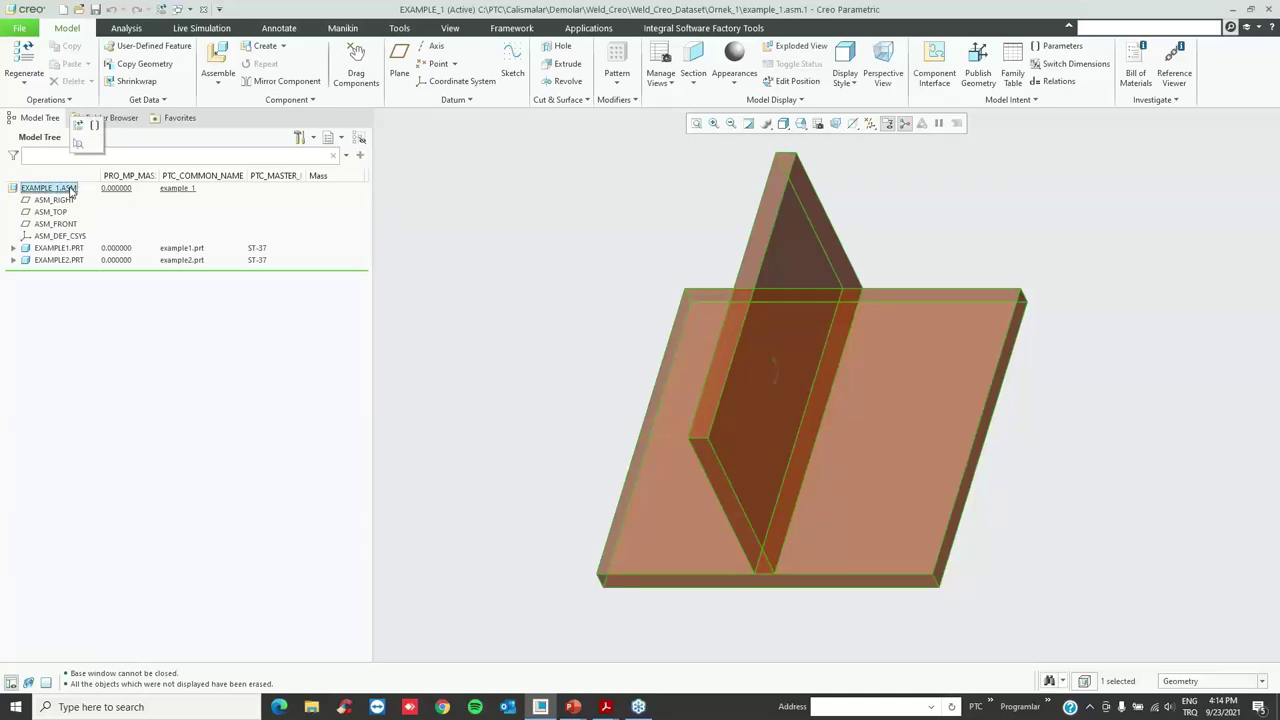
- Assign the tungsten.mtl material from the Legacy-Materials library to the EXAMPLE_1 assembly
right_click(71, 190)
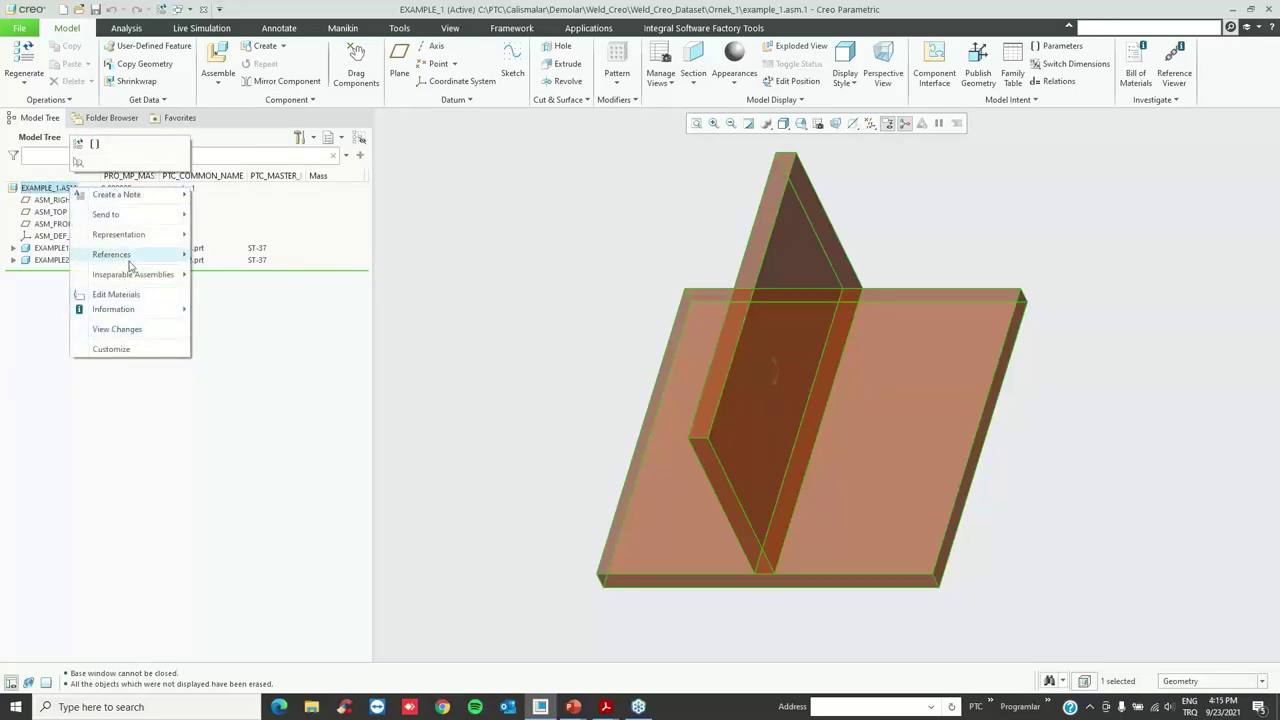
left_click(117, 294)
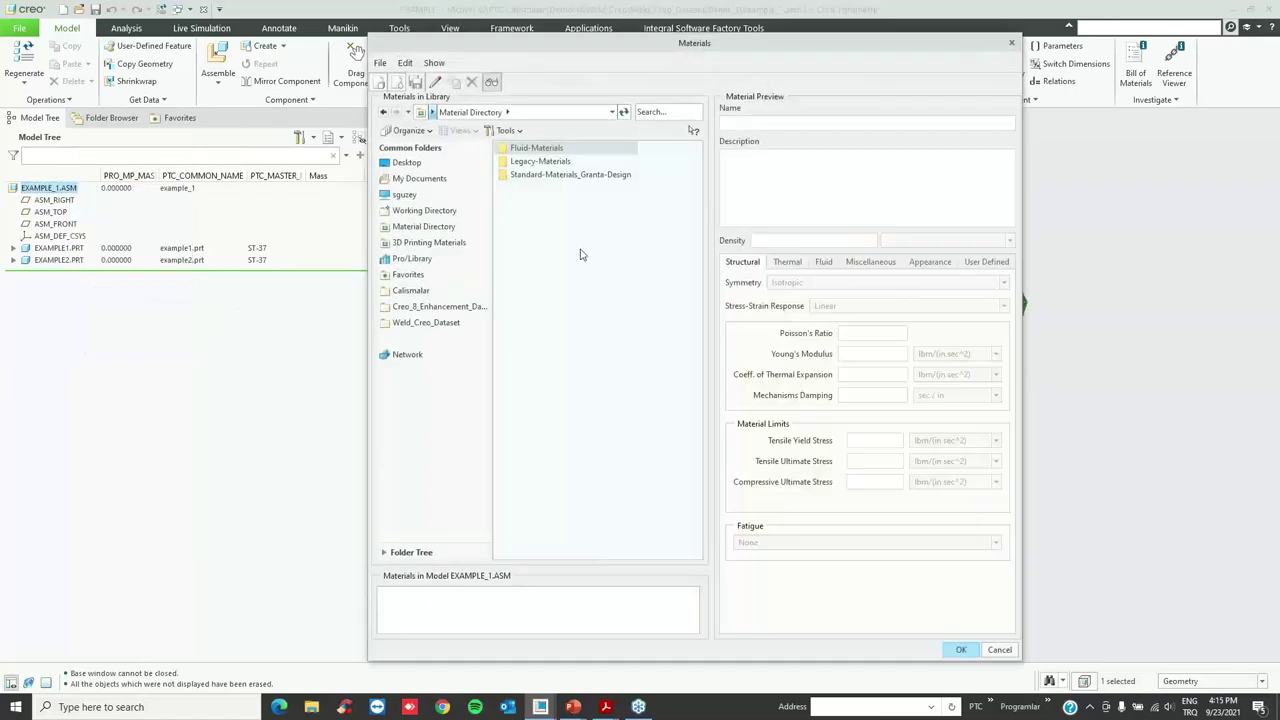
double_click(541, 162)
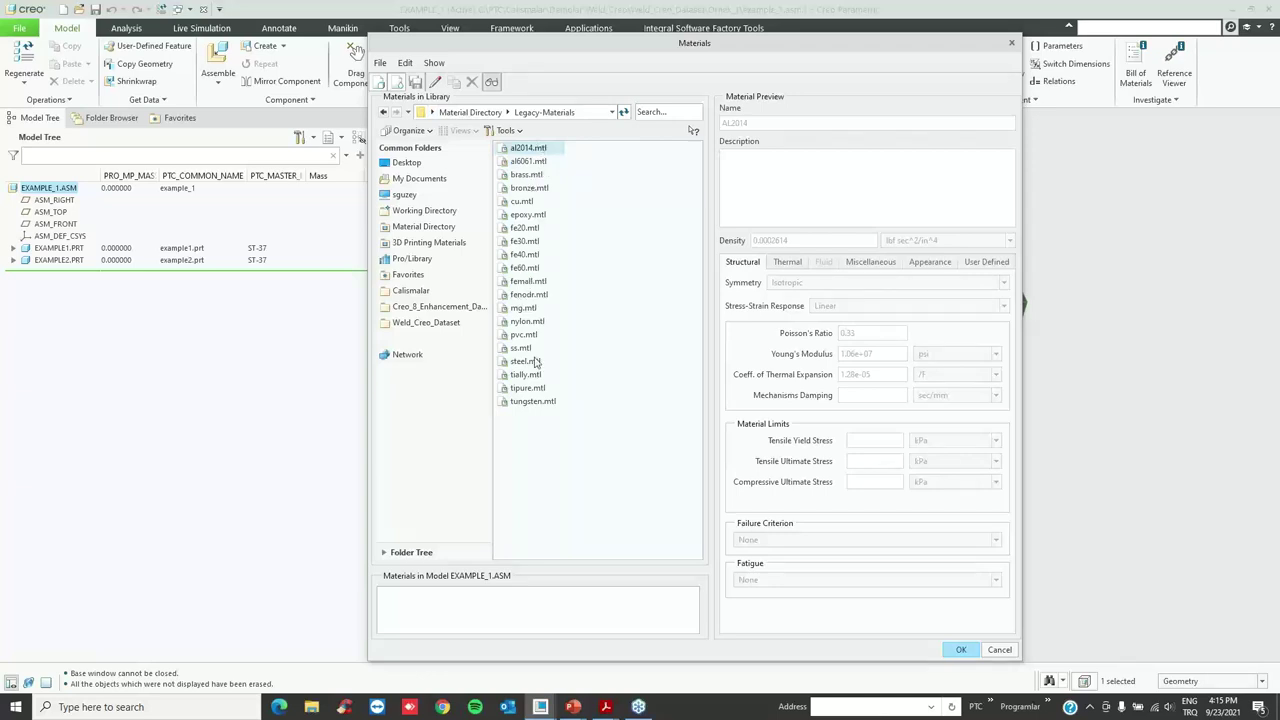
double_click(533, 403)
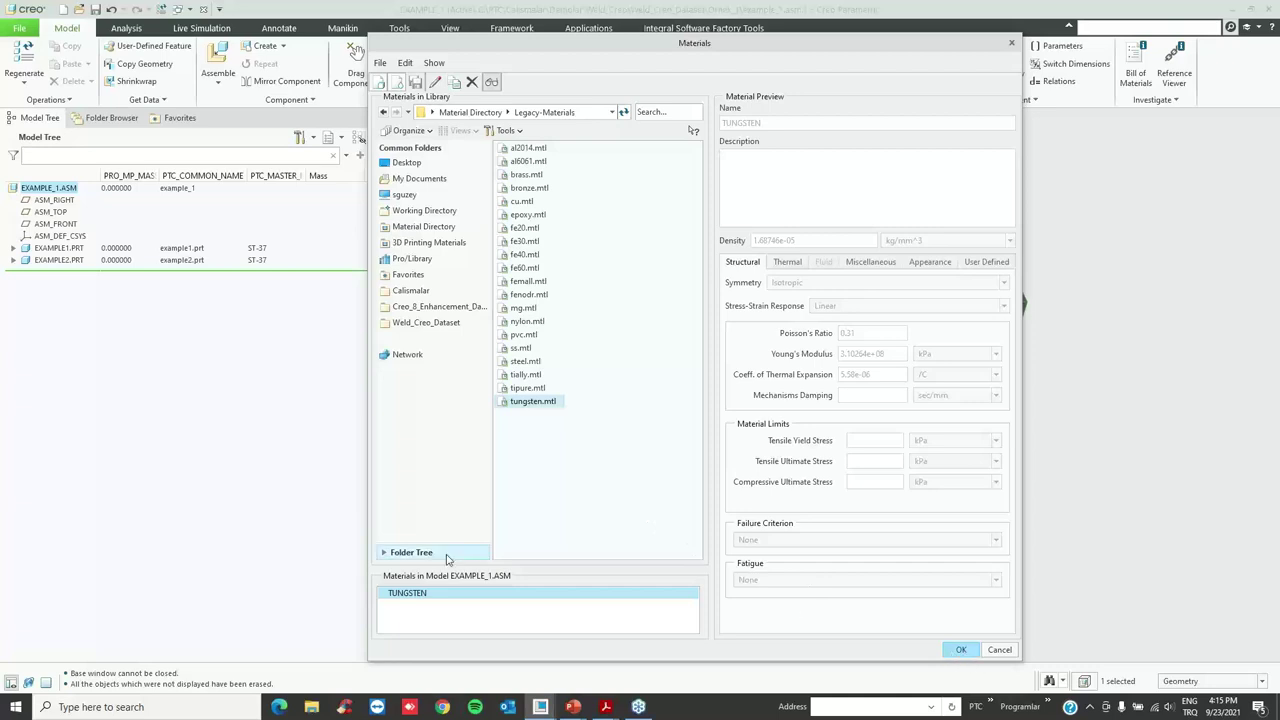
left_click(961, 651)
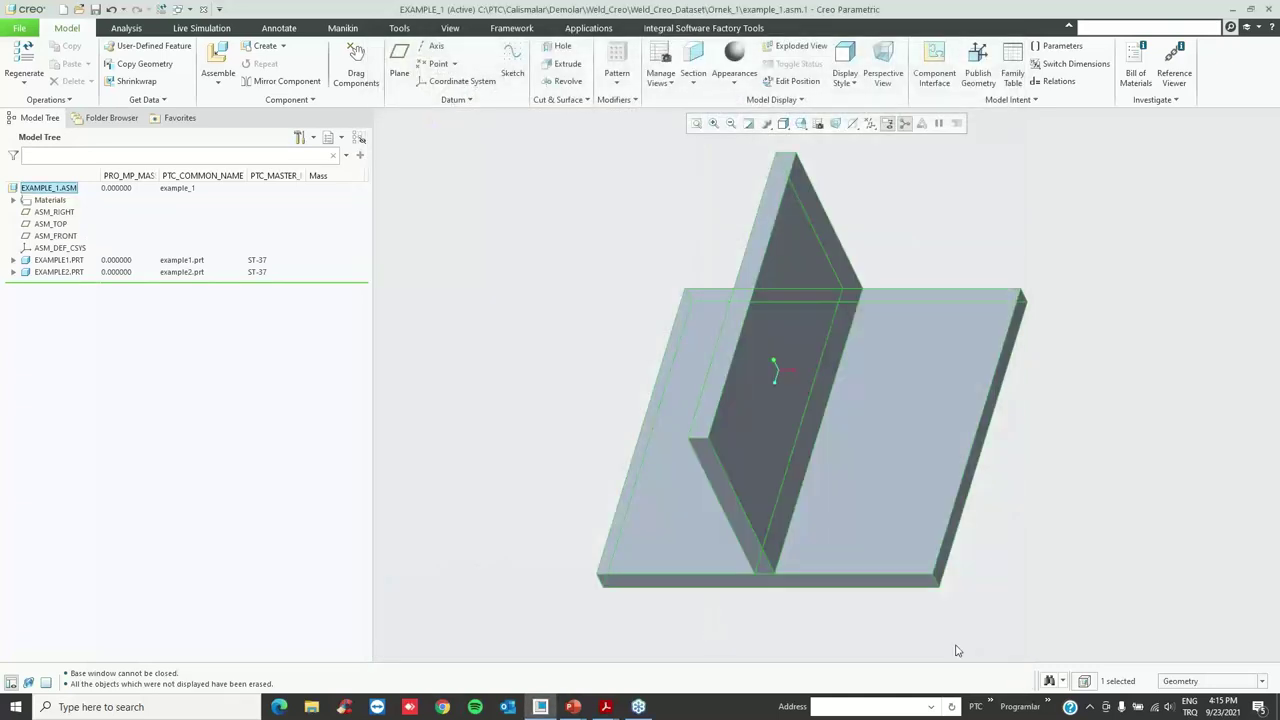
left_click(573, 421)
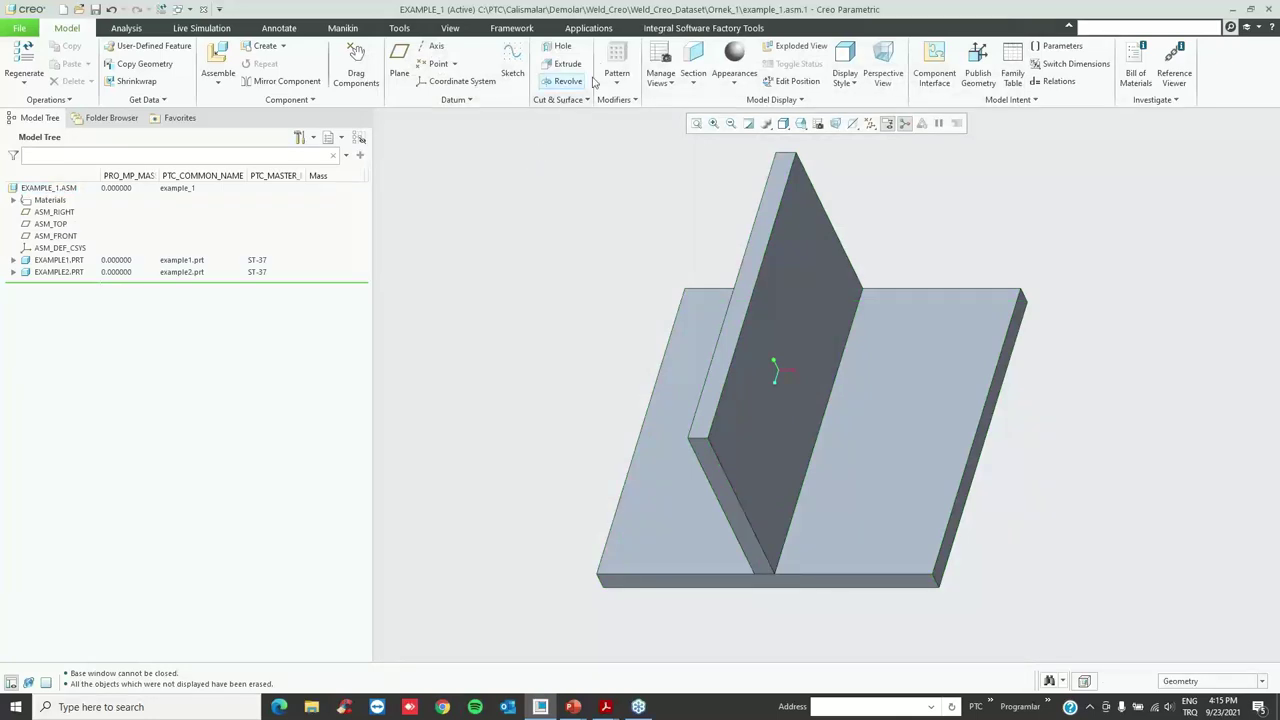
- Enter the Welding application and open the weld material definitions
left_click(590, 27)
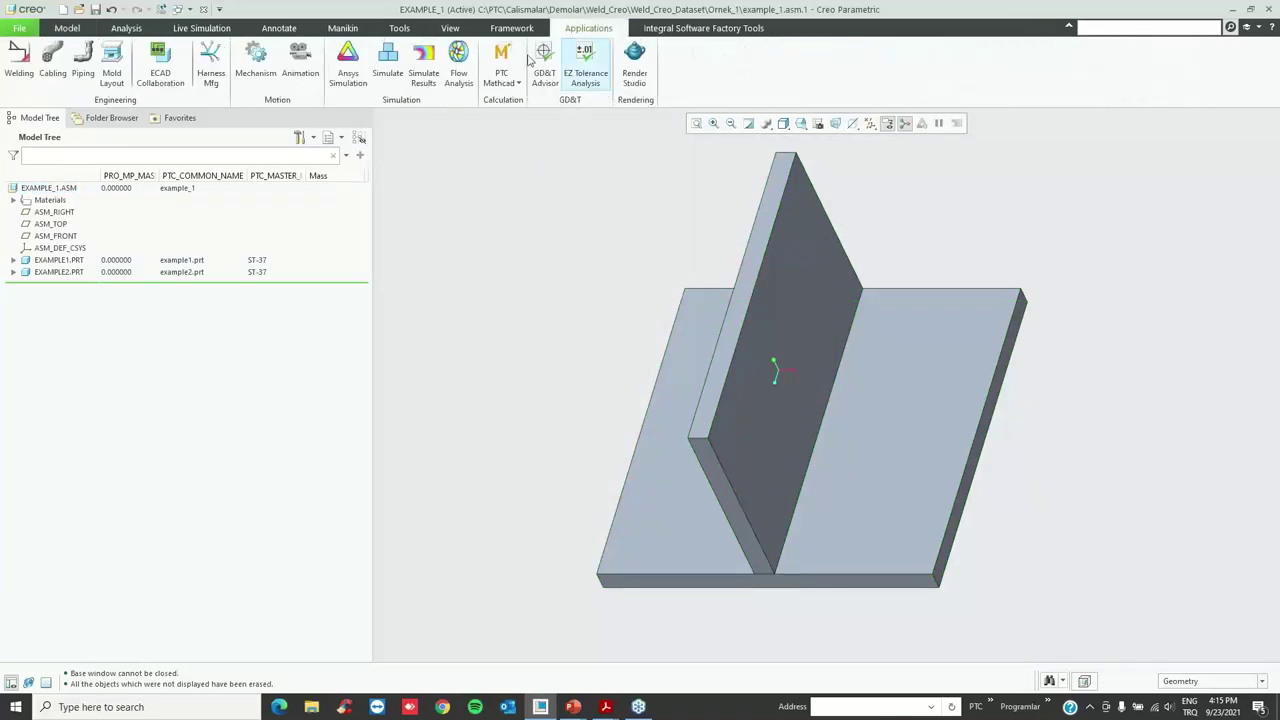
left_click(24, 70)
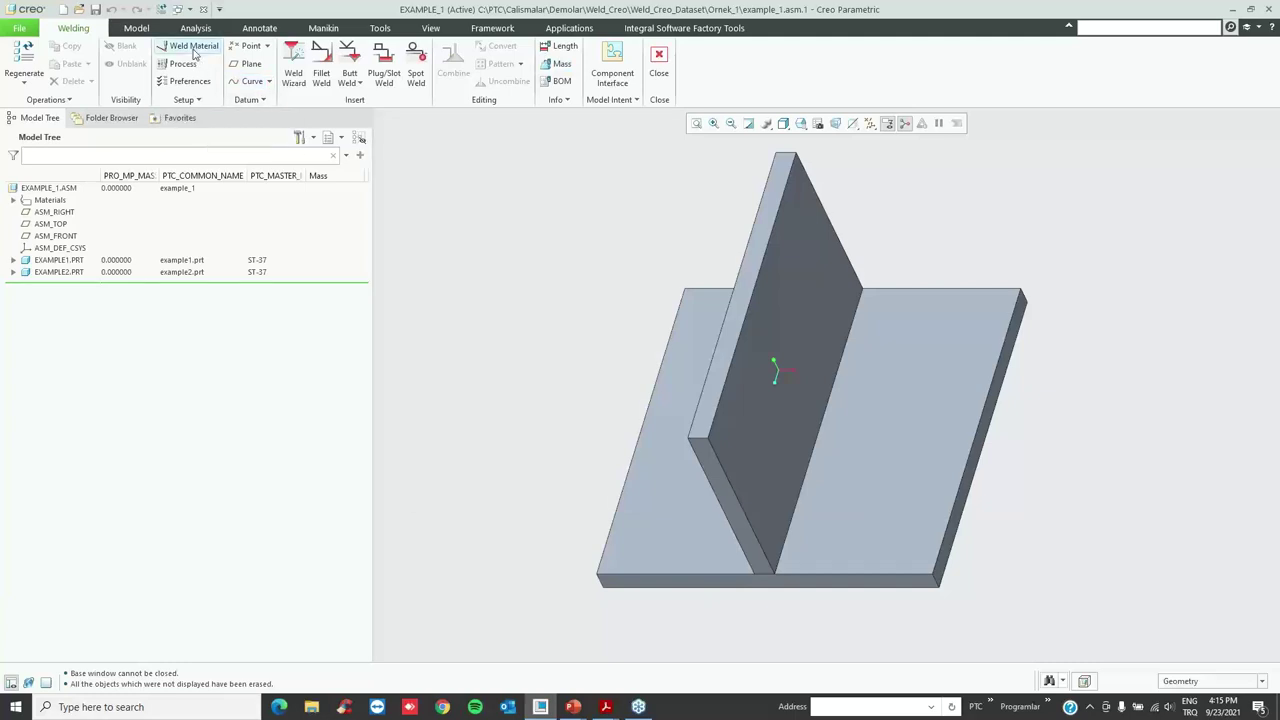
left_click(193, 47)
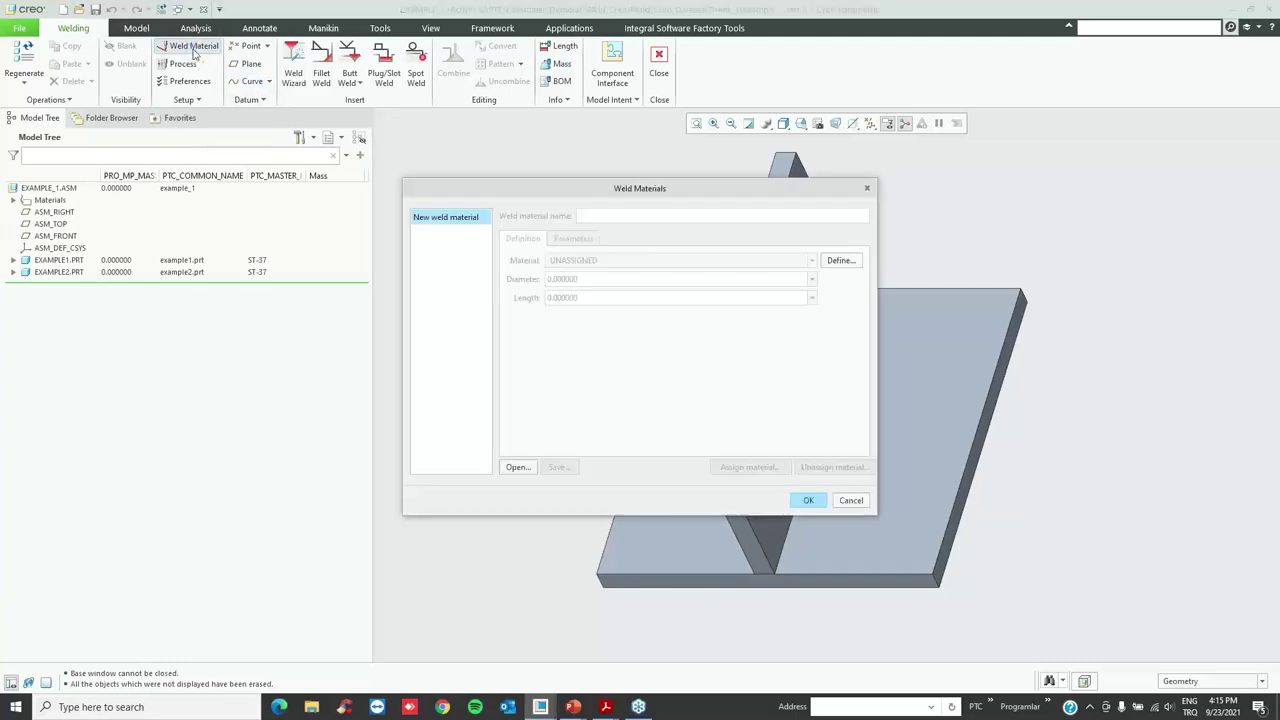
- Create a new weld material and set its material to TUNGSTEN
double_click(437, 222)
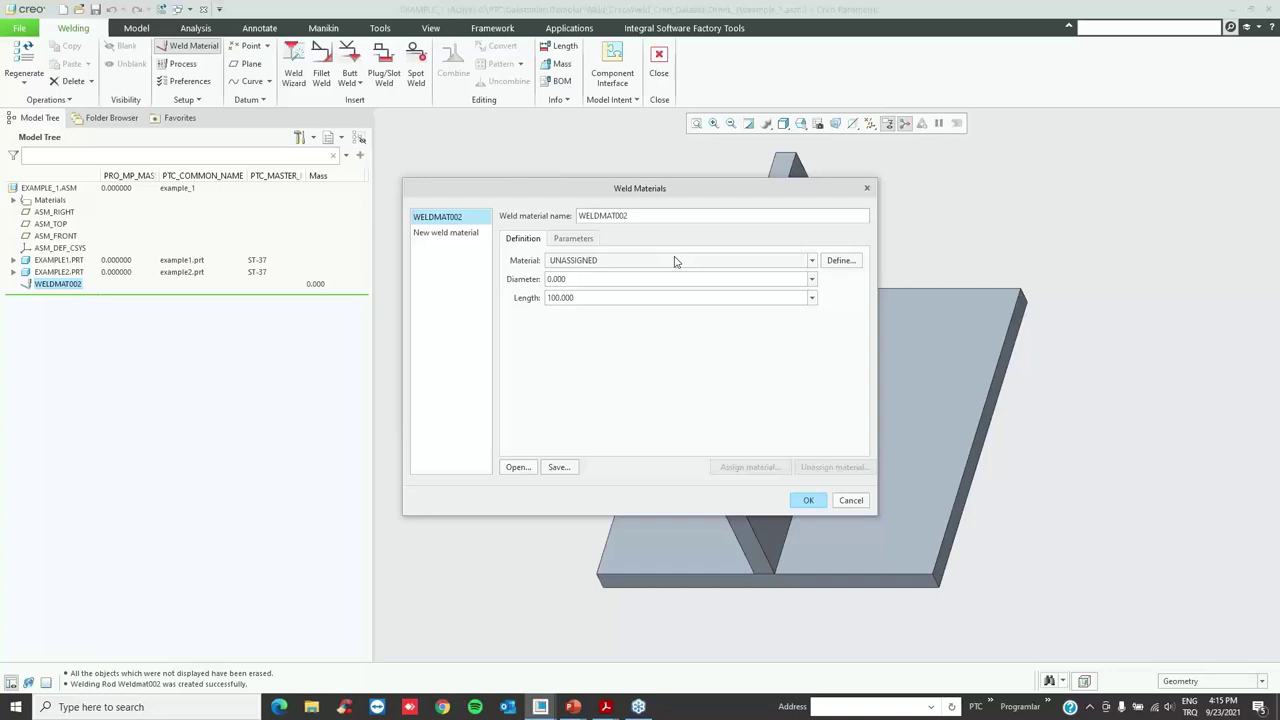
left_click(738, 264)
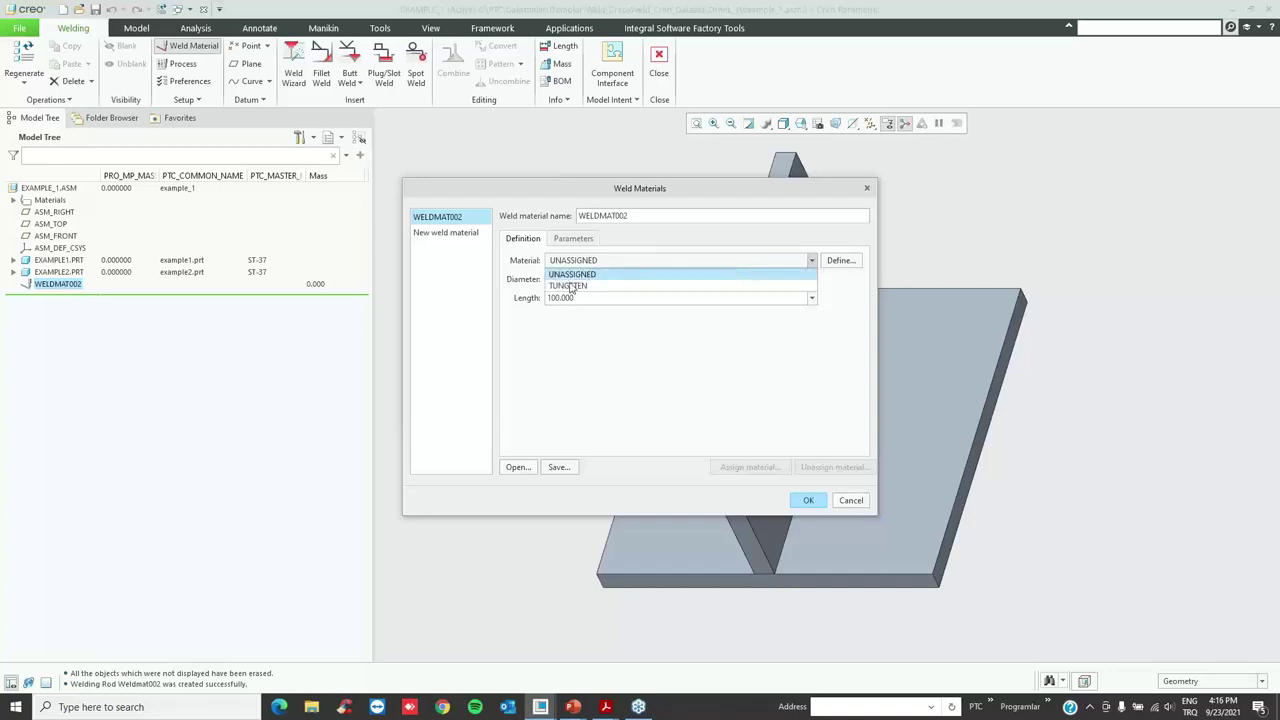
left_click(578, 287)
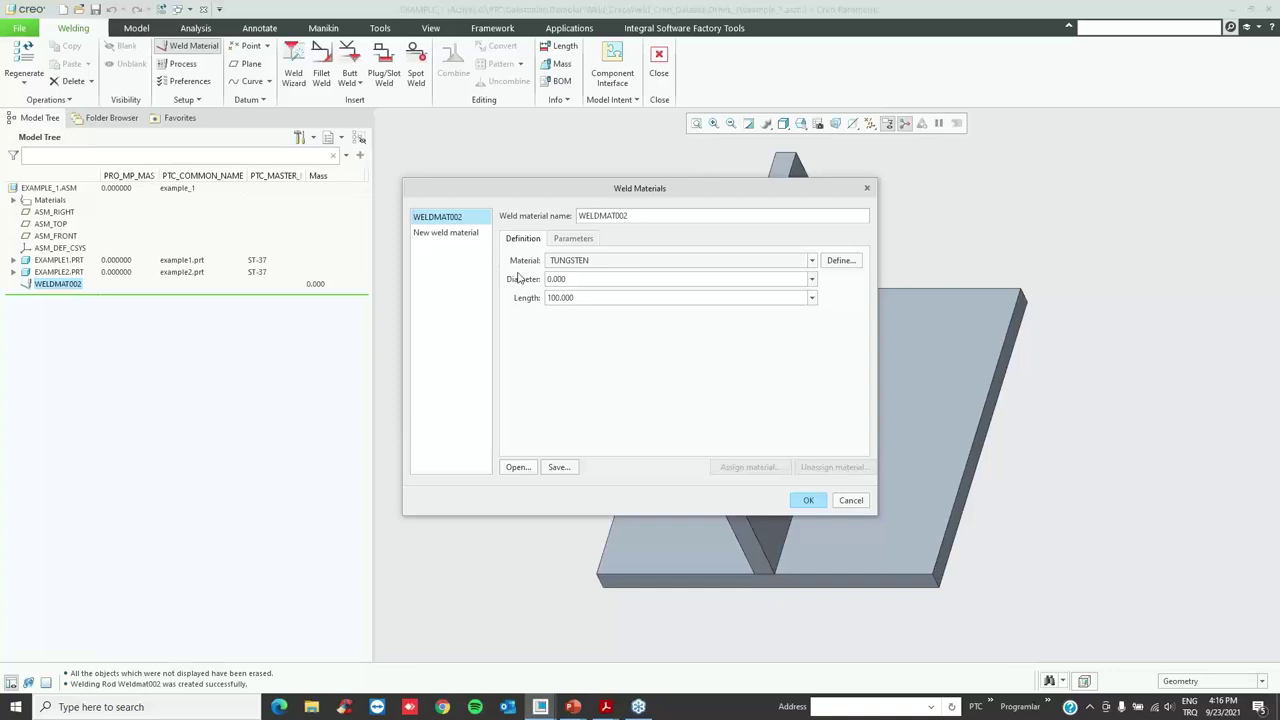
double_click(572, 278)
- Review the new weld material's parameters and the library folder for saving it, without exporting
left_click(574, 240)
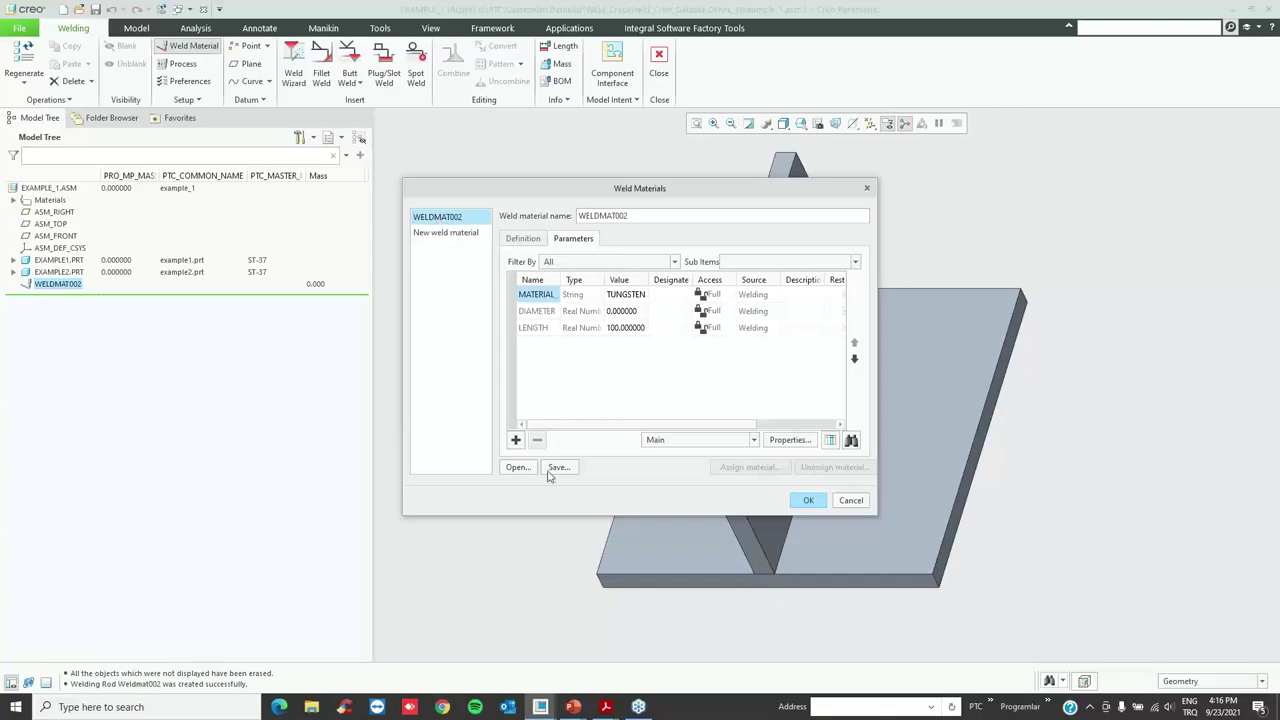
left_click(522, 239)
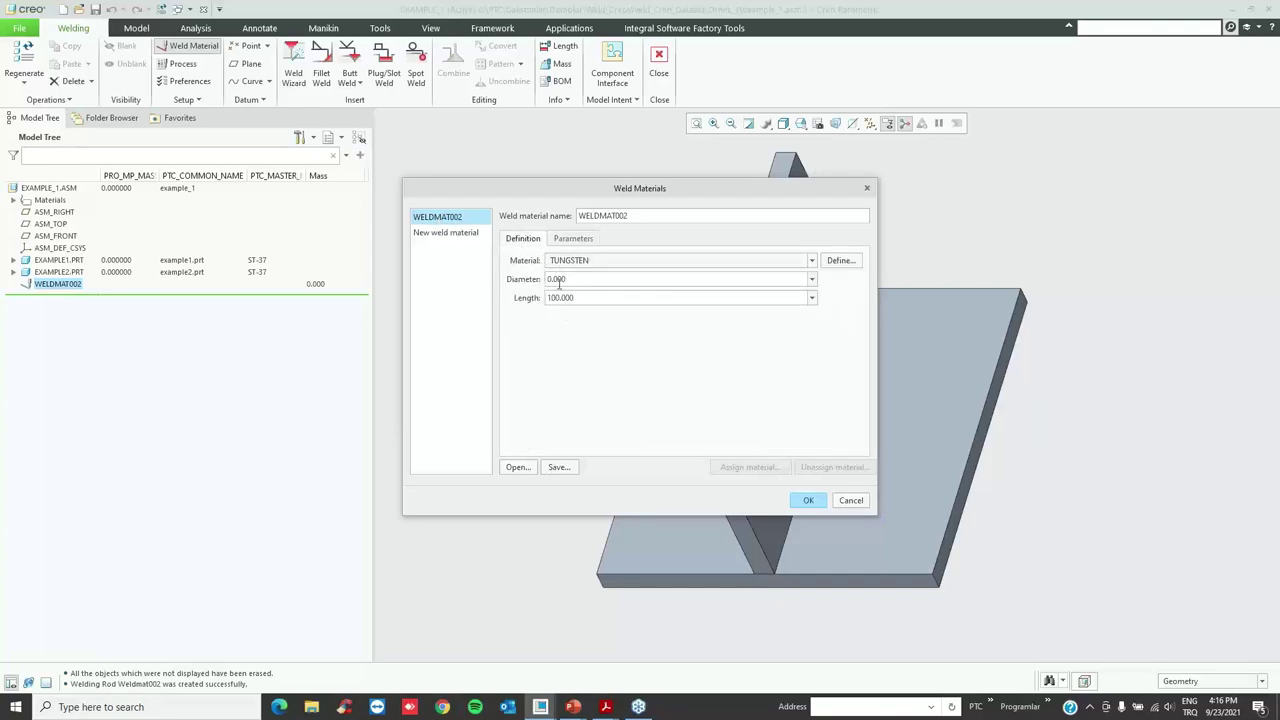
left_click(571, 471)
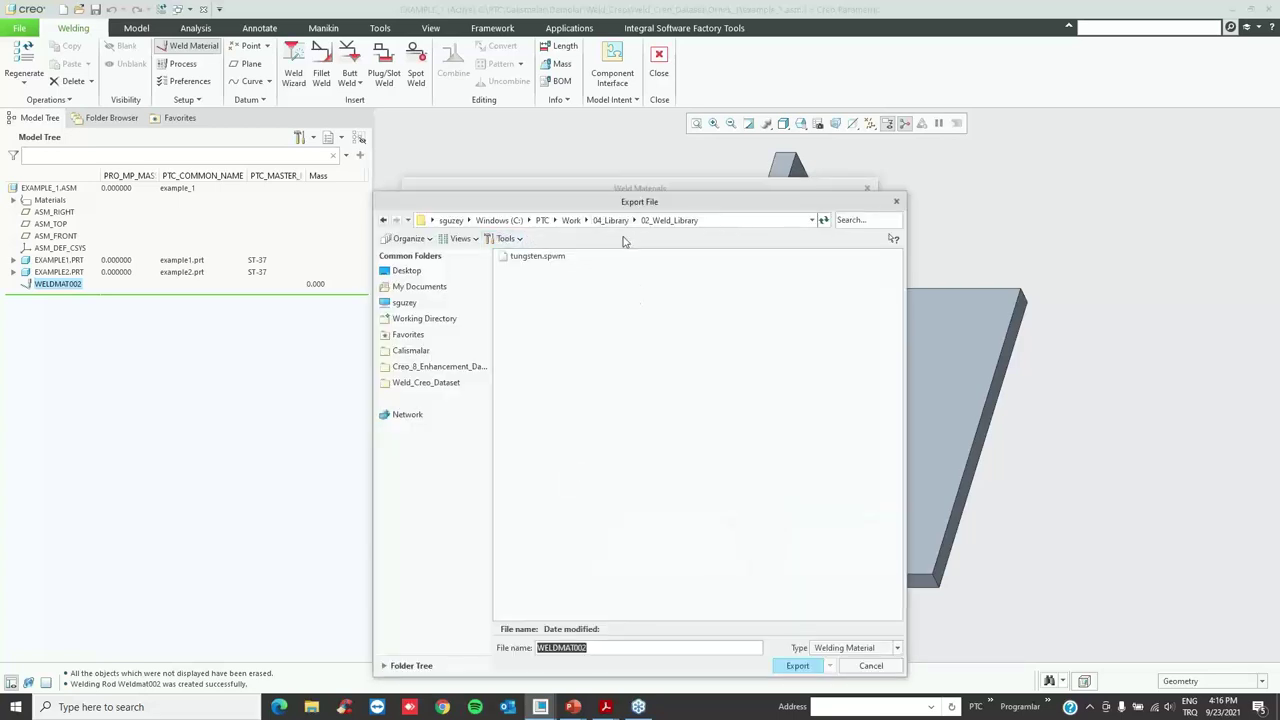
left_click(690, 224)
left_click(896, 201)
- Import the saved weld material tungsten.spwm from the 02_Weld_Library folder
left_click(516, 467)
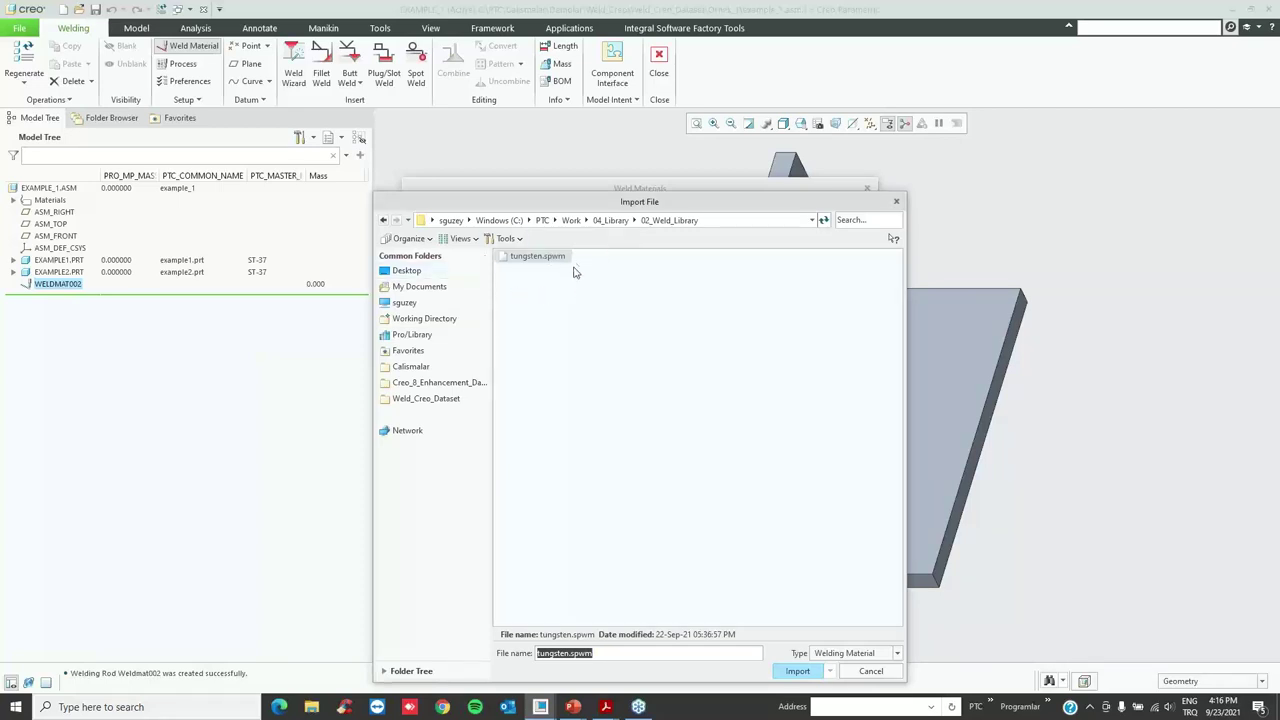
left_click(709, 224)
double_click(543, 259)
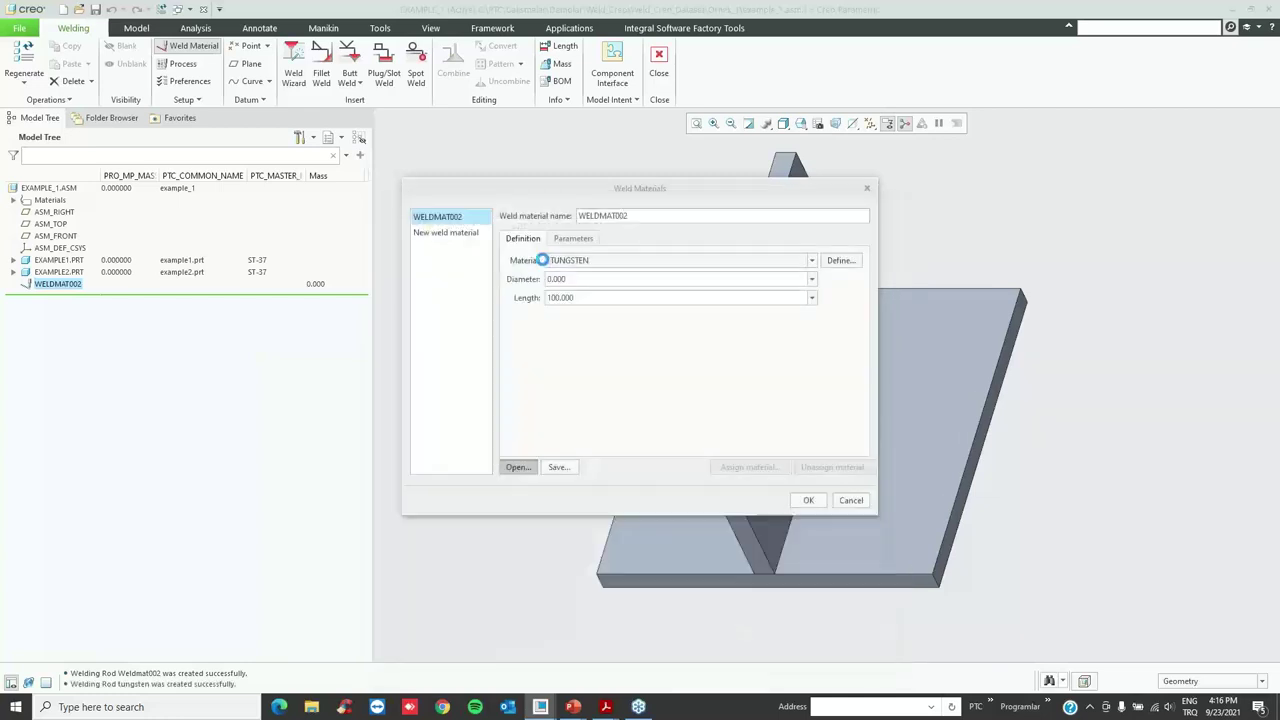
- Delete the WELDMAT002 weld material, then check the imported TUNGSTEN parameters and accept the weld material definitions
right_click(464, 217)
left_click(478, 224)
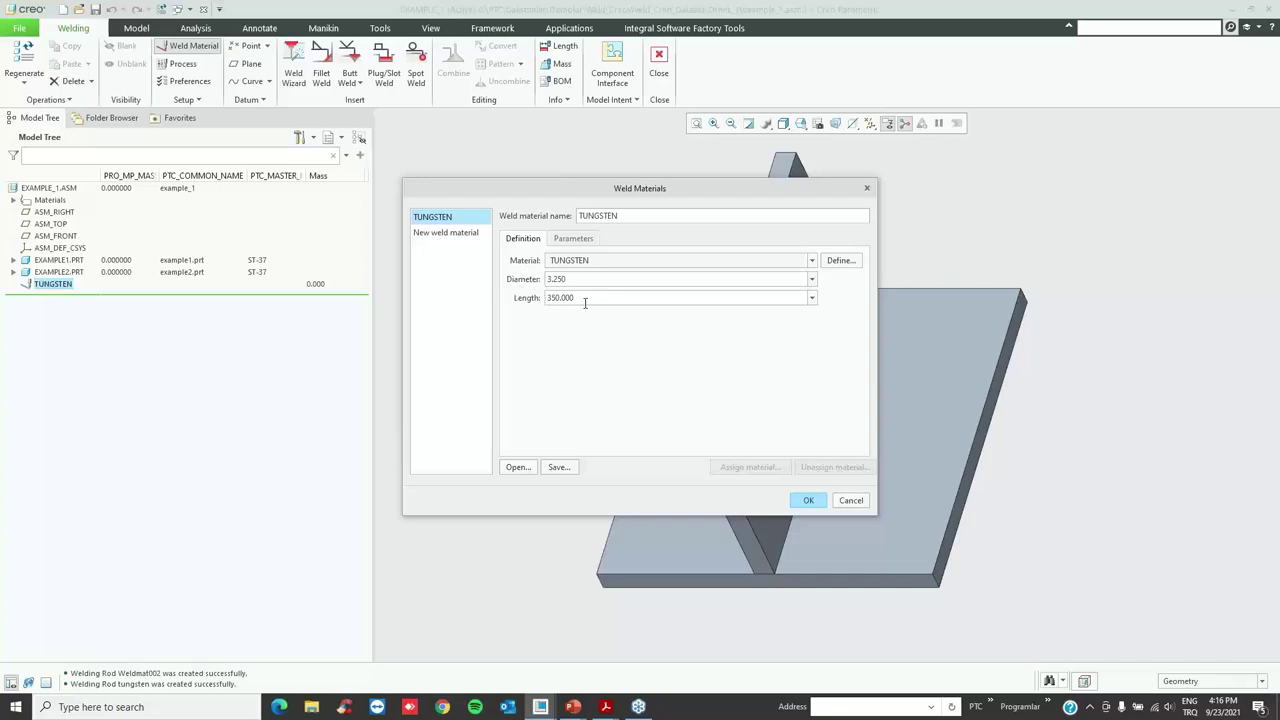
left_click(580, 243)
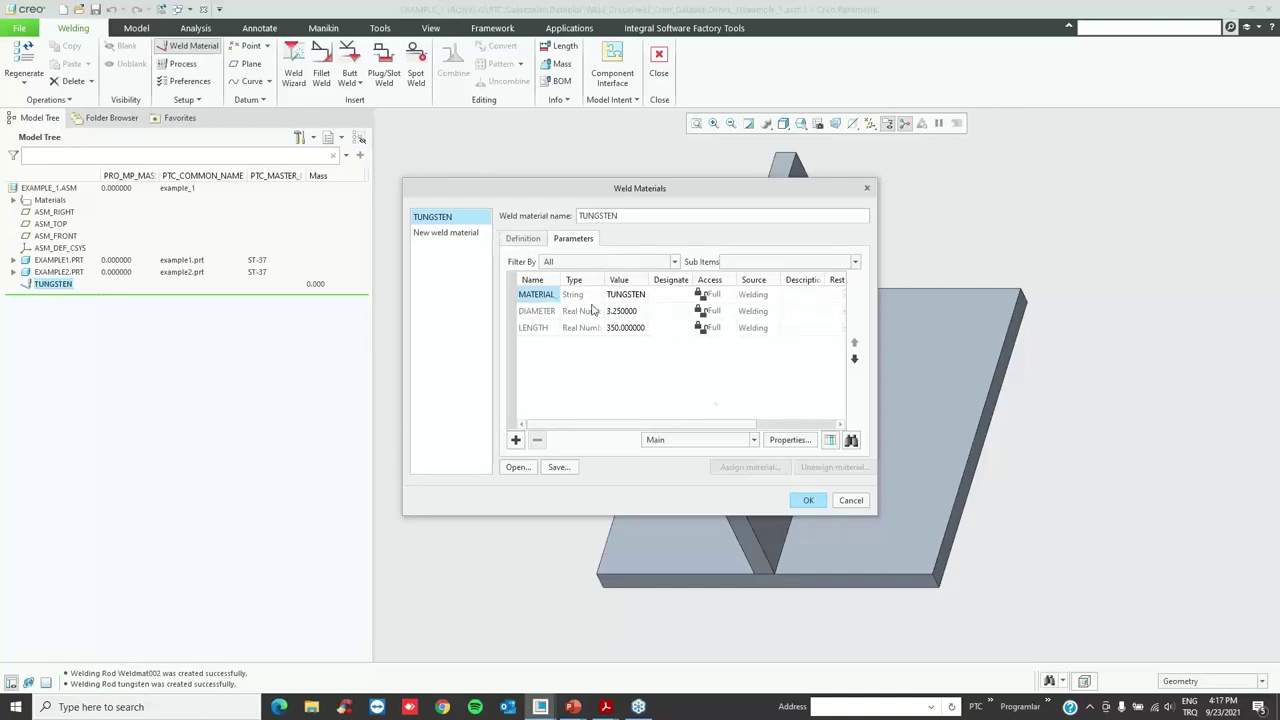
left_click(808, 500)
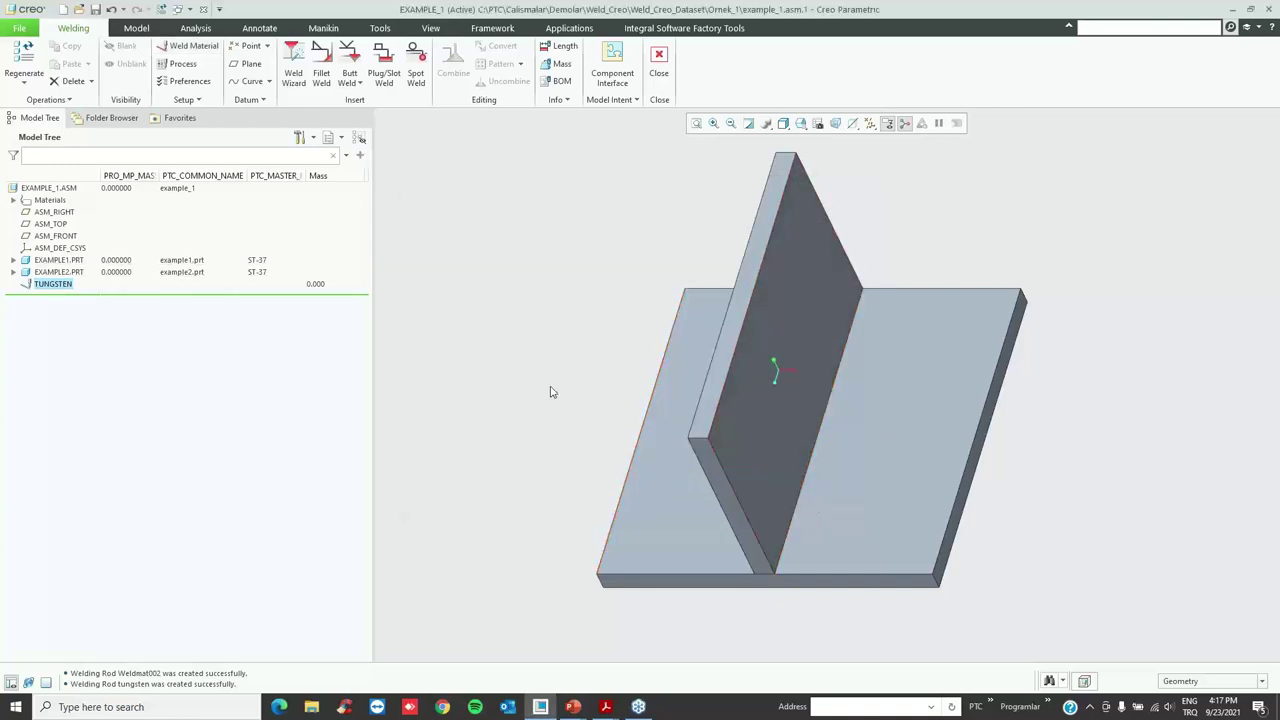
- Search the configuration options for pro_weld and check the directory set for pro_weld_params_dir
left_click(19, 28)
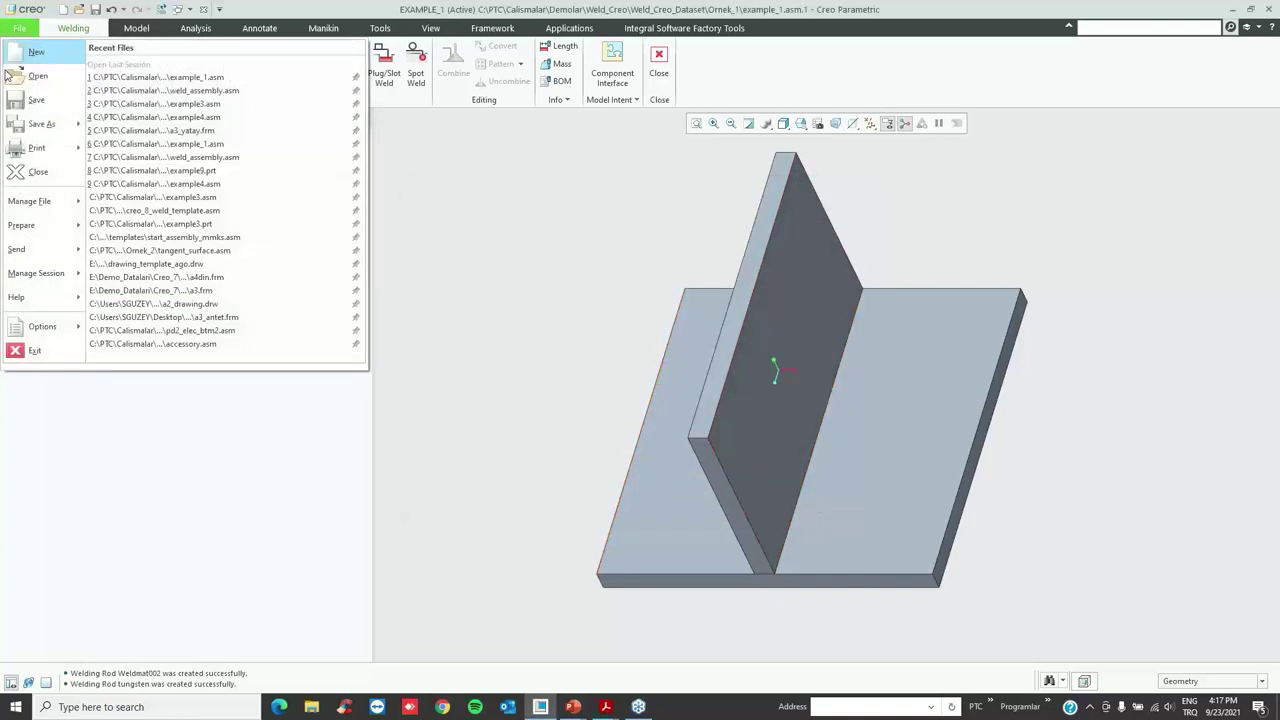
left_click(55, 328)
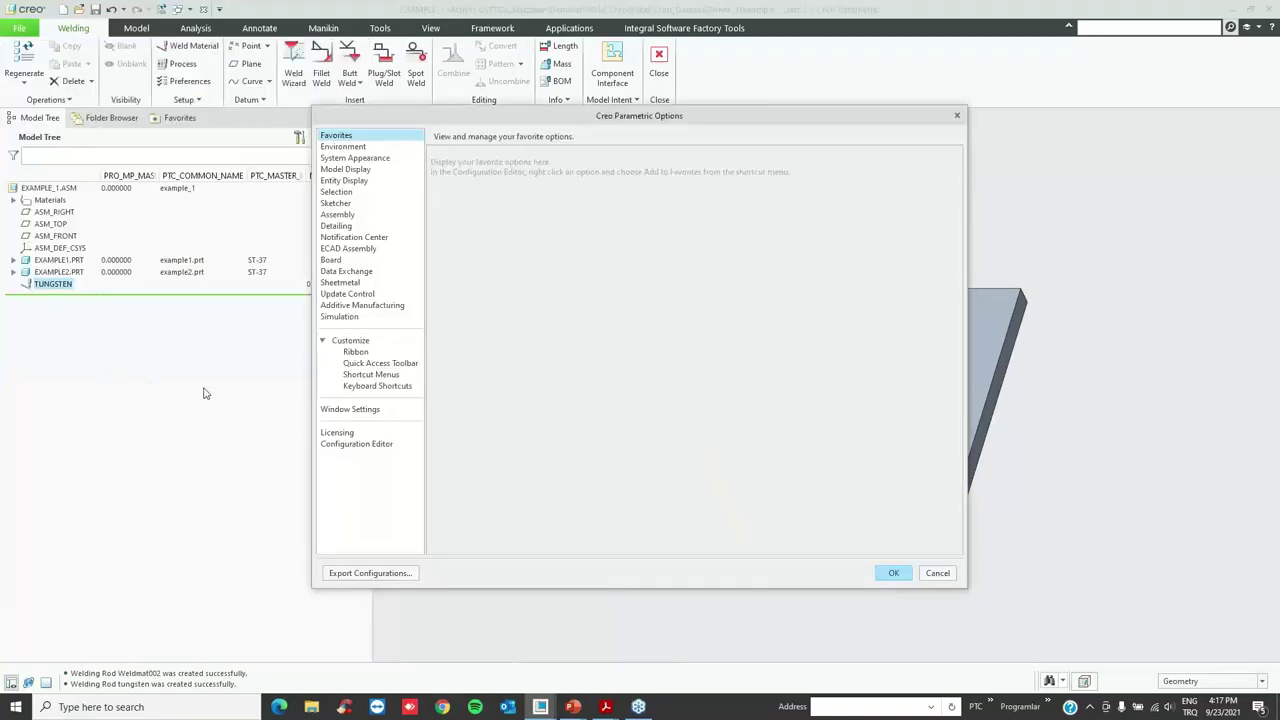
left_click(367, 446)
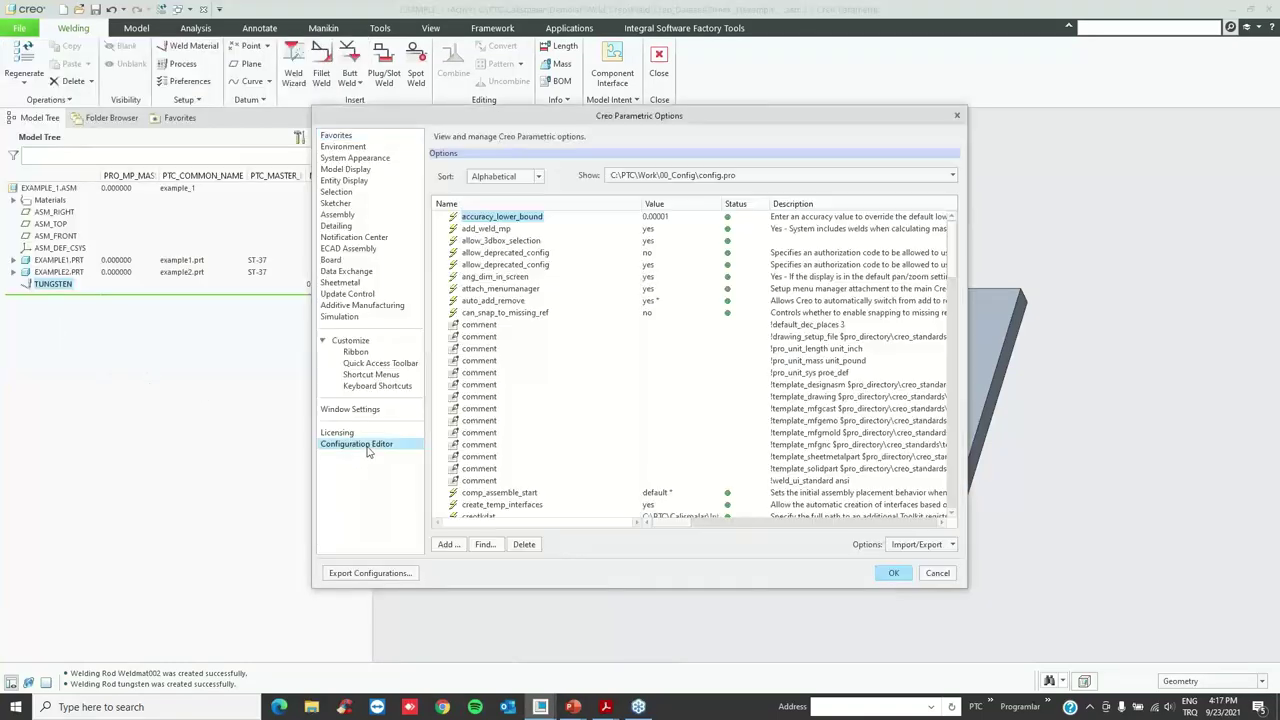
left_click(489, 549)
type("pro")
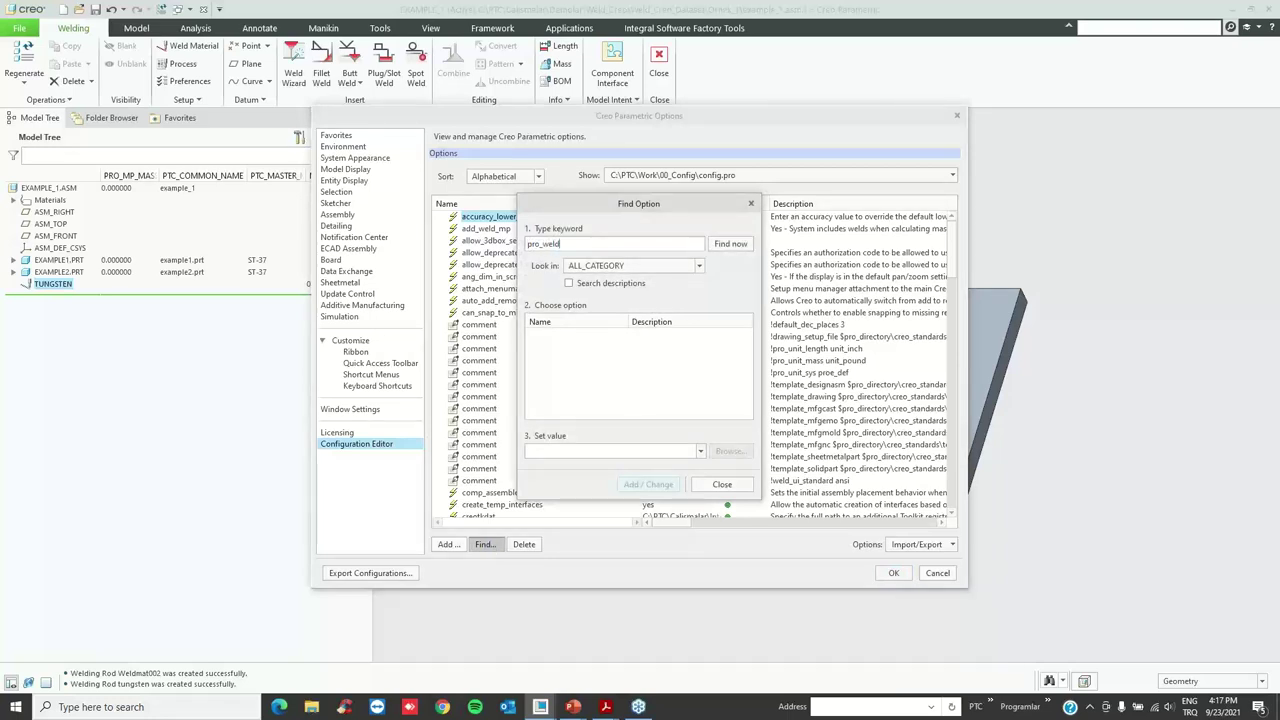
type("_weld")
key("Return")
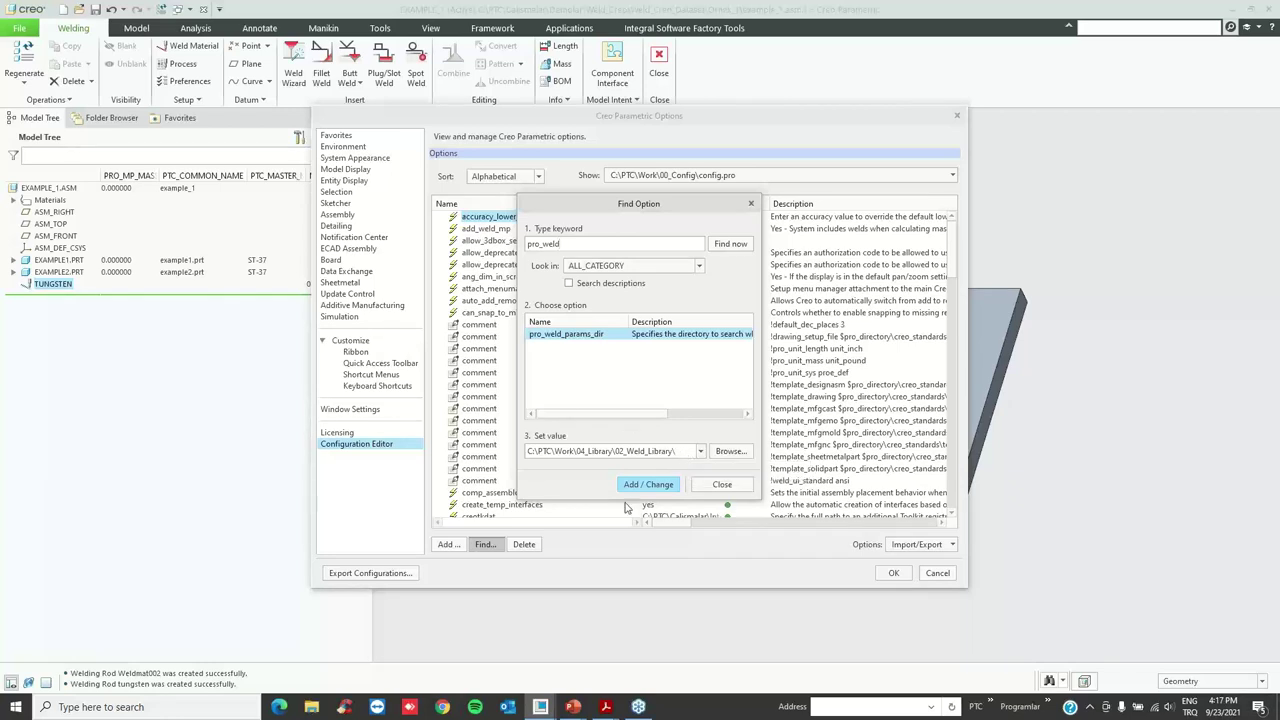
left_click(724, 486)
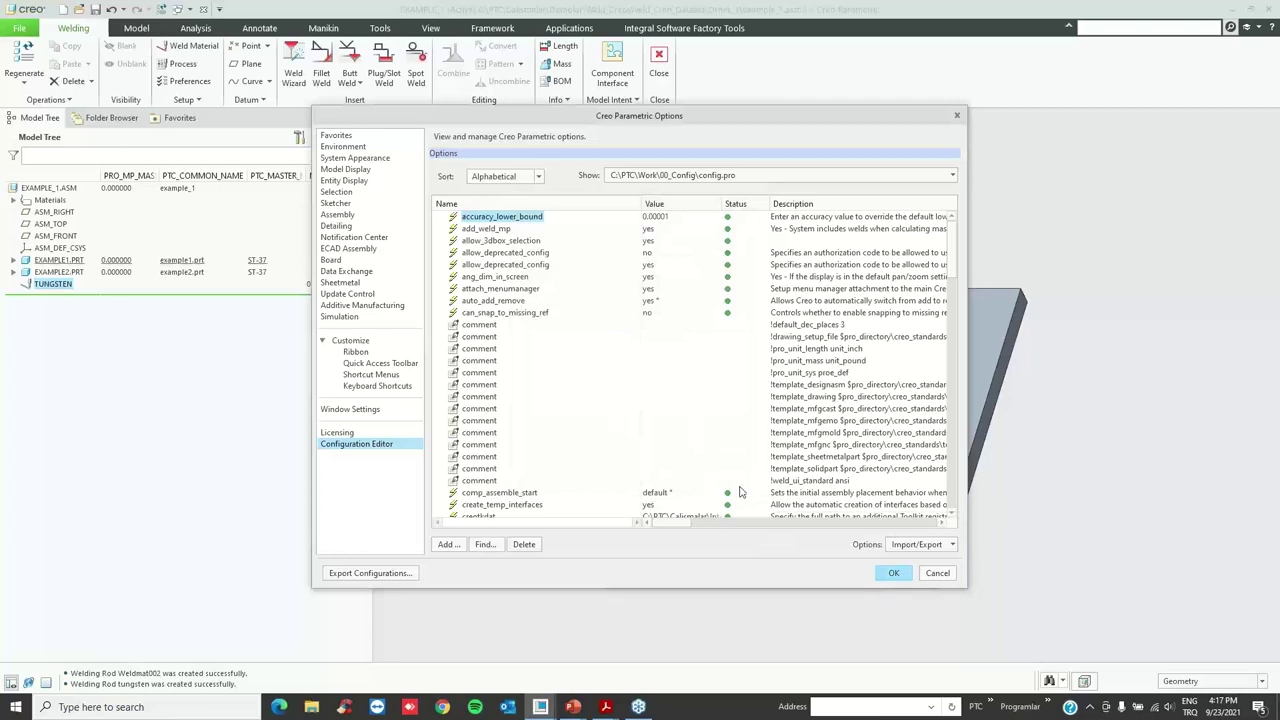
left_click(893, 574)
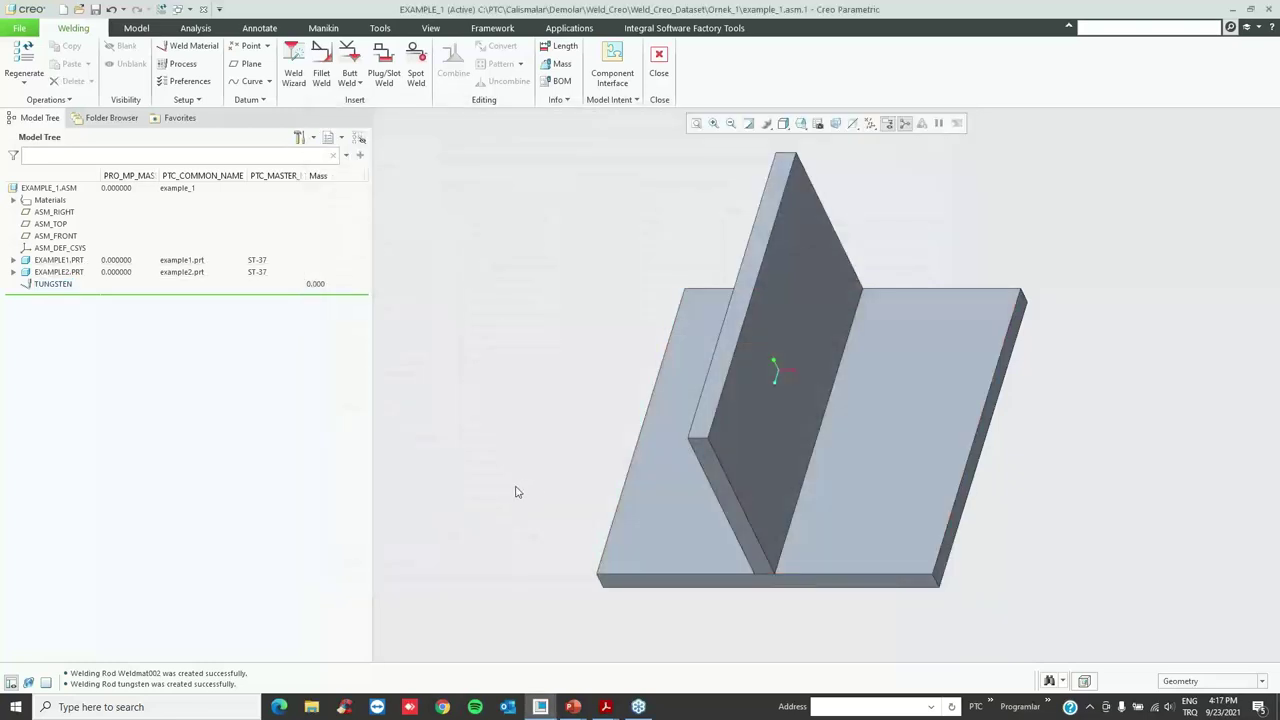
- Switch to Adobe Acrobat Reader and look over the general welding parameters in 210913_Parameters_for_Welding.pdf
mouse_move(605, 706)
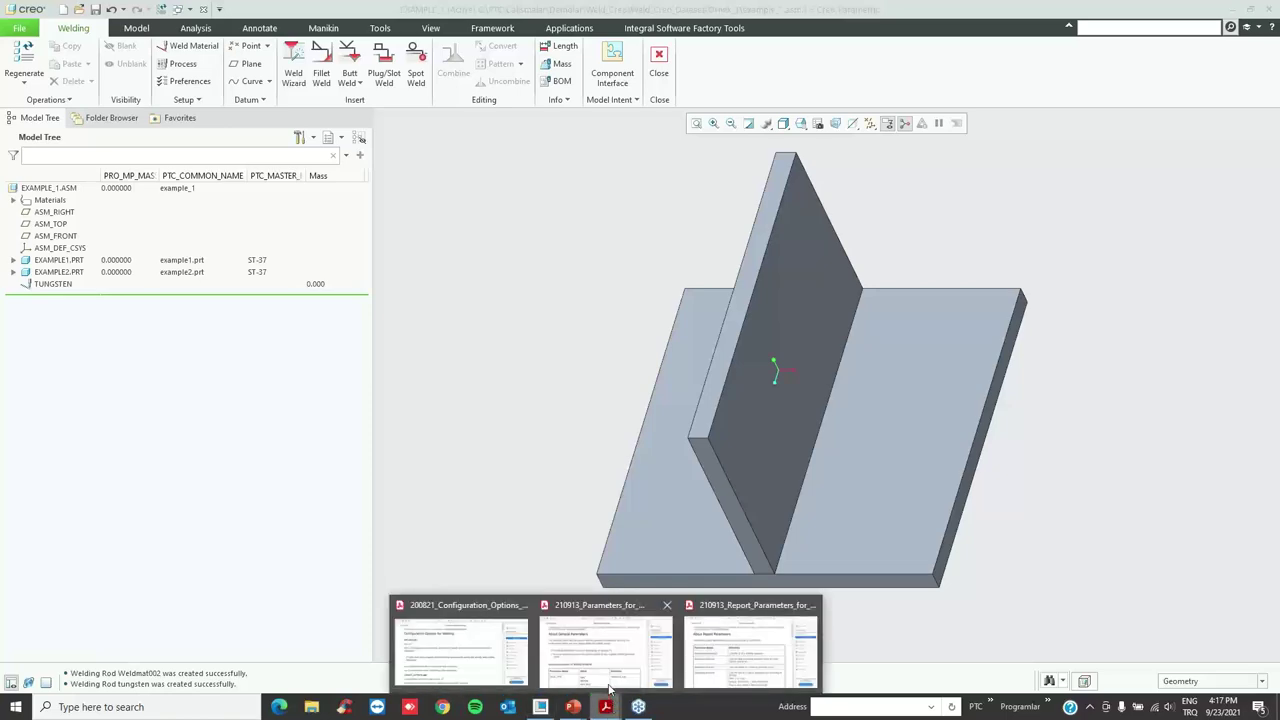
left_click(609, 672)
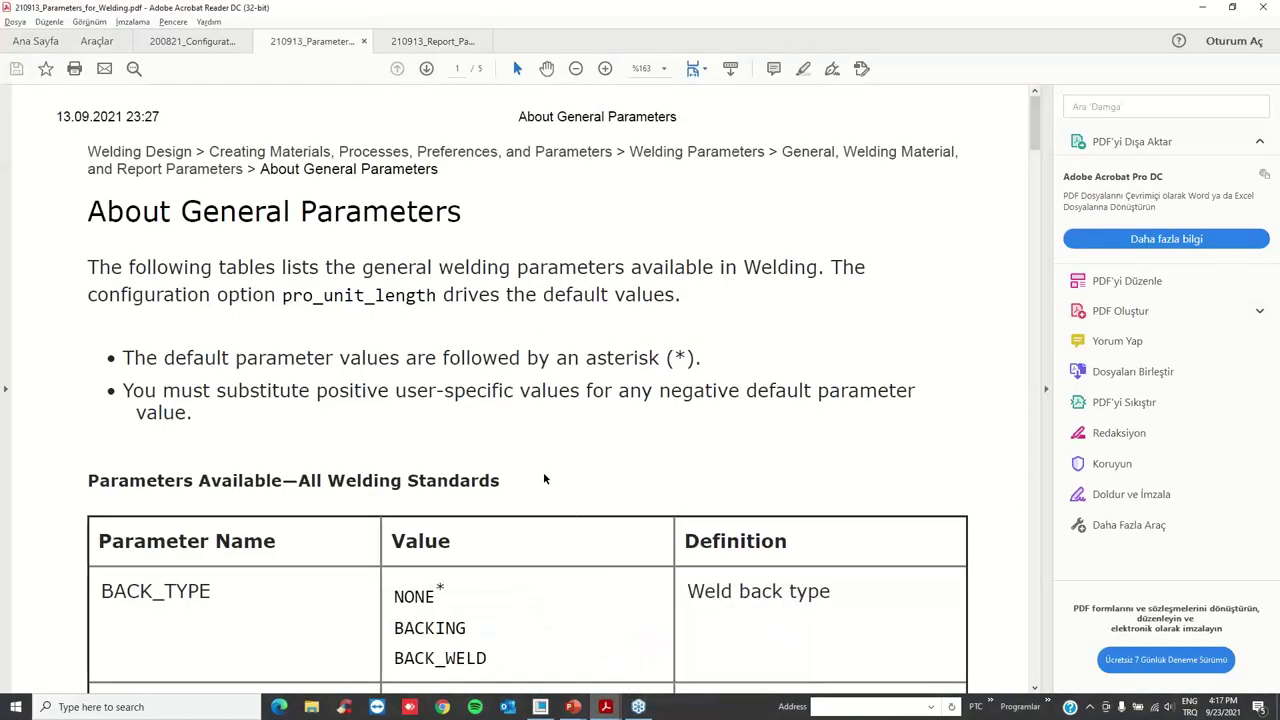
scroll(455, 375, "down", 3)
scroll(455, 375, "up", 3)
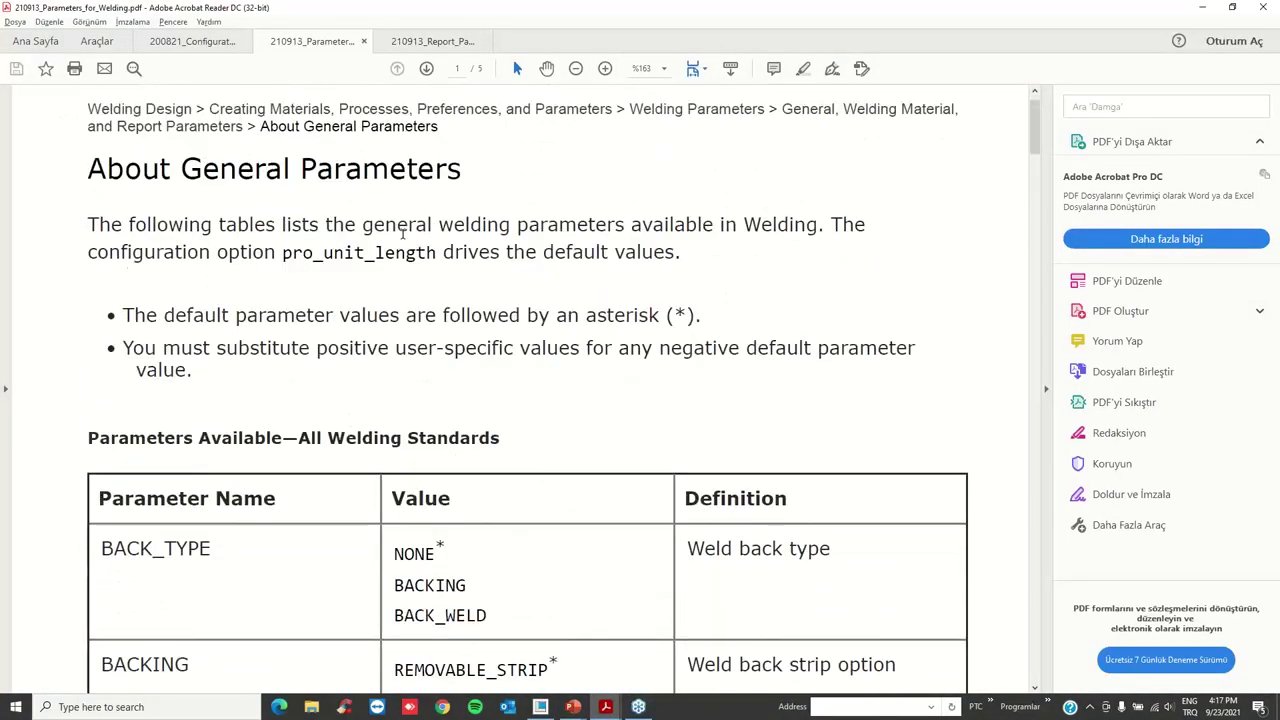
- Read the welding configuration options in 200821_Configuration_Options_for_Welding.pdf, down to the pro_weld_params_dir and weld_ask_xsec_refs entries
left_click(228, 45)
scroll(472, 286, "down", 1)
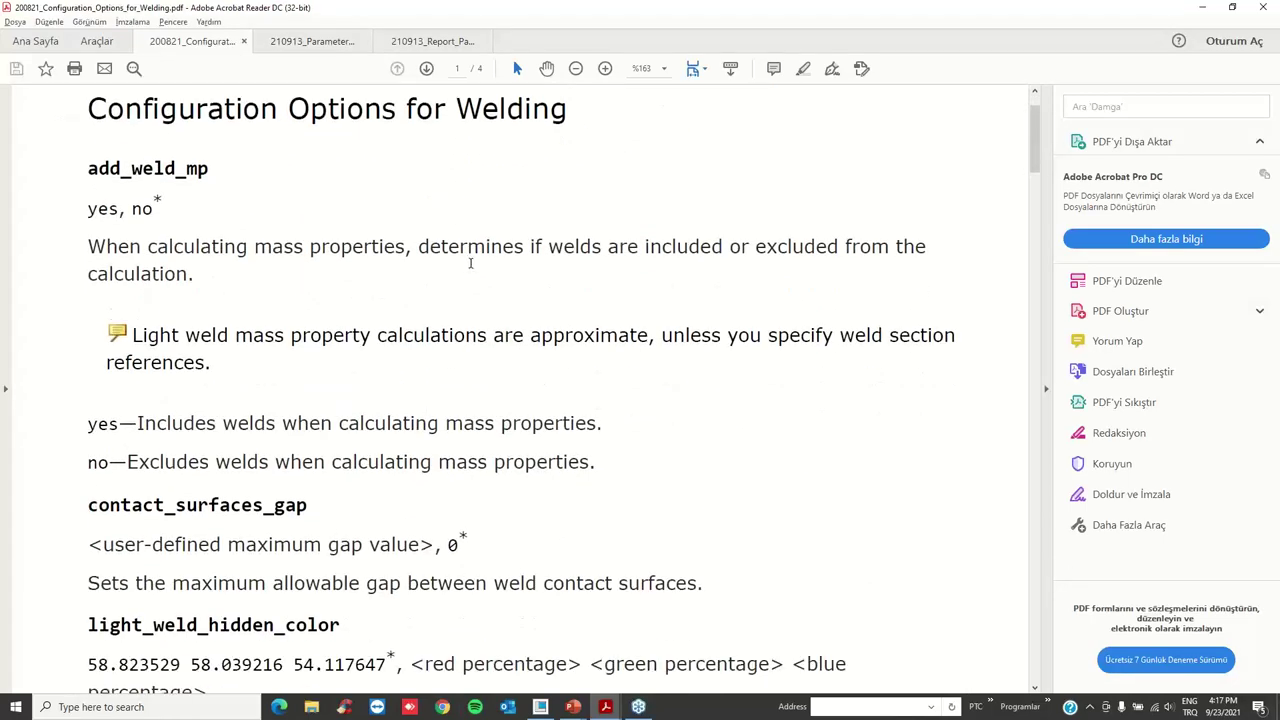
scroll(501, 327, "down", 3)
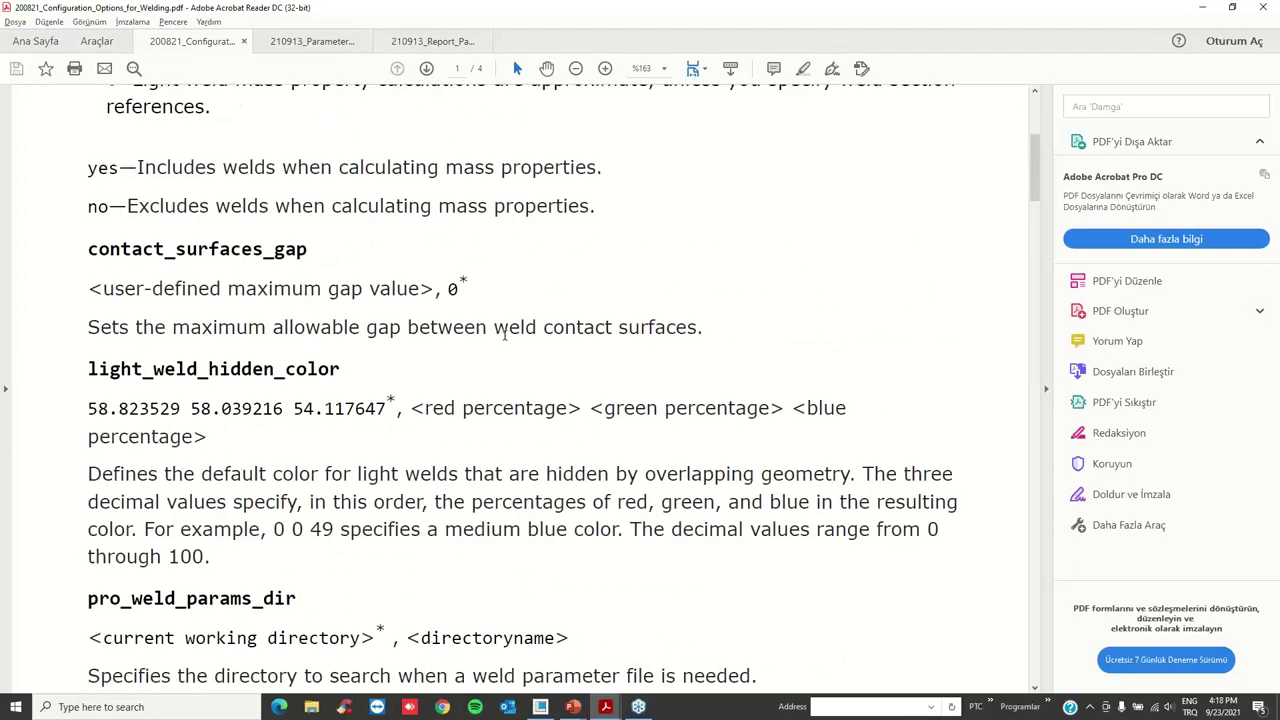
scroll(504, 333, "down", 3)
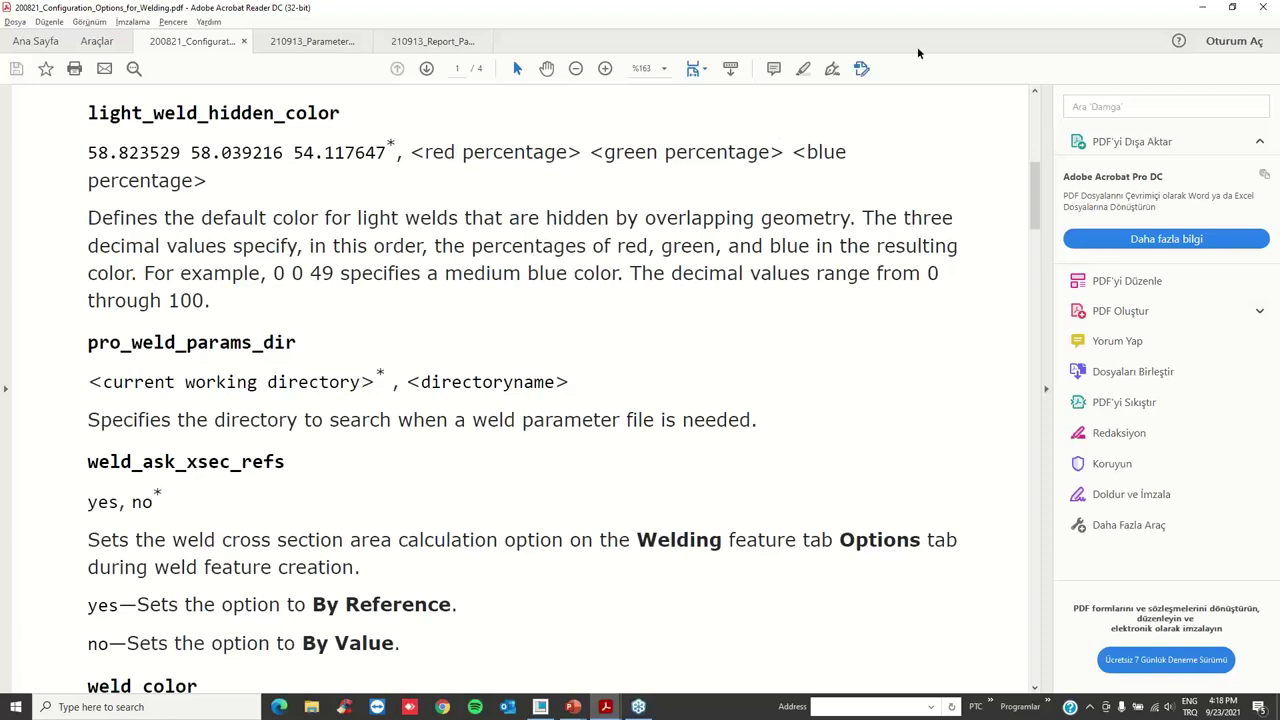
- Switch back to Creo Parametric, create a new weld process, and look over its specification number, machine type and treatment options
key("alt+Tab")
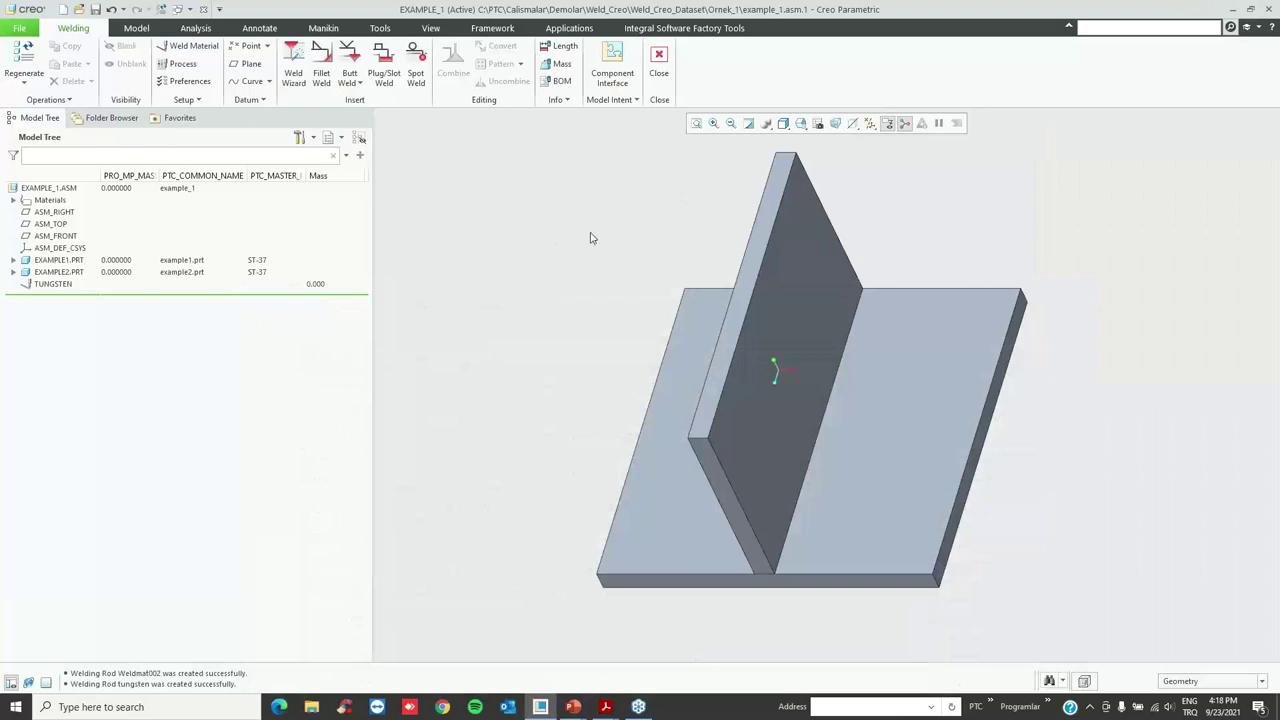
left_click(173, 65)
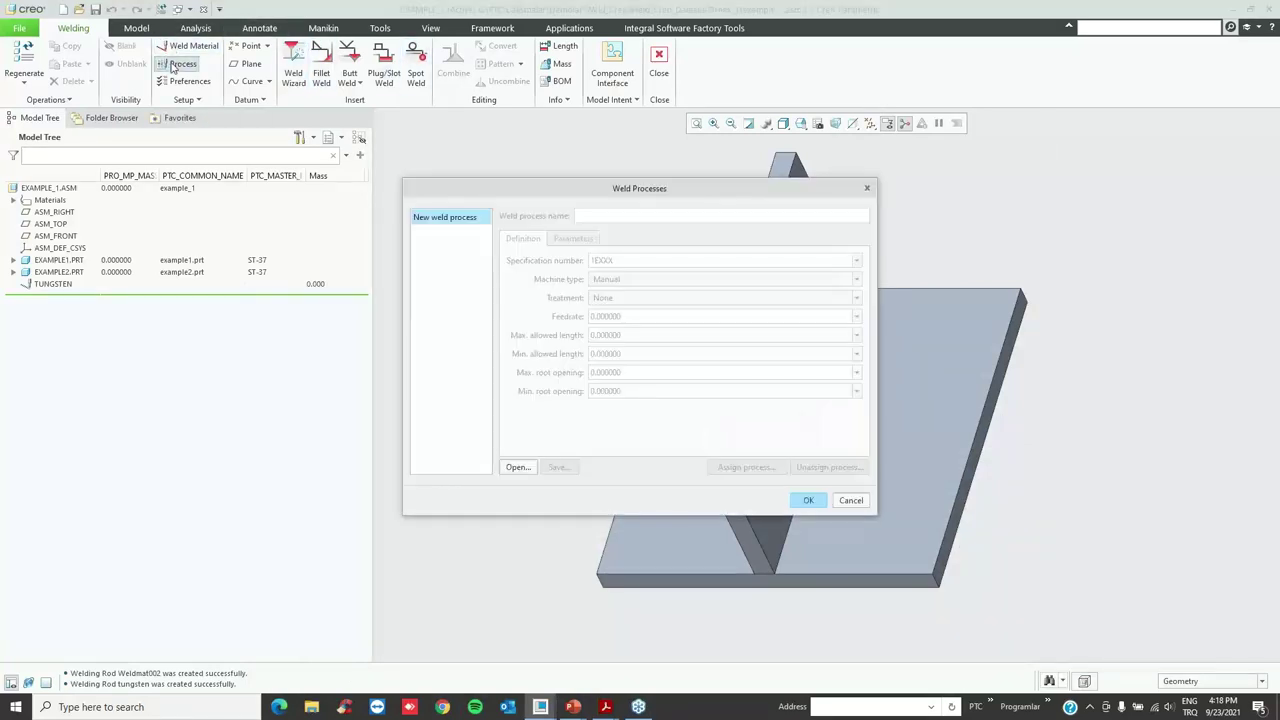
left_click(444, 217)
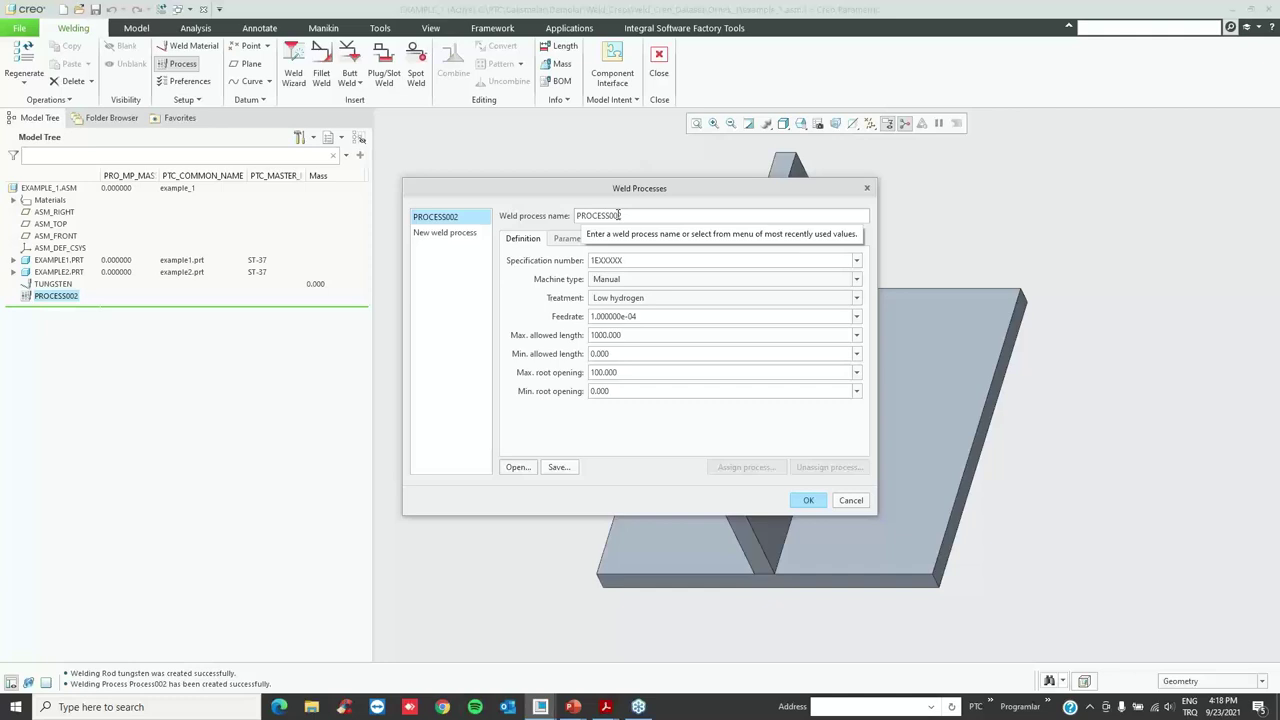
double_click(639, 261)
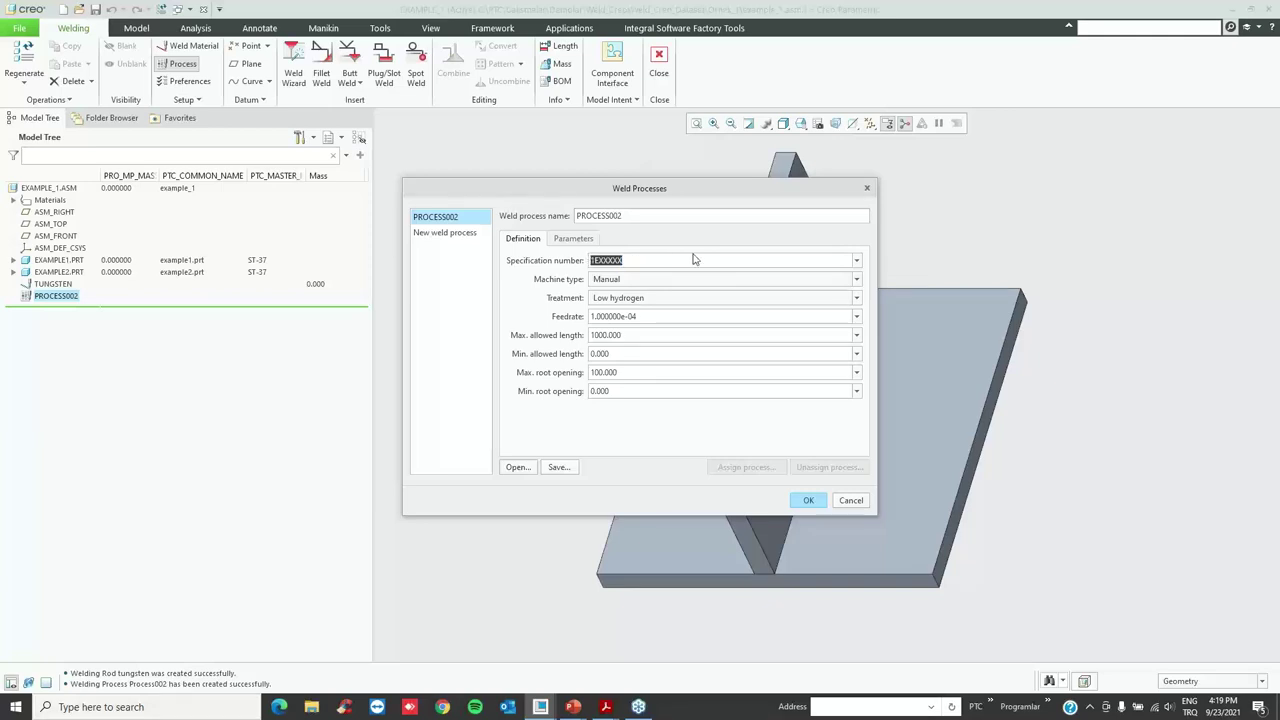
left_click(629, 280)
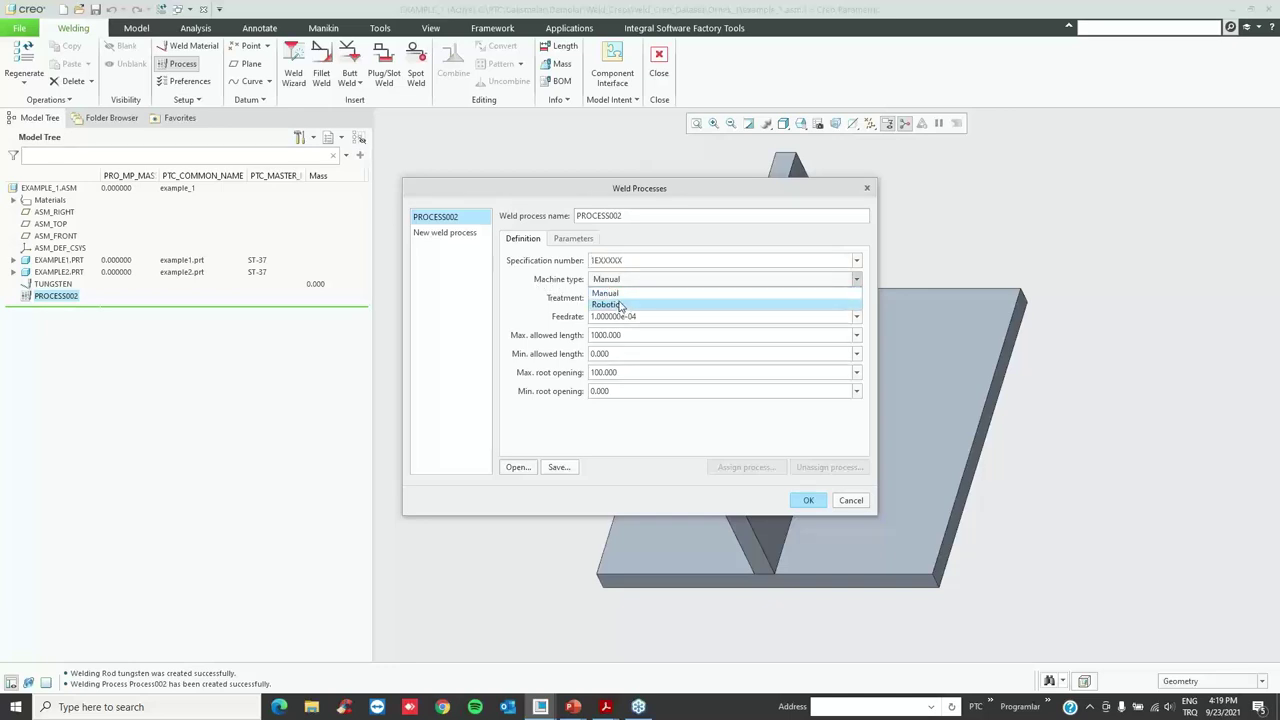
left_click(620, 287)
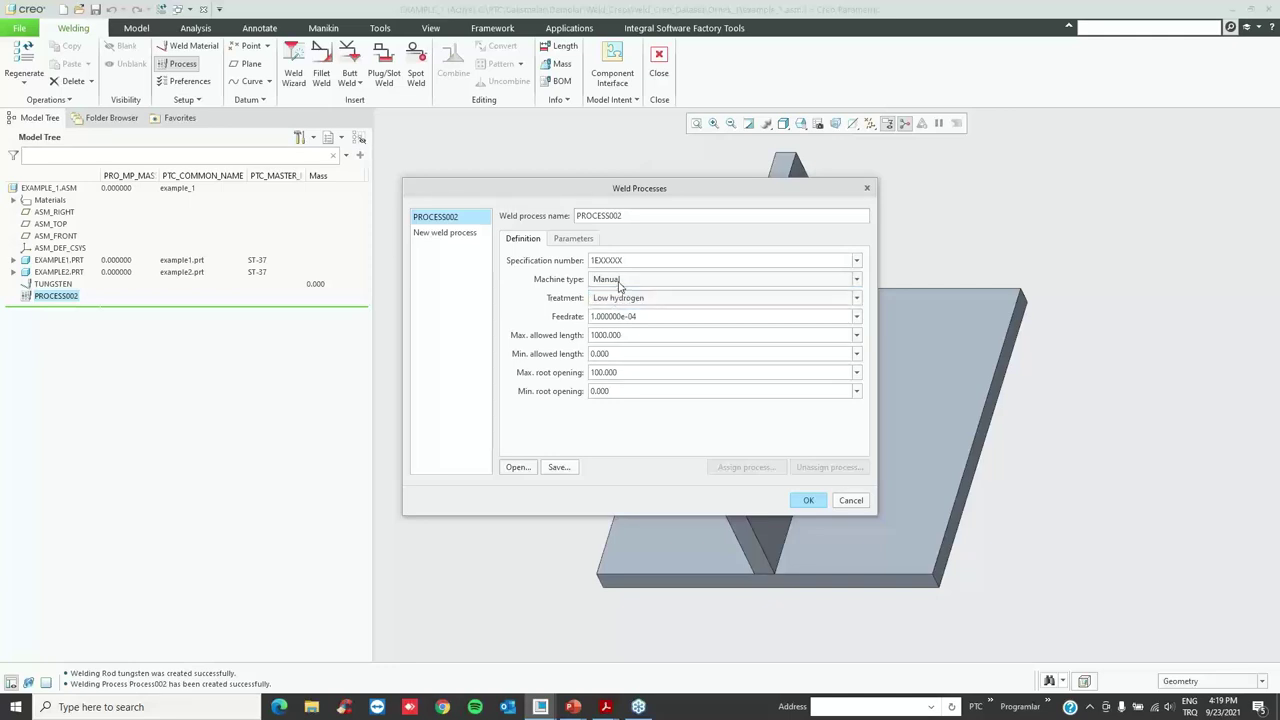
left_click(637, 299)
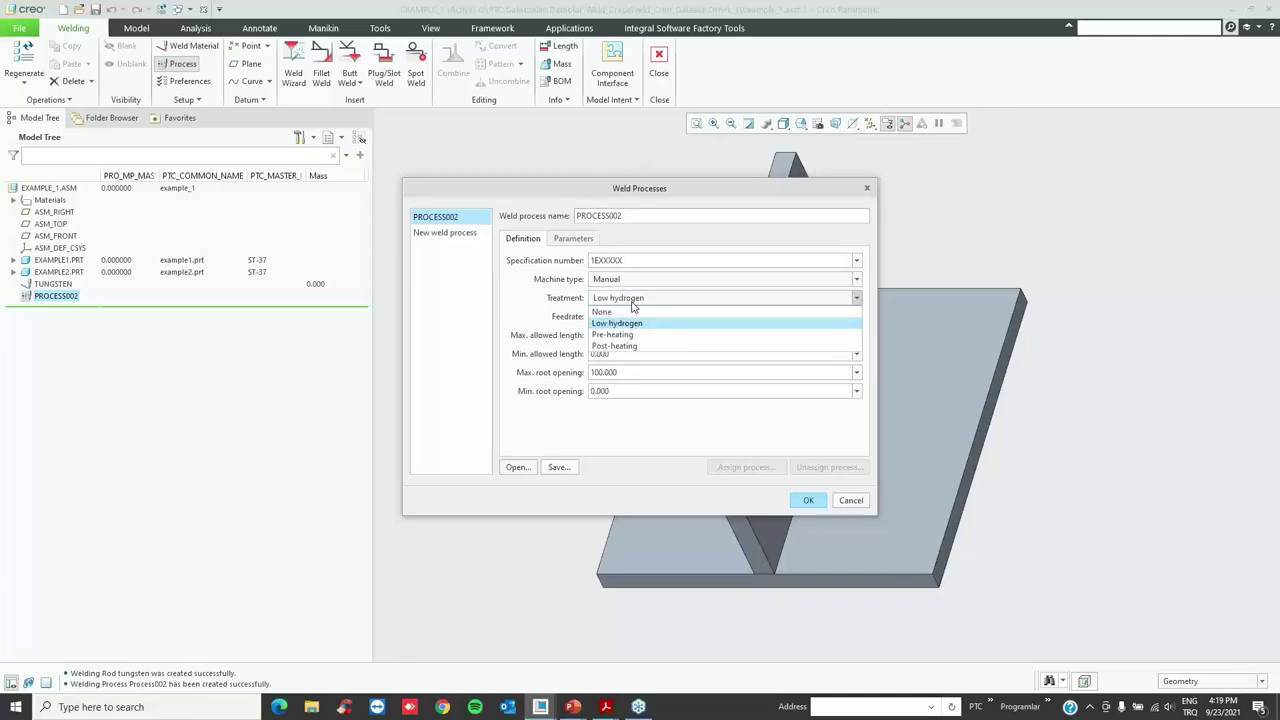
left_click(632, 306)
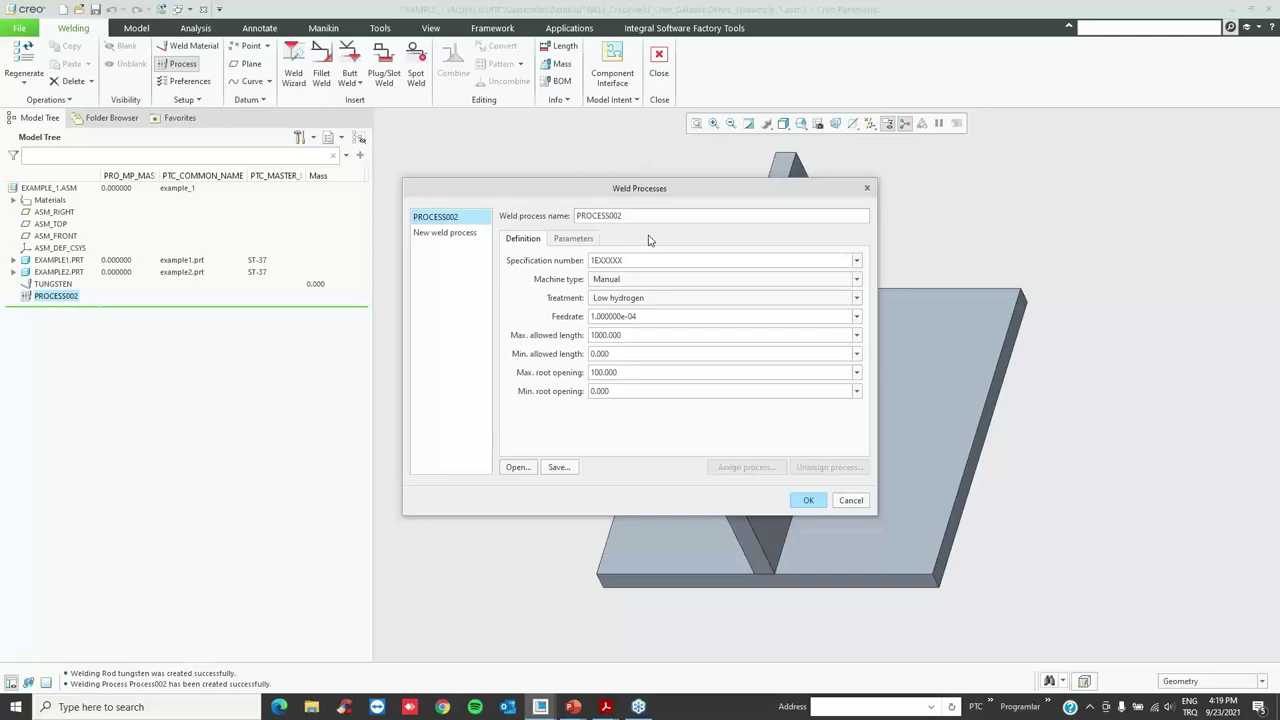
- Review the new weld process's parameters, then delete the process and close the weld process definitions
left_click(572, 240)
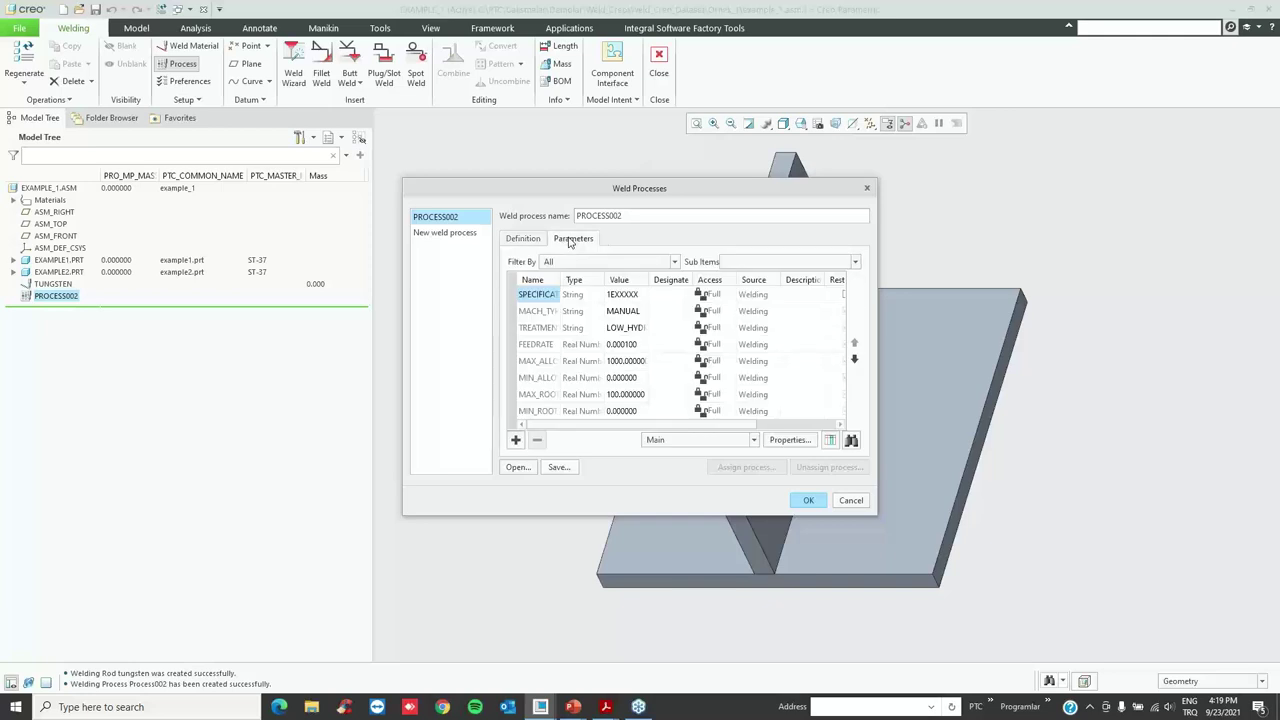
scroll(600, 362, "right", 2)
scroll(600, 362, "left", 2)
left_click(526, 239)
right_click(465, 216)
left_click(494, 224)
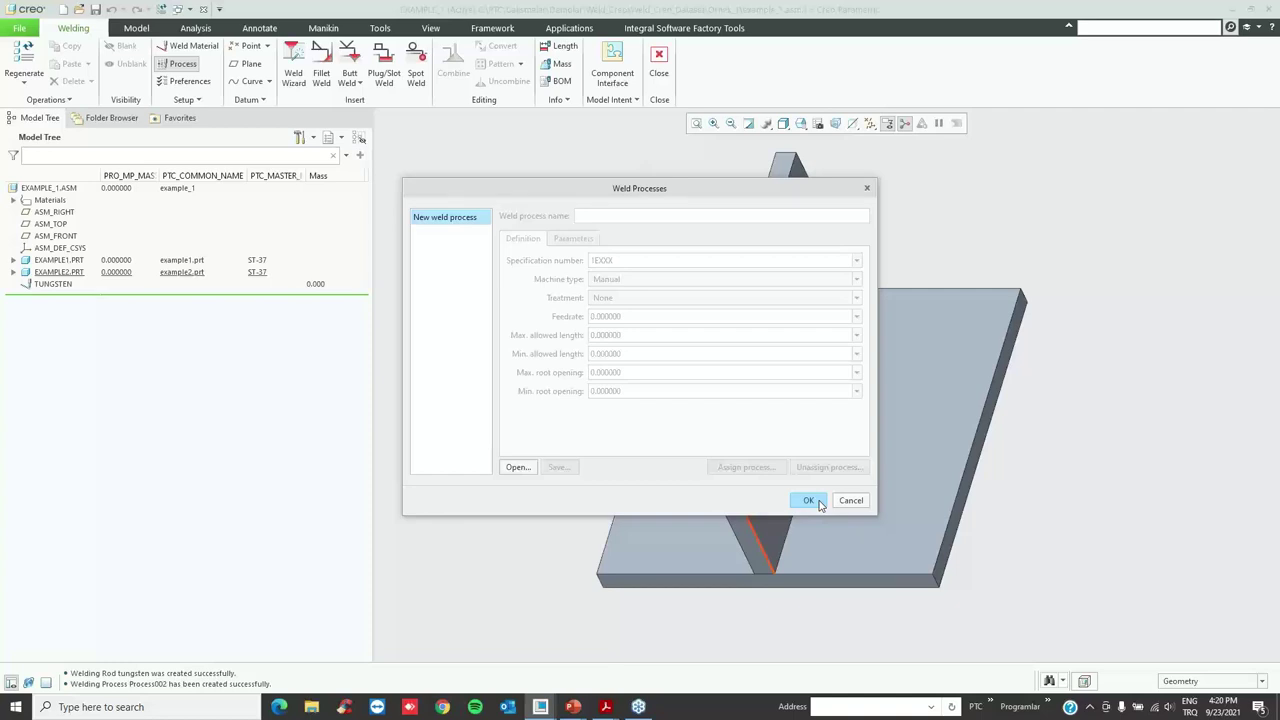
left_click(849, 500)
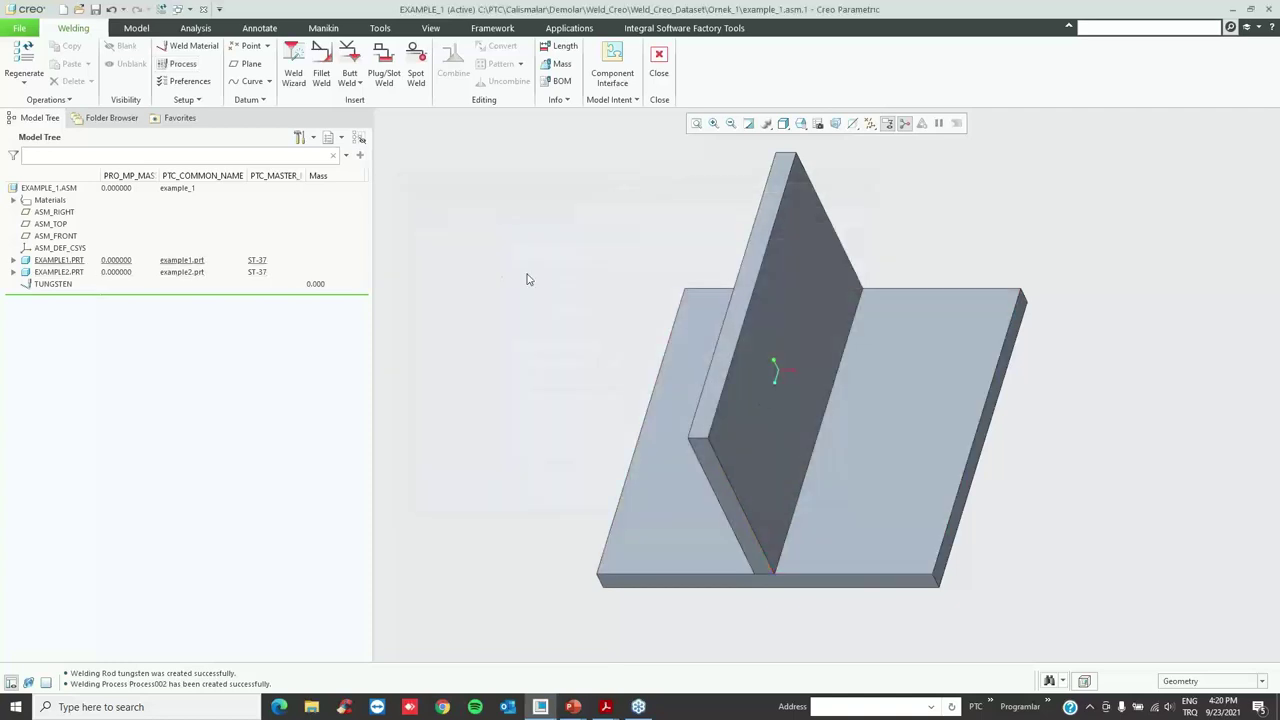
- In the ISO fillet weld preferences, compare the A and Z shapes, keep A, and set its size to 3
left_click(190, 81)
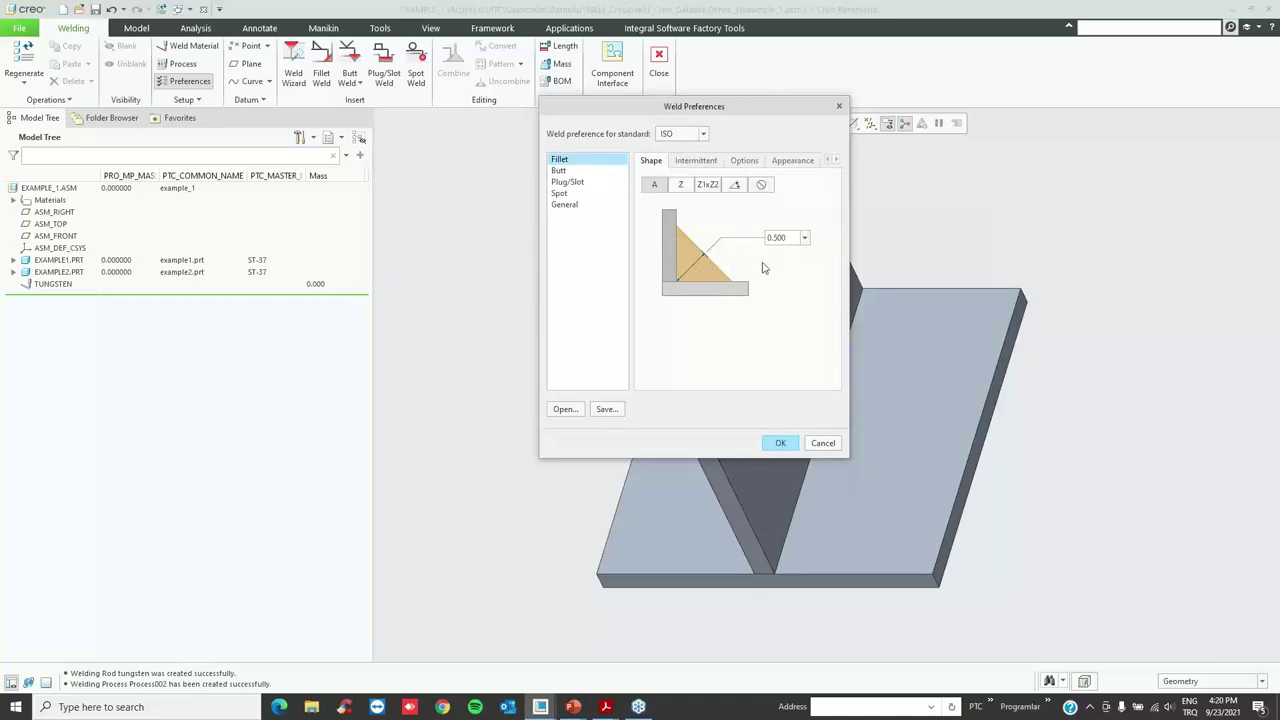
double_click(784, 238)
type("3")
left_click(681, 187)
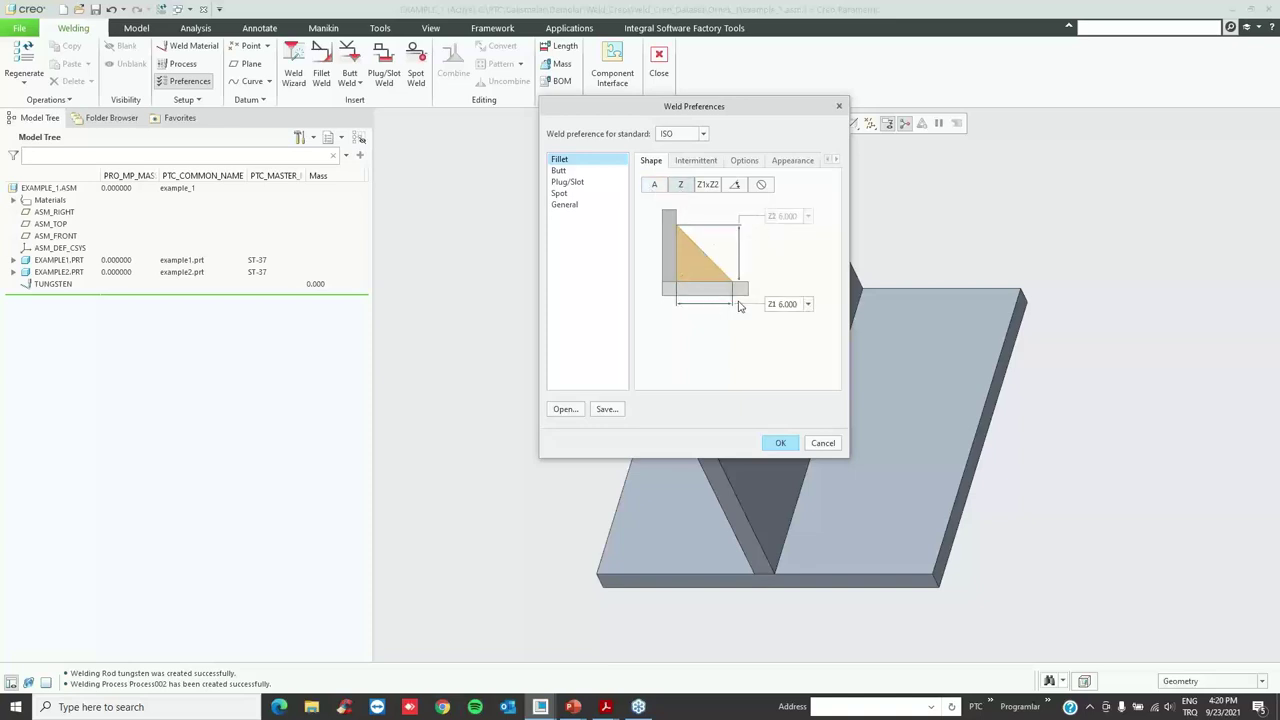
left_click(654, 190)
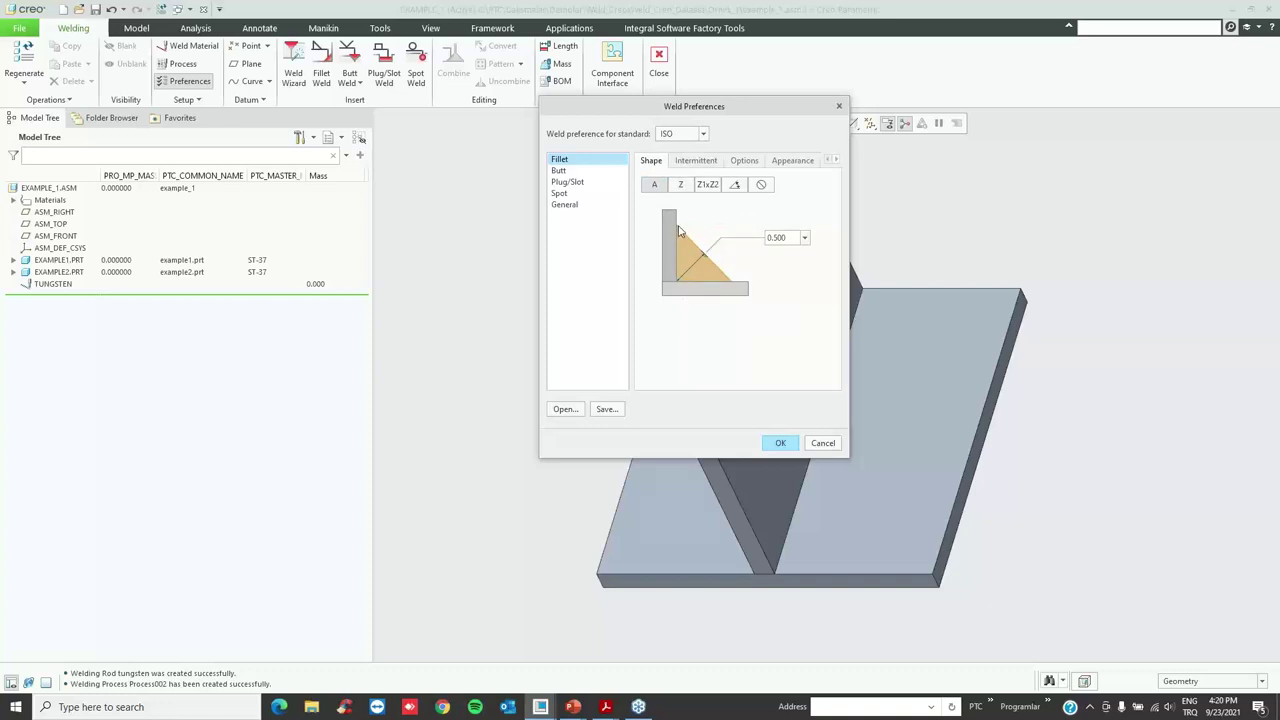
double_click(764, 238)
type("3")
- Check the intermittent fillet settings, then set the weld material to TUNGSTEN, enable Finish and set the contour to Flat
left_click(690, 161)
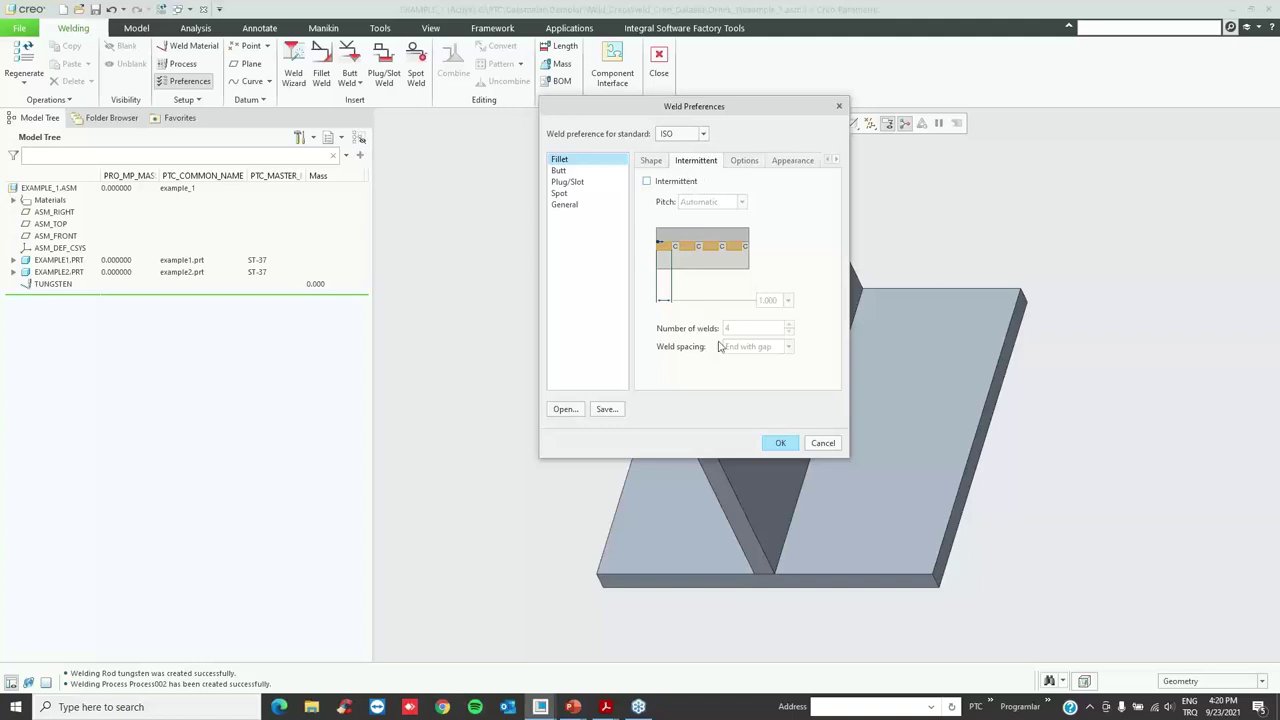
left_click(744, 162)
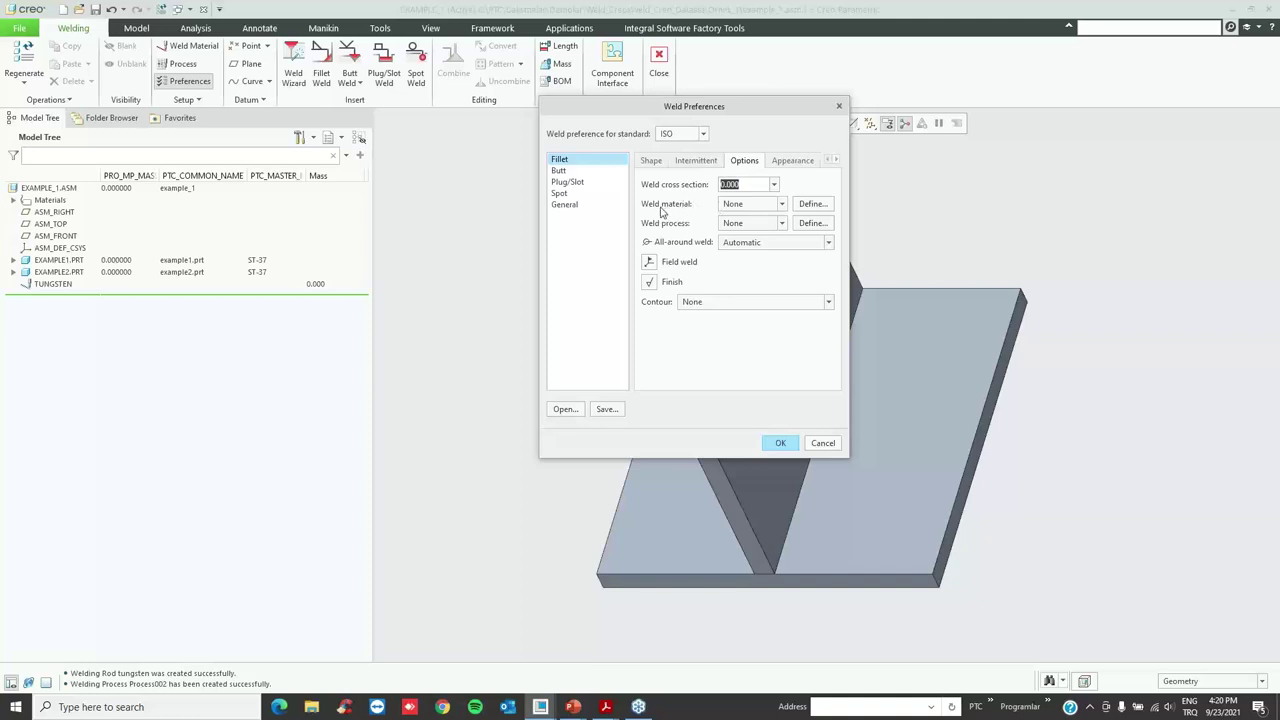
left_click(773, 205)
left_click(769, 230)
left_click(721, 302)
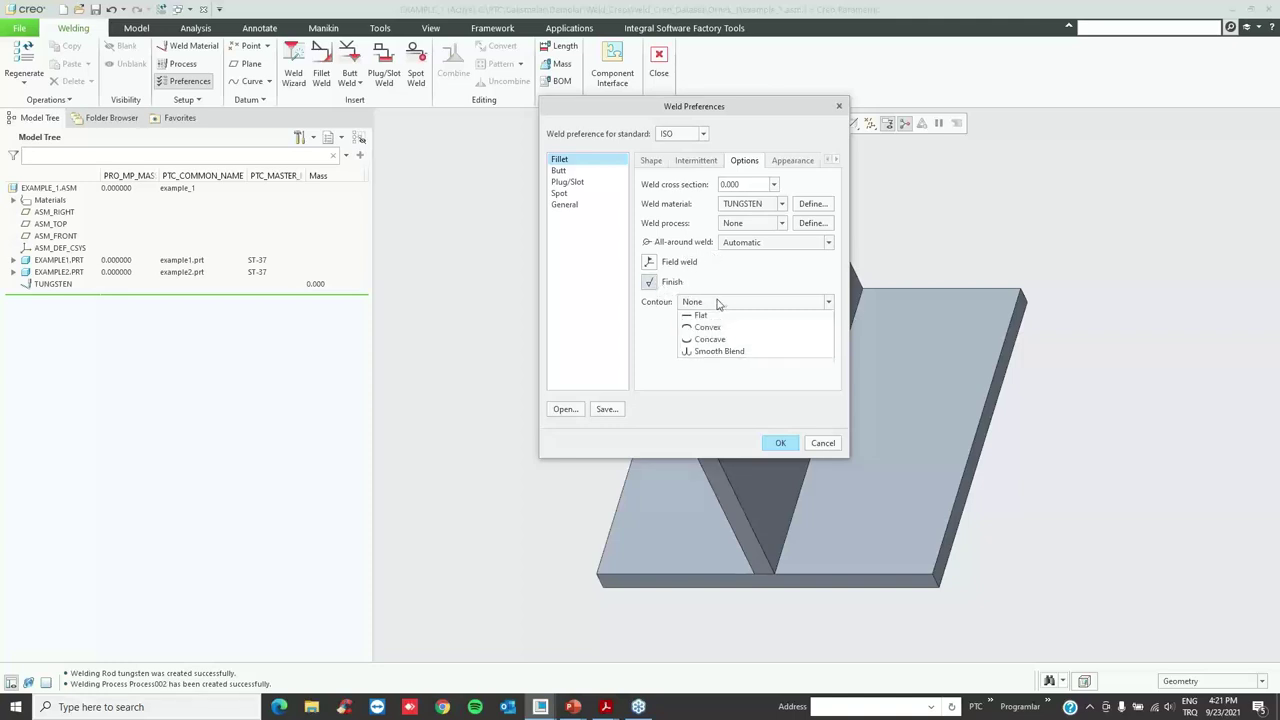
left_click(700, 328)
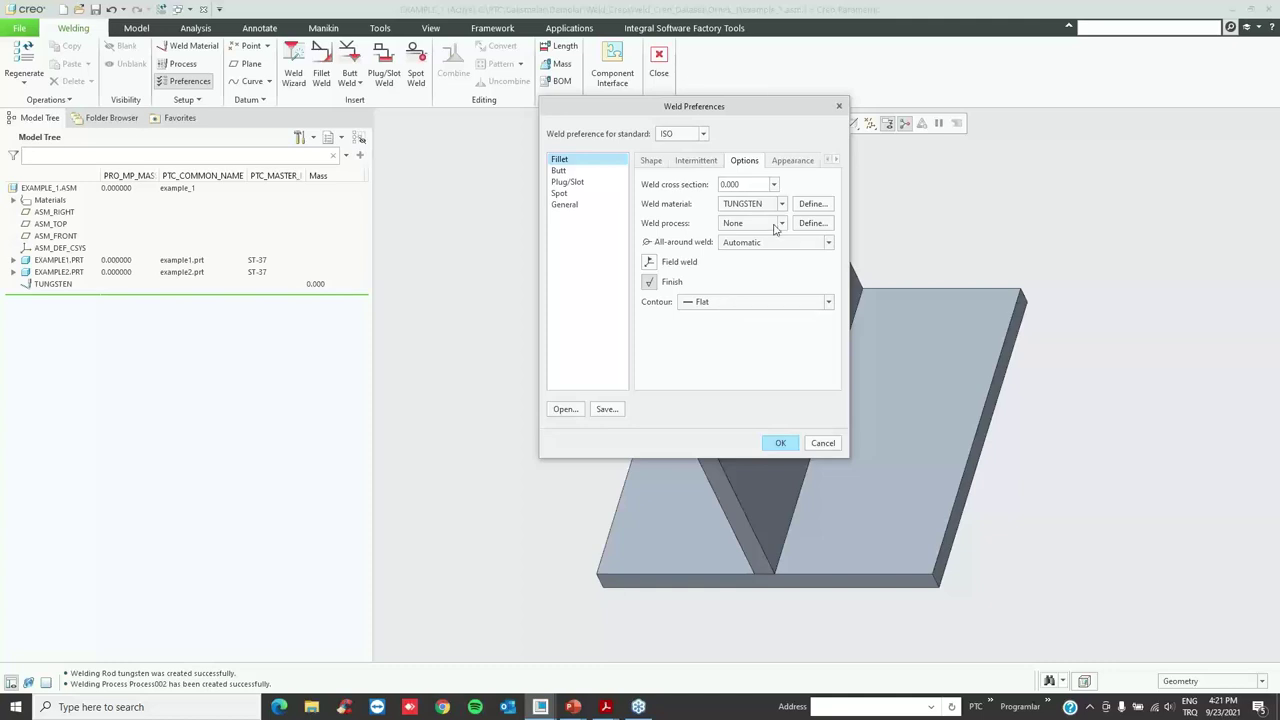
- Save the weld preferences over fillet_preferences.spwx in the 02_Weld_Library folder and accept them
left_click(612, 409)
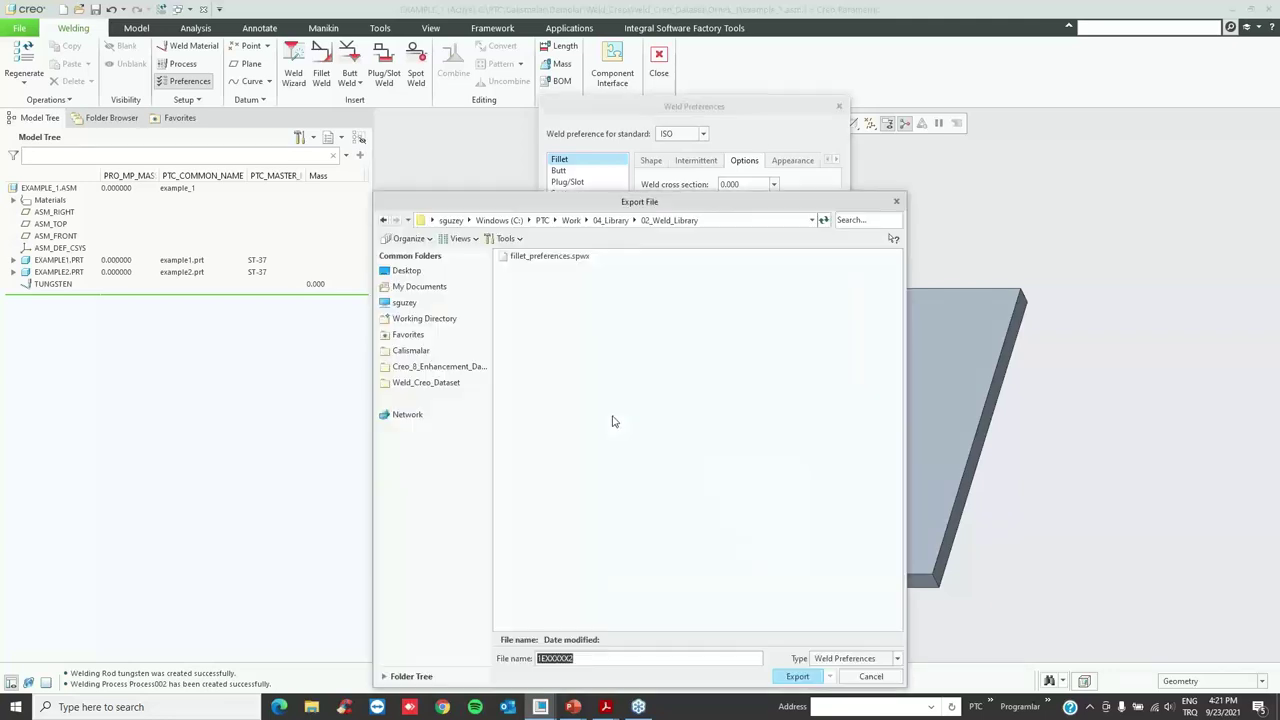
left_click(568, 258)
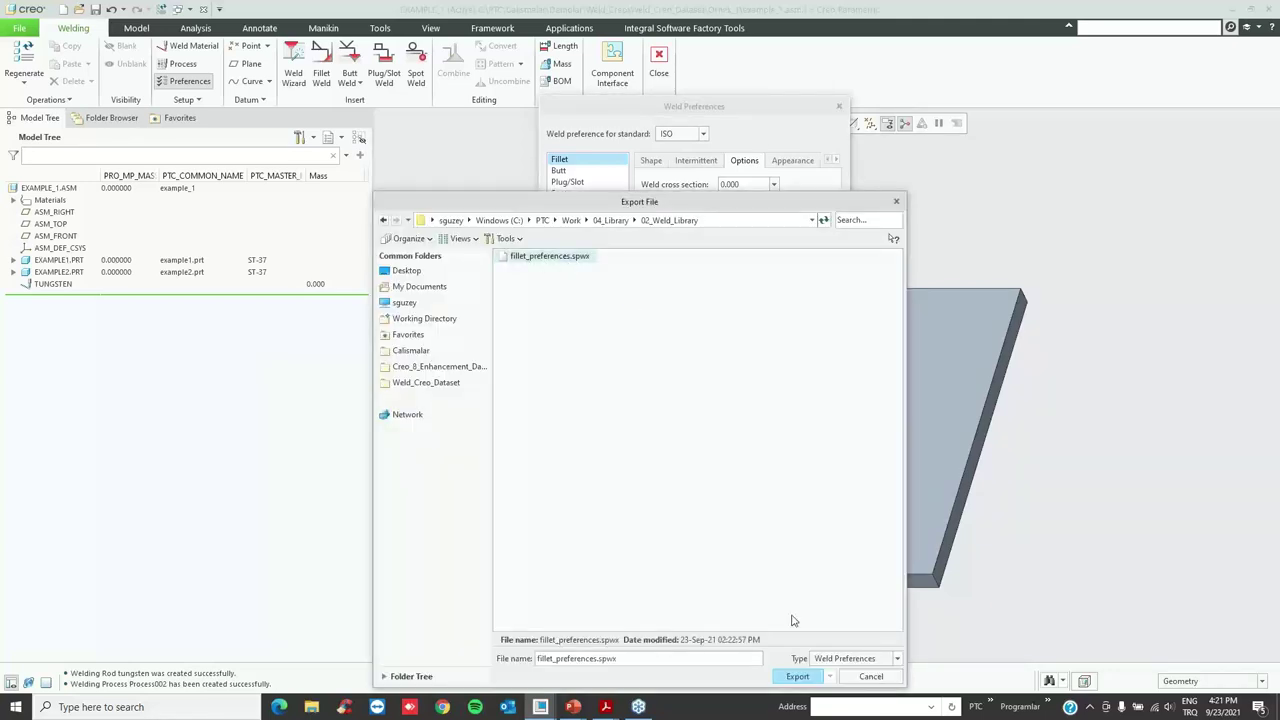
left_click(797, 676)
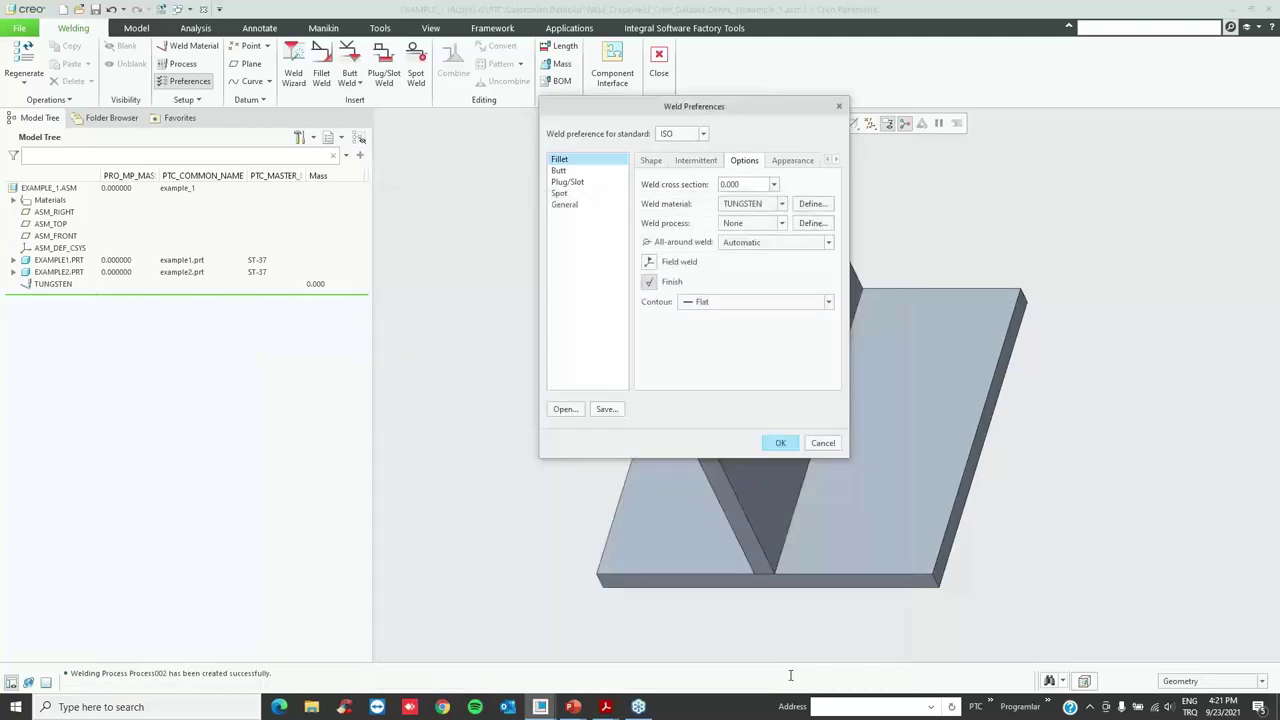
left_click(781, 444)
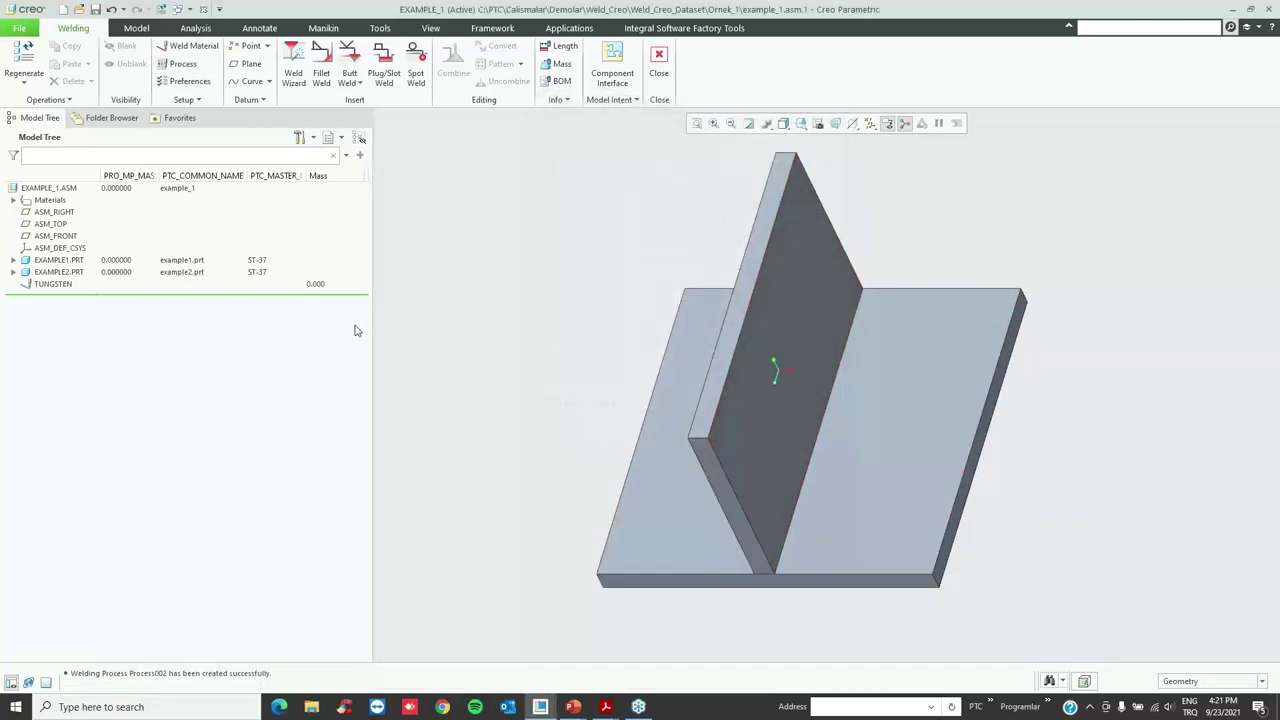
- Search the Creo Parametric configuration options for the keyword fillet
left_click(19, 28)
left_click(60, 325)
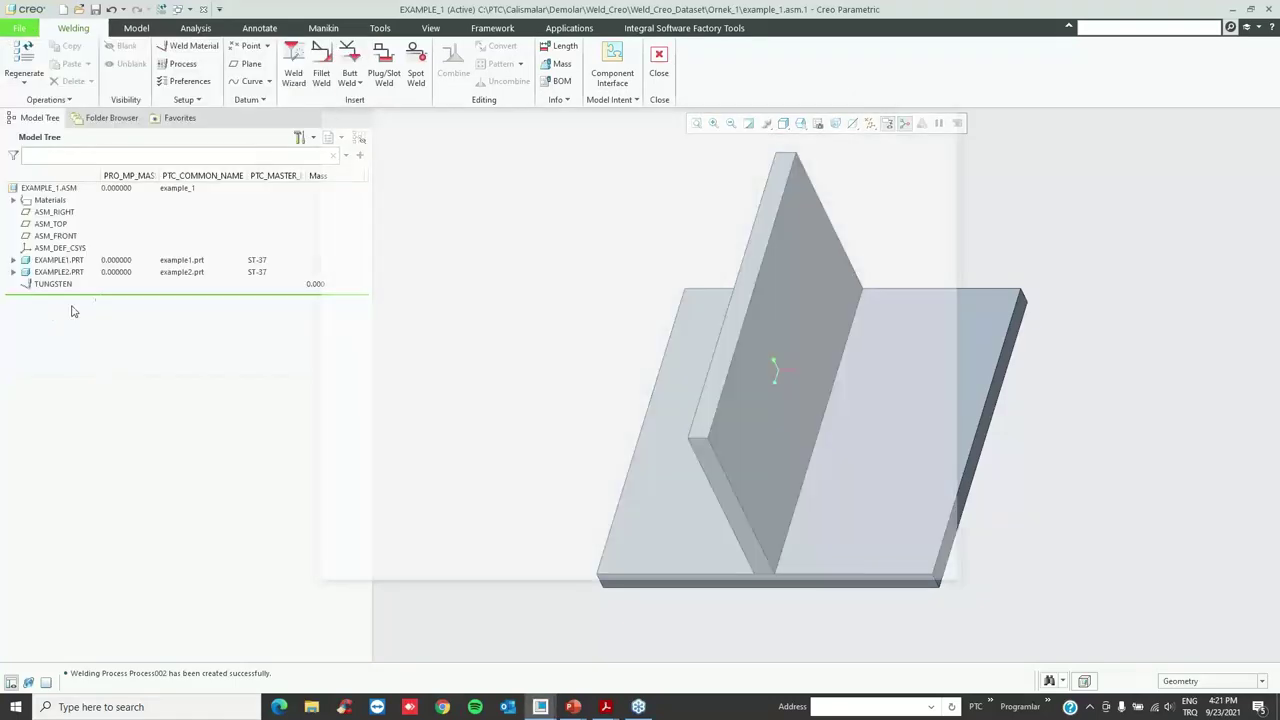
left_click(370, 444)
left_click(485, 544)
type("fille")
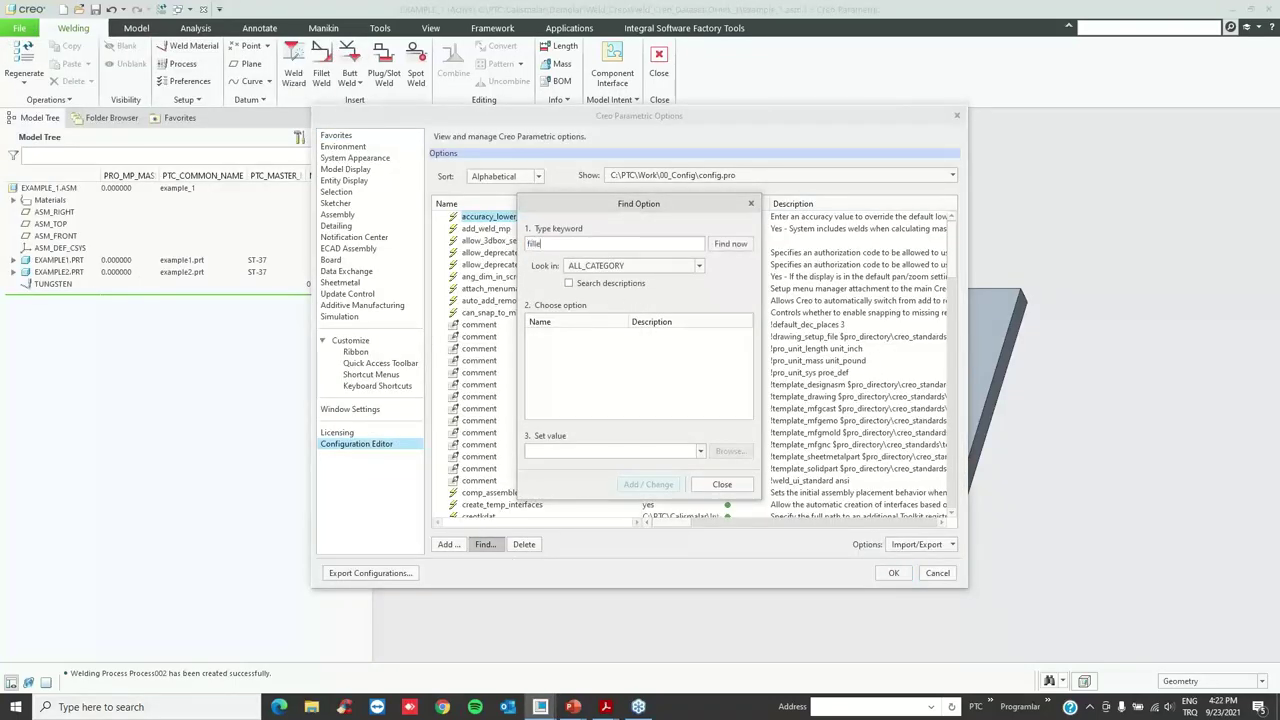
type("t")
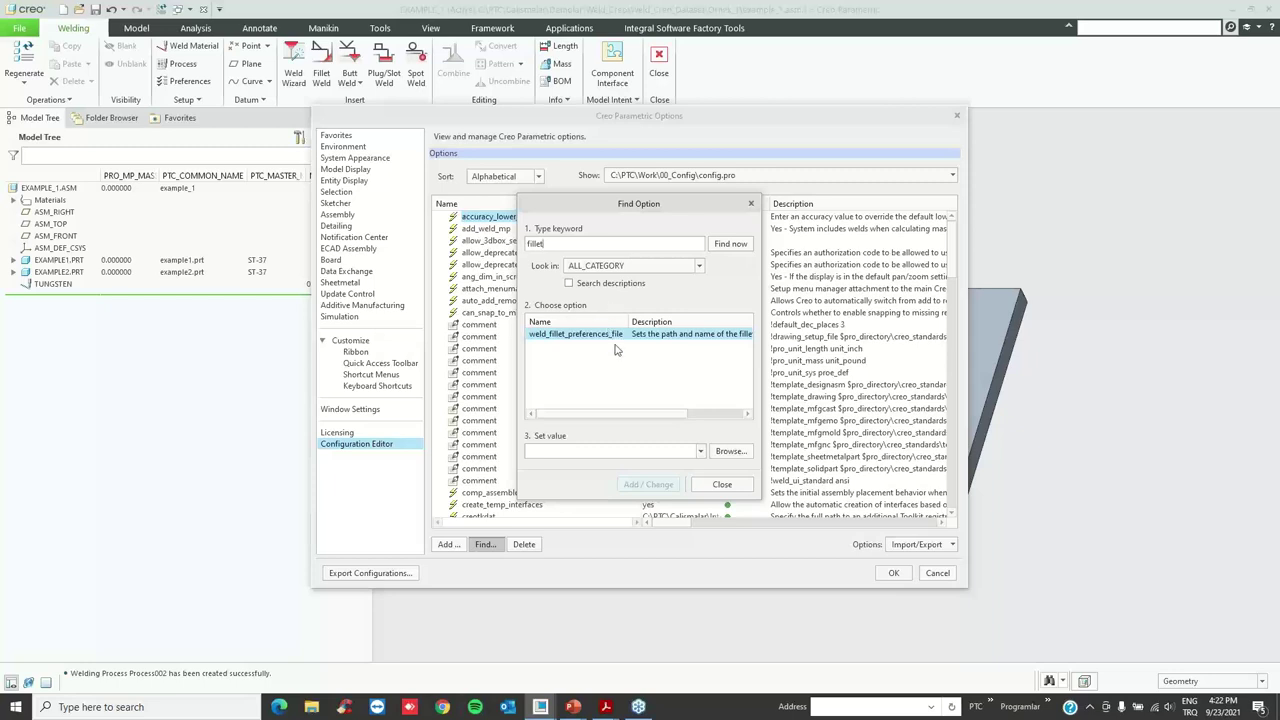
- Set weld_fillet_preferences_file to fillet_preferences.spwx from Work\04_Library\02_Weld_Library and accept the configuration options
left_click(729, 451)
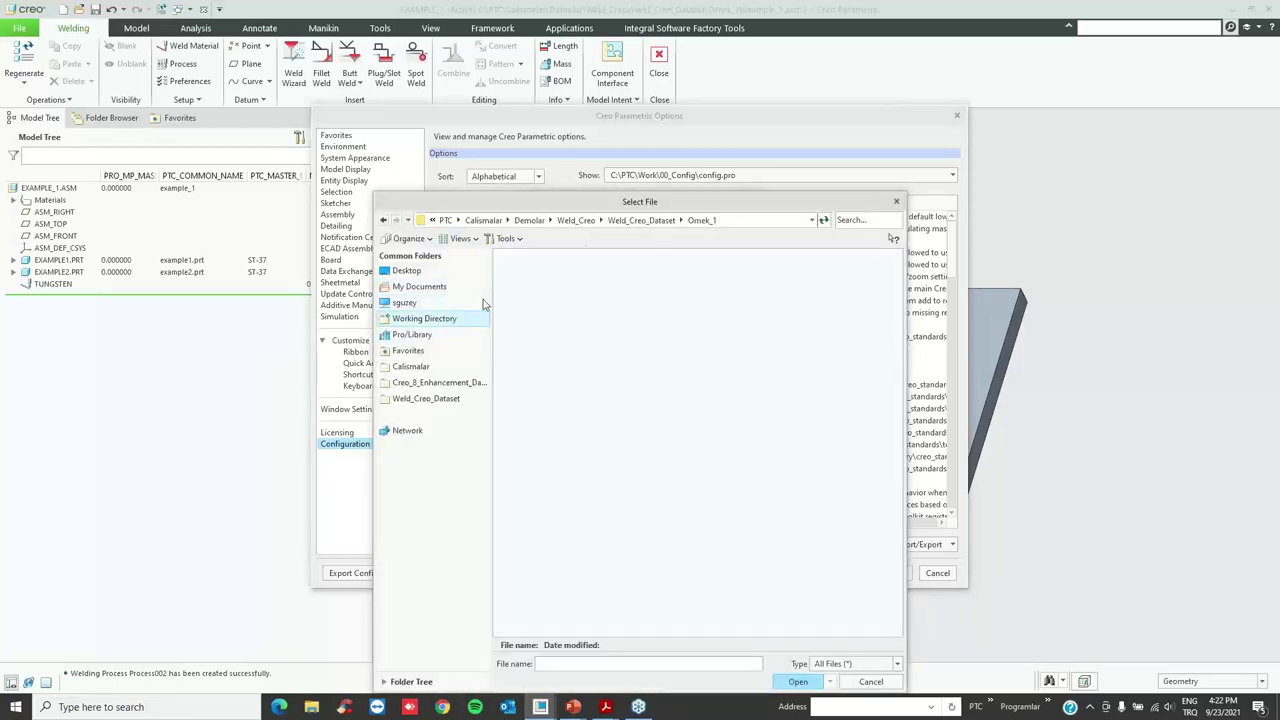
left_click(574, 220)
left_click(542, 220)
double_click(521, 284)
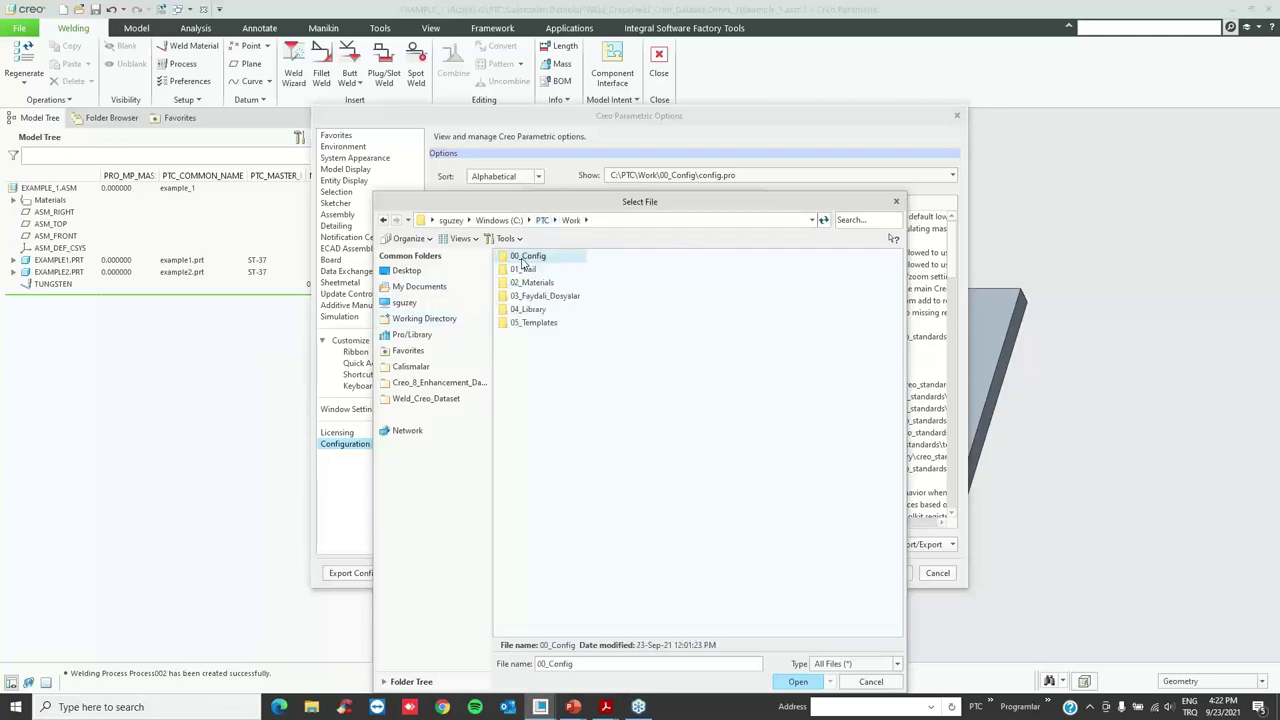
double_click(541, 310)
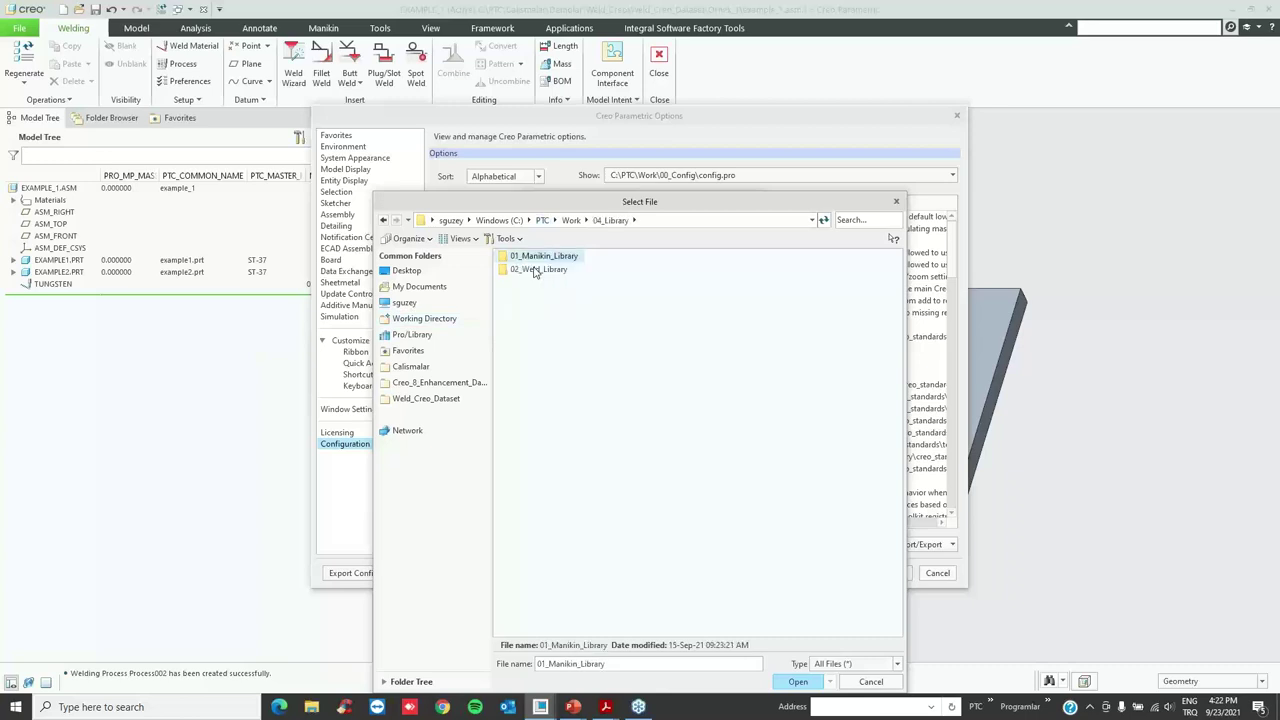
double_click(538, 270)
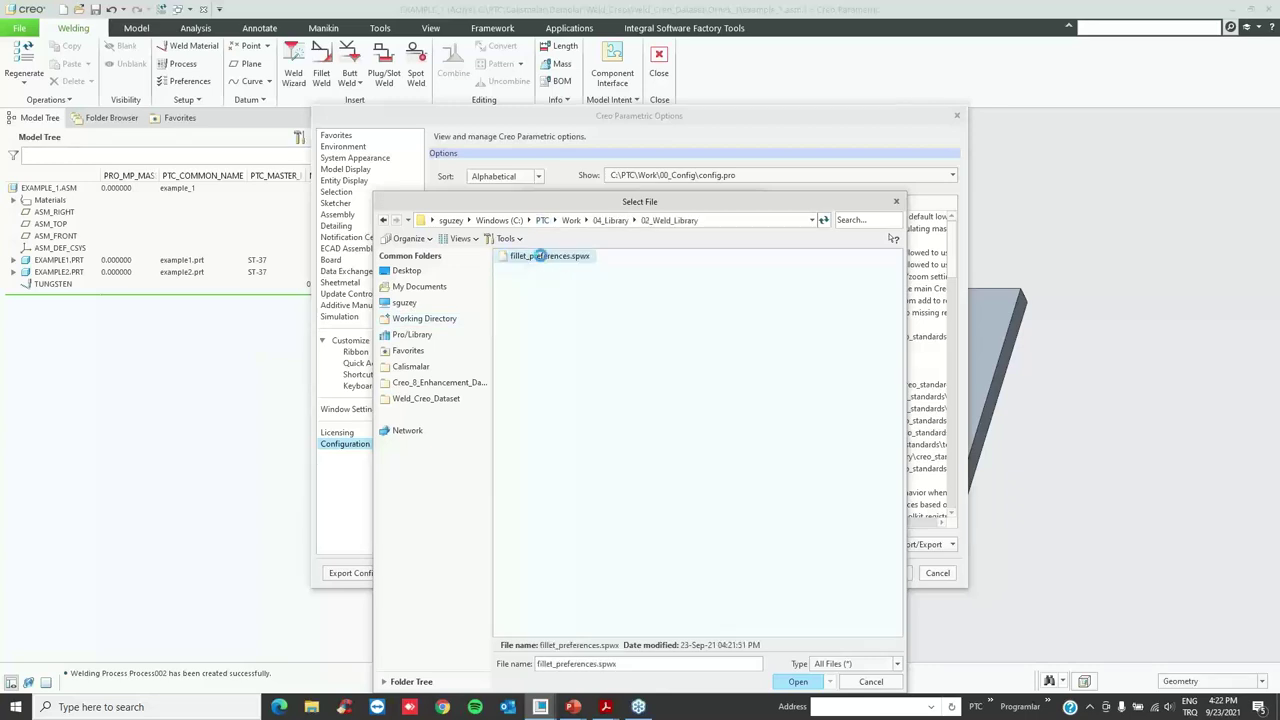
double_click(541, 257)
left_click(652, 484)
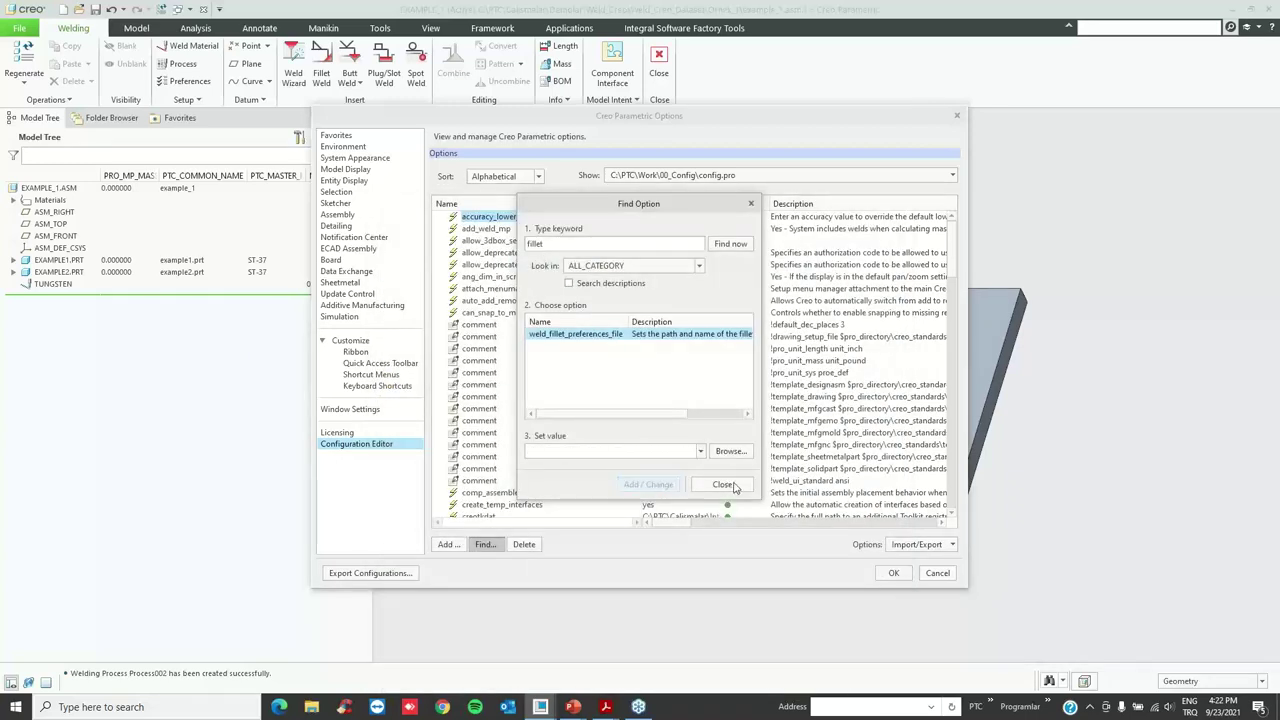
left_click(722, 484)
key("Return")
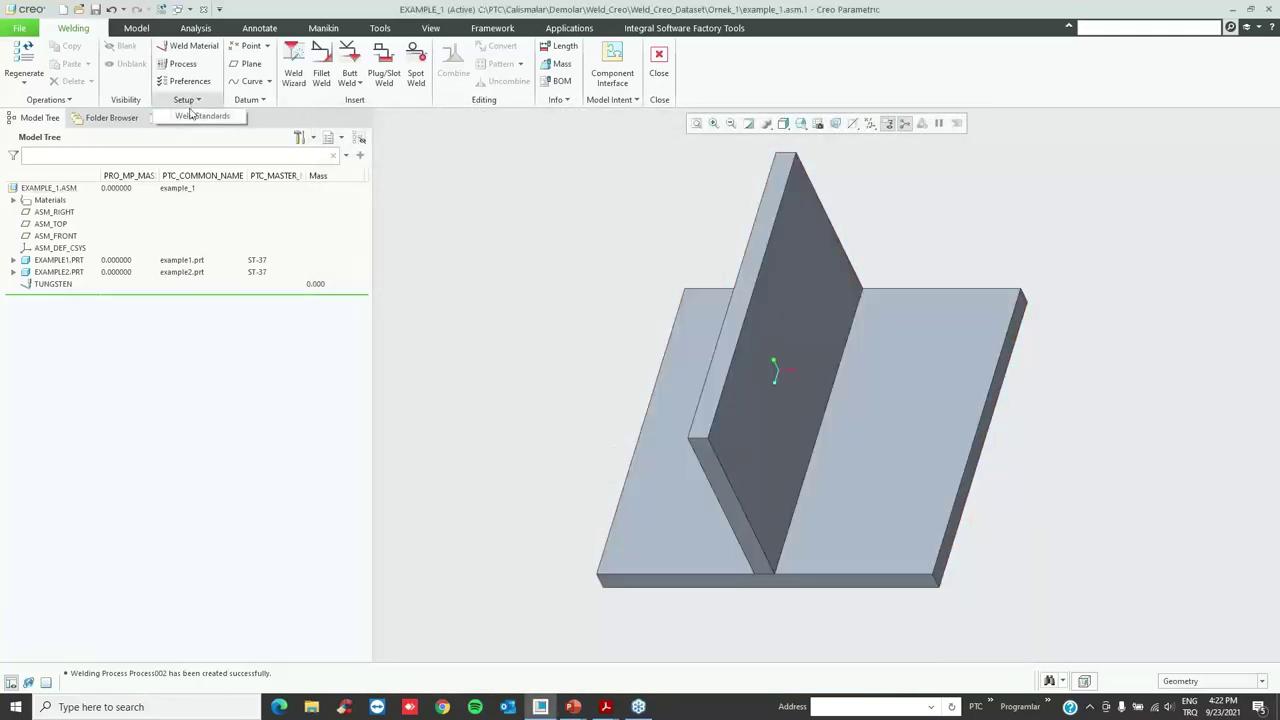
- Check which weld standard the assembly uses, then close the weld standard settings without changing it
left_click(195, 117)
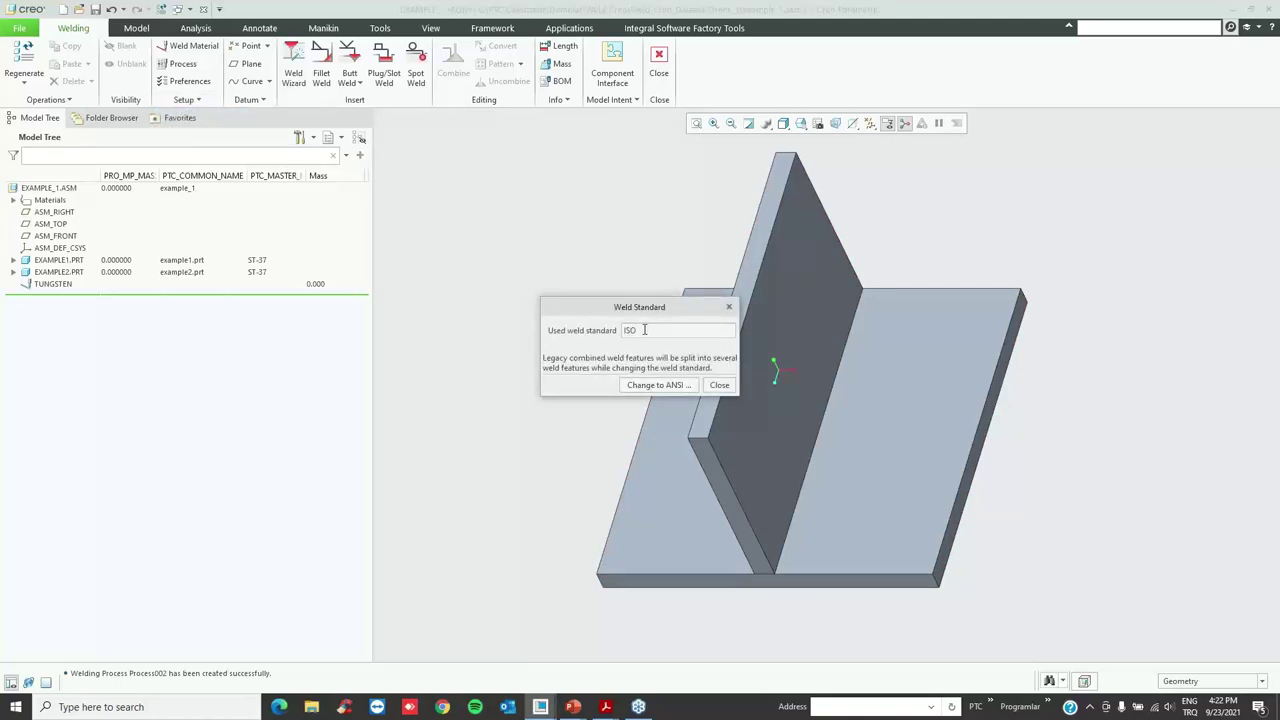
left_click(719, 386)
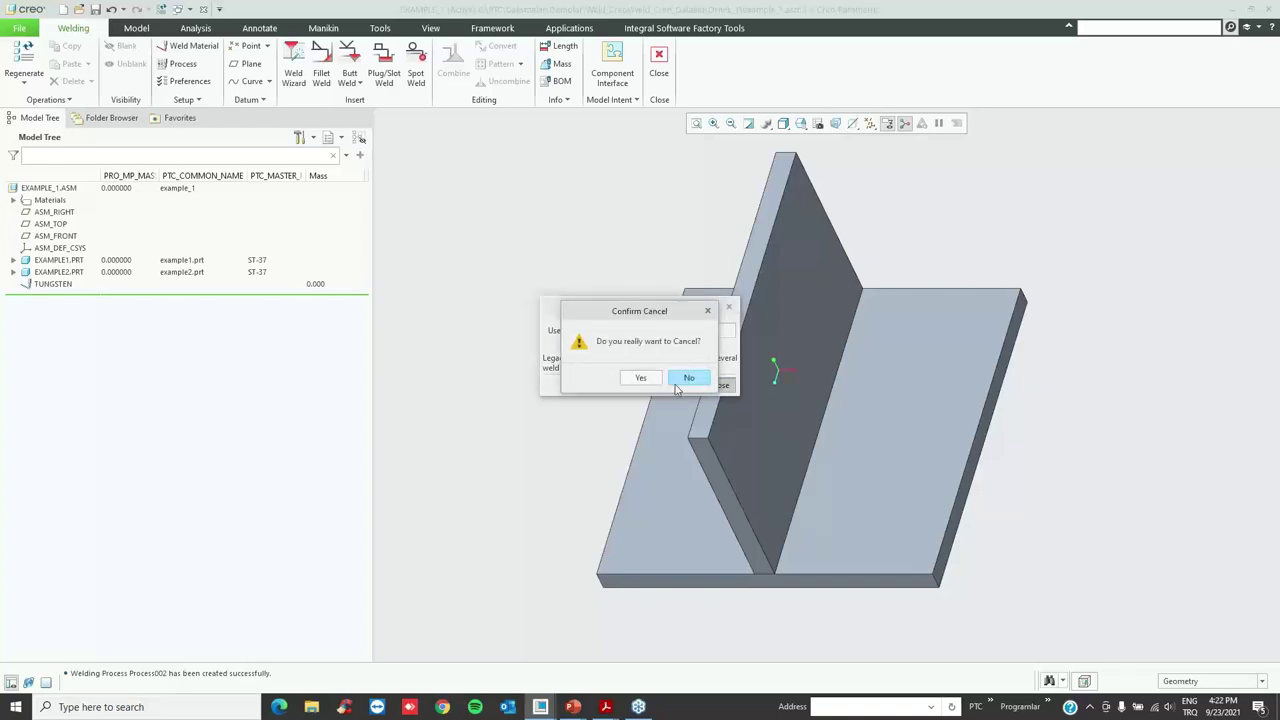
left_click(640, 377)
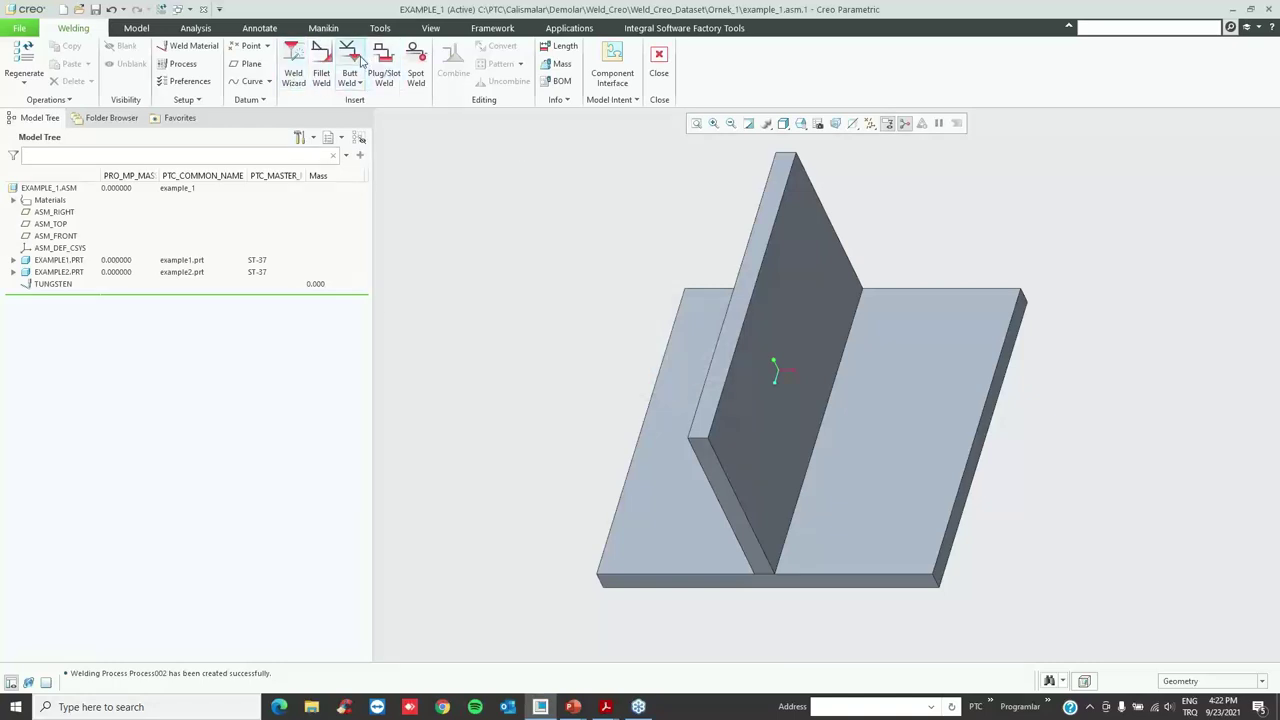
- Start a single fillet weld with the Weld Wizard, without edge preparation or notch
left_click(293, 70)
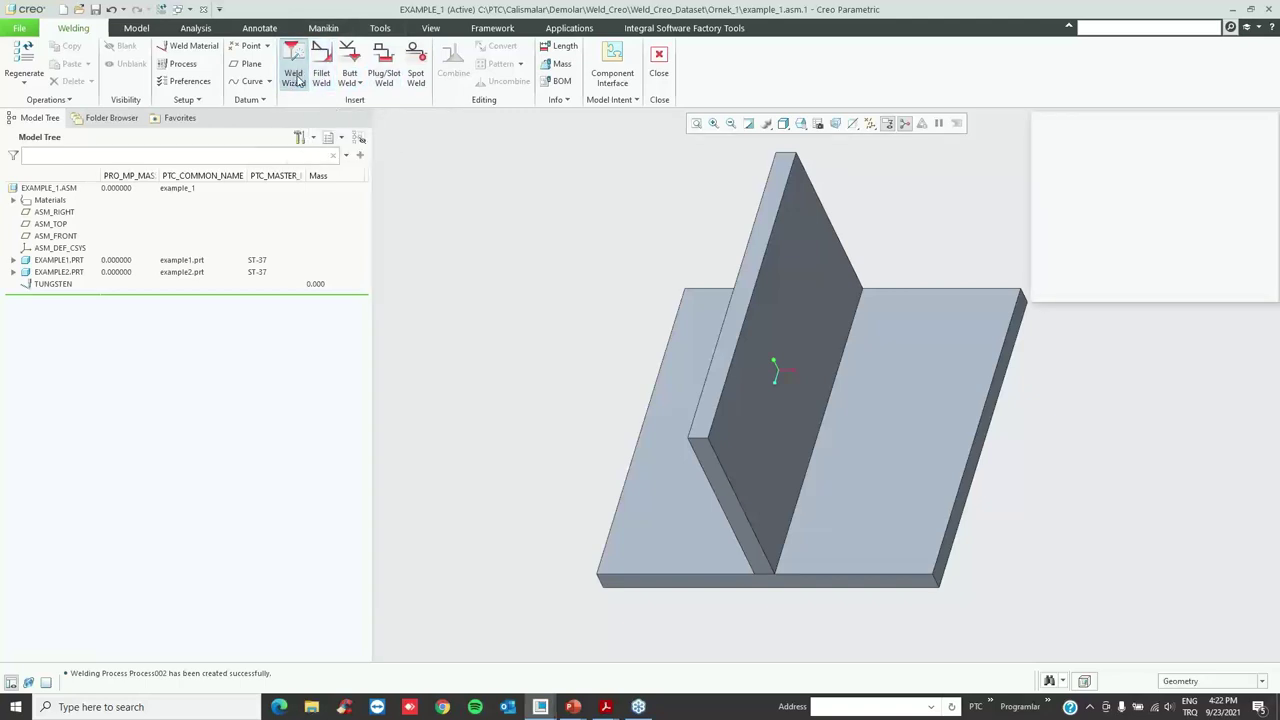
left_click_drag(1092, 124, 452, 140)
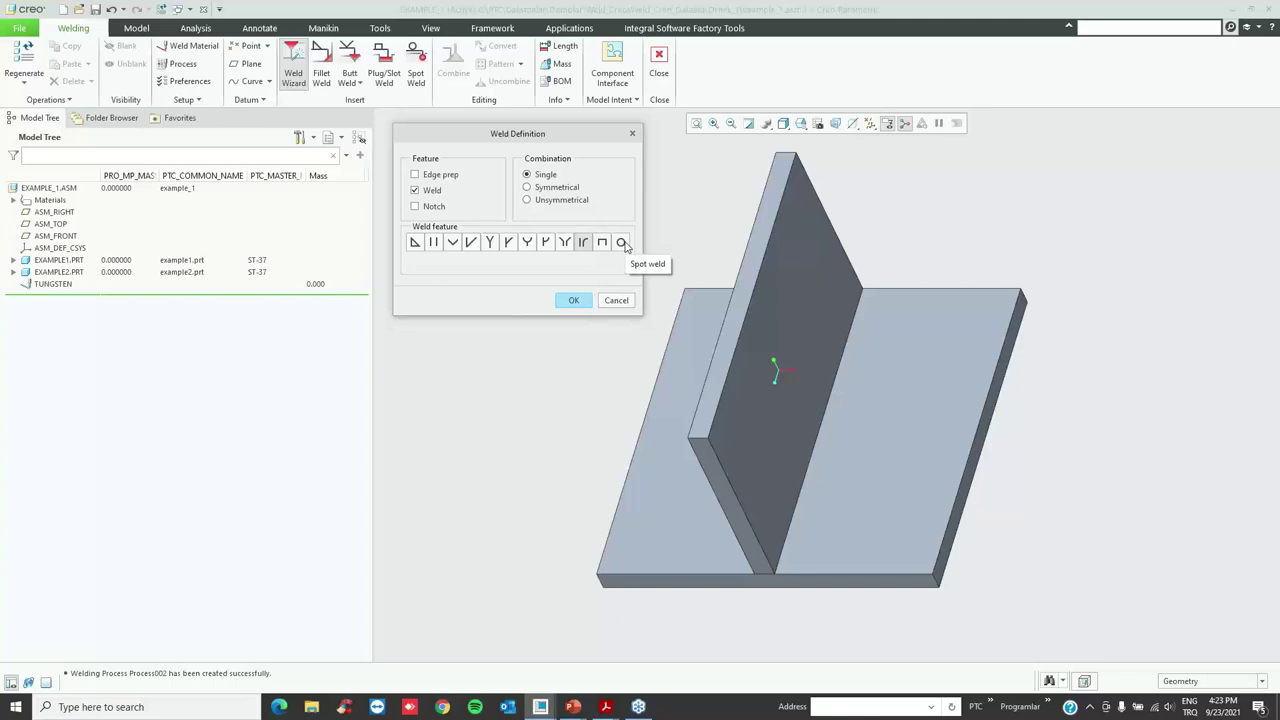
left_click(415, 246)
left_click(577, 302)
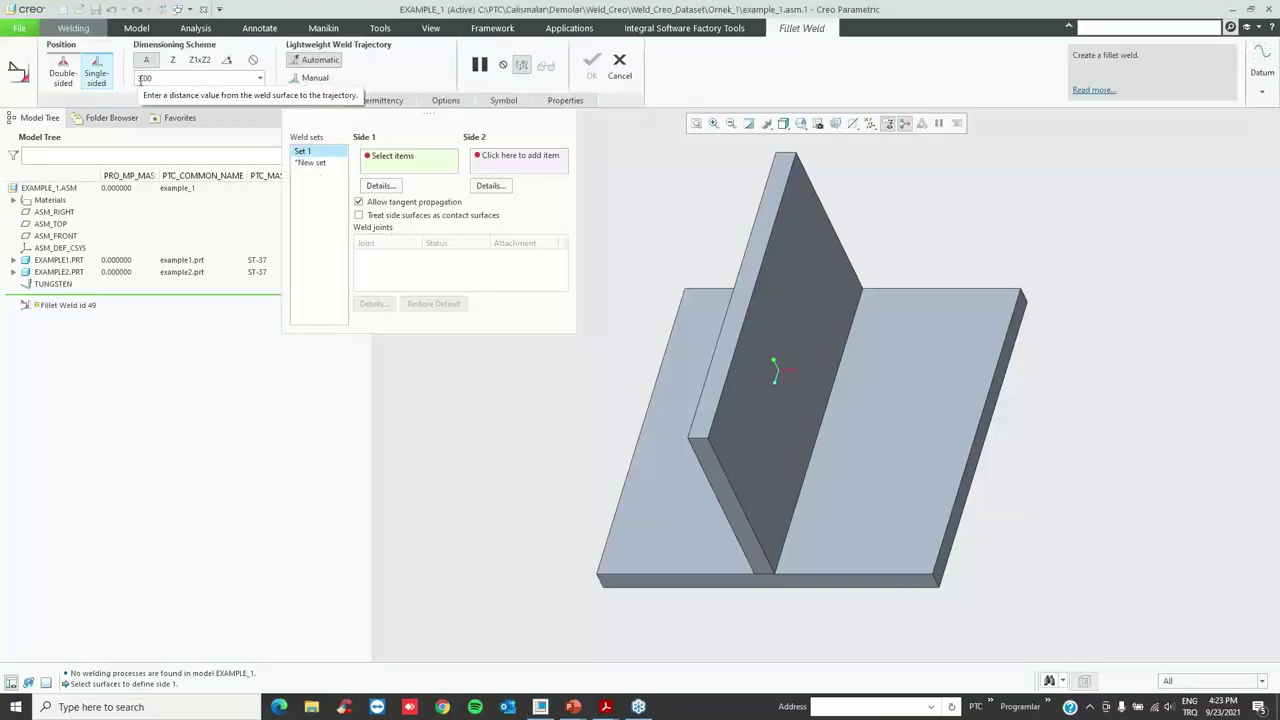
- Check the weld options, and define the vertical plate's face as Side 1 and the base plate's upper face as Side 2
left_click(445, 104)
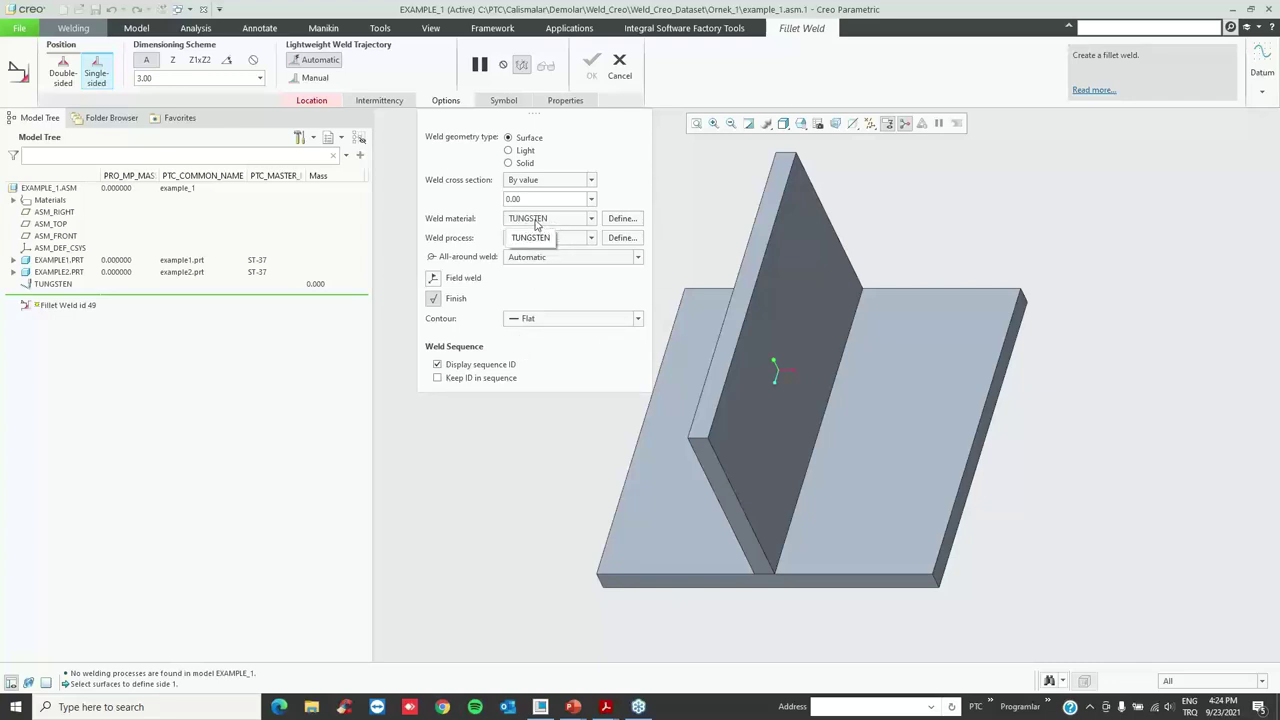
left_click(322, 102)
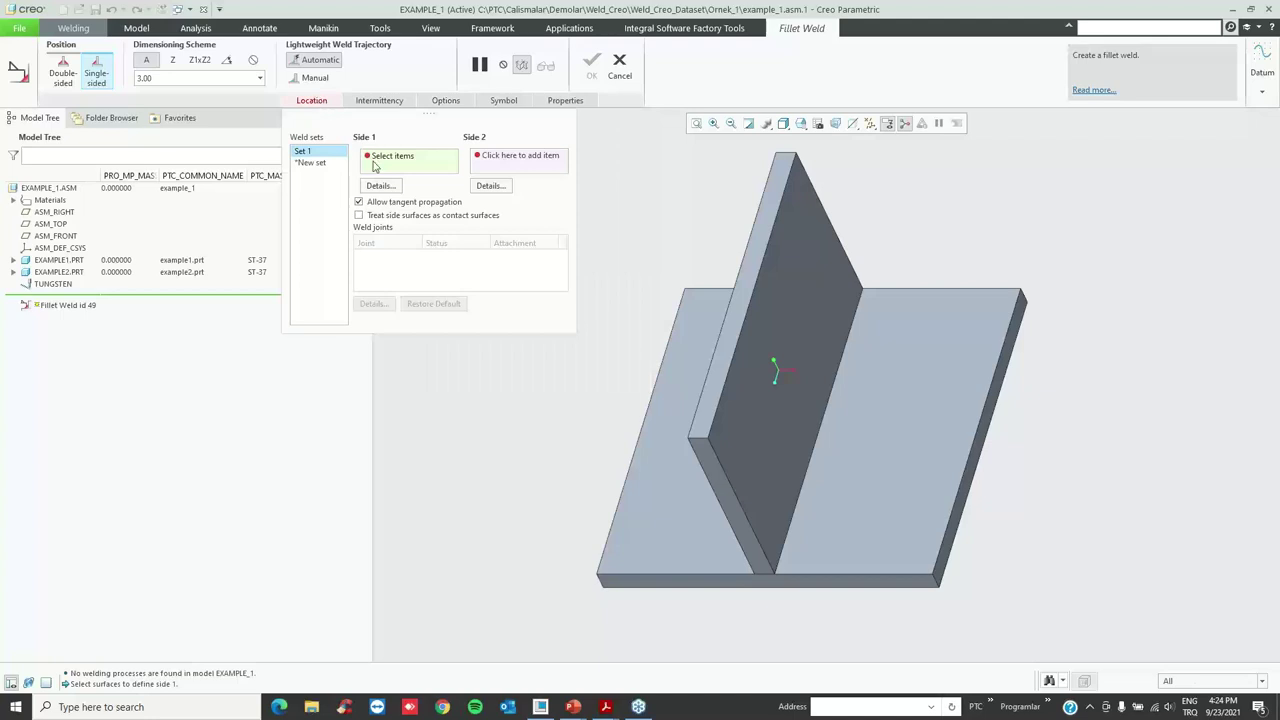
left_click(808, 325)
left_click(507, 161)
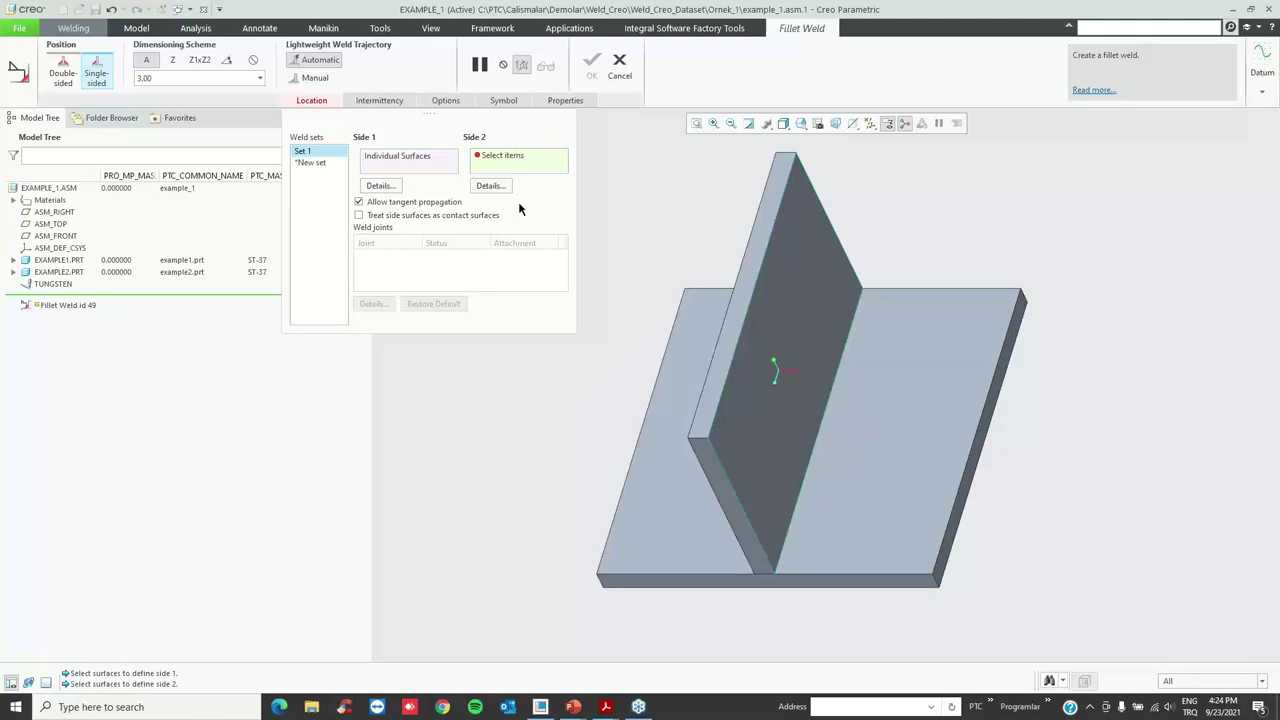
left_click(884, 424)
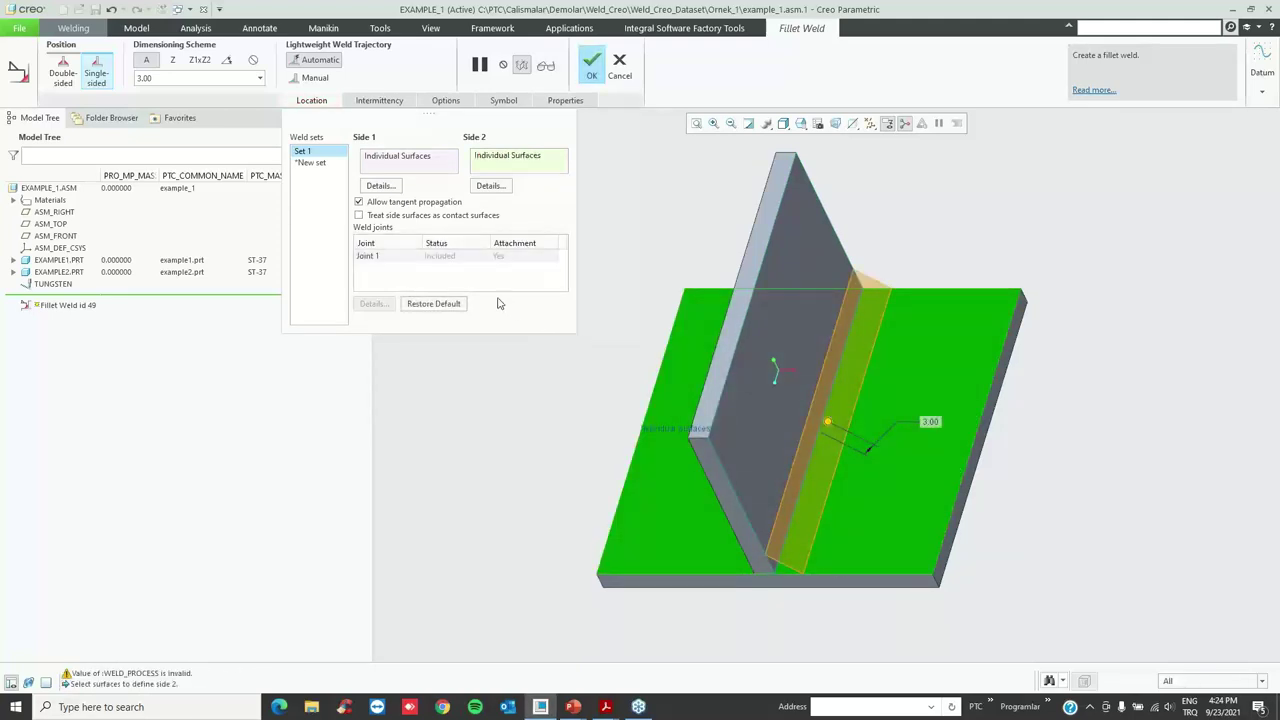
- Review the intermittency settings and set the fillet weld's geometry type to Solid
left_click(372, 103)
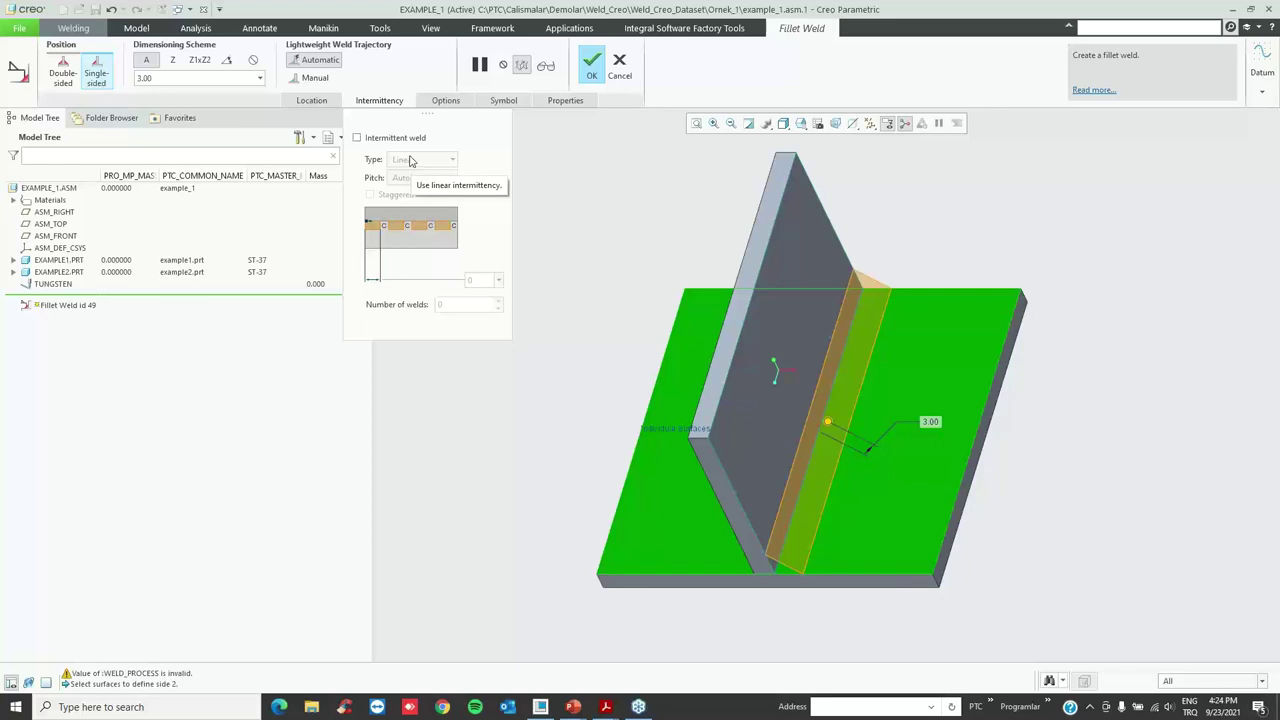
left_click(312, 101)
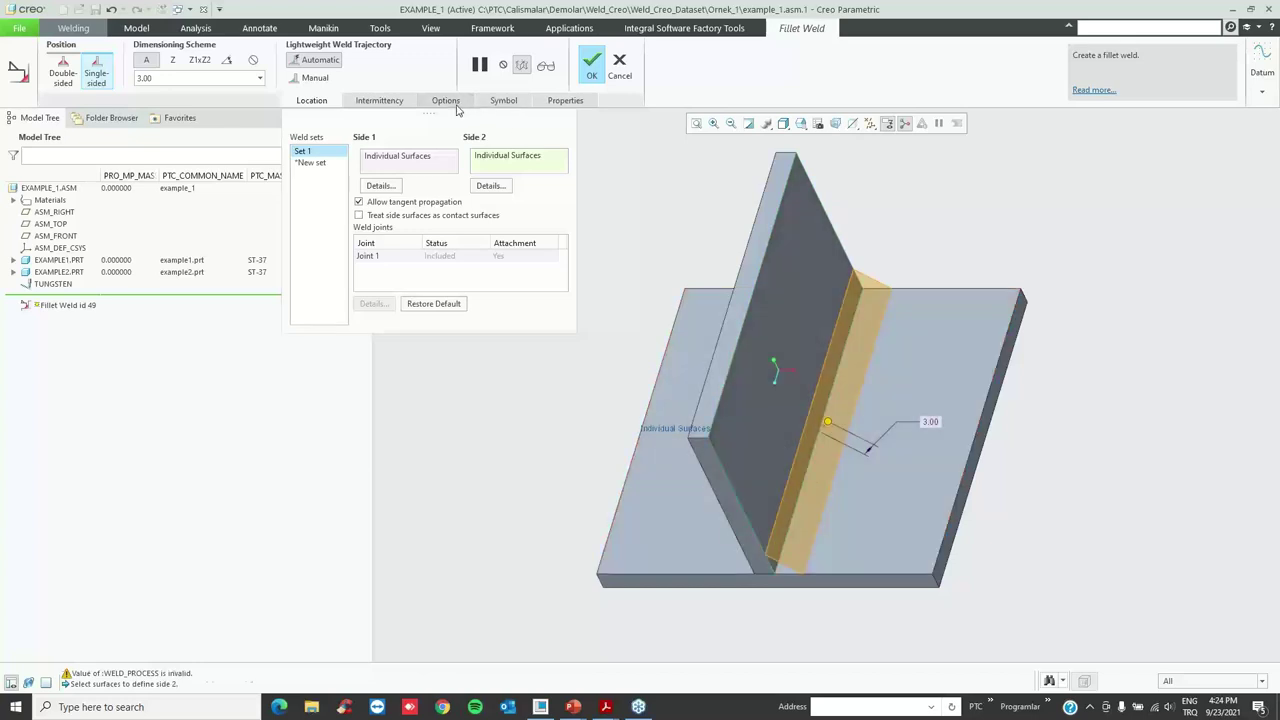
left_click(446, 101)
left_click(522, 164)
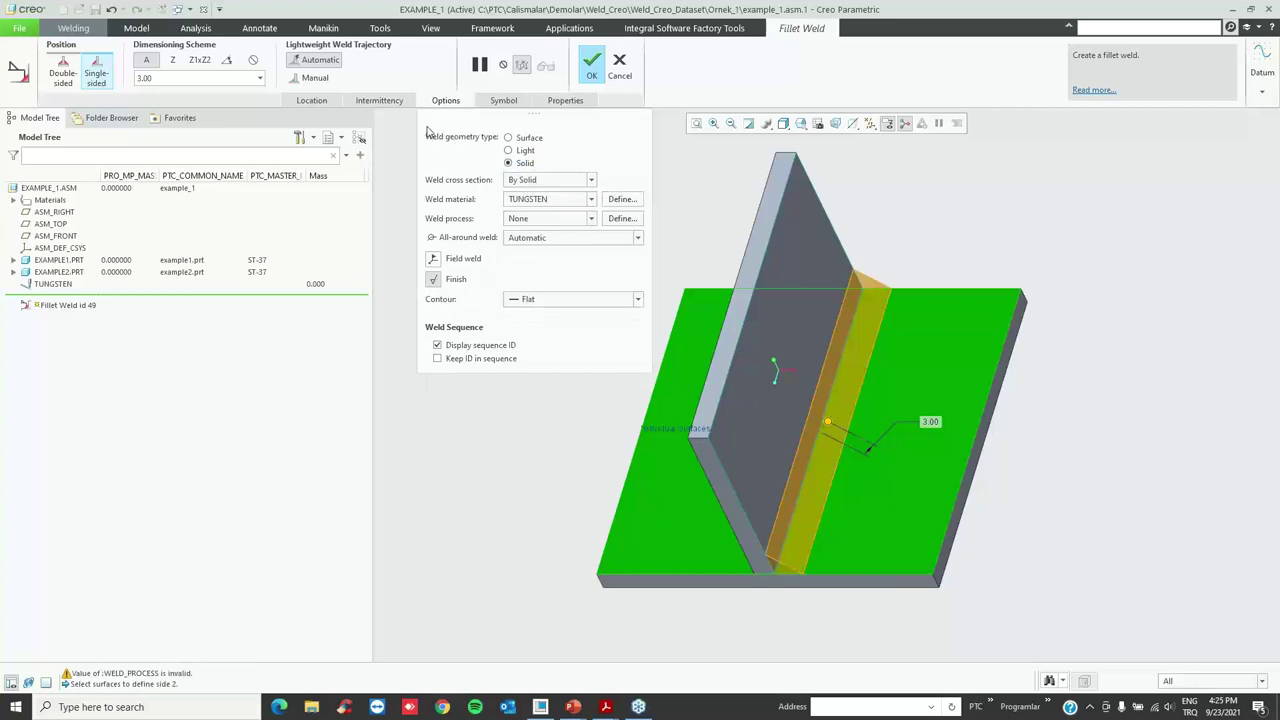
- Open the details of Joint 1 and set its start condition to Blind
left_click(314, 101)
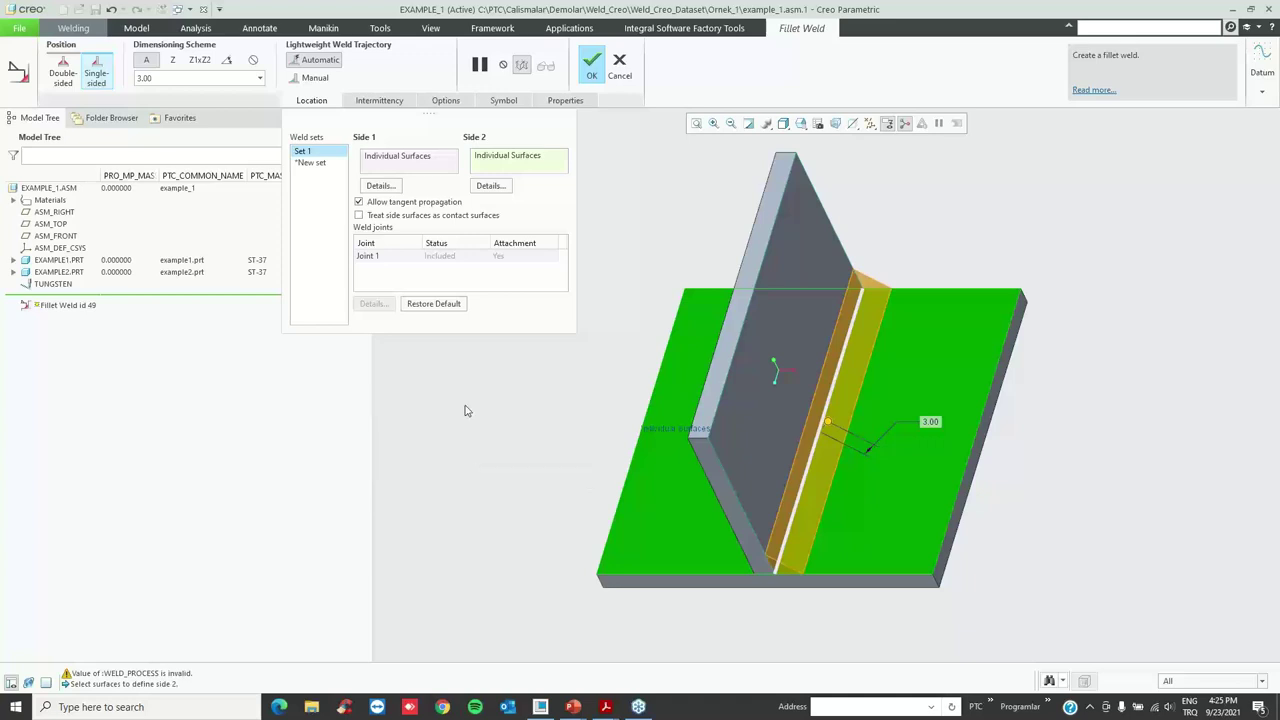
left_click(369, 258)
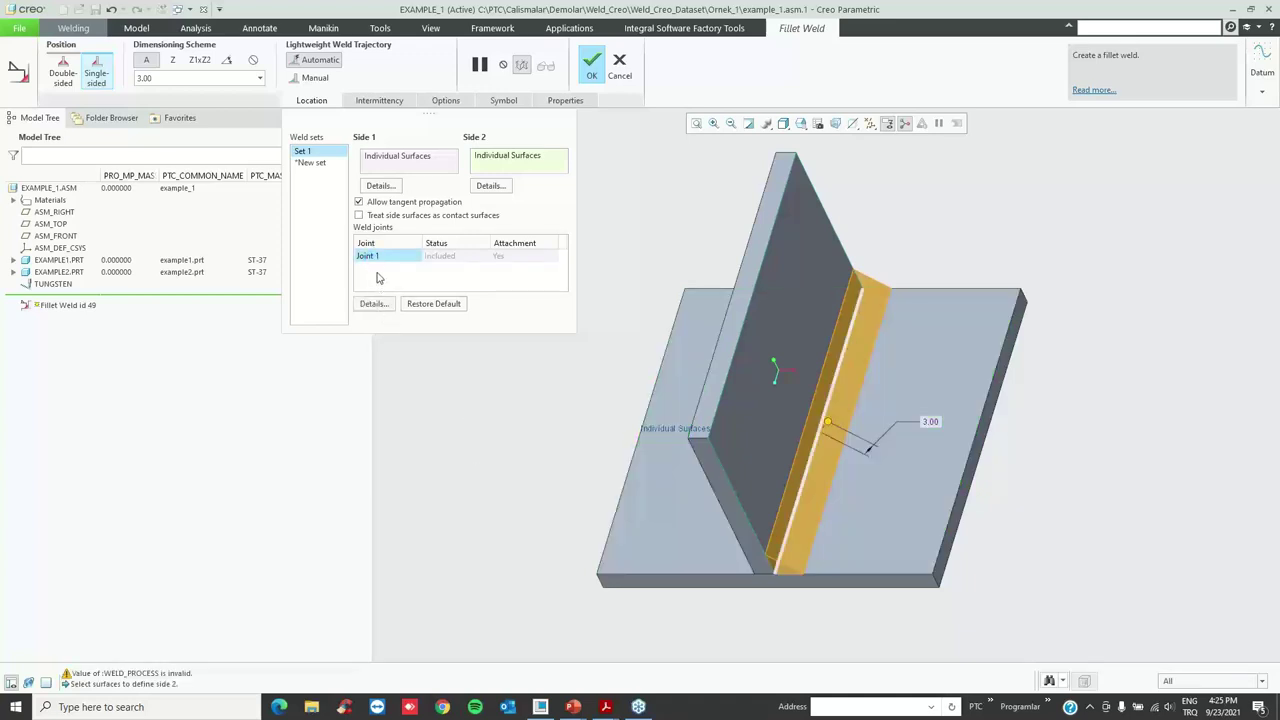
left_click(372, 303)
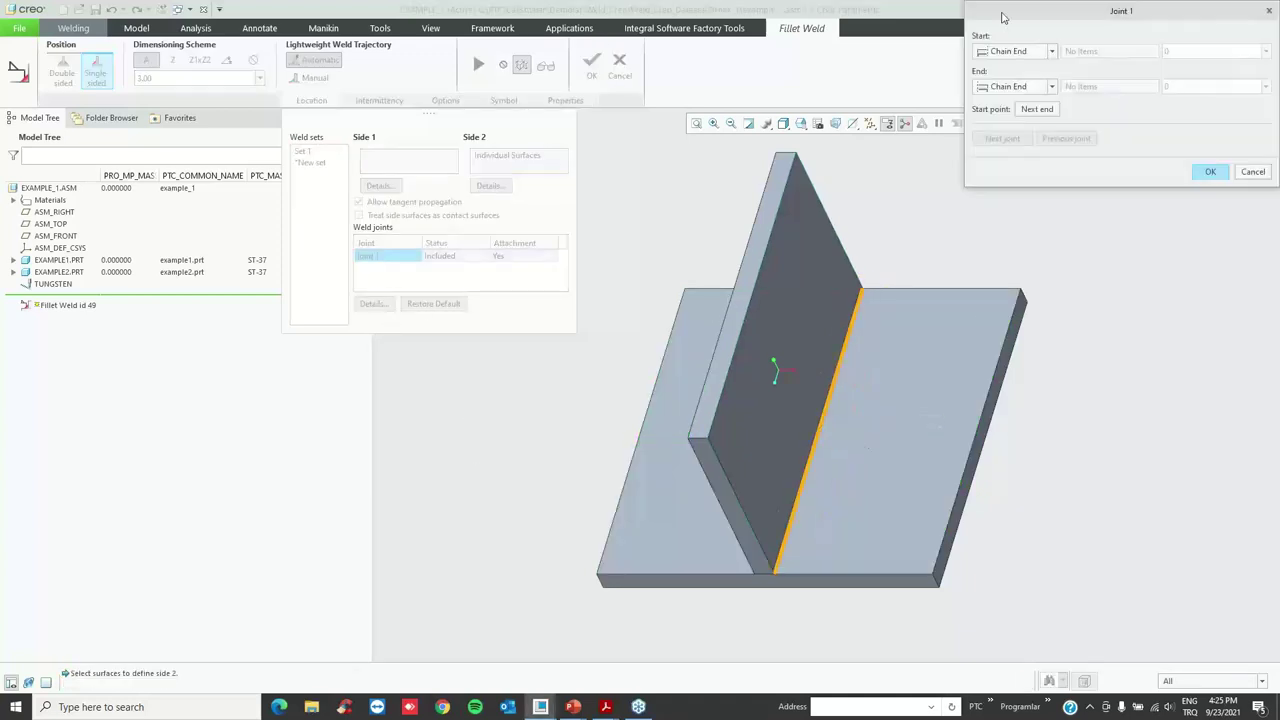
left_click_drag(1037, 12, 821, 44)
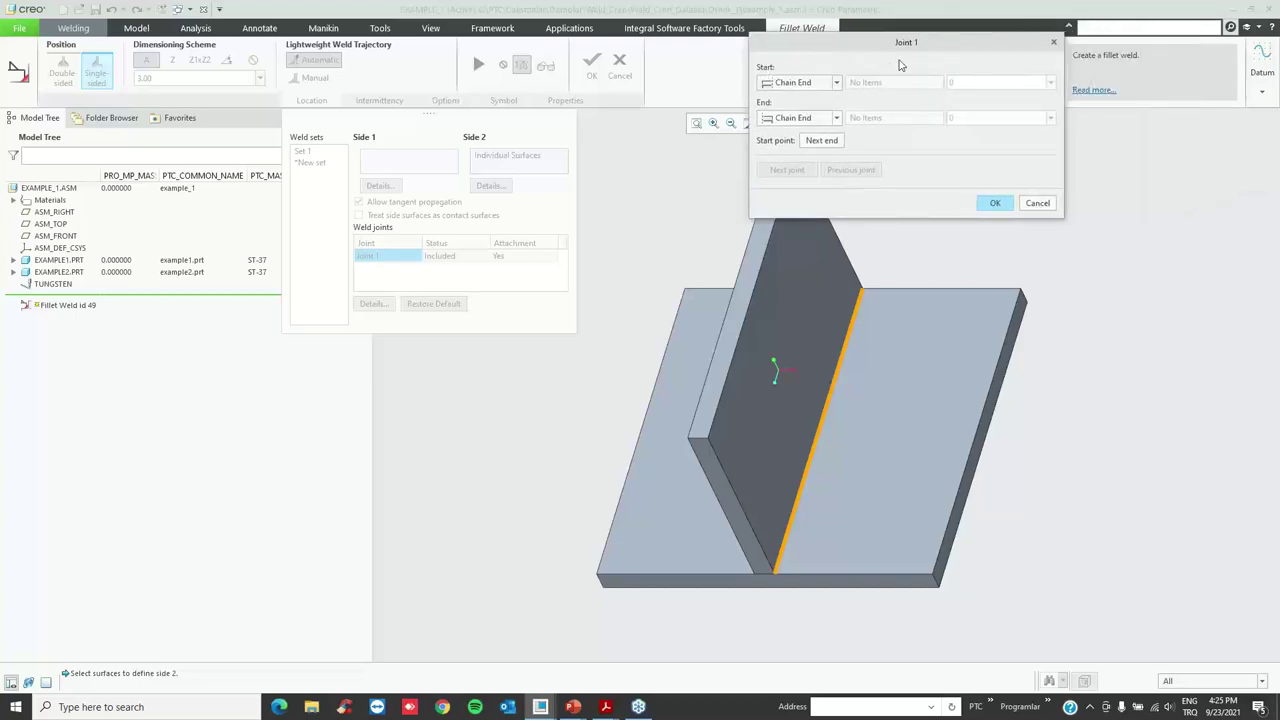
left_click(806, 84)
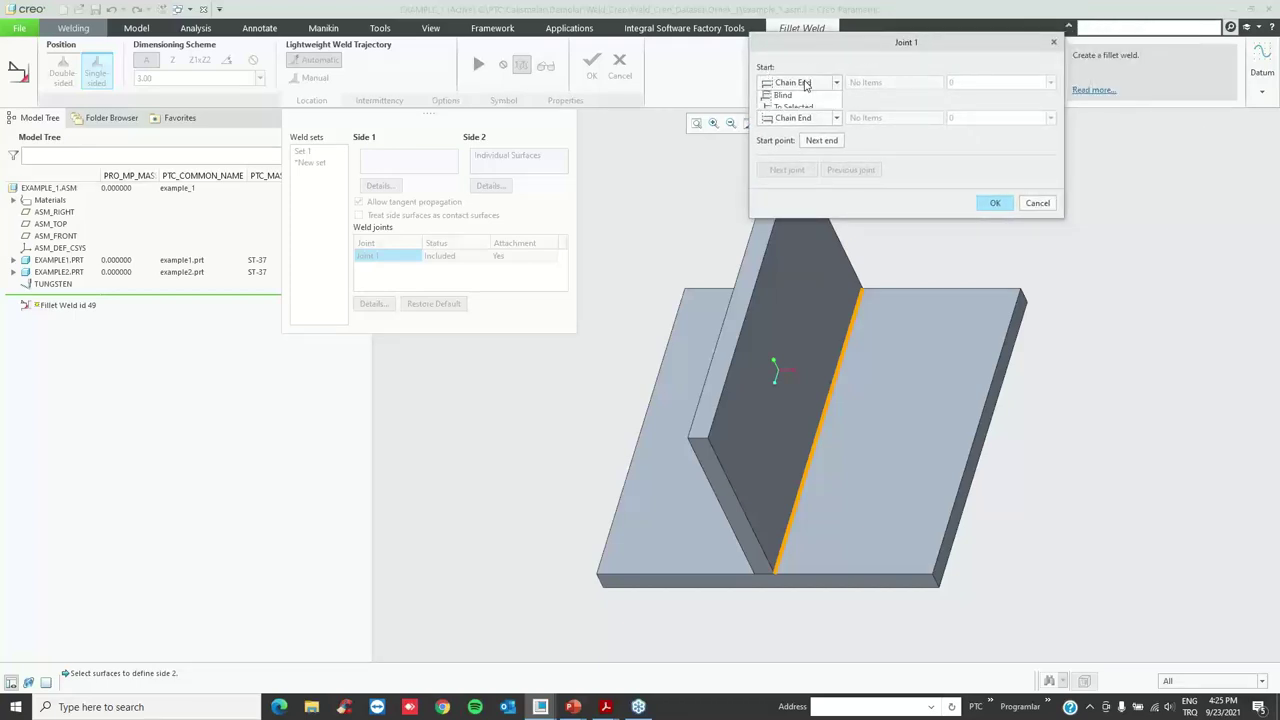
left_click(795, 106)
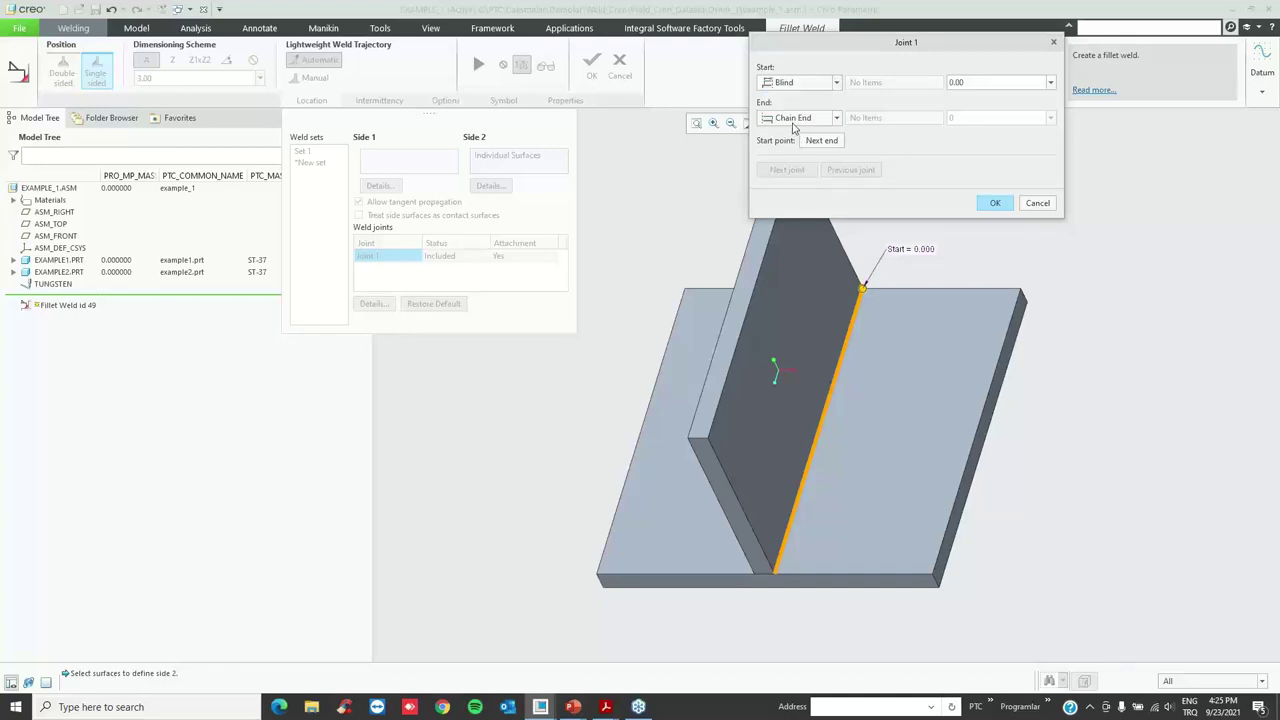
left_click_drag(823, 45, 924, 28)
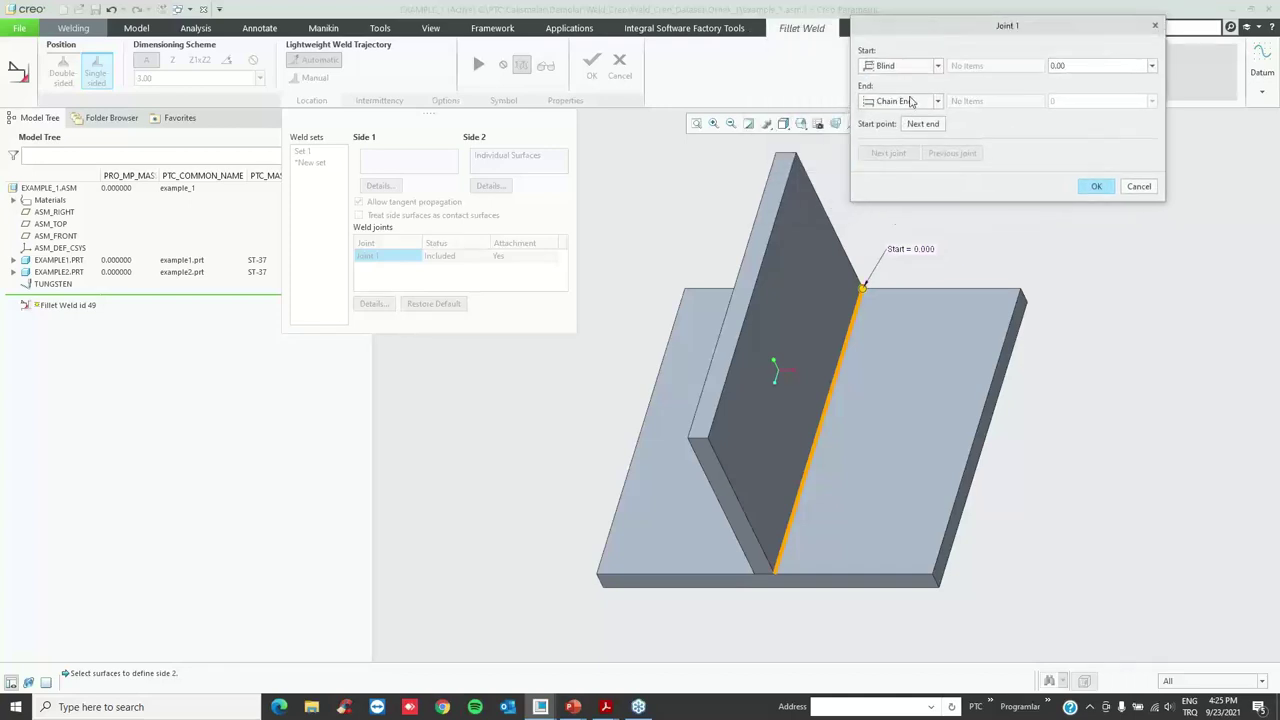
- Set the Blind start offset of Joint 1 to 10 and accept the joint details
left_click_drag(861, 289, 849, 355)
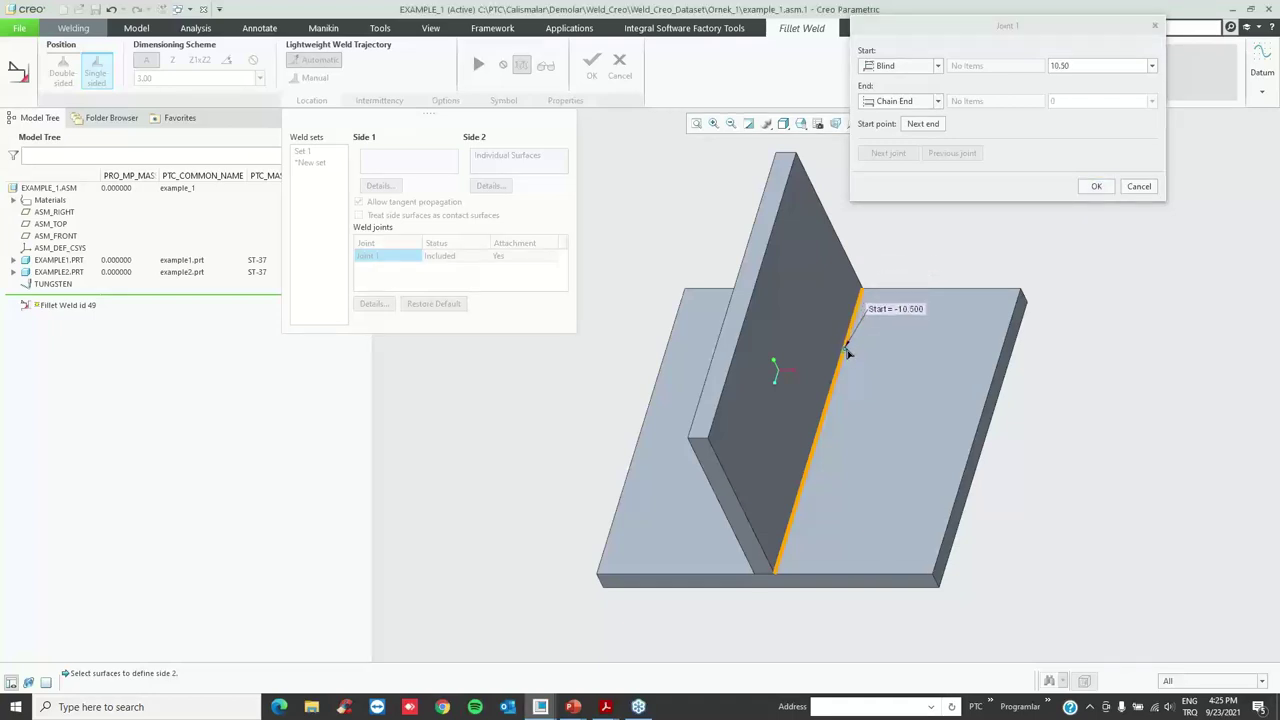
double_click(1105, 62)
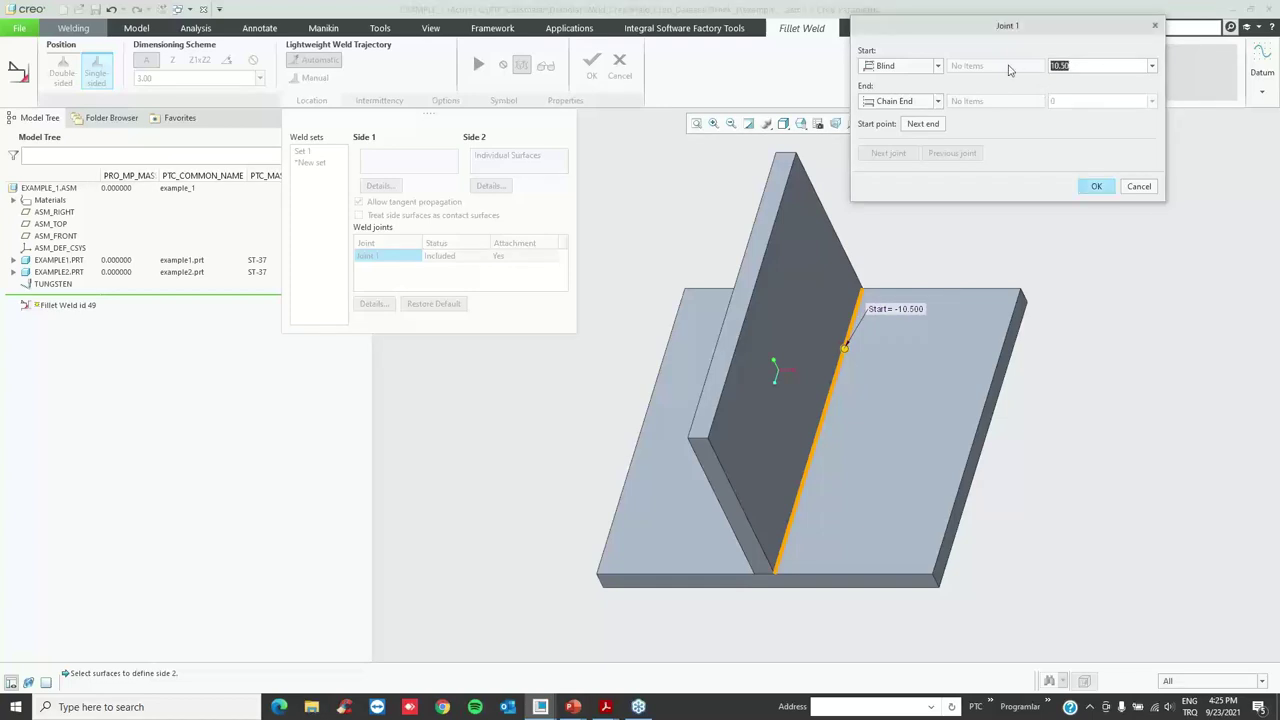
type("10")
key("Return")
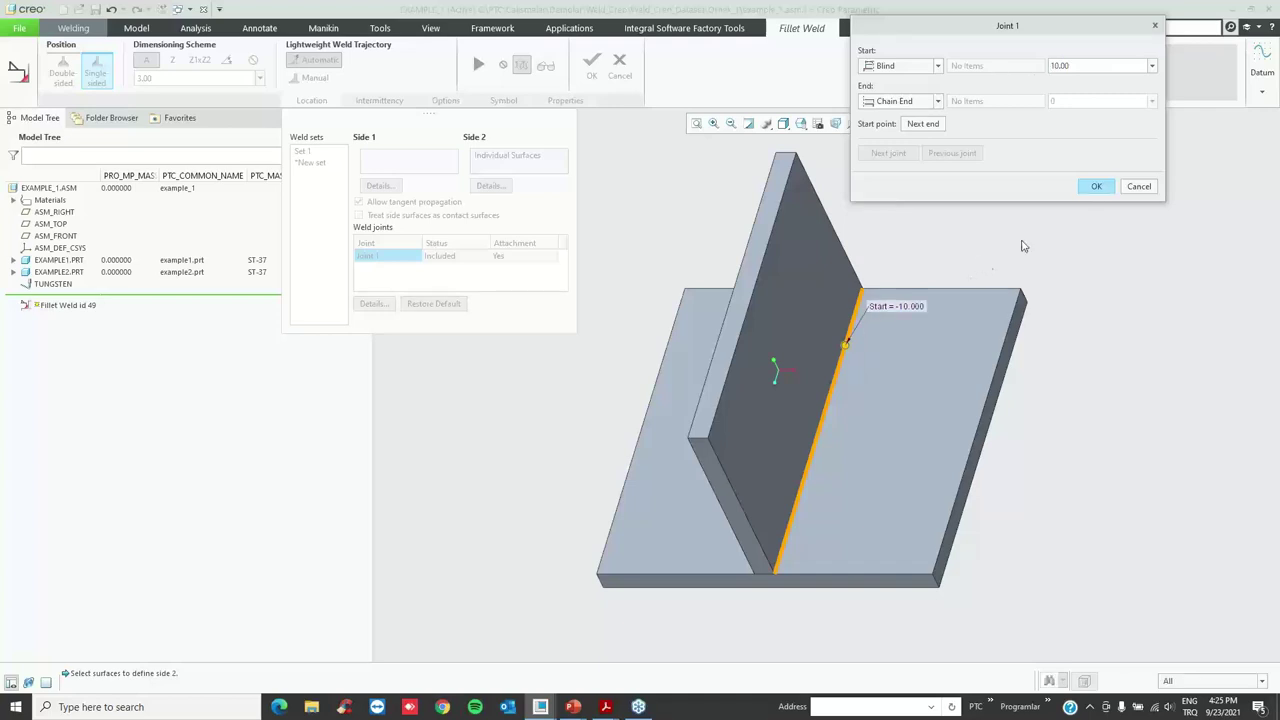
left_click(1095, 185)
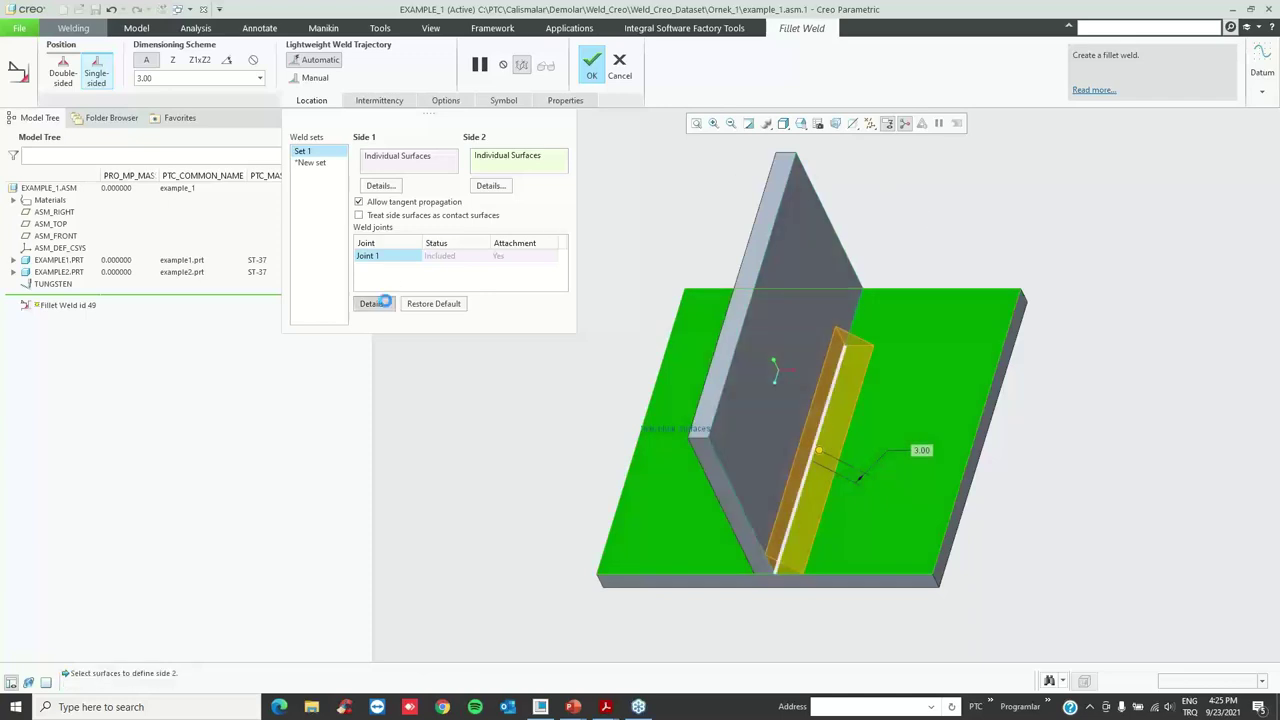
- Restore Joint 1 to its default extent so the weld runs the full length of the plate
left_click(373, 303)
left_click(1141, 187)
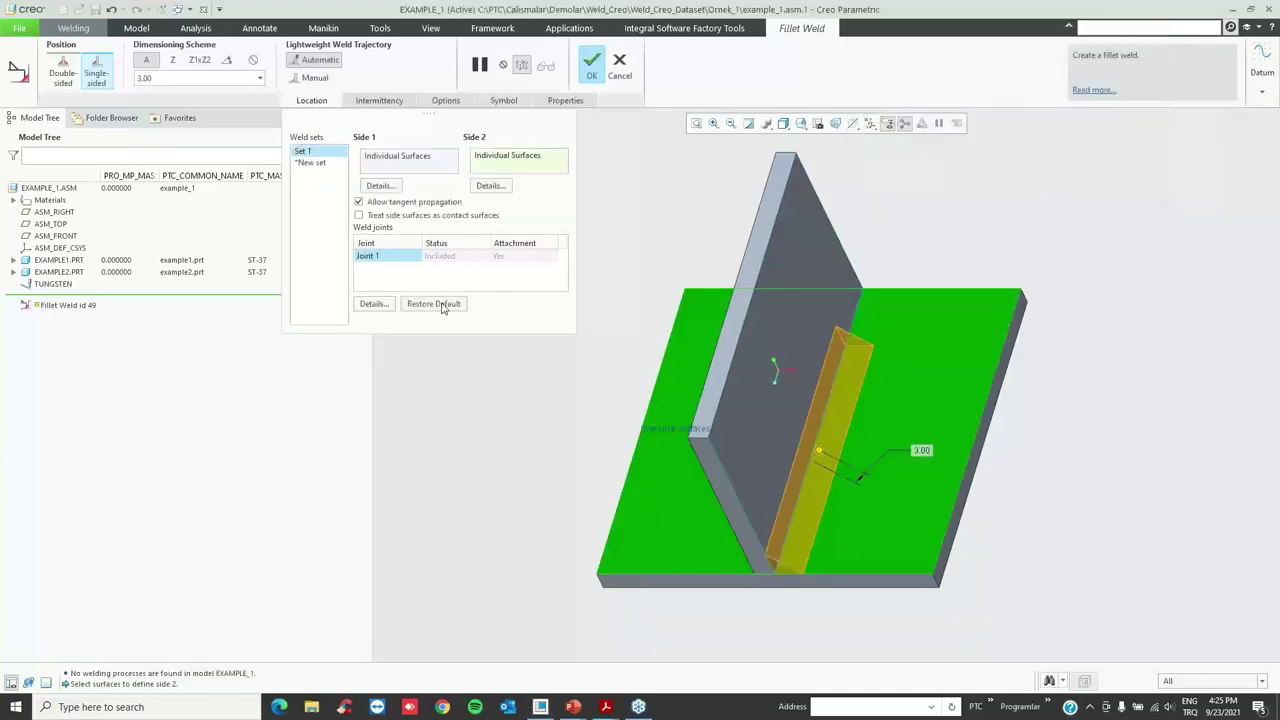
left_click(441, 303)
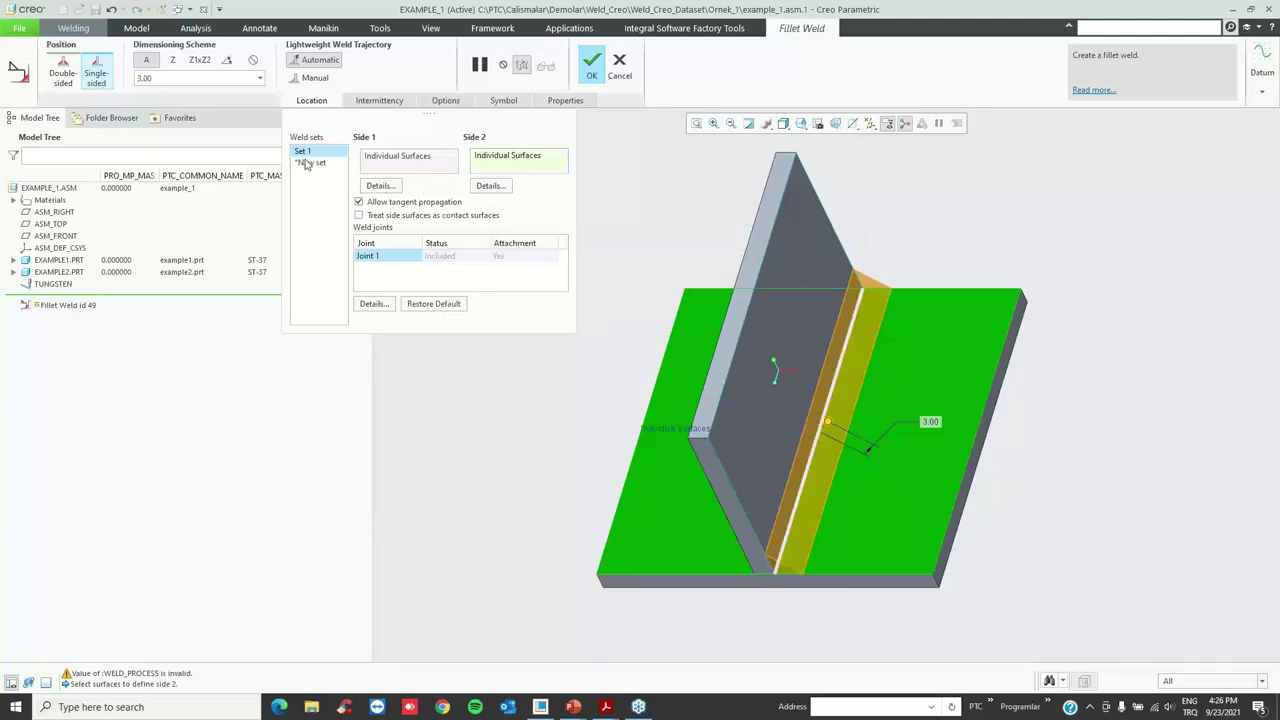
- Make the weld double-sided with the vertical plate's opposite face and the base plate's upper face as Other Side, then check the symbol preview
left_click(63, 76)
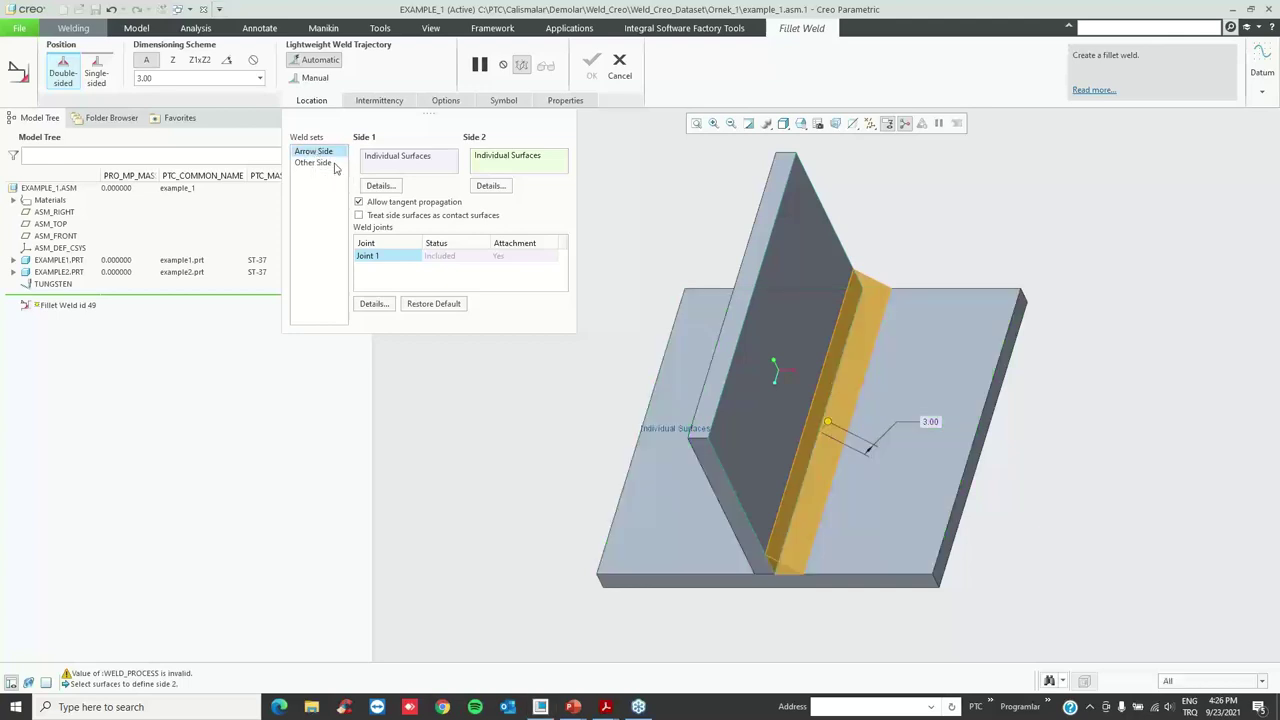
left_click(318, 163)
left_click(410, 157)
middle_click_drag(605, 300, 780, 293)
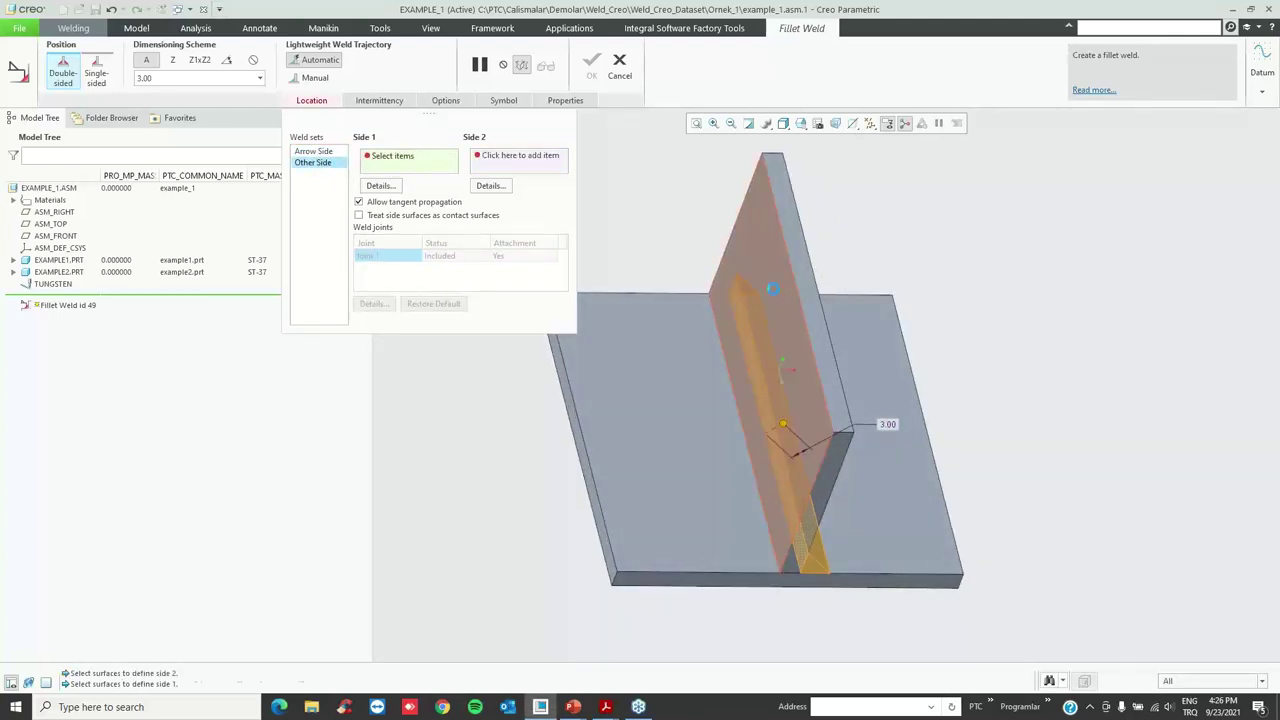
left_click(770, 300)
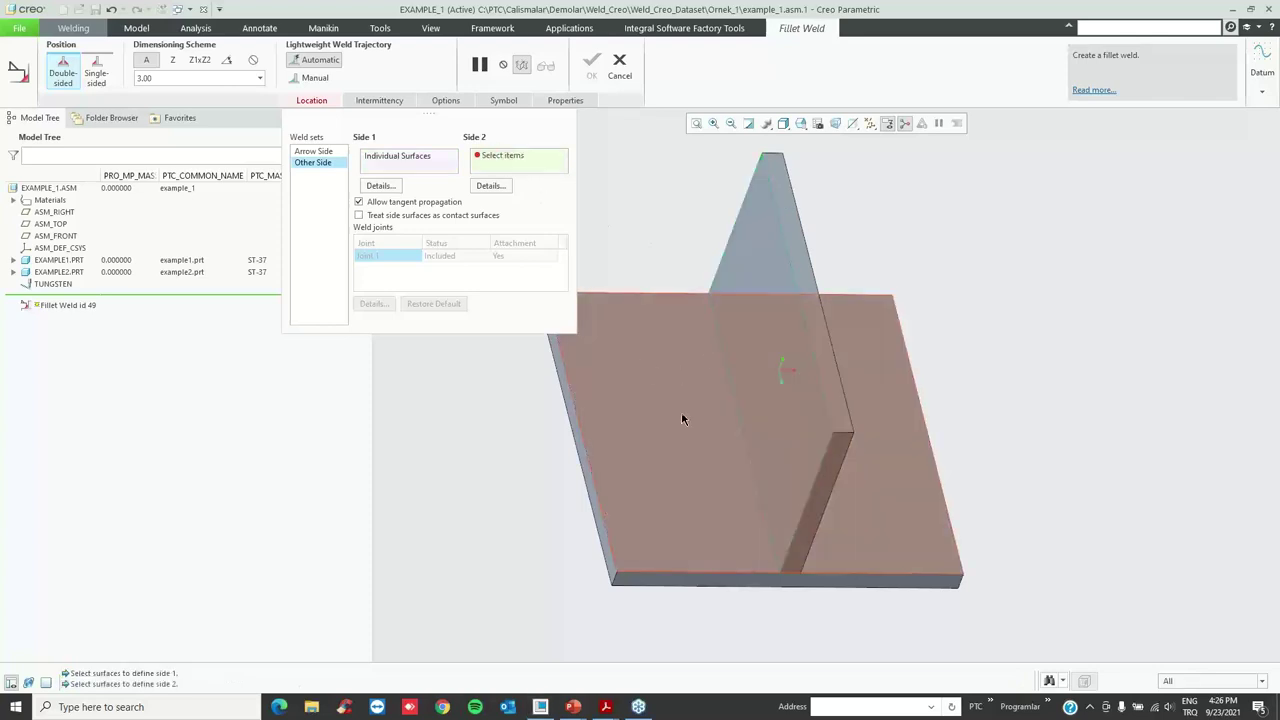
left_click(681, 419)
middle_click_drag(617, 363, 854, 371)
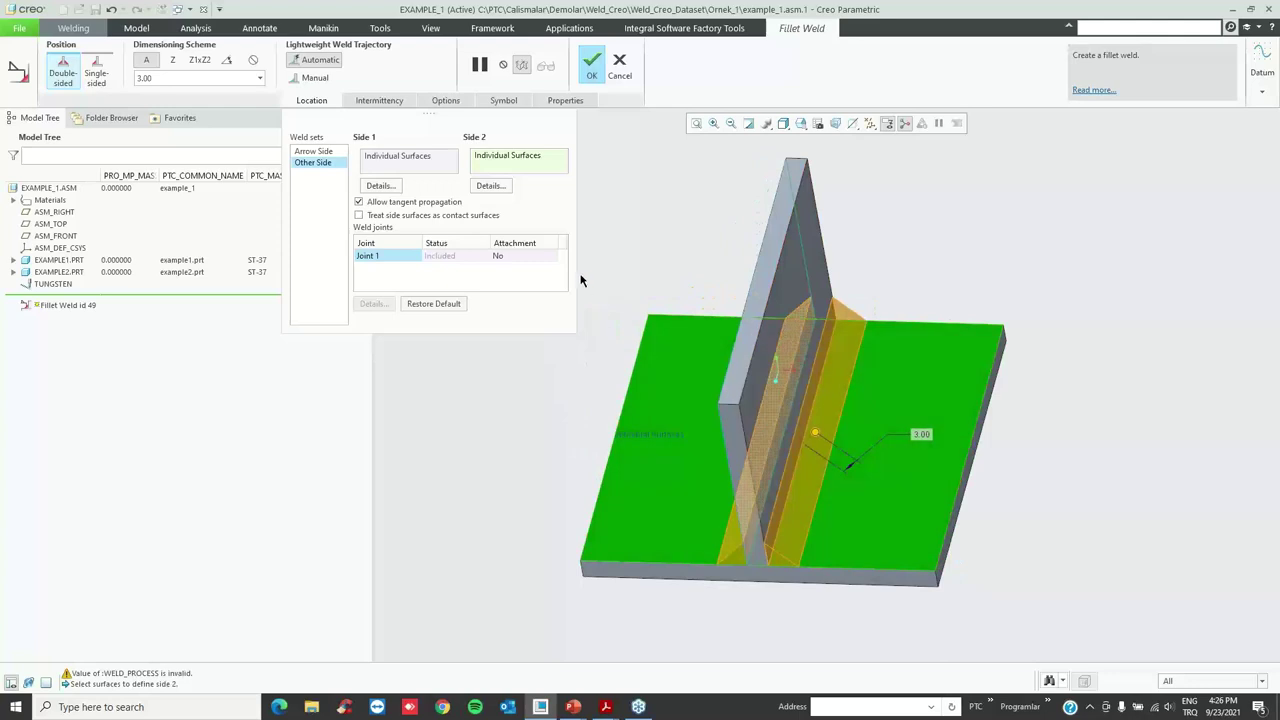
left_click(502, 101)
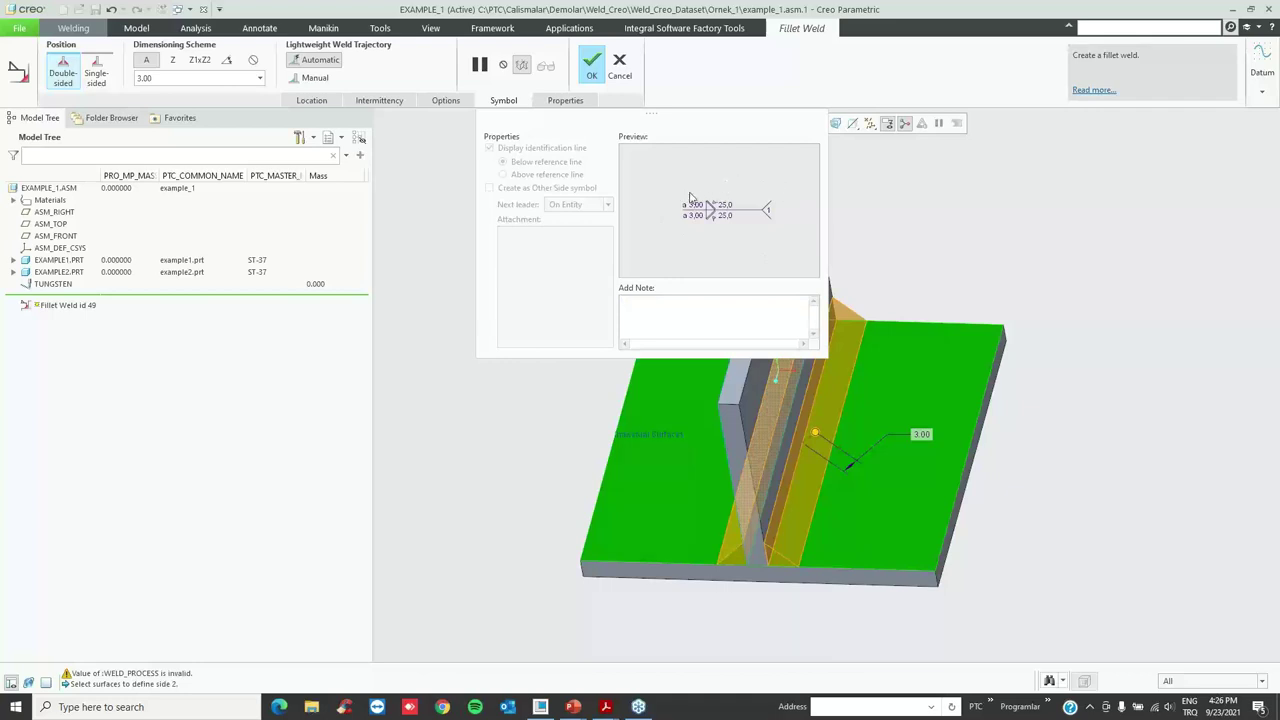
left_click(312, 101)
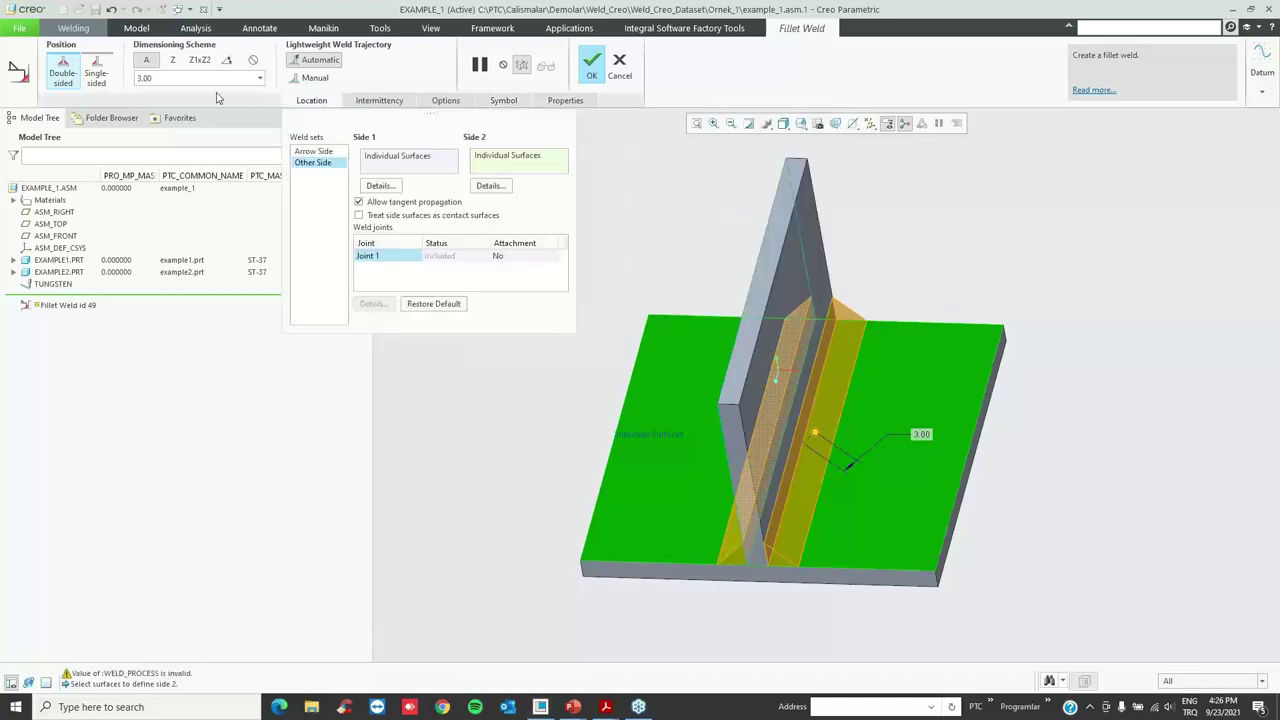
- Switch the weld back to single-sided and delete weld set Set 2
left_click(96, 66)
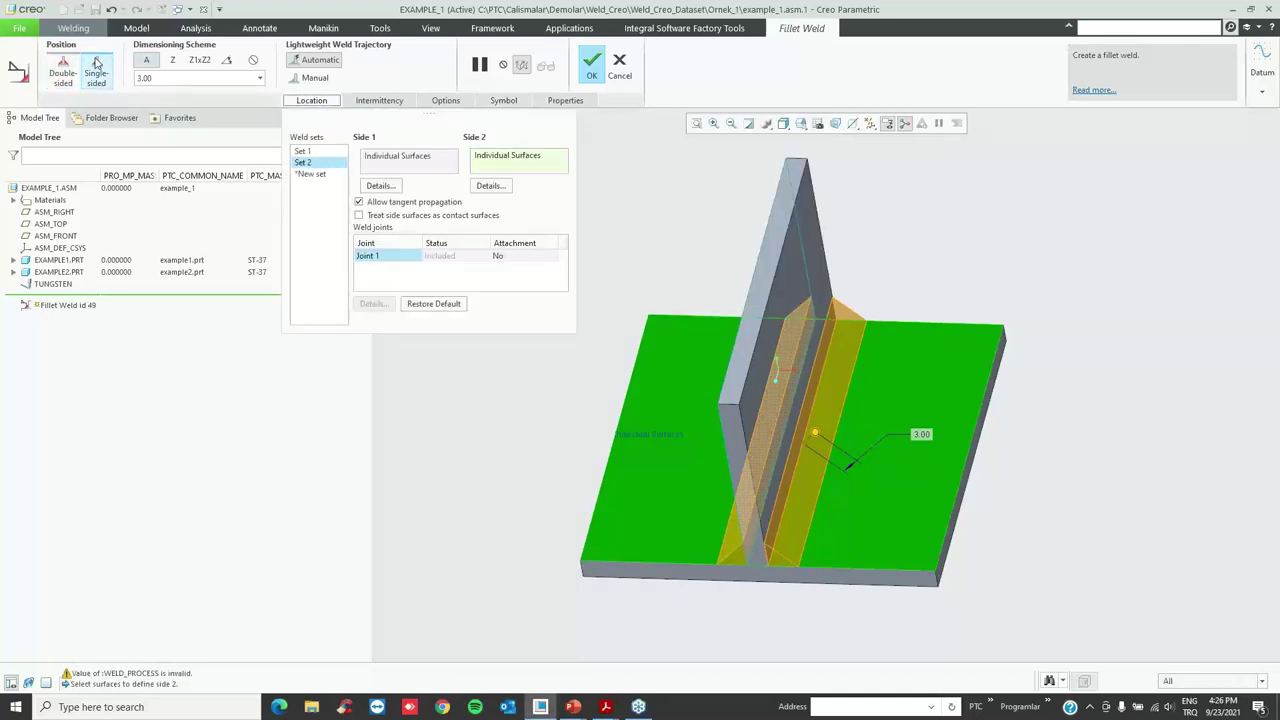
right_click(310, 165)
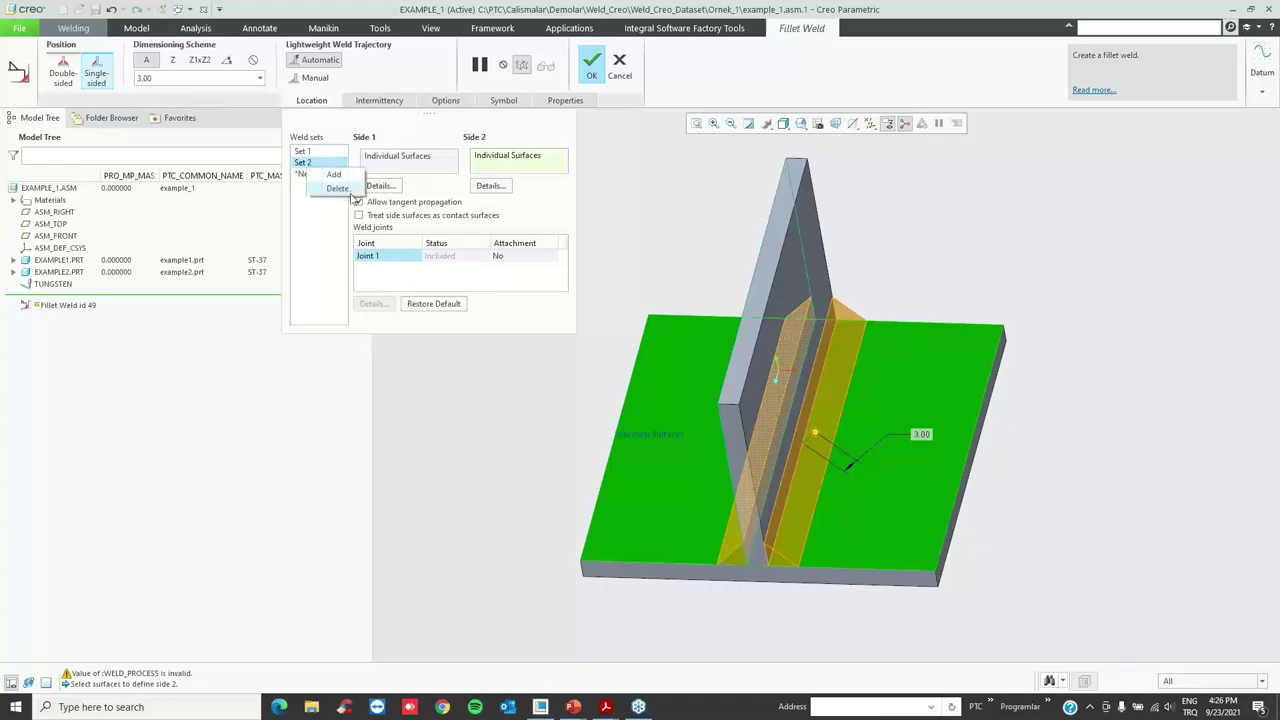
left_click(340, 187)
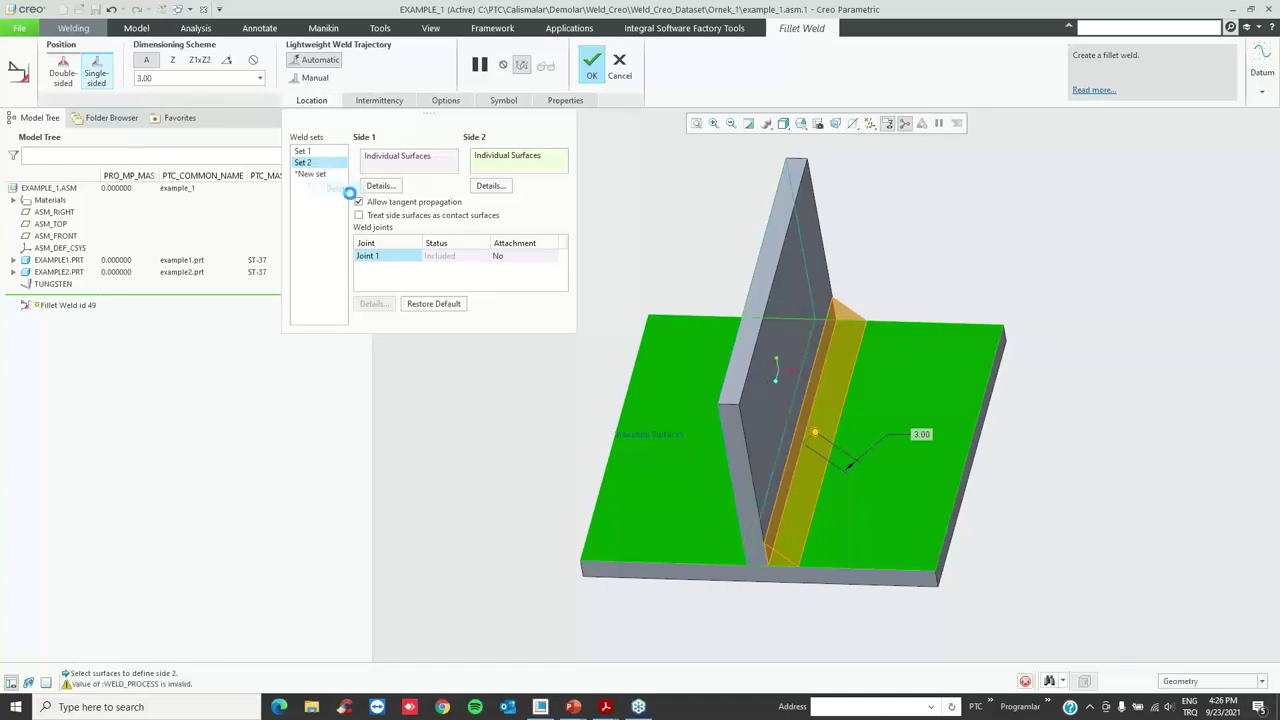
- Review the fillet weld's options, the available contour types and the symbol preview
left_click(302, 99)
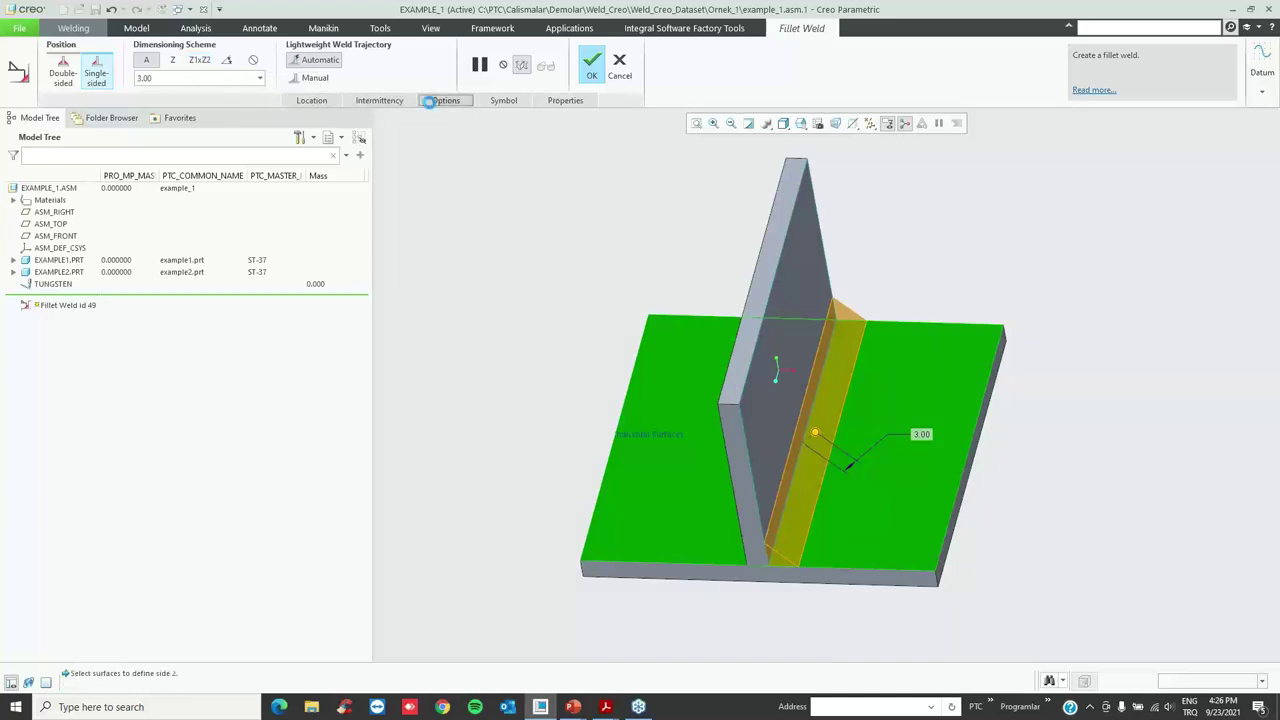
left_click(443, 101)
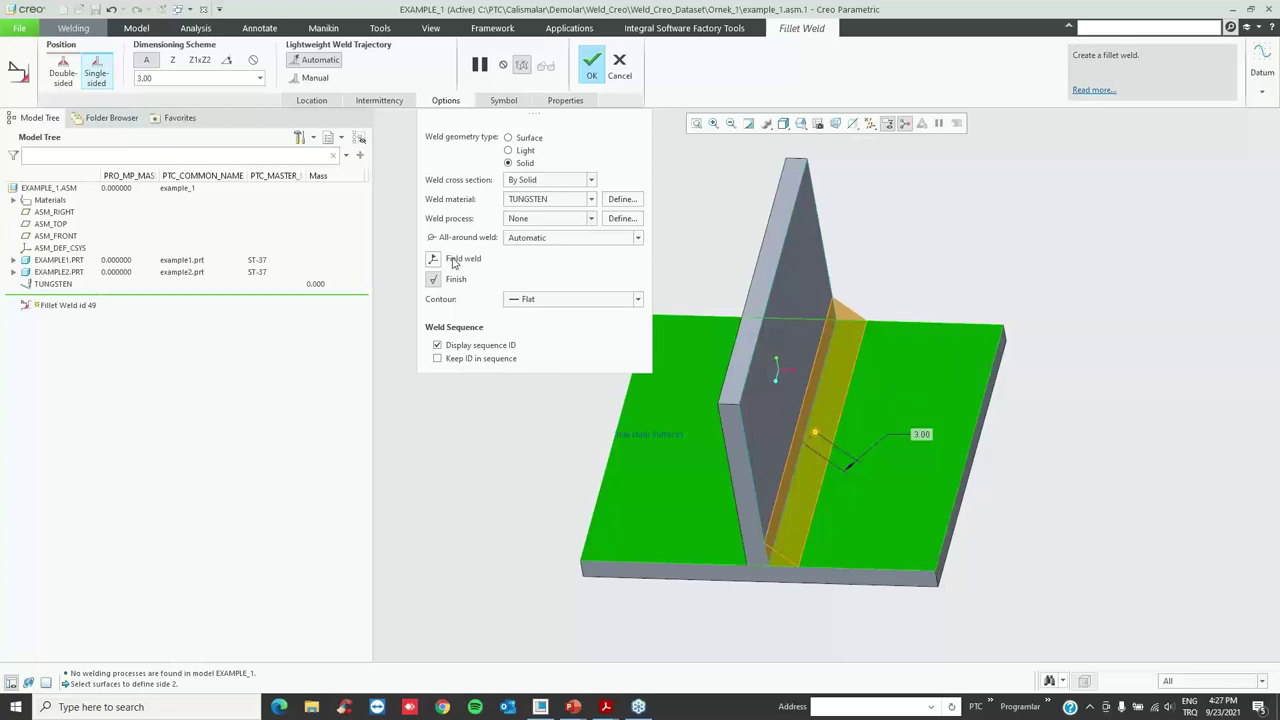
left_click(548, 305)
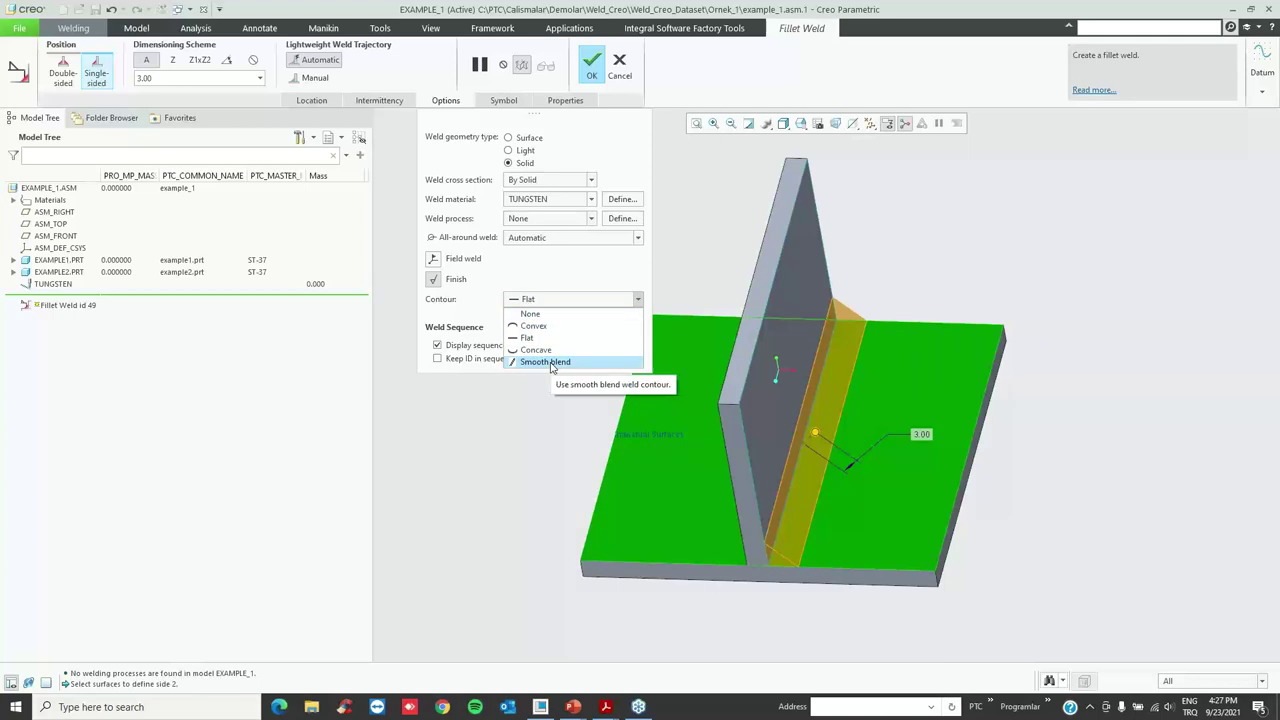
left_click(540, 302)
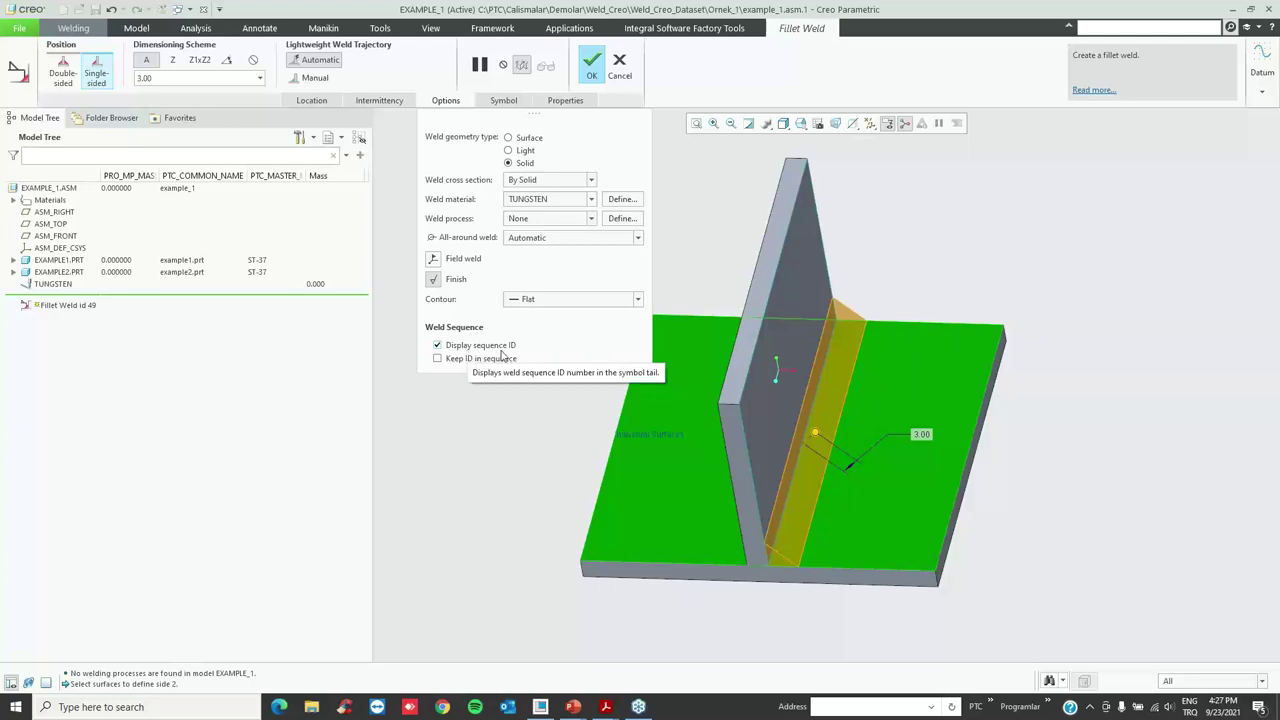
left_click(505, 101)
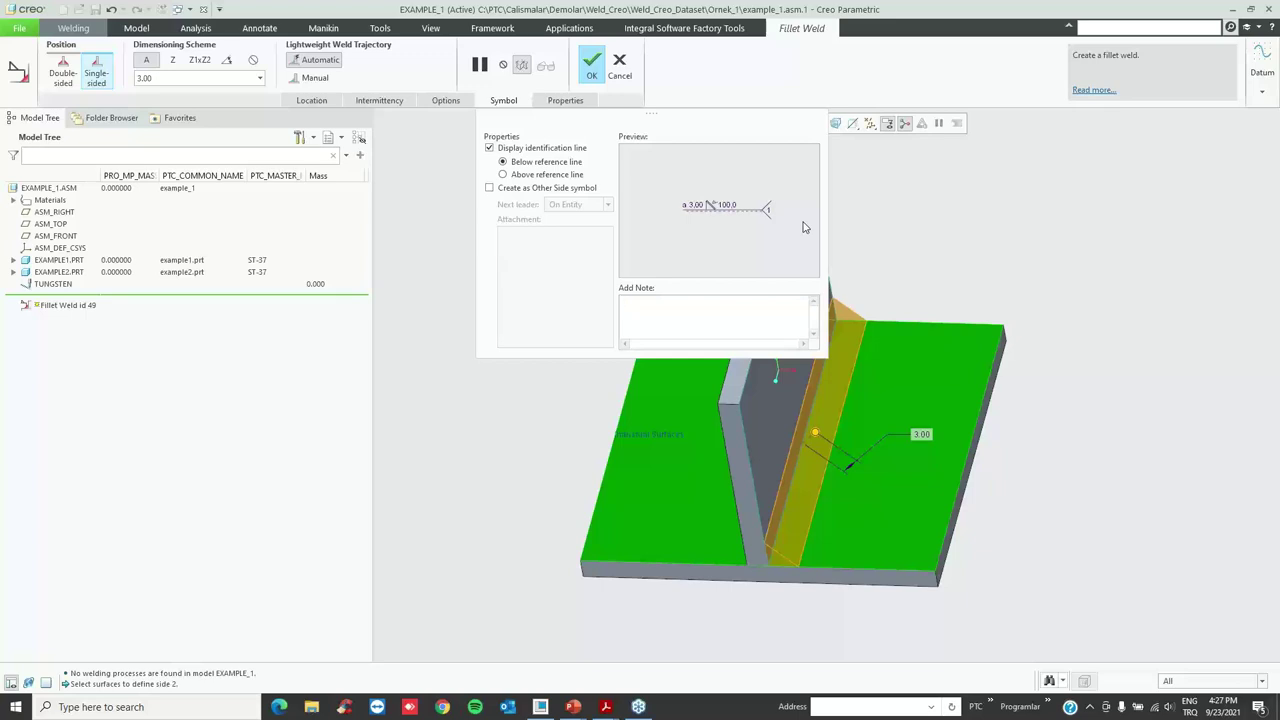
- Turn on Keep ID in sequence, and try the Surface weld geometry type before returning to Solid
left_click(446, 100)
left_click(476, 347)
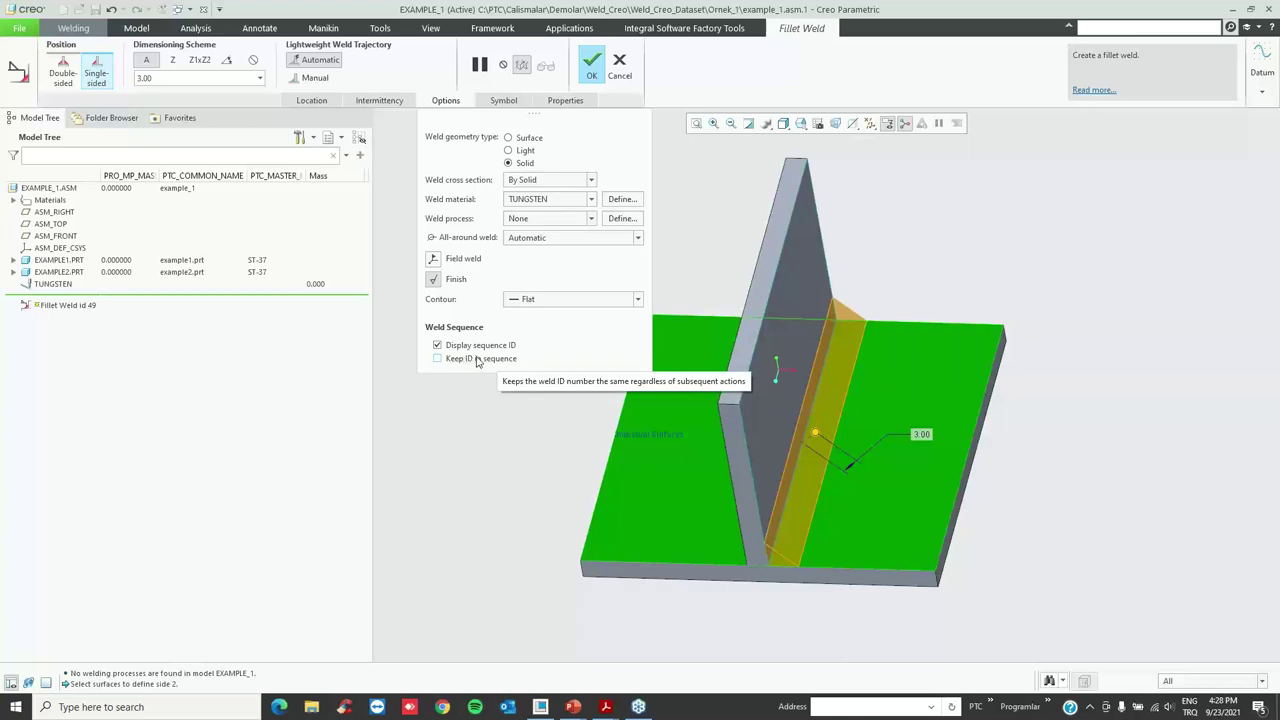
left_click(477, 360)
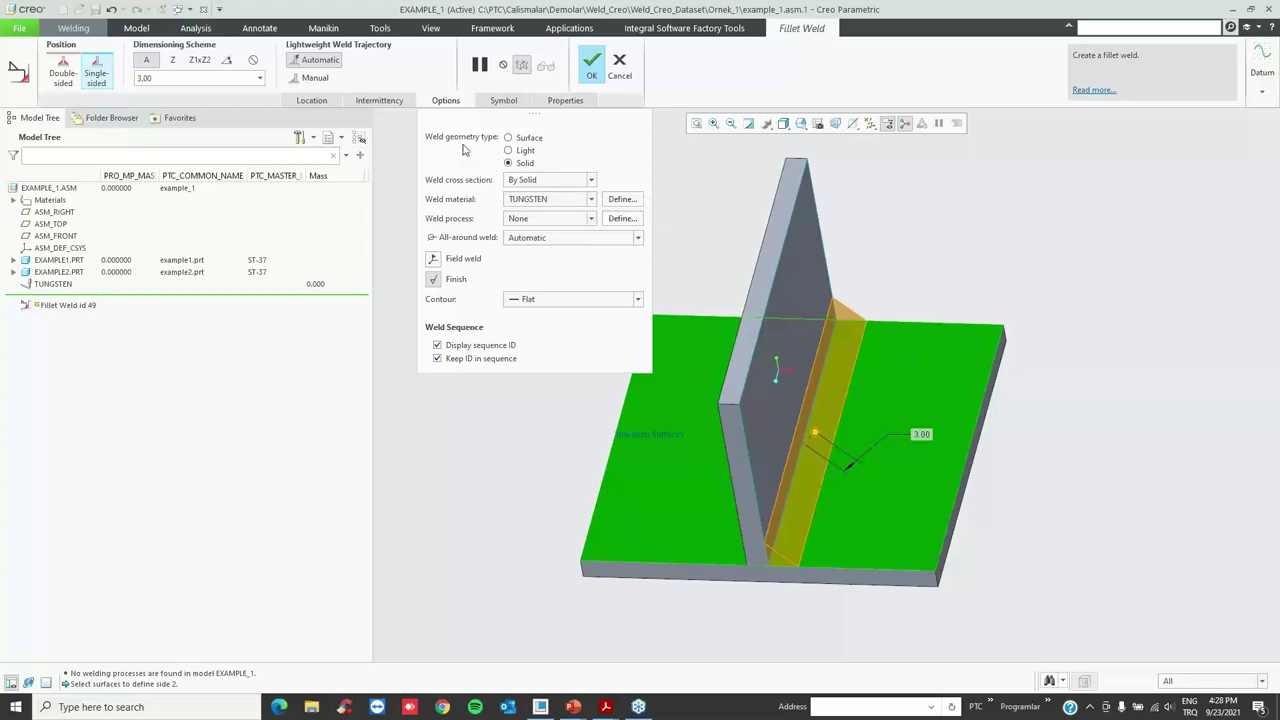
left_click(530, 140)
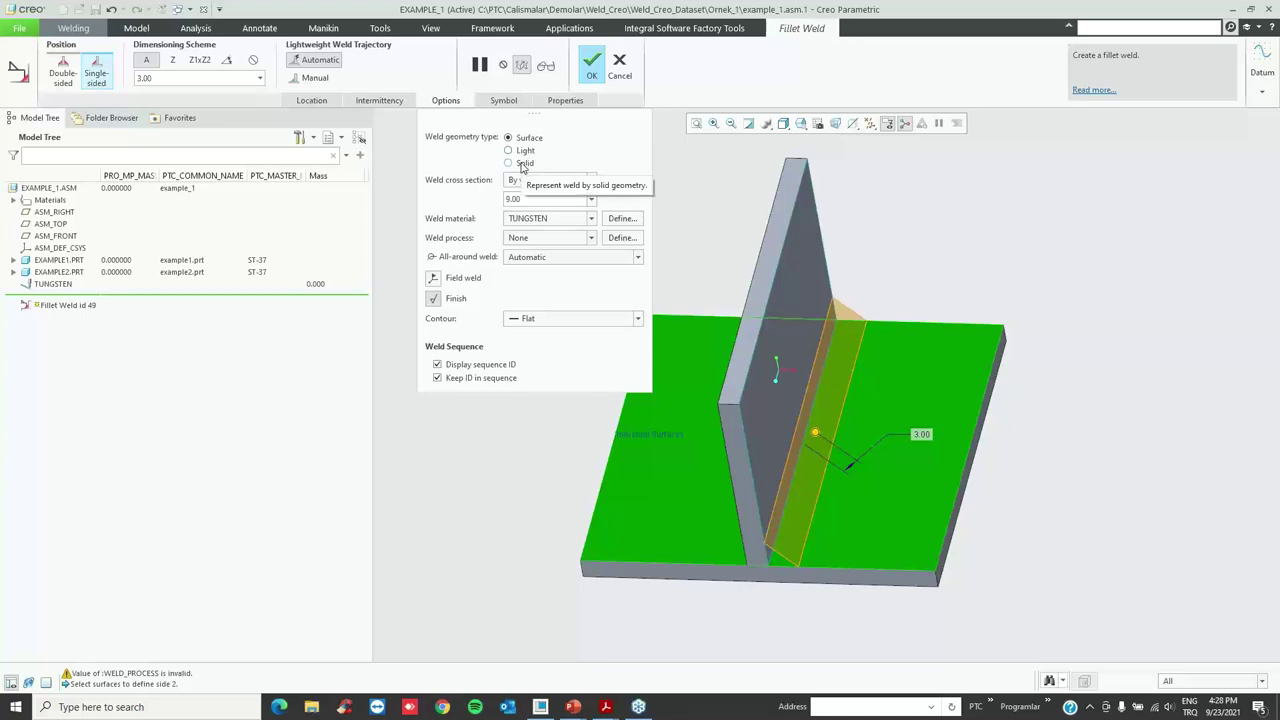
left_click(521, 165)
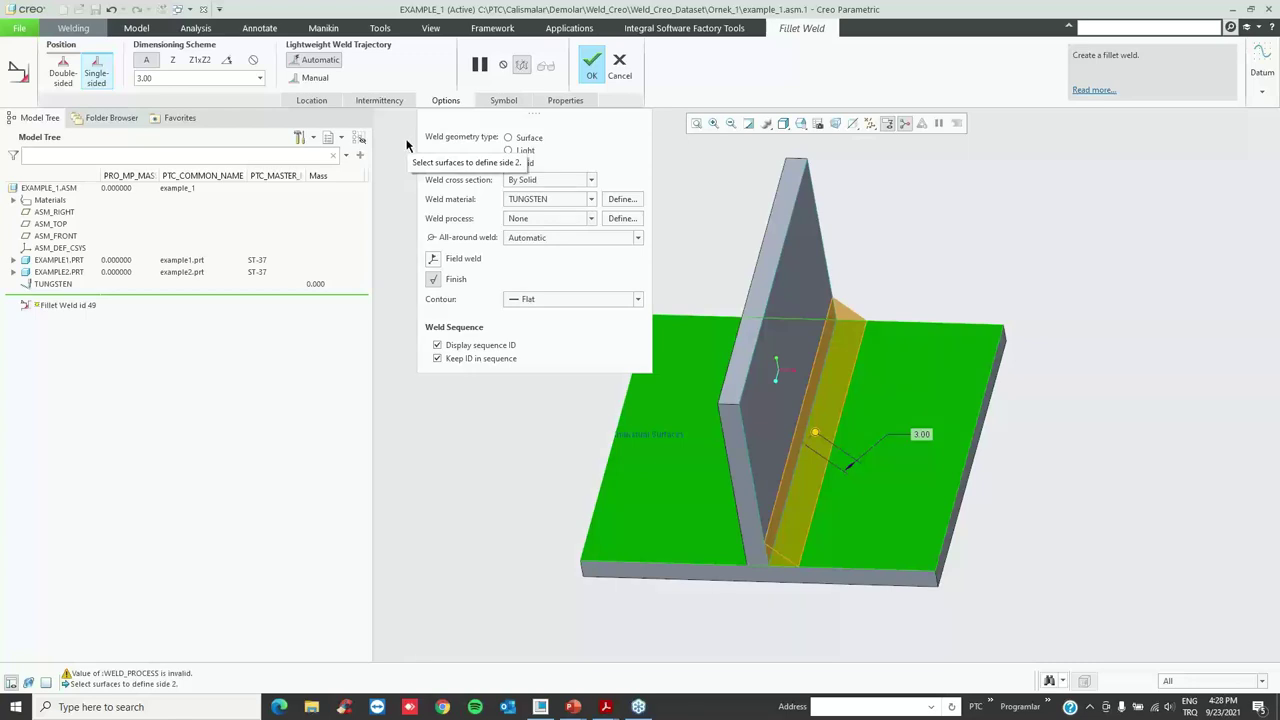
- Make the fillet weld intermittent and check the available intermittency types, keeping Linear
left_click(378, 104)
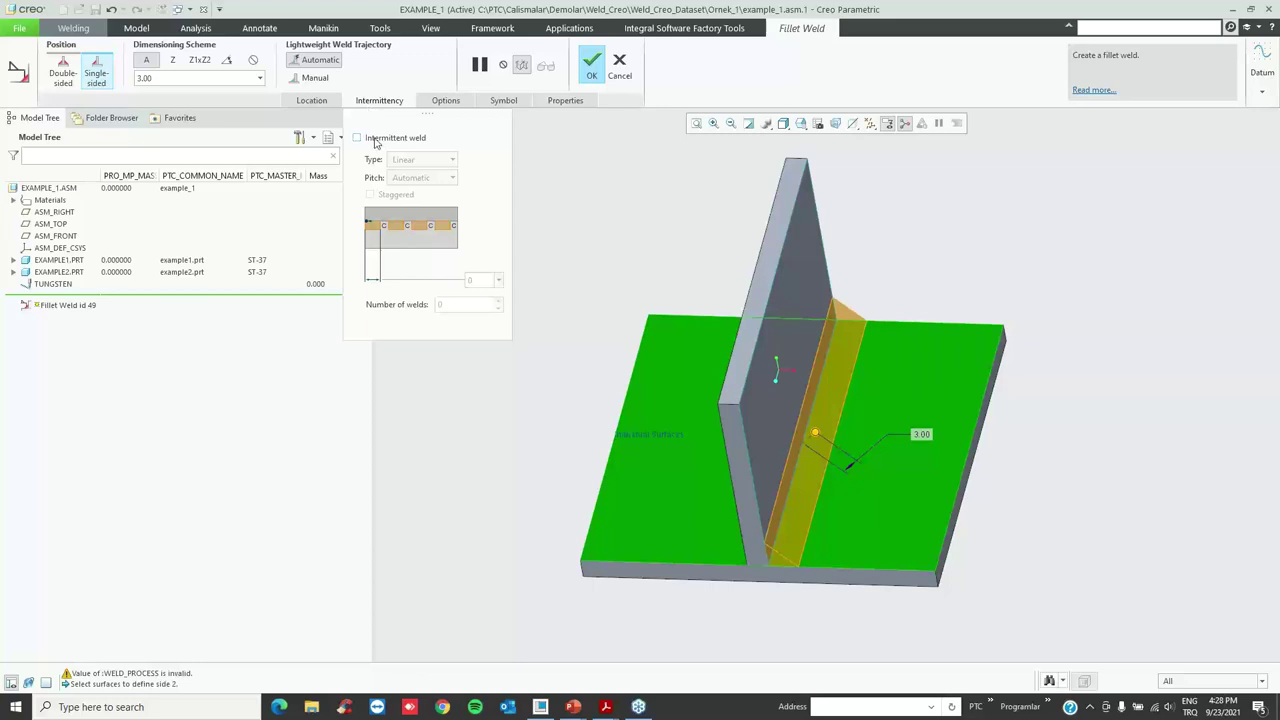
left_click(357, 138)
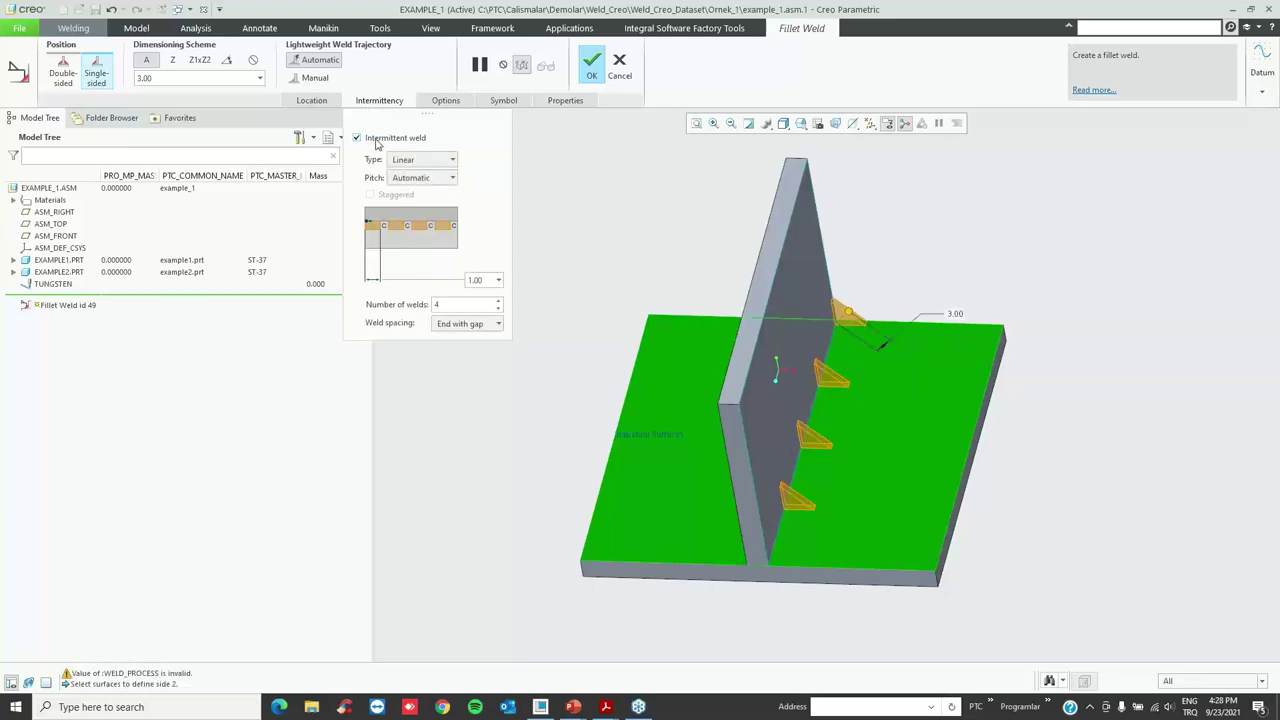
middle_click_drag(808, 411, 779, 368)
left_click(433, 162)
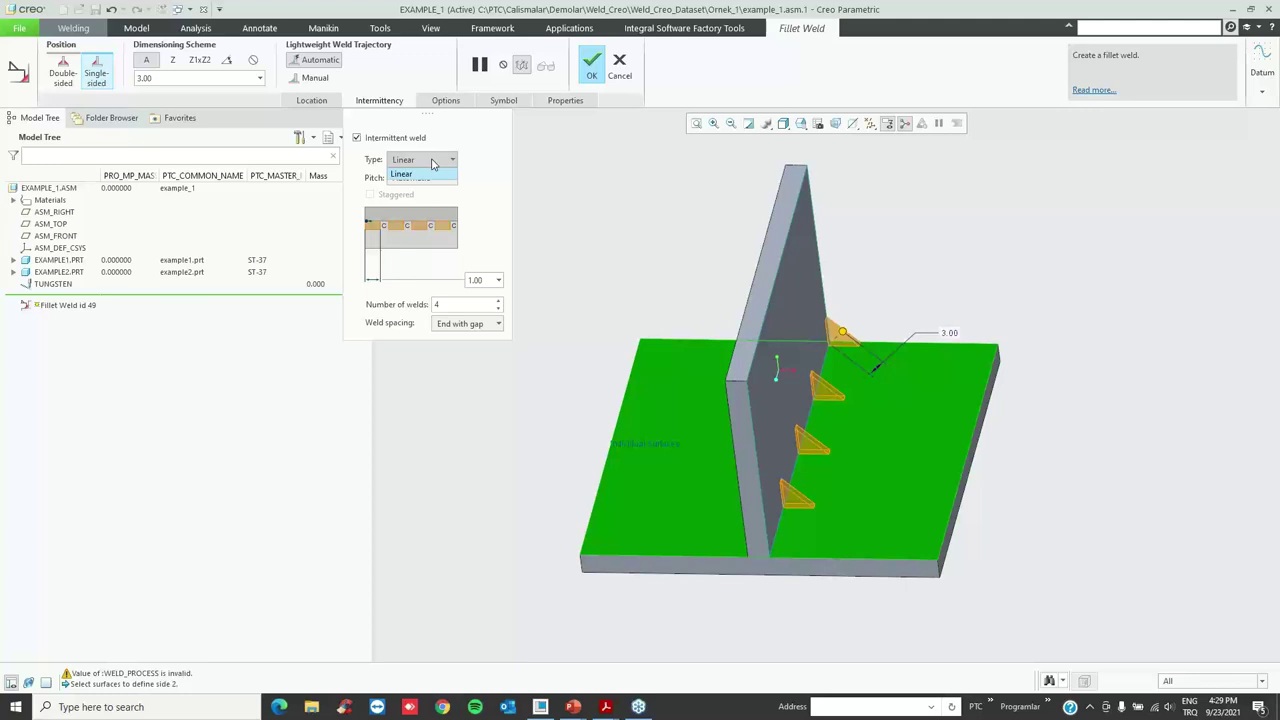
left_click(432, 163)
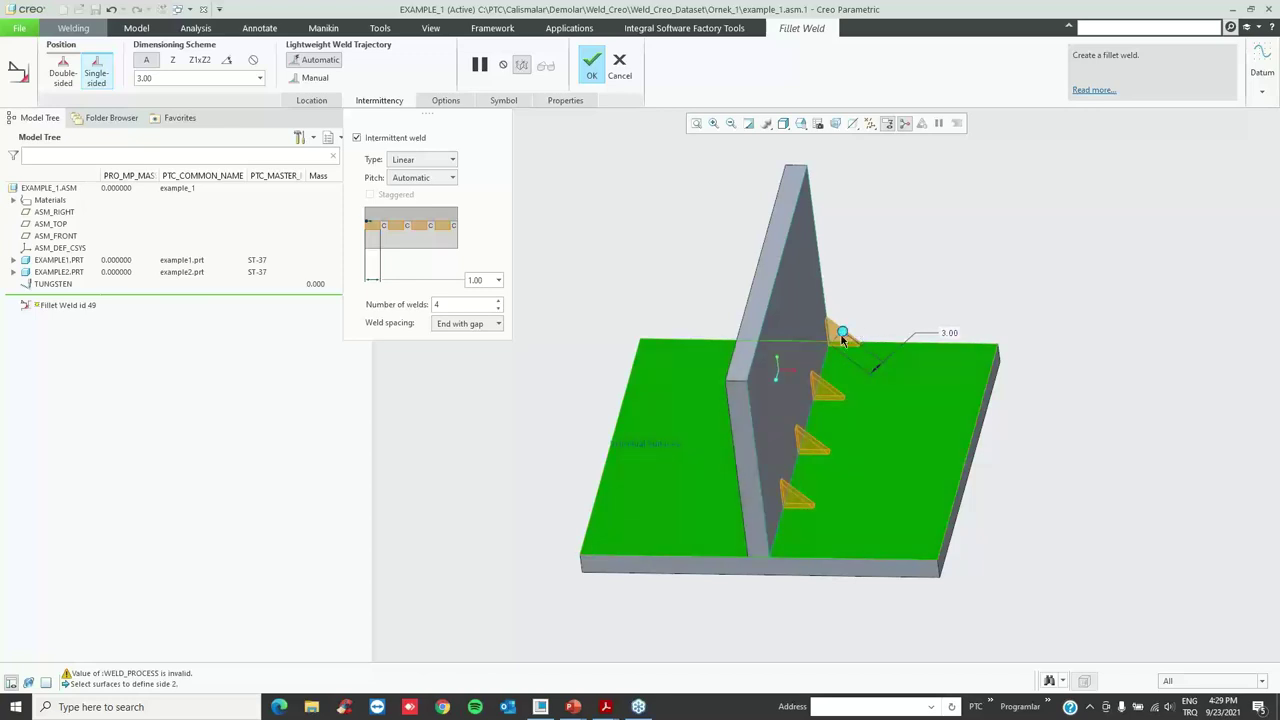
middle_click_drag(824, 409, 835, 390)
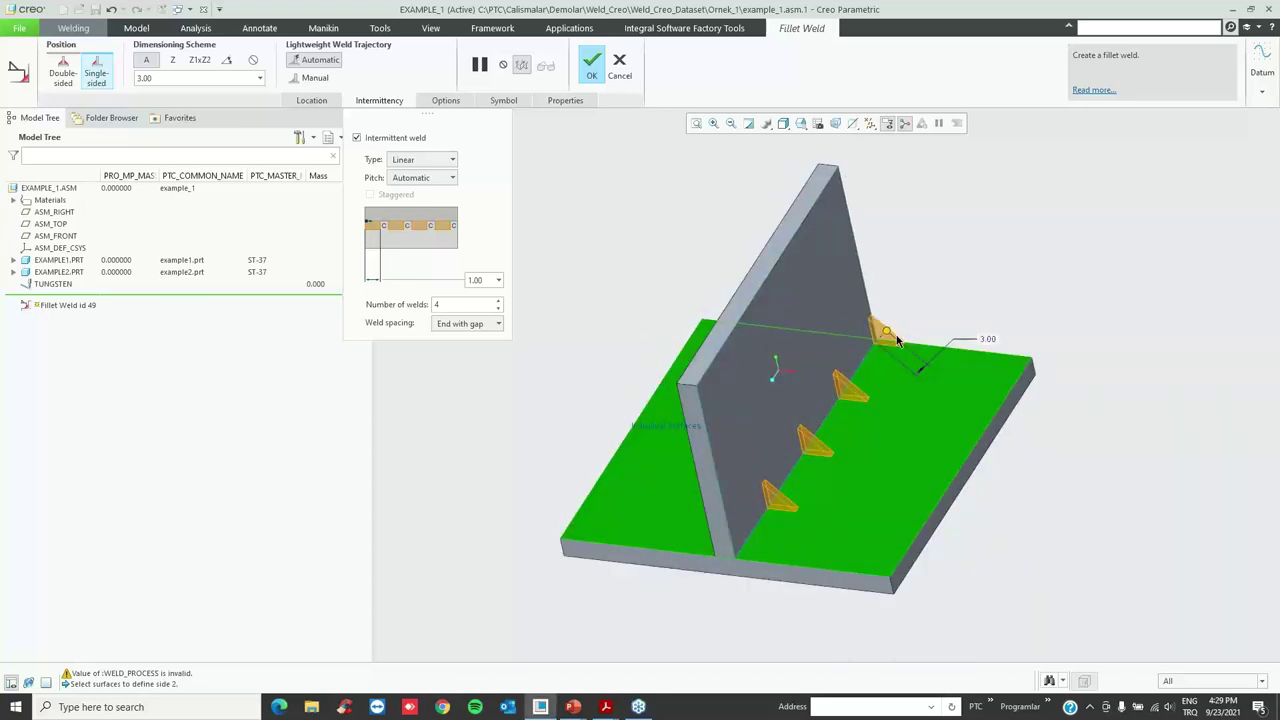
- Replace the weld references with the base plate's upper face as Side 1 and the vertical plate's face as Side 2
left_click(313, 100)
left_click(397, 160)
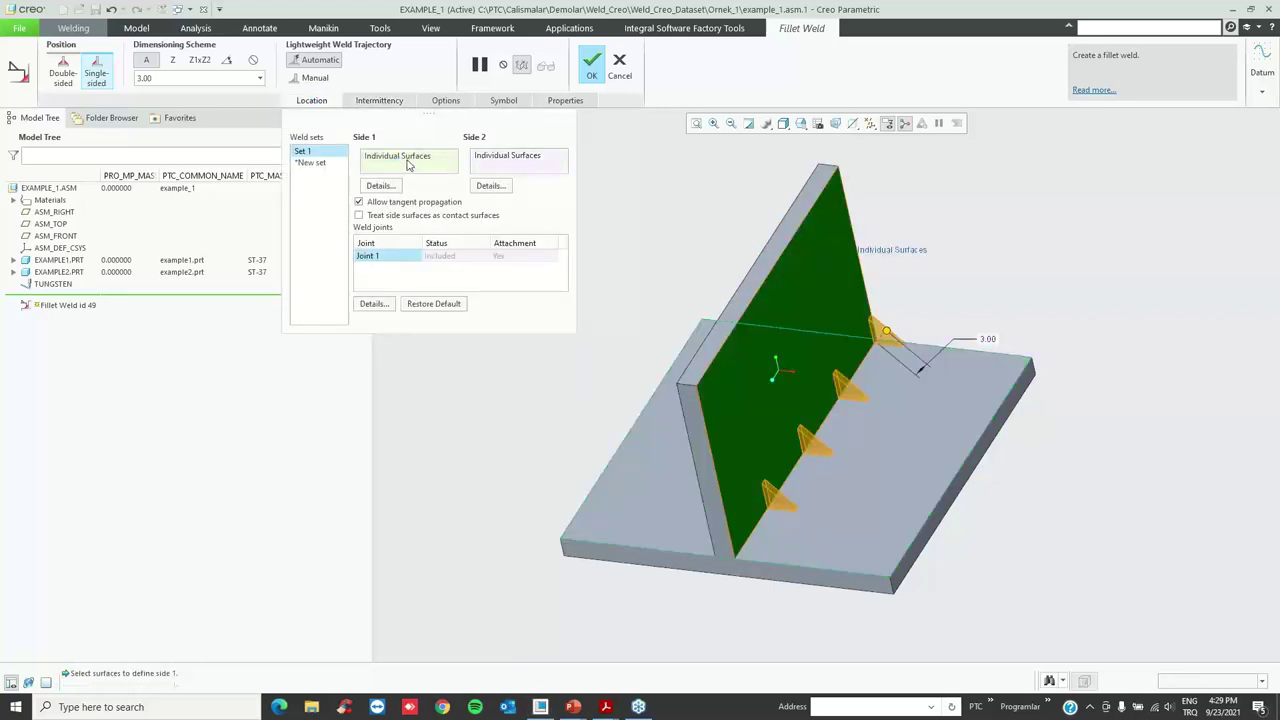
right_click(408, 164)
left_click(441, 168)
right_click(496, 158)
left_click(515, 167)
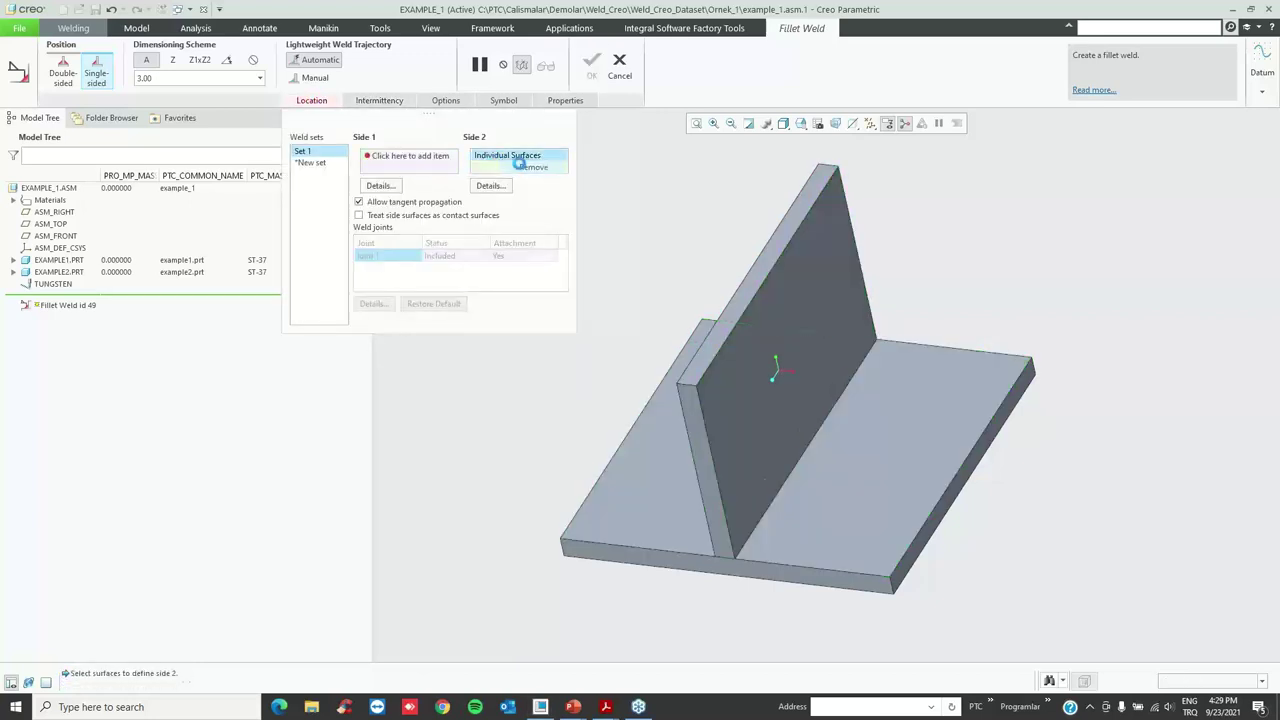
left_click(400, 157)
left_click(873, 460)
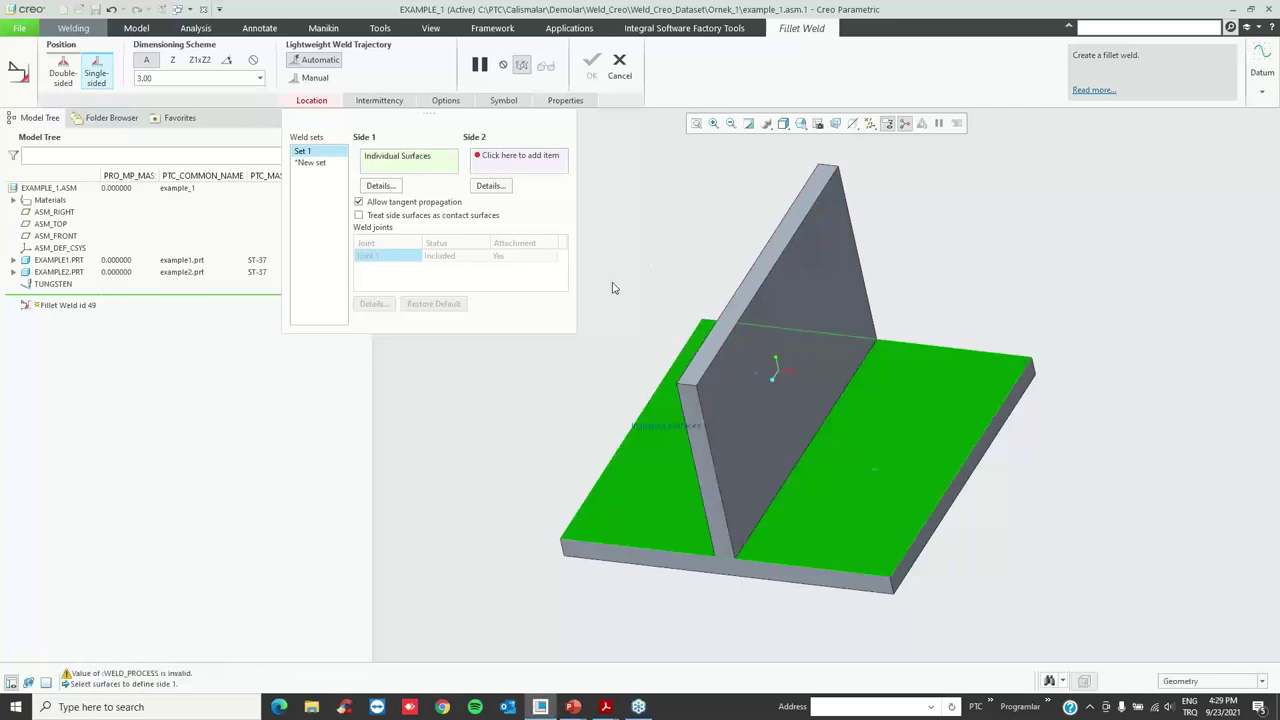
left_click(503, 162)
left_click(792, 330)
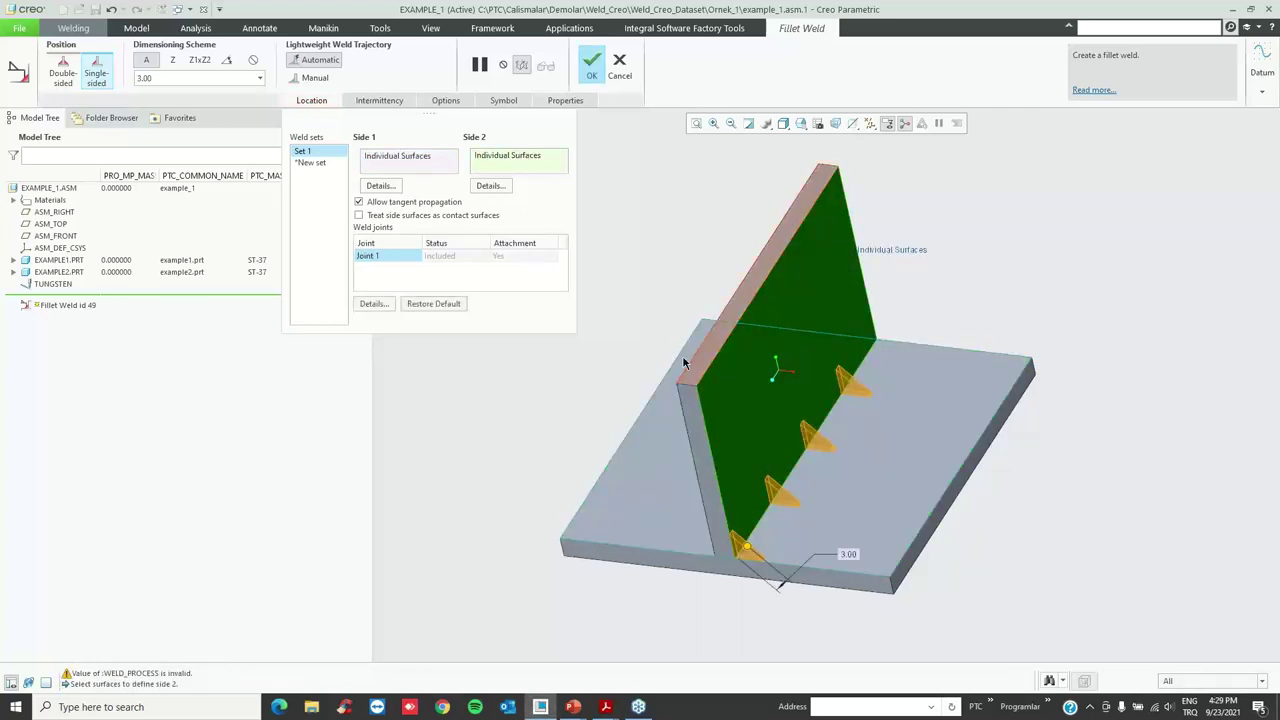
- Set the intermittent weld's spacing to End with weld
left_click(400, 102)
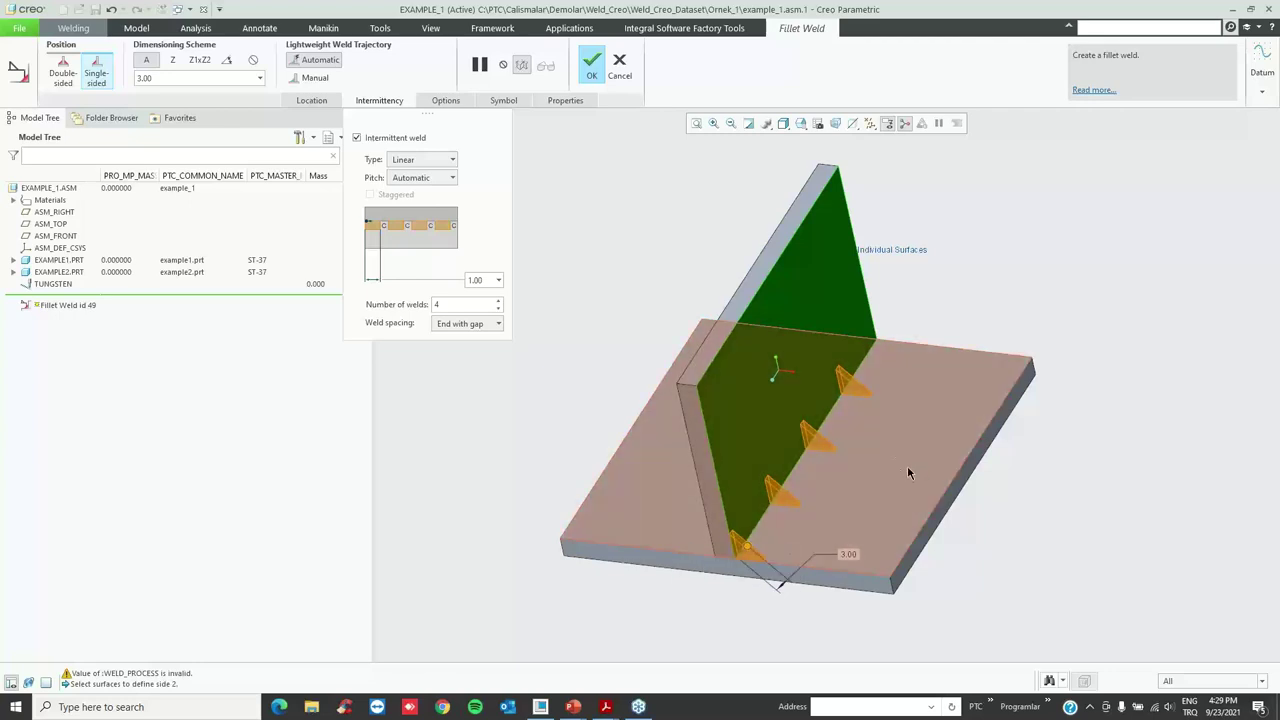
left_click(460, 327)
left_click(474, 339)
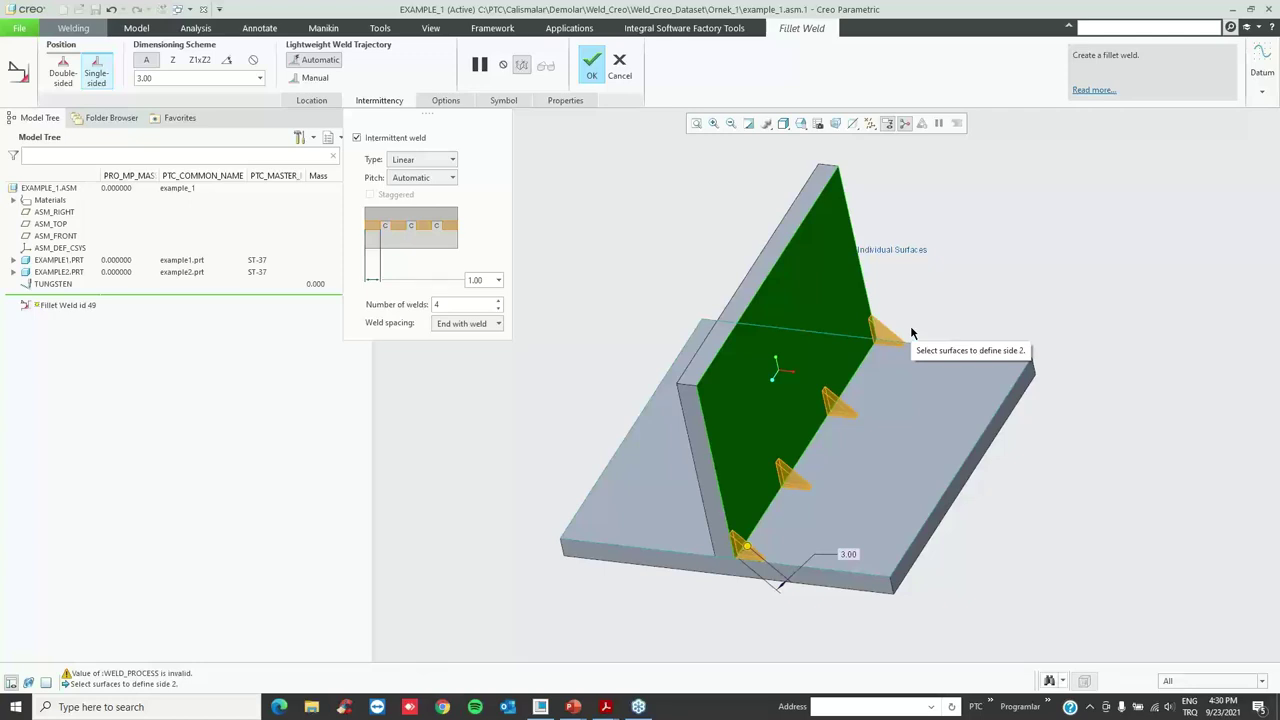
- Set the length of each weld segment to 2 and the number of welds to 5
left_click(480, 280)
type("2")
key("Return")
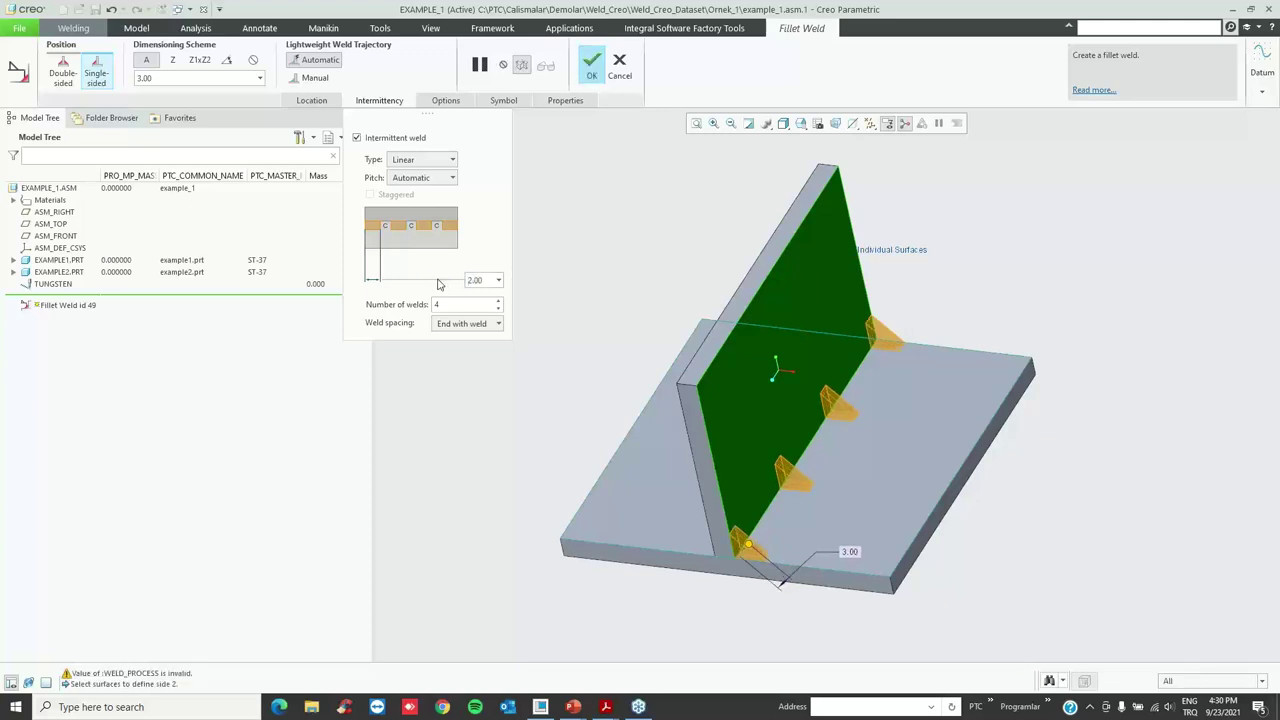
left_click(449, 305)
type("5")
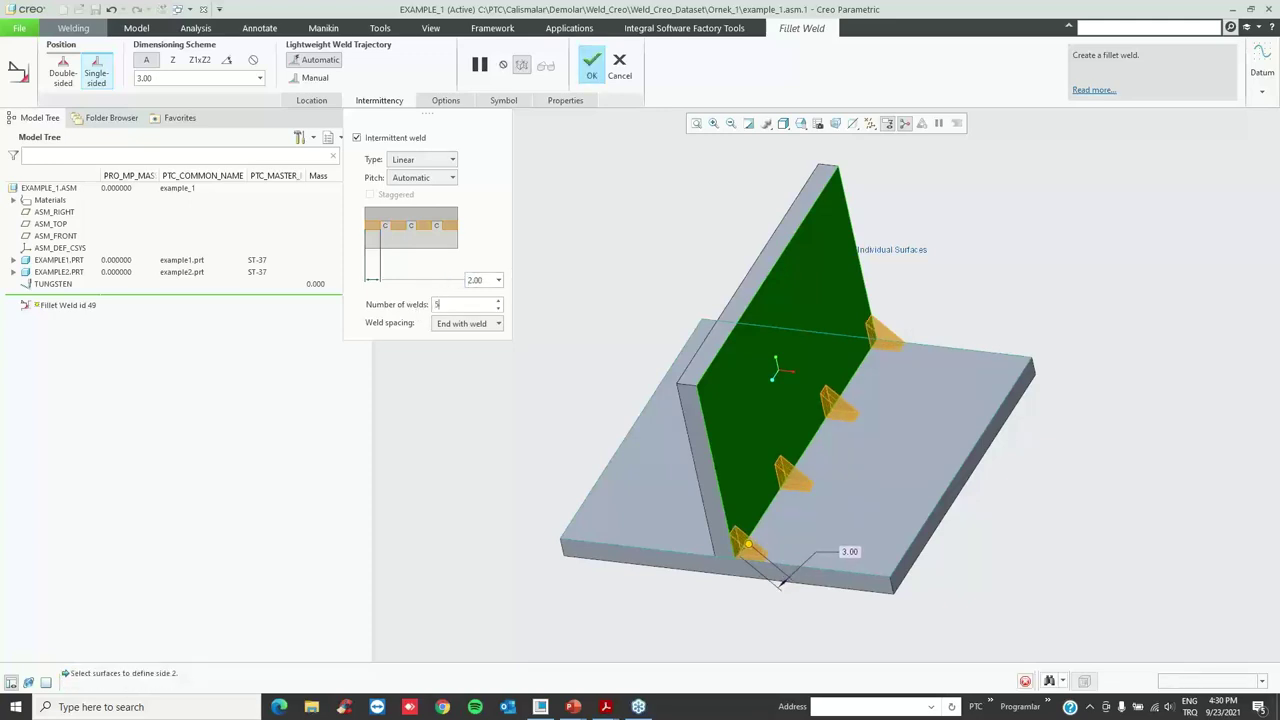
key("Return")
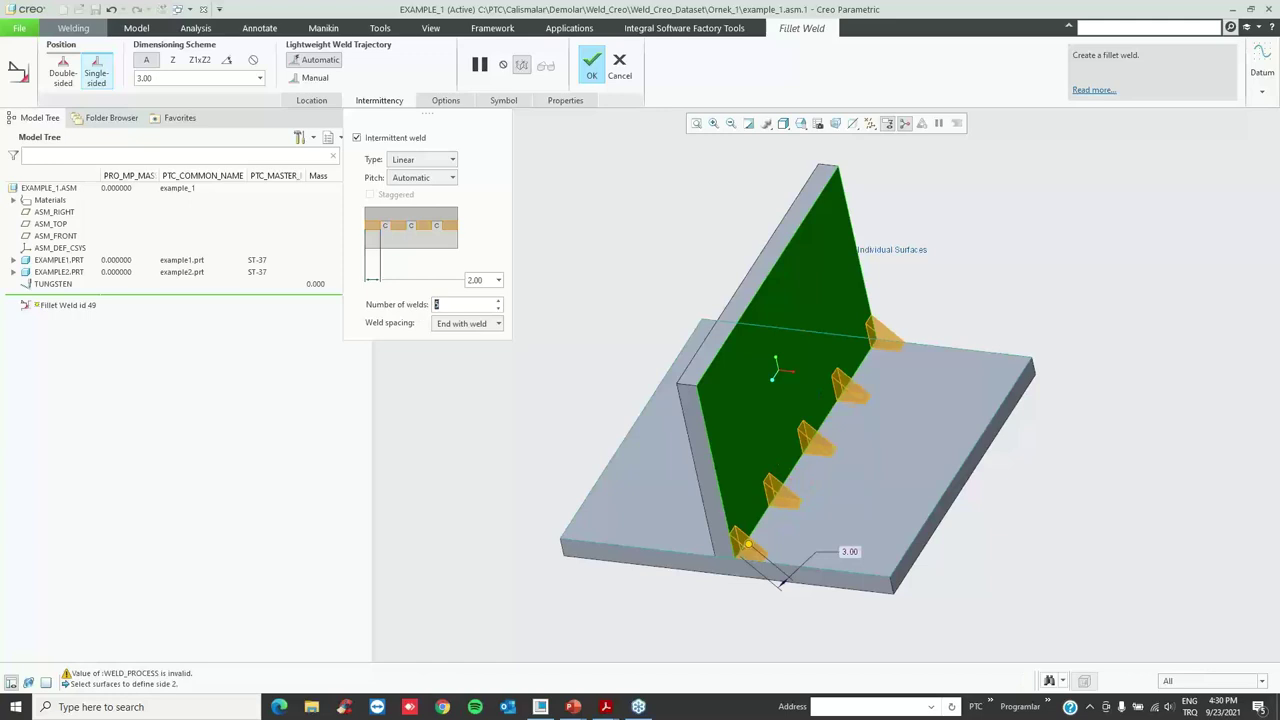
- Switch the pitch to By value and specify the number of welds, trying 4 before settling on 5
left_click(430, 178)
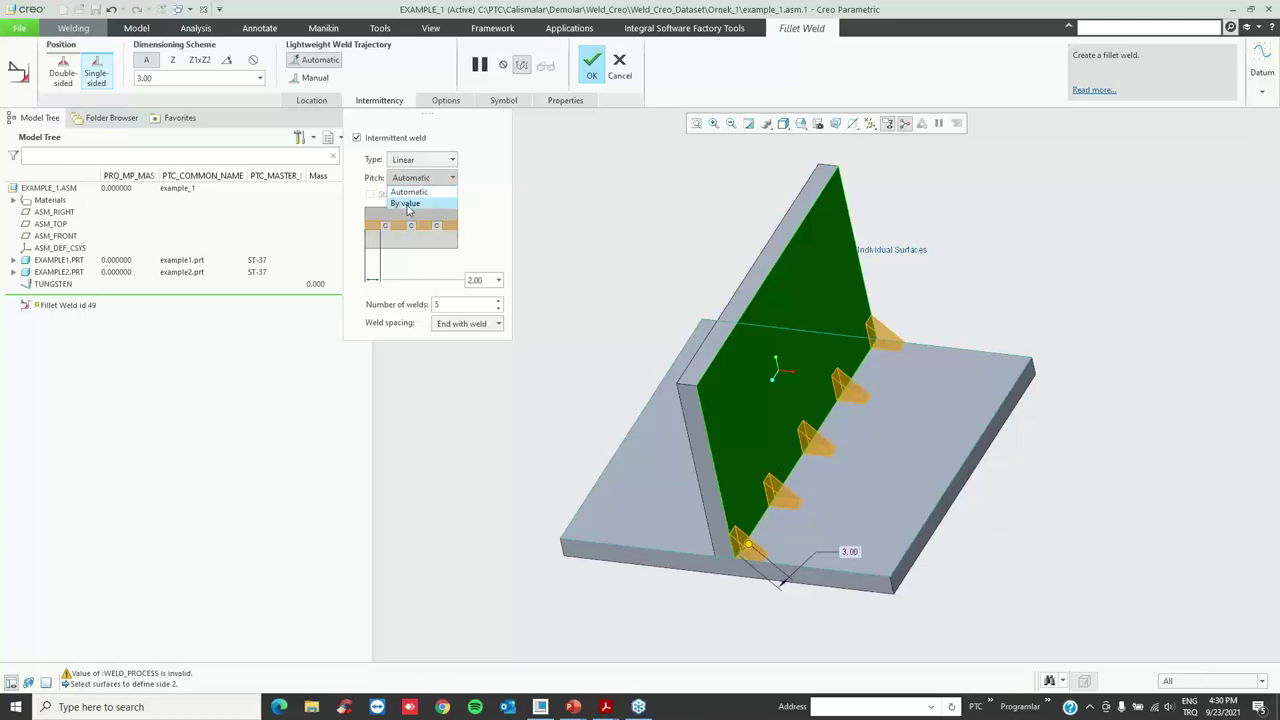
left_click(408, 208)
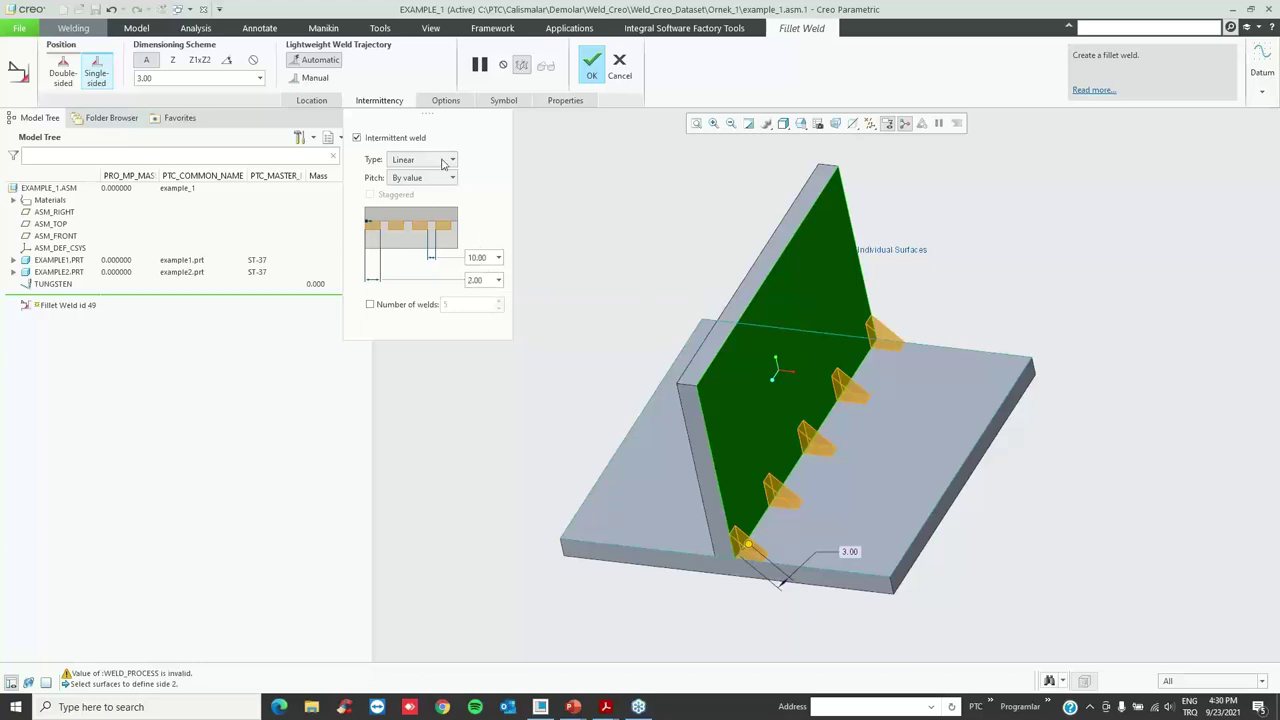
left_click(370, 304)
type("4")
key("Return")
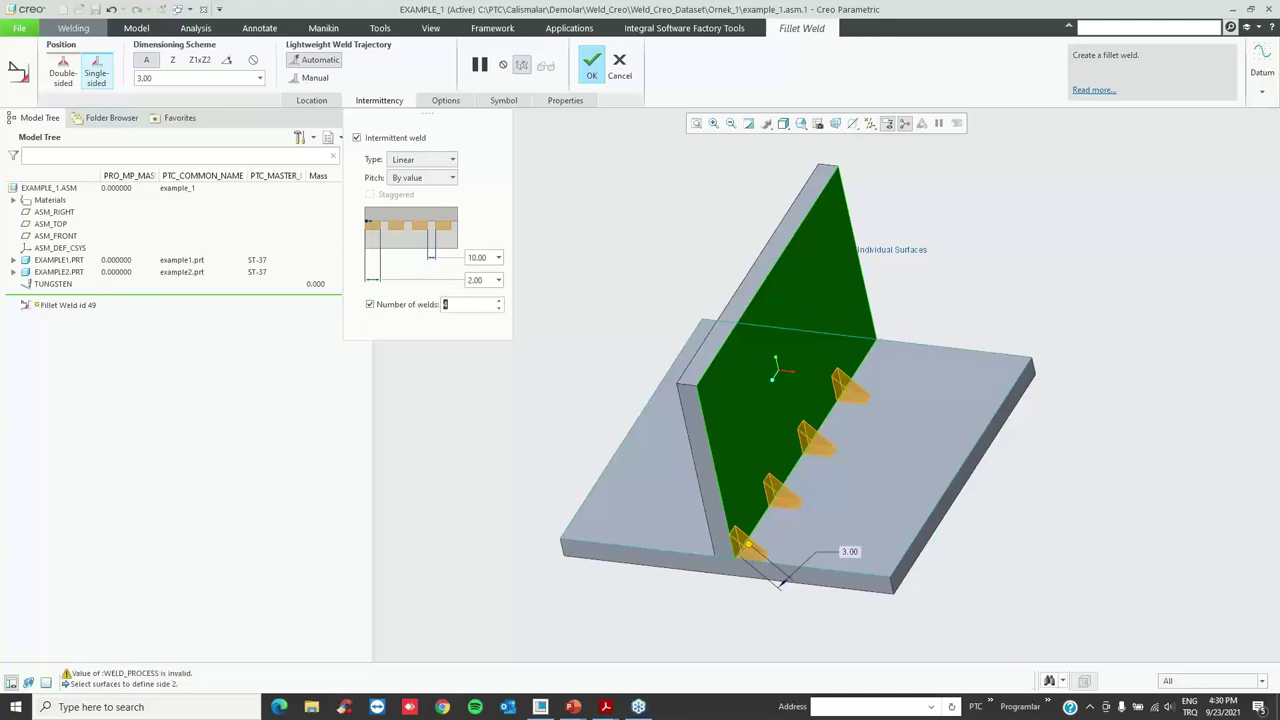
key("Return")
type("5")
key("Return")
- Try a weld segment length of 5 with a gap of 5 between segments
double_click(477, 279)
type("5")
key("Return")
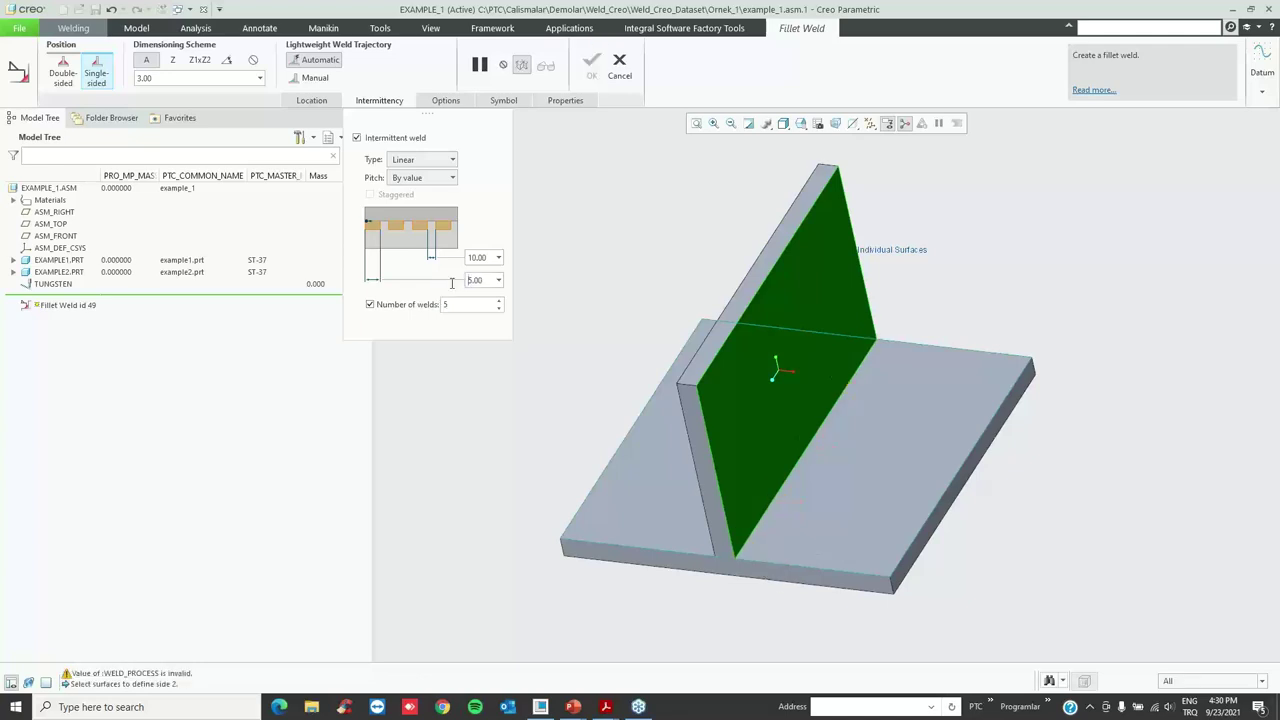
double_click(476, 258)
type("5")
key("Return")
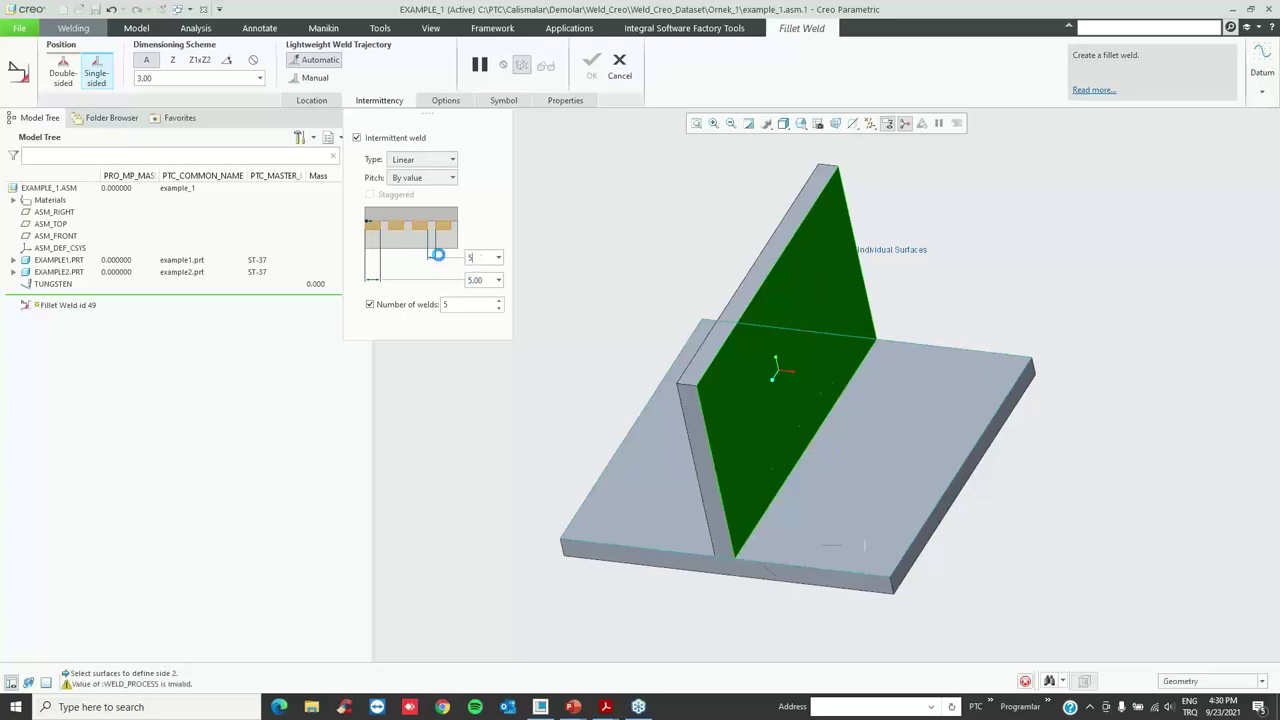
- Set the gap between weld segments to 10 and the segment length to 2
scroll(600, 345, "down", 2)
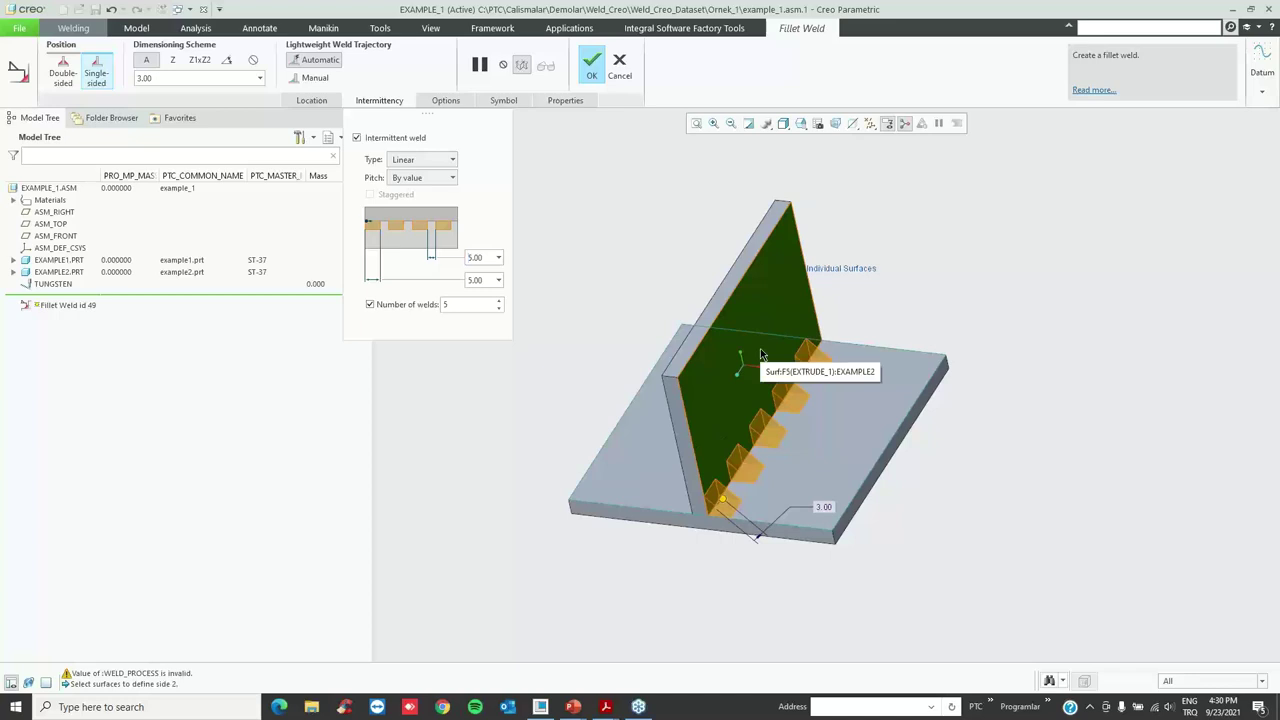
type("10")
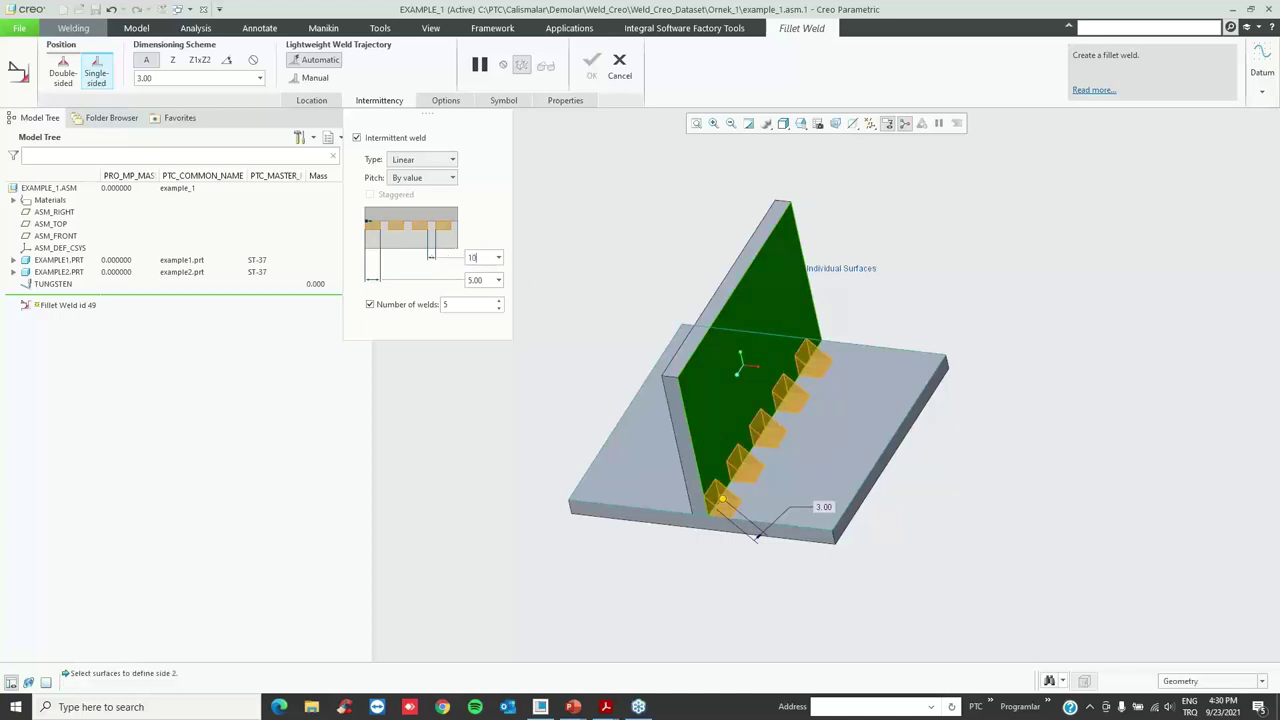
key("Return")
type("2")
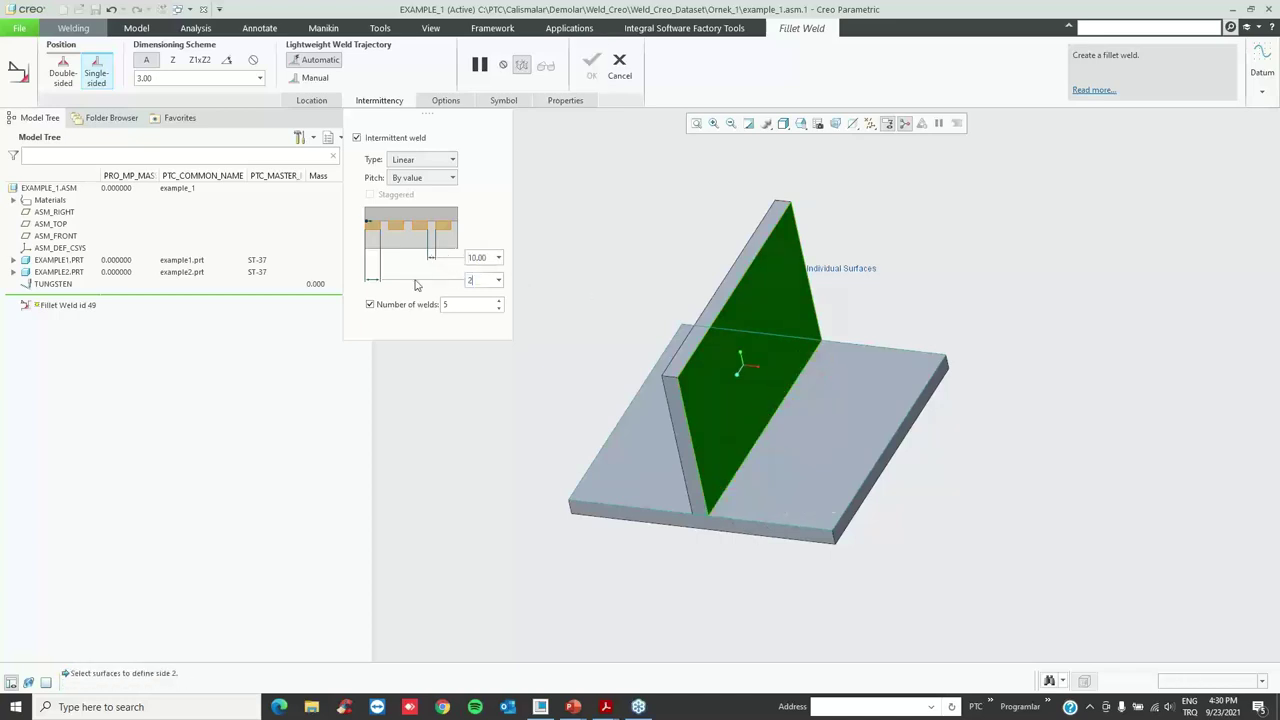
key("Return")
- Accept the intermittent fillet weld and dismiss the definition of another weld
scroll(799, 332, "up", 1)
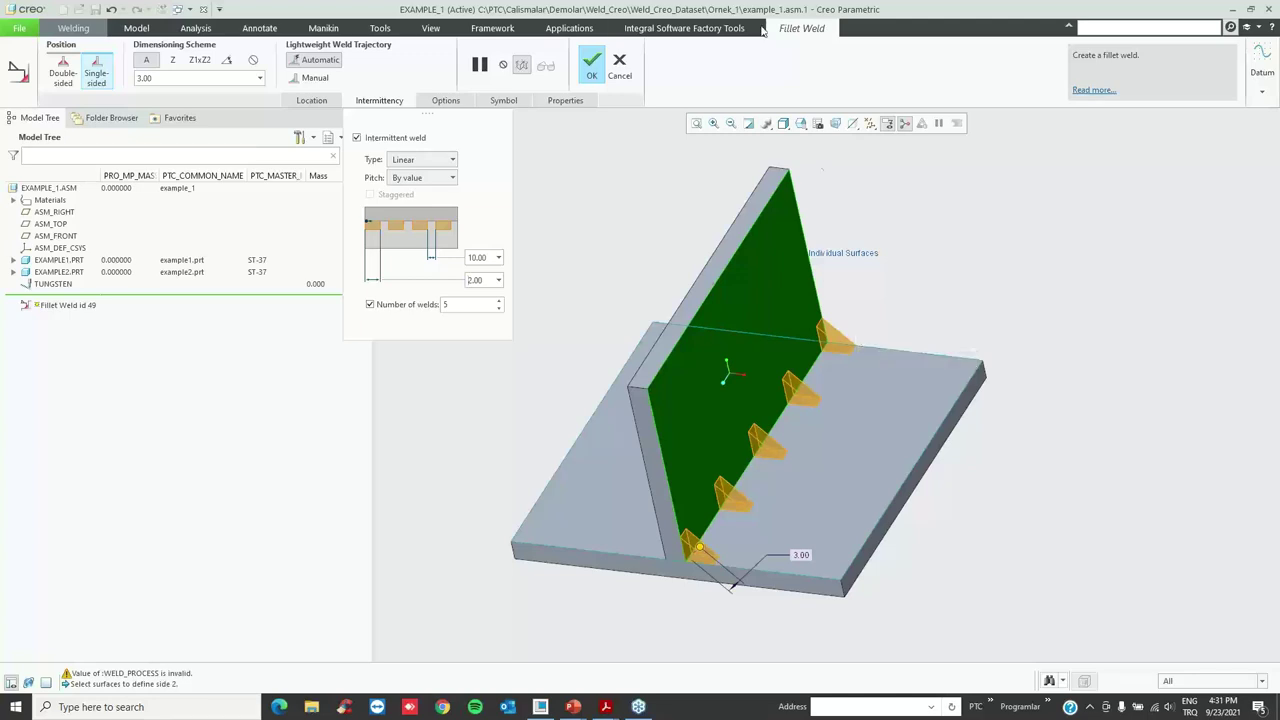
left_click(591, 65)
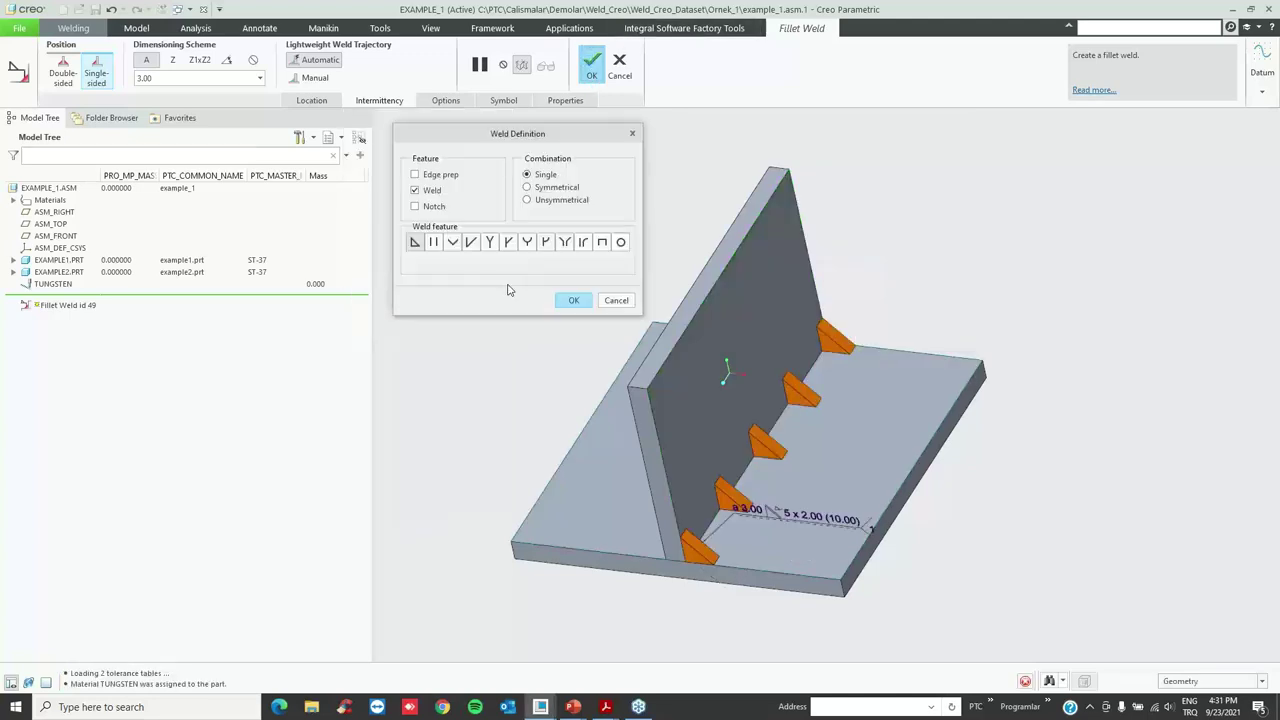
left_click(618, 301)
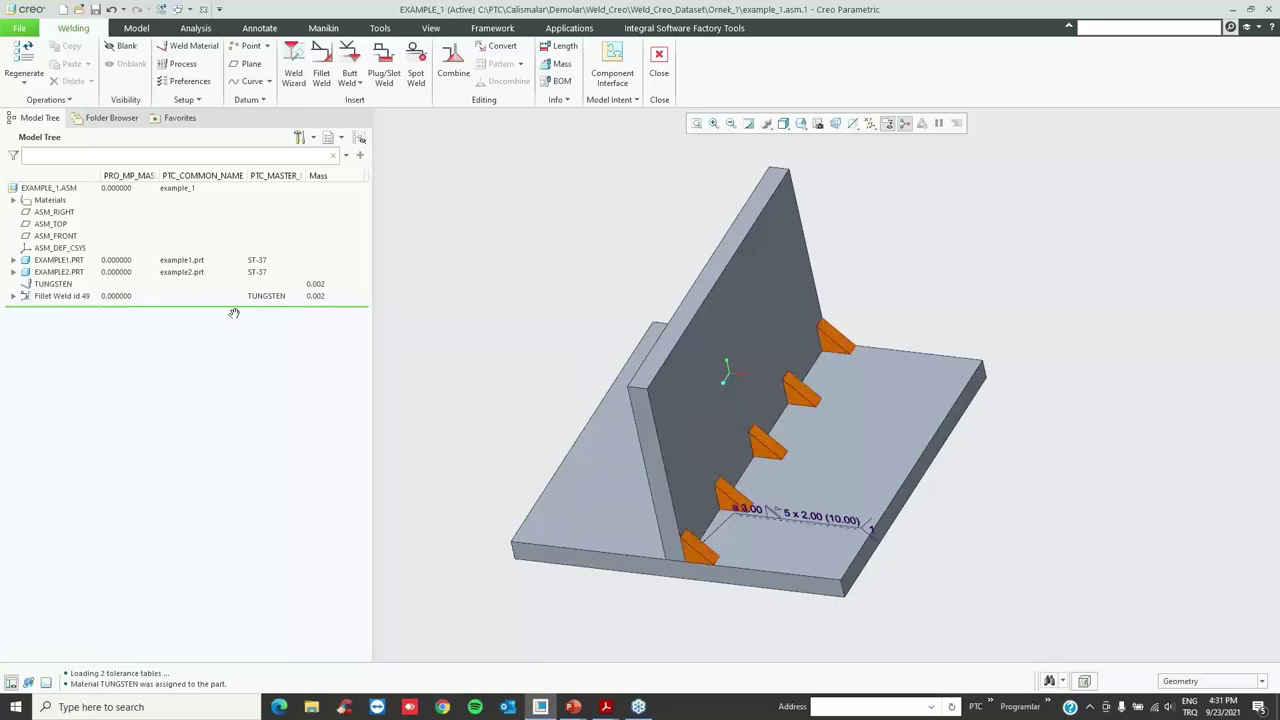
- Redefine the existing fillet weld and turn off its intermittent weld option
left_click(82, 298)
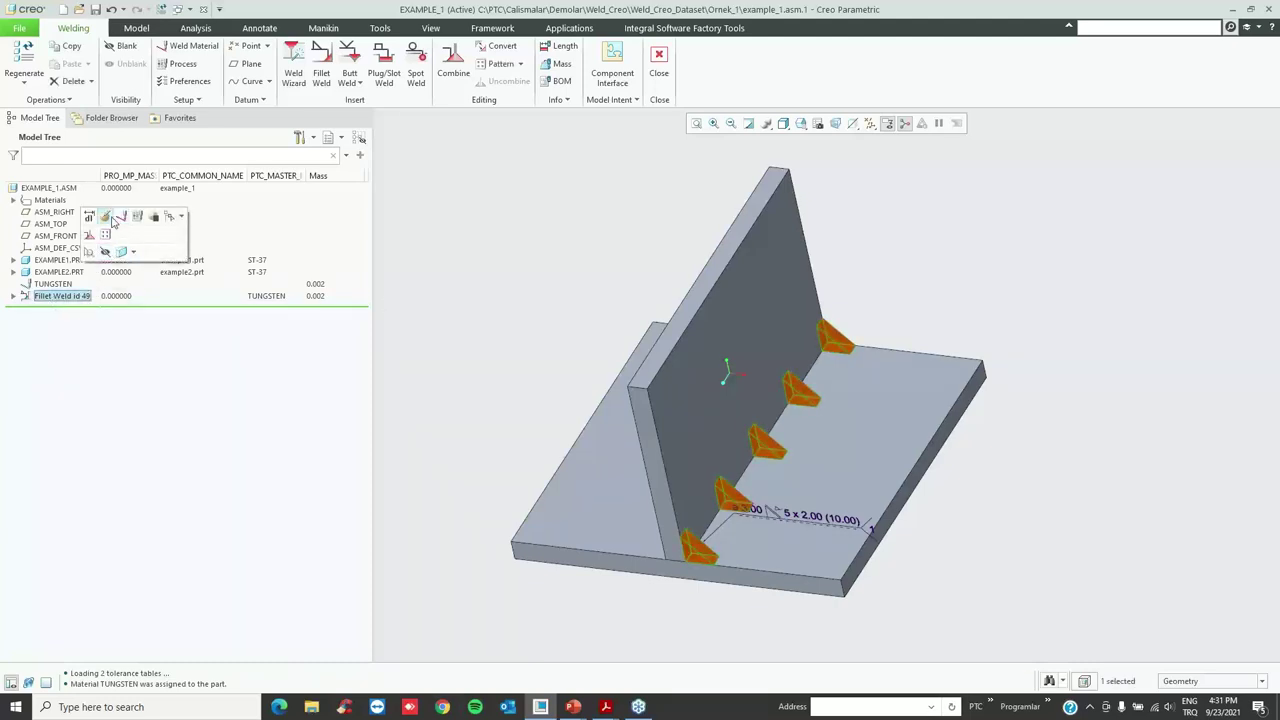
left_click(106, 215)
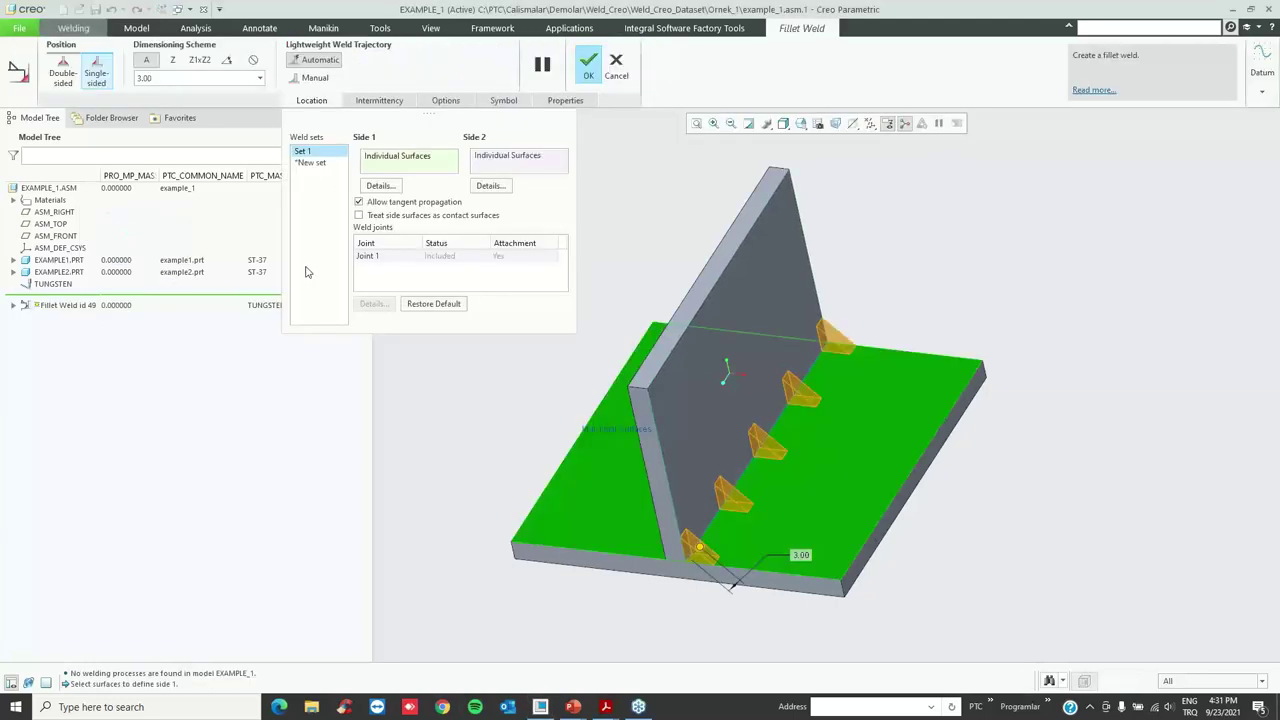
left_click(432, 101)
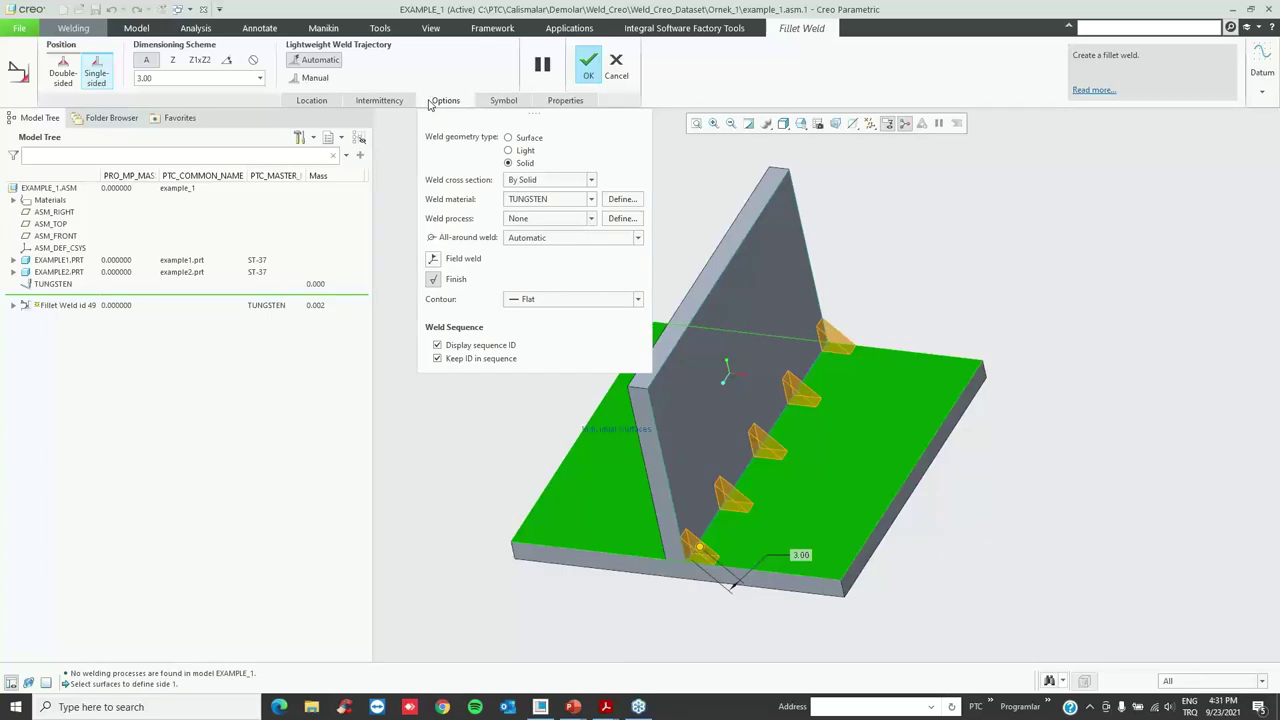
left_click(382, 101)
left_click(379, 139)
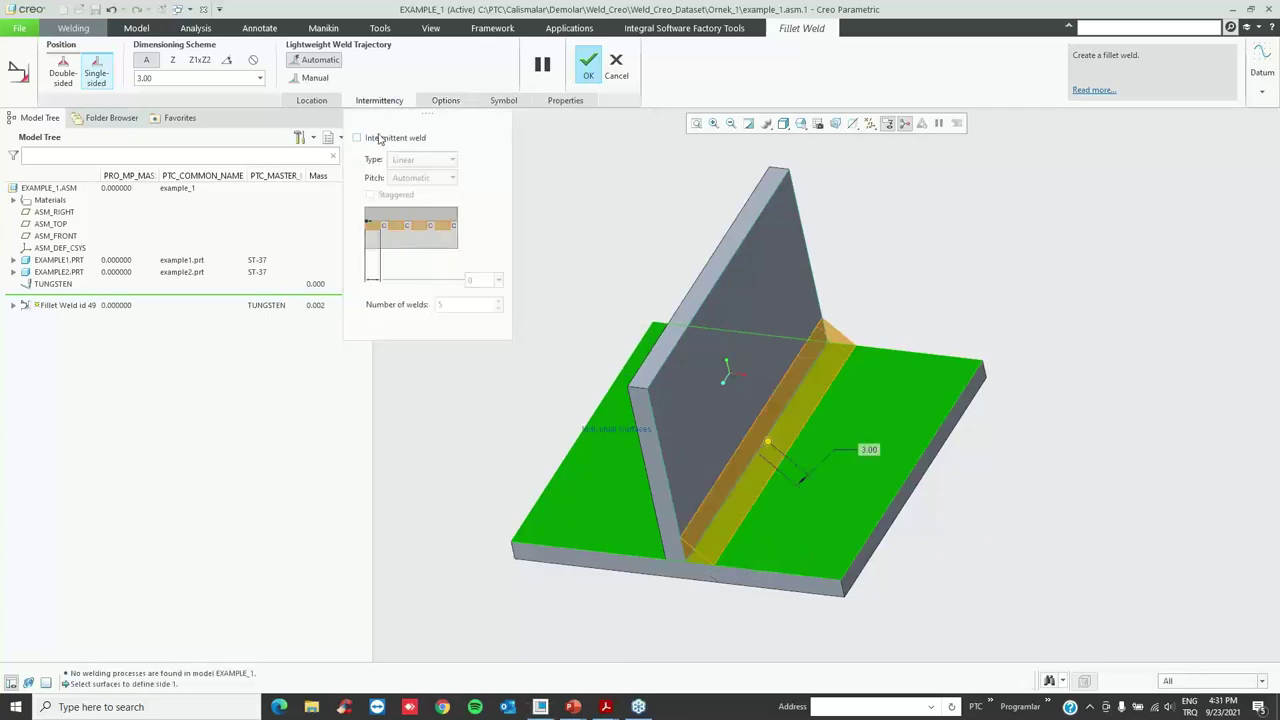
left_click(379, 101)
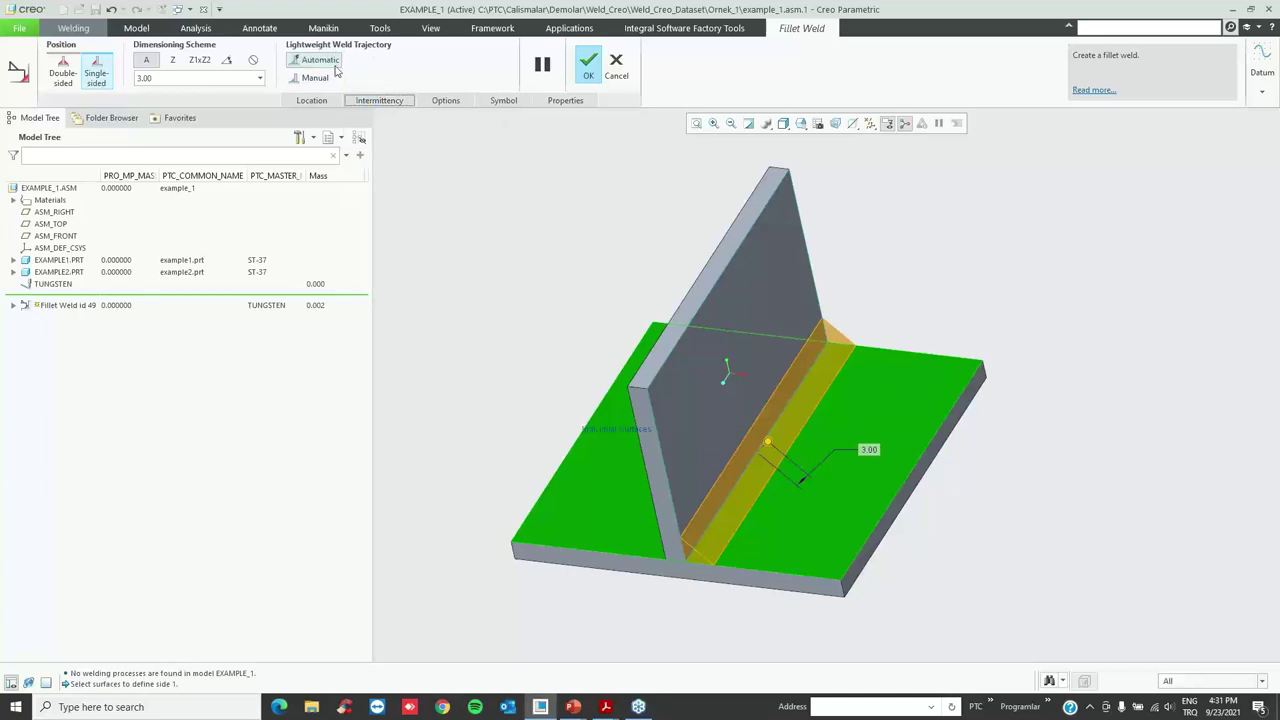
- Try the Light weld geometry type, return it to Solid, and accept the continuous fillet weld
left_click(437, 101)
left_click(512, 149)
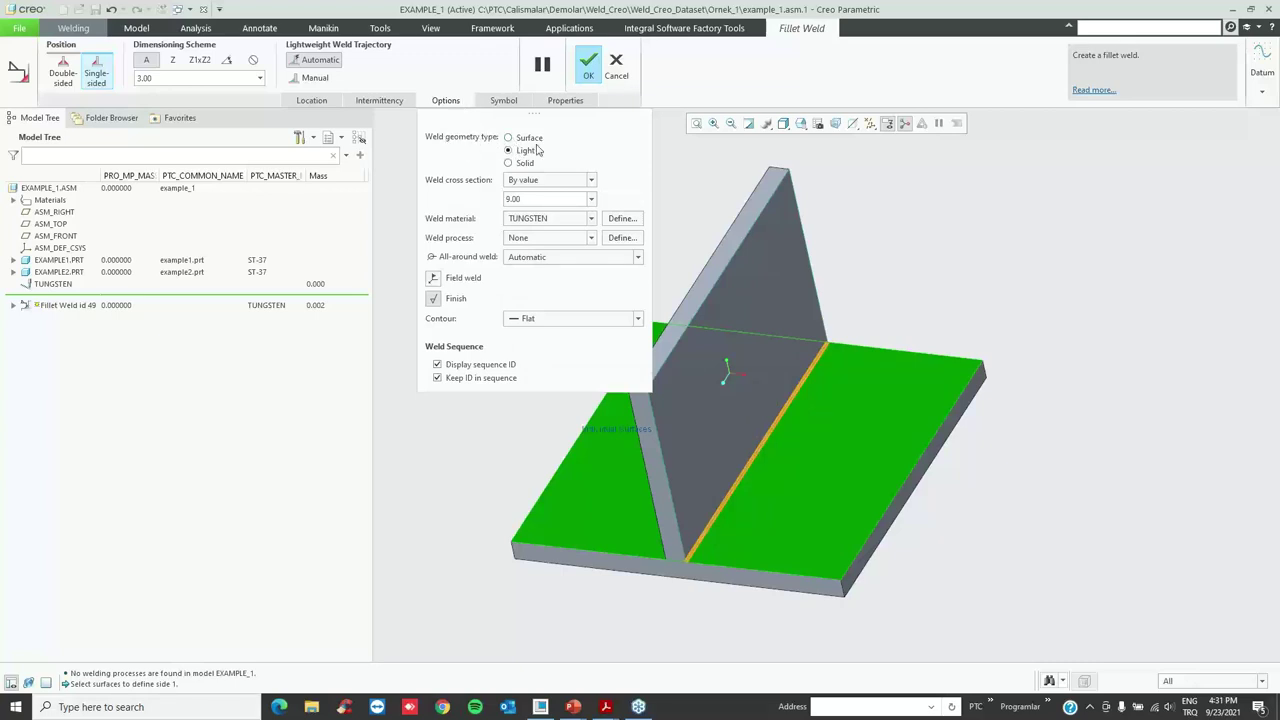
left_click(509, 163)
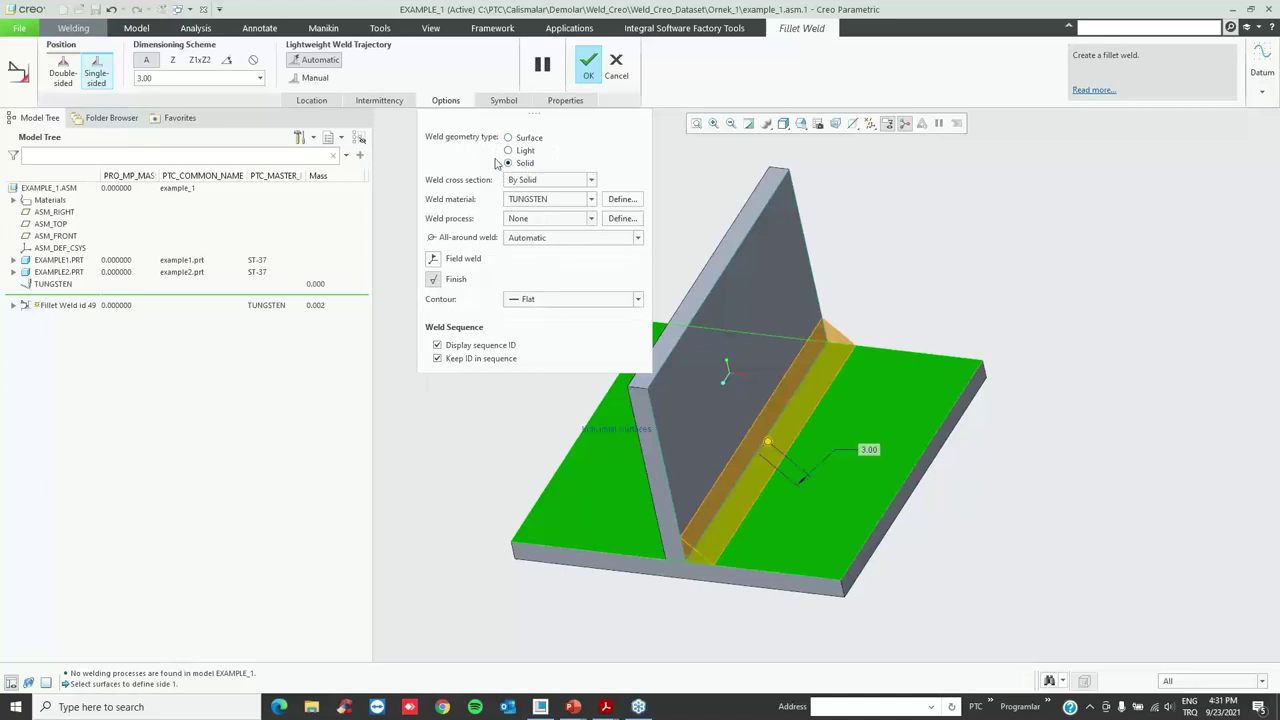
left_click(587, 66)
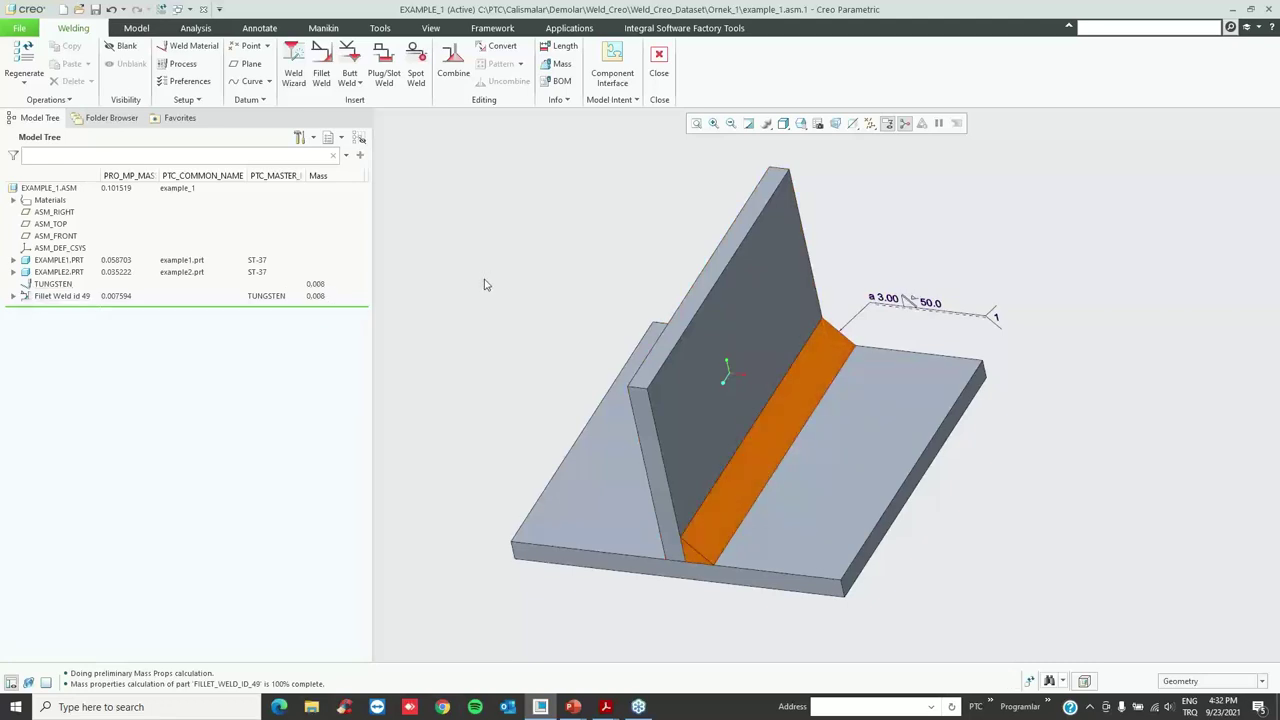
- Examine the Welding Params and Welding Info entries available as model tree columns
left_click(312, 138)
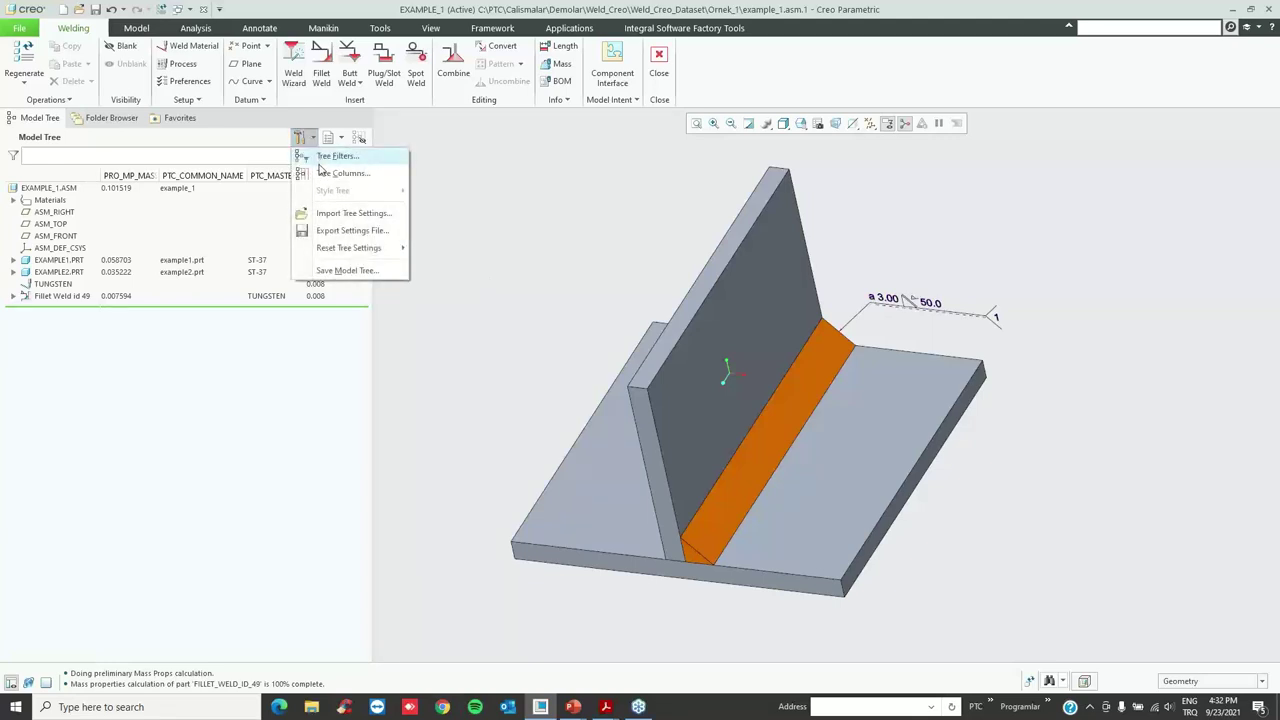
left_click(324, 174)
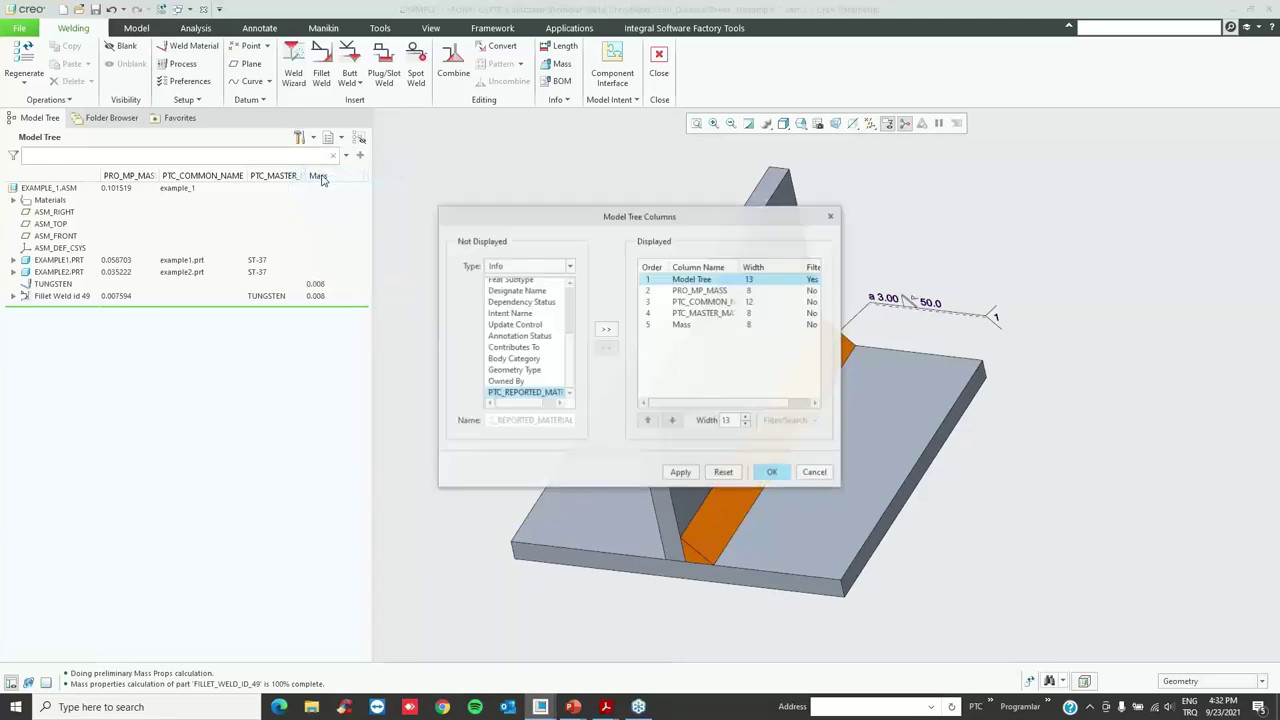
left_click(528, 268)
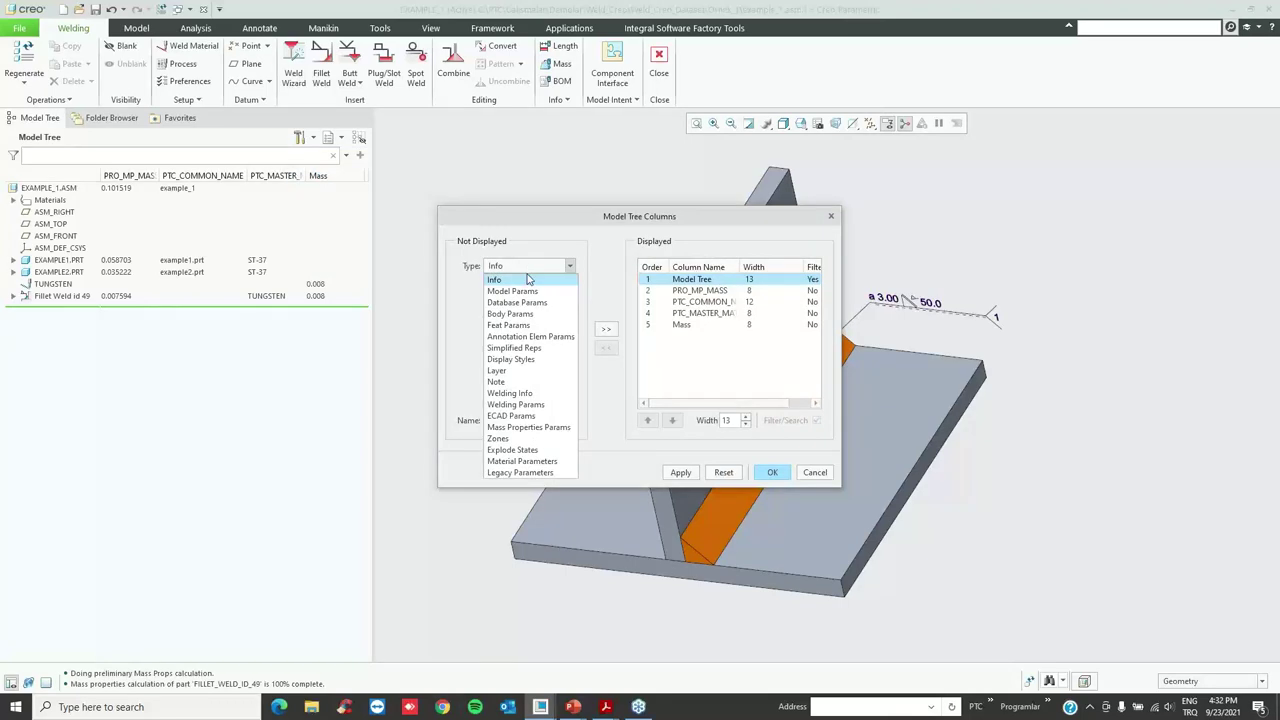
left_click(519, 405)
scroll(535, 328, "down", 6)
scroll(535, 328, "up", 8)
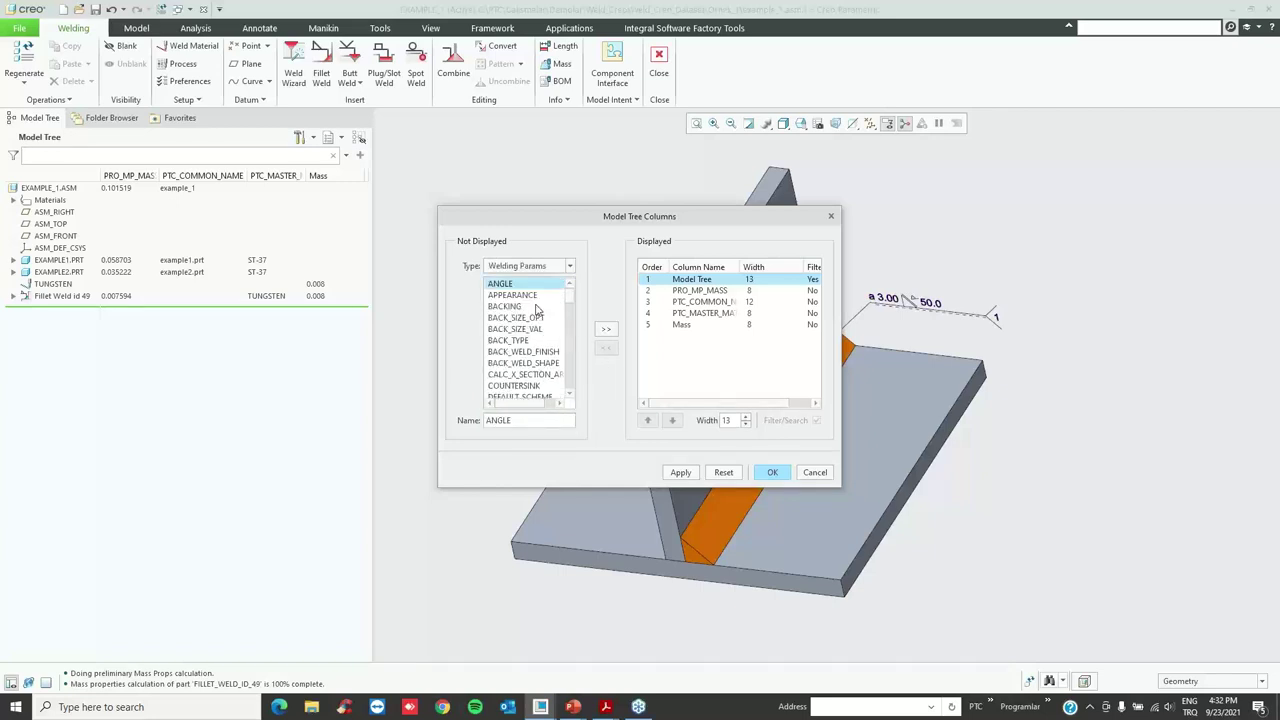
left_click(534, 267)
left_click(518, 393)
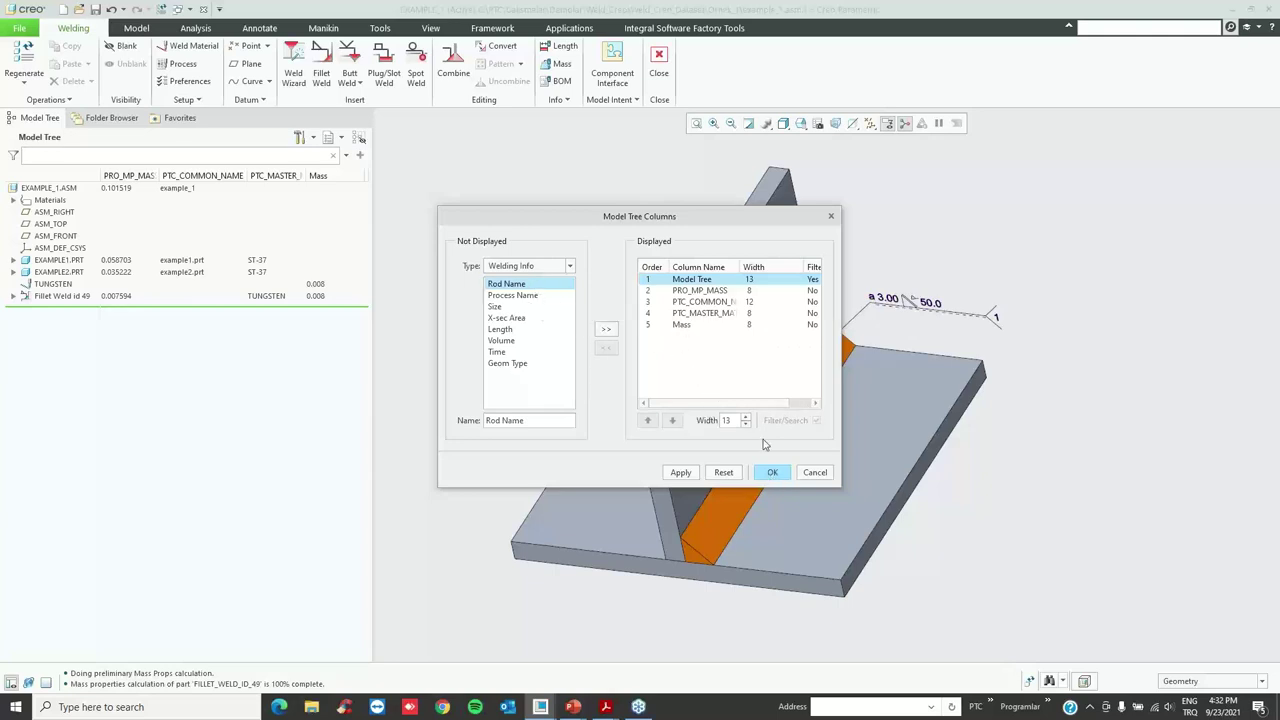
left_click(776, 472)
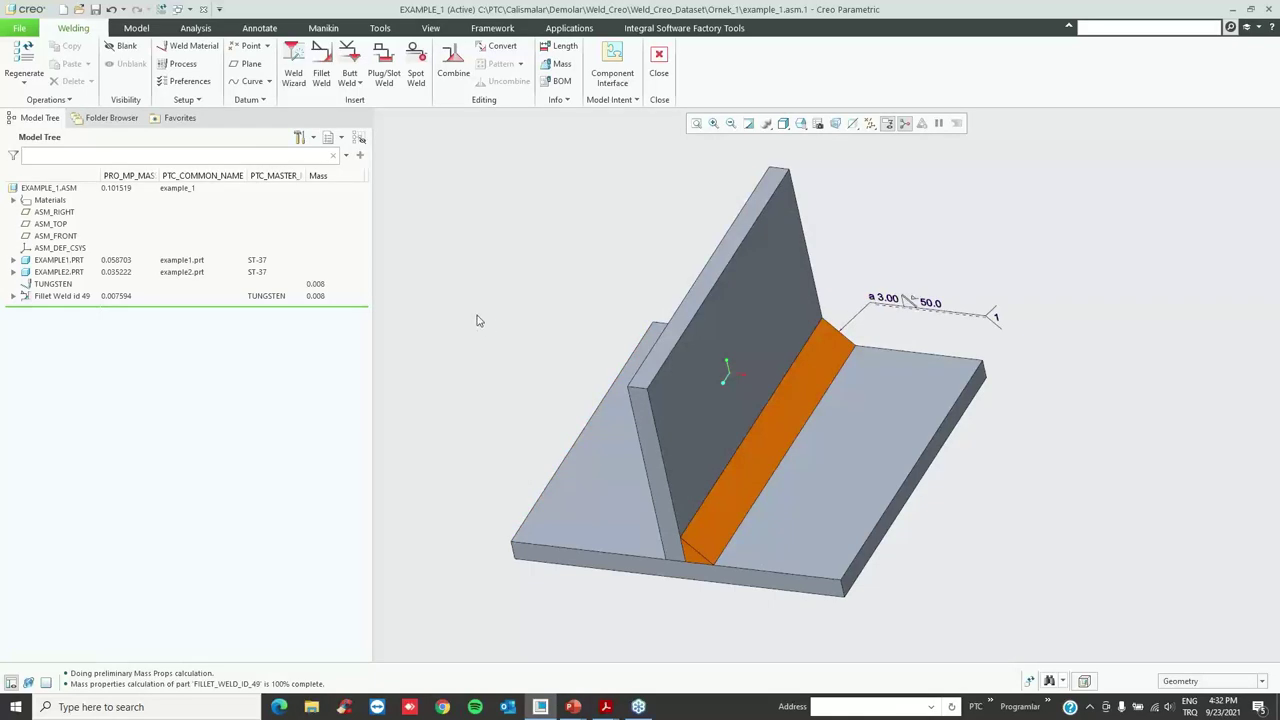
- Redefine the fillet weld and change its weld geometry type to Light
left_click(60, 297)
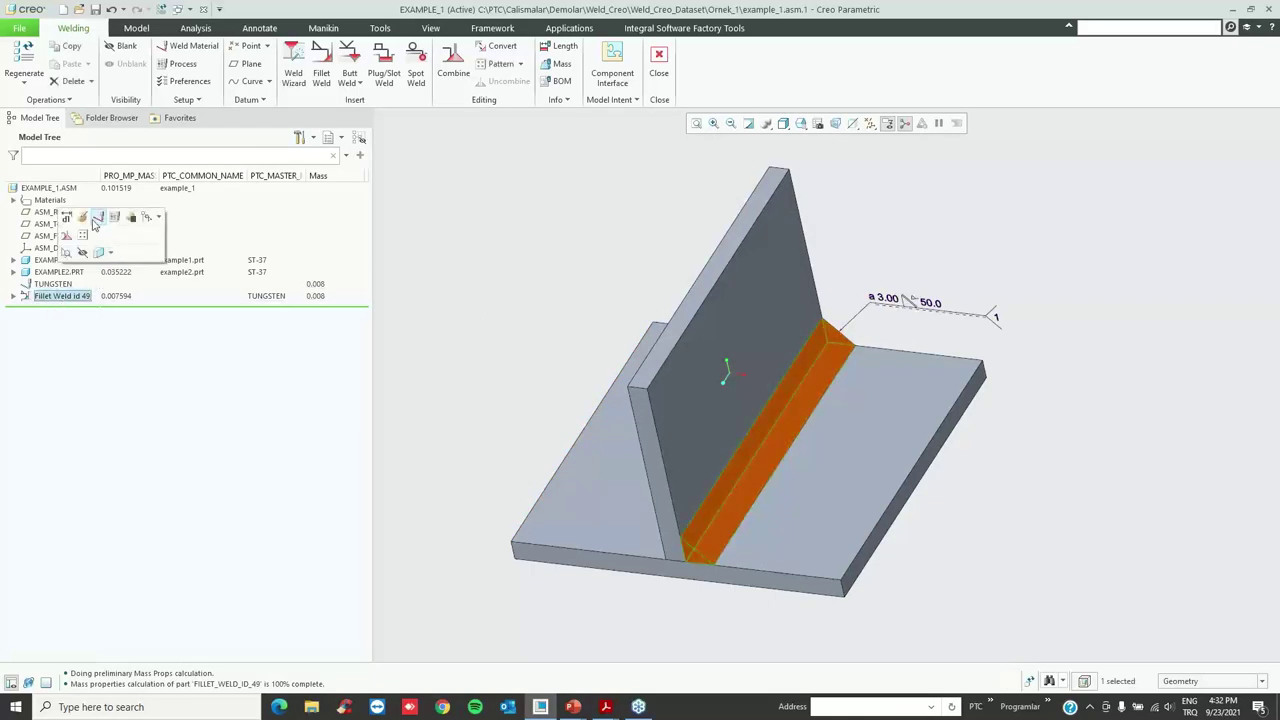
left_click(82, 217)
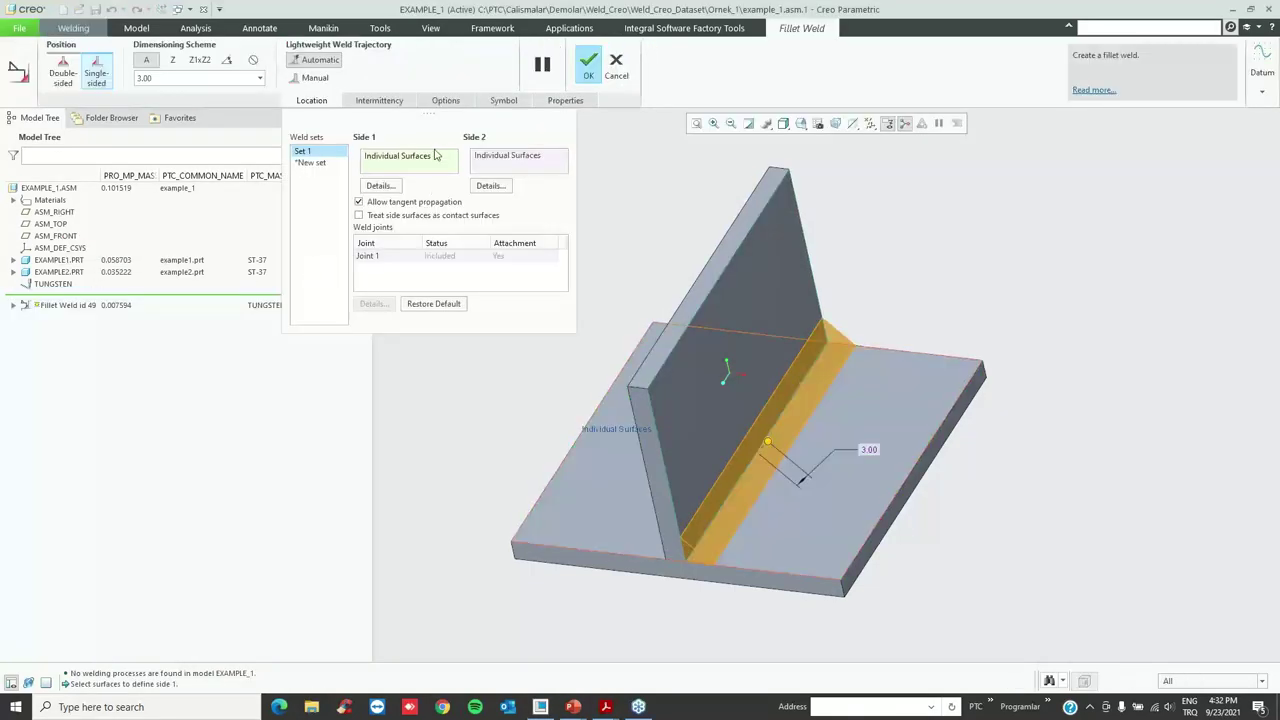
left_click(455, 102)
left_click(446, 101)
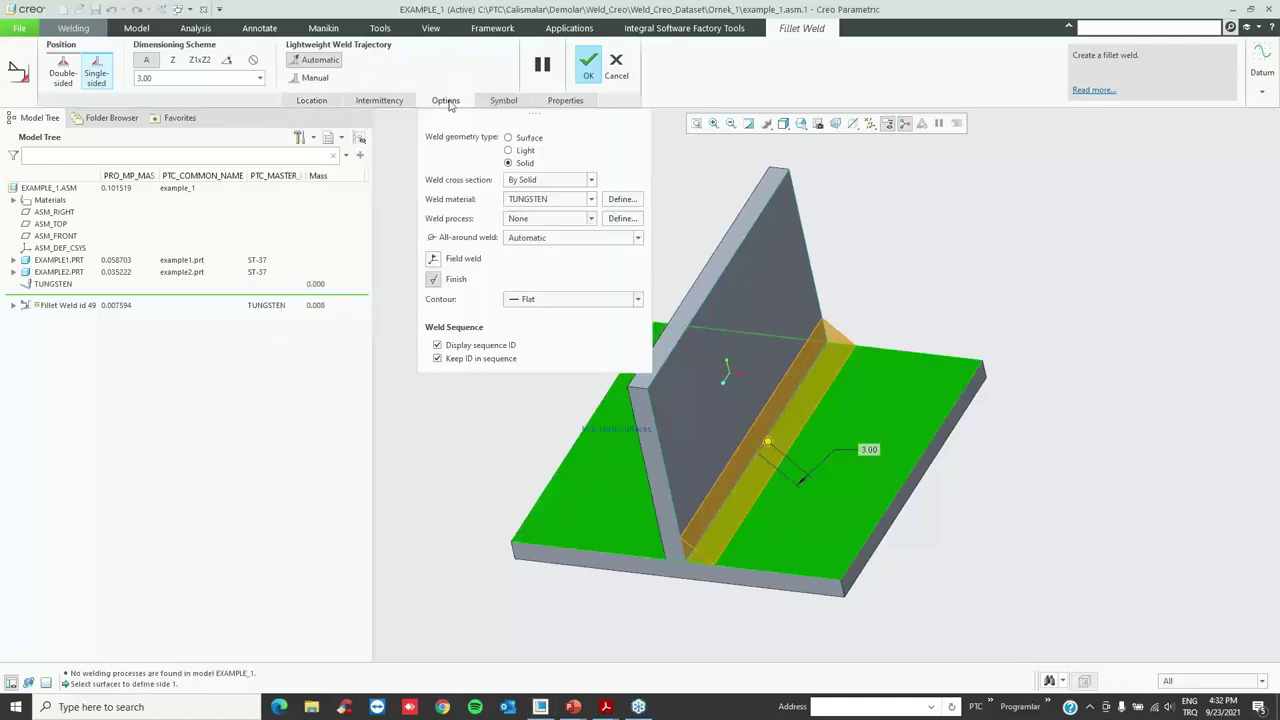
left_click(510, 152)
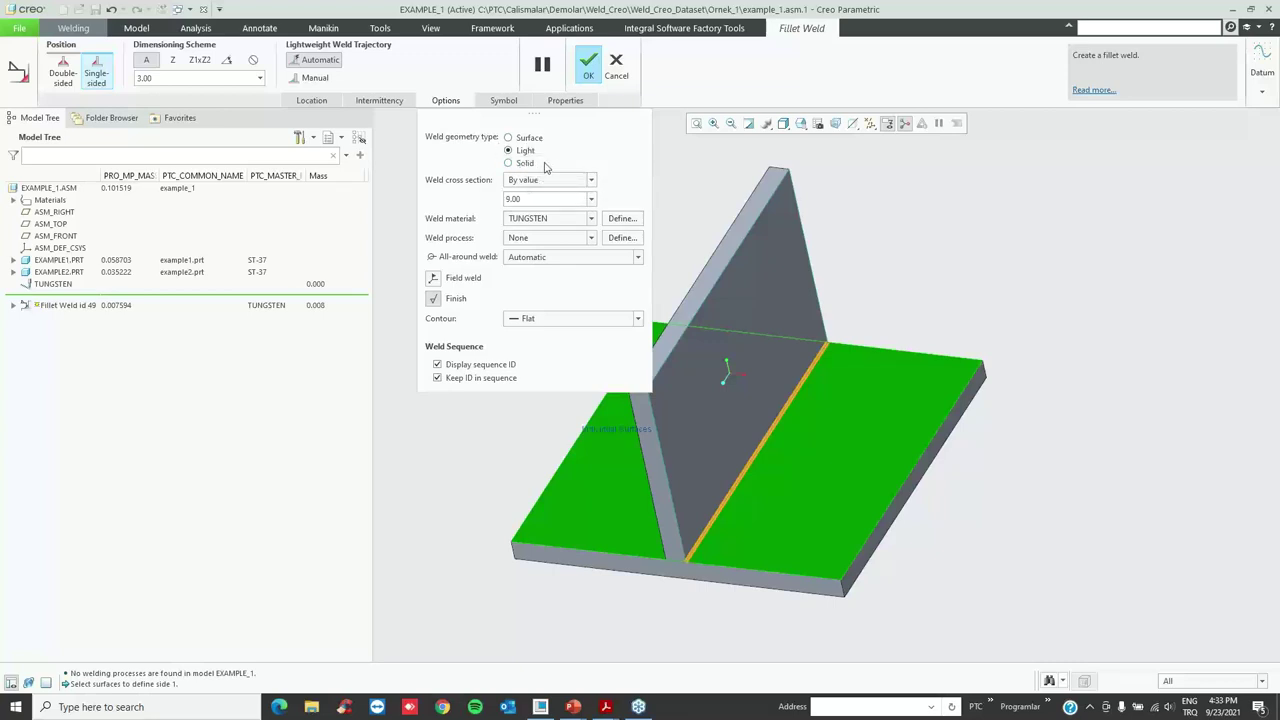
- Switch the lightweight weld trajectory to Manual, picking the upright plate's face for side 1 and the edge between the plates as trajectory
left_click(315, 78)
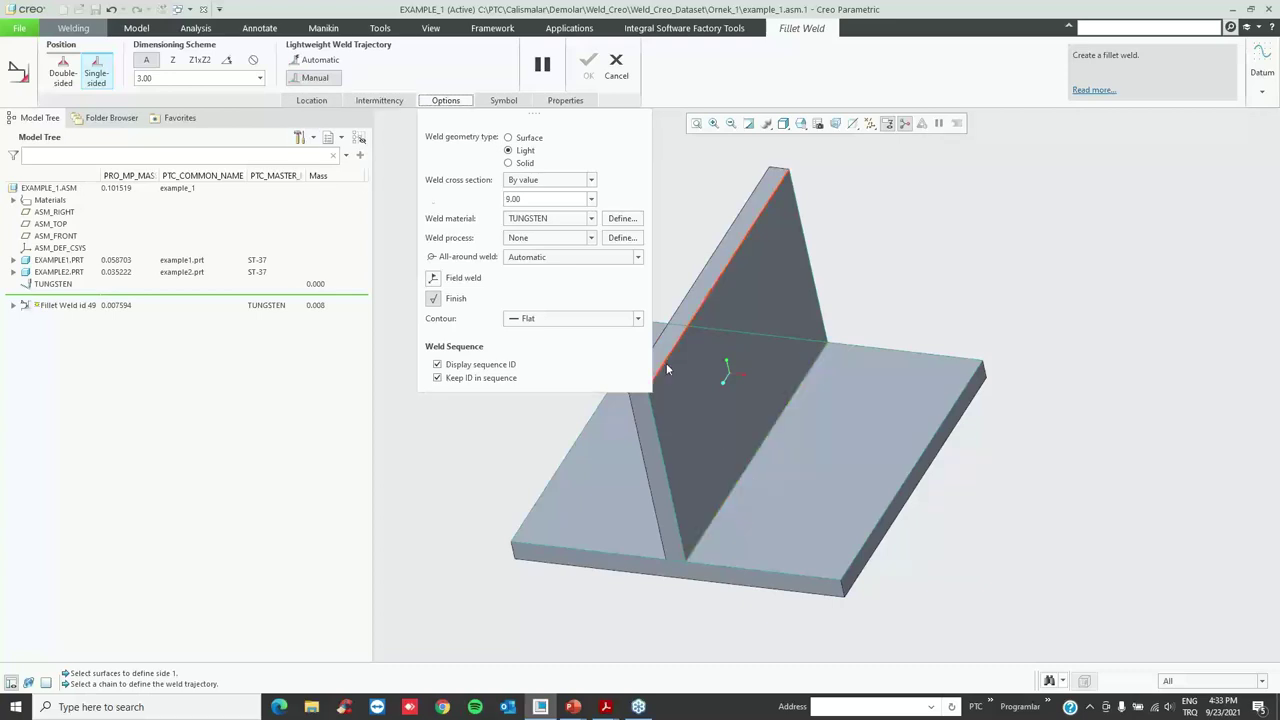
left_click(311, 100)
left_click(420, 172)
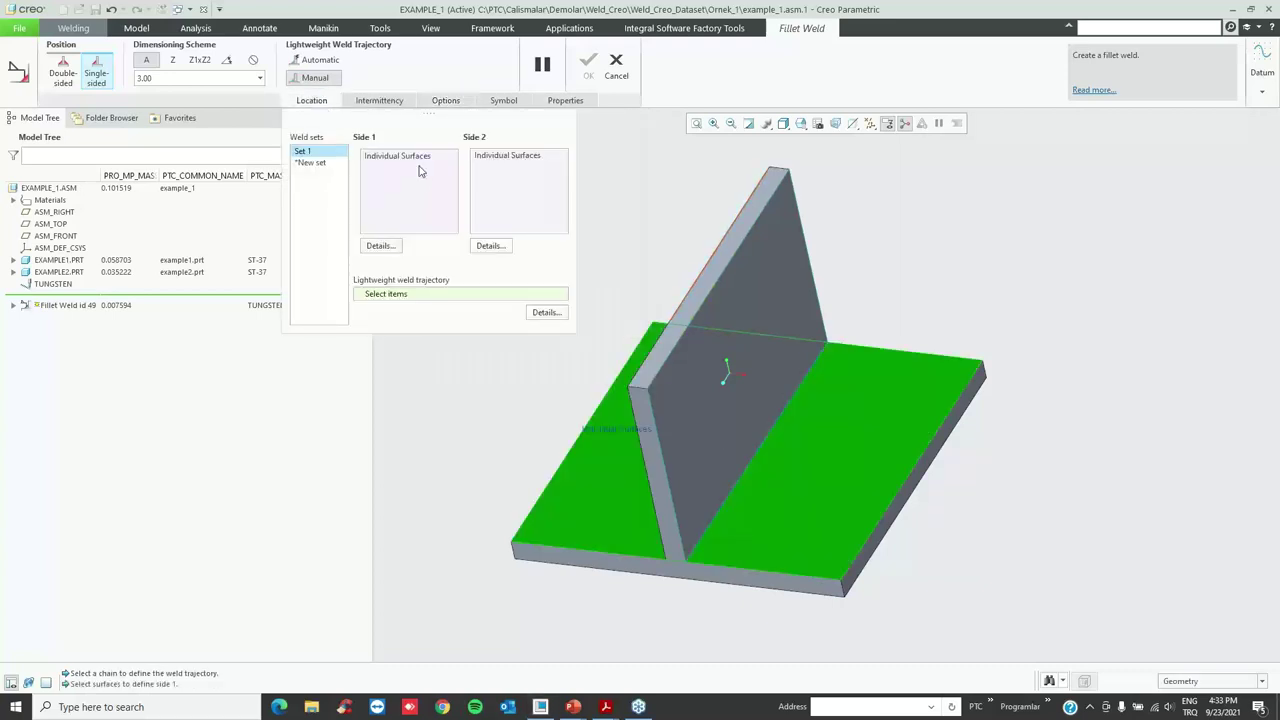
left_click(733, 483)
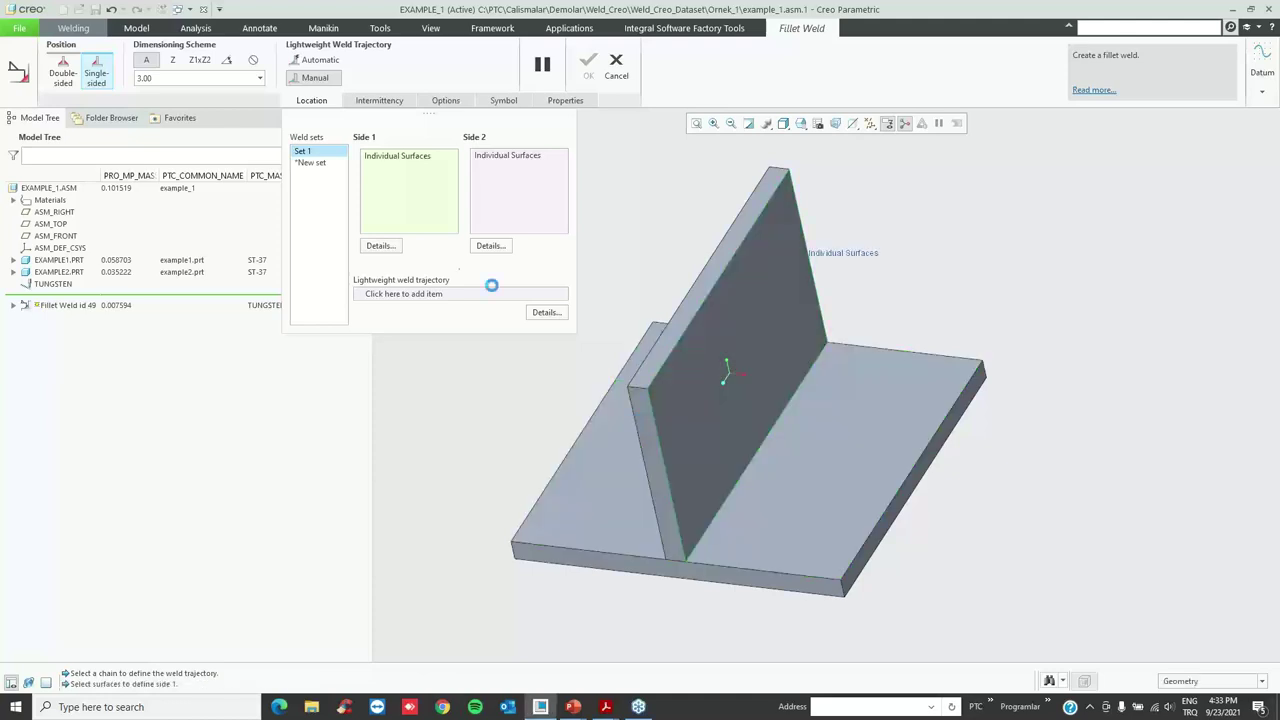
left_click(431, 294)
left_click(735, 501)
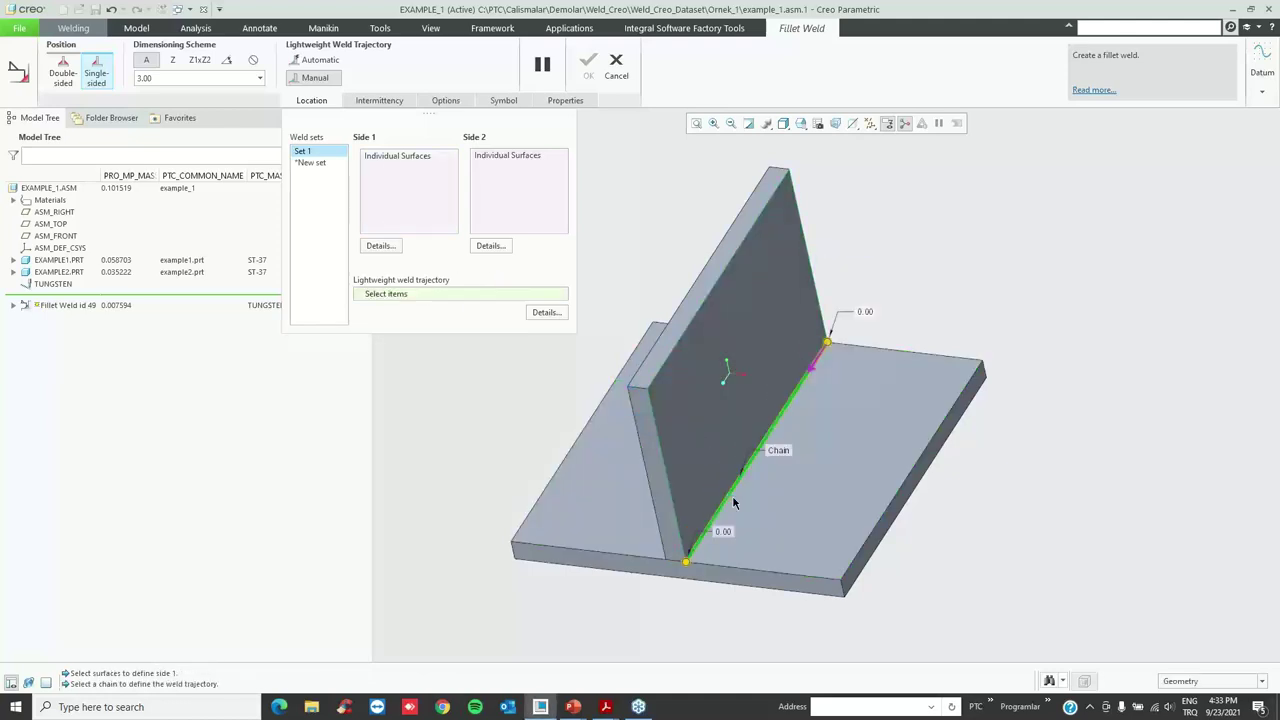
- Try an offset of -10 at the far end of the weld trajectory, reset it to 0, and accept the light fillet weld
left_click_drag(830, 352, 800, 384)
double_click(840, 351)
type("-10")
key("Return")
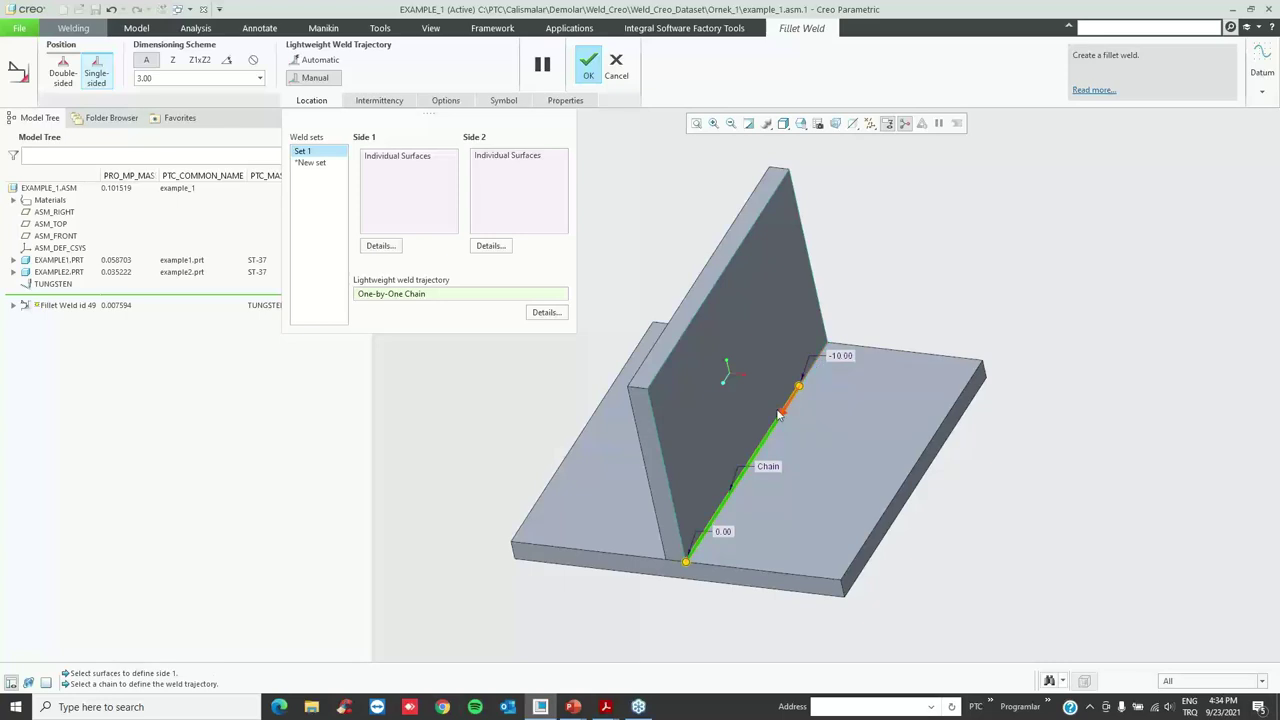
left_click(836, 360)
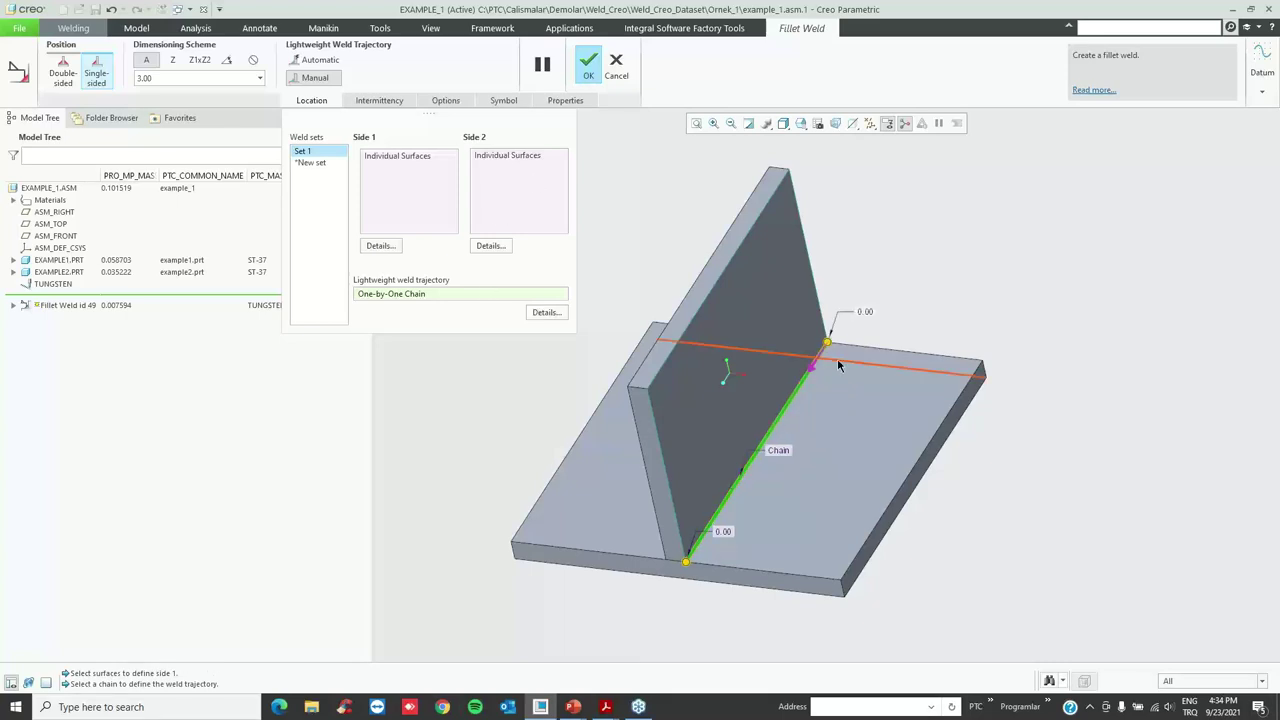
left_click(588, 76)
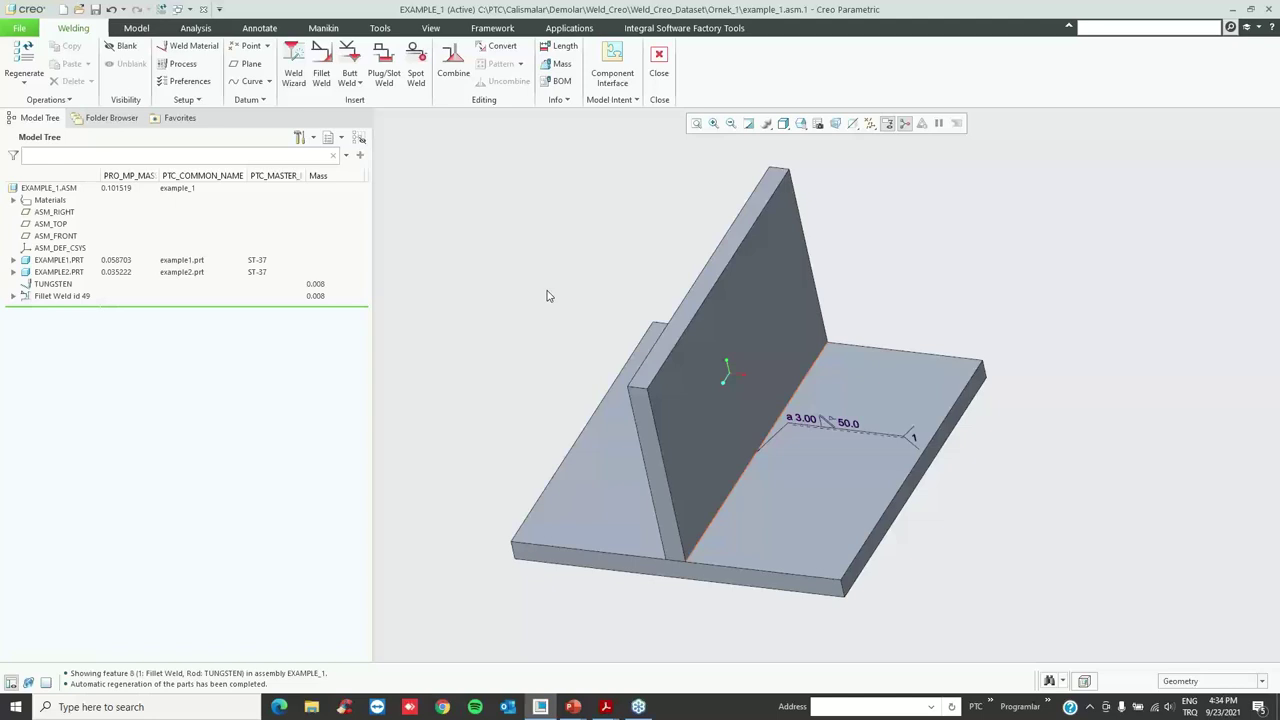
- Start a new drawing that takes its file name from the EXAMPLE_1 assembly
left_click(63, 9)
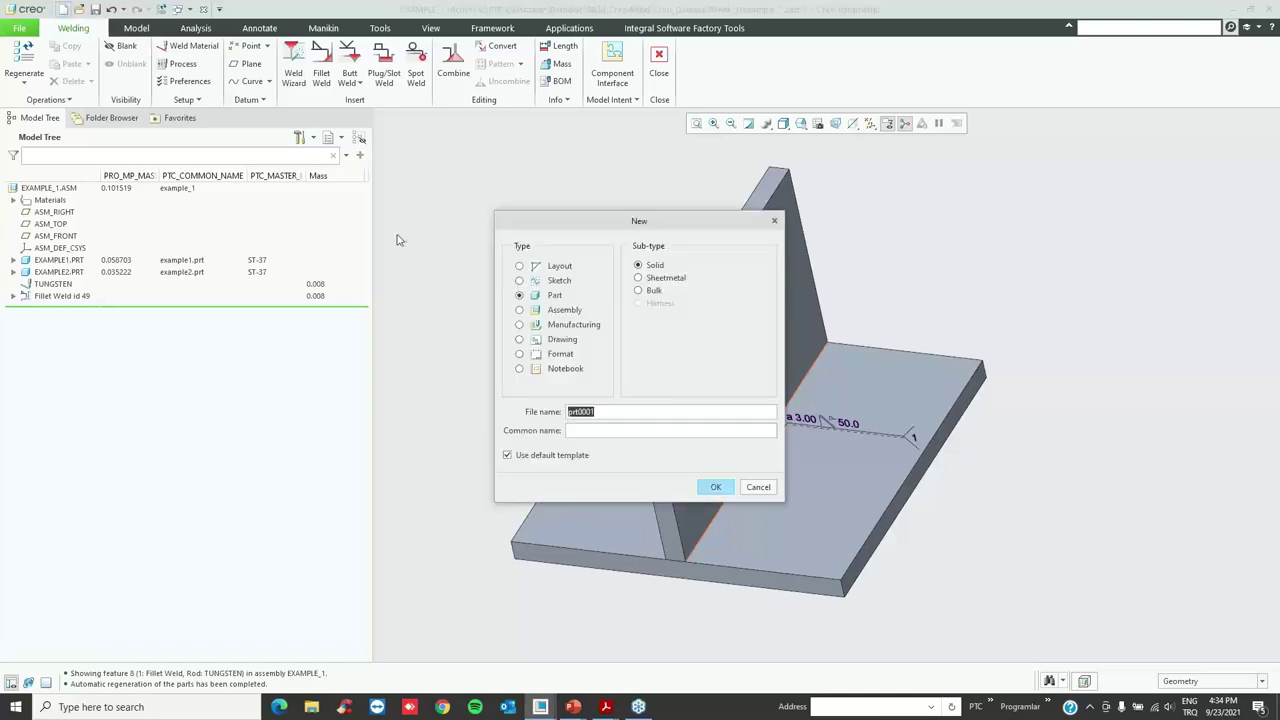
left_click(555, 341)
left_click(566, 476)
left_click(712, 506)
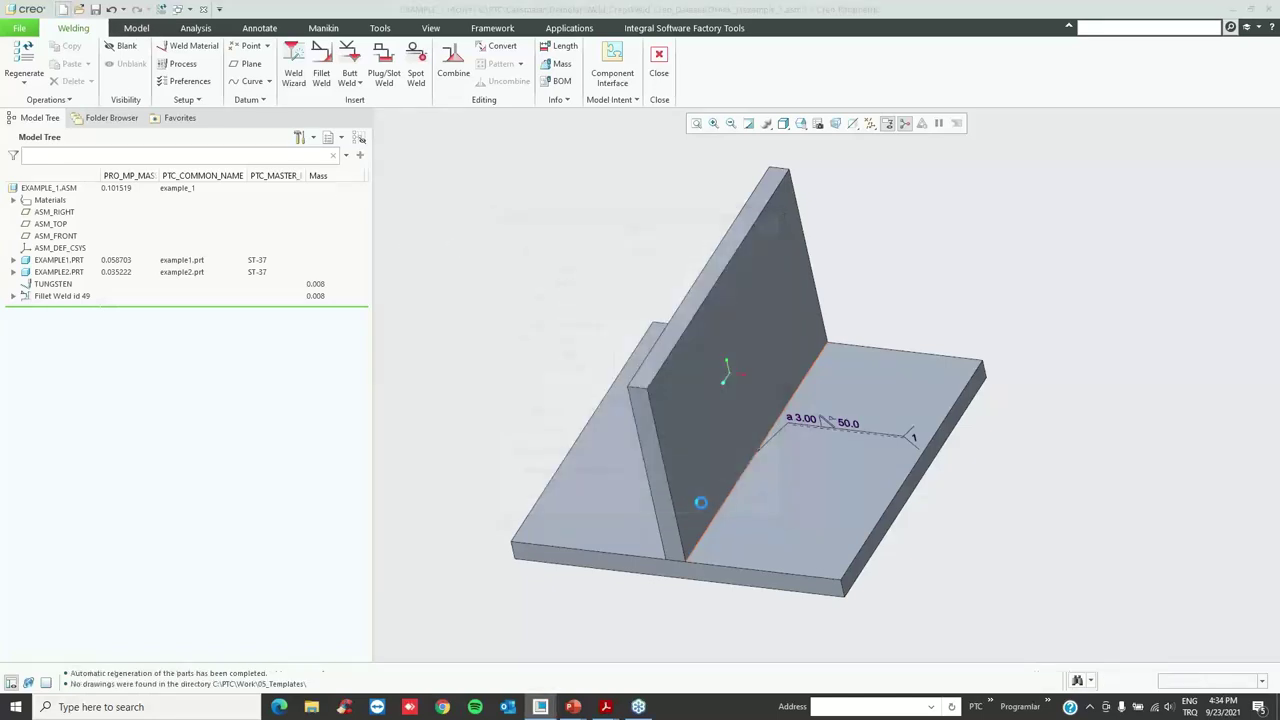
- Create the drawing as Empty with format, using a3_yatay.frm from the working directory
left_click(614, 303)
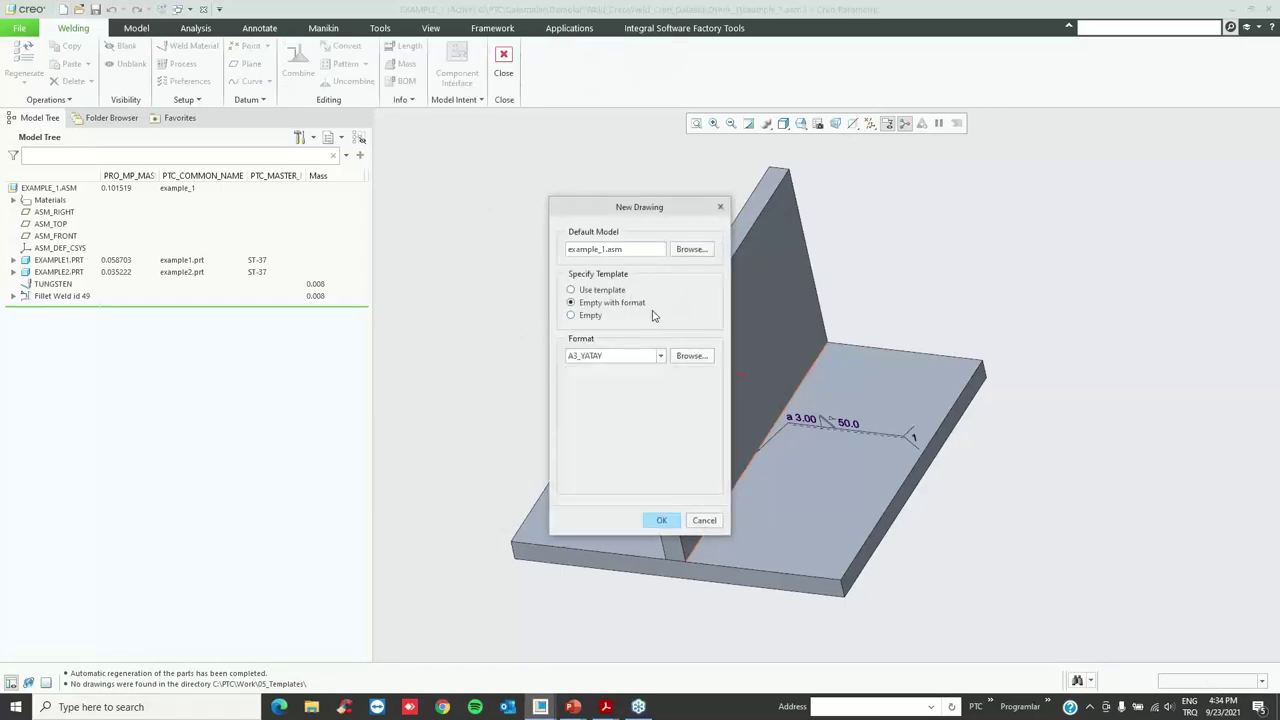
left_click(683, 356)
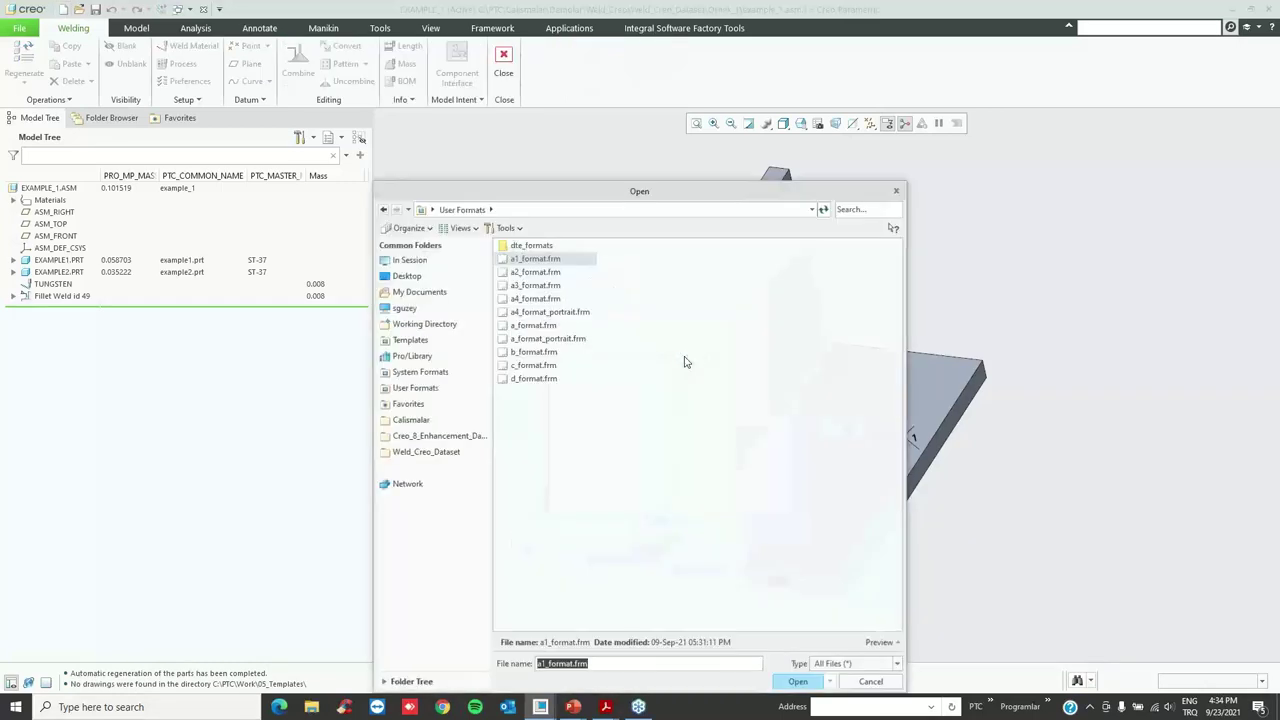
left_click(448, 324)
double_click(551, 248)
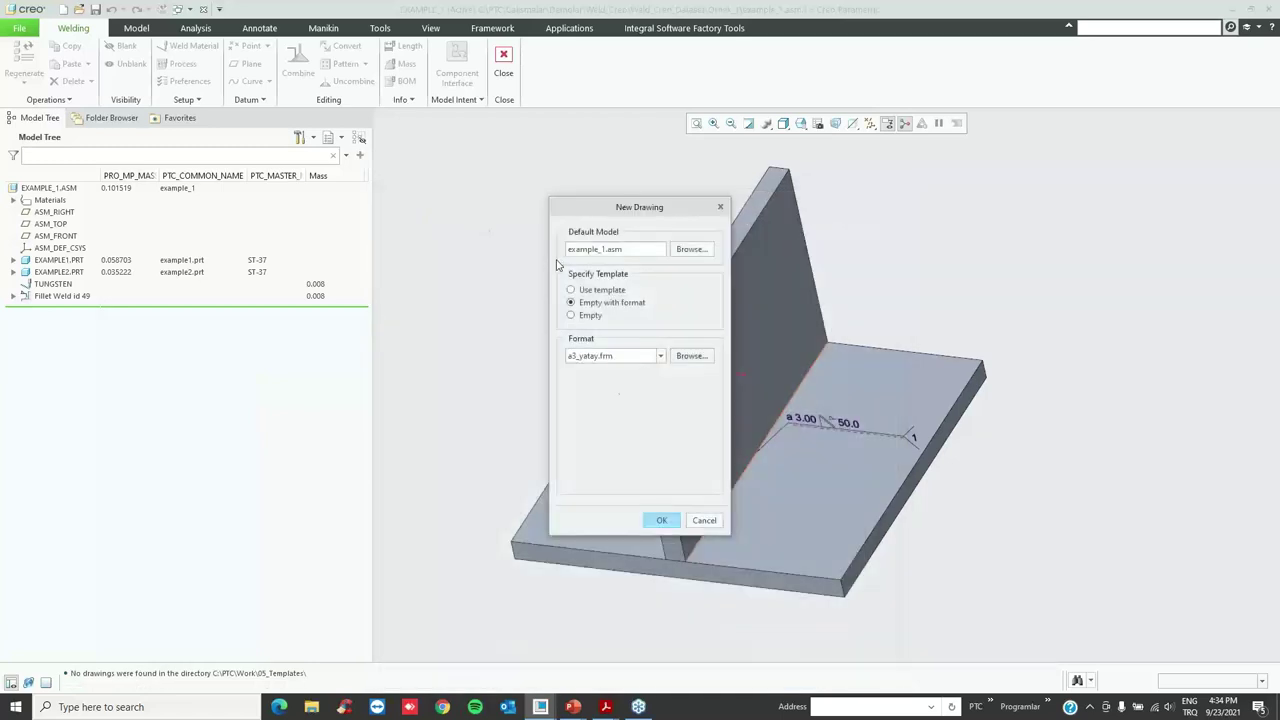
left_click(664, 521)
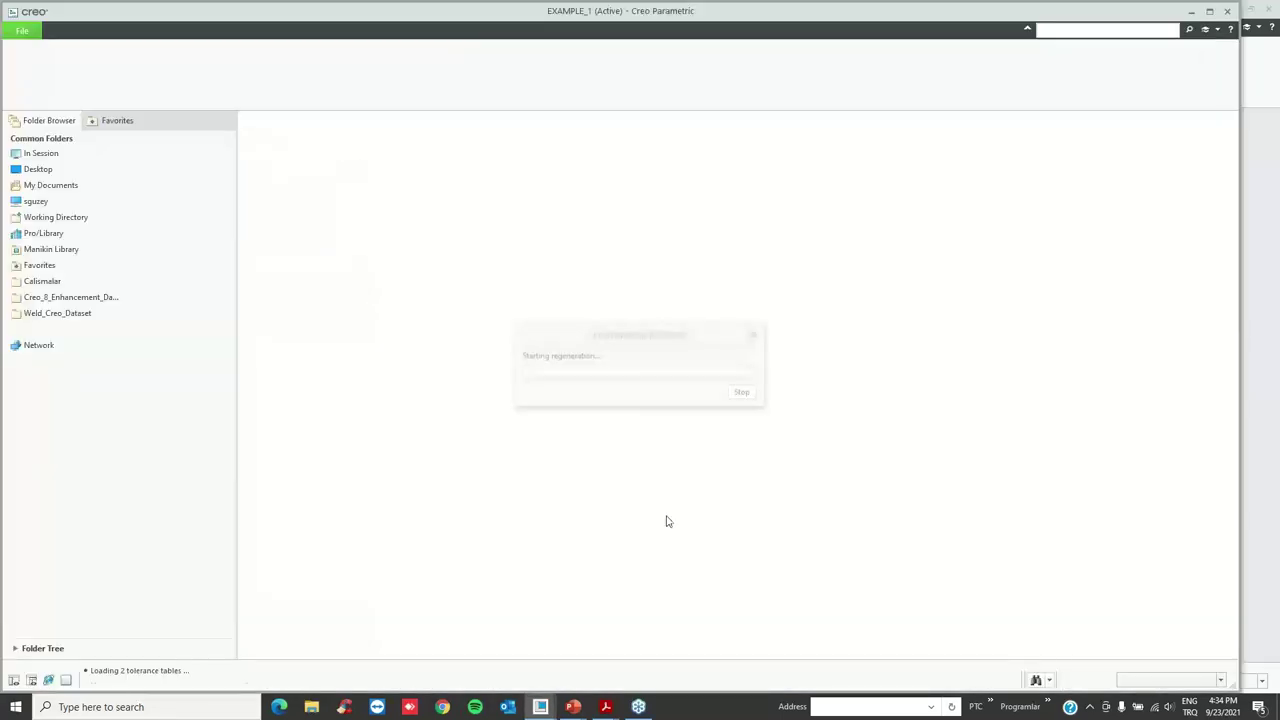
- Accept the default text for all prompted format parameters, including TARIH and REVISION
key("Return")
key("Return")
key("Return")
key("Return")
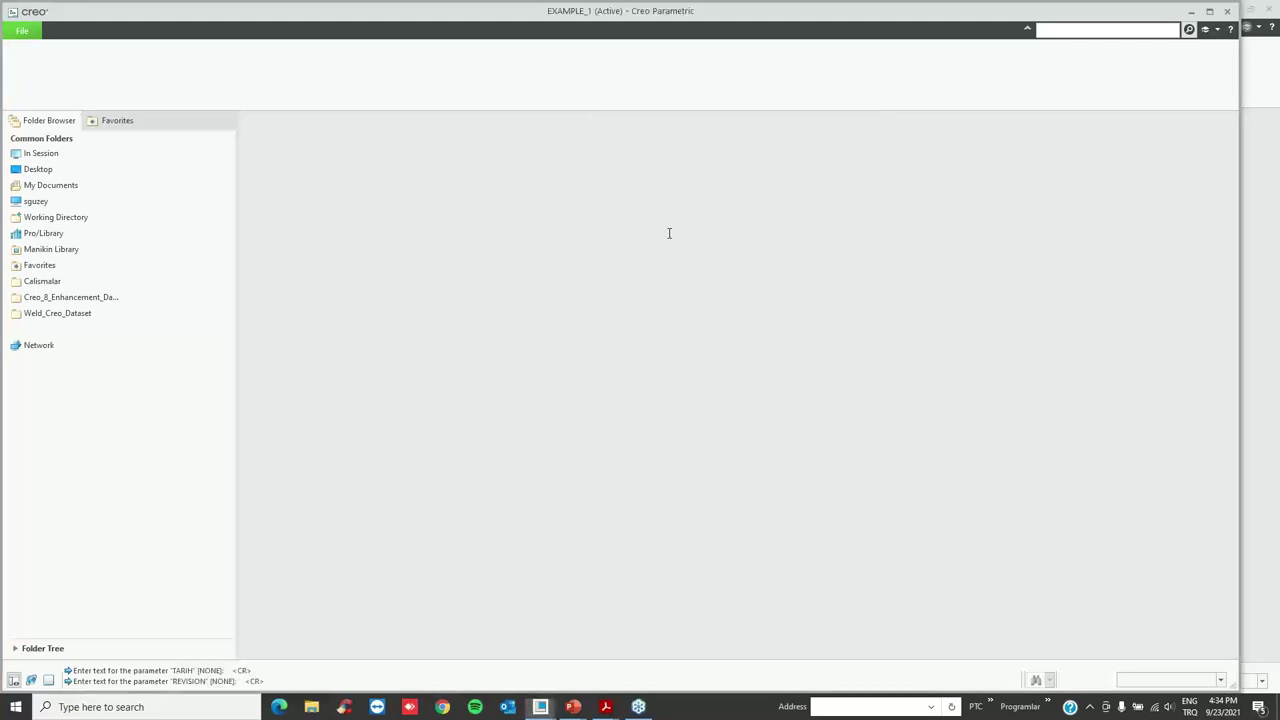
key("Return")
key("Return")
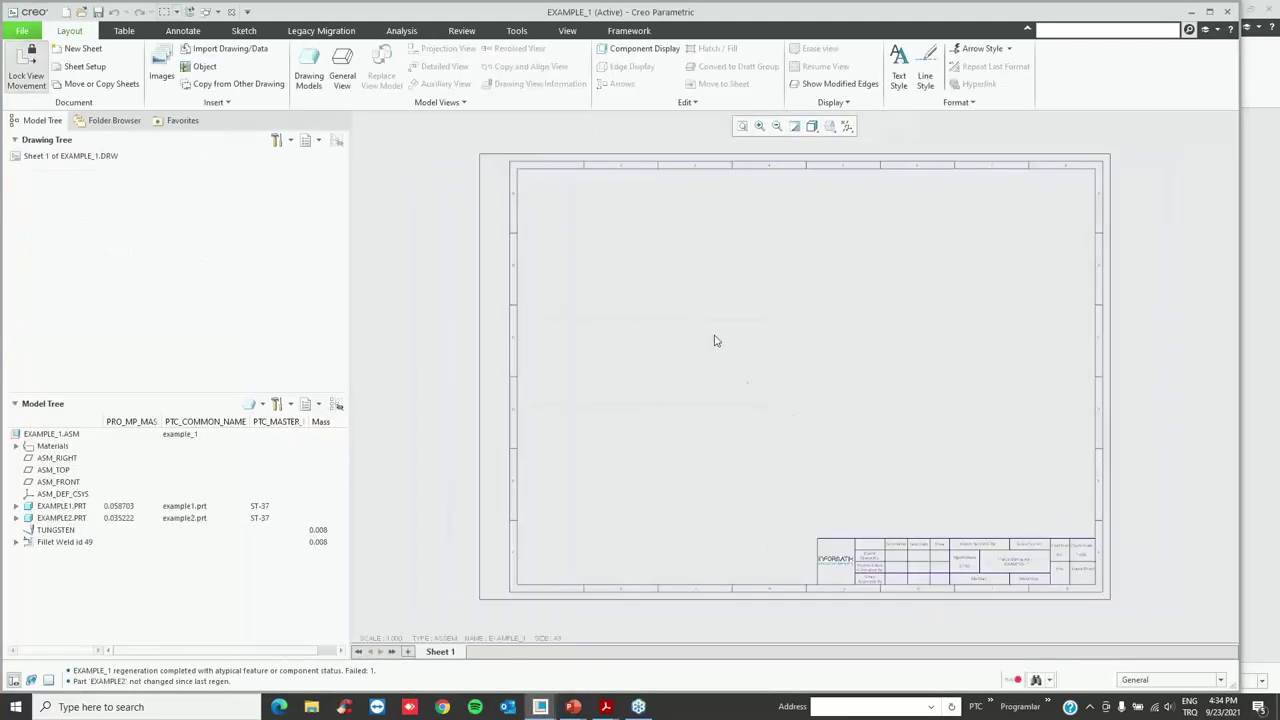
- Place a general view with no combined state on the sheet and orient it to FRONT
right_click(652, 315)
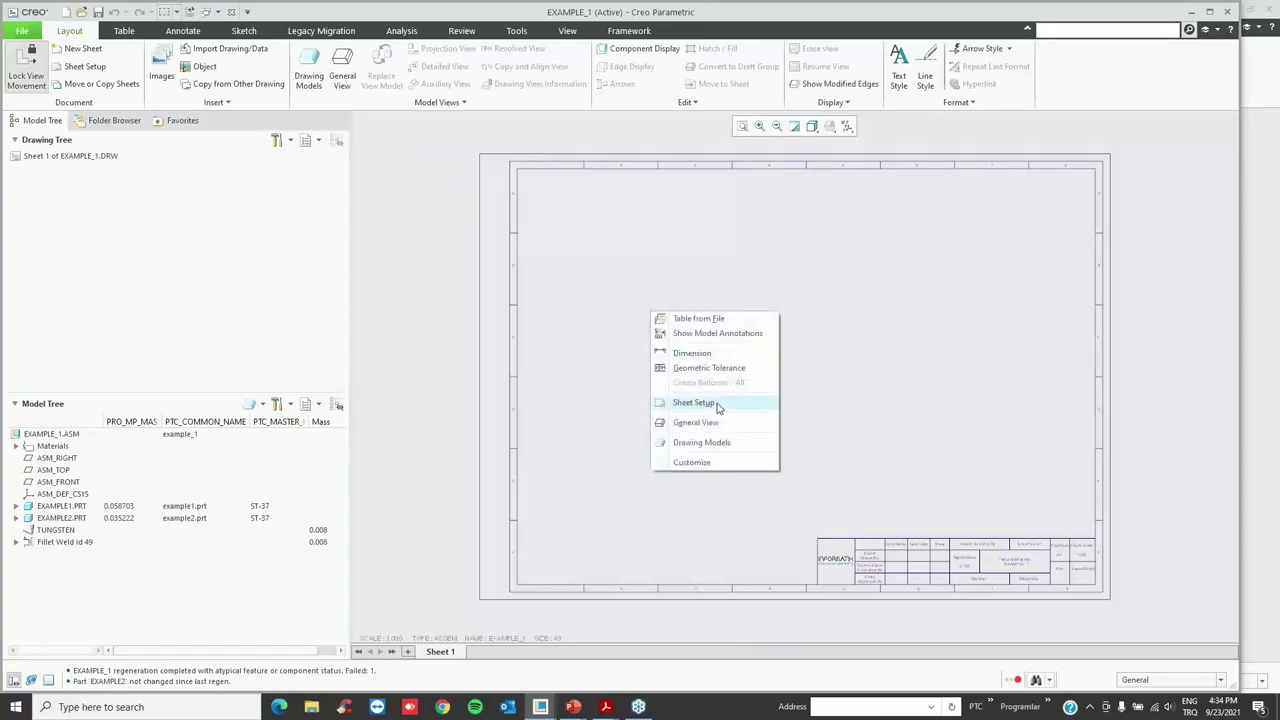
left_click(697, 426)
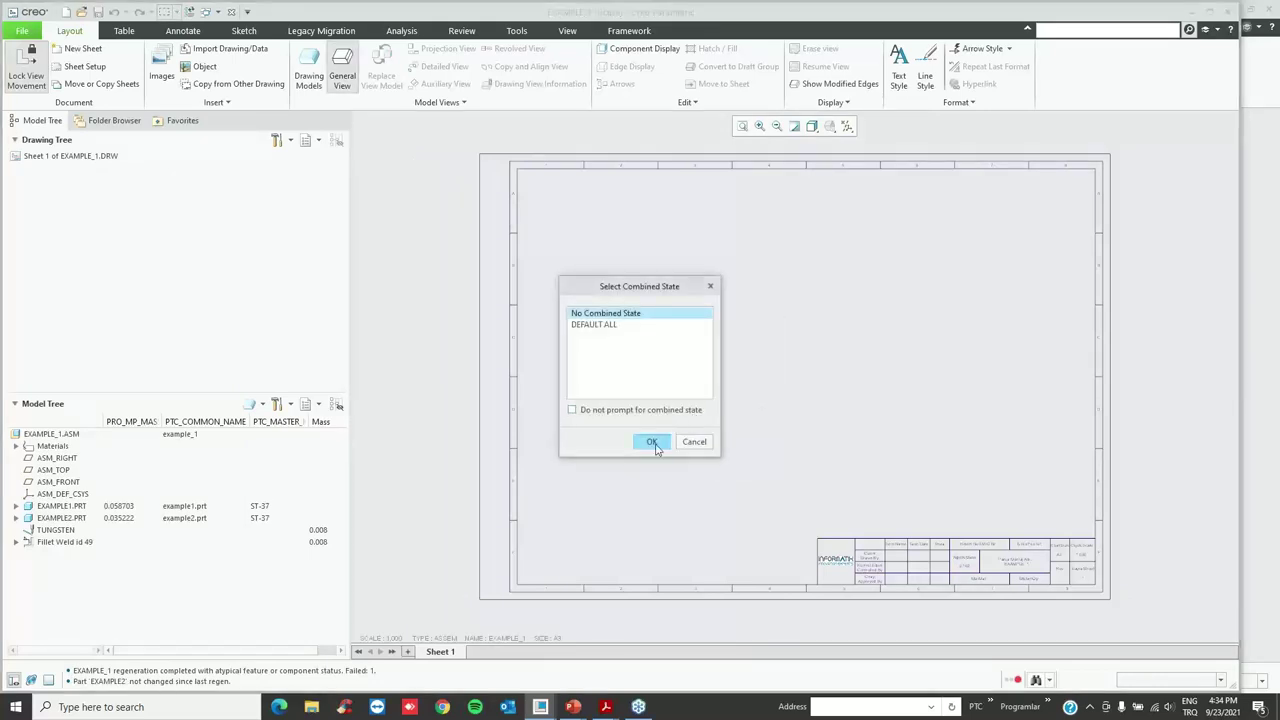
left_click(651, 441)
left_click(644, 384)
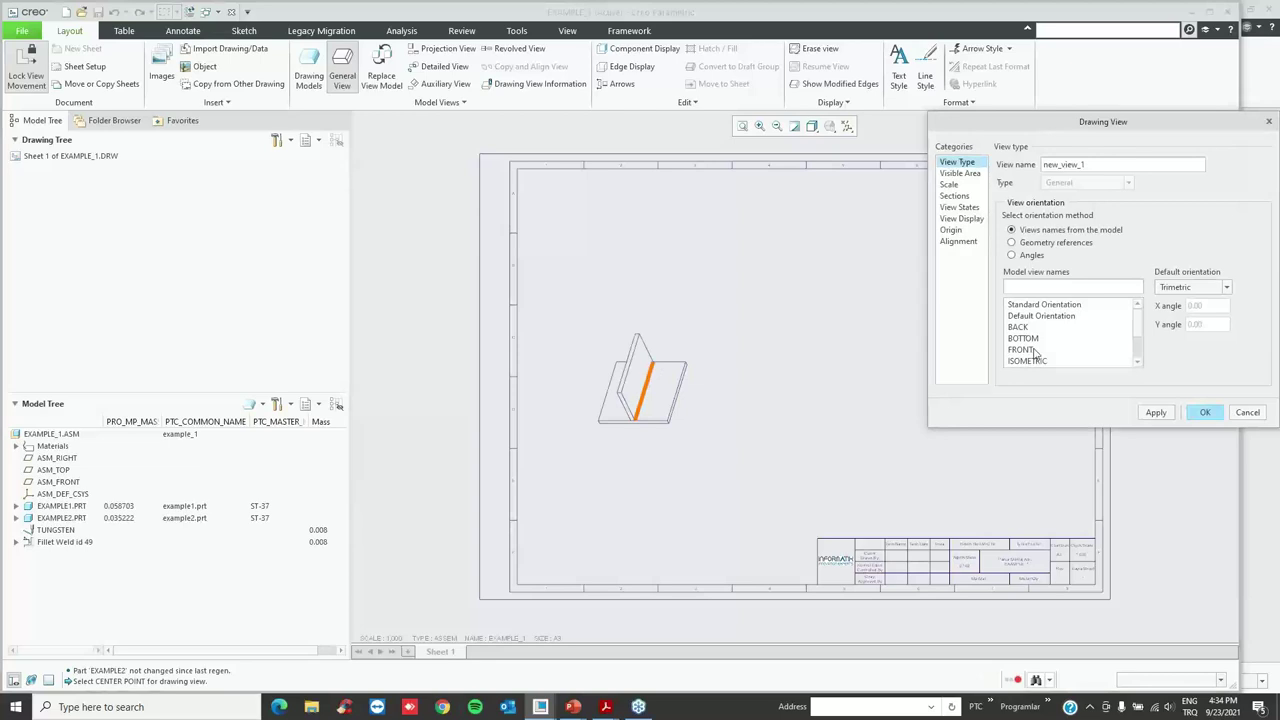
left_click(1027, 350)
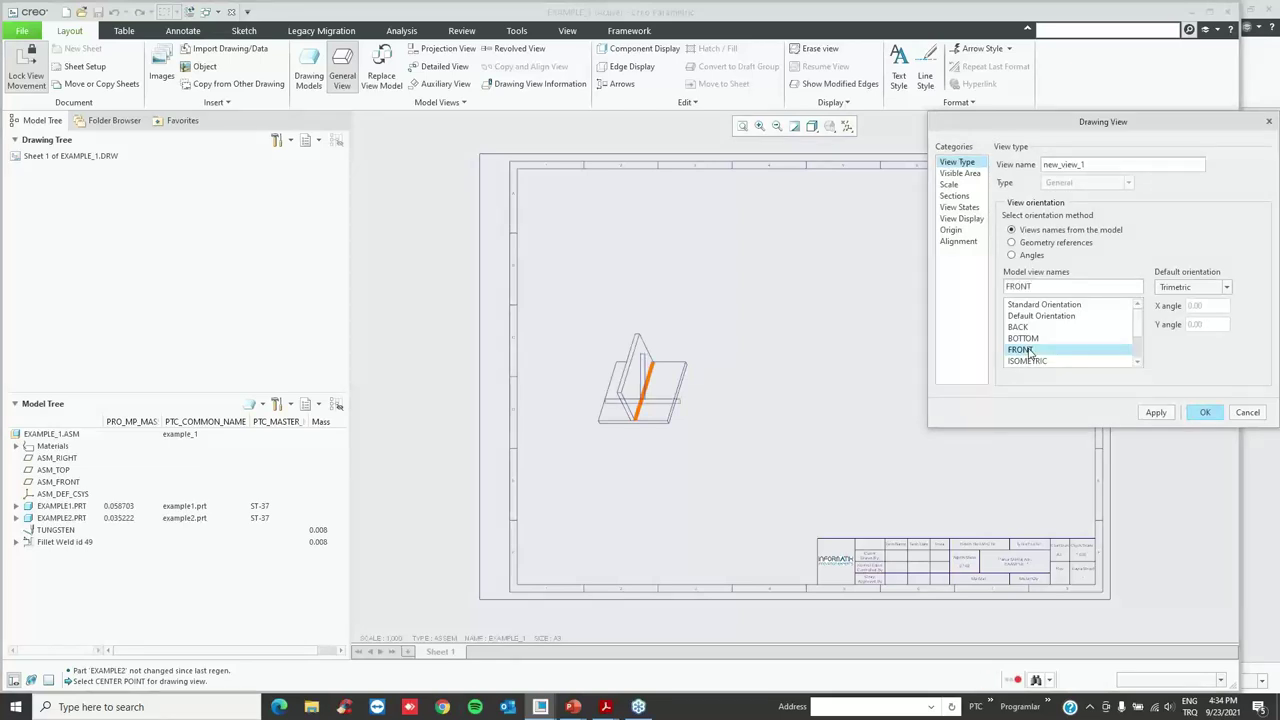
left_click(1156, 412)
left_click(1205, 412)
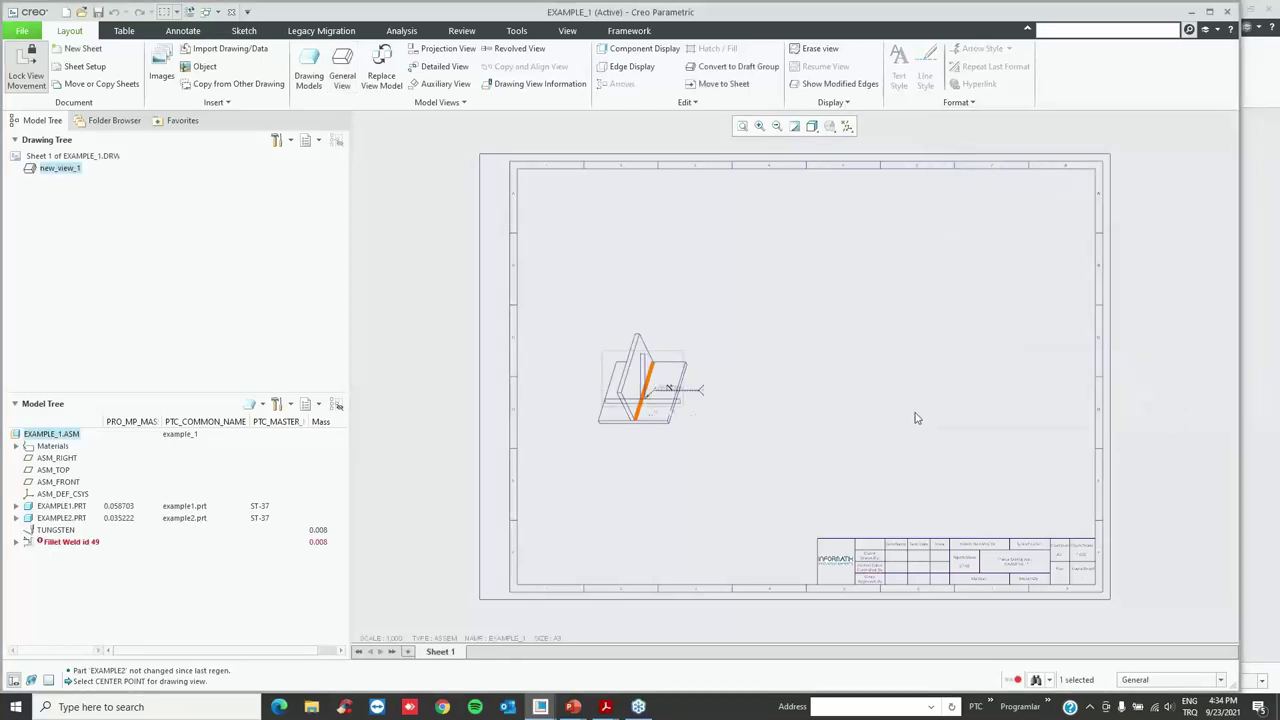
left_click(446, 48)
left_click(651, 283)
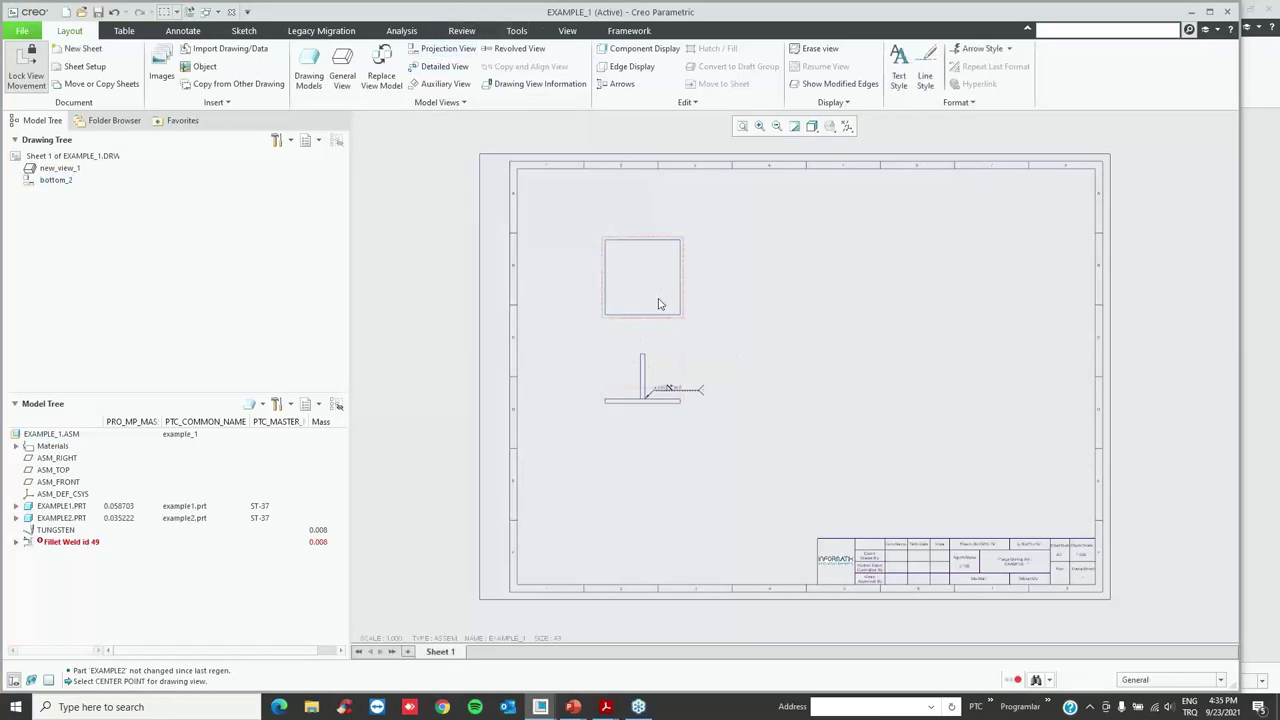
key("Delete")
left_click(446, 48)
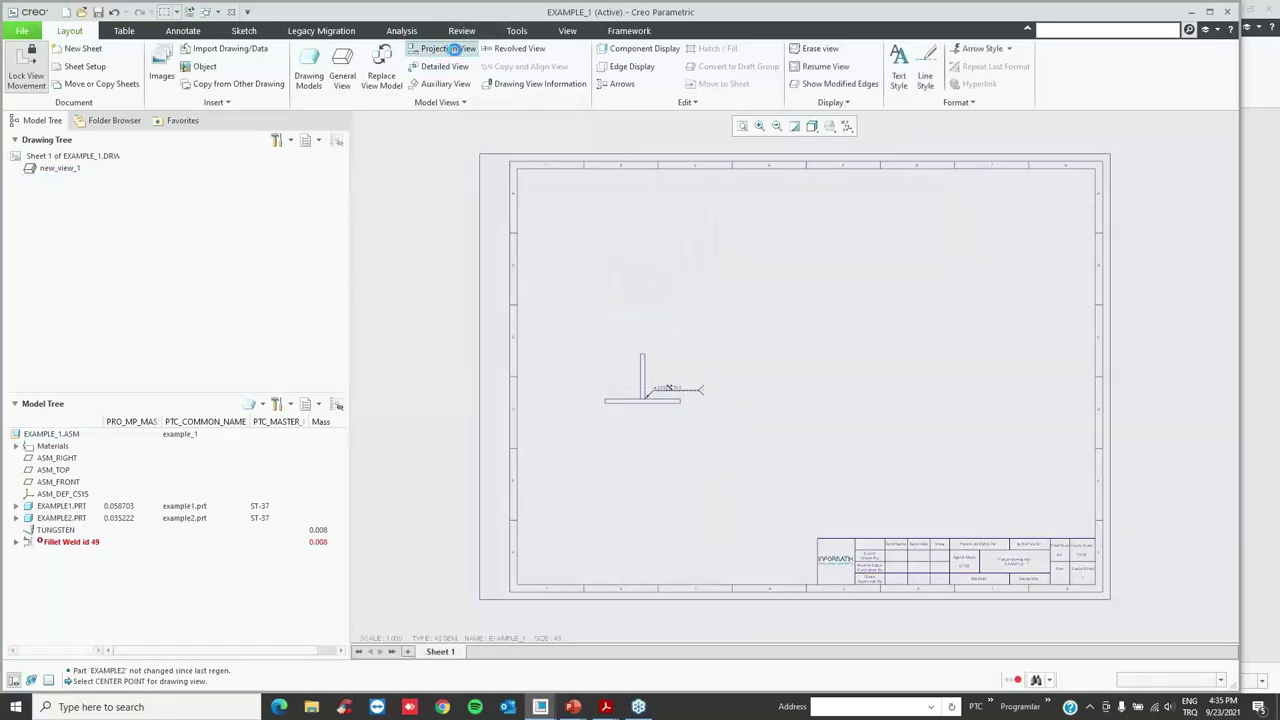
left_click(643, 331)
left_click(677, 317)
key("Delete")
left_click(446, 48)
left_click(655, 405)
left_click(660, 378)
key("Delete")
- Place a projection view directly below the front view to show the weld from the top
left_click(446, 48)
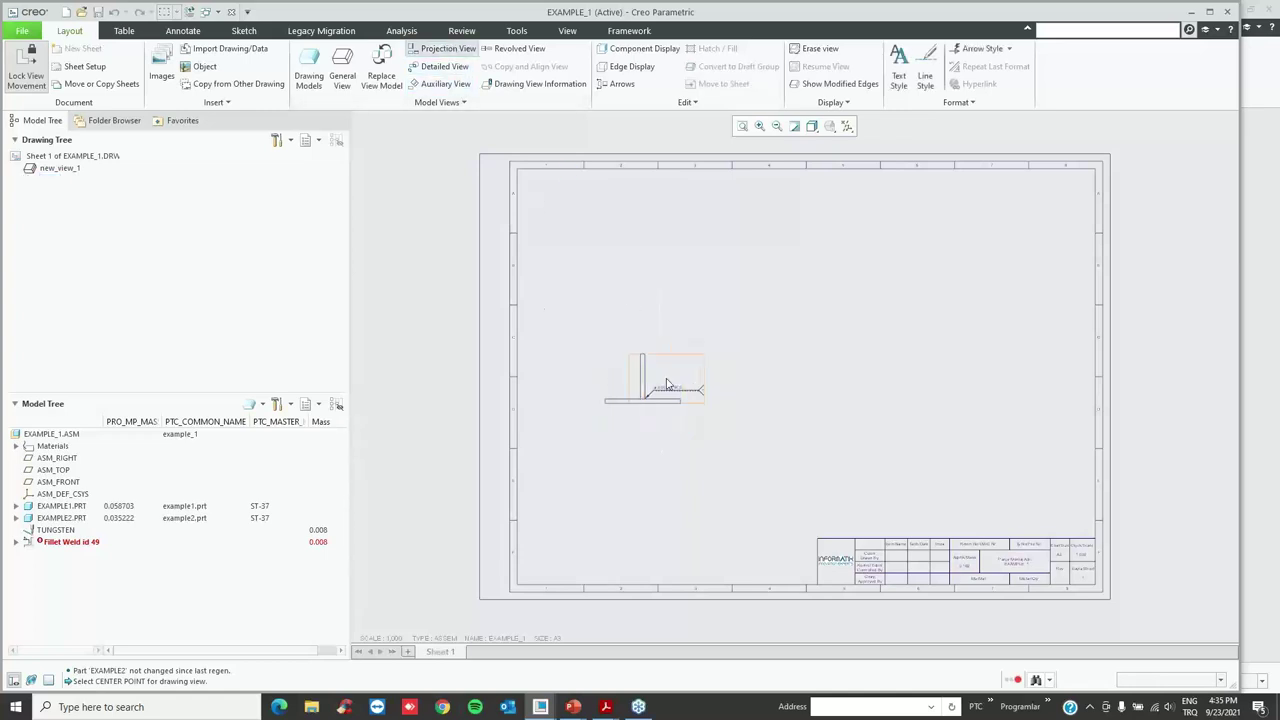
left_click(668, 497)
left_click(787, 426)
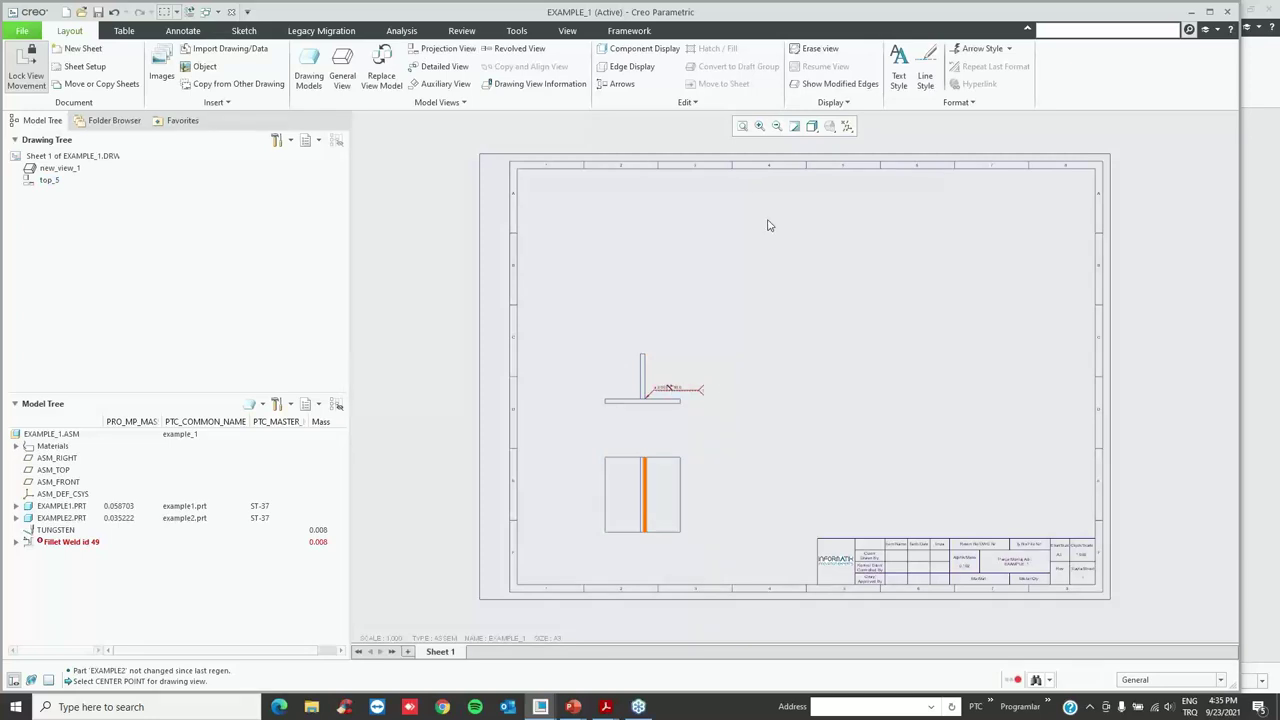
- Add a general view with no combined state in the sheet's upper right area and orient it to ISOMETRIC
right_click(855, 268)
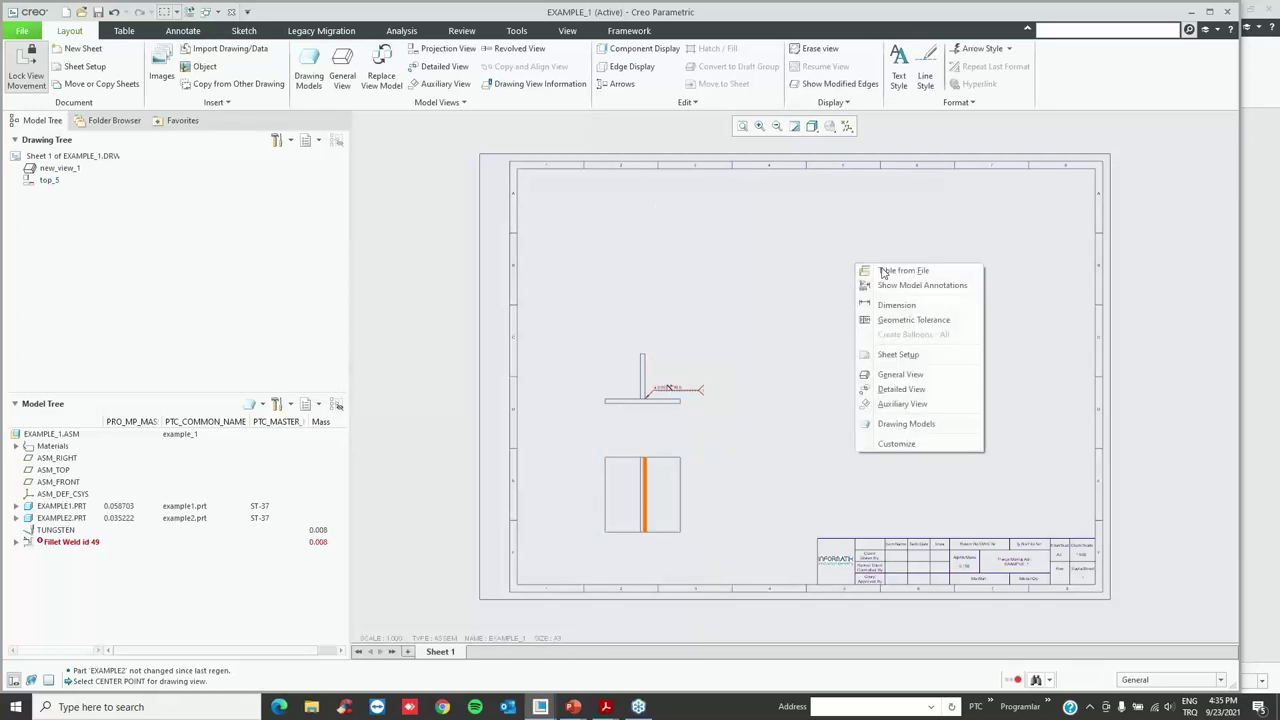
left_click(900, 374)
key("Return")
left_click(945, 316)
left_click(1027, 362)
left_click(1157, 412)
left_click(1205, 412)
left_click(848, 355)
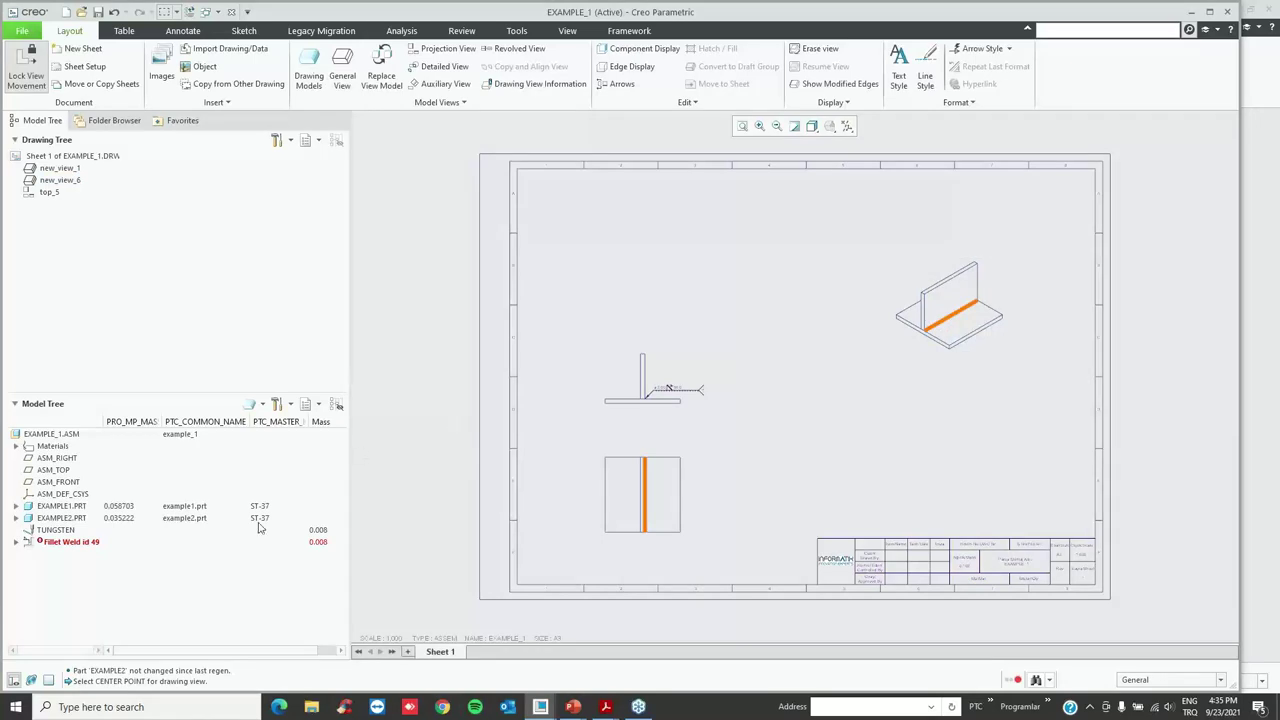
- Check the EXAMPLE_1 assembly window and return to its drawing
left_click(205, 11)
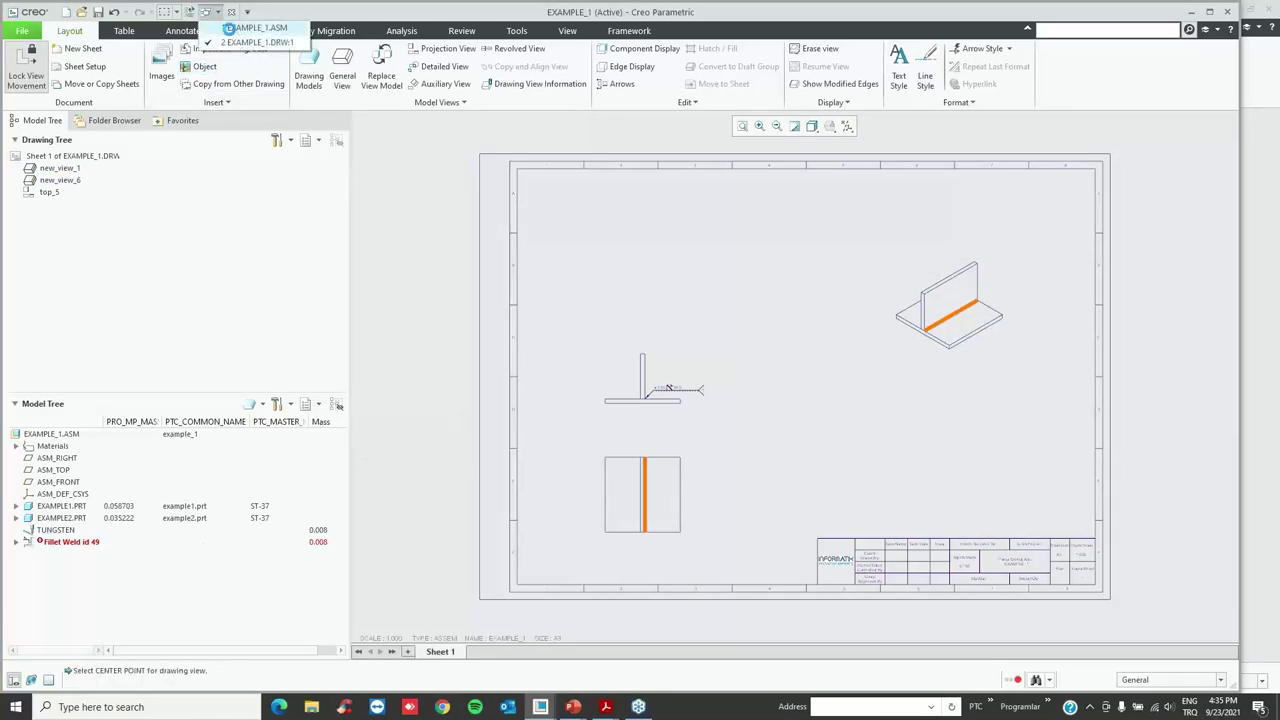
left_click(250, 42)
left_click(180, 10)
left_click(196, 39)
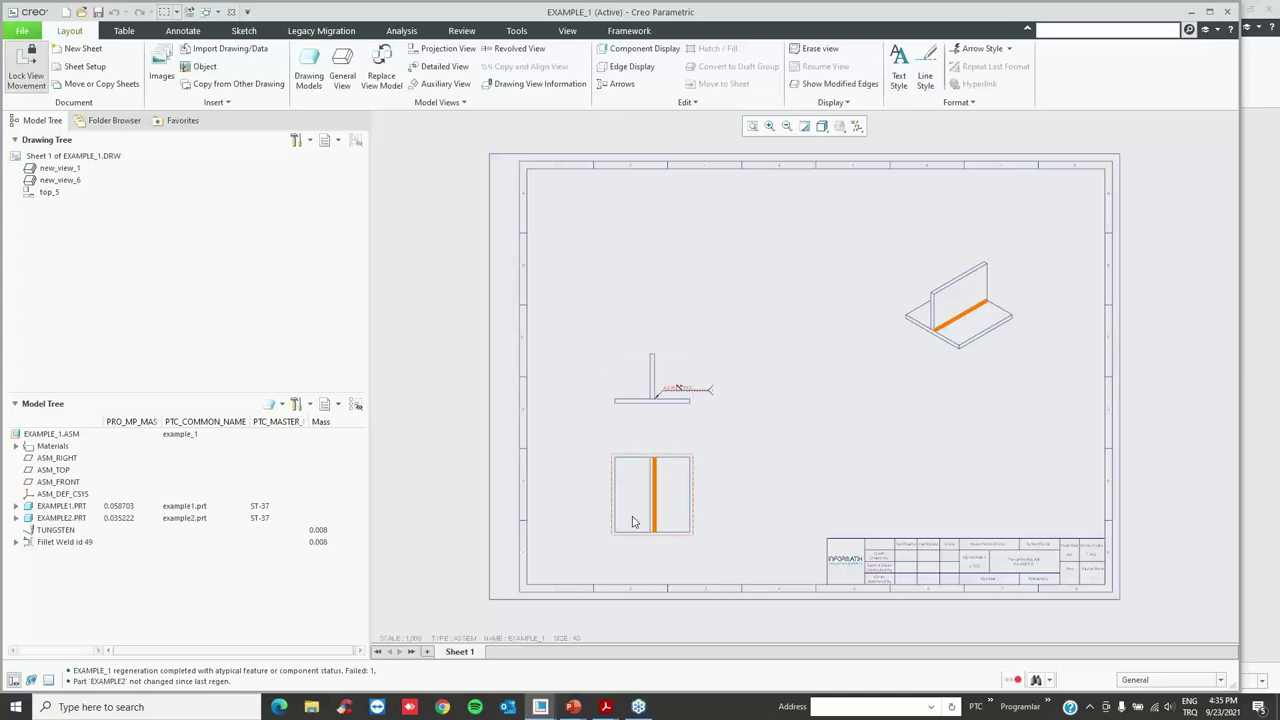
- Find the weld options in the drawing's detail options, set weld_light_xsec to solid_based, and close the drawing properties
left_click(21, 30)
mouse_move(58, 228)
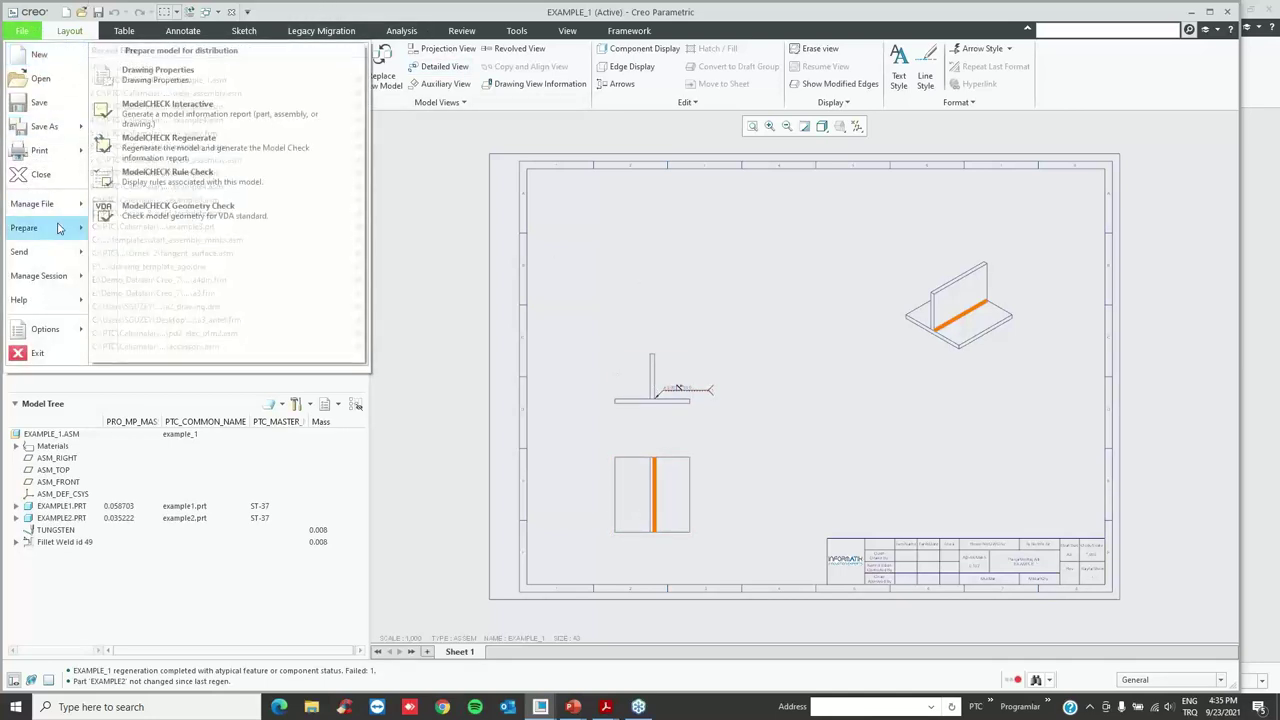
left_click(162, 84)
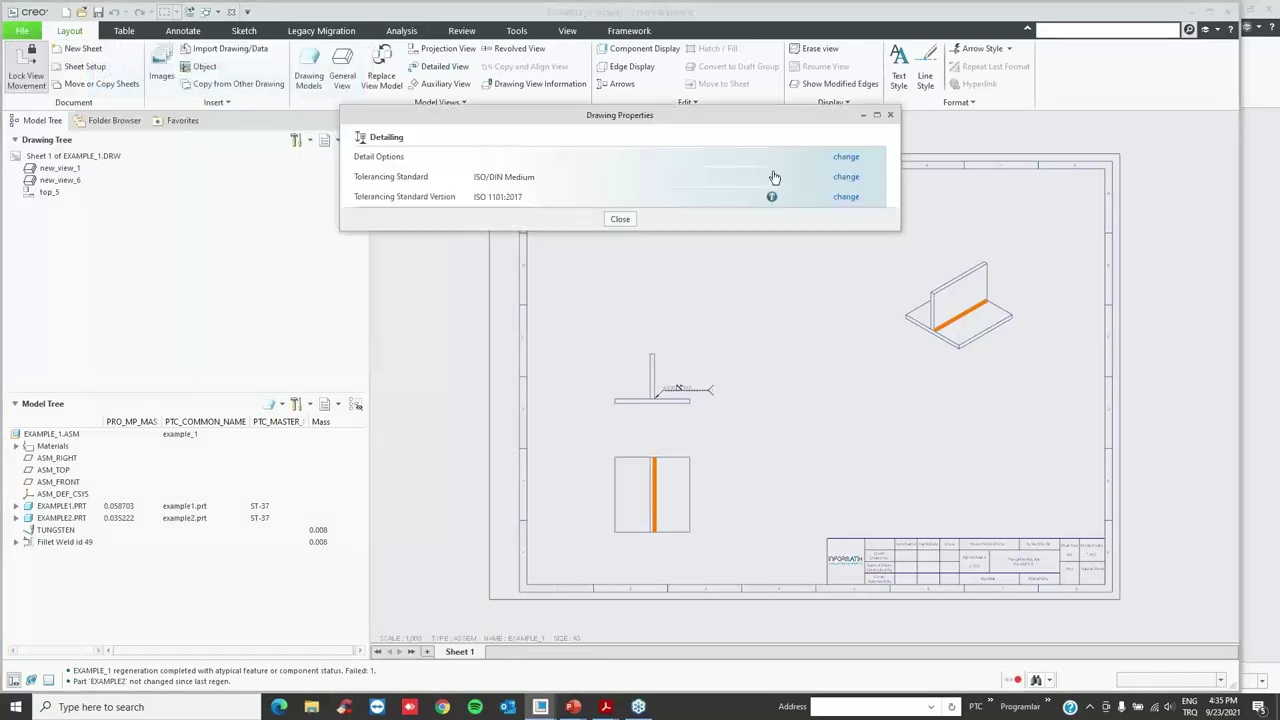
left_click(412, 558)
type("weld")
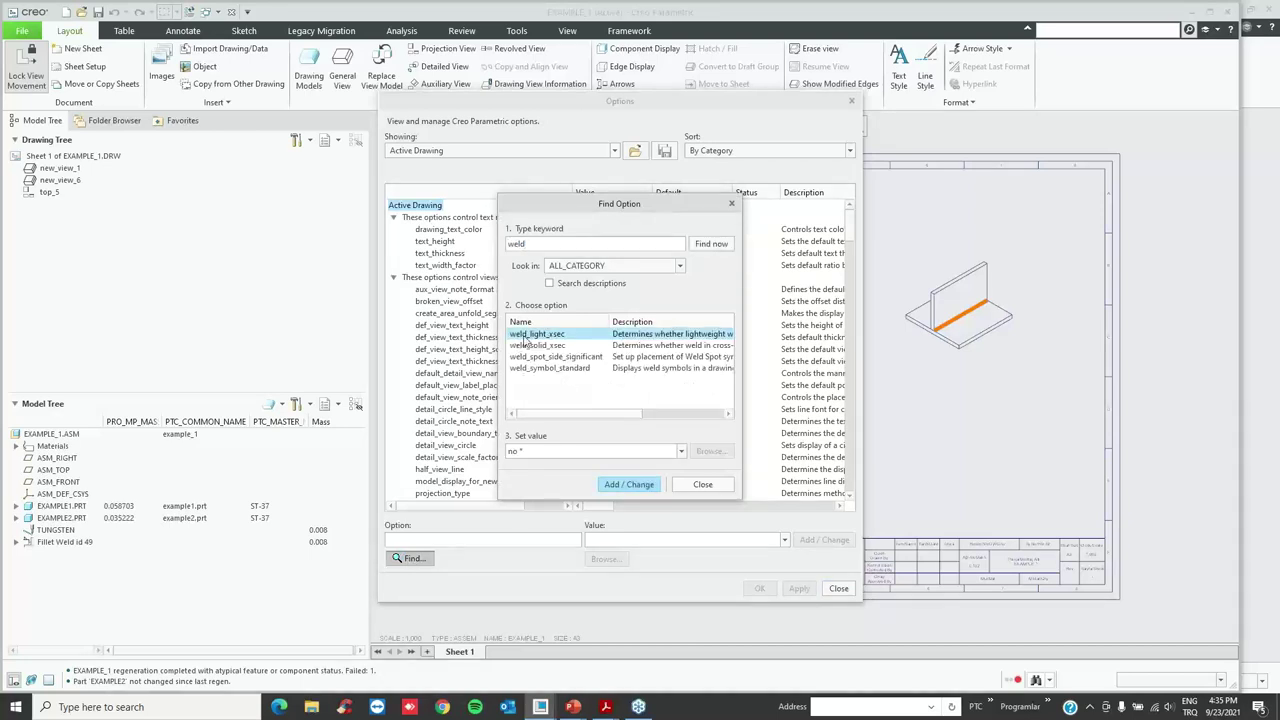
left_click(681, 451)
left_click(652, 480)
left_click(643, 489)
left_click(690, 482)
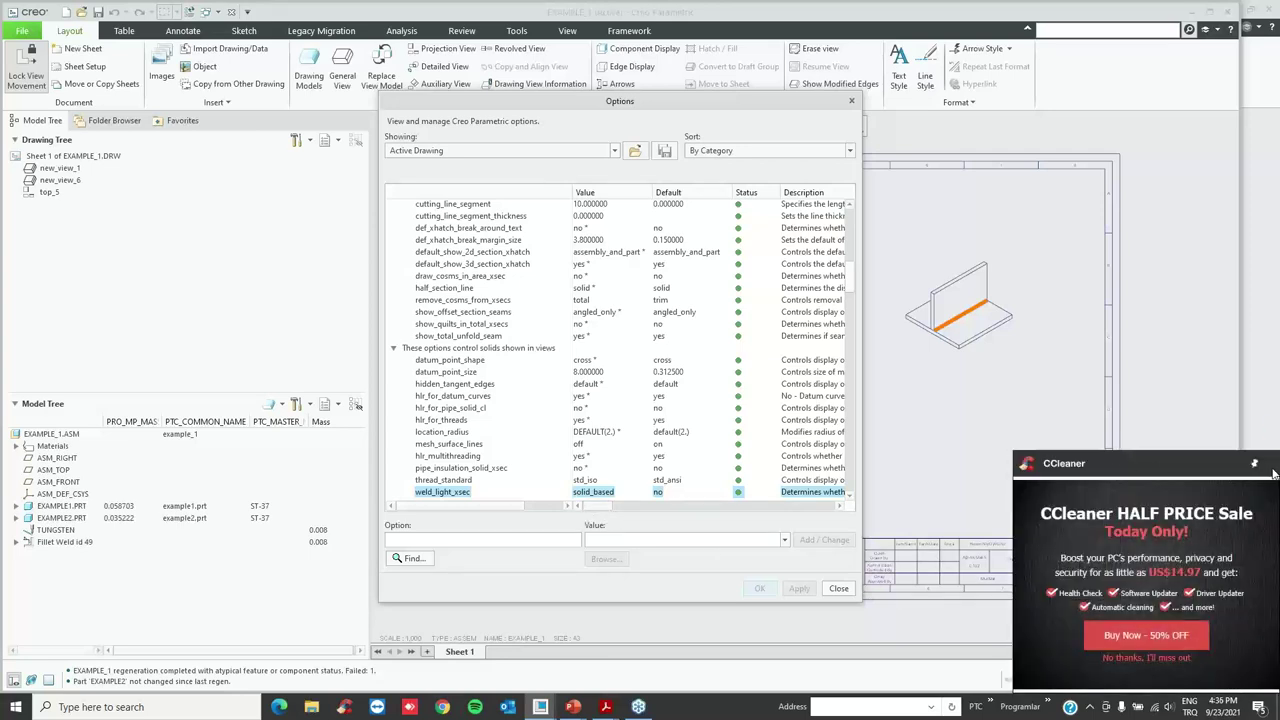
left_click(1162, 657)
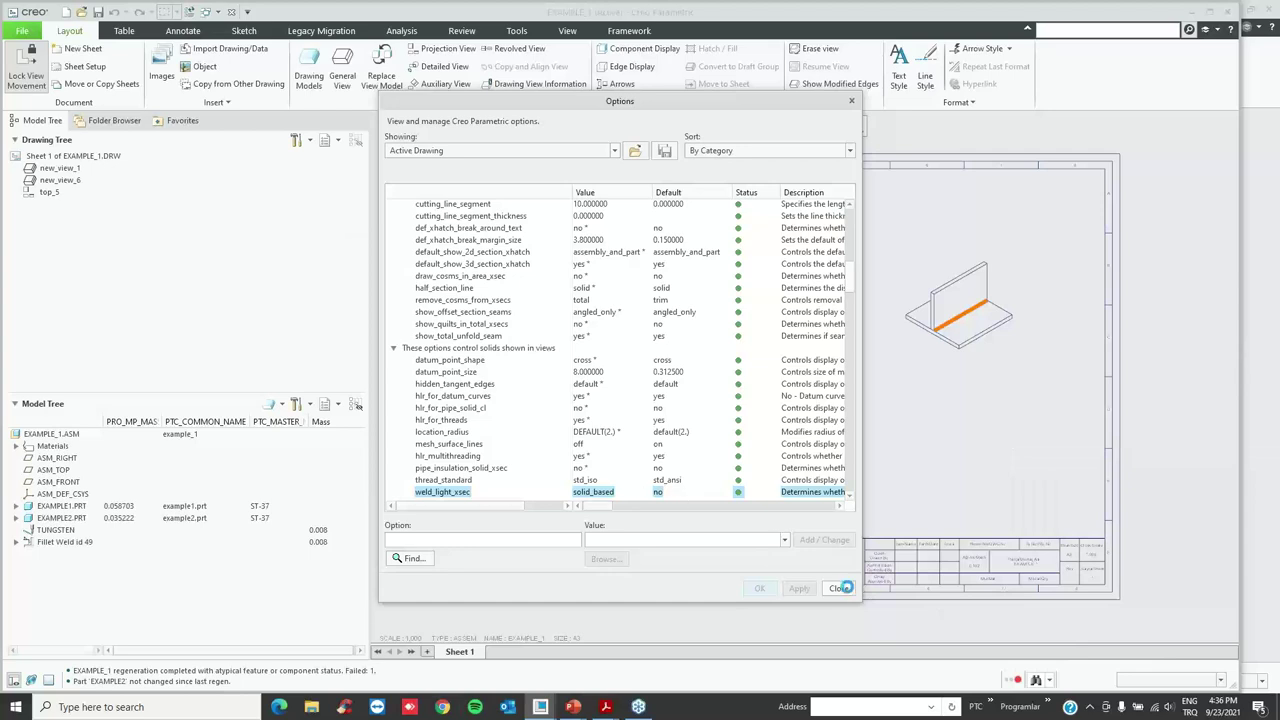
left_click(621, 219)
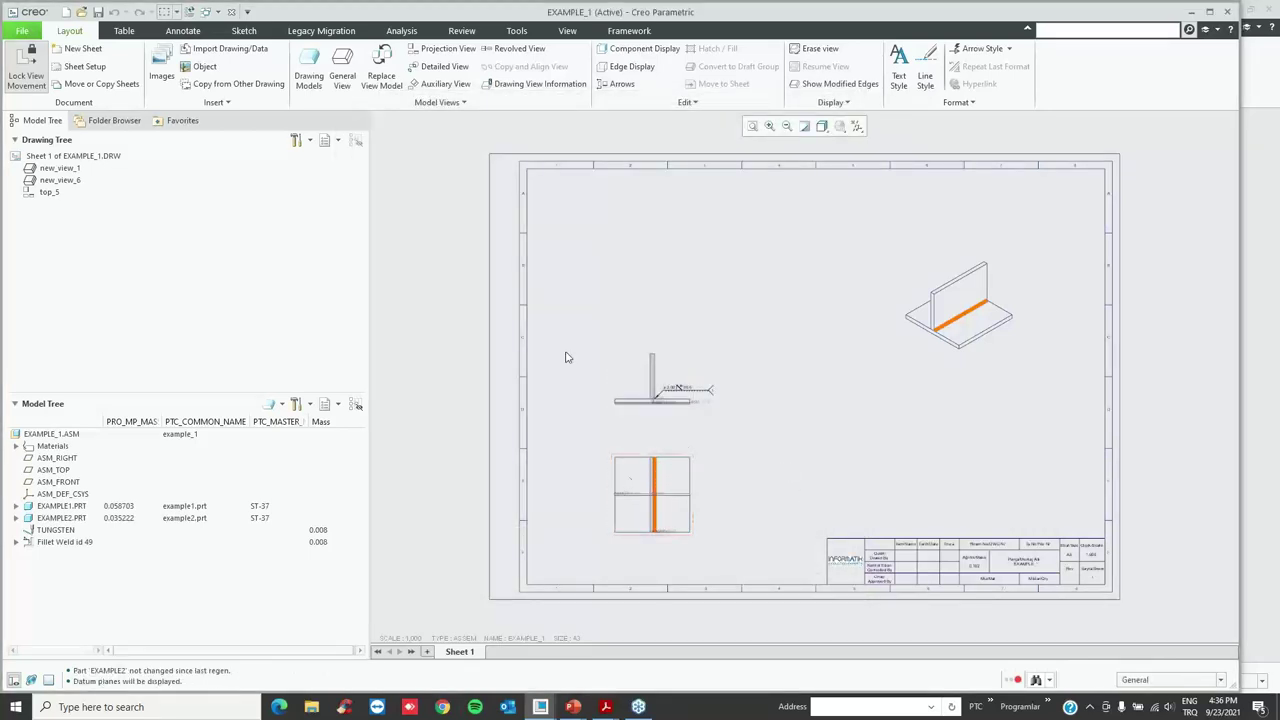
- Add a full 2D cross-section named A to the front view, cutting through the ASM_FRONT plane
scroll(580, 378, "up", 1)
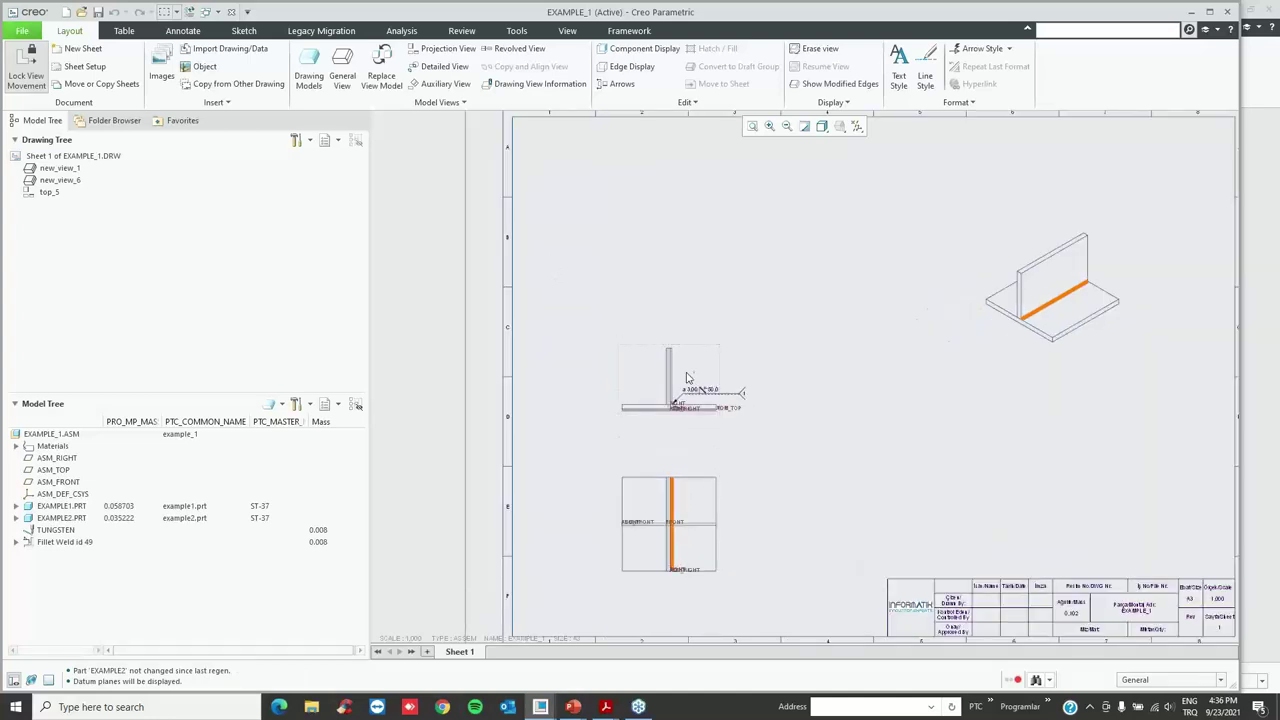
left_click(966, 198)
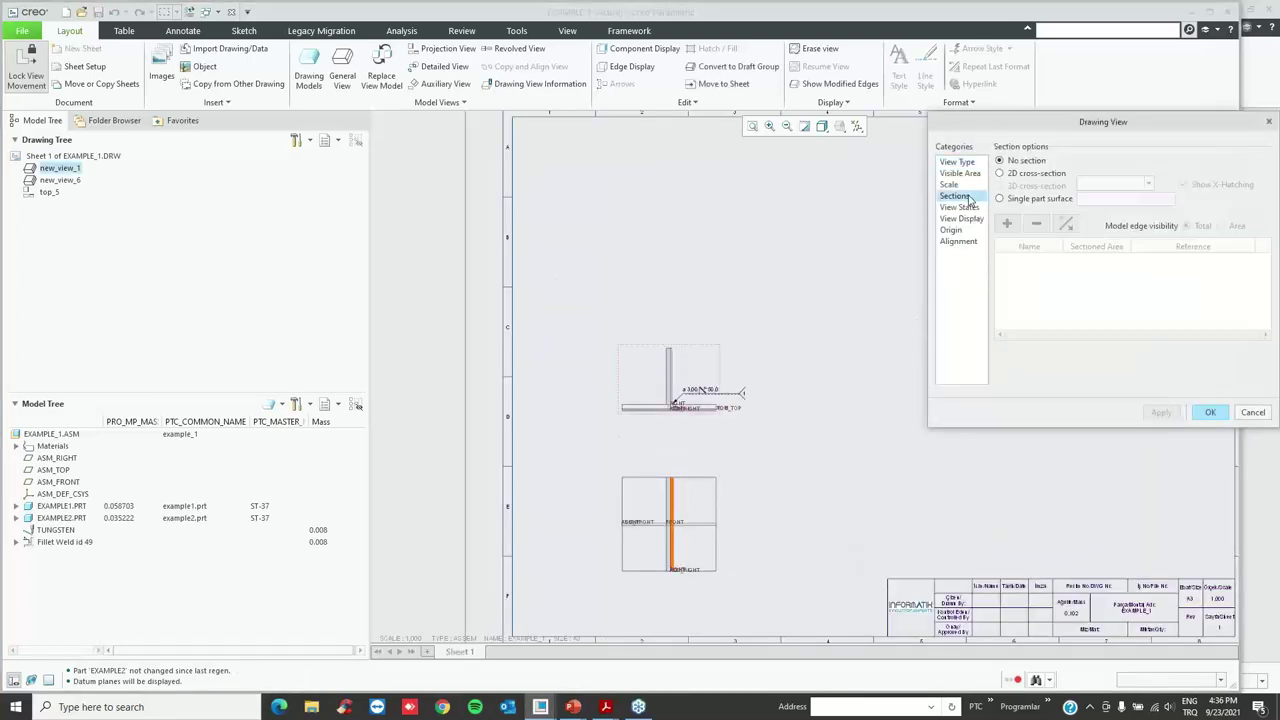
left_click(1020, 174)
left_click(1007, 223)
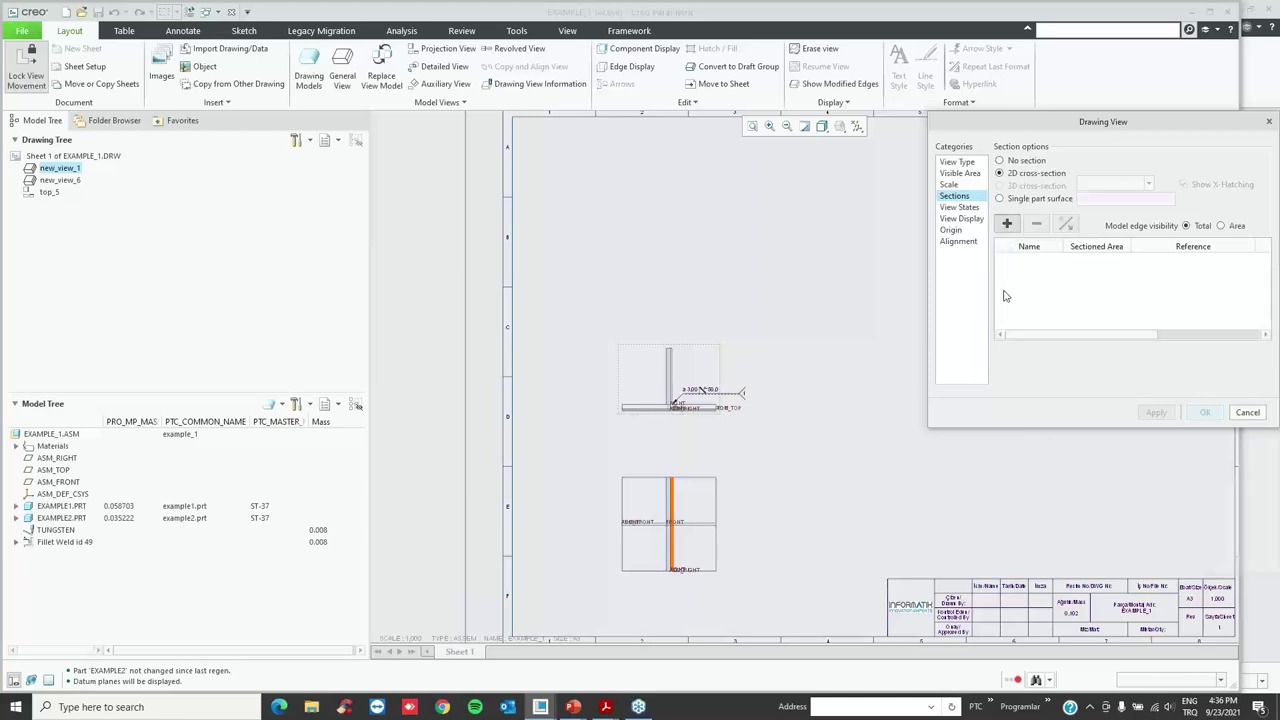
left_click(1229, 555)
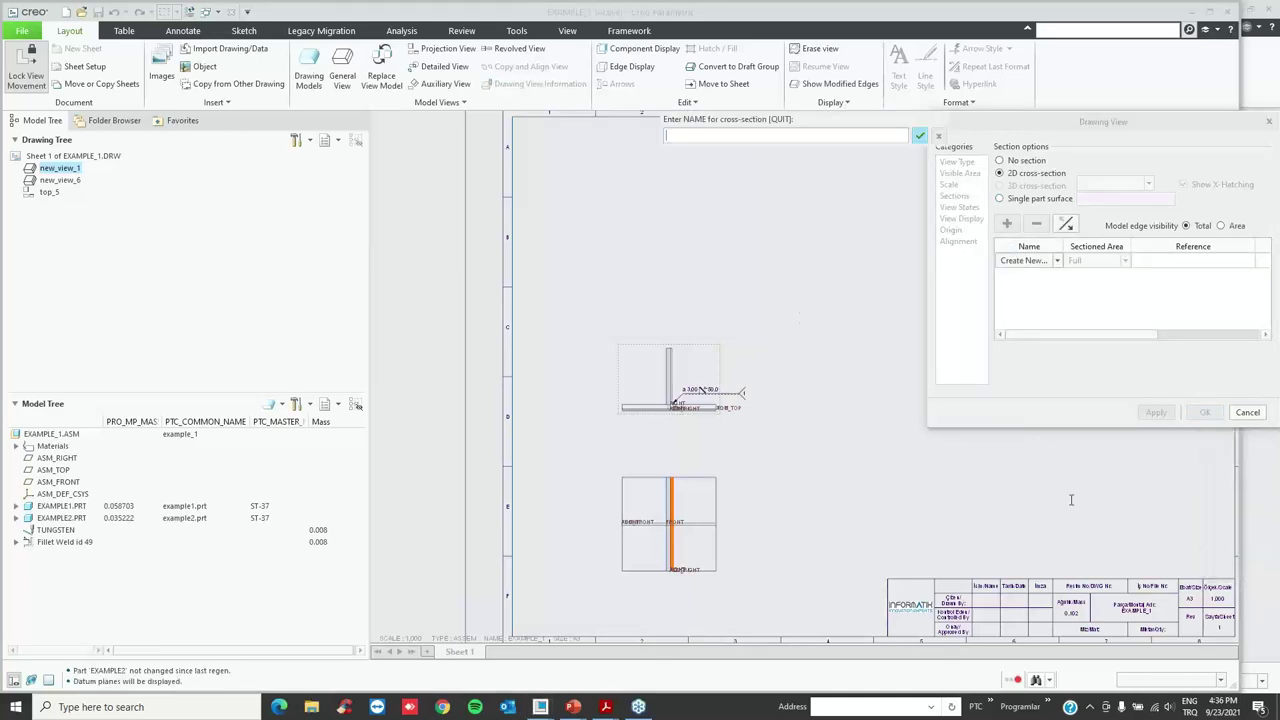
type("A")
key("Return")
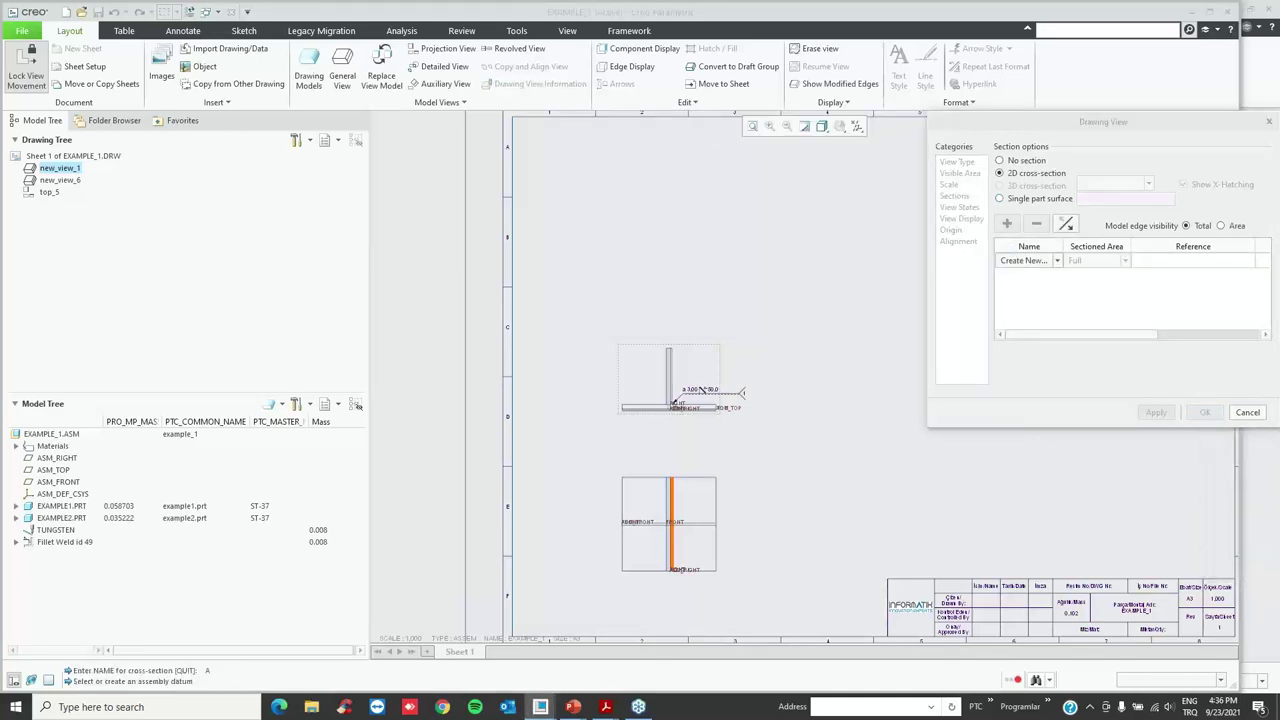
left_click(634, 527)
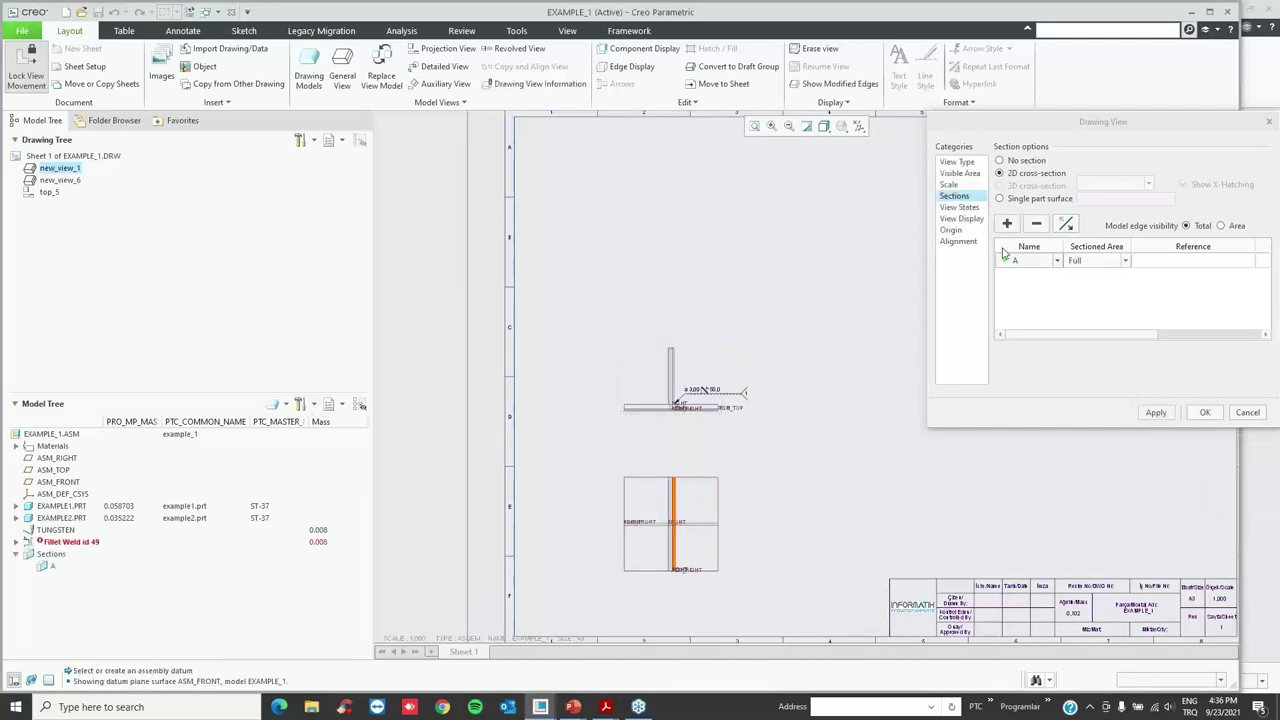
left_click(1155, 412)
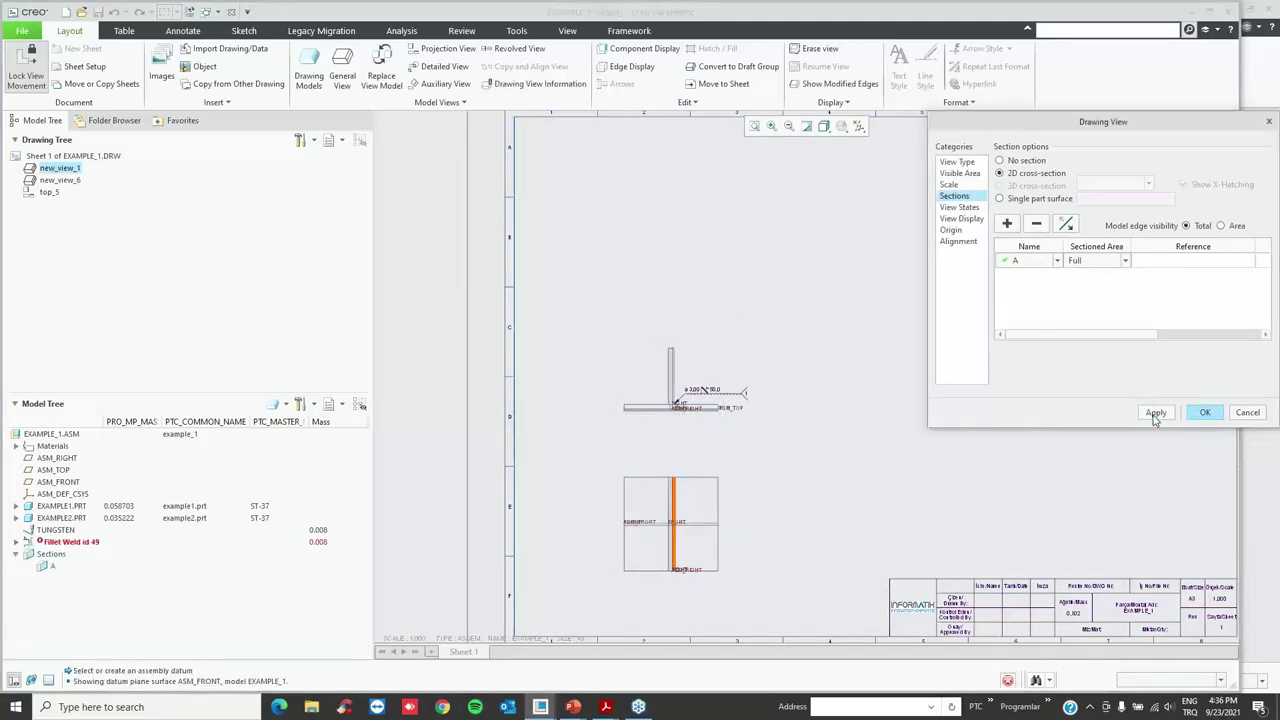
left_click(1205, 412)
- Examine the weld joint between the hatched plates in section A-A
scroll(676, 410, "up", 2)
scroll(676, 410, "up", 4)
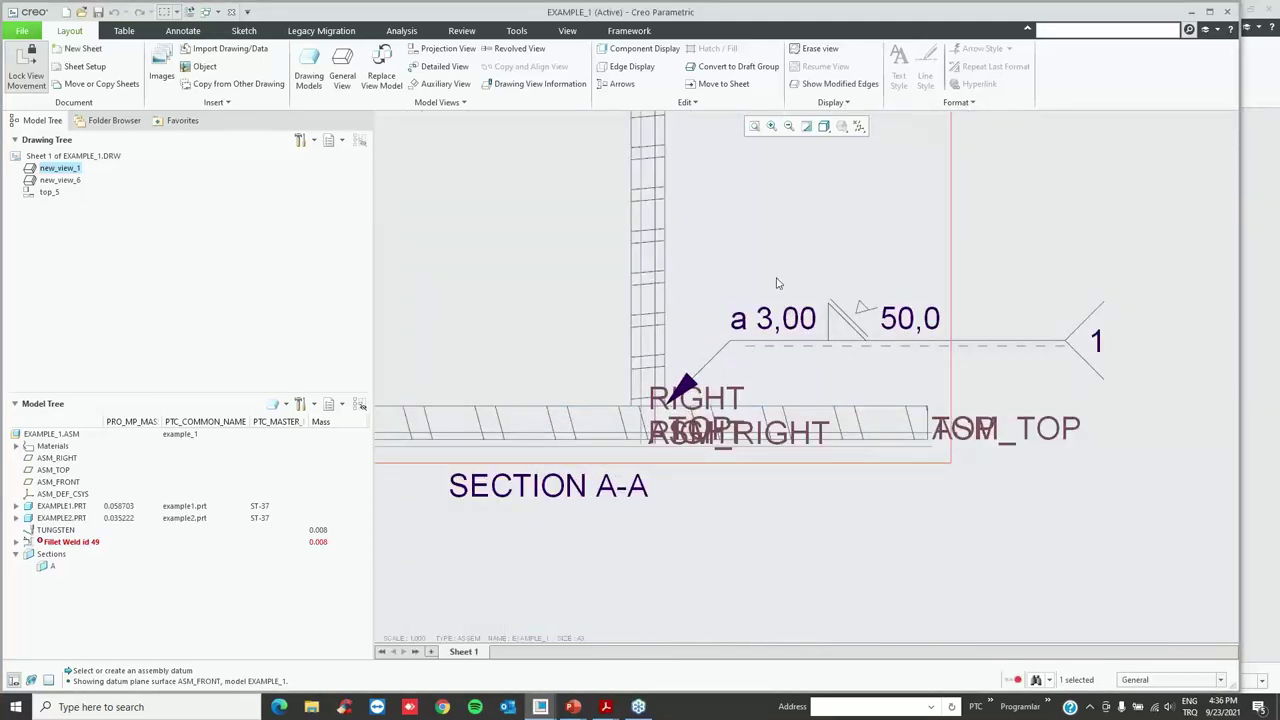
scroll(772, 289, "down", 3)
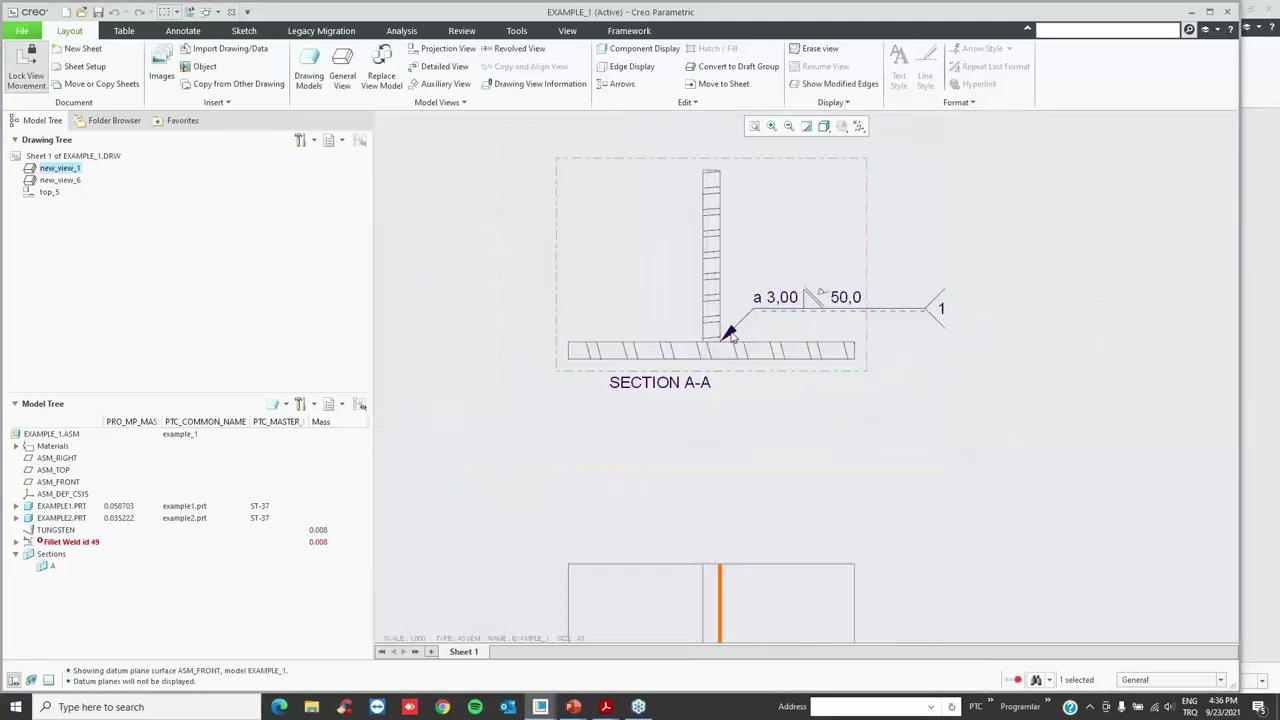
scroll(727, 352, "up", 2)
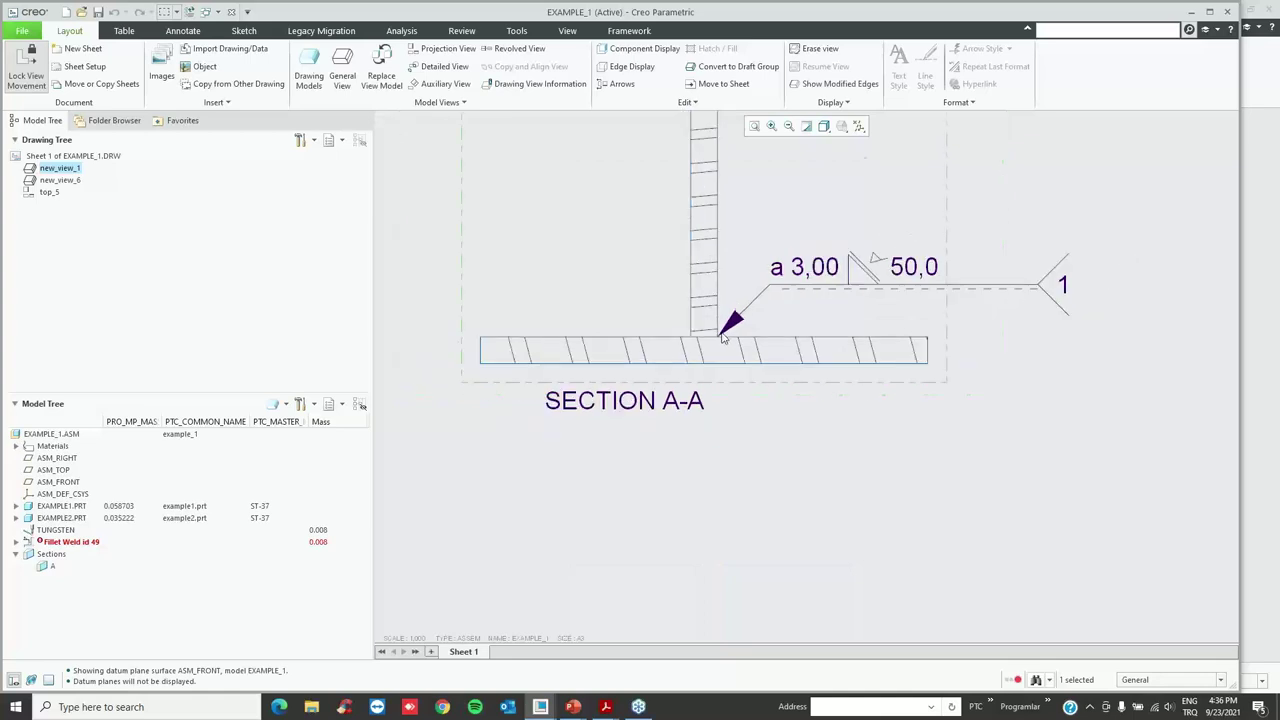
scroll(760, 333, "down", 2)
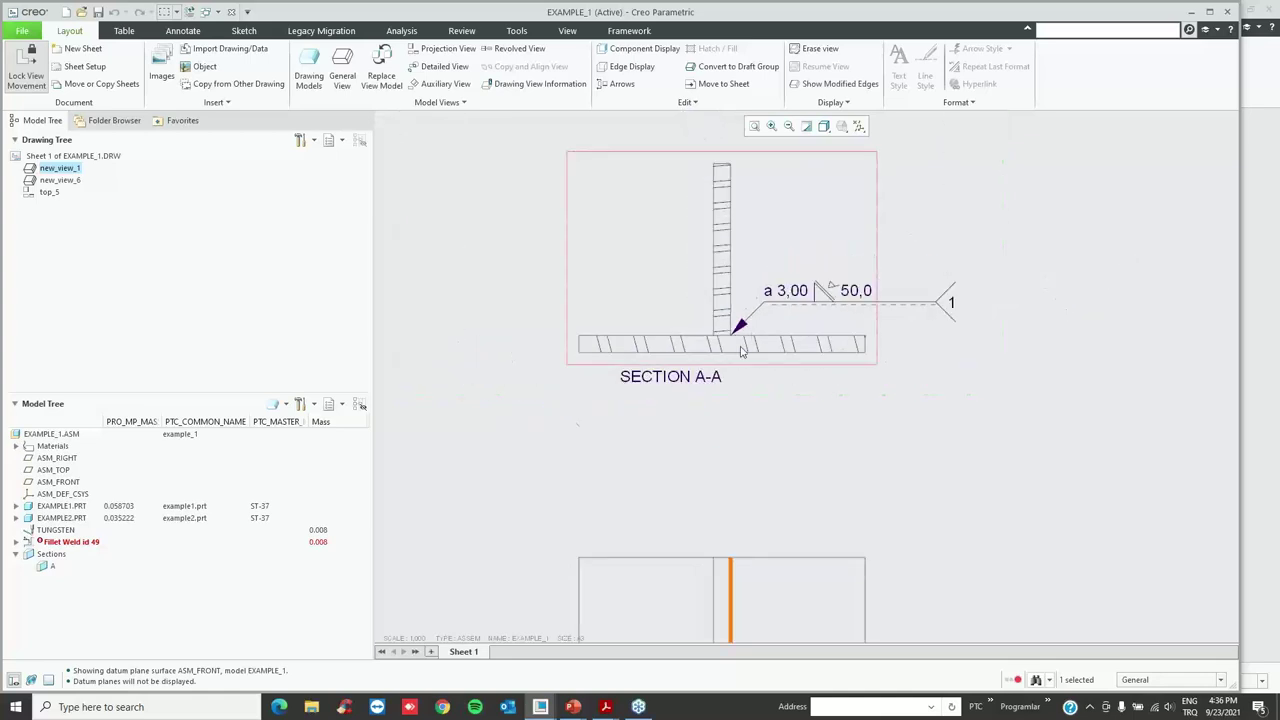
- Look at the weld in the EXAMPLE_1 assembly window, return to the drawing, and close the part regeneration selection
left_click(205, 12)
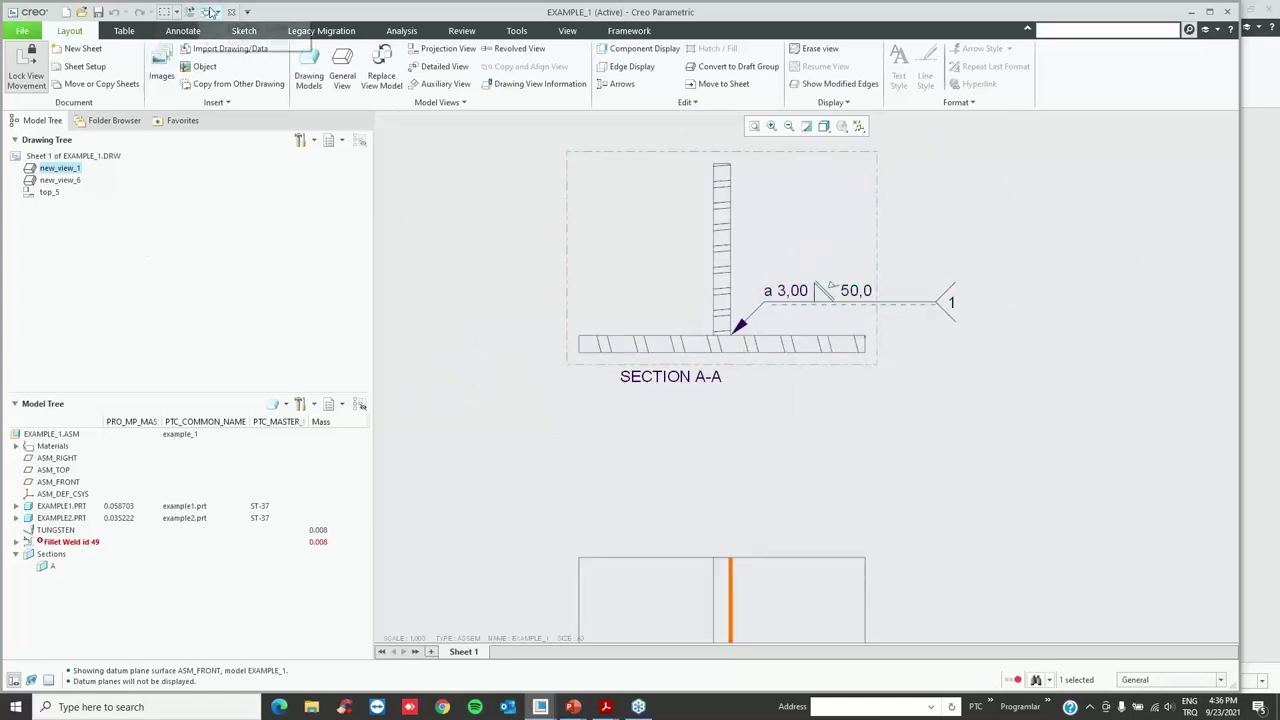
left_click(226, 27)
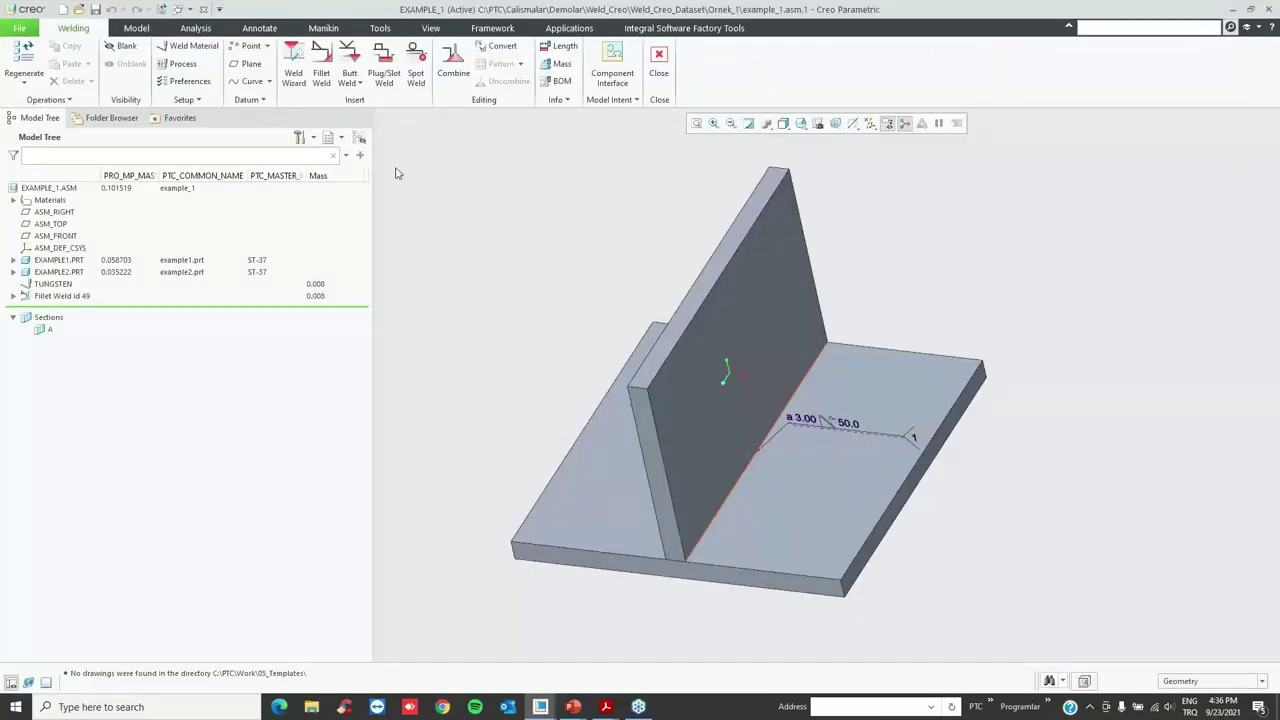
left_click(185, 9)
left_click(215, 43)
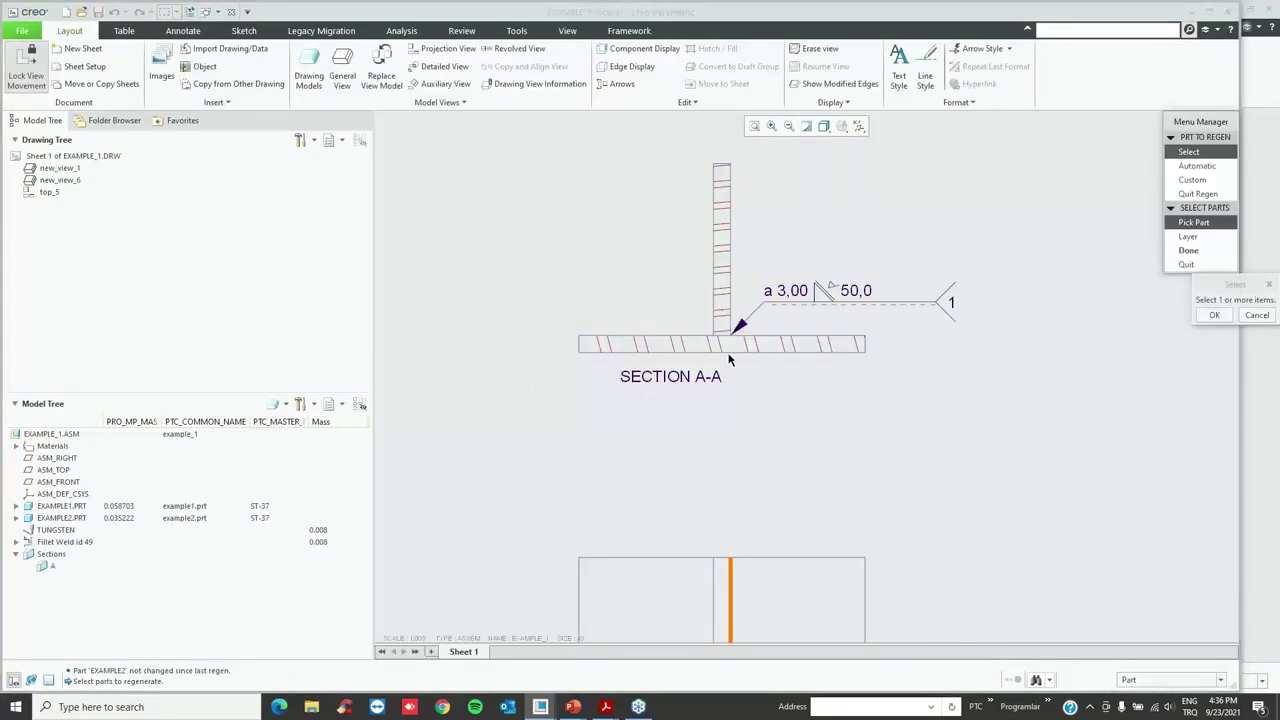
left_click(1204, 260)
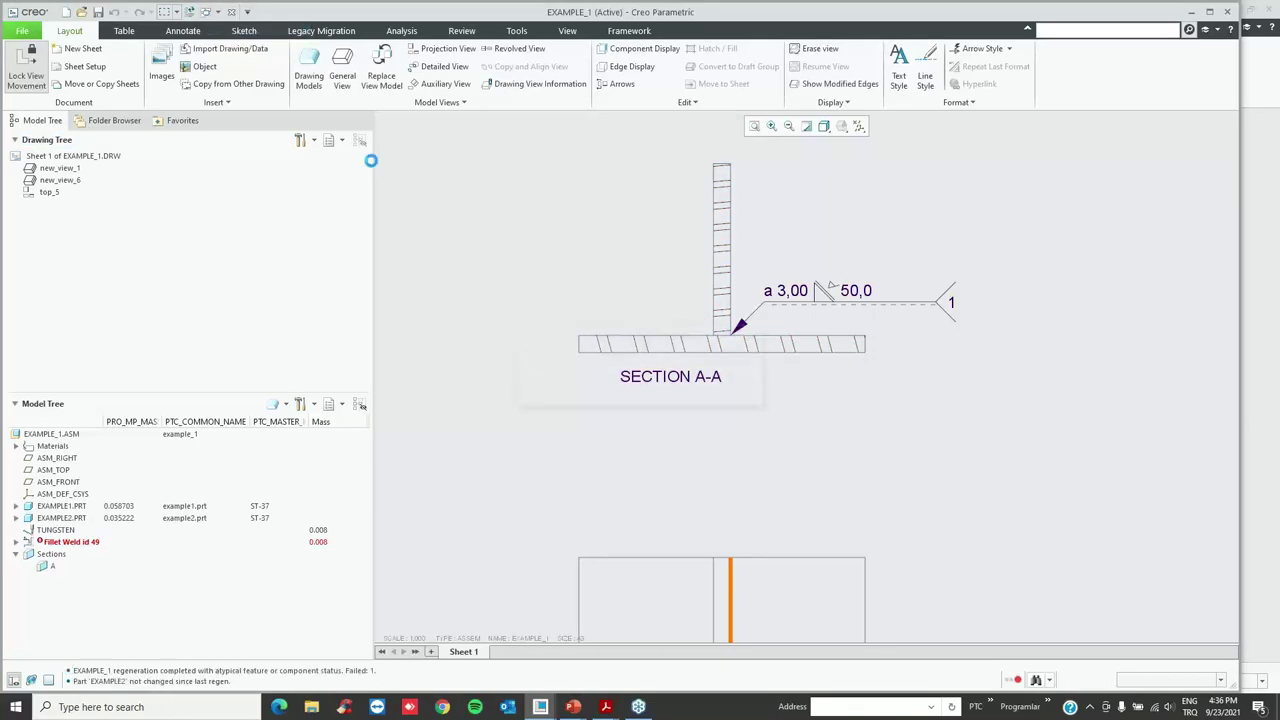
- Expand Fillet Weld id 49 in the EXAMPLE_1 assembly window to inspect it, and return to the drawing
left_click(205, 12)
left_click(14, 296)
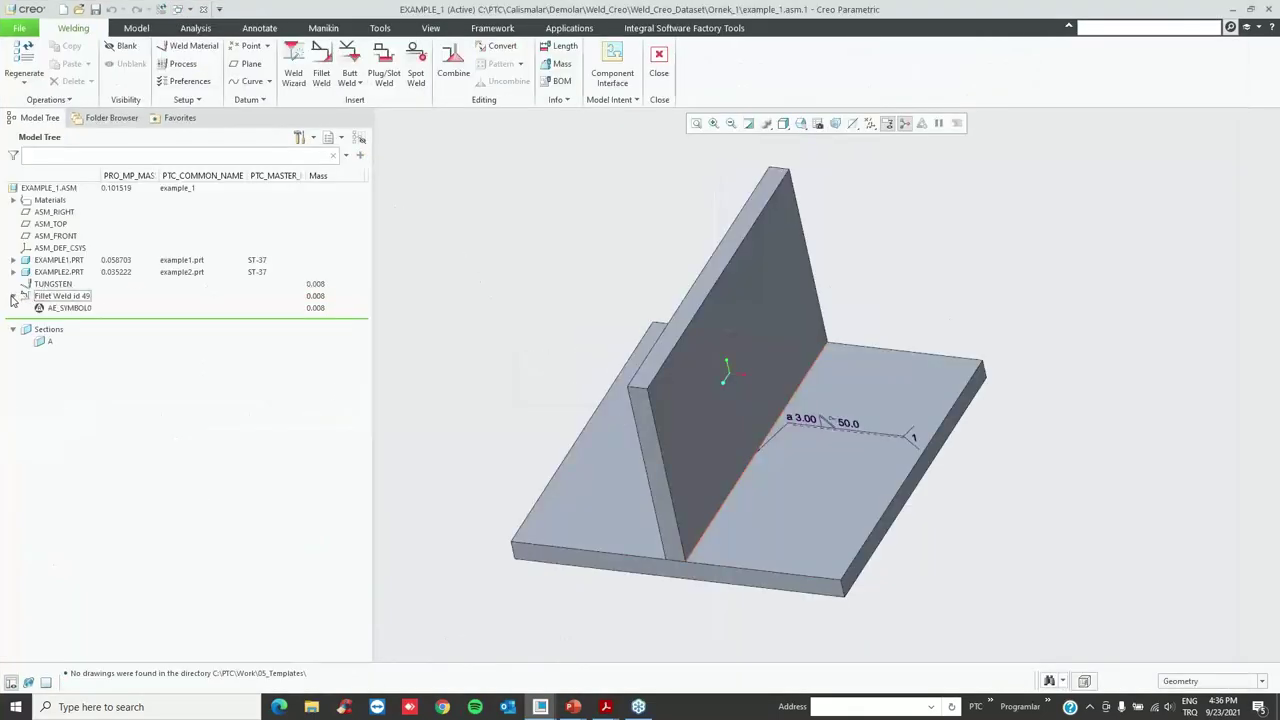
left_click(190, 9)
left_click(228, 39)
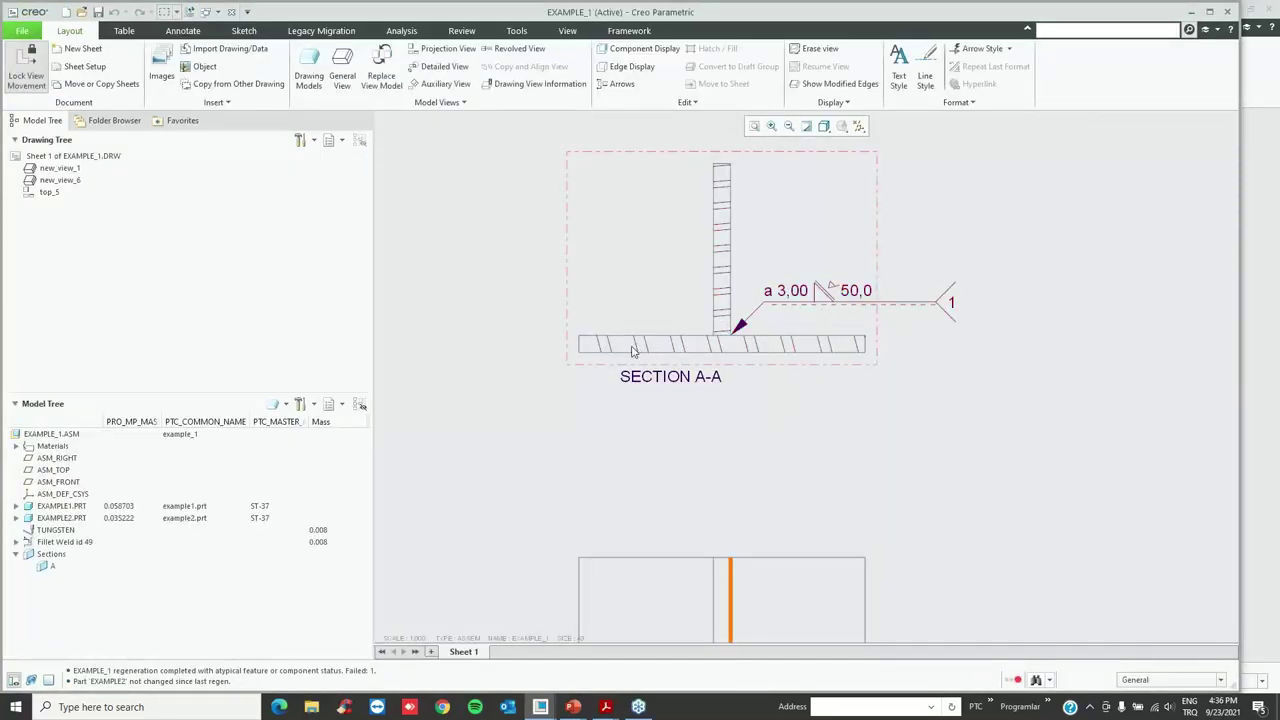
scroll(587, 366, "down", 5)
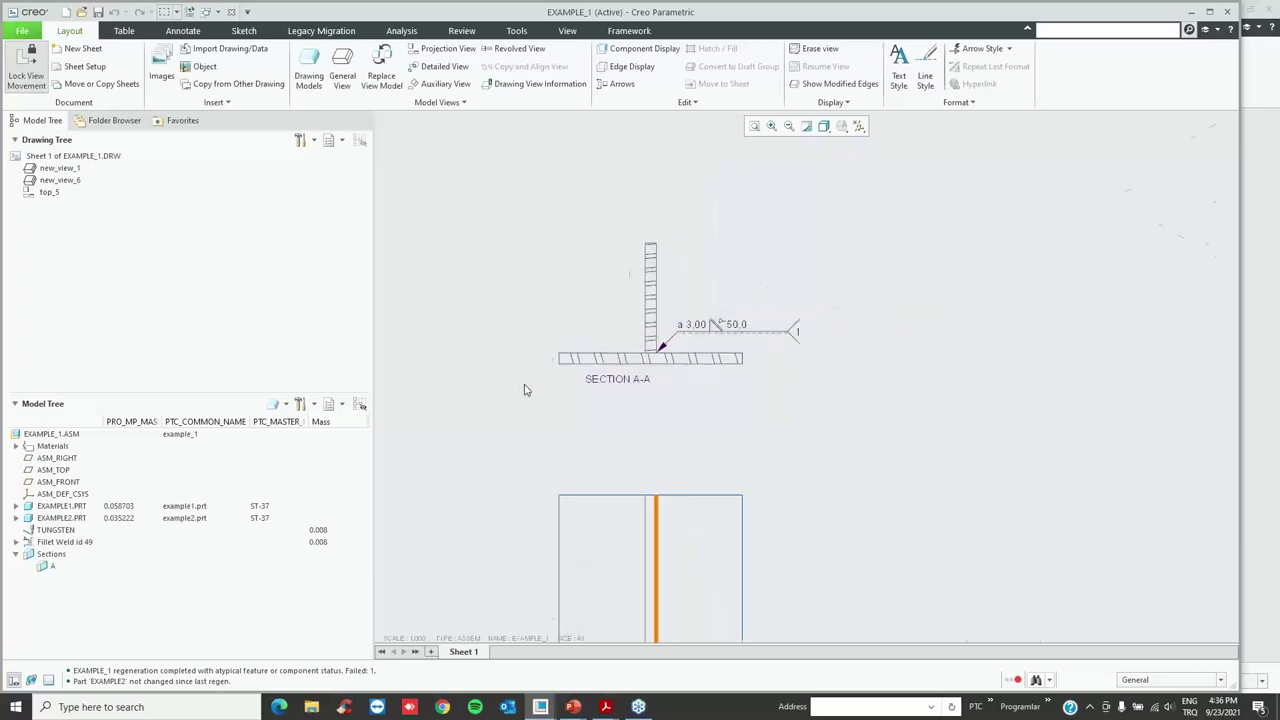
left_click(126, 31)
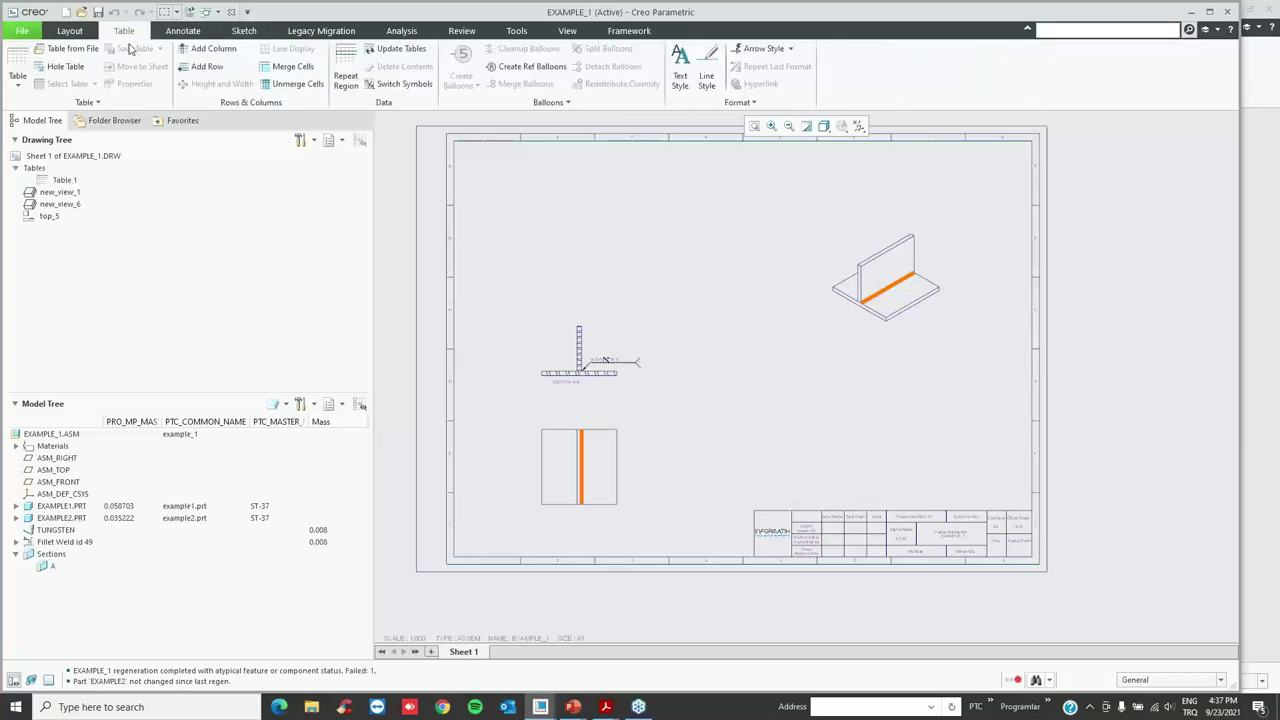
left_click(66, 49)
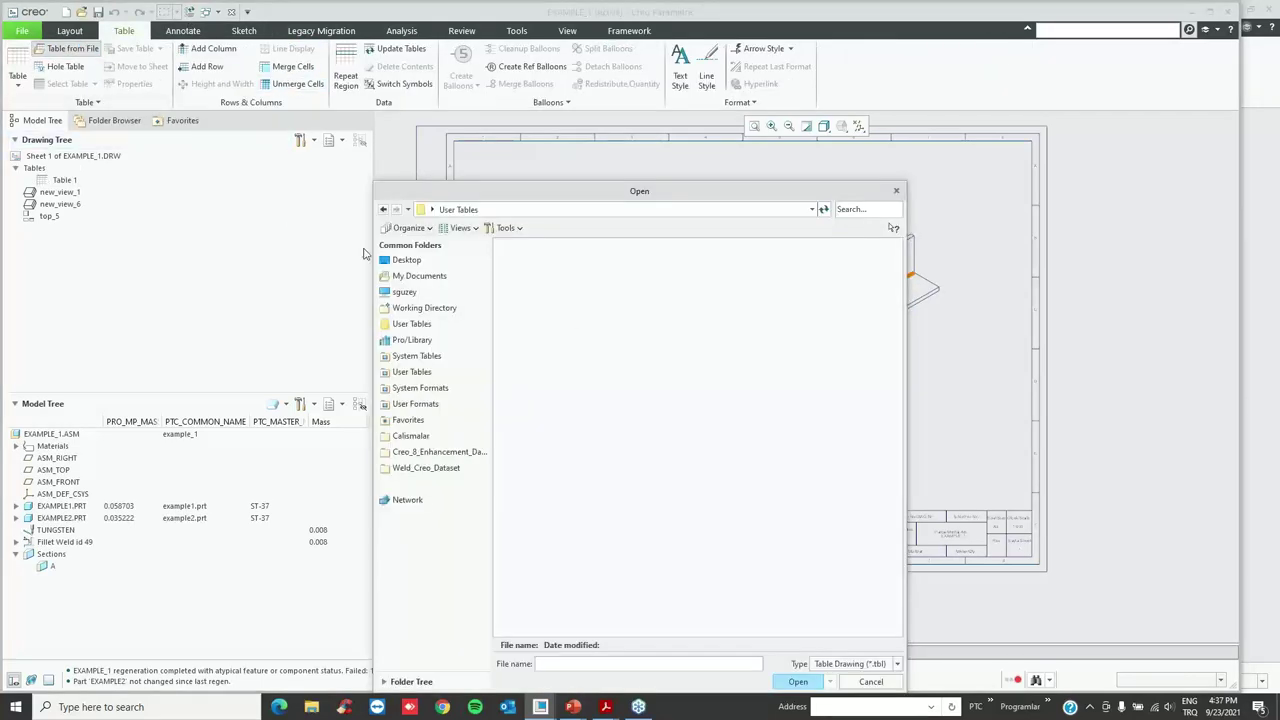
left_click(424, 308)
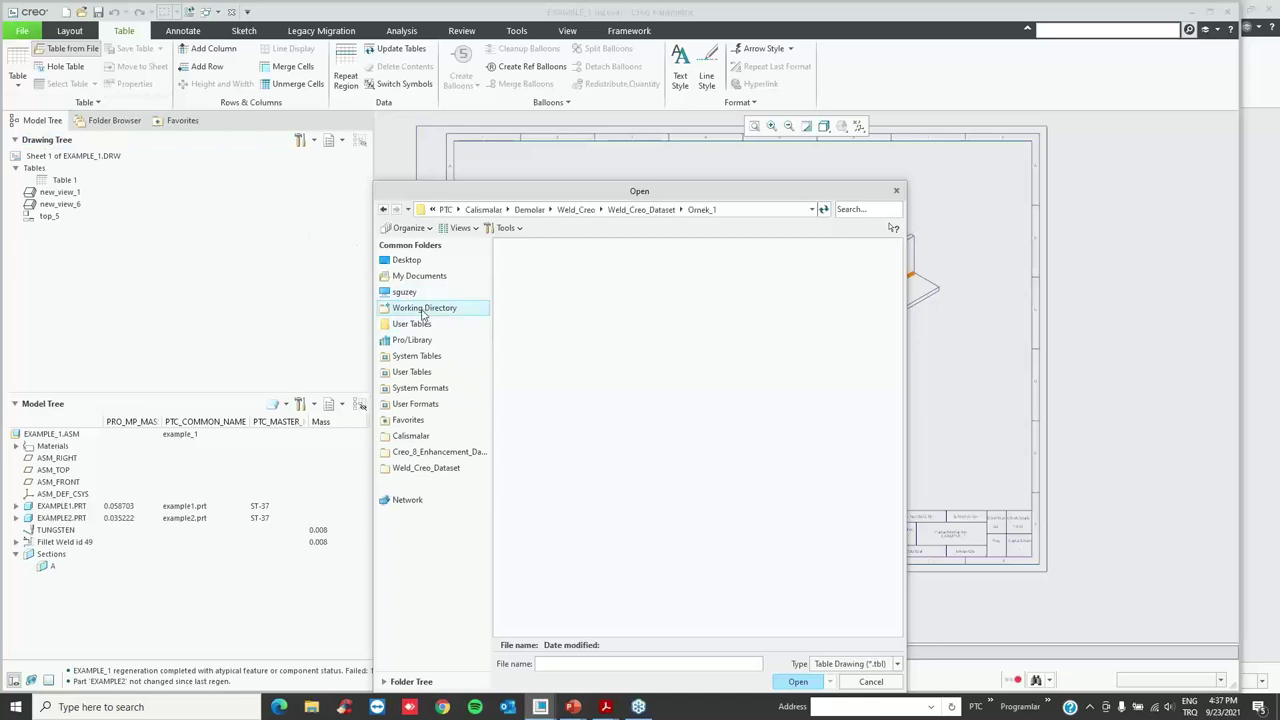
left_click(645, 210)
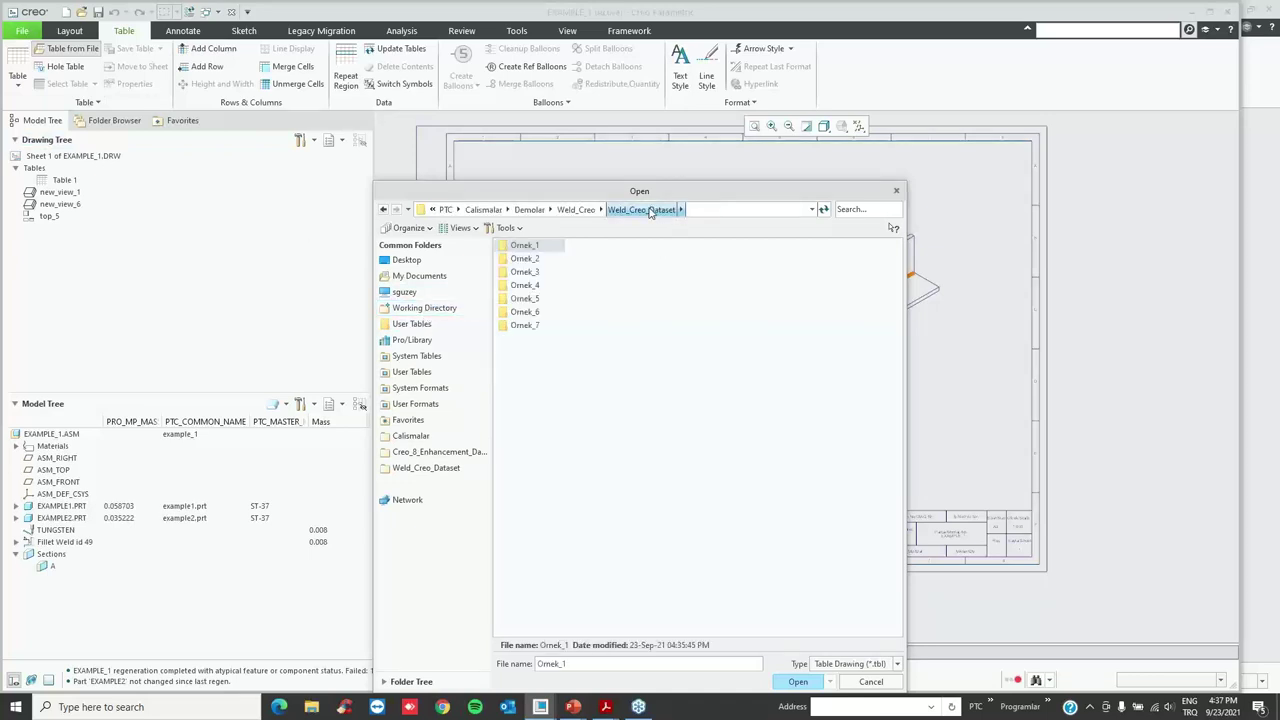
double_click(529, 250)
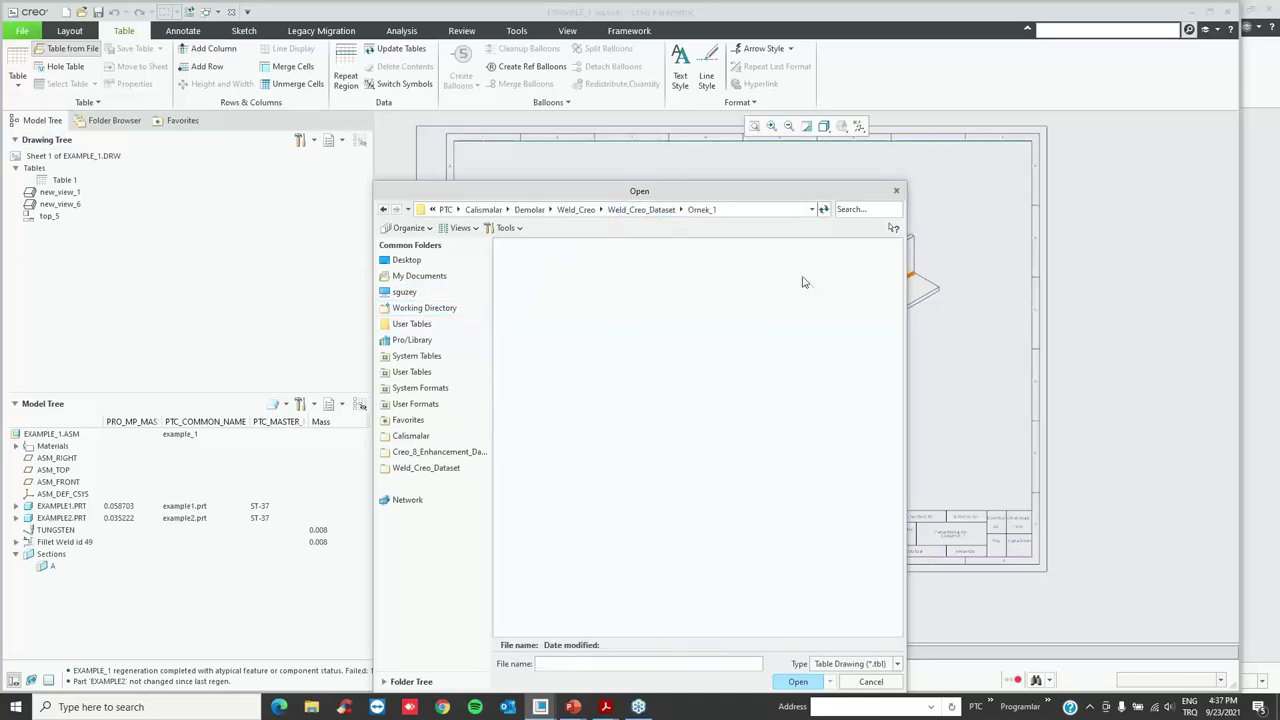
left_click(650, 210)
double_click(525, 265)
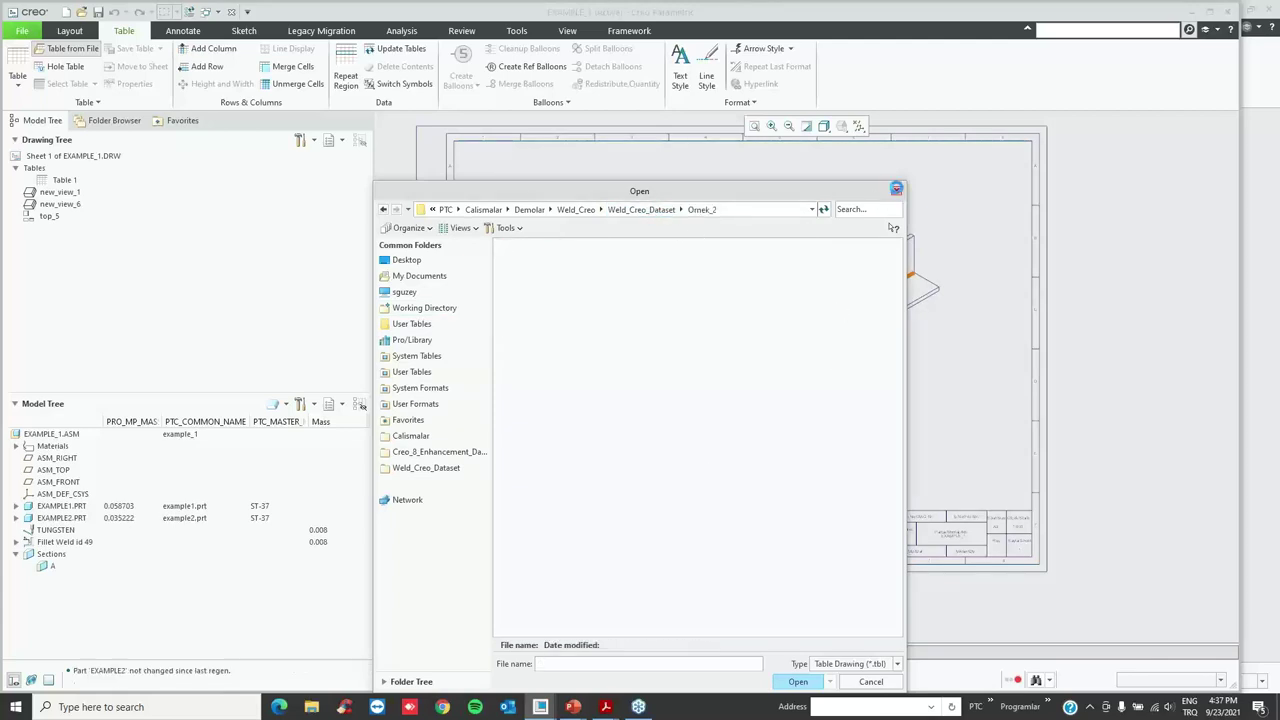
left_click(895, 189)
- Switch to File Explorer and open the PTC folder on the C: drive
left_click(311, 707)
left_click(88, 461)
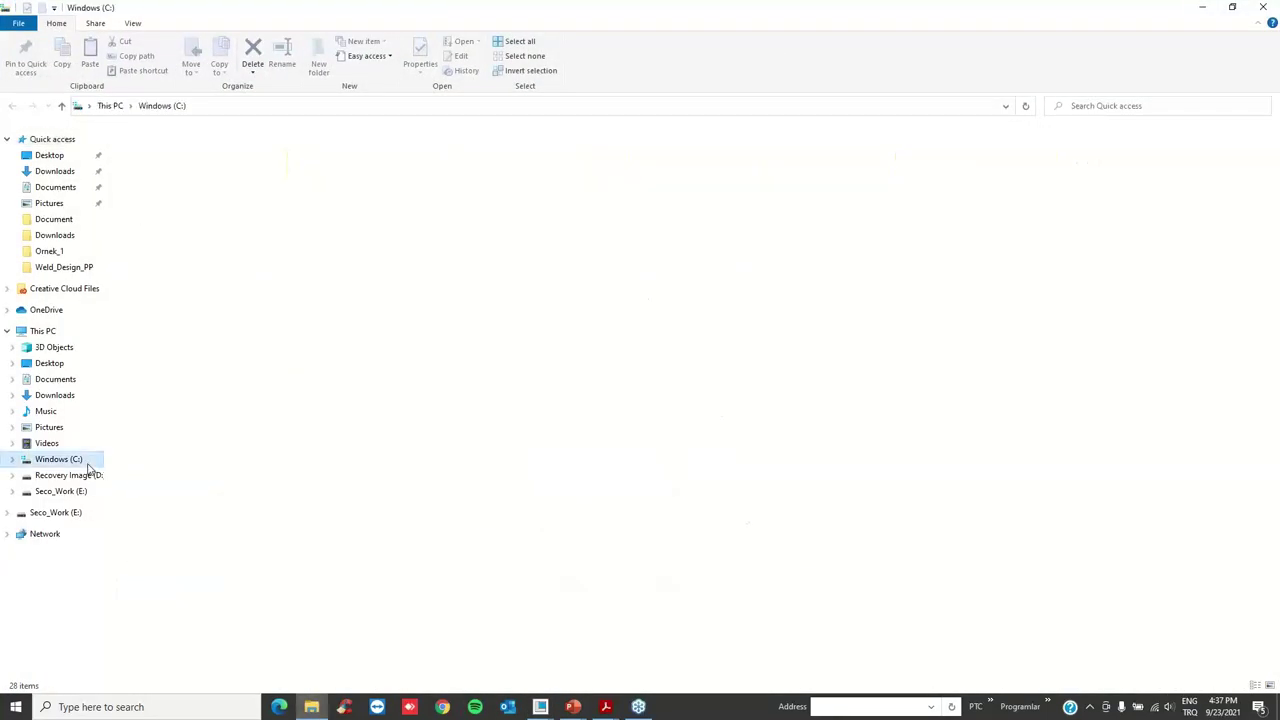
left_click(160, 249)
double_click(160, 249)
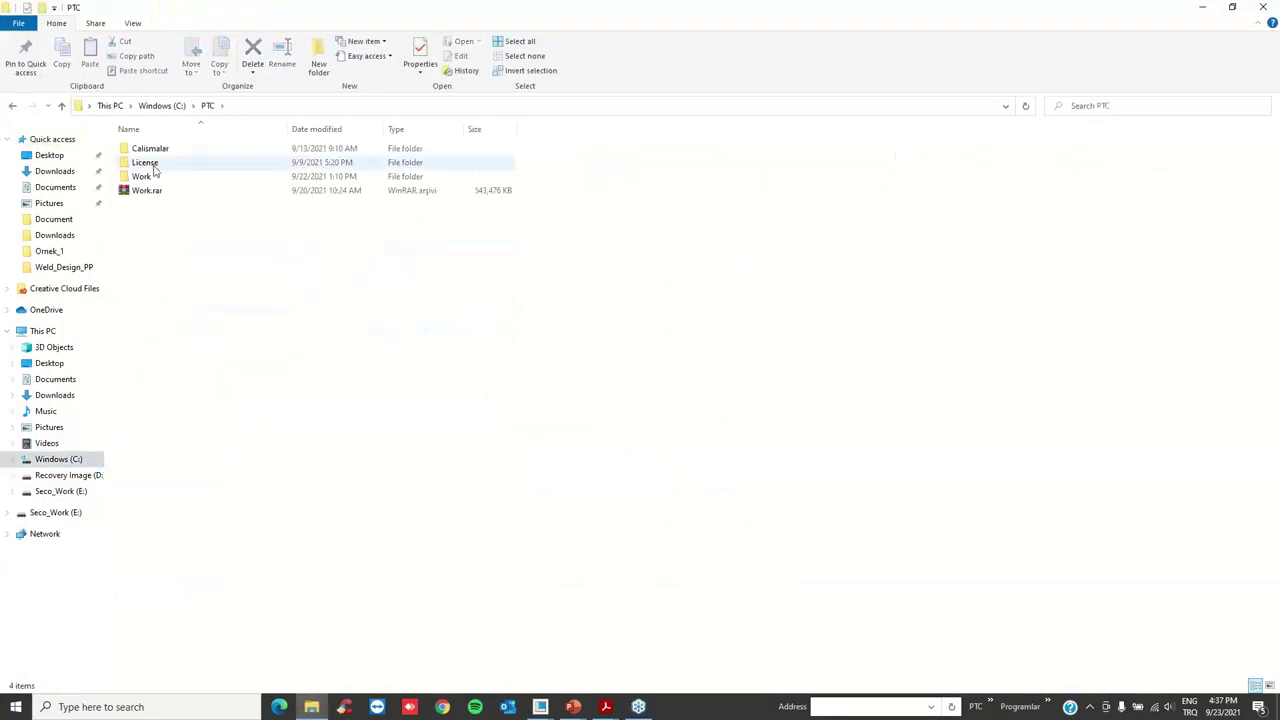
left_click(148, 176)
double_click(148, 176)
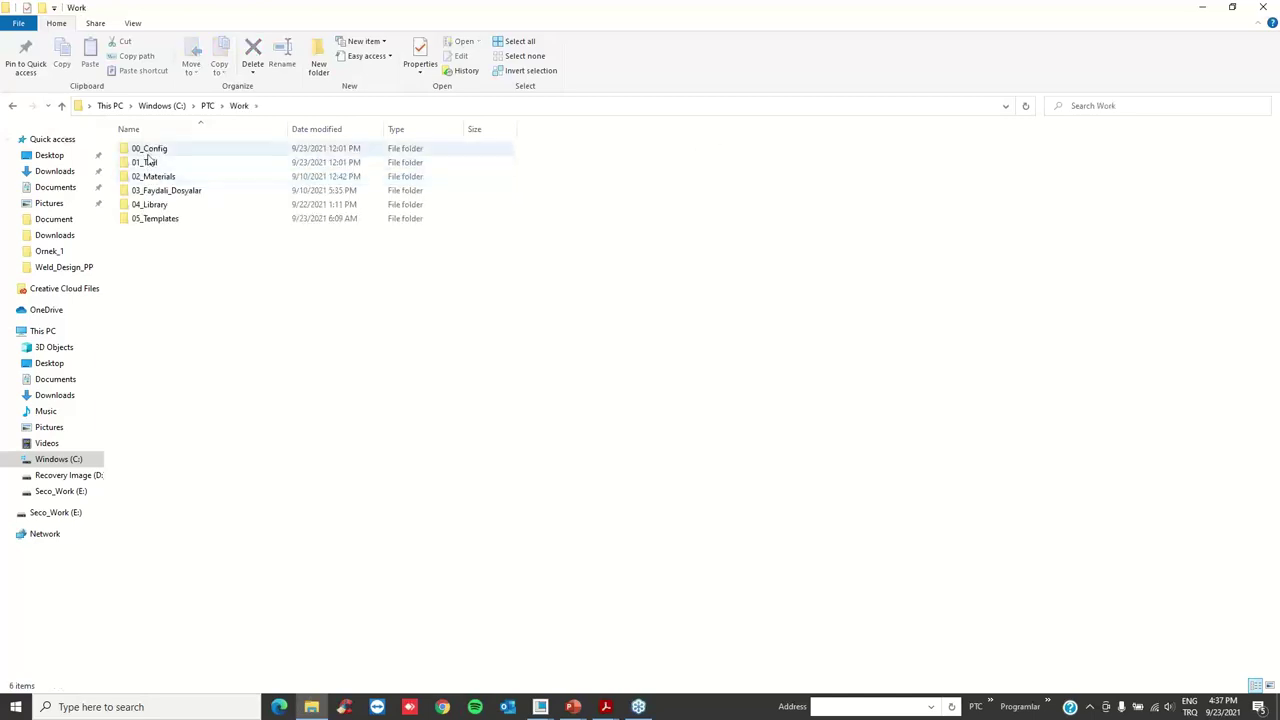
key("BackSpace")
left_click(156, 151)
left_click(155, 162)
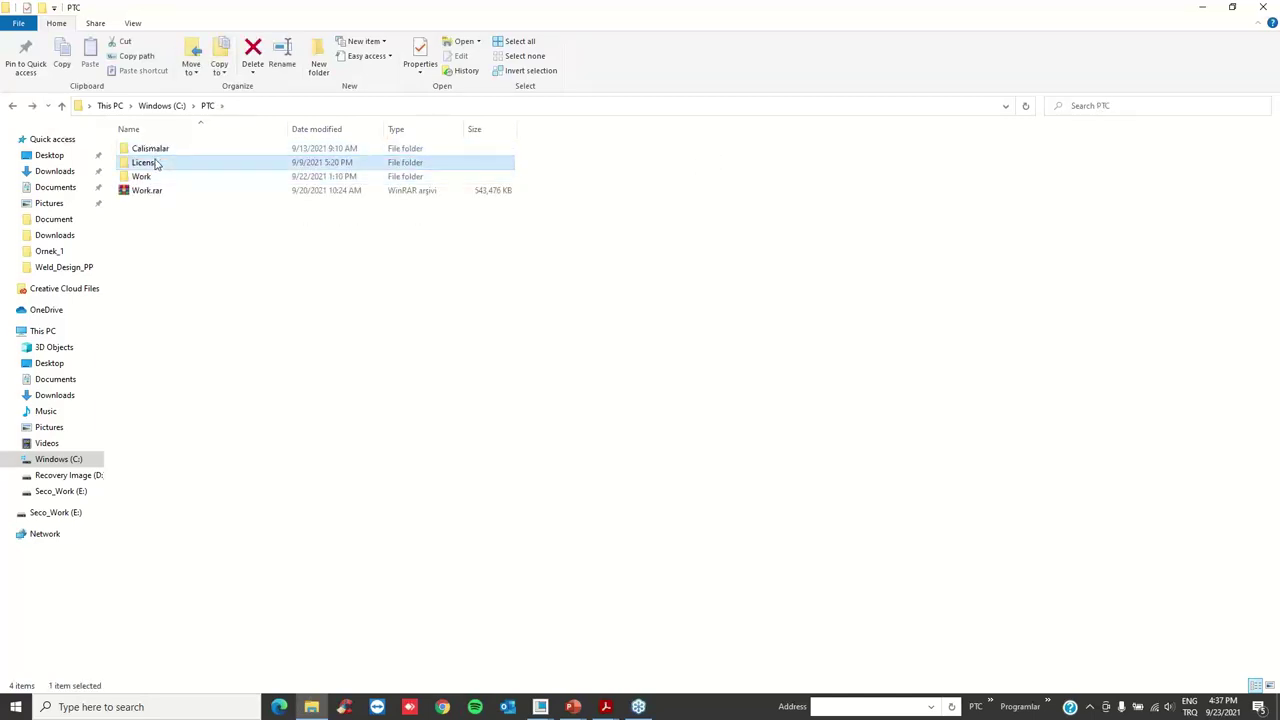
double_click(156, 163)
key("BackSpace")
- Open the Weld_Creo_Dataset folder through Calismalar, Demolar and Weld_Creo
left_click(153, 151)
double_click(153, 151)
double_click(155, 162)
double_click(157, 162)
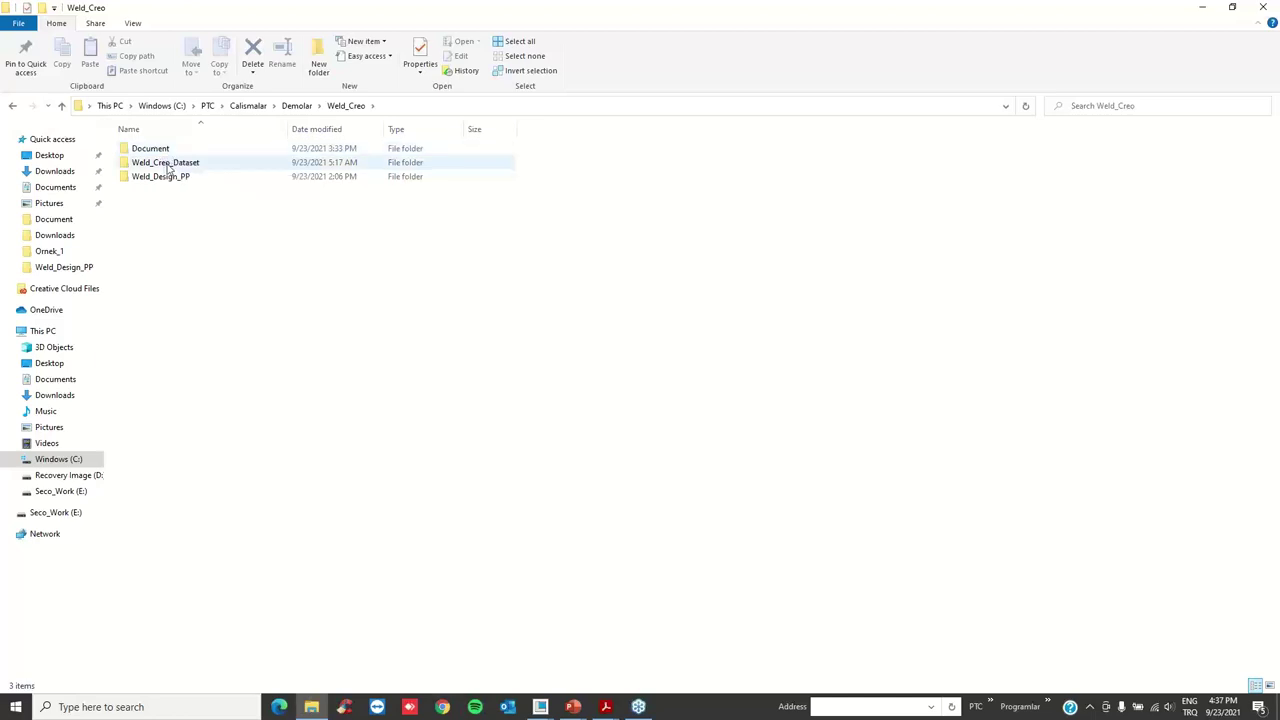
double_click(172, 165)
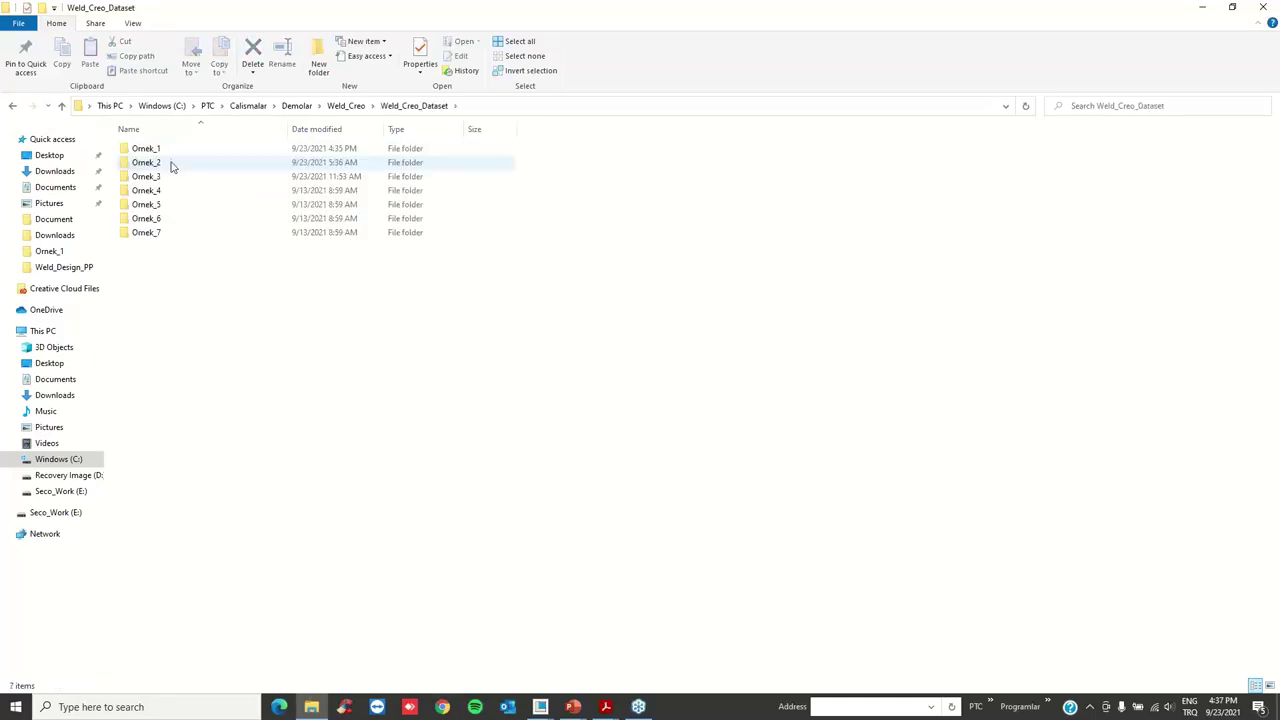
- Search the Ornek_1, Ornek_2 and Ornek_3 folders for a weld table file
double_click(169, 162)
key("BackSpace")
double_click(166, 150)
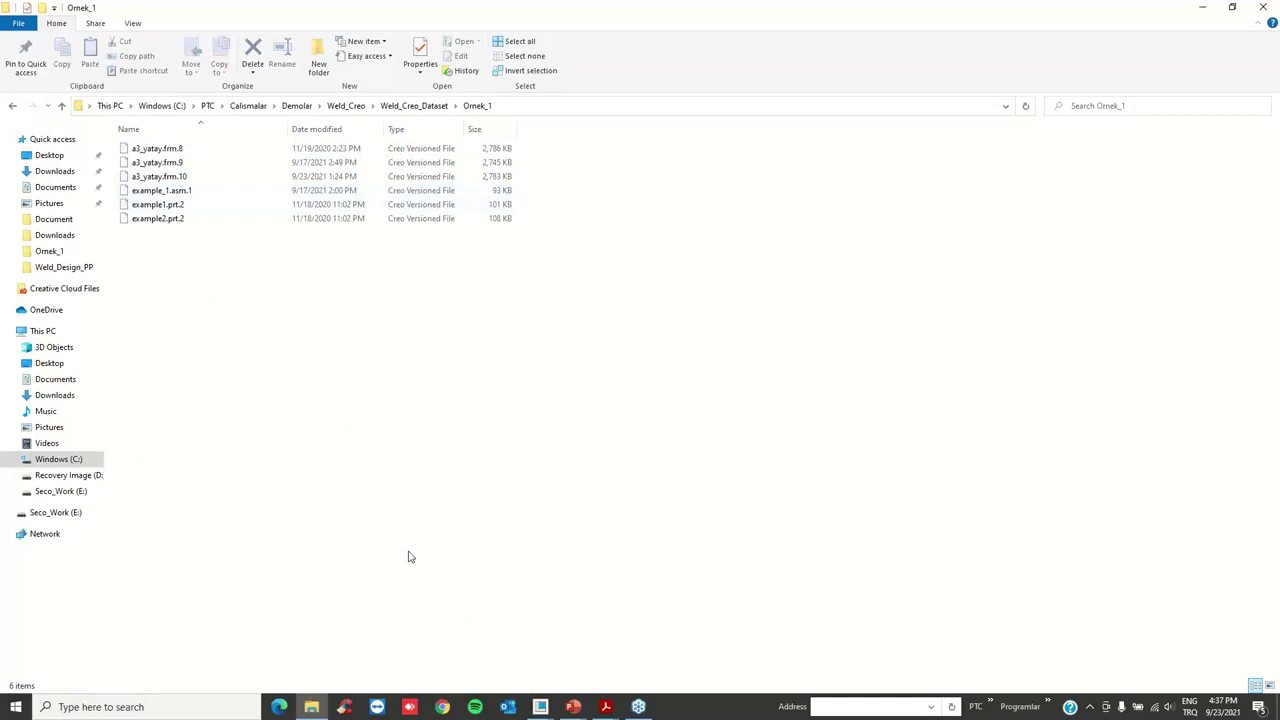
left_click(405, 107)
double_click(150, 162)
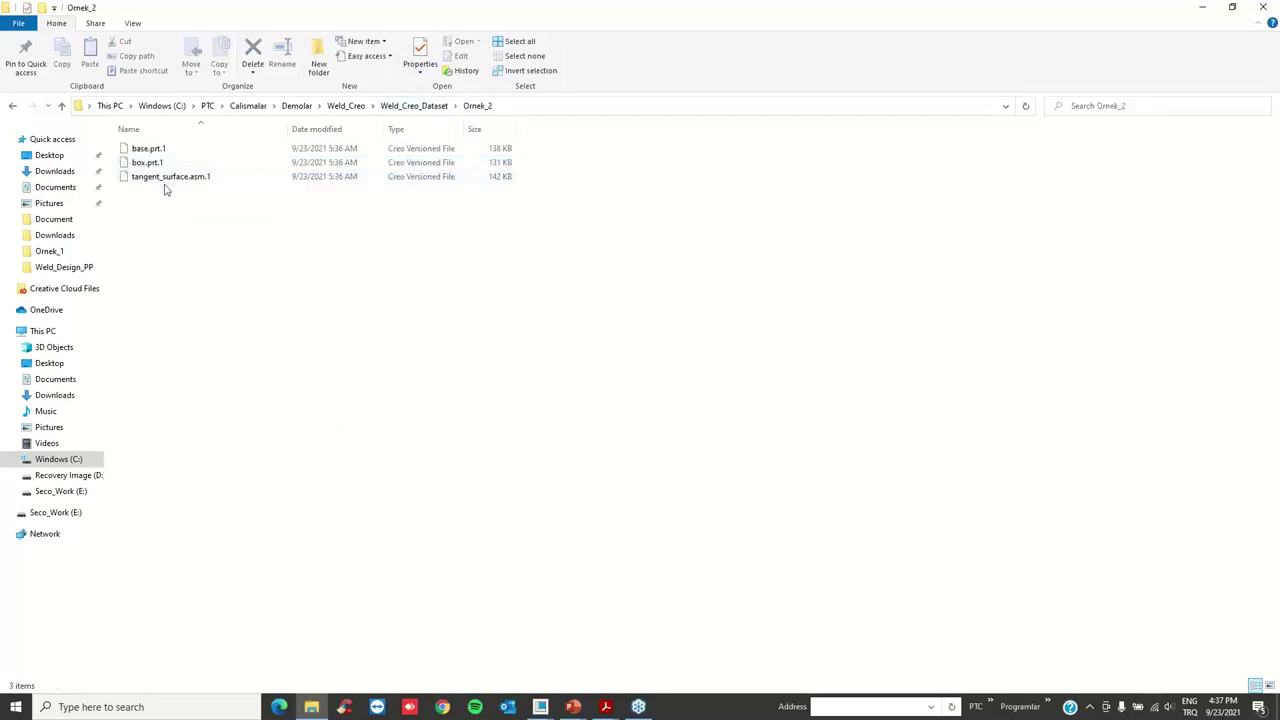
key("BackSpace")
double_click(150, 176)
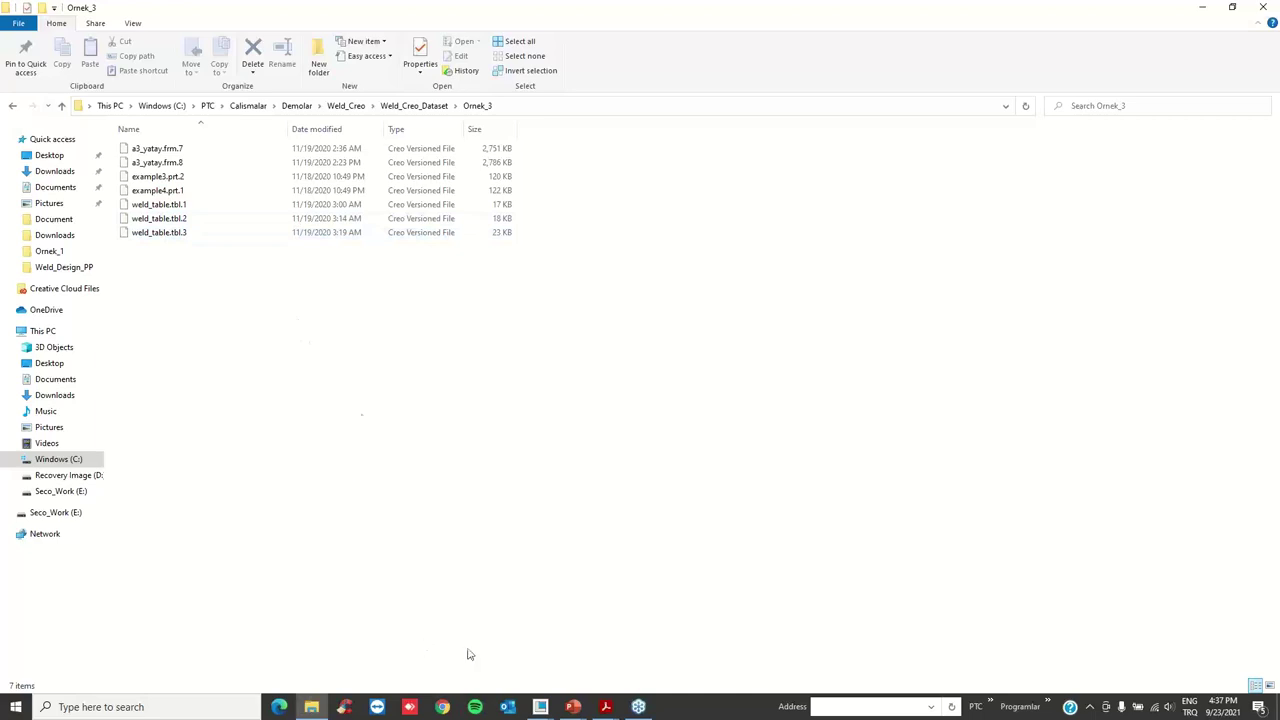
- Copy the three weld_table.tbl files from the Ornek_3 folder into Ornek_1
left_click(195, 236)
left_click(186, 206, "shift")
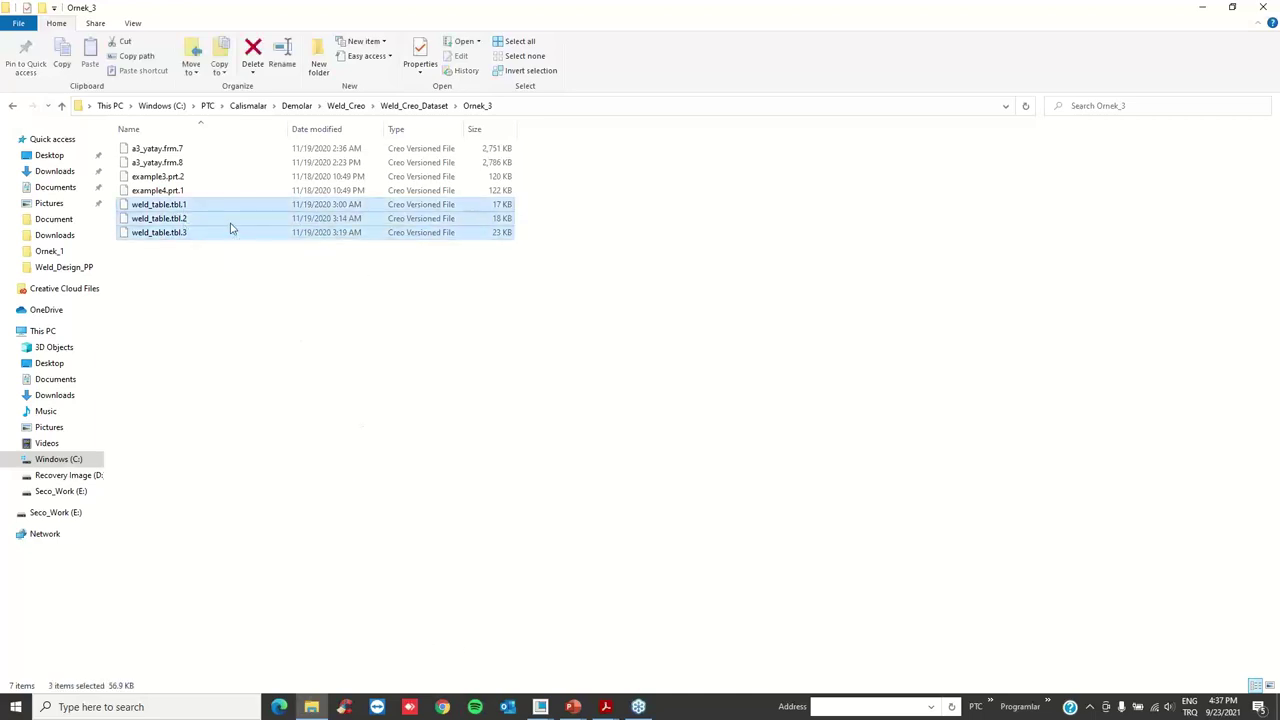
left_click(414, 105)
double_click(186, 148)
key("ctrl+v")
left_click(423, 437)
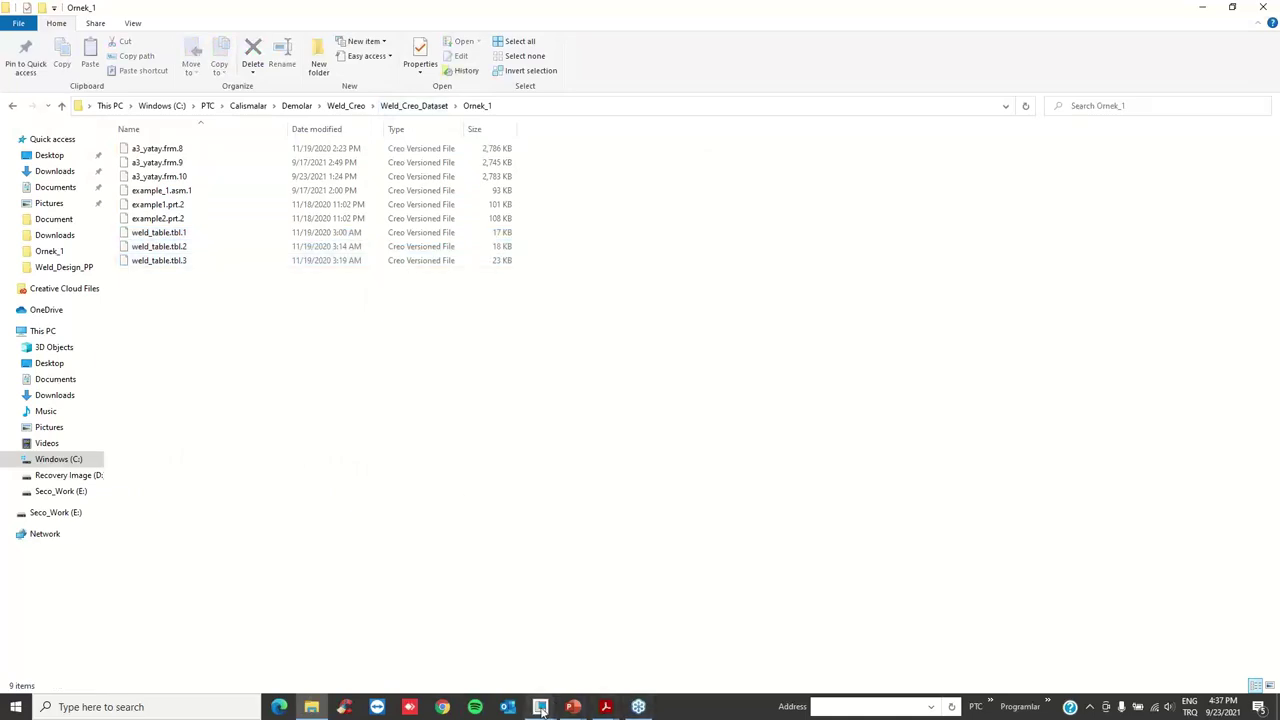
- Switch back to the EXAMPLE_1 drawing in Creo and insert the weld table file from the working directory above section A-A
mouse_move(540, 707)
left_click(588, 662)
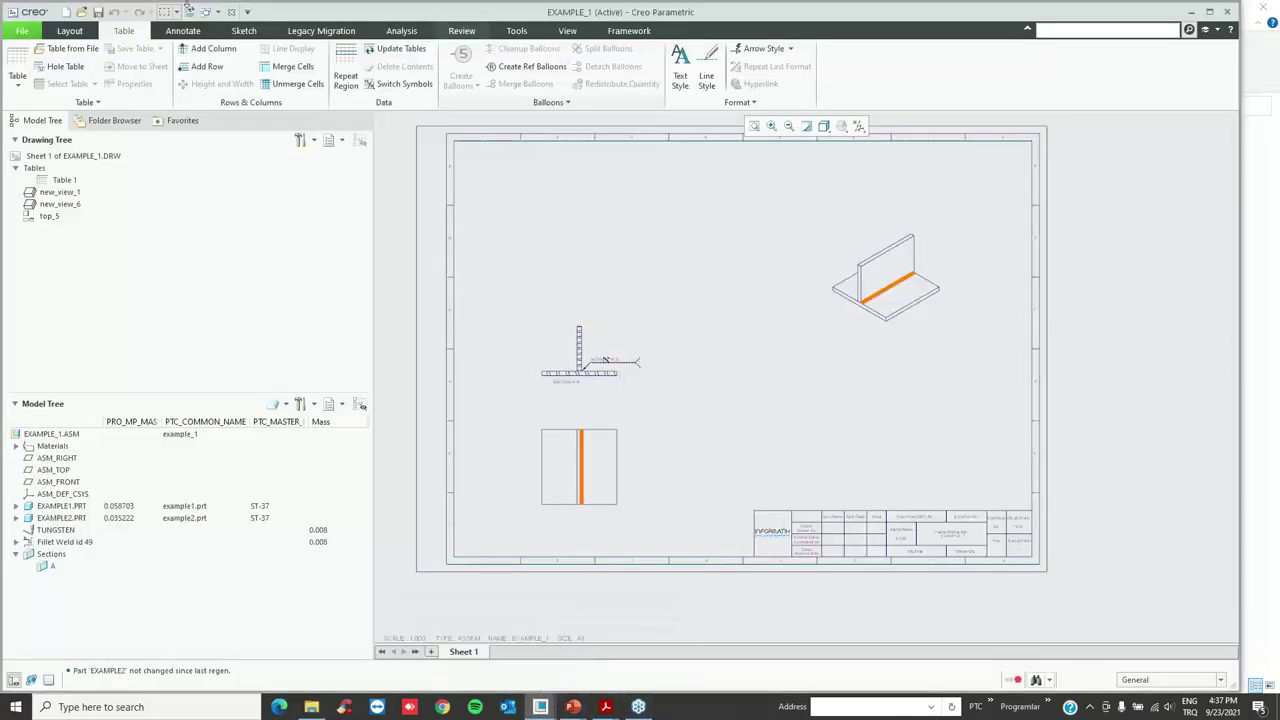
left_click(70, 48)
left_click(435, 303)
double_click(525, 243)
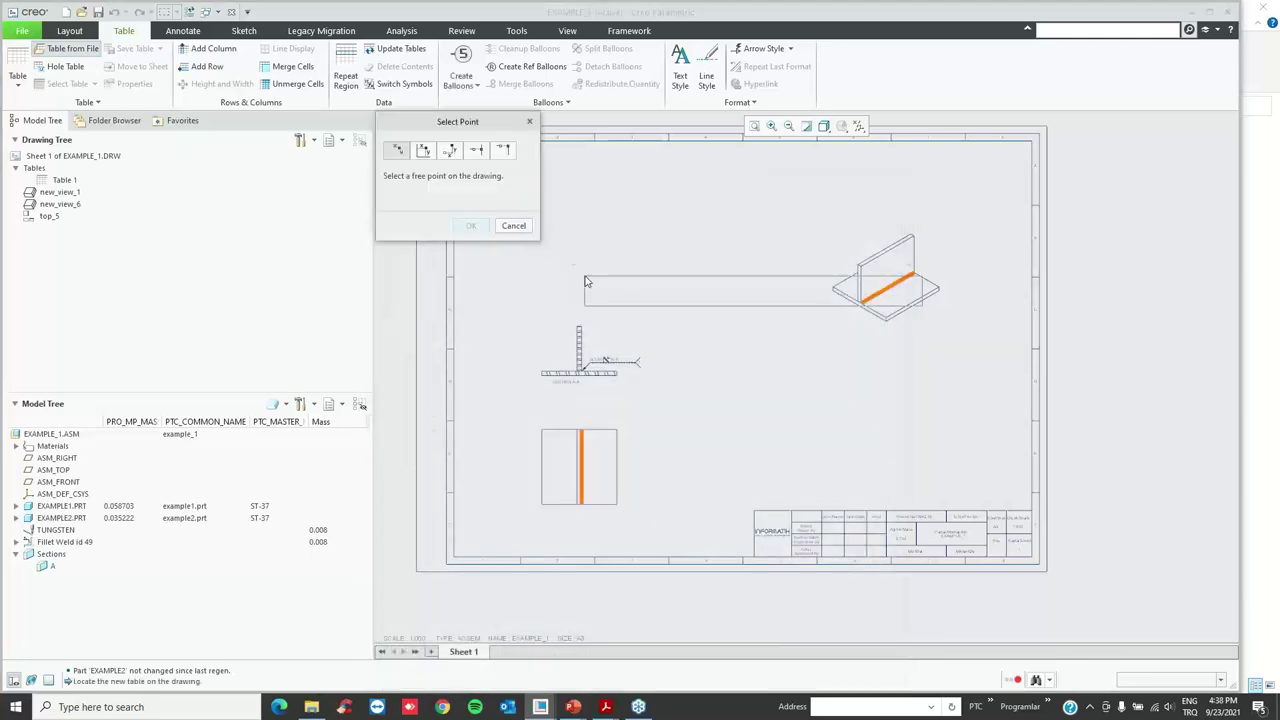
left_click(485, 276)
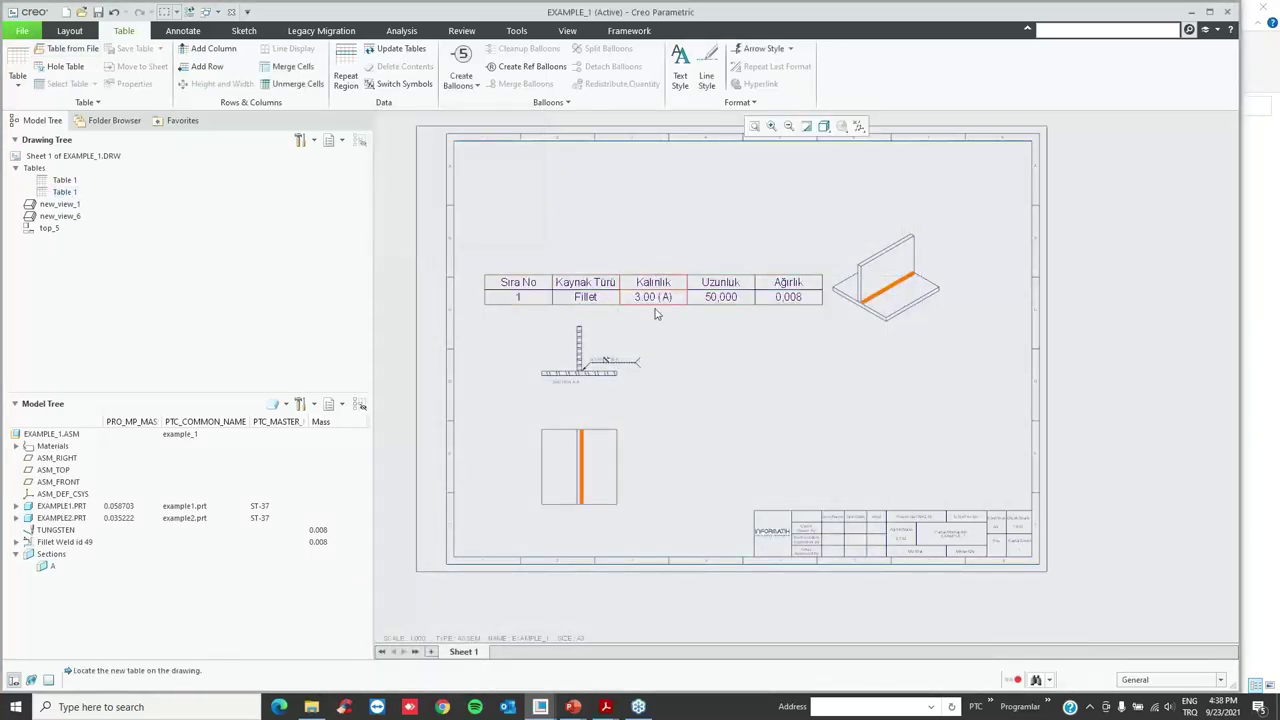
- Select the whole weld table and move it below the isometric view, above the title block
scroll(614, 306, "up", 3)
scroll(586, 309, "down", 2)
left_click_drag(866, 352, 430, 248)
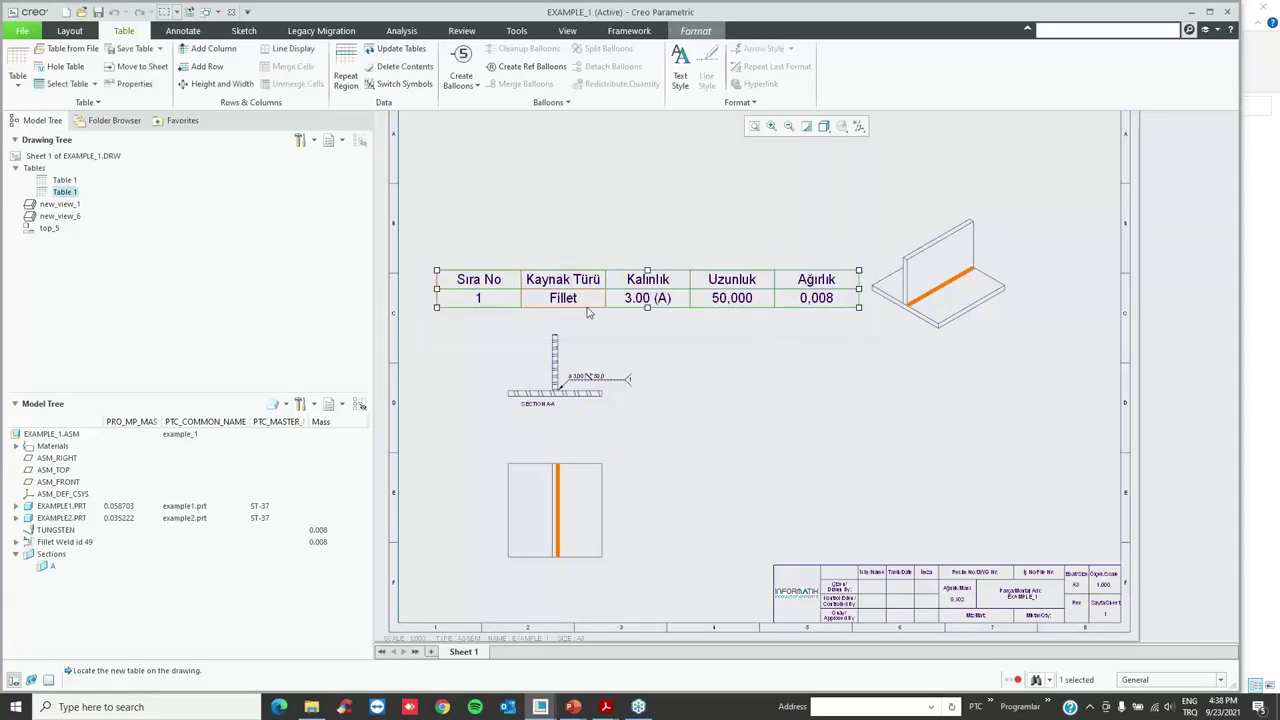
left_click(437, 279)
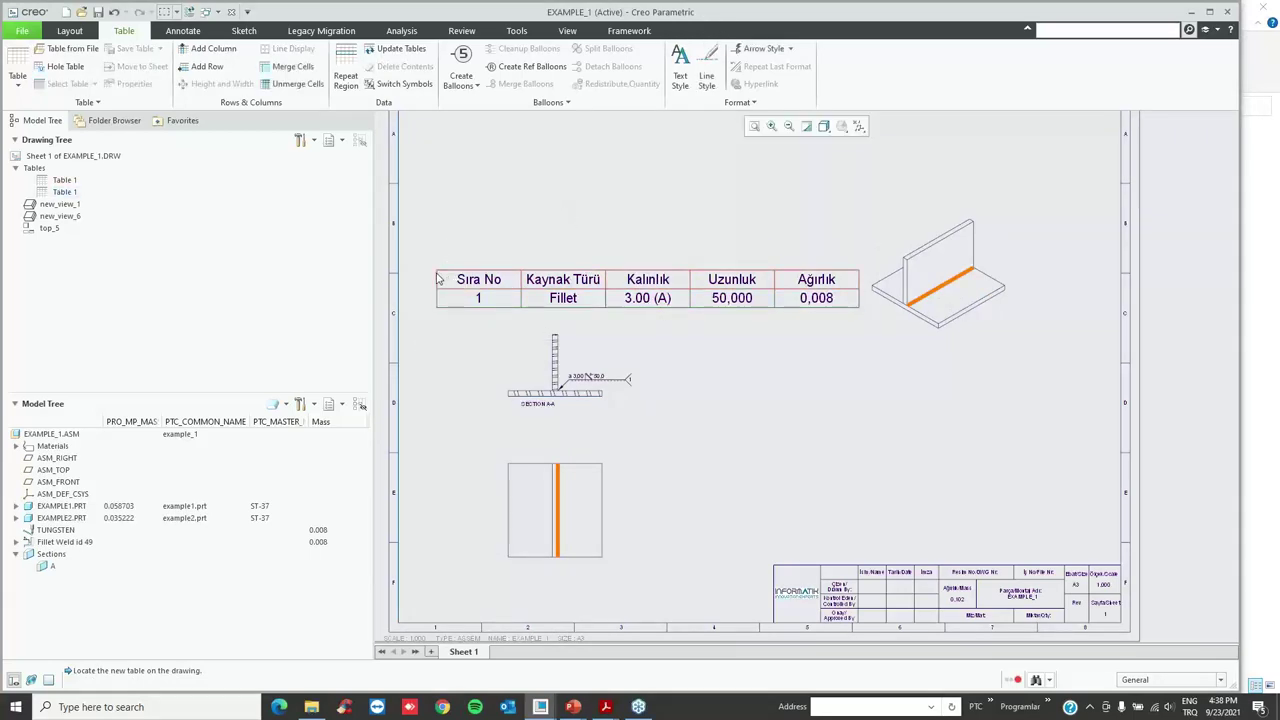
left_click_drag(426, 228, 863, 316)
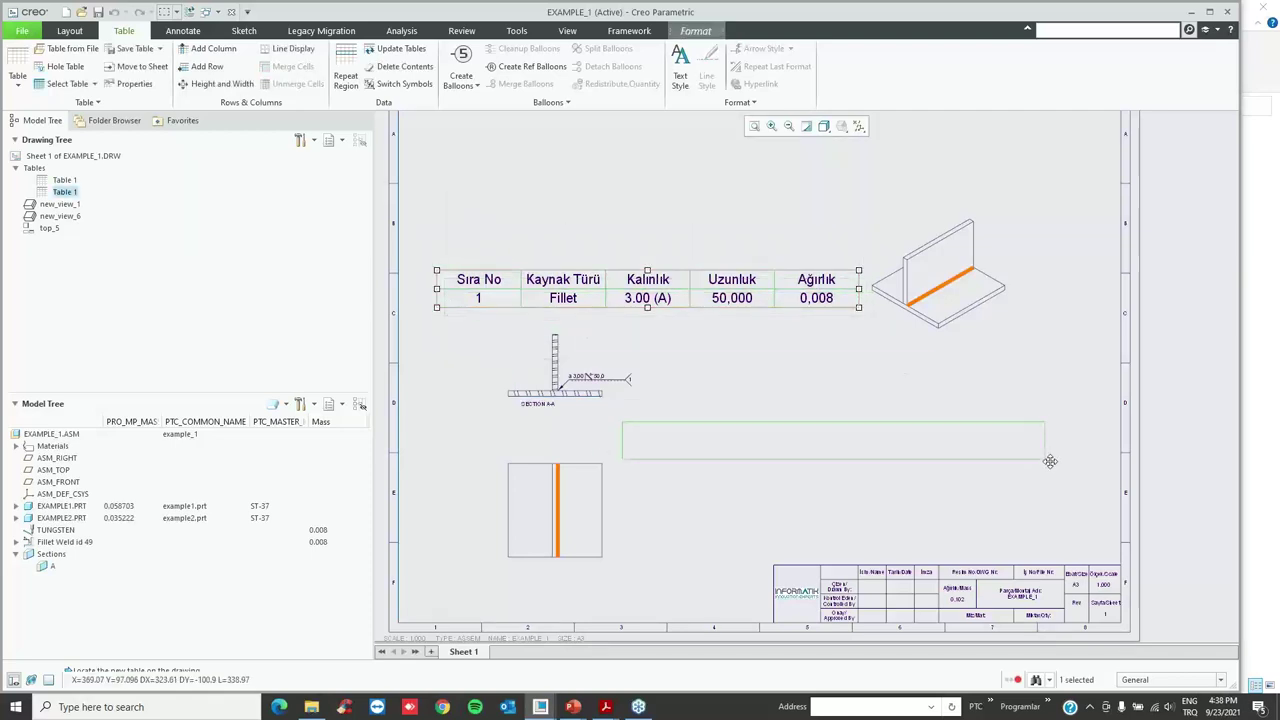
left_click(1094, 440)
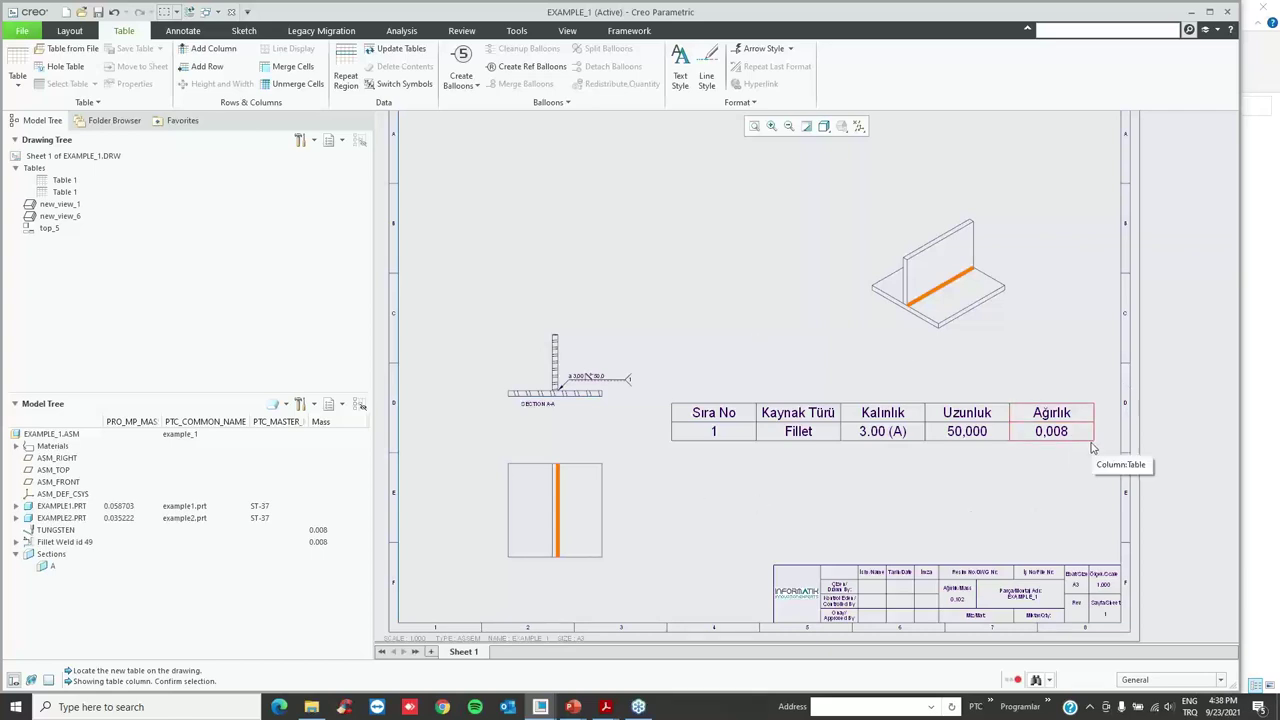
- Switch to Acrobat Reader and examine the welding report parameters in 210913_Report_Parameters_for_Welding.pdf
left_click(605, 707)
left_click(607, 670)
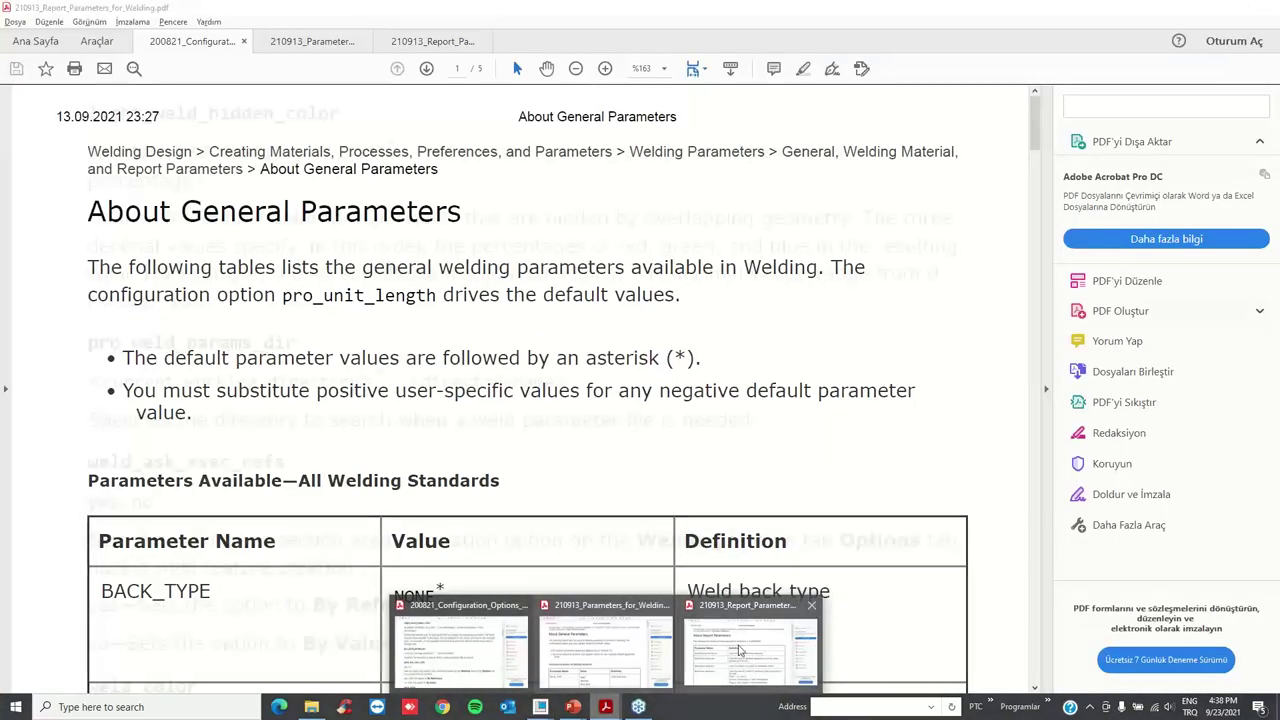
left_click(757, 648)
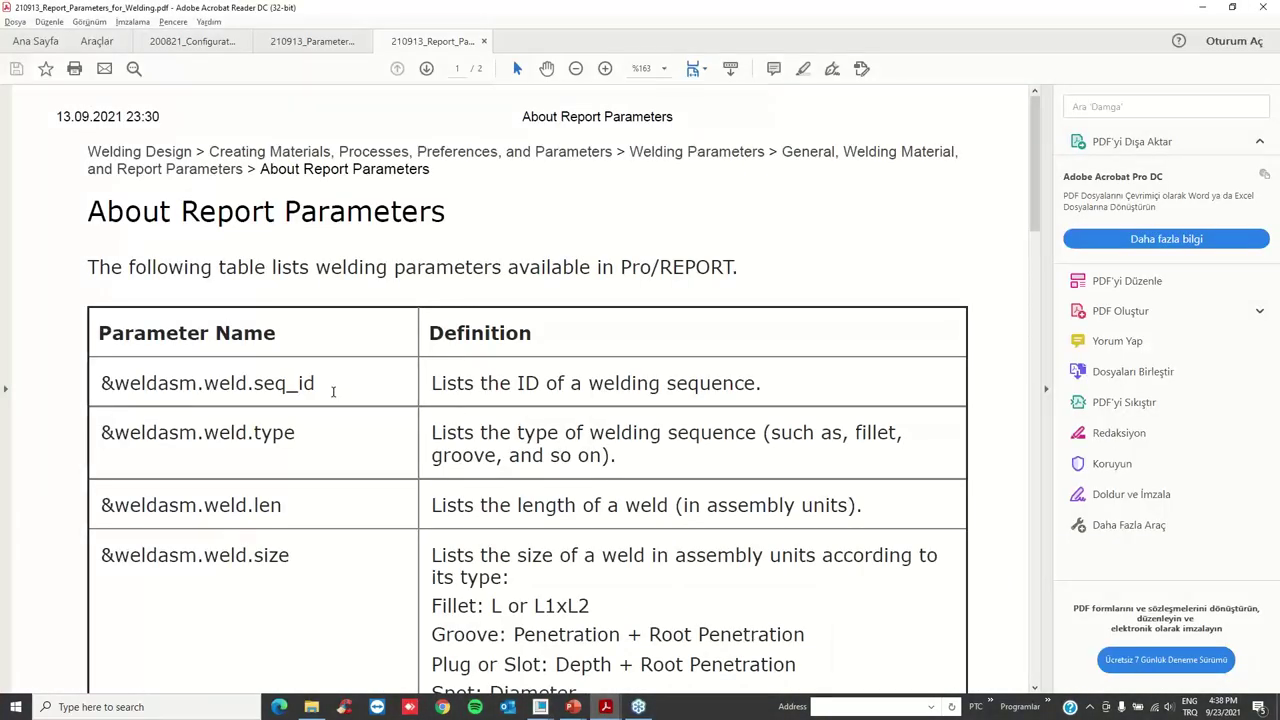
scroll(395, 258, "down", 5)
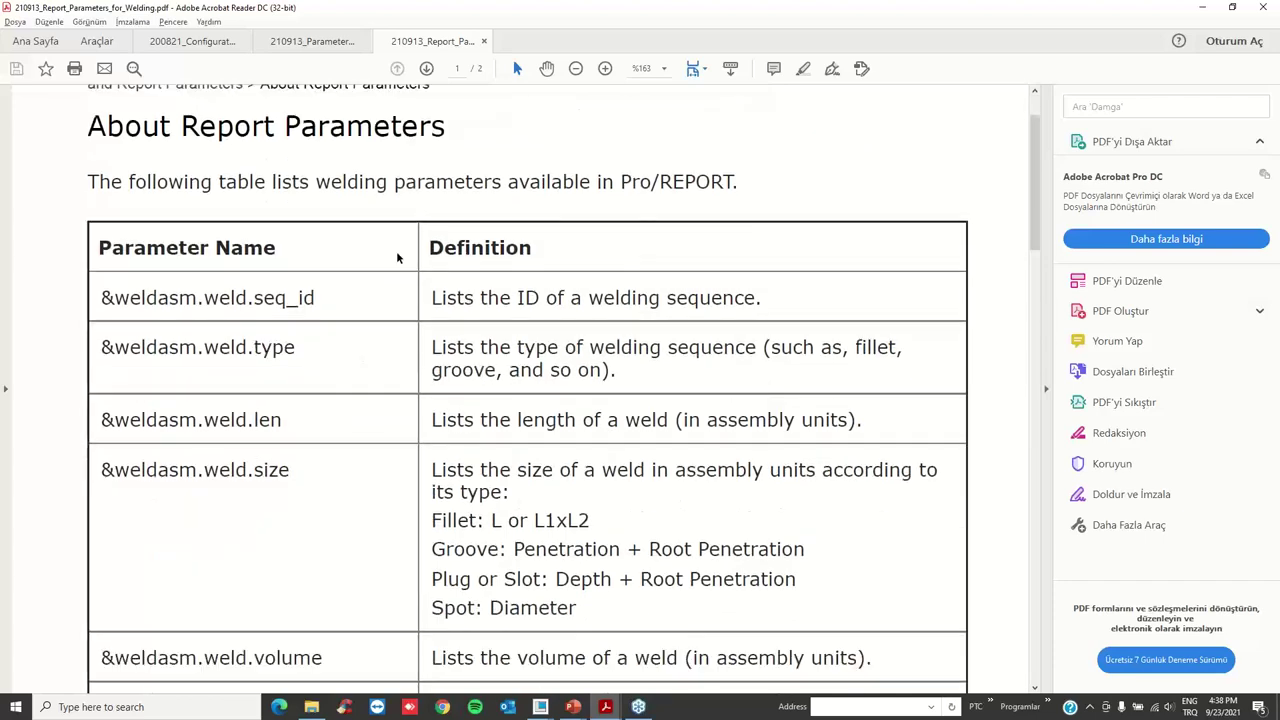
- Read through the PDF's welding report parameters, the sample Pro/REPORT table and the information table
scroll(393, 260, "down", 10)
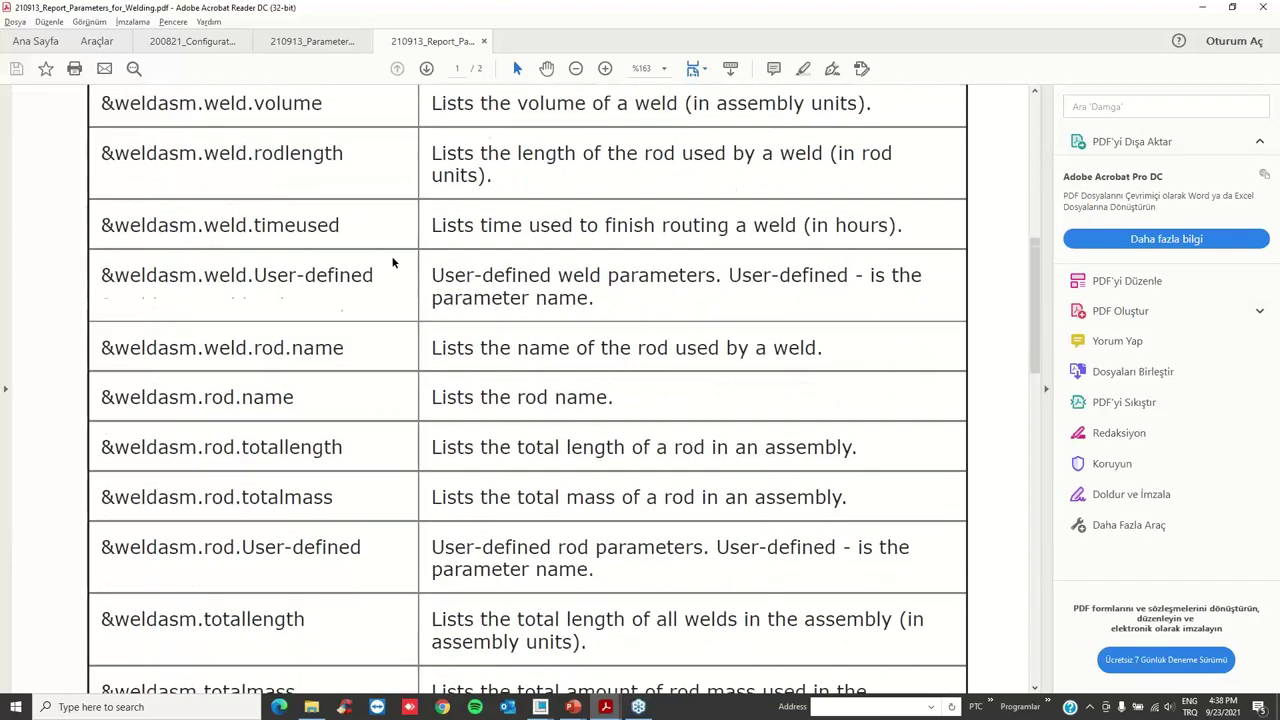
scroll(393, 265, "down", 10)
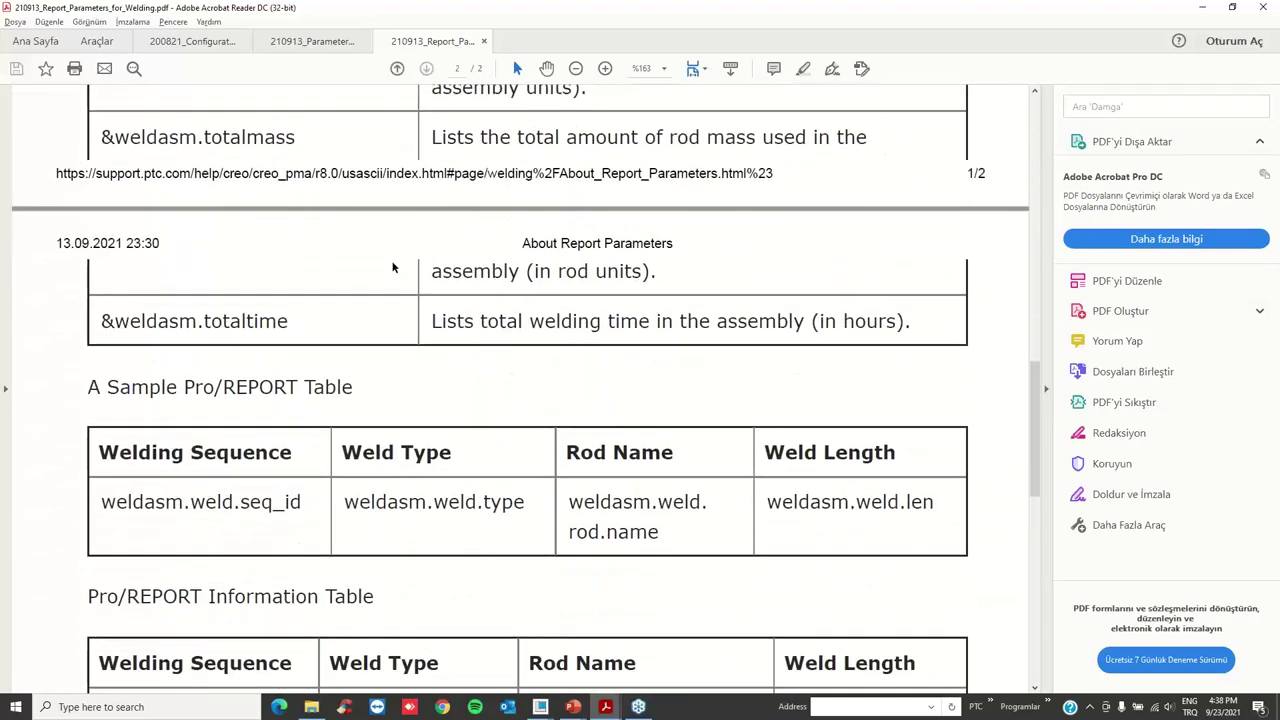
scroll(393, 268, "up", 20)
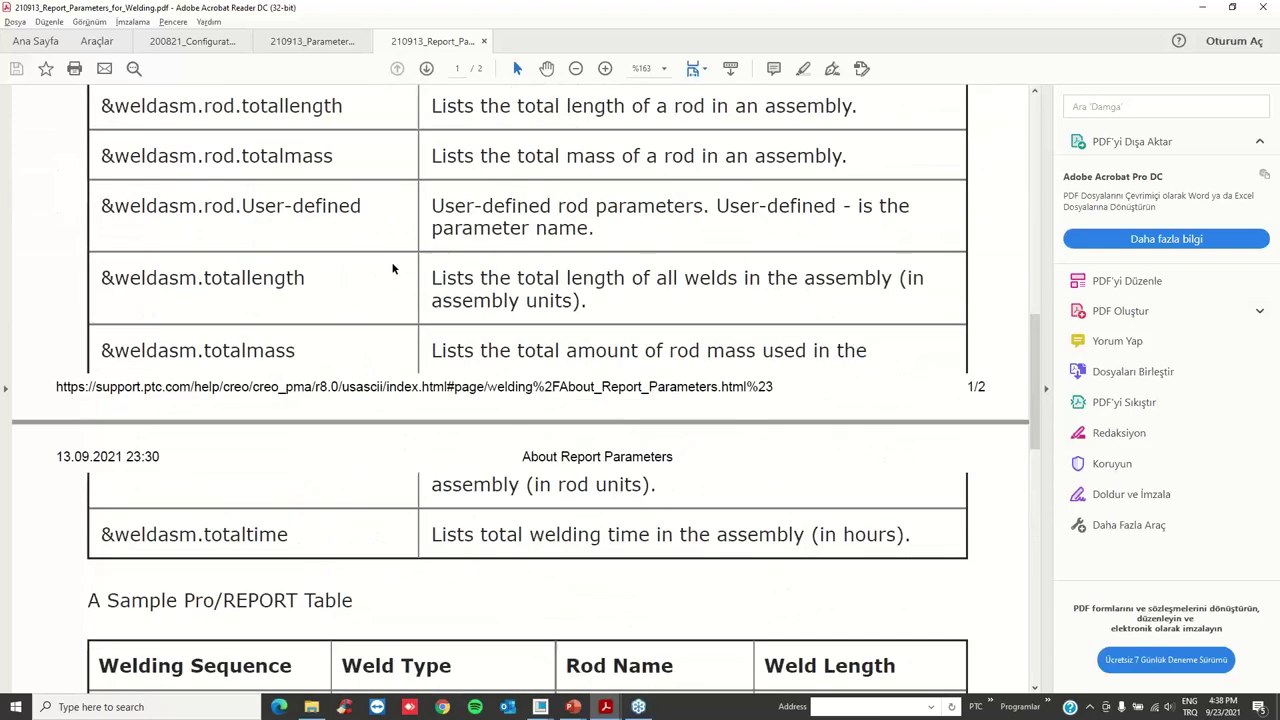
scroll(393, 272, "up", 6)
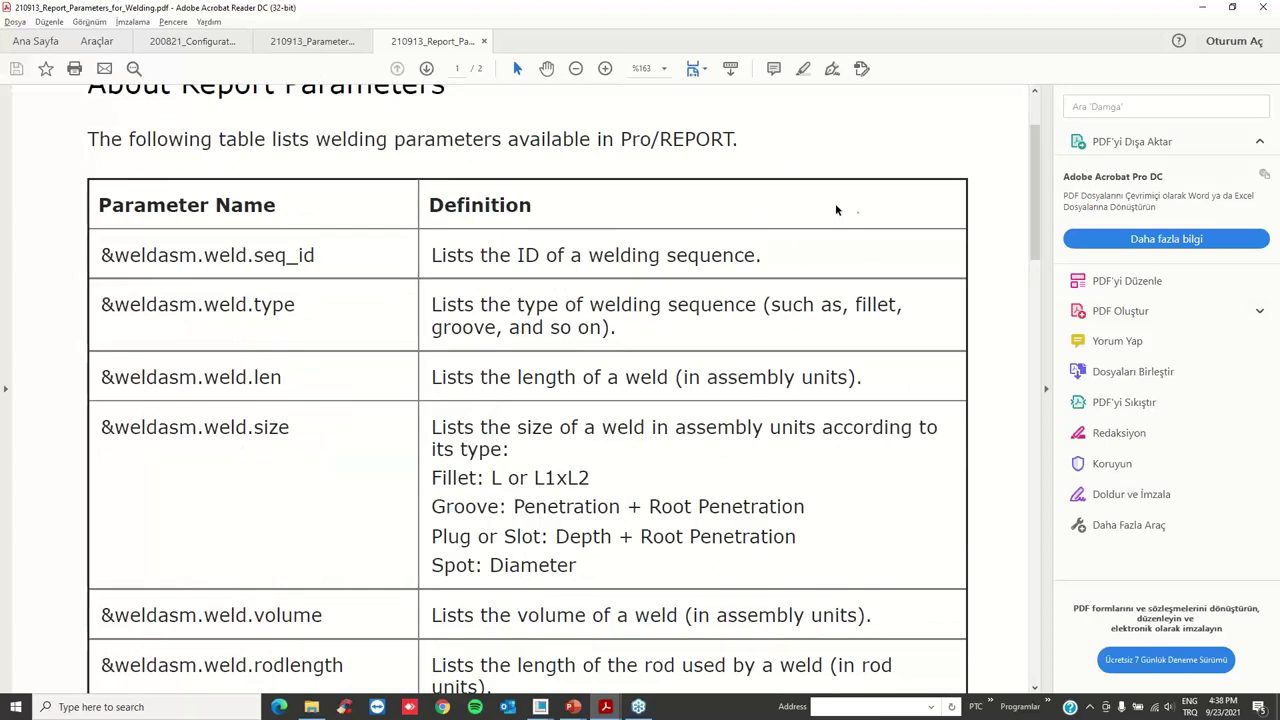
scroll(803, 230, "down", 20)
scroll(733, 318, "down", 7)
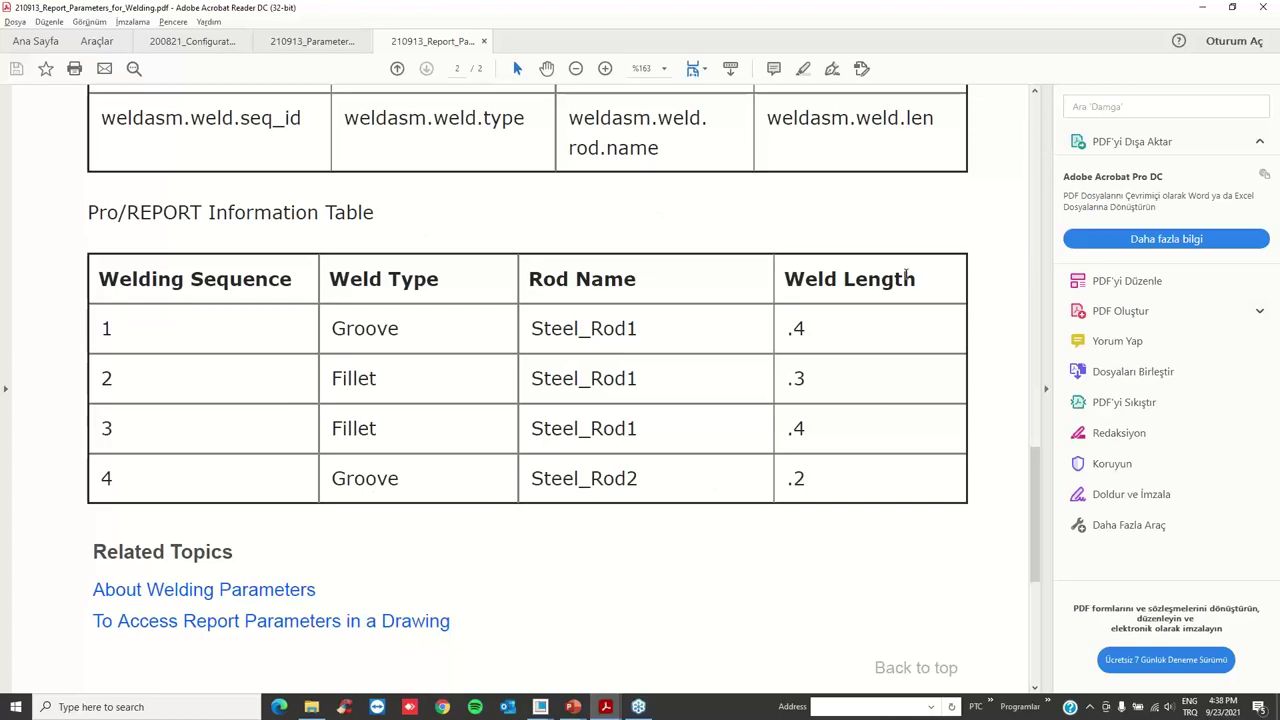
- Switch to Creo Parametric, maximize the EXAMPLE_1 drawing window and close the drawing
left_click(1202, 7)
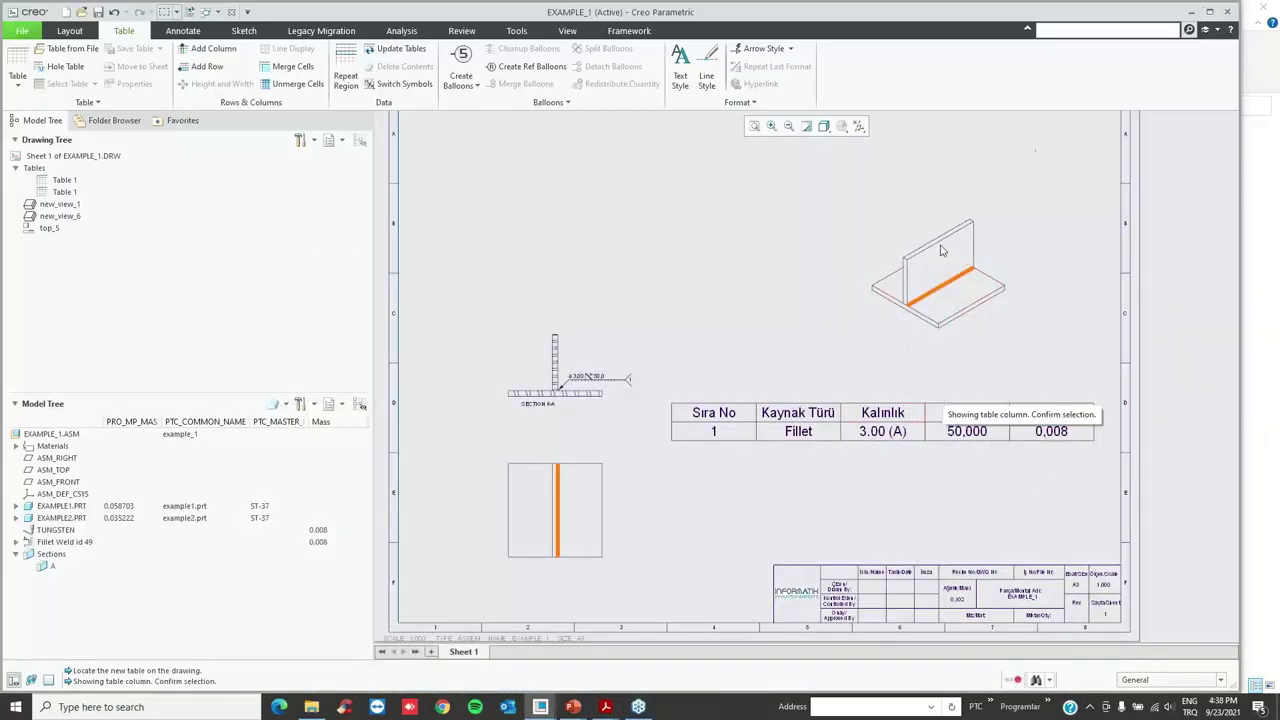
left_click(1209, 11)
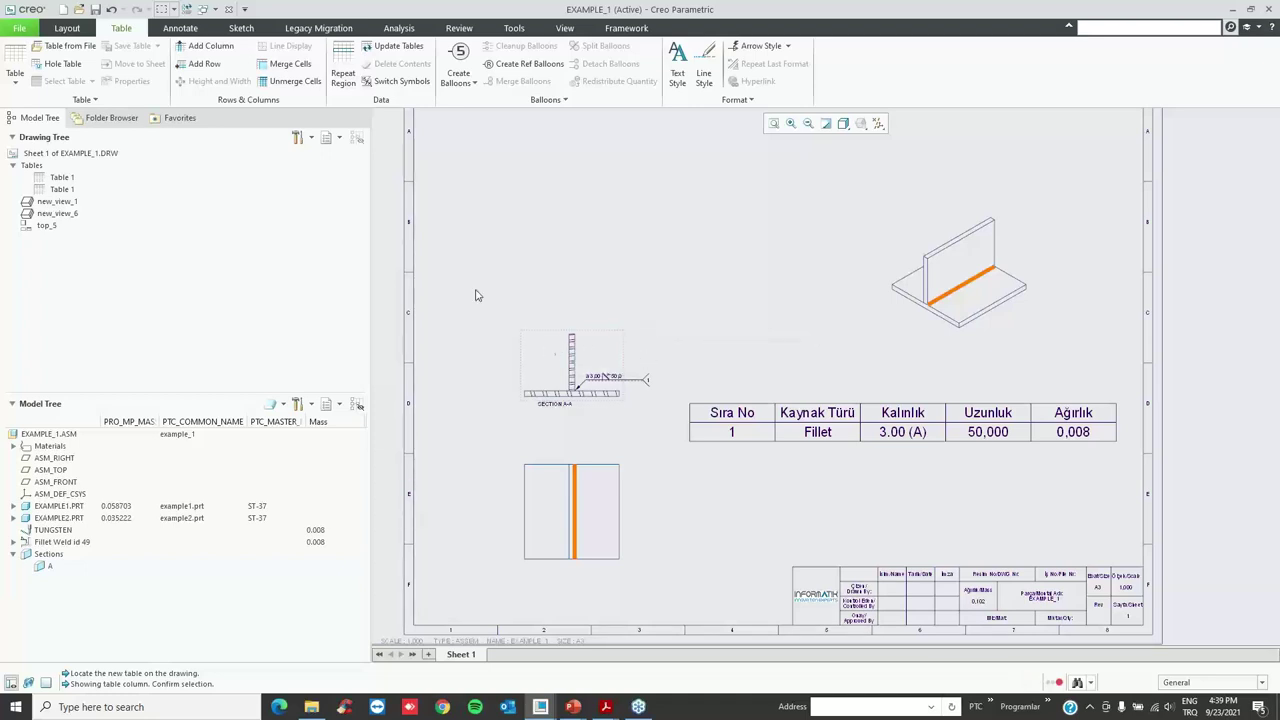
left_click(230, 10)
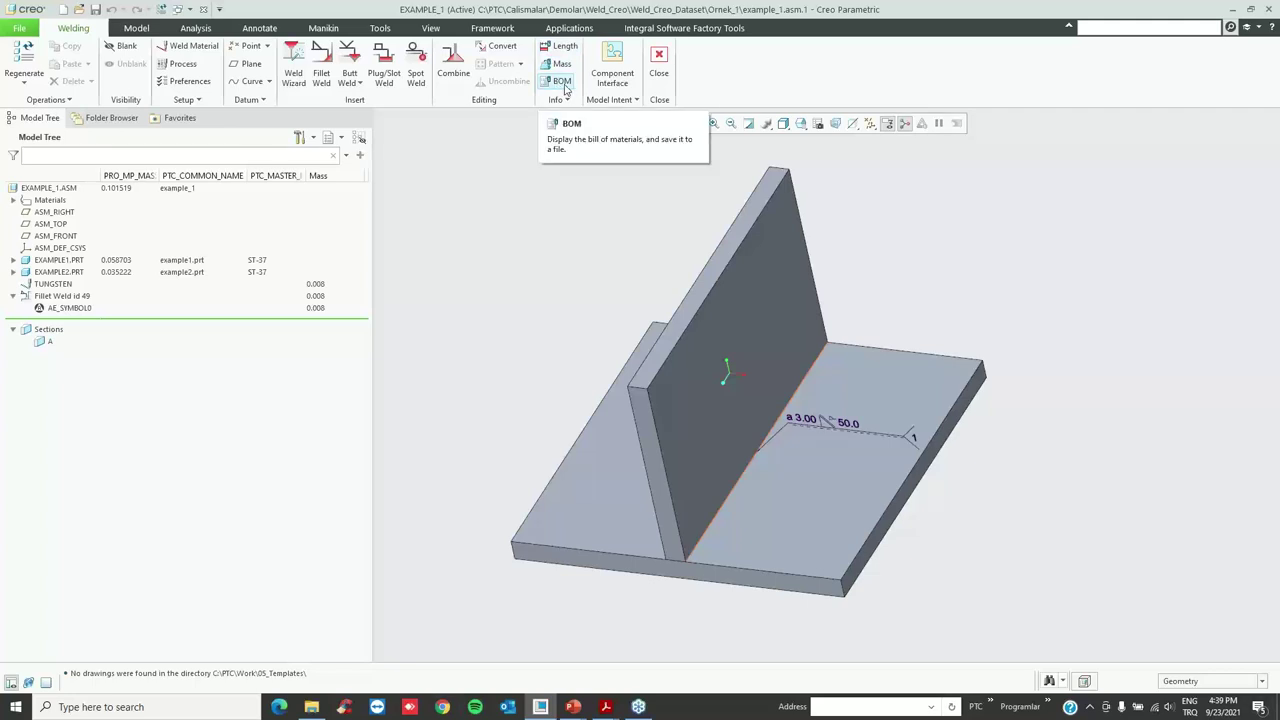
- Generate the weld BOM report for the EXAMPLE_1 assembly, review it and close the report
left_click(562, 82)
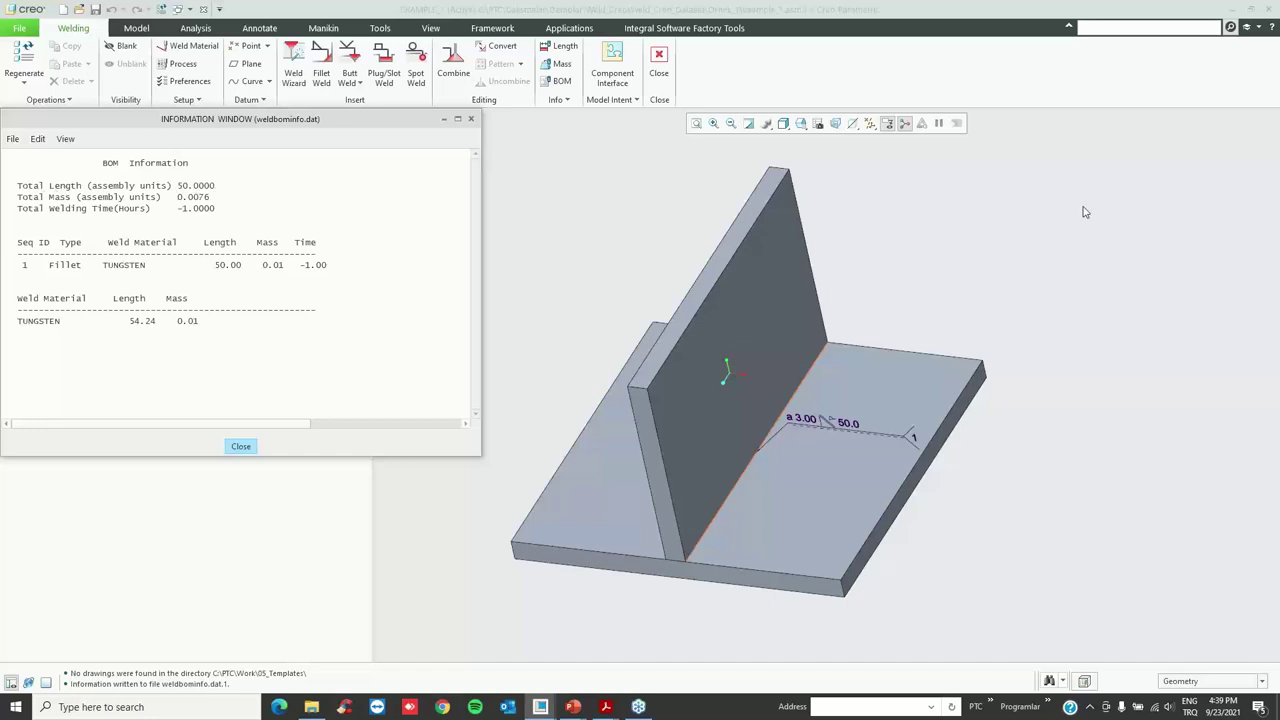
left_click(1275, 224)
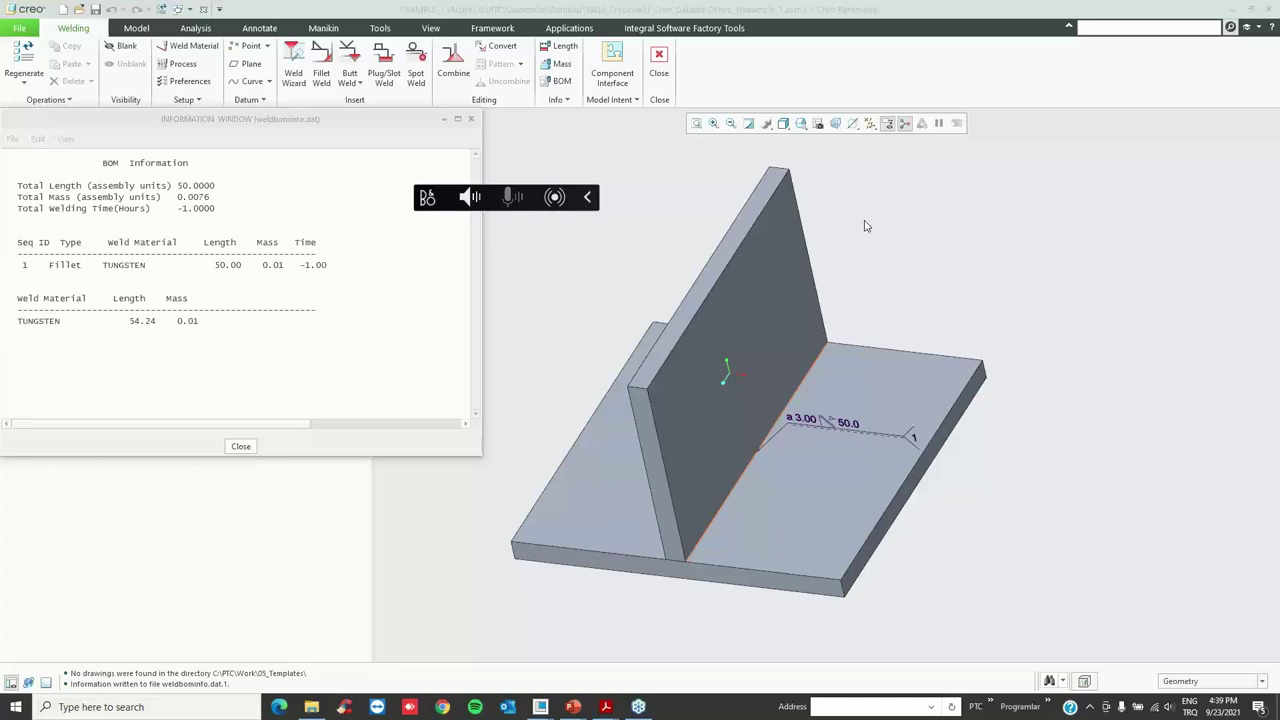
left_click(210, 378)
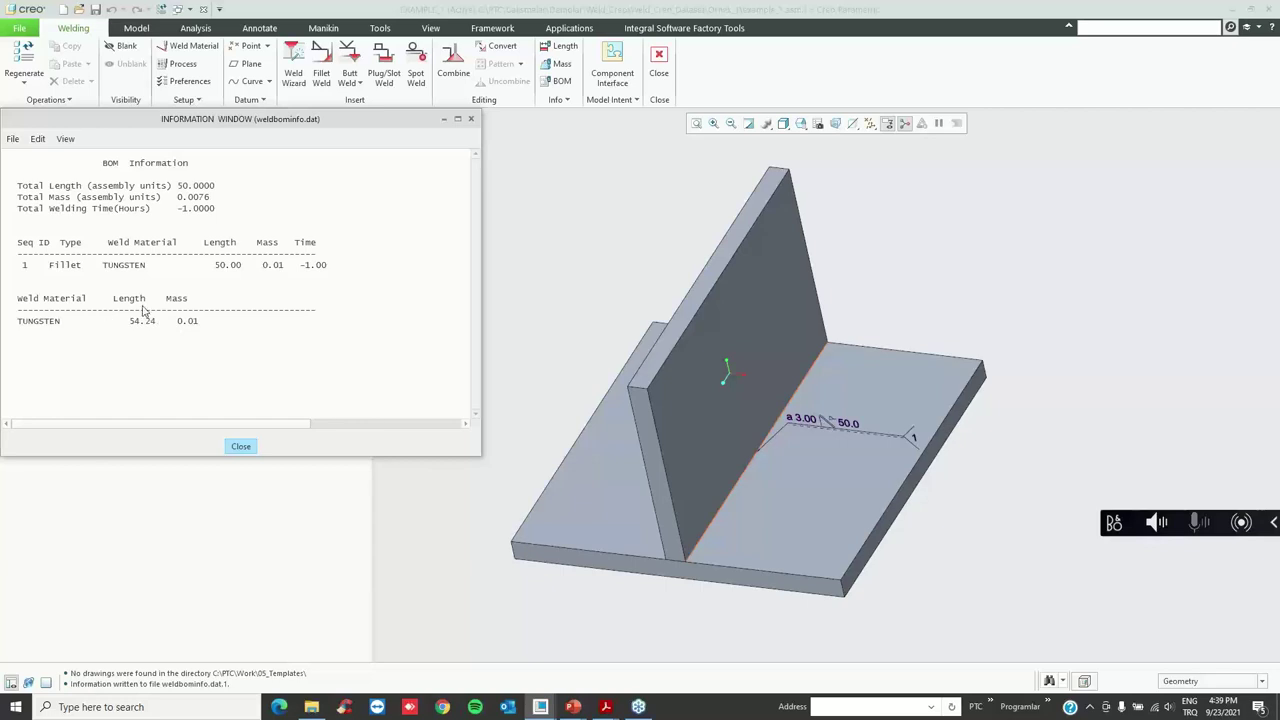
left_click(471, 119)
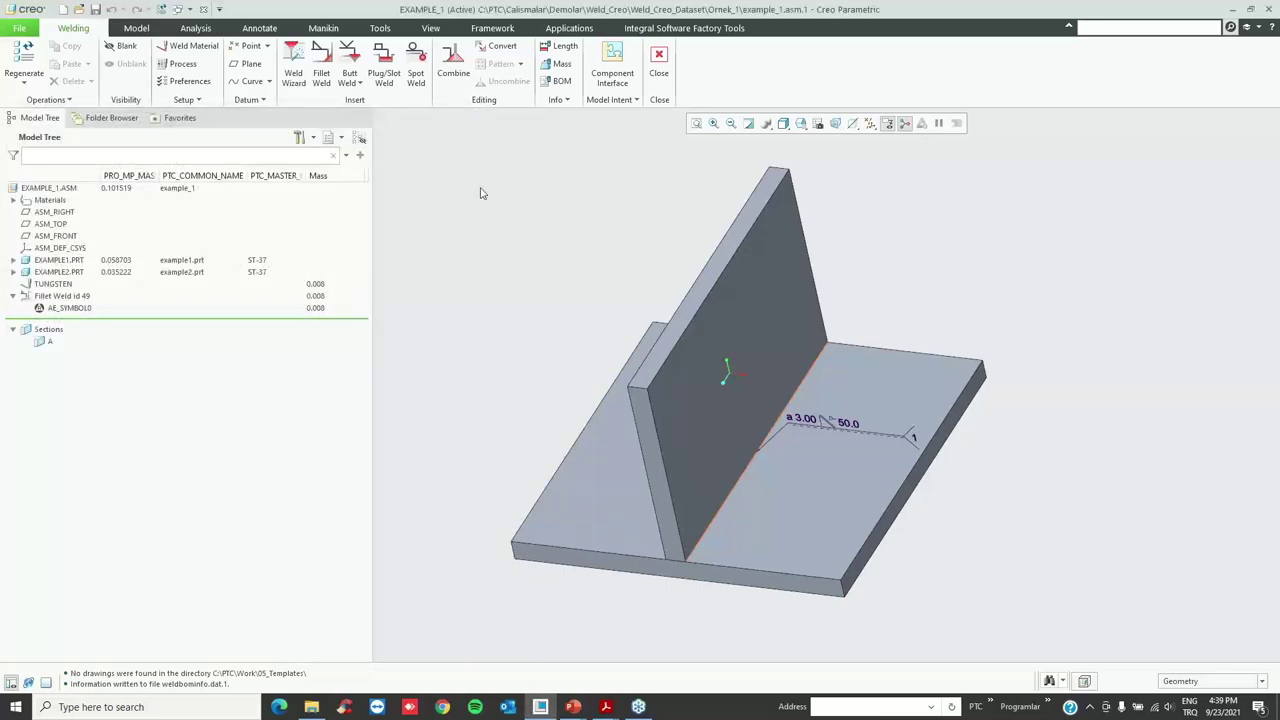
- Review weldbominfo.dat.1 from the Ornek_1 folder in Notepad++, close it and return to Creo Parametric
left_click(311, 707)
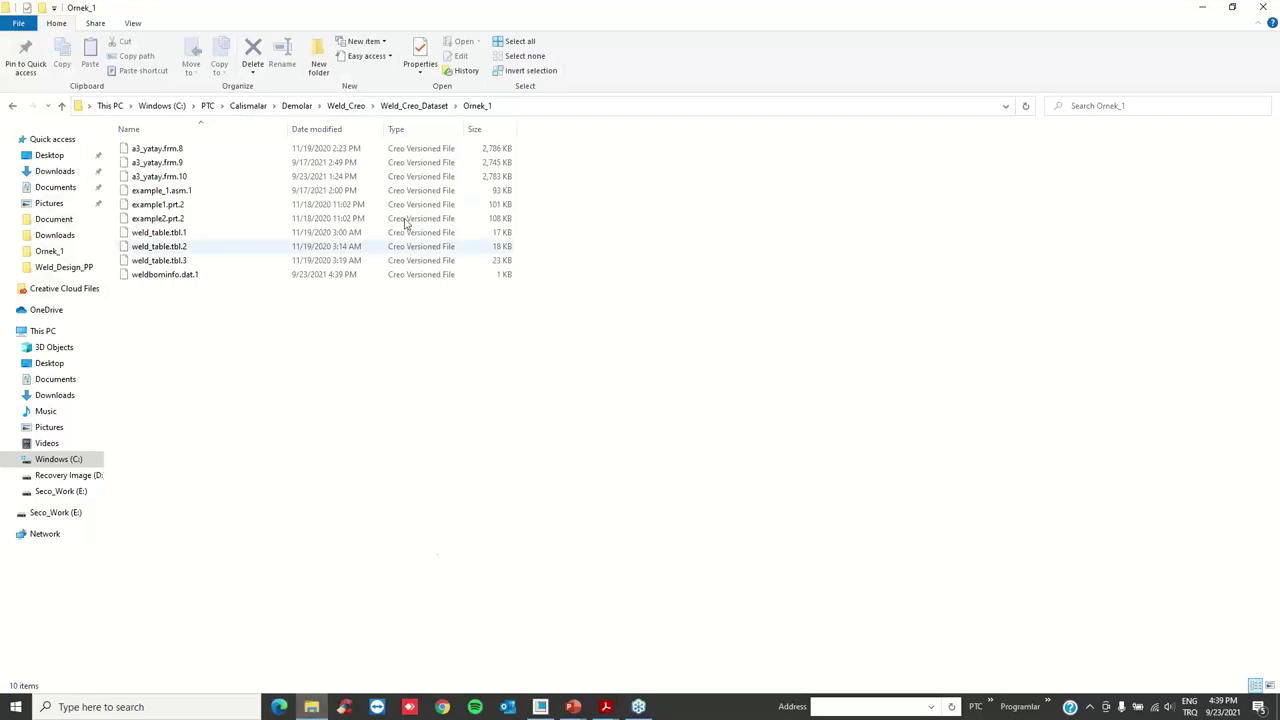
left_click(168, 280)
right_click(168, 276)
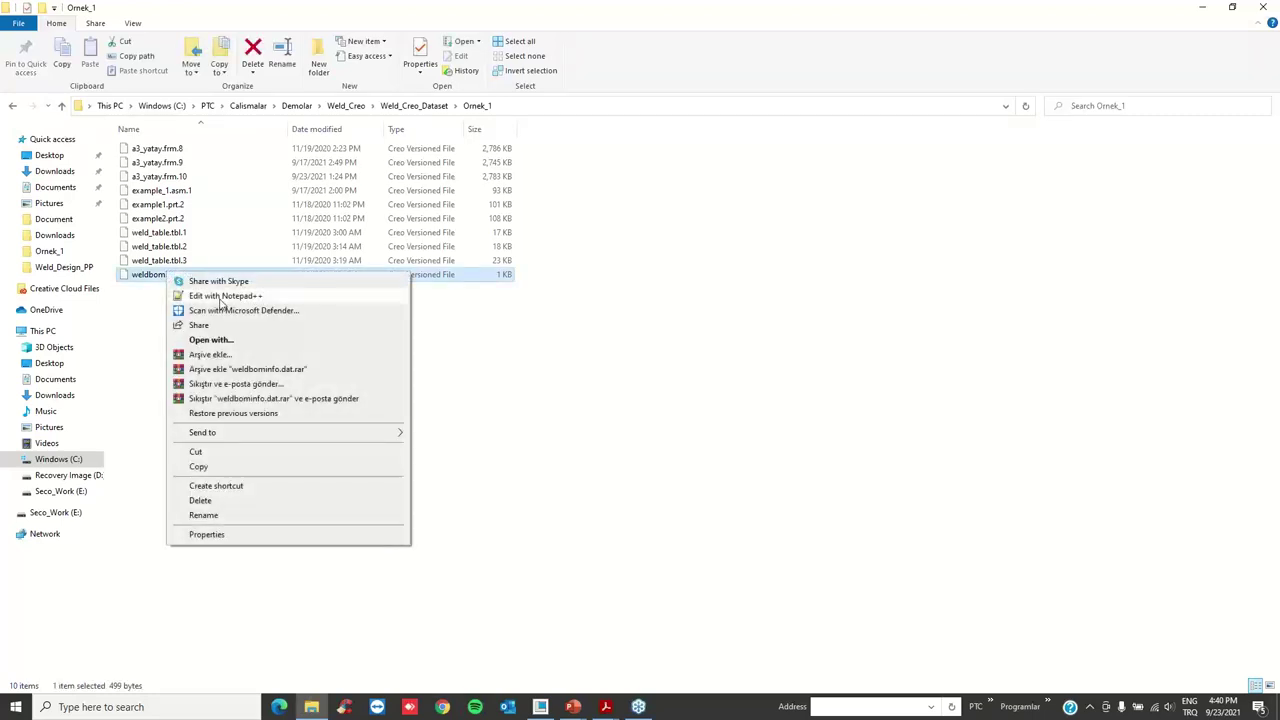
left_click(222, 297)
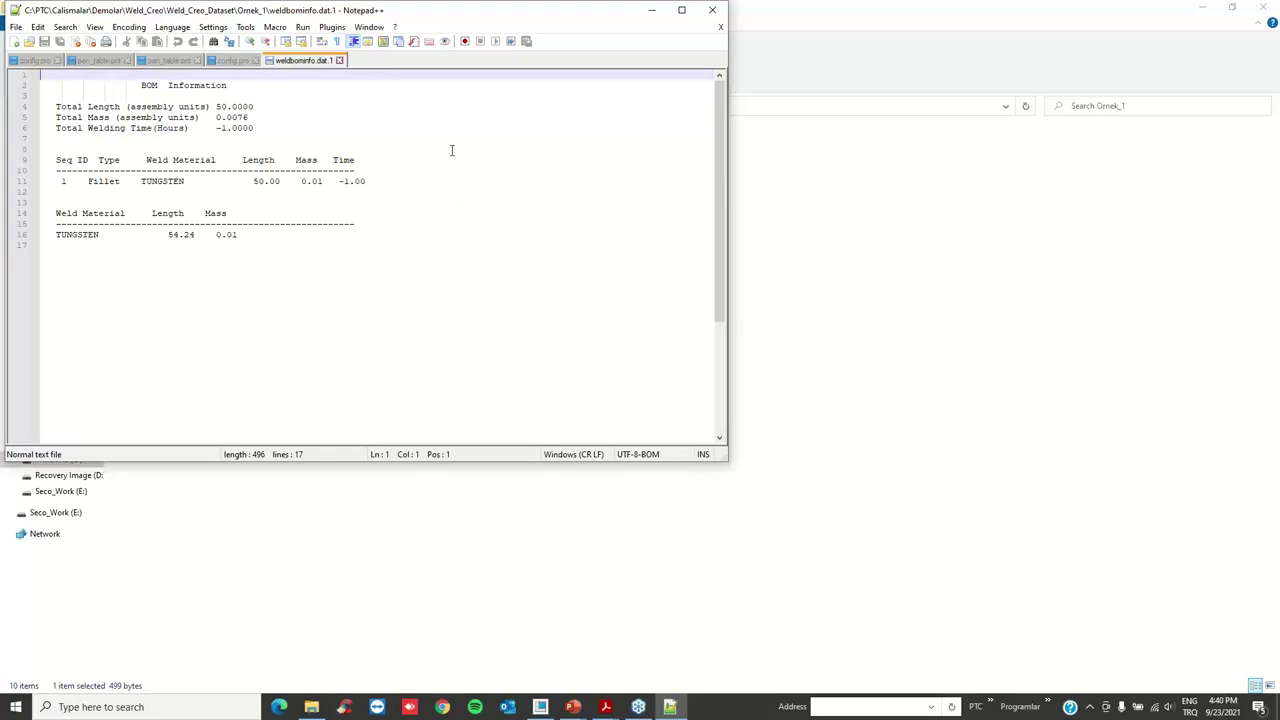
left_click(711, 12)
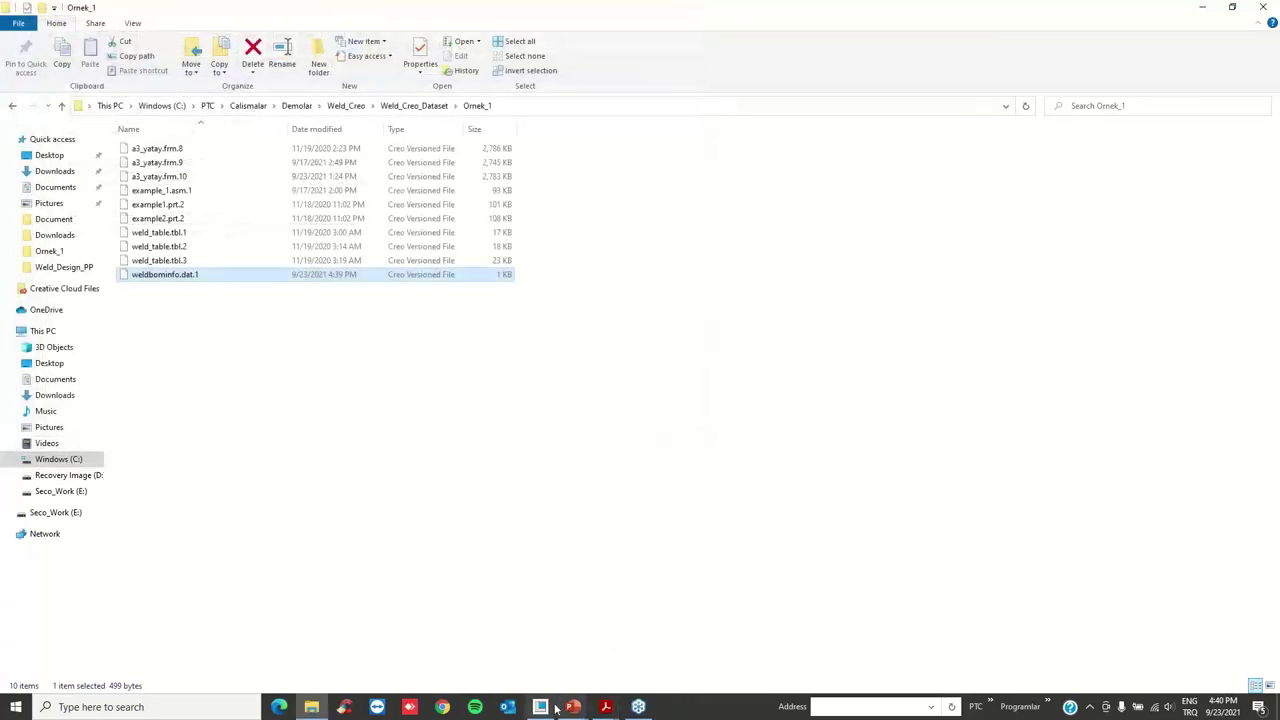
left_click(554, 706)
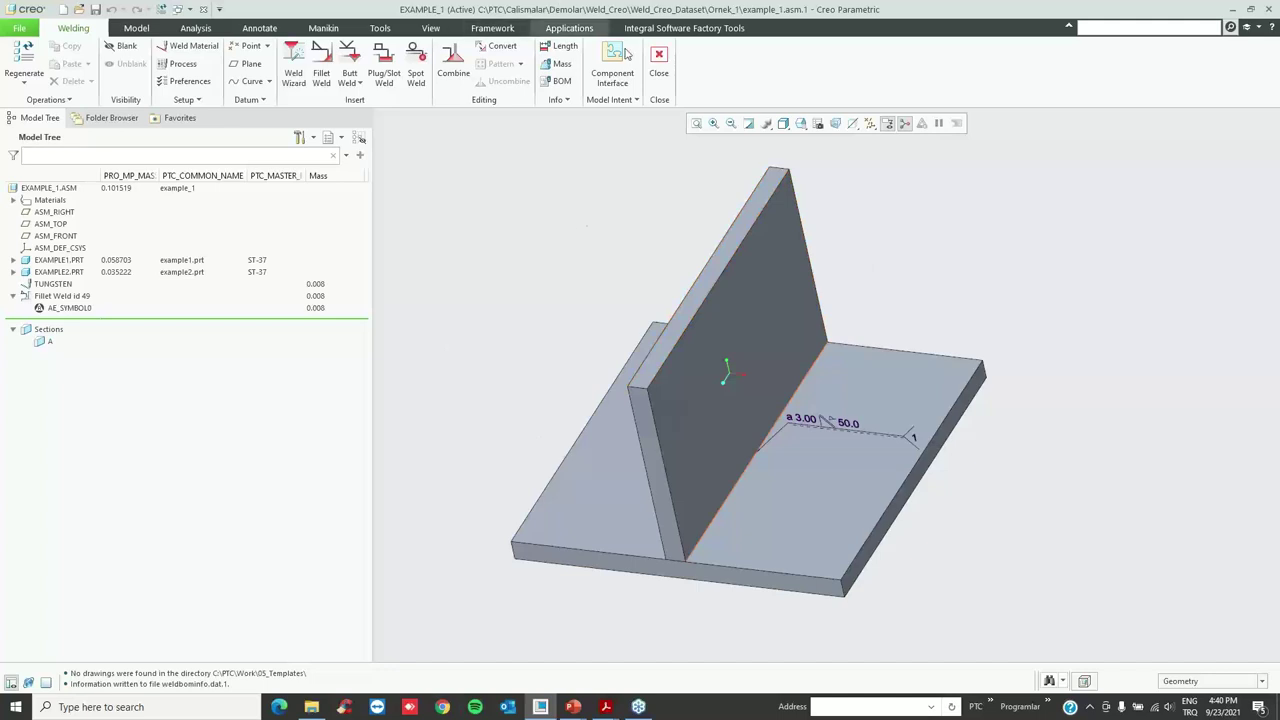
- Exit the Welding application, close the EXAMPLE_1 assembly and erase all undisplayed objects from the session
left_click(659, 62)
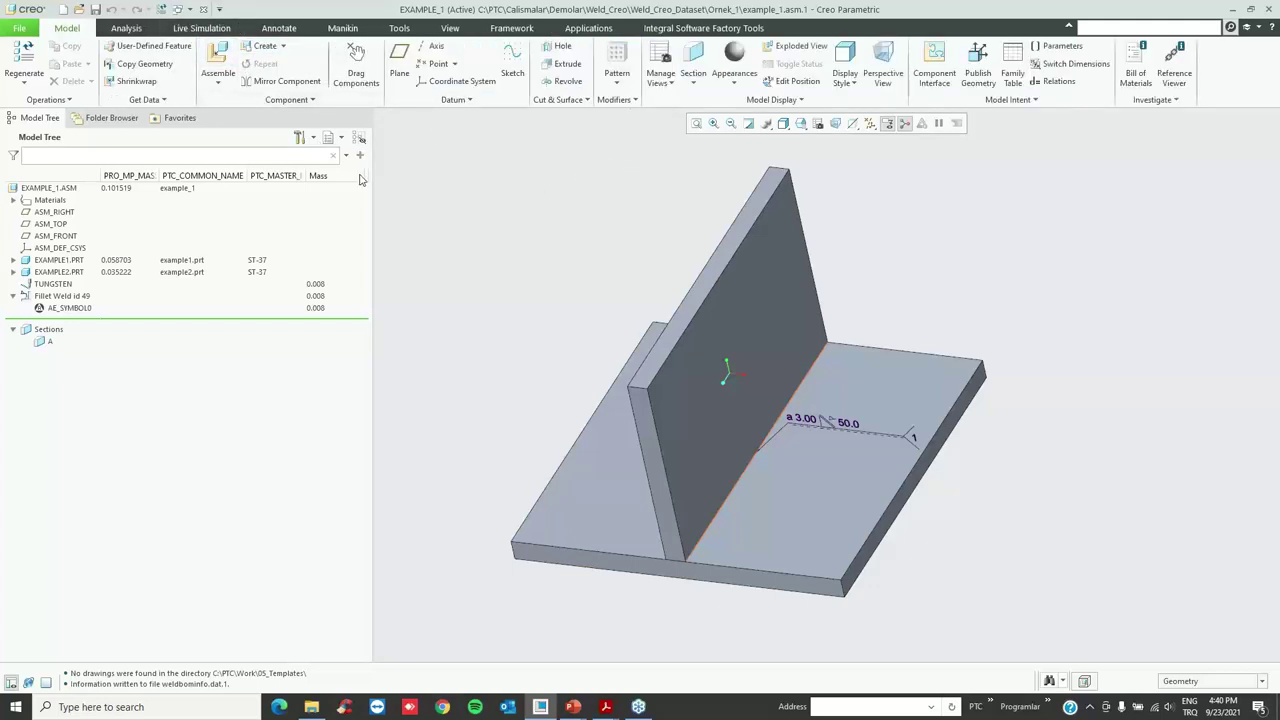
left_click(203, 9)
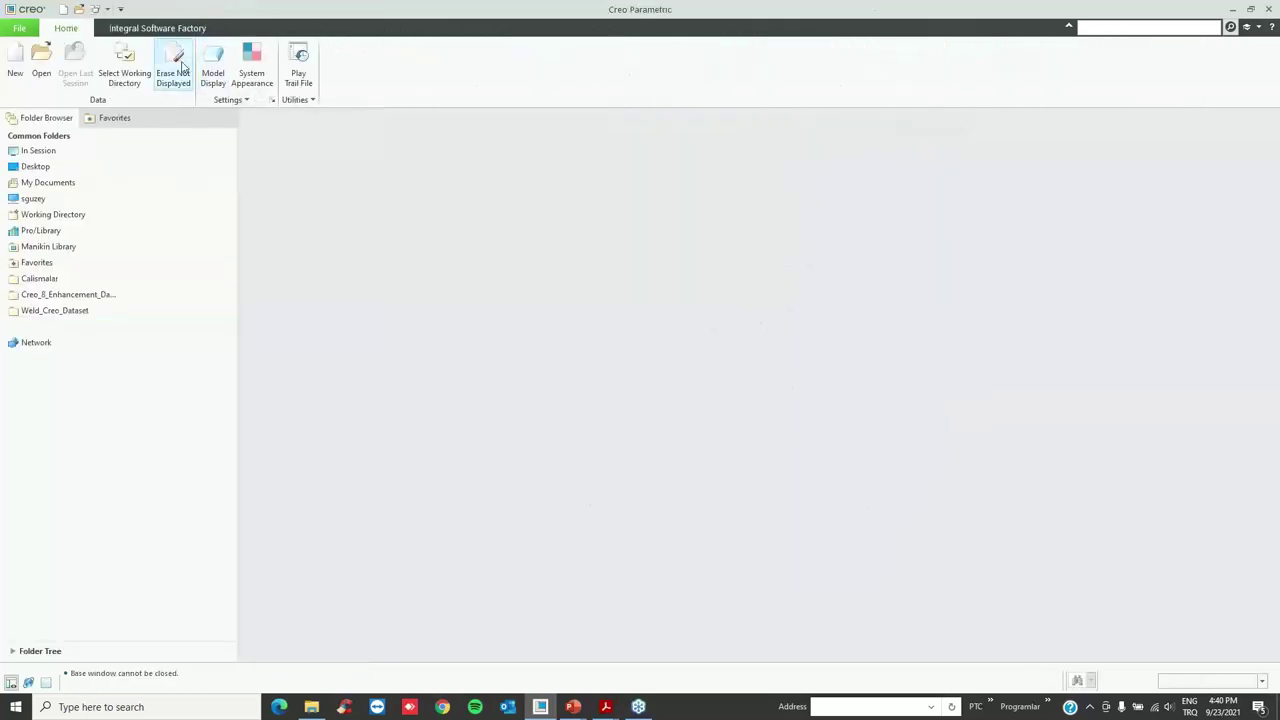
left_click(177, 66)
key("Return")
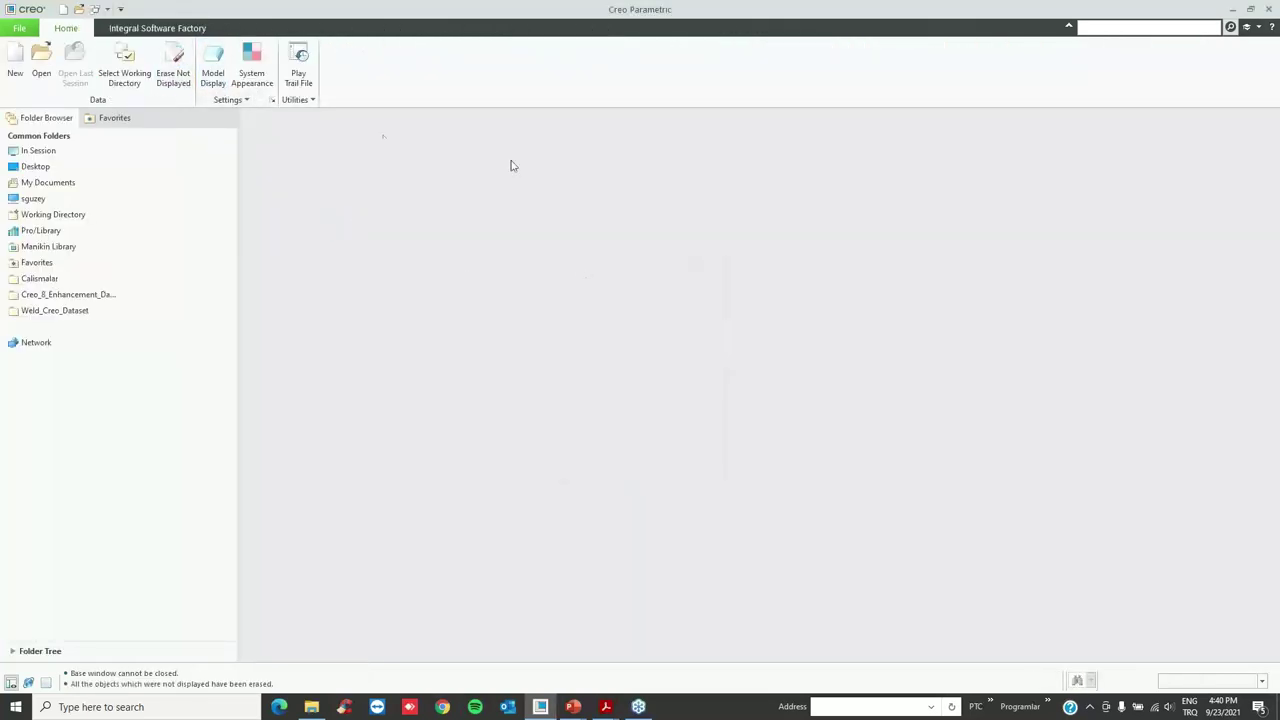
- Set the Ornek_2 folder inside Weld_Creo_Dataset as the working directory and open tangent_surface.asm from it
left_click(85, 312)
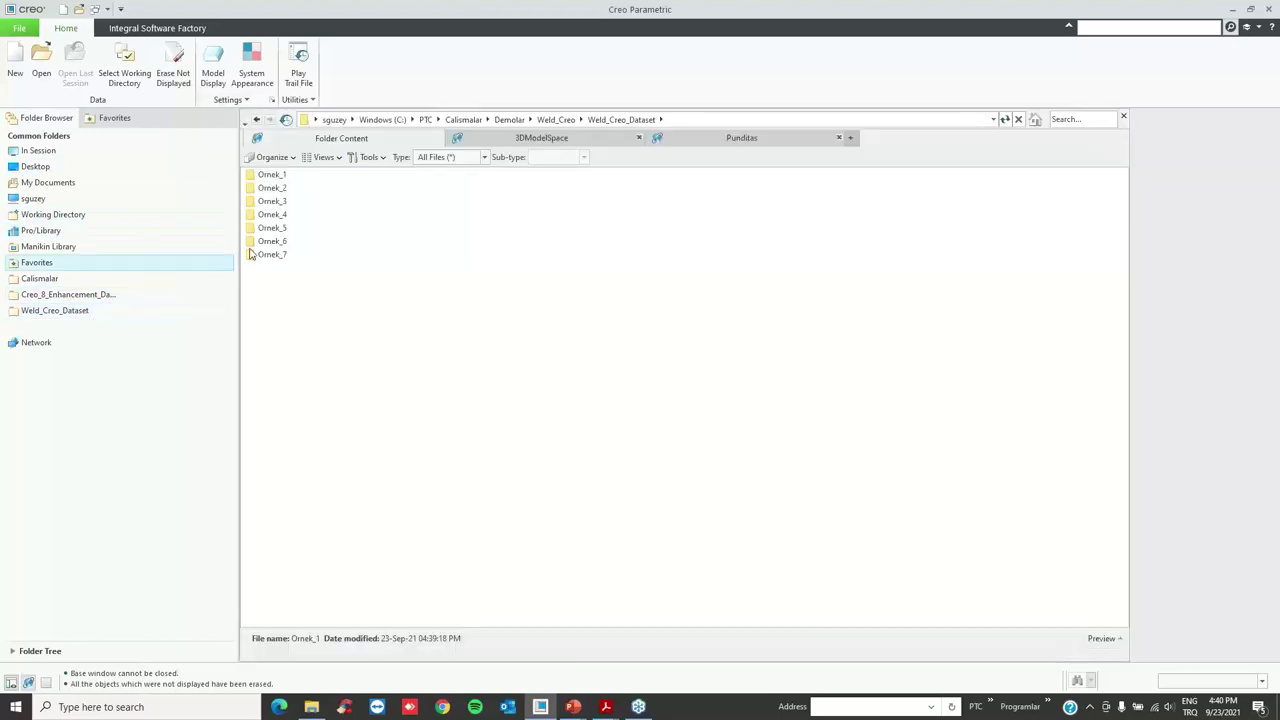
right_click(272, 189)
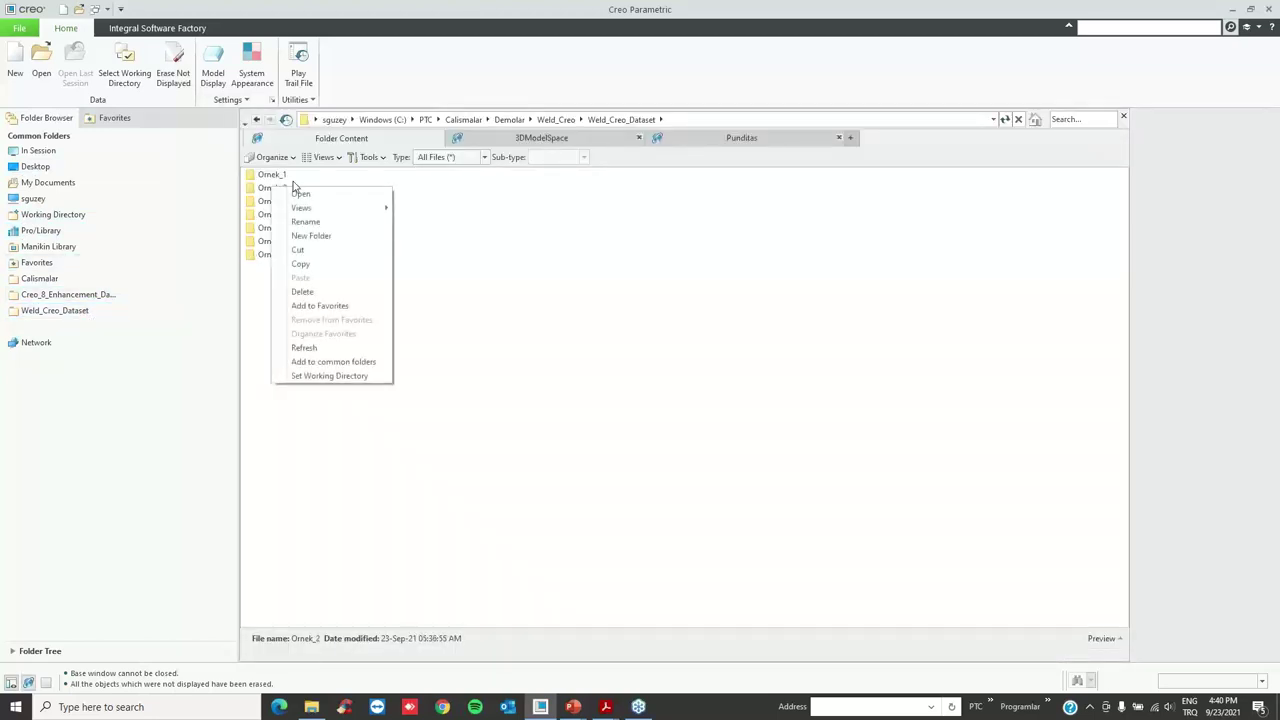
left_click(313, 377)
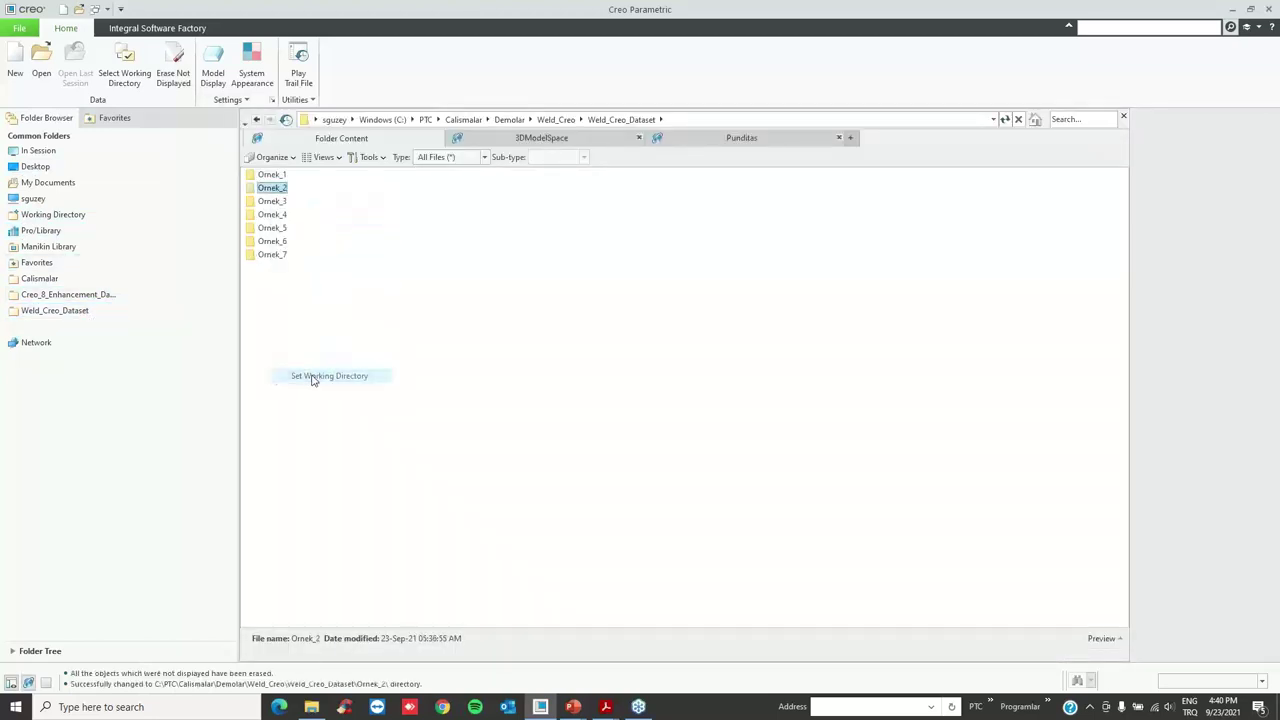
left_click(130, 216)
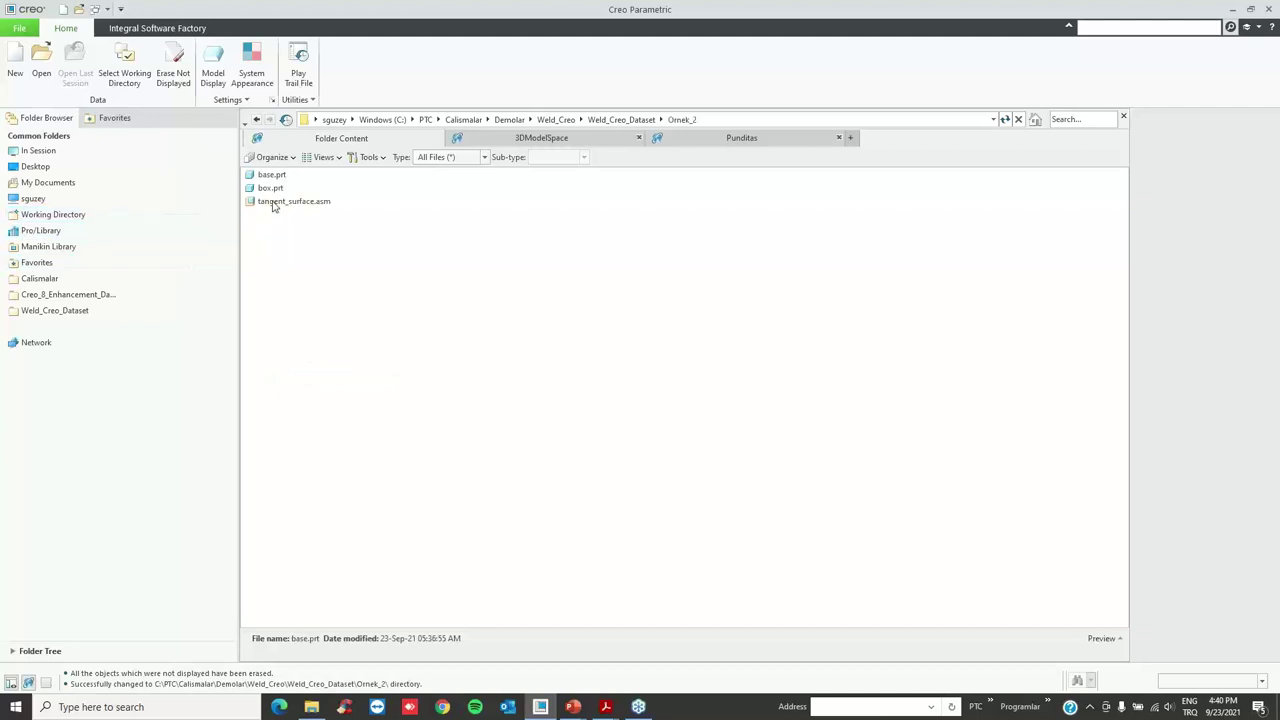
double_click(273, 204)
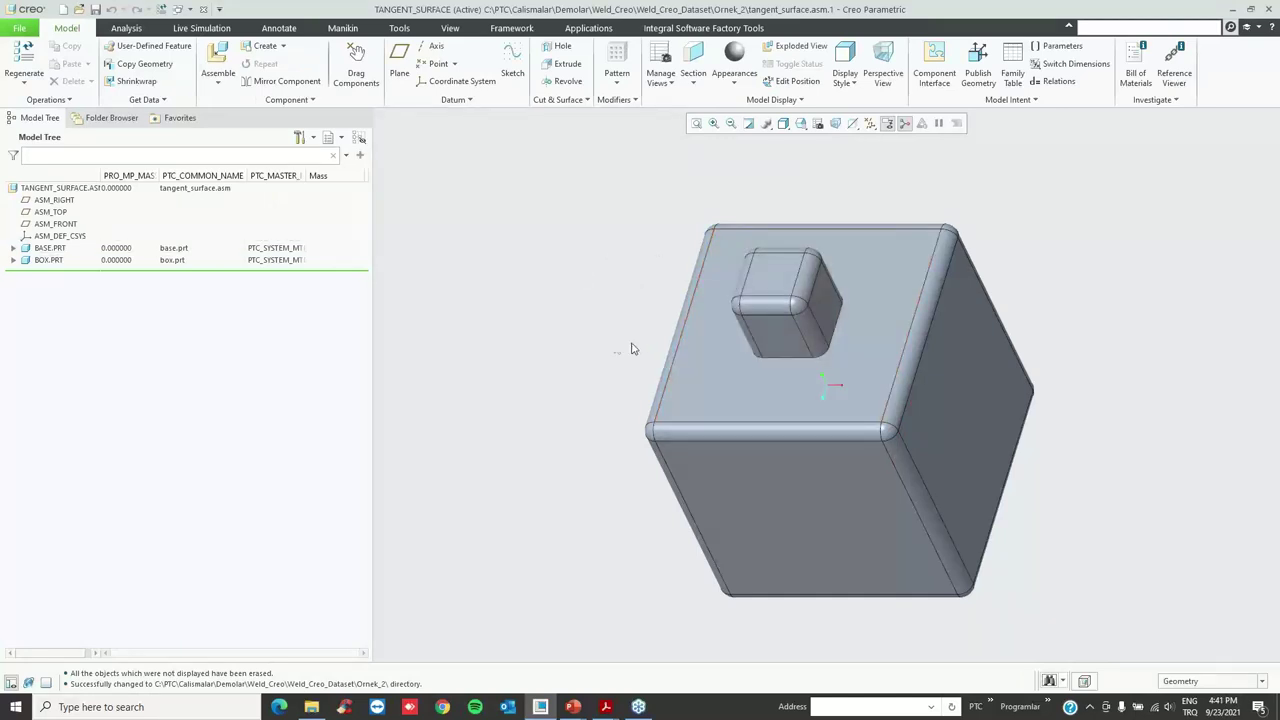
- Enter the Welding application for the assembly and start a fillet weld
left_click(588, 28)
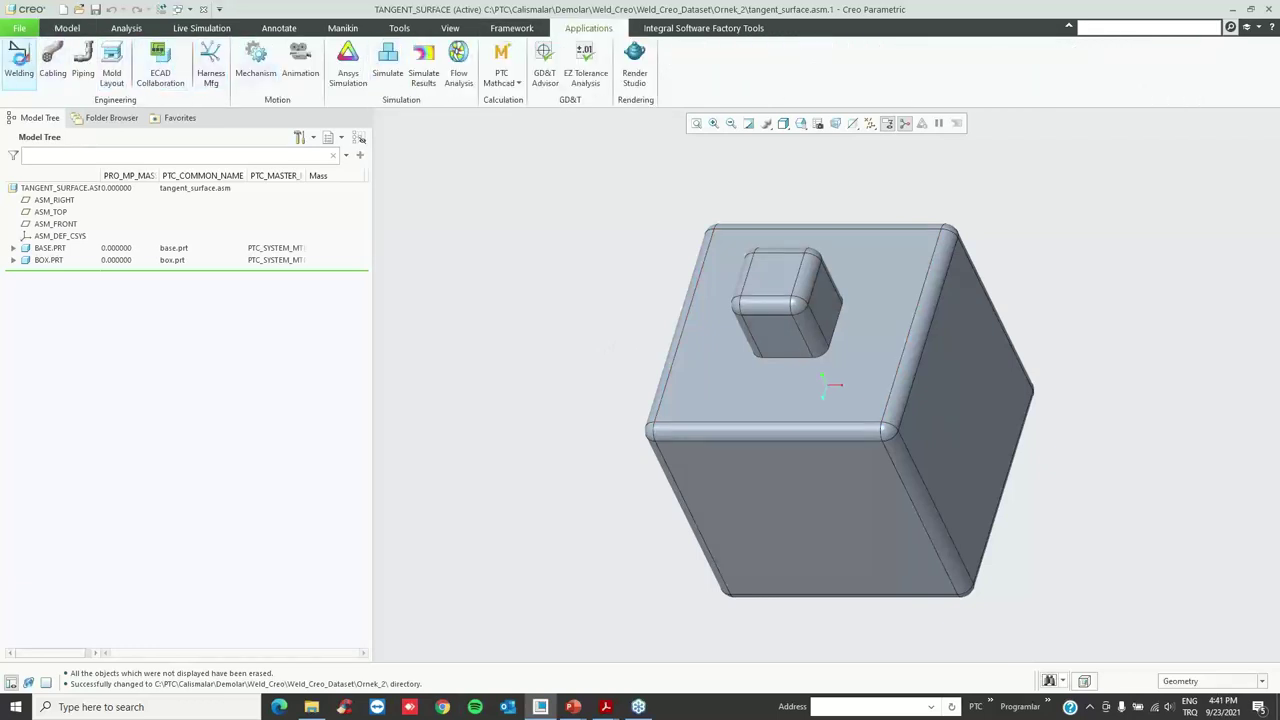
left_click(20, 62)
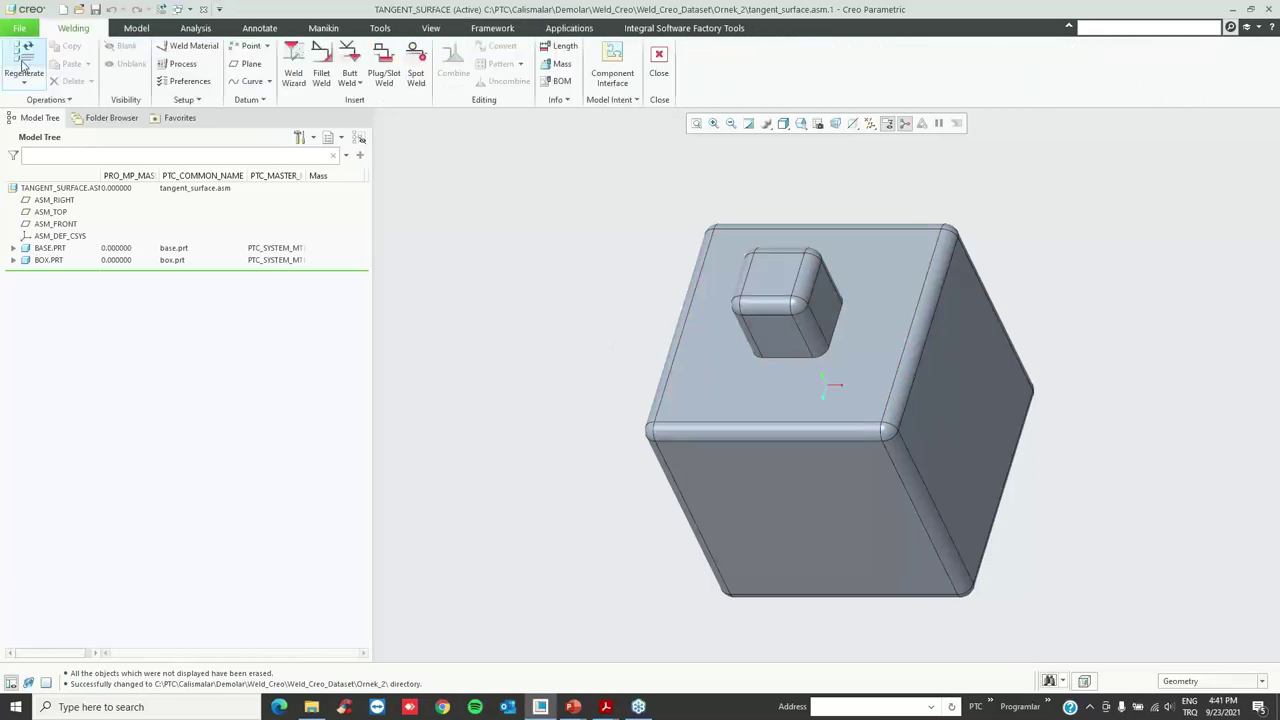
left_click(321, 78)
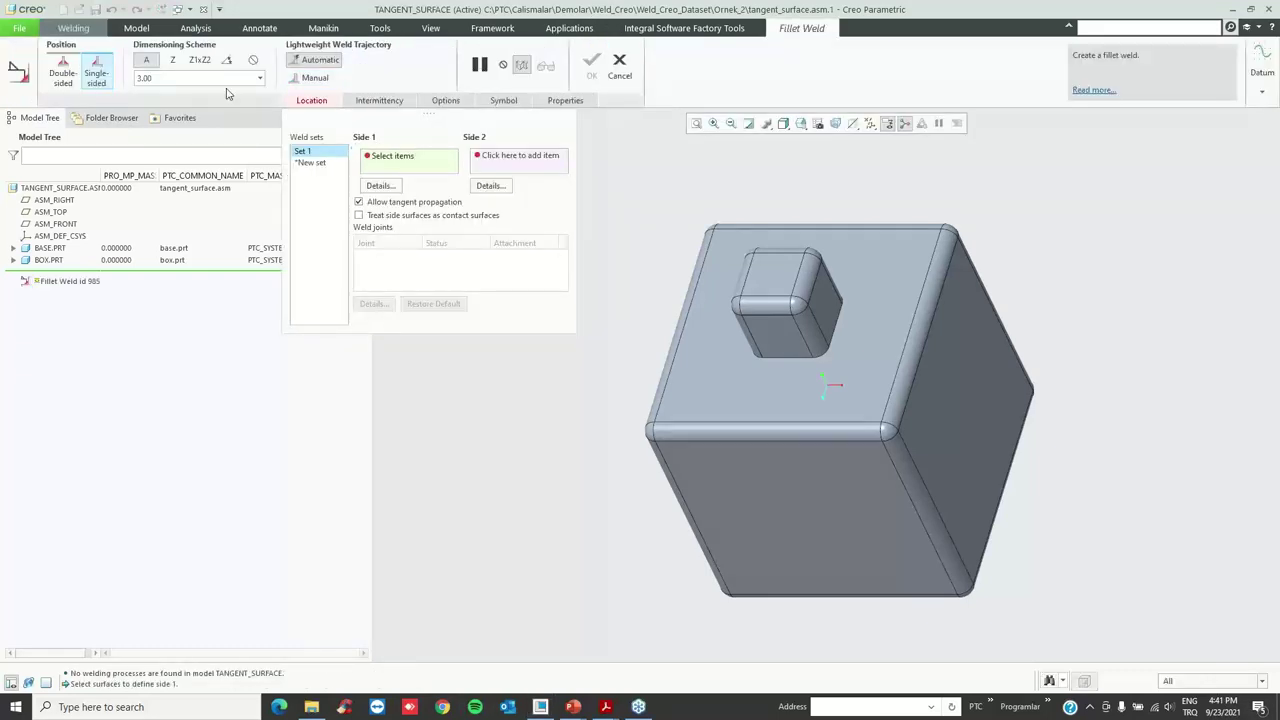
- Assign the small box's front face to side 1 of the weld and the base block's upper face to side 2
left_click(185, 78)
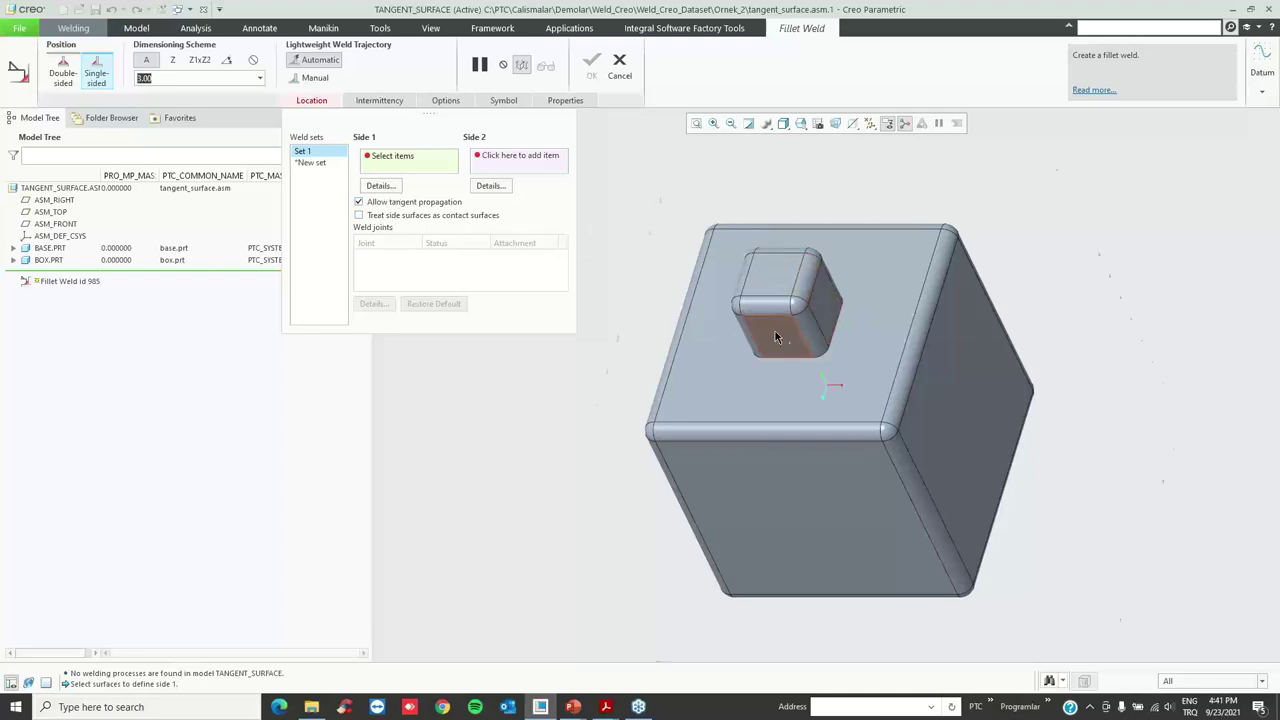
scroll(780, 333, "down", 2)
left_click(515, 157)
left_click(787, 418)
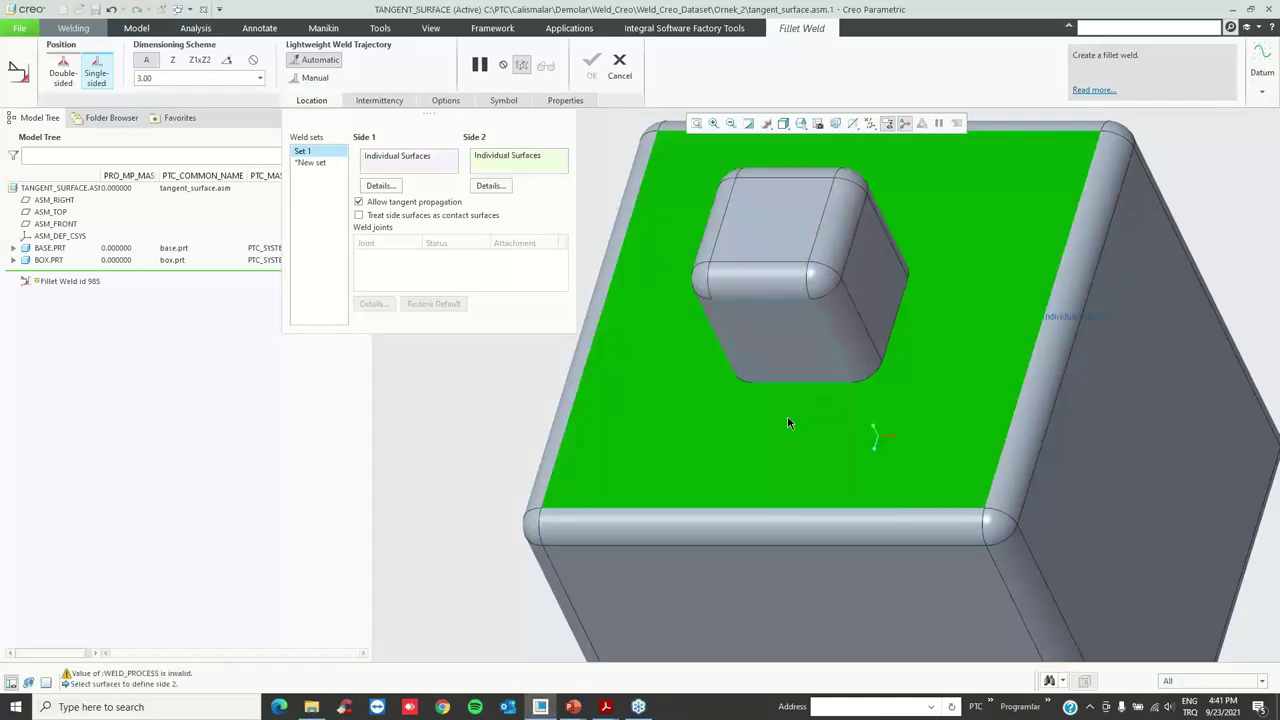
- Set the fillet weld size to 0.20, and test tangent propagation by disabling and re-enabling it
left_click(188, 83)
type("0.20")
key("Return")
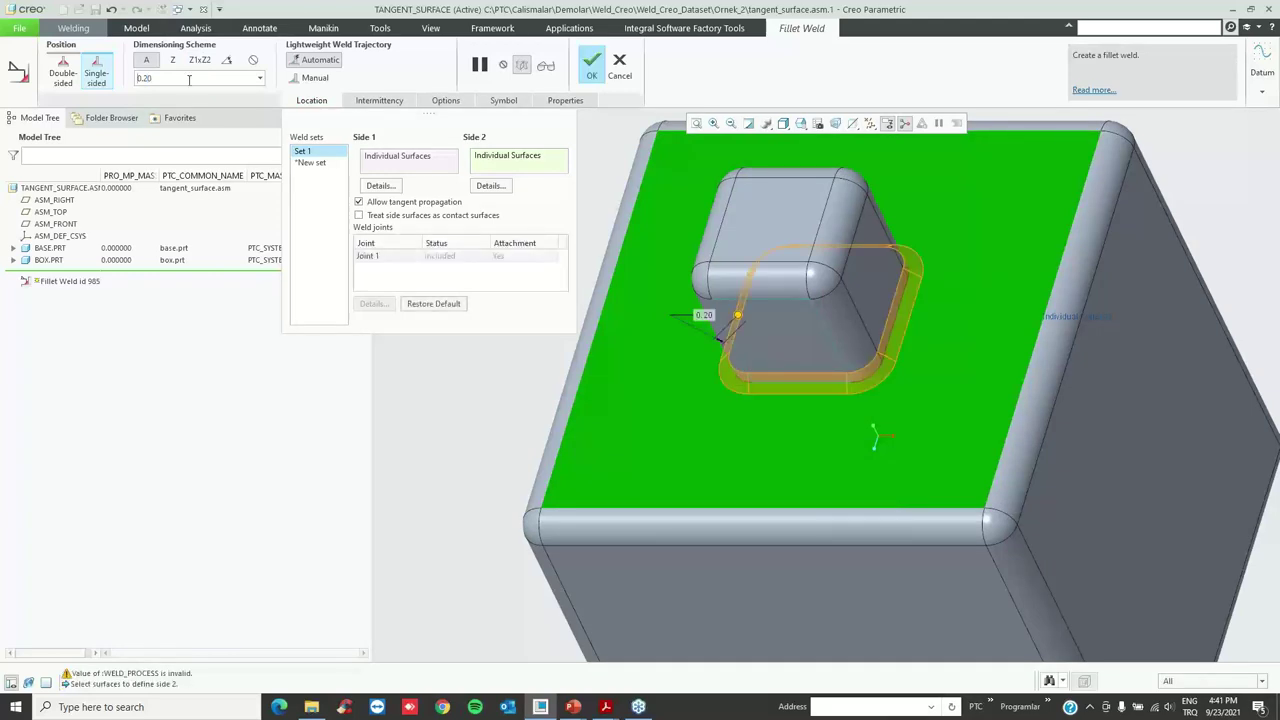
left_click(404, 204)
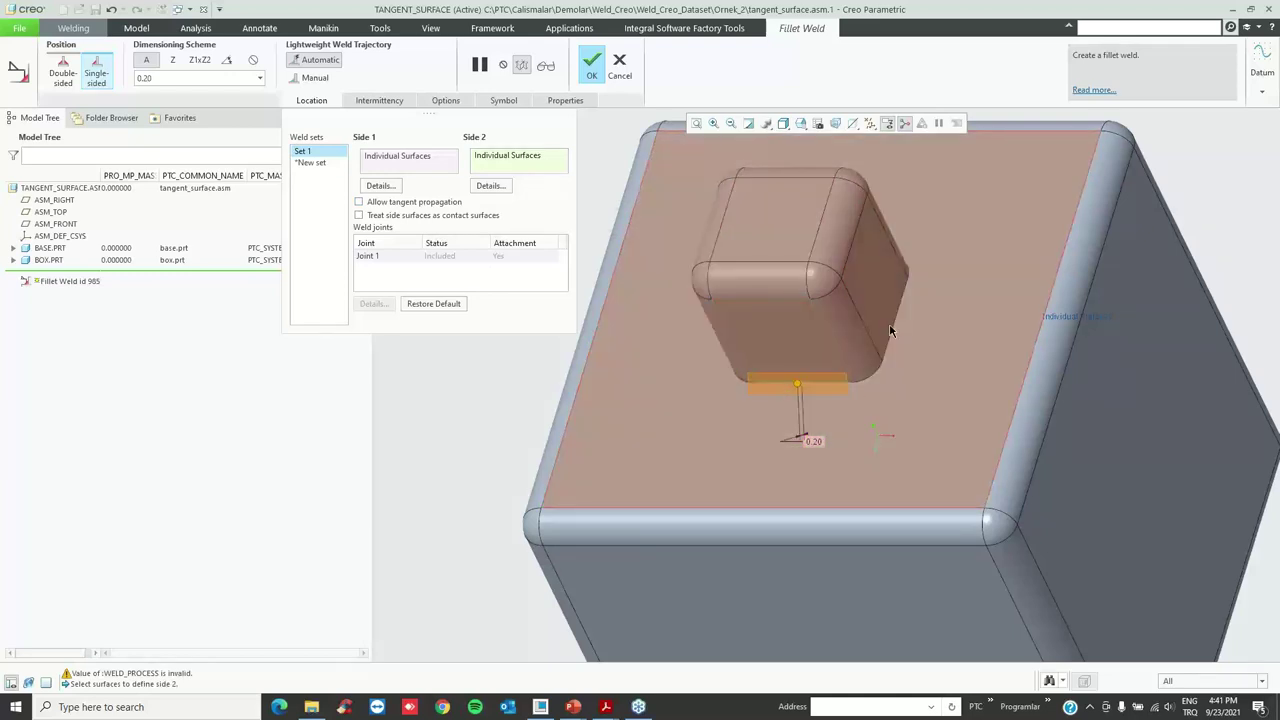
left_click(375, 203)
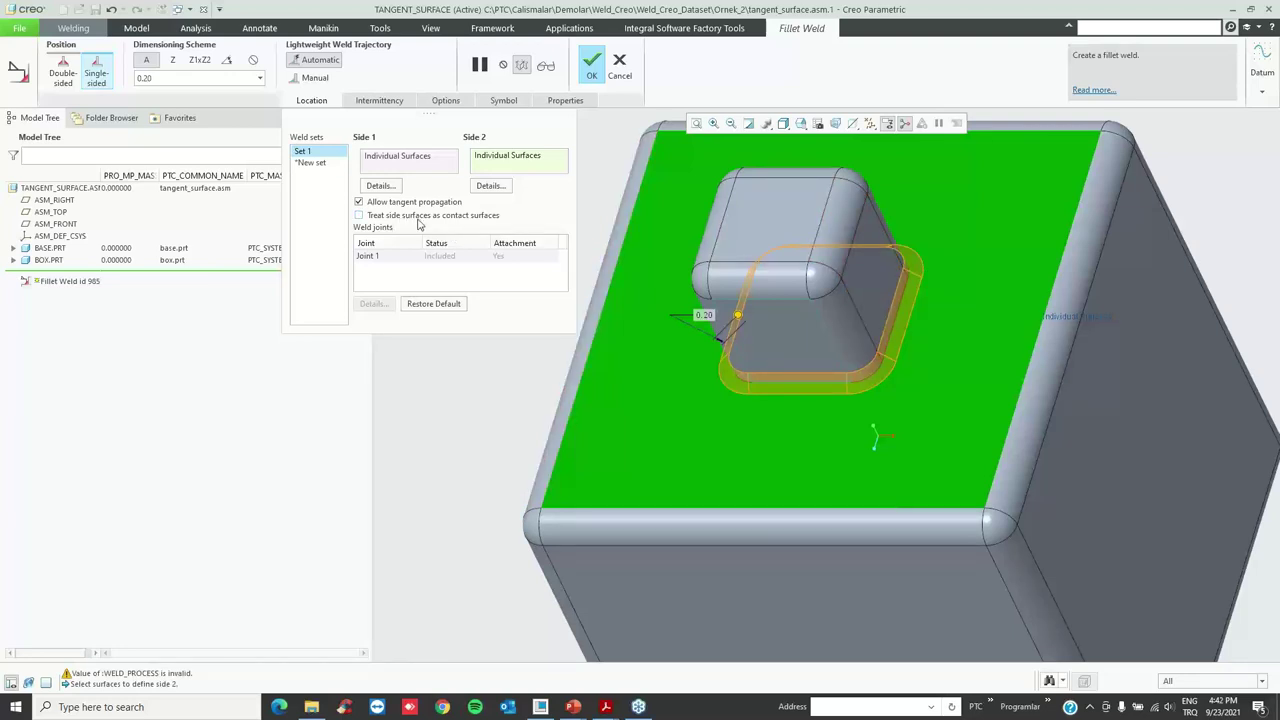
- Remove the surface references from both sides of weld Set 1 and make side 1 ready for selection
left_click(438, 160)
left_click(462, 163)
right_click(508, 157)
left_click(525, 165)
left_click(402, 157)
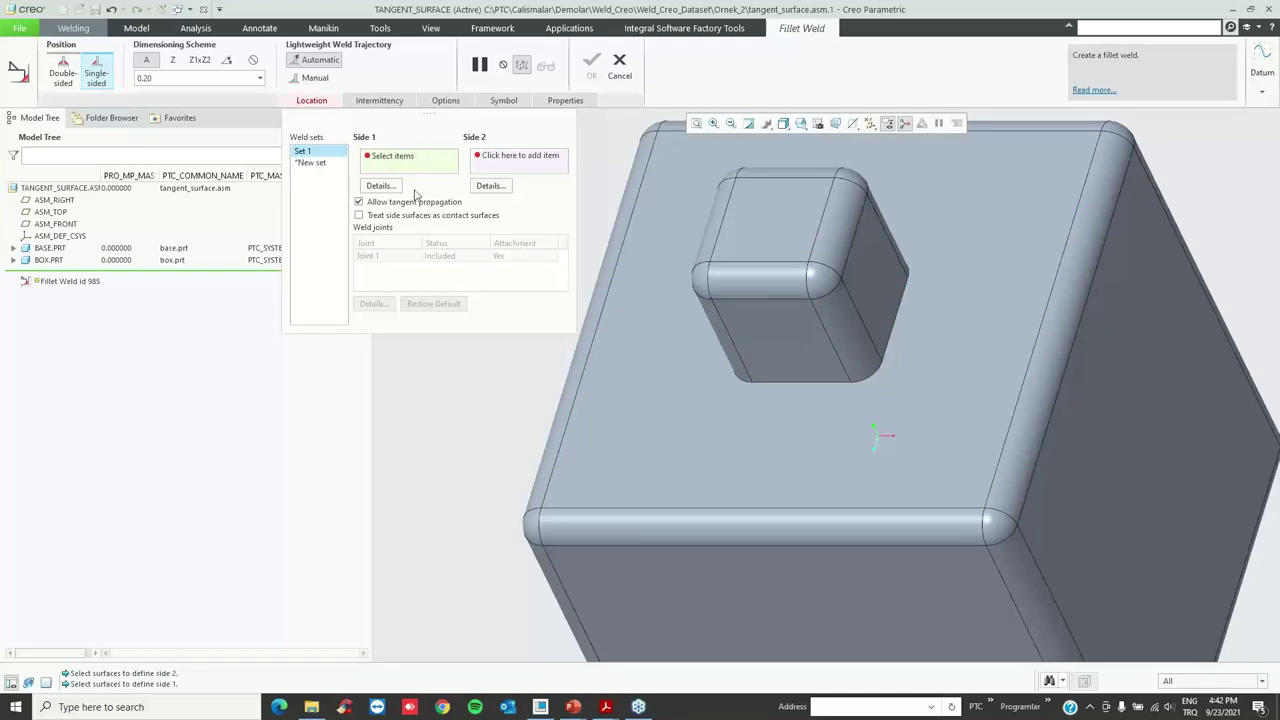
- Assign the small box's underside to side 1 and the base block's upper face to side 2, treating side surfaces as contact surfaces
right_click(793, 380)
right_click(793, 380)
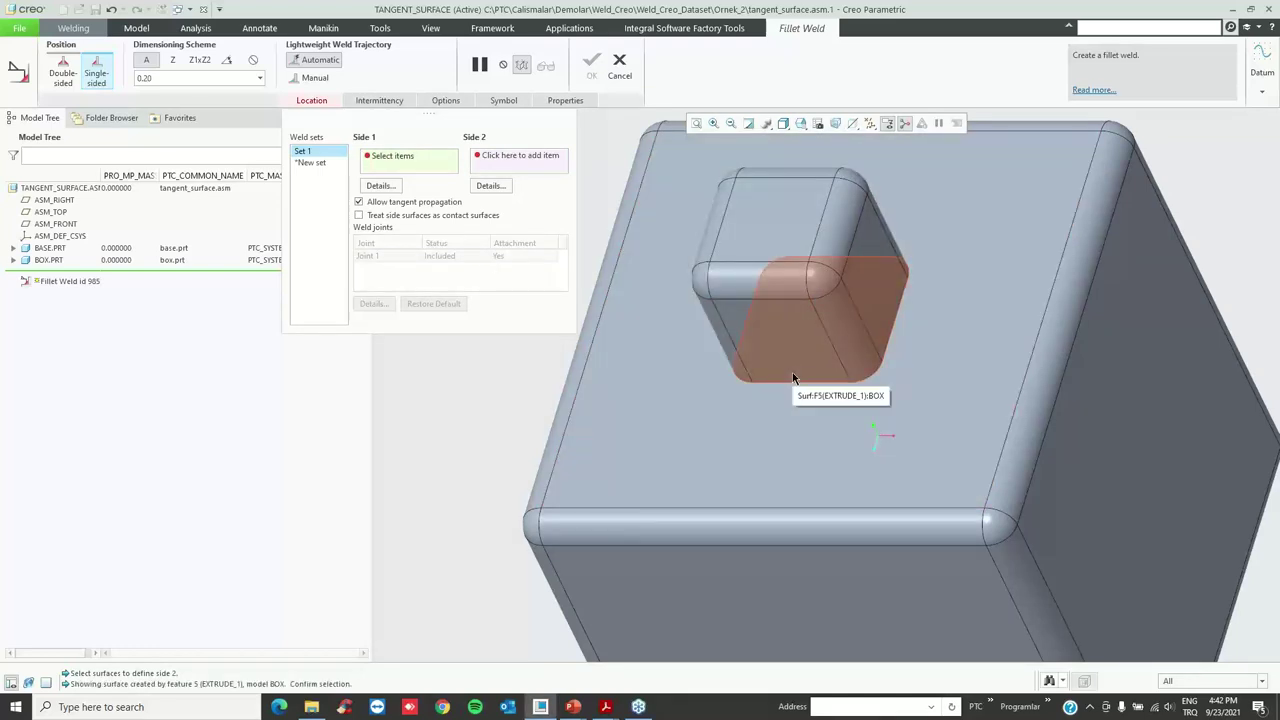
left_click(793, 378)
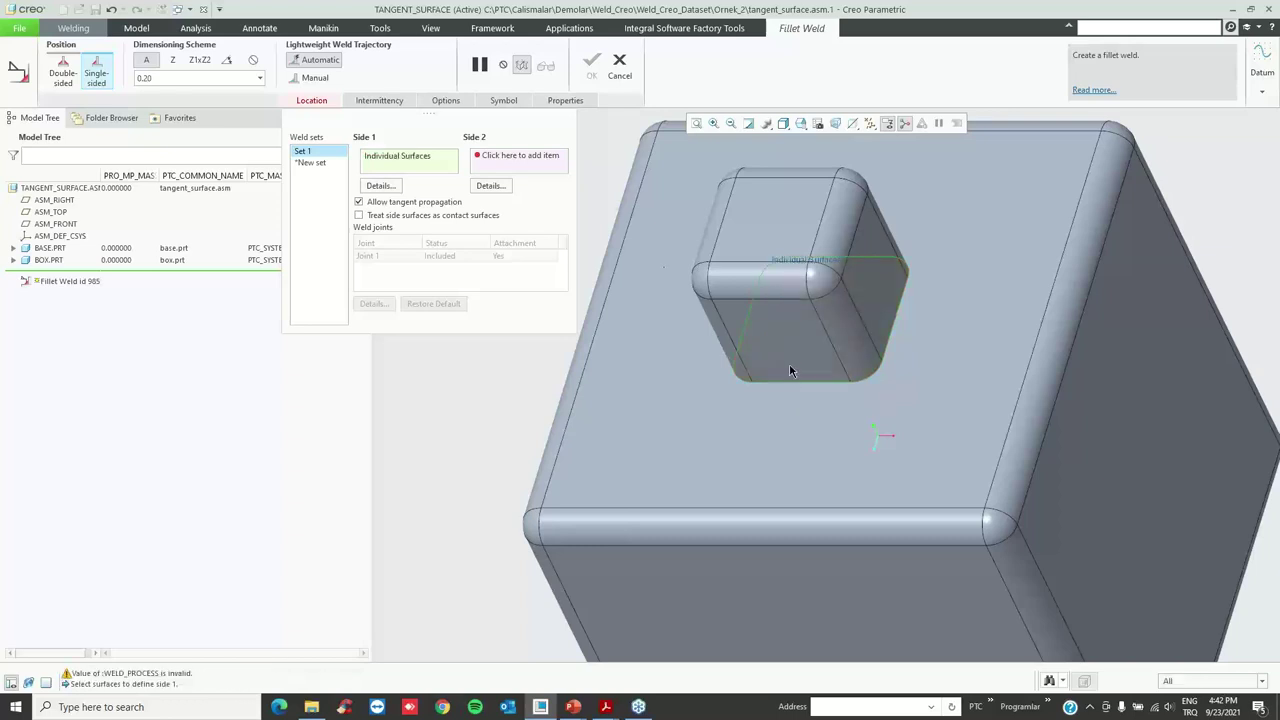
left_click(791, 446)
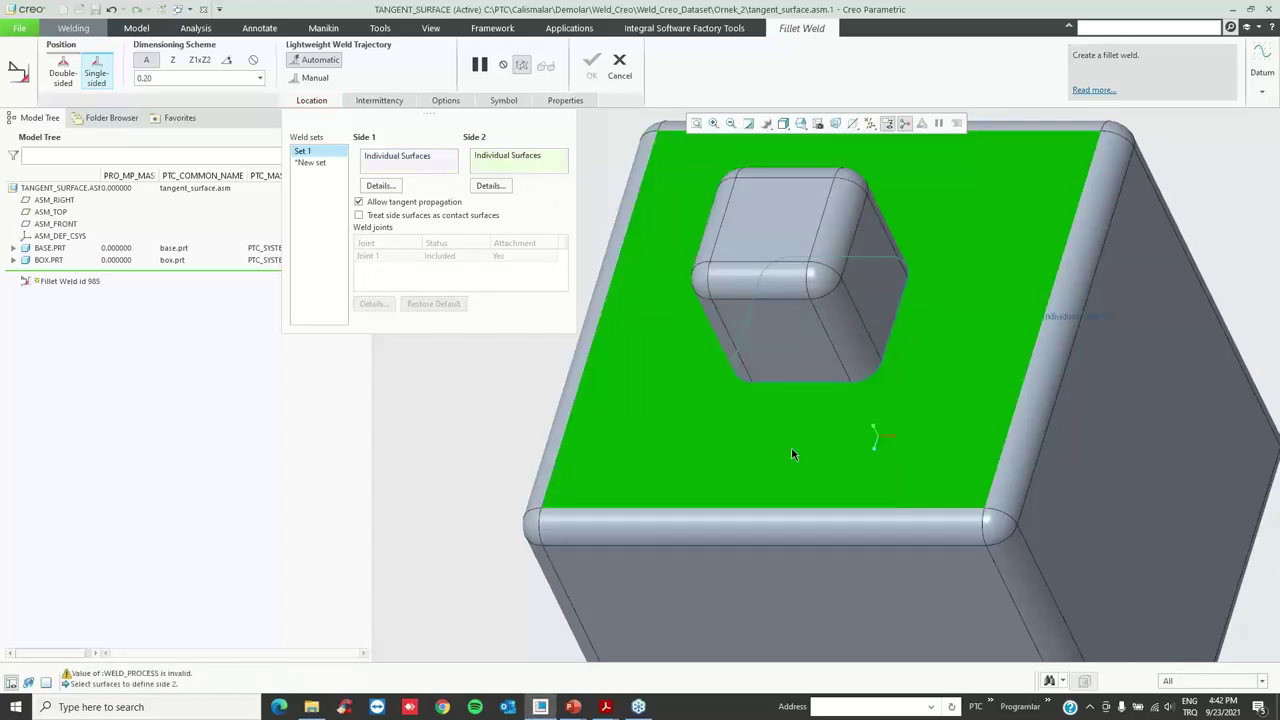
left_click(376, 217)
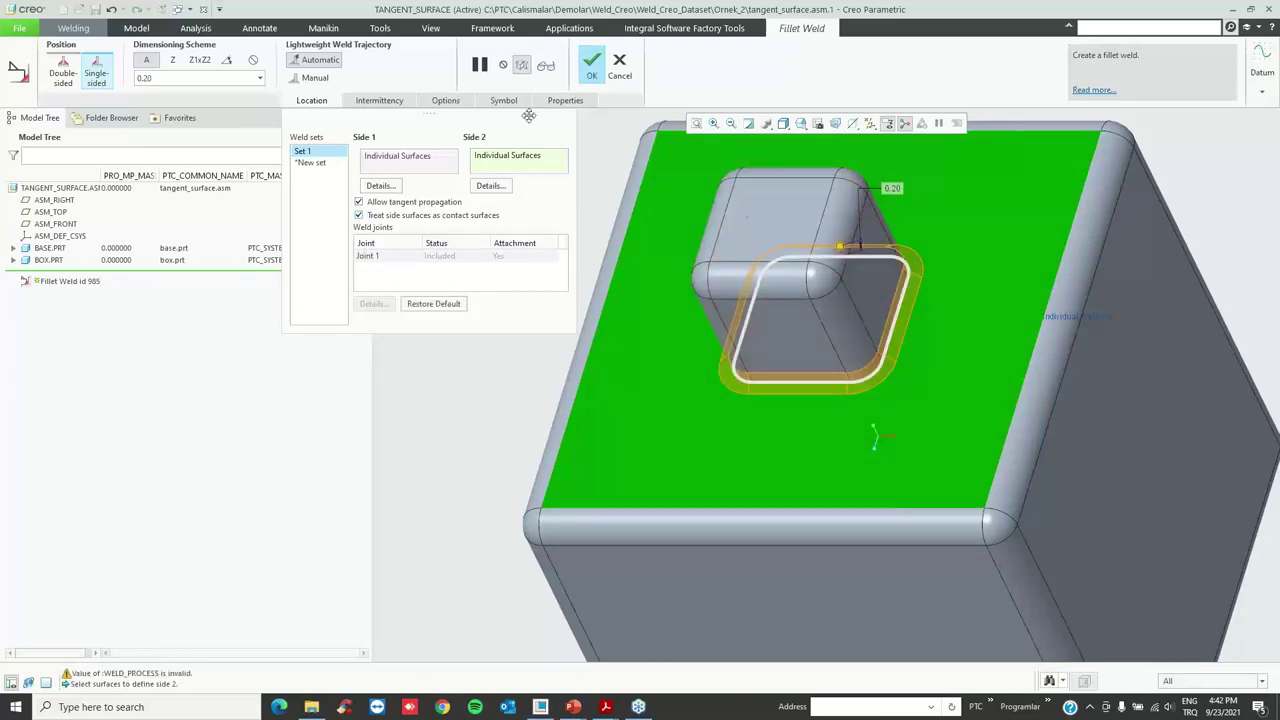
- Set the weld geometry type to Solid and complete the fillet weld around the box
left_click(437, 99)
left_click(508, 162)
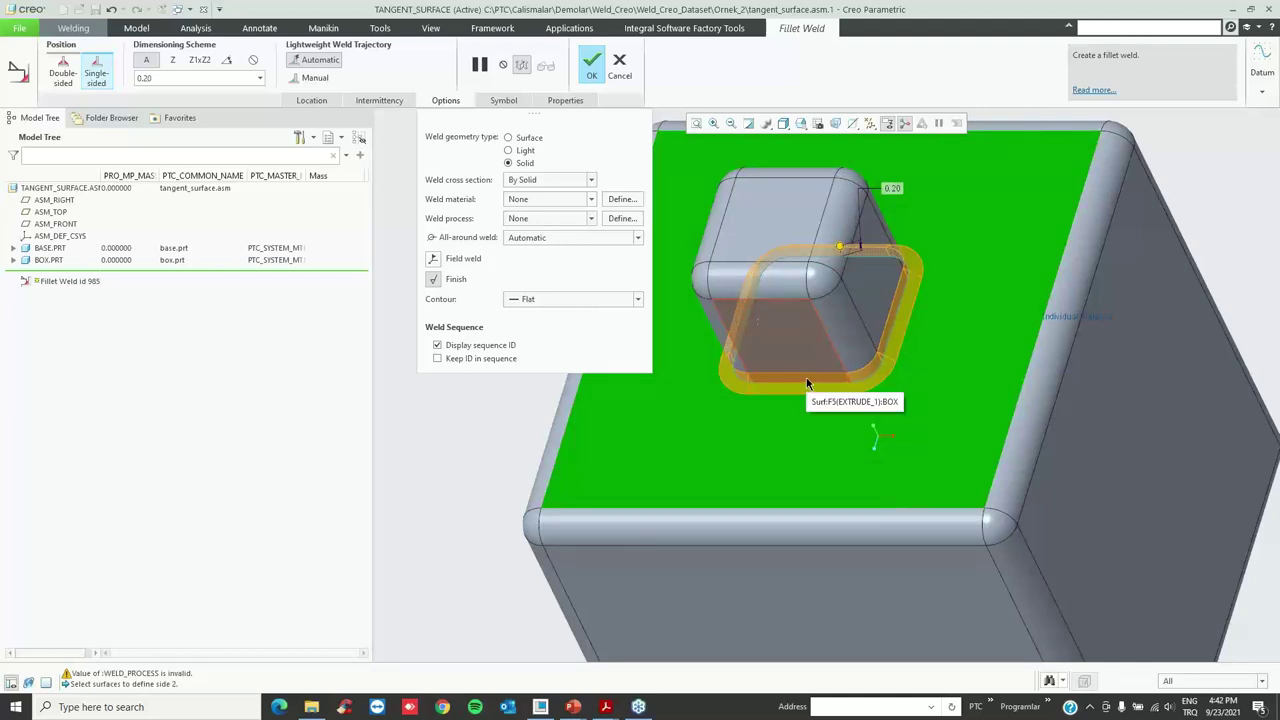
left_click(311, 100)
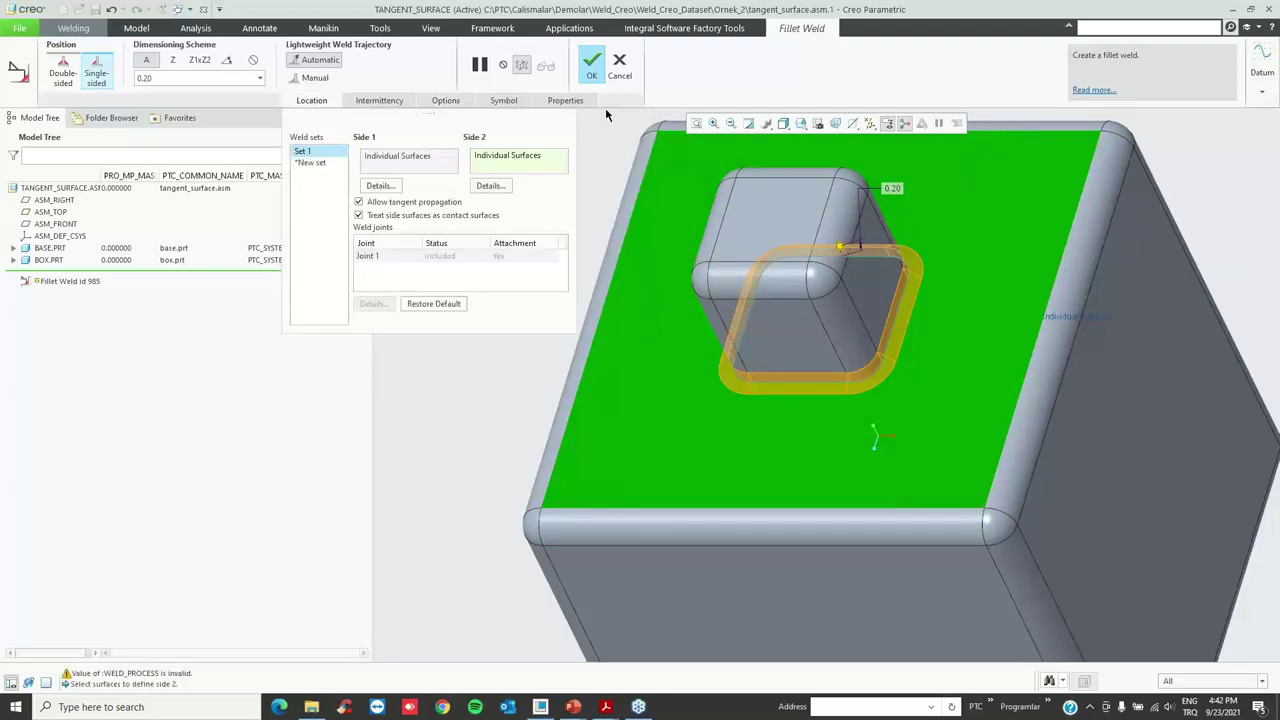
left_click(592, 66)
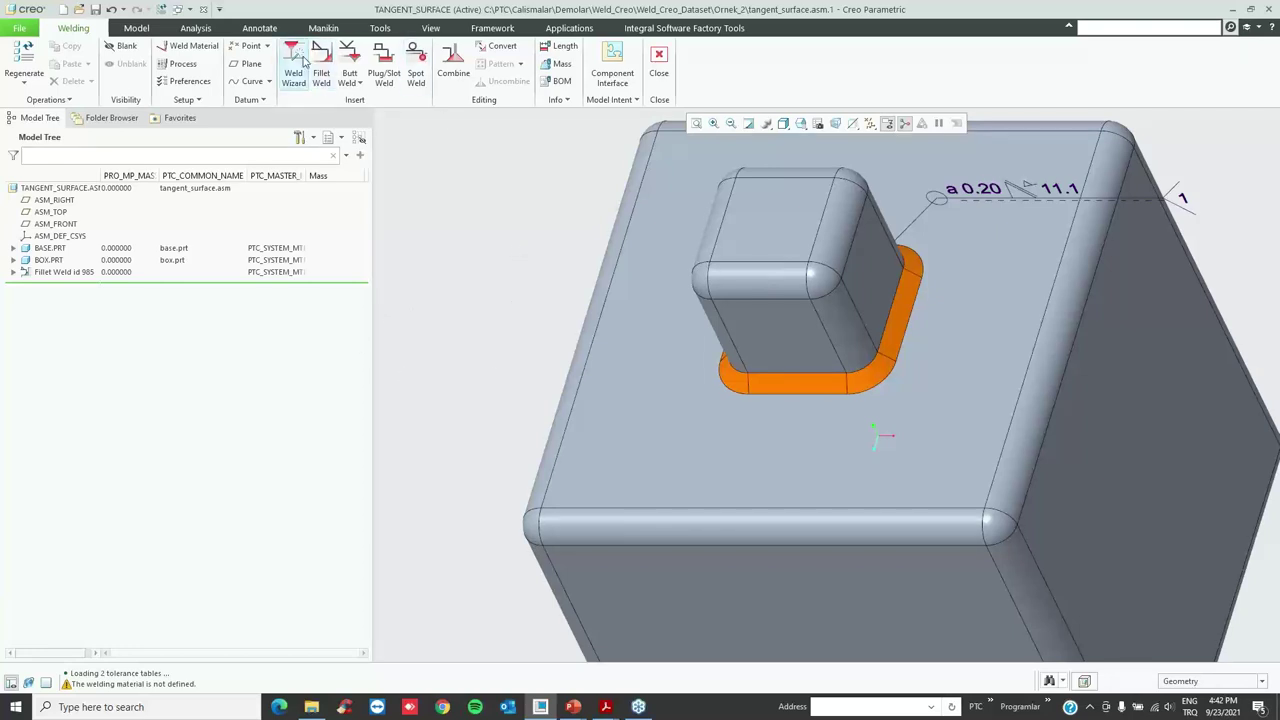
- Close the tangent_surface assembly and erase all objects not displayed from the session
left_click(203, 10)
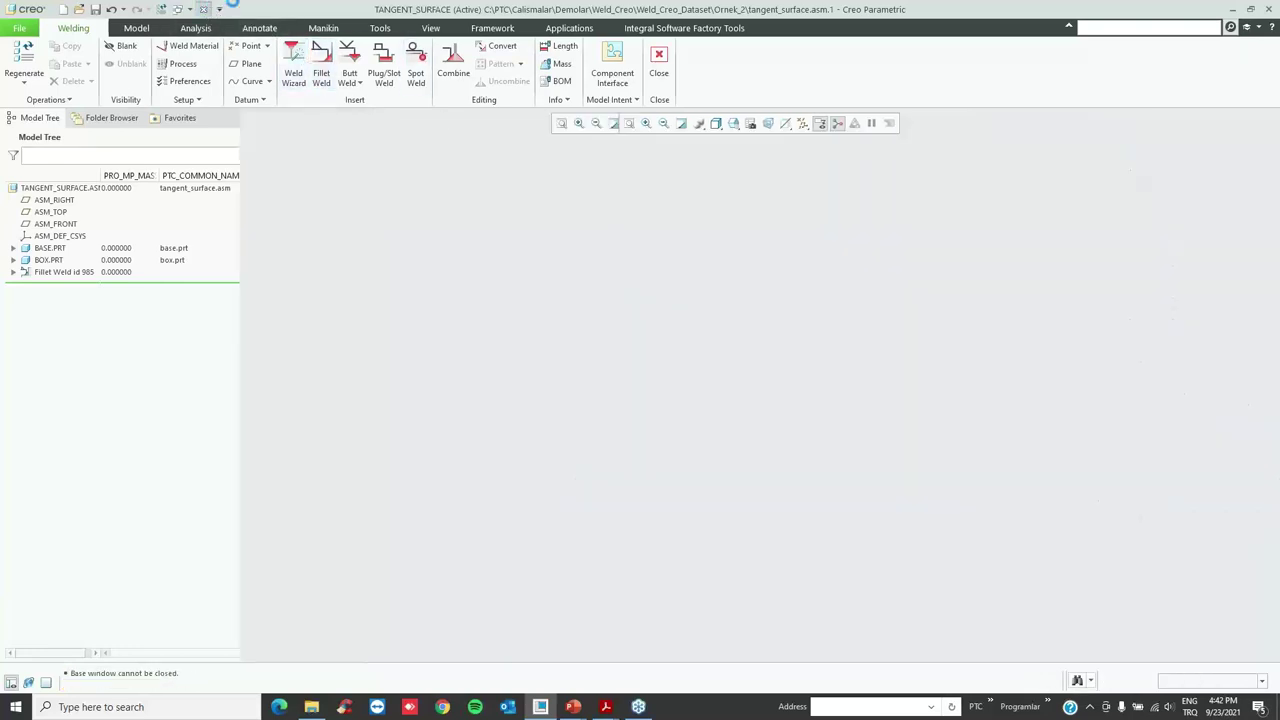
left_click(173, 68)
key("Return")
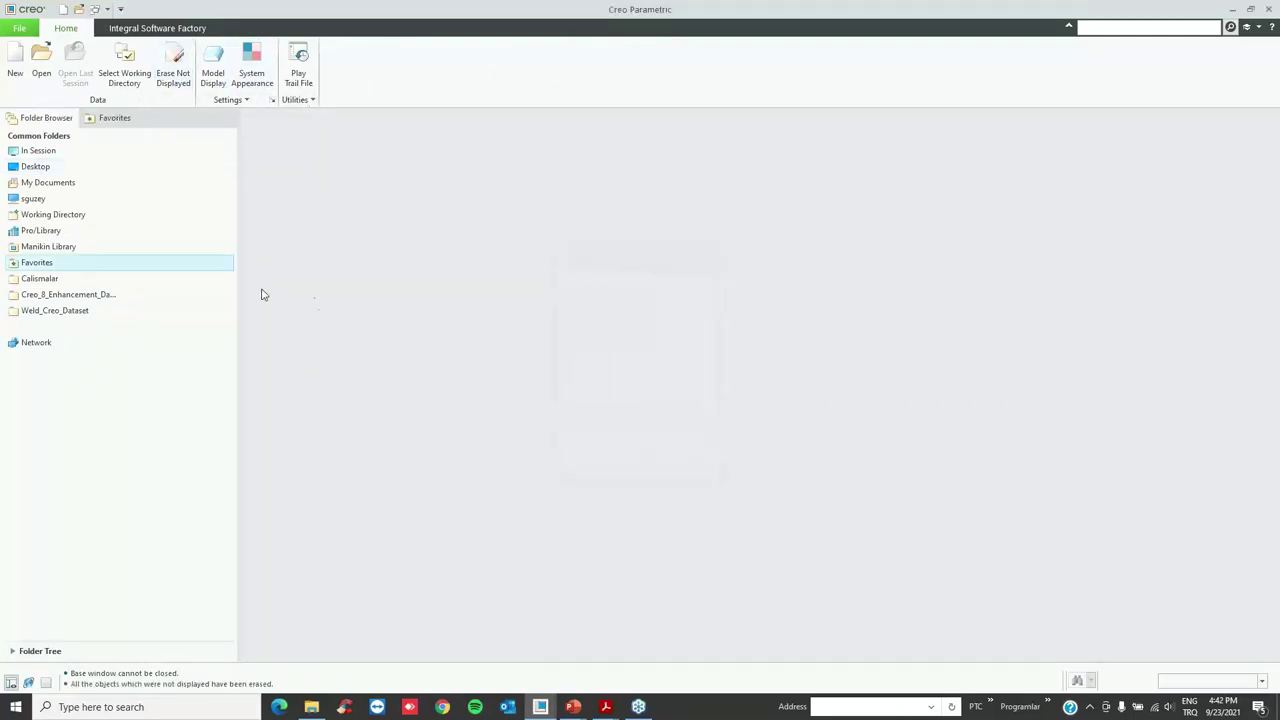
- Set the Ornek_3 folder in Weld_Creo_Dataset as the working directory and look at its files without opening any
left_click(45, 58)
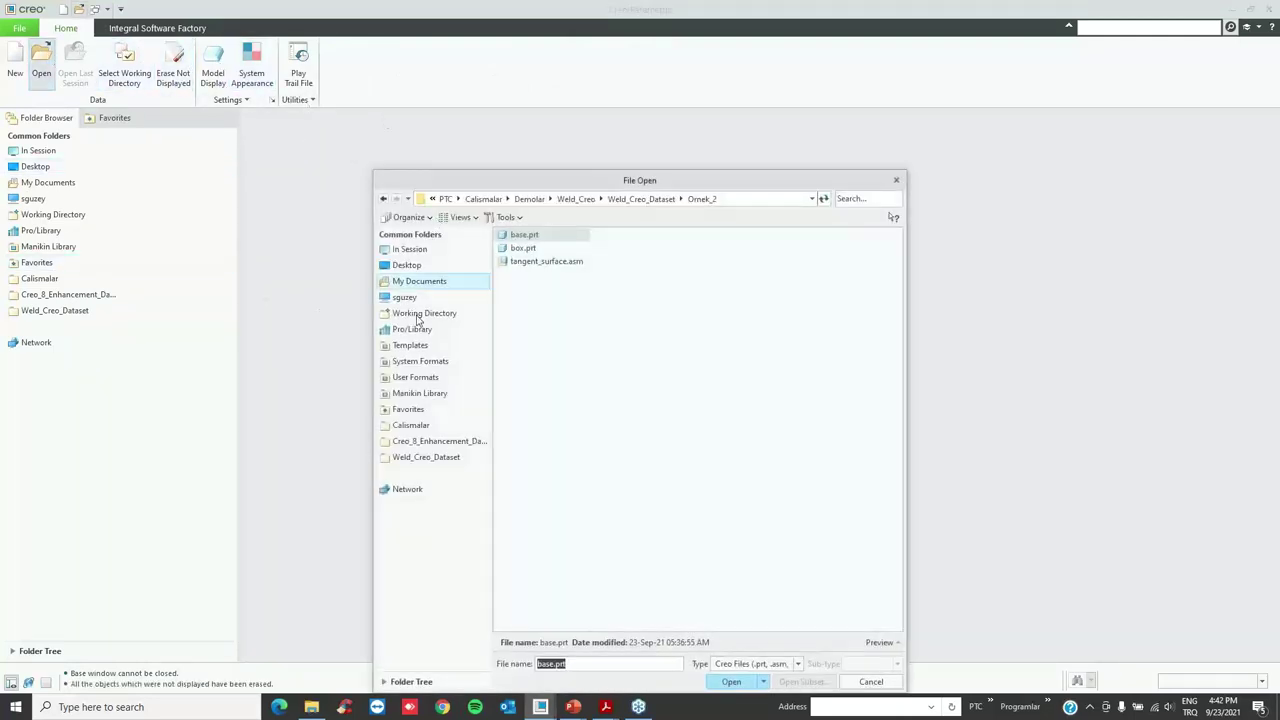
left_click(645, 199)
left_click(527, 262)
right_click(527, 262)
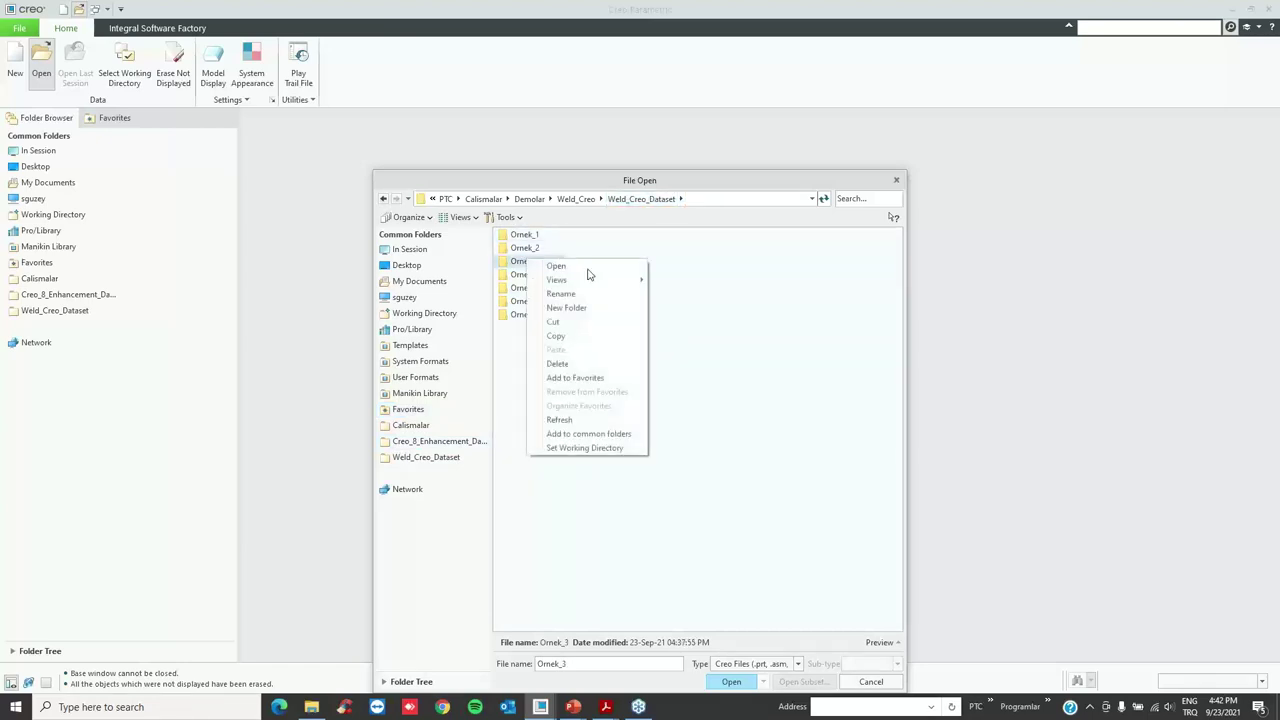
left_click(572, 450)
left_click(465, 314)
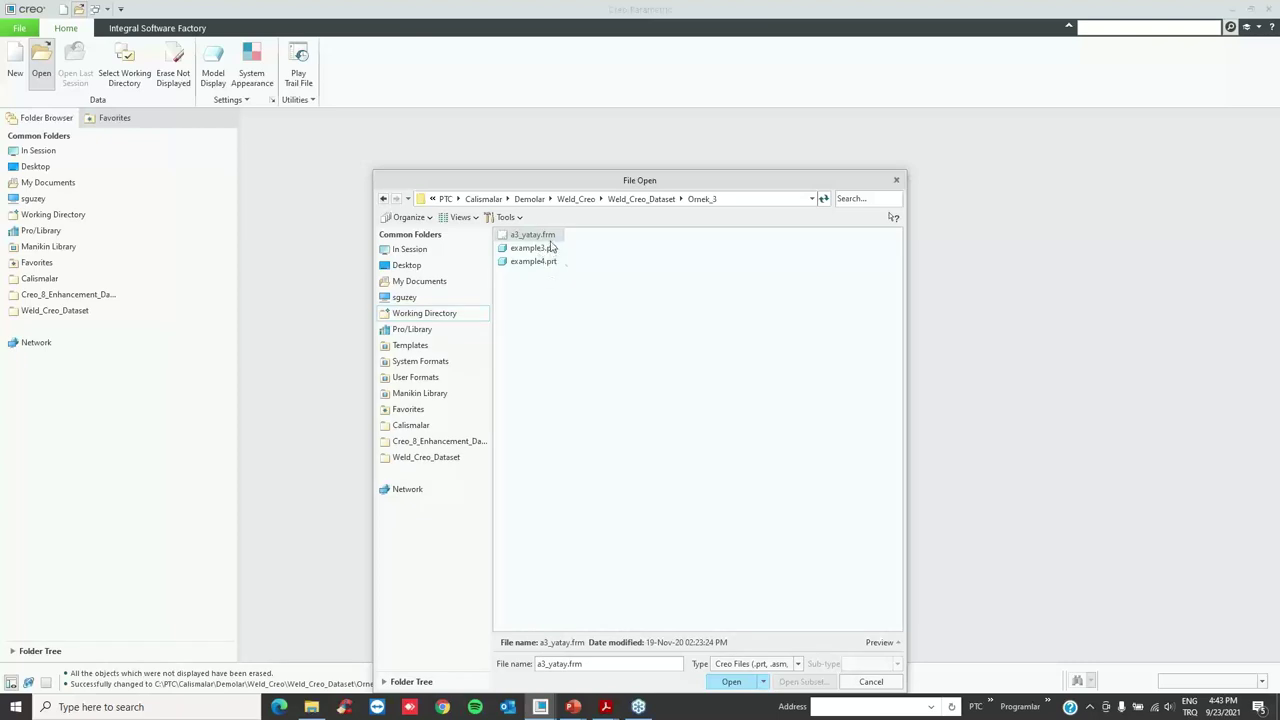
left_click(896, 181)
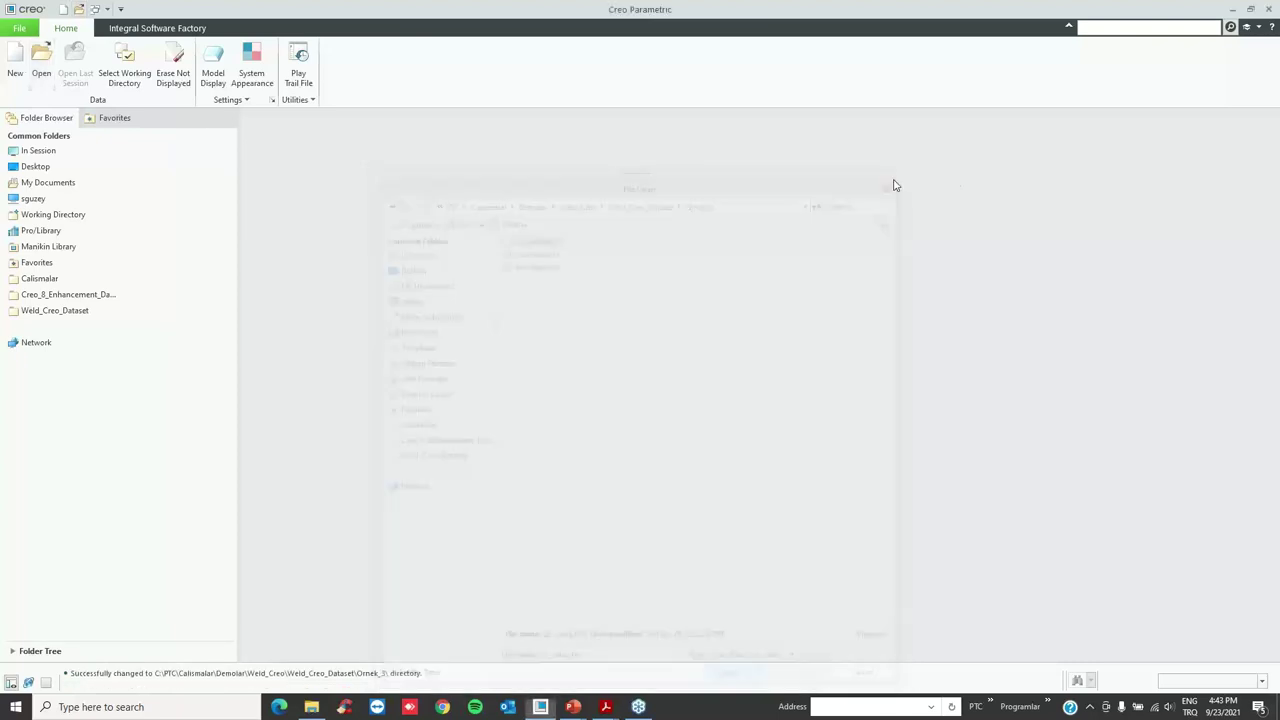
- Set the working directory to the 05_Templates folder under PTC\Work
left_click(19, 28)
mouse_move(66, 316)
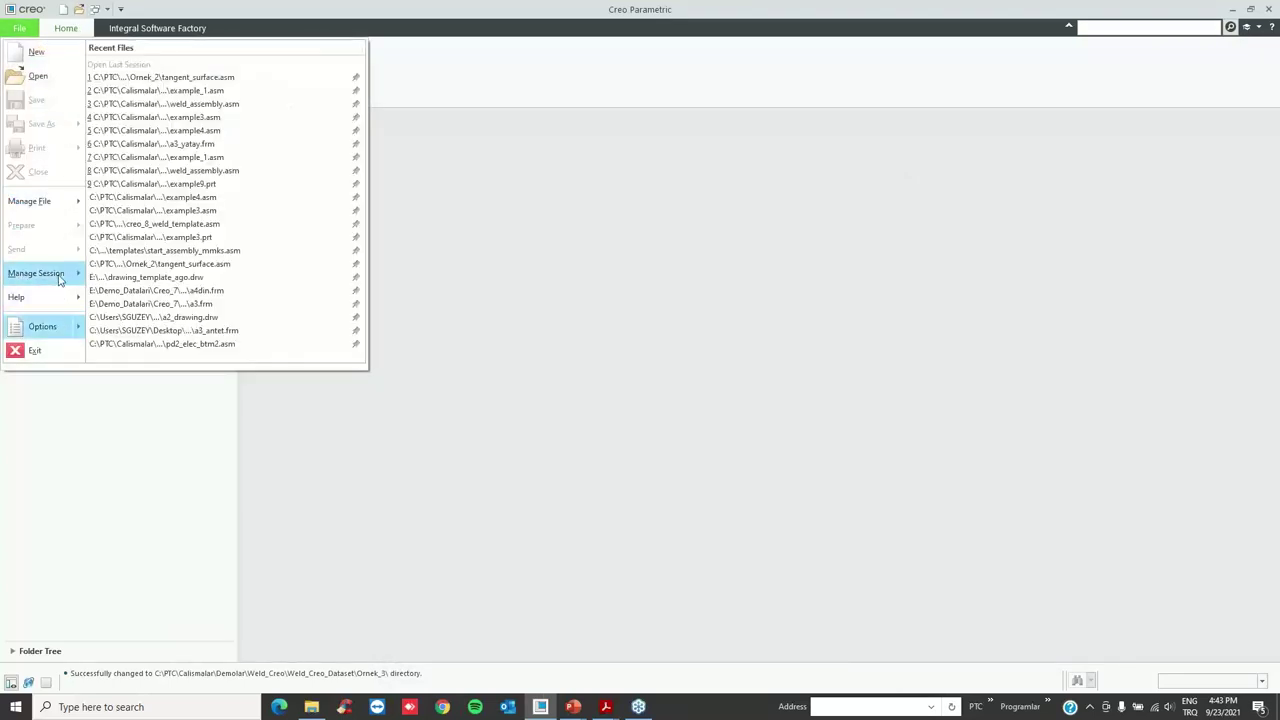
mouse_move(40, 273)
left_click(188, 314)
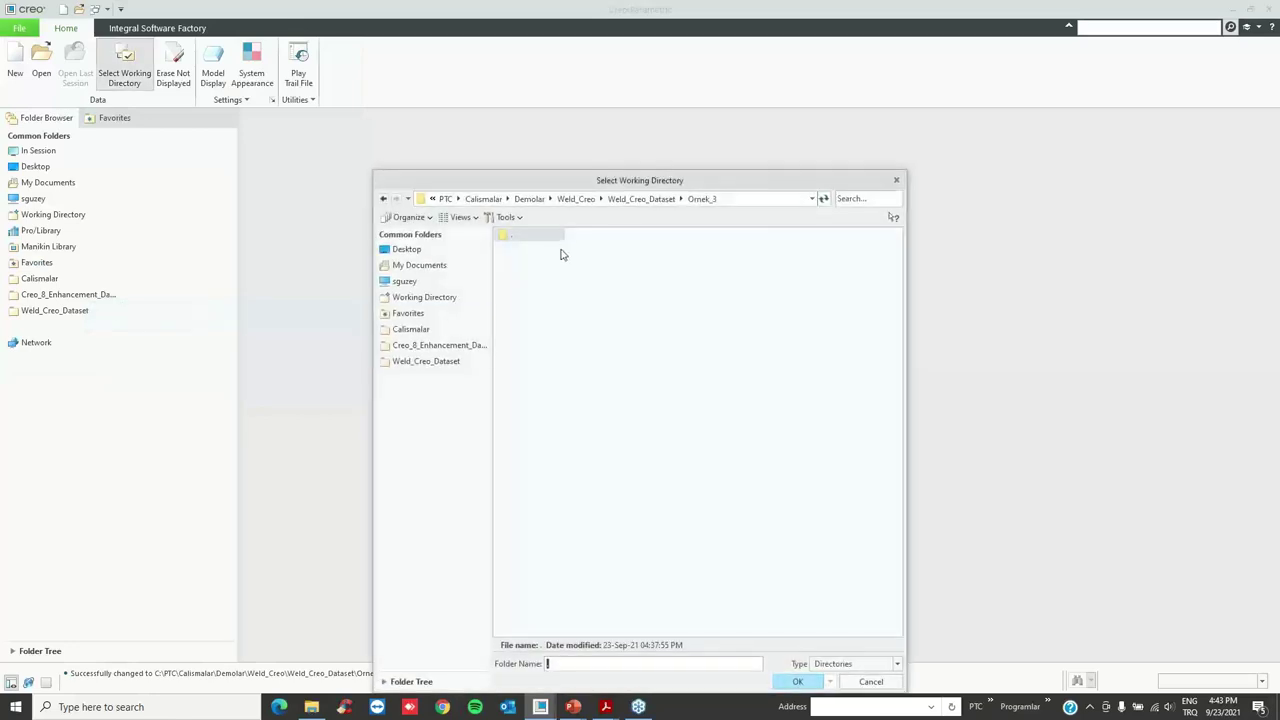
left_click(408, 313)
double_click(540, 258)
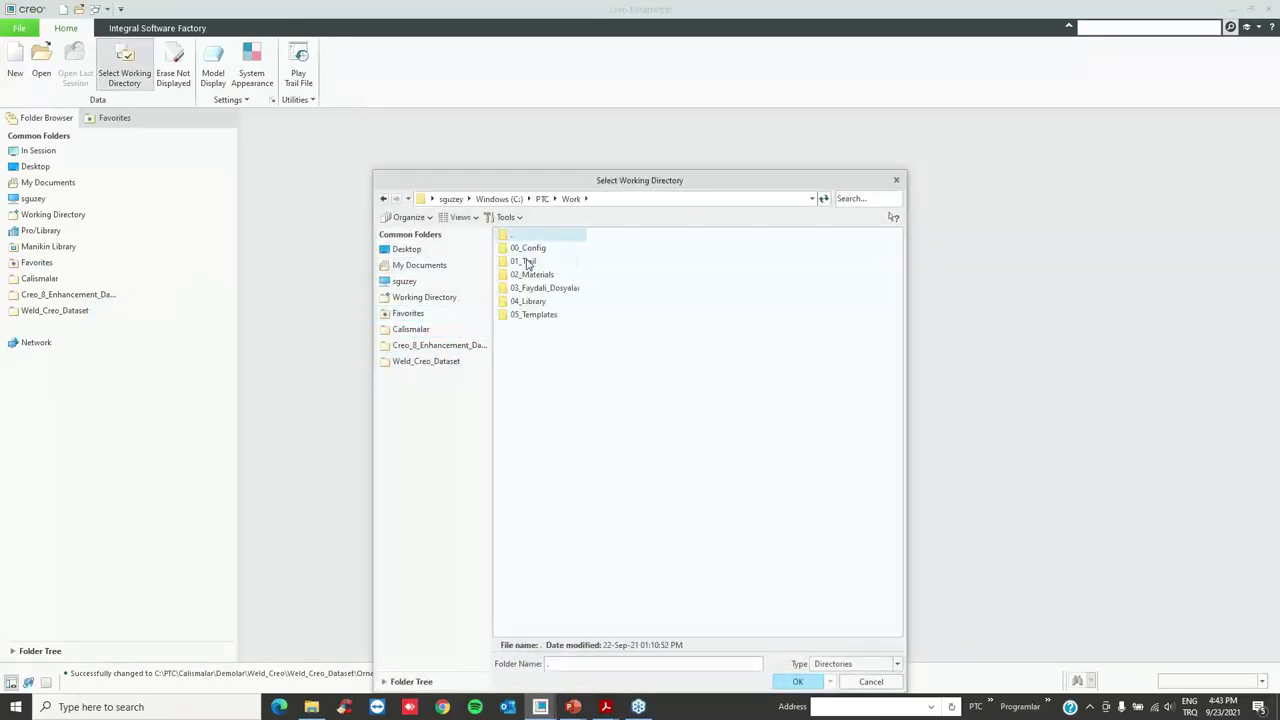
left_click(540, 318)
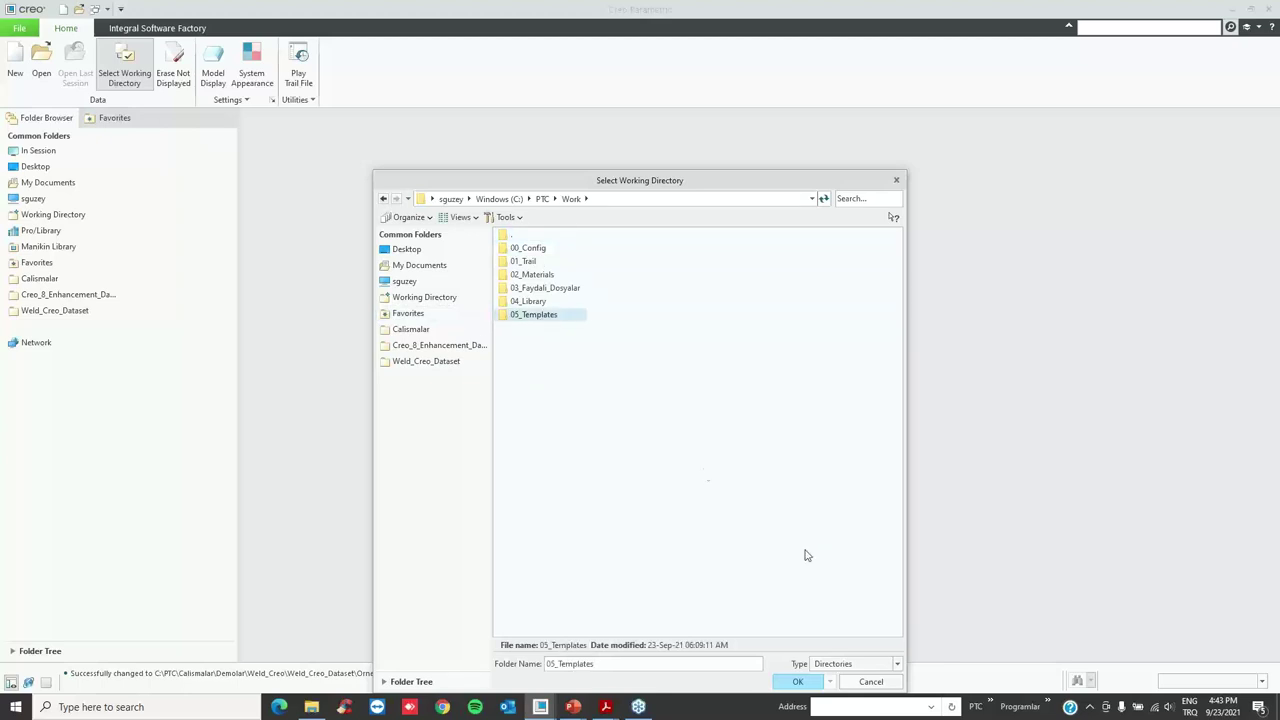
left_click(800, 680)
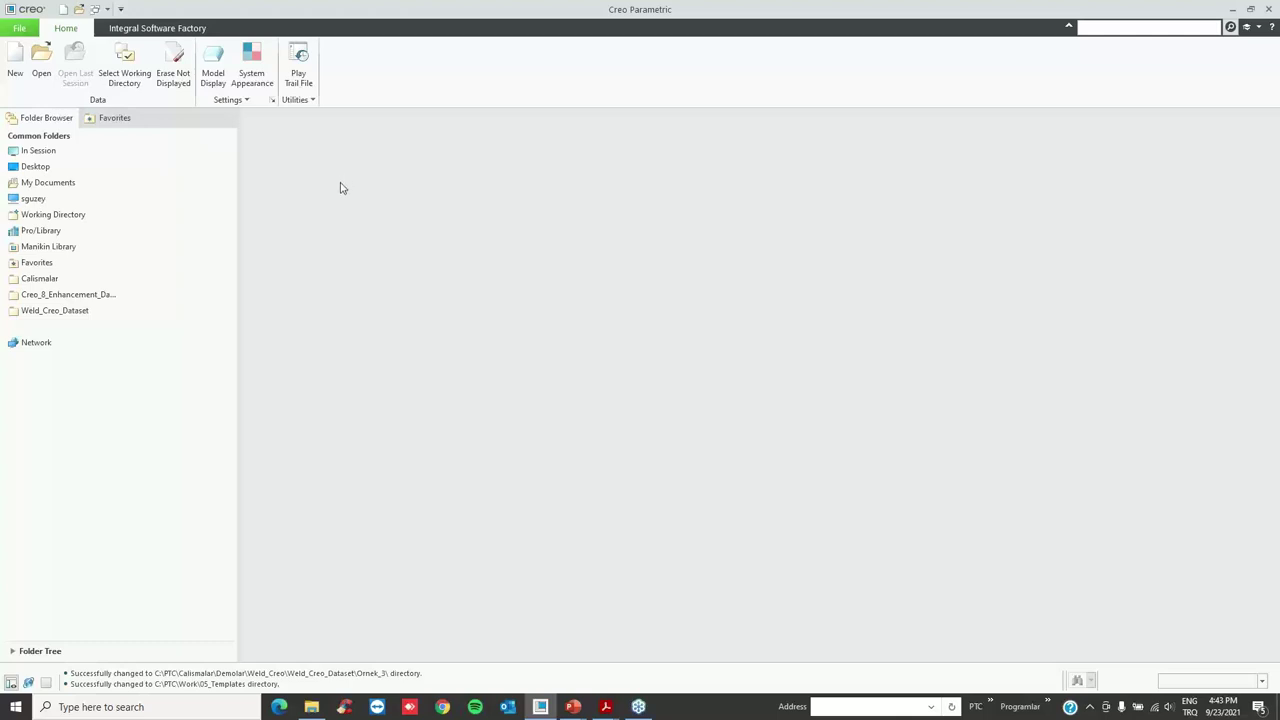
- Create a new design assembly named creo_8_weld_template using the default template
left_click(16, 64)
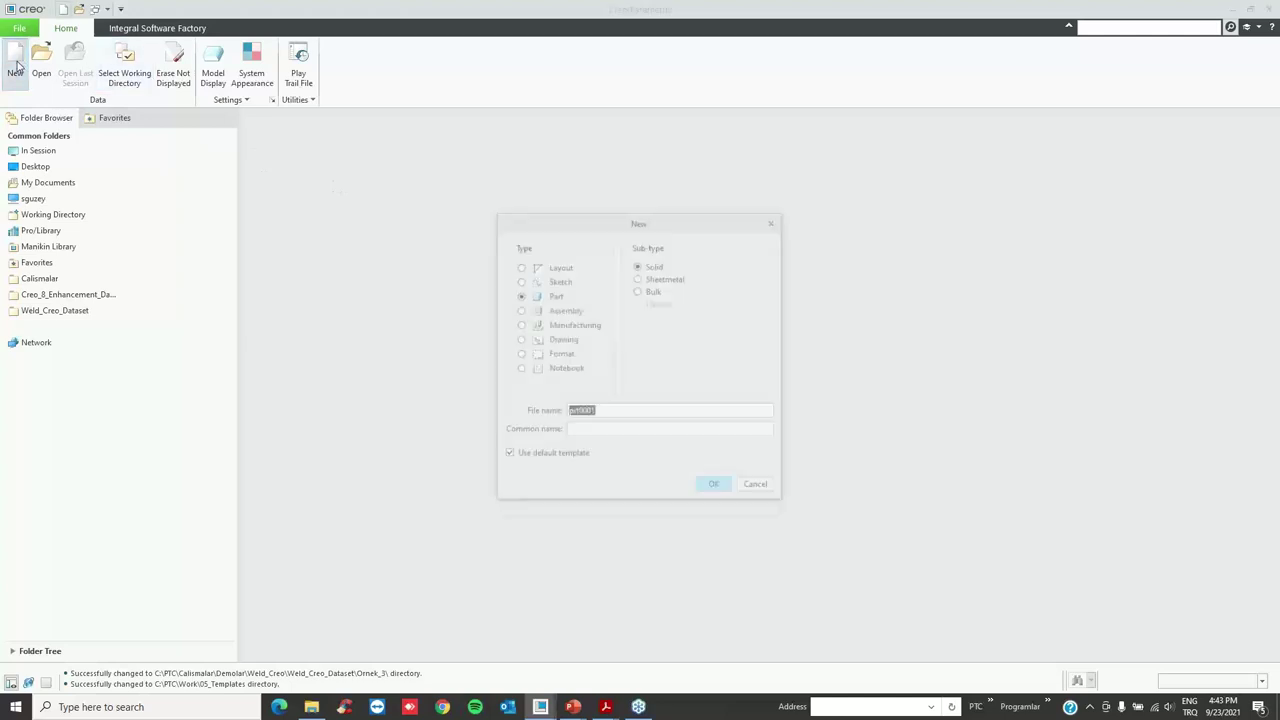
left_click(519, 310)
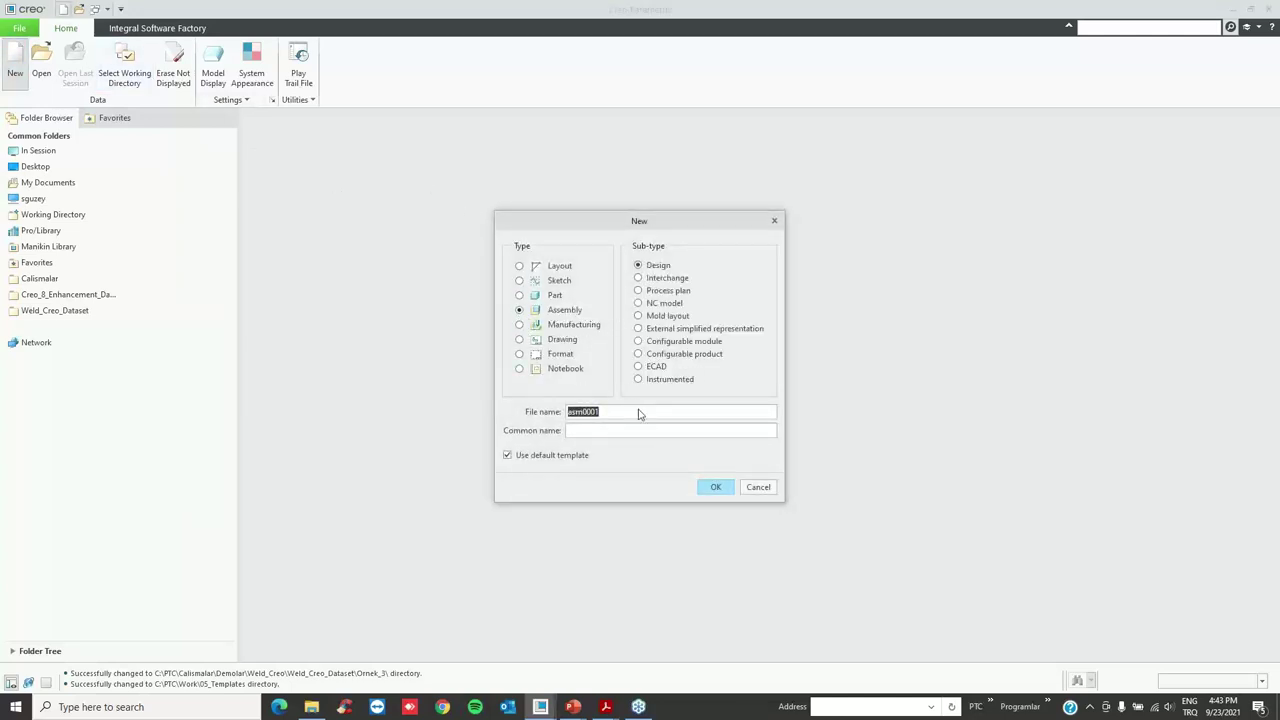
type("creo_8_weld_template")
key("Return")
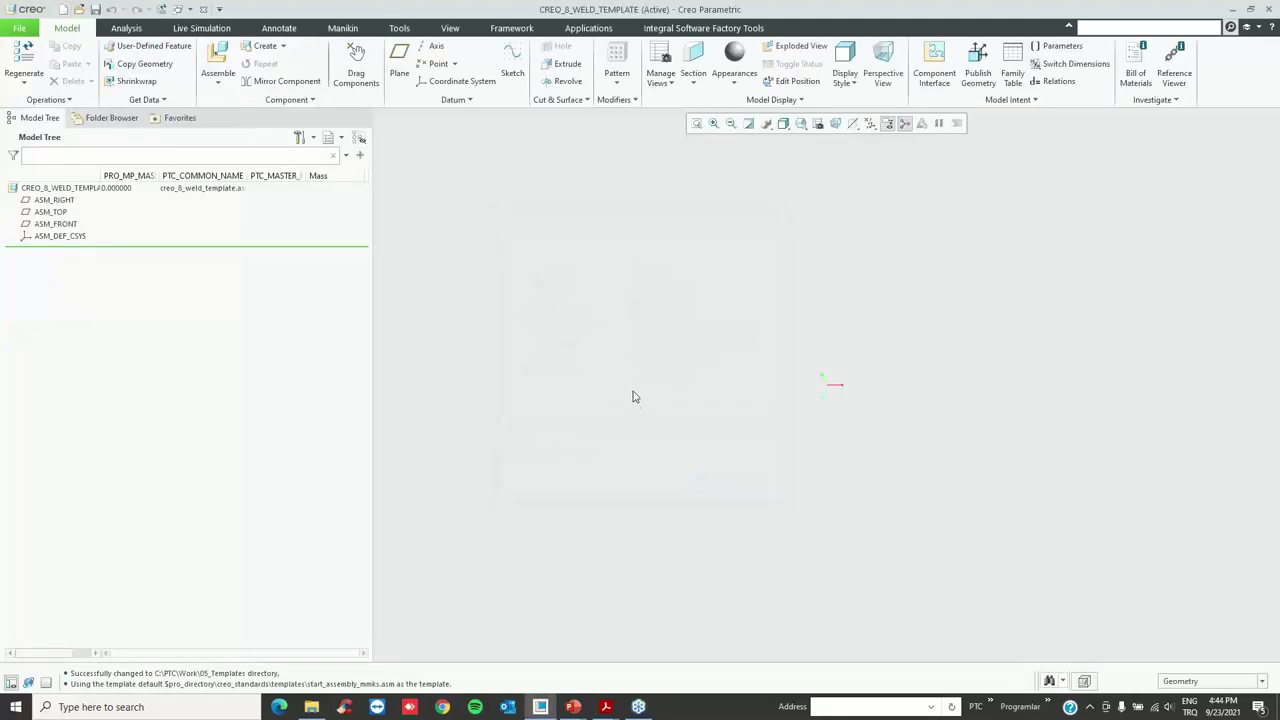
- Add the tungsten material from the Legacy-Materials library to the assembly
left_click(91, 190)
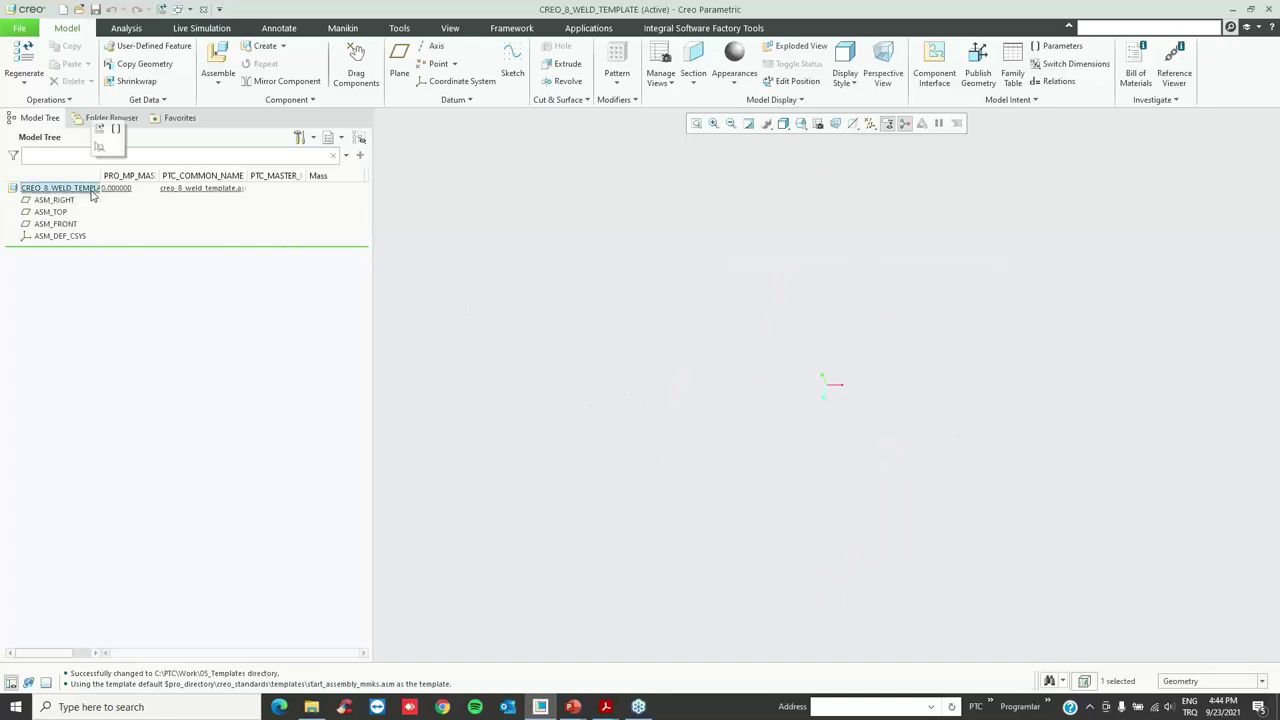
right_click(91, 195)
left_click(153, 298)
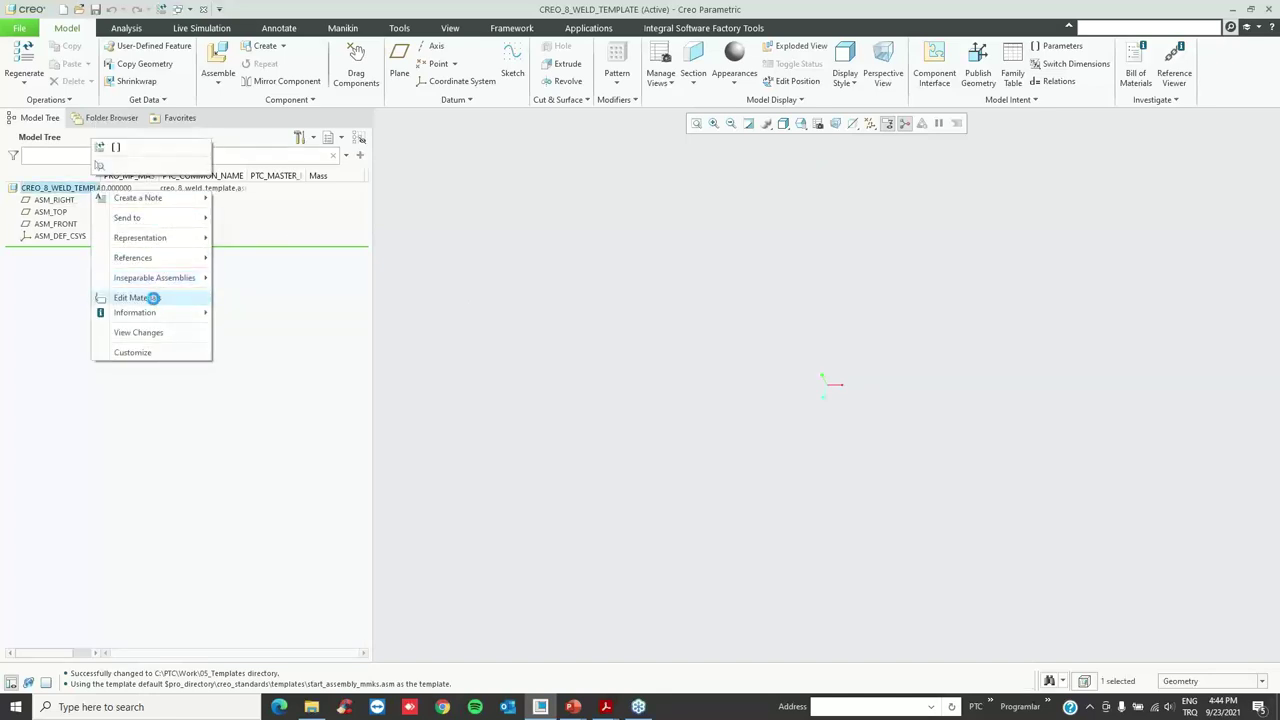
double_click(545, 139)
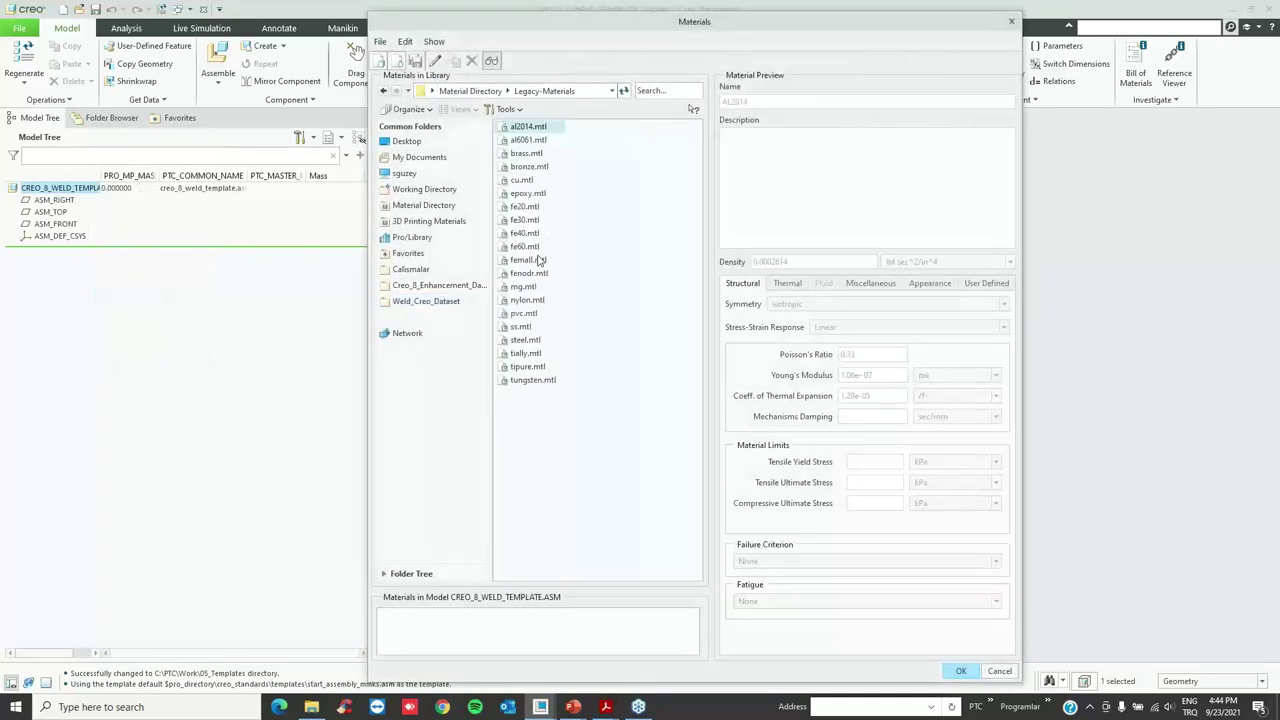
double_click(532, 380)
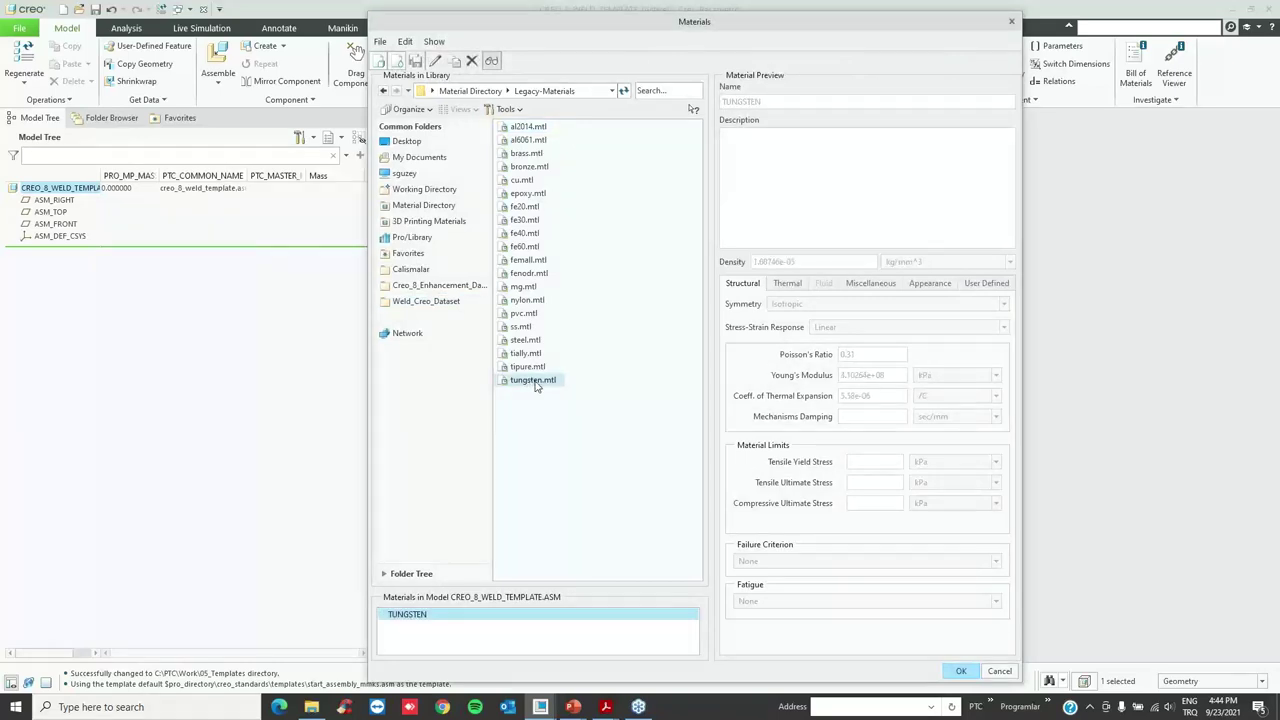
left_click(961, 671)
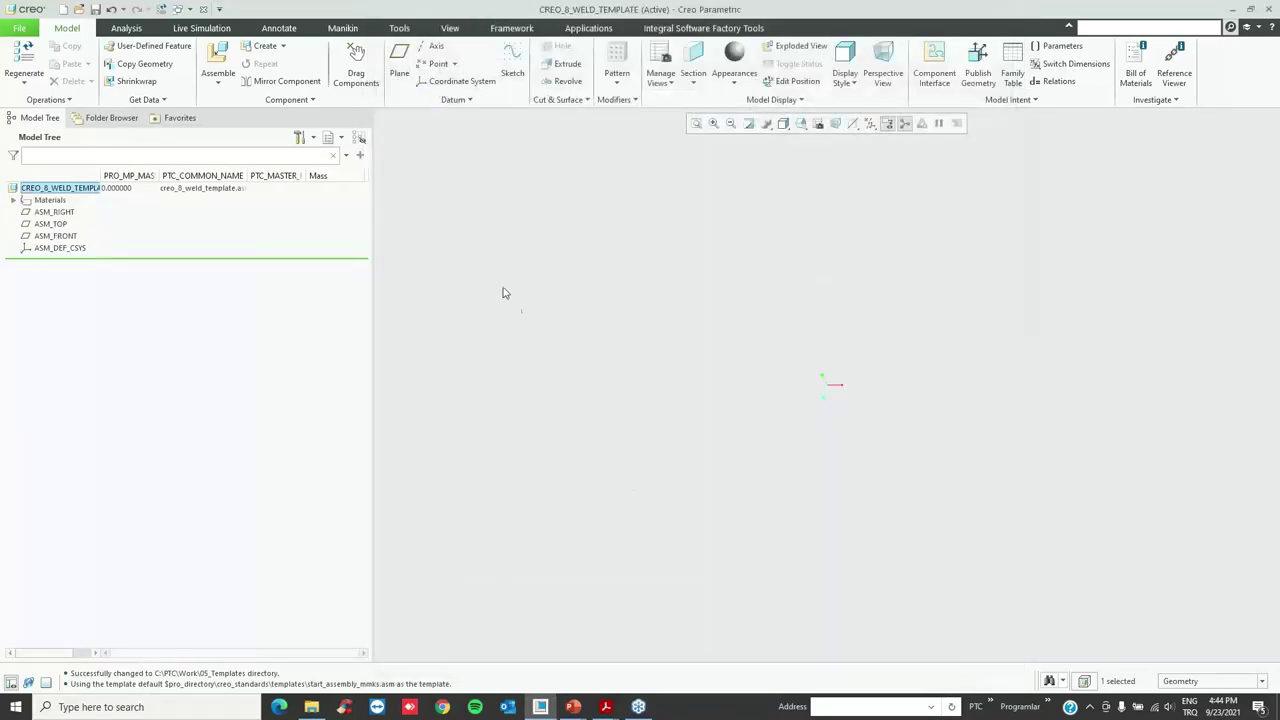
- Enter the Welding application and import the weld material tungsten.spwm from 02_Weld_Library into the assembly
left_click(607, 37)
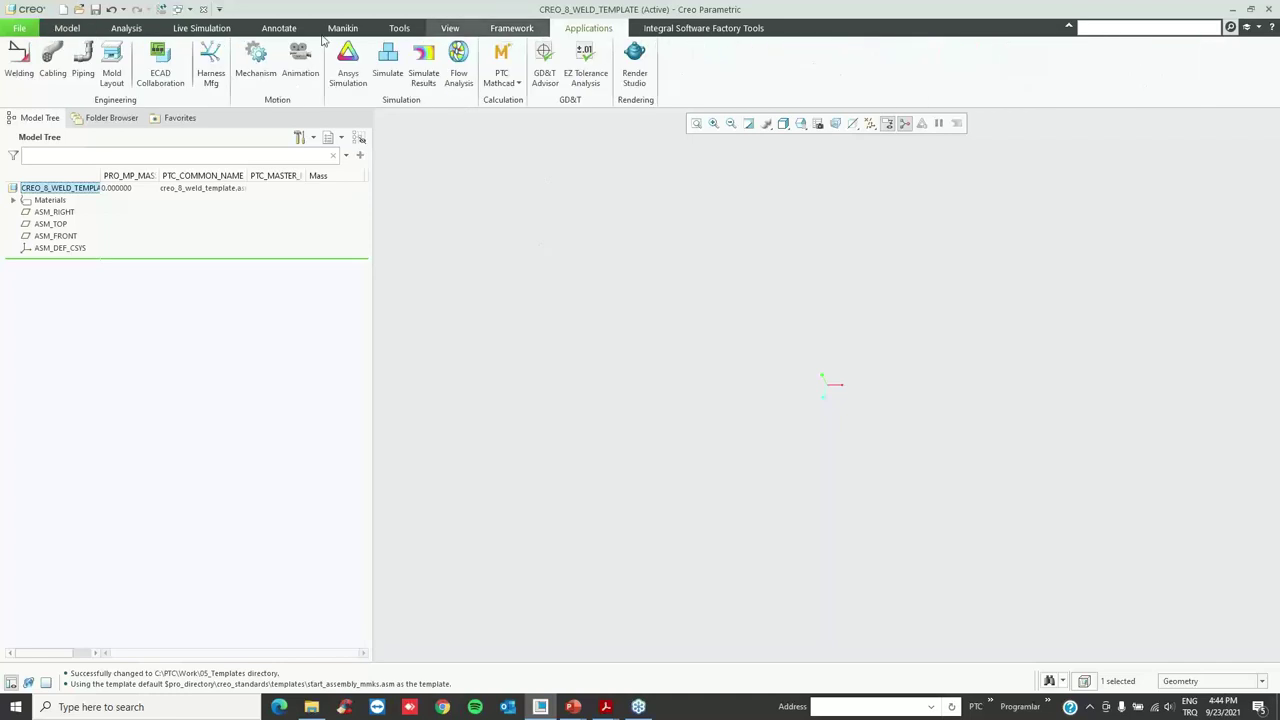
left_click(18, 58)
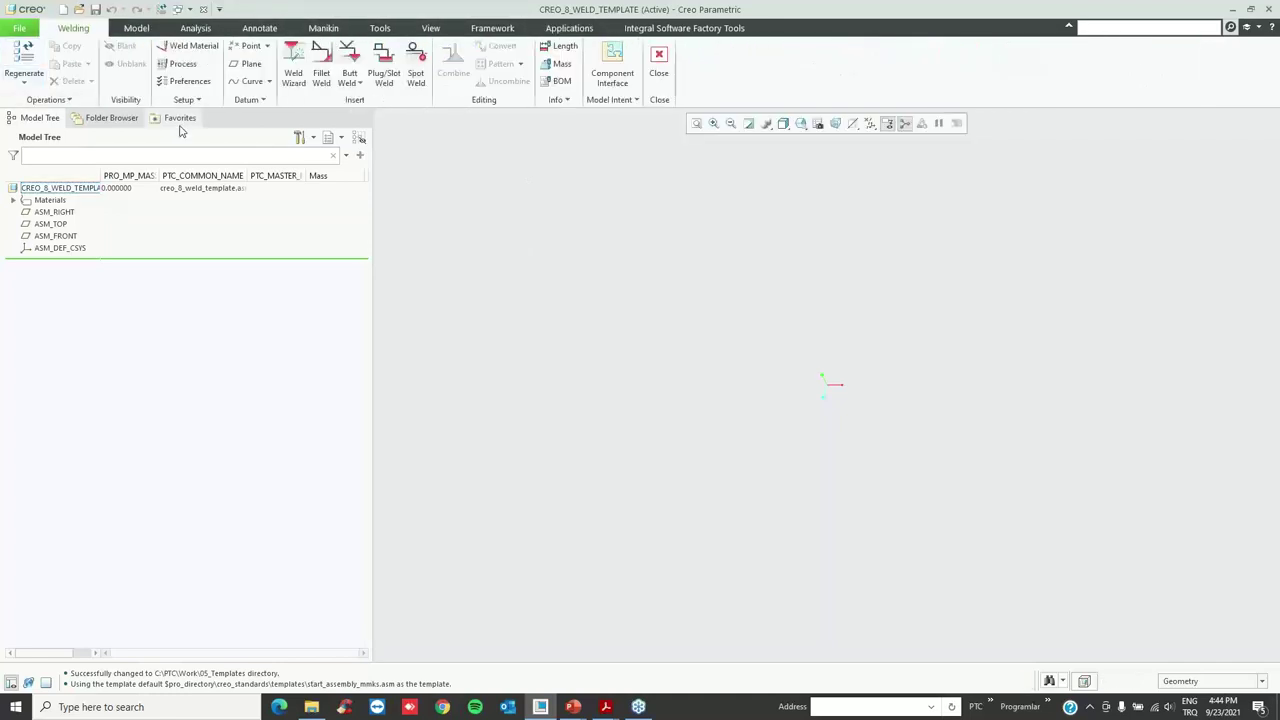
left_click(186, 48)
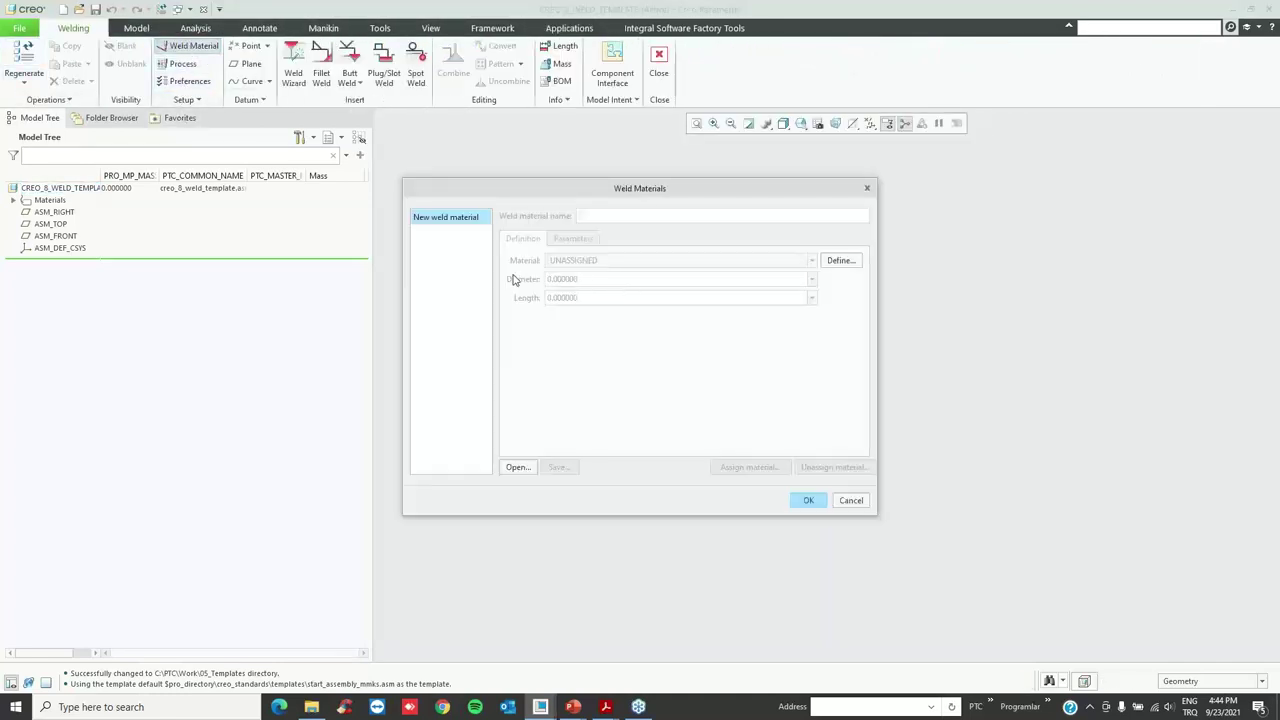
left_click(518, 467)
double_click(543, 232)
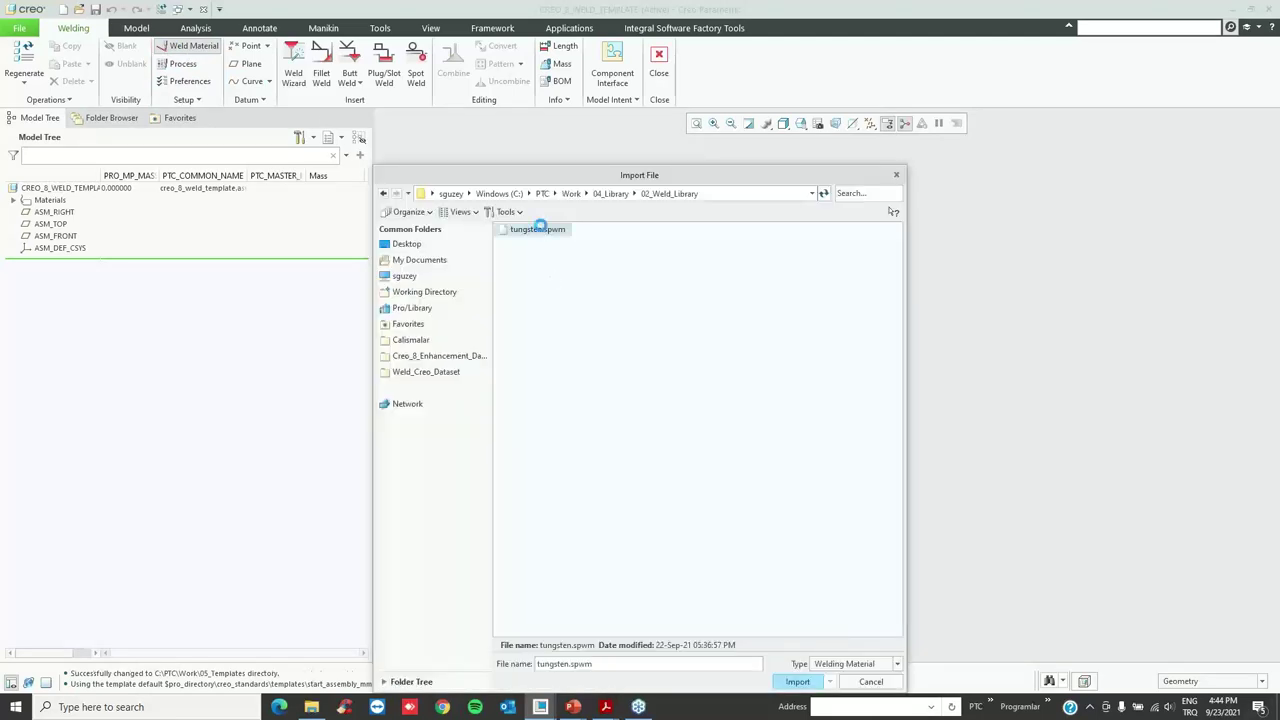
left_click(802, 505)
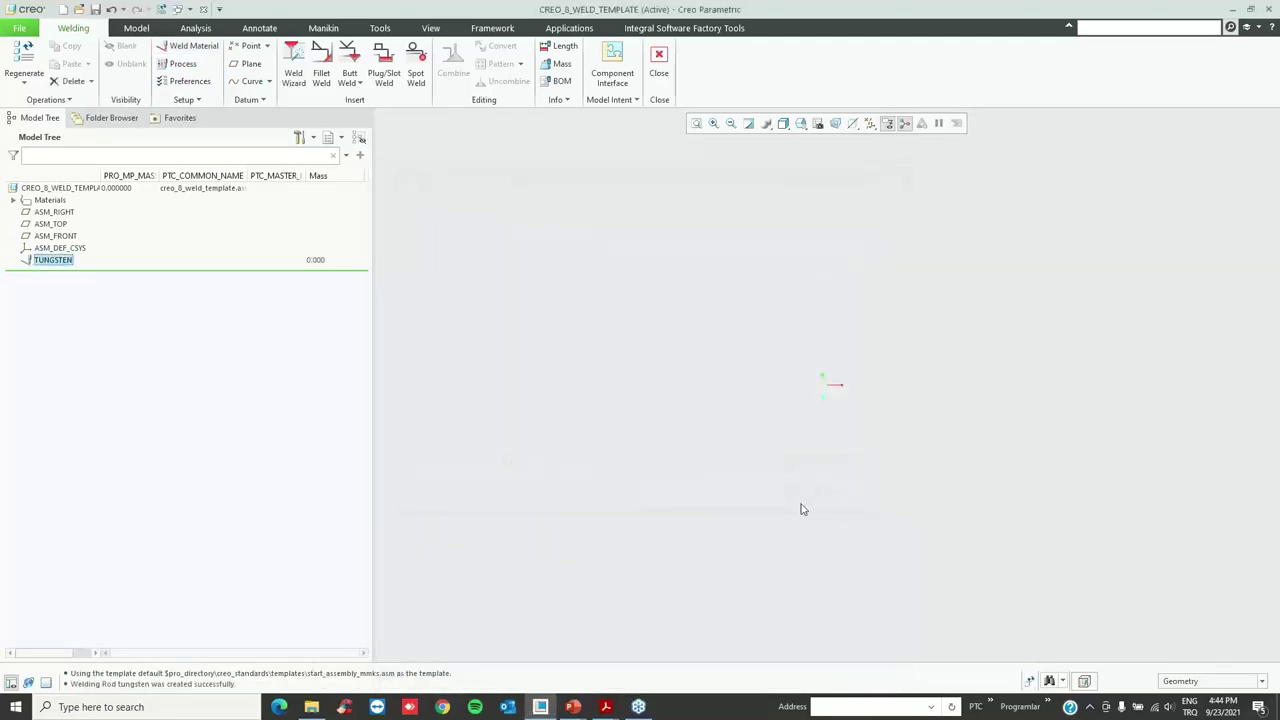
- Load the stored weld process PROCESS01 into the assembly and accept its definition
left_click(183, 63)
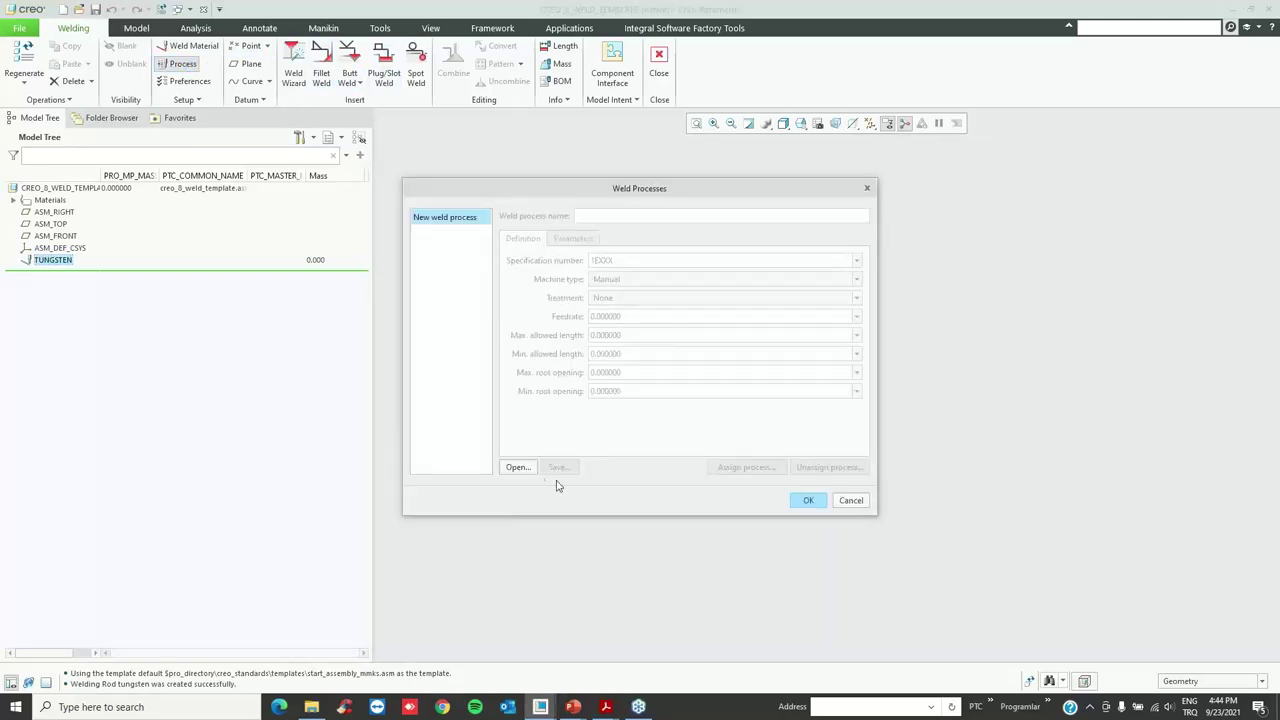
left_click(518, 467)
double_click(532, 224)
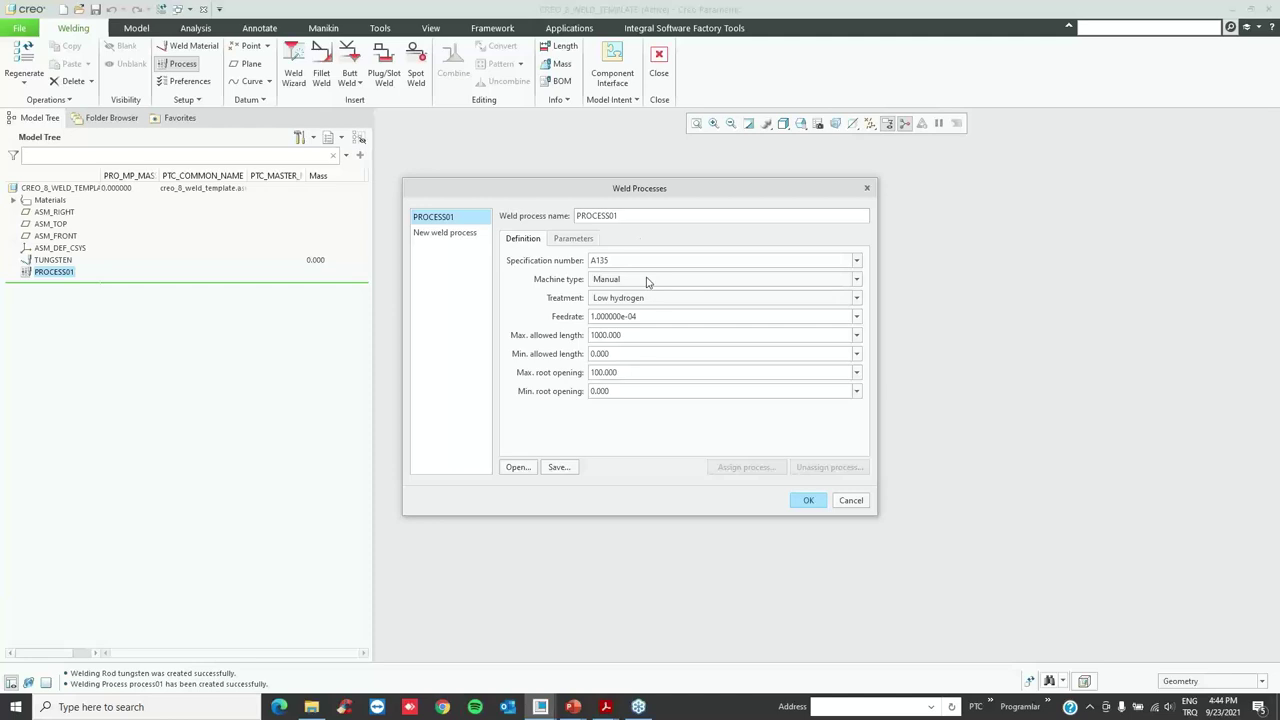
left_click(808, 500)
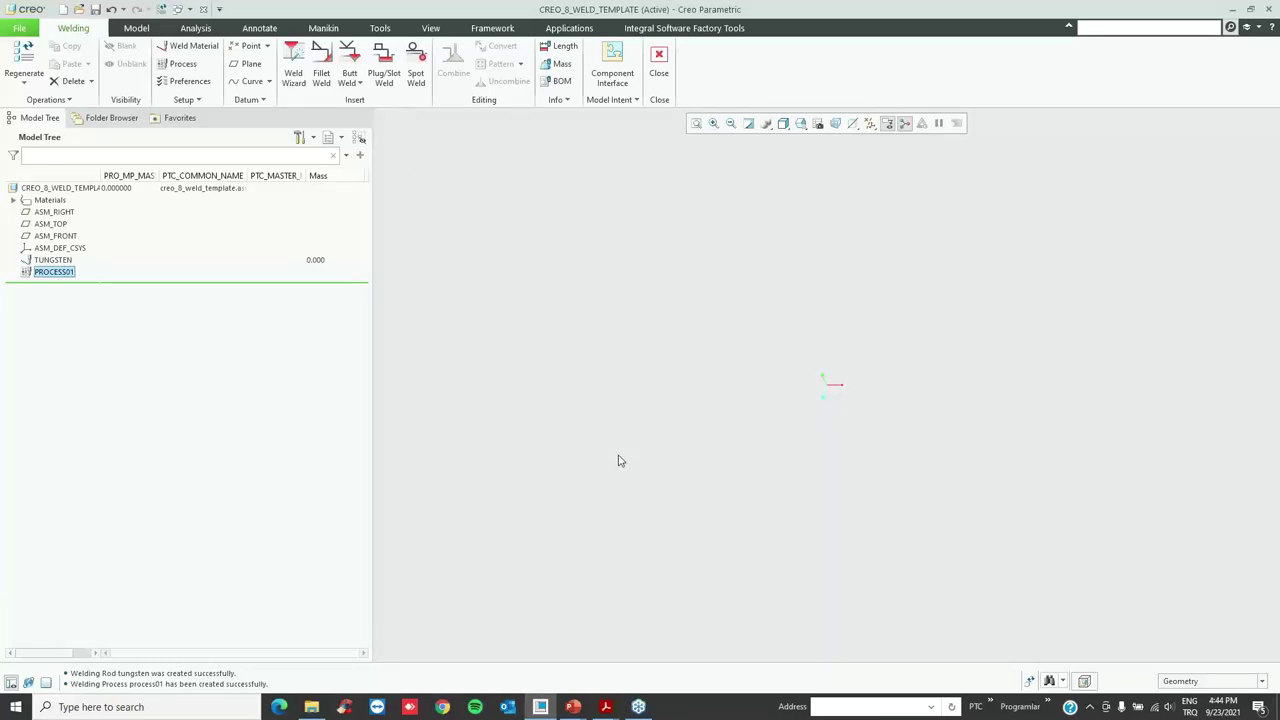
- Save the finished creo_8_weld_template.asm in the 05_Templates folder and erase it from the session
left_click(660, 85)
key("ctrl+s")
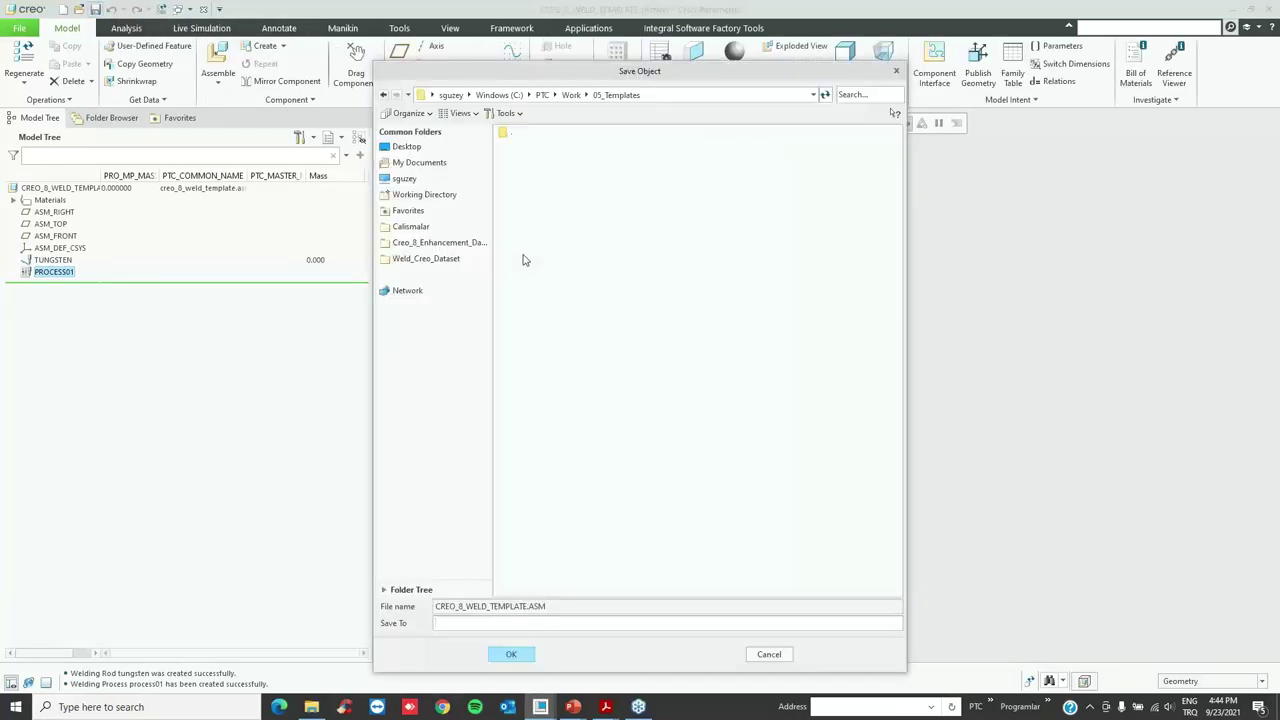
left_click(512, 655)
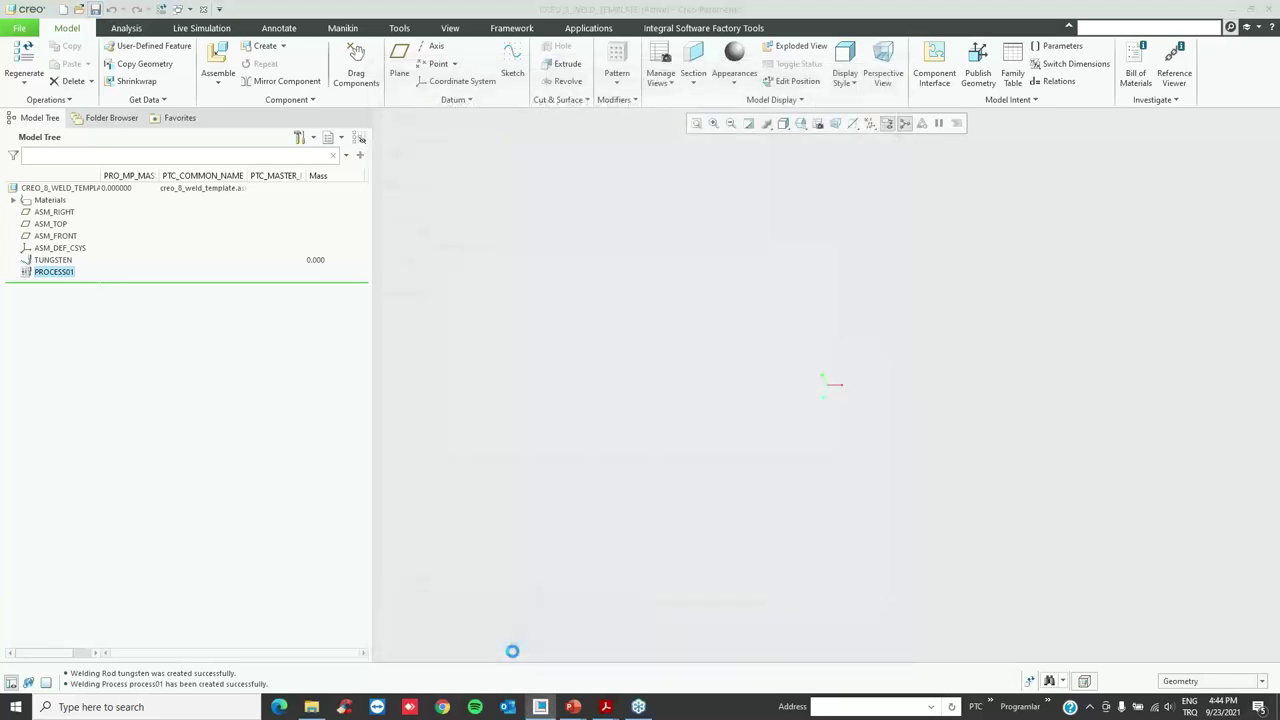
left_click(815, 450)
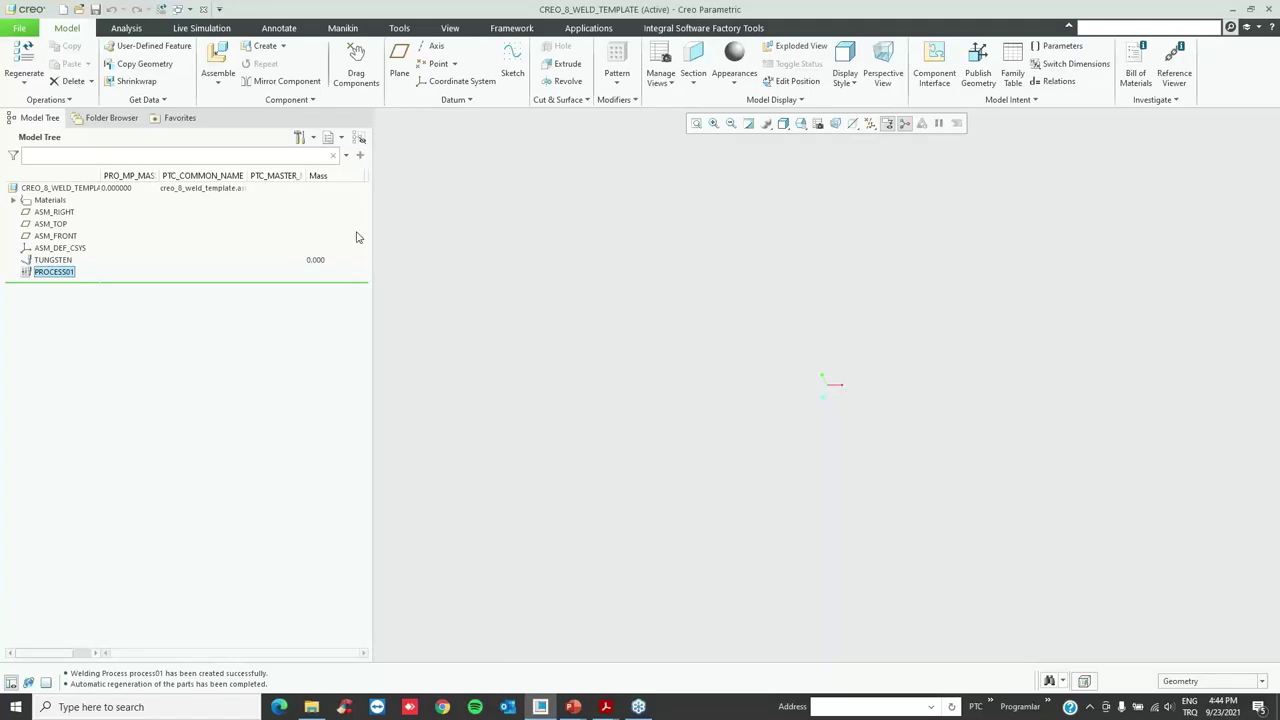
left_click(94, 10)
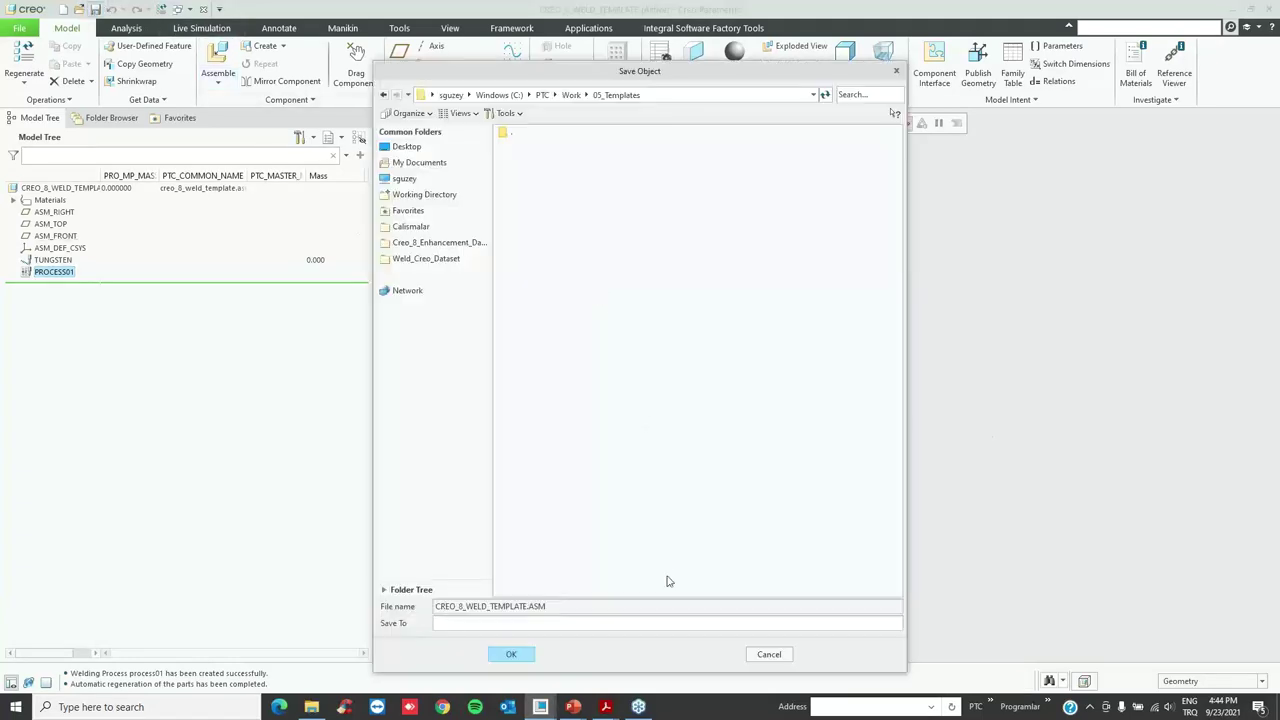
left_click(523, 654)
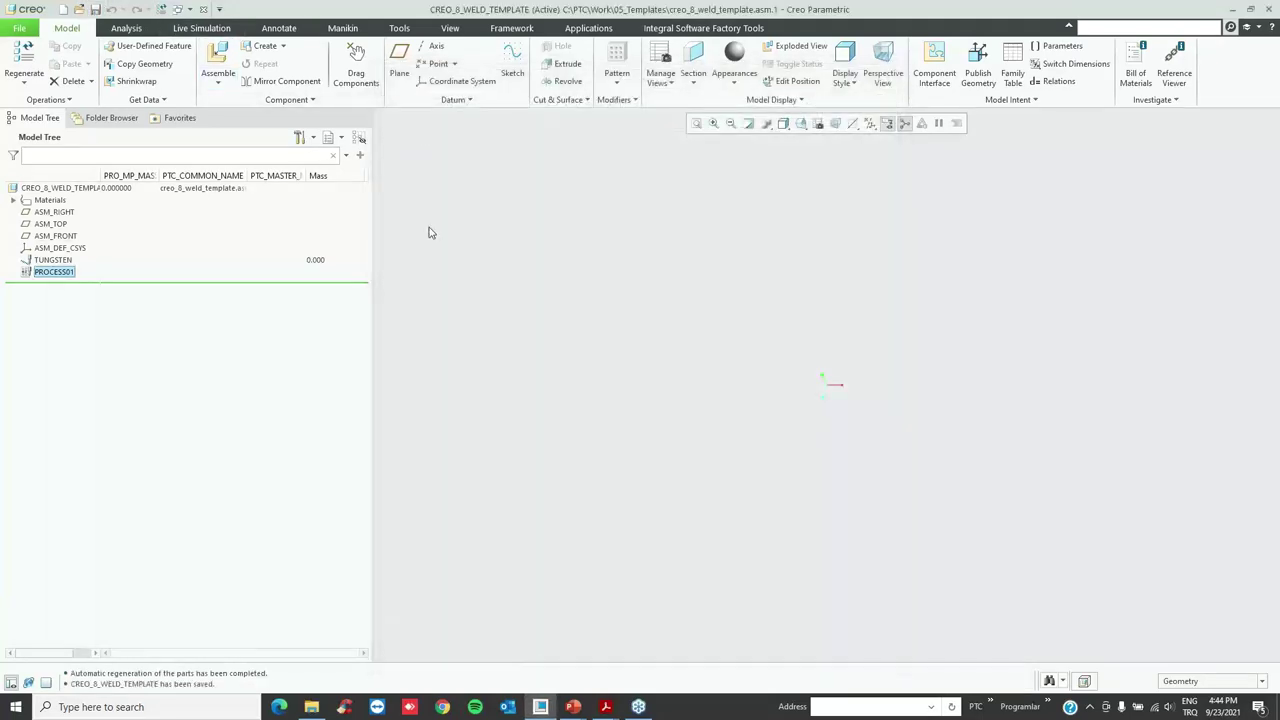
left_click(203, 9)
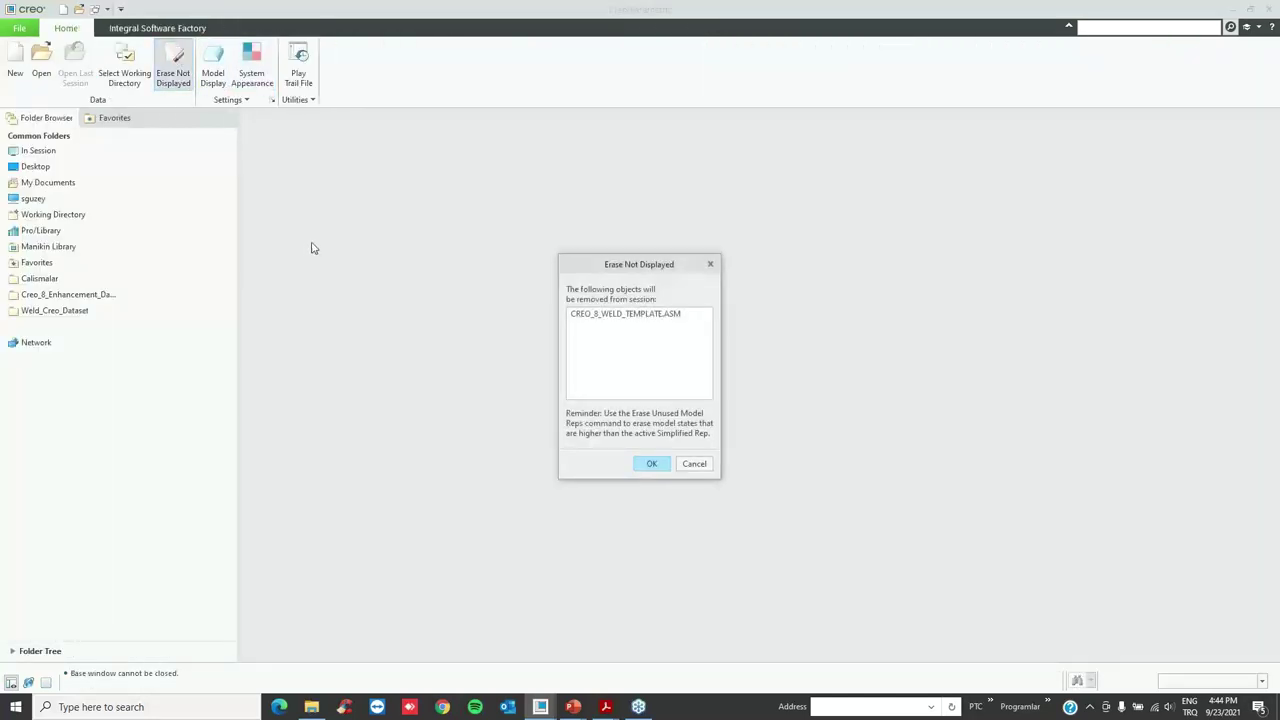
key("Return")
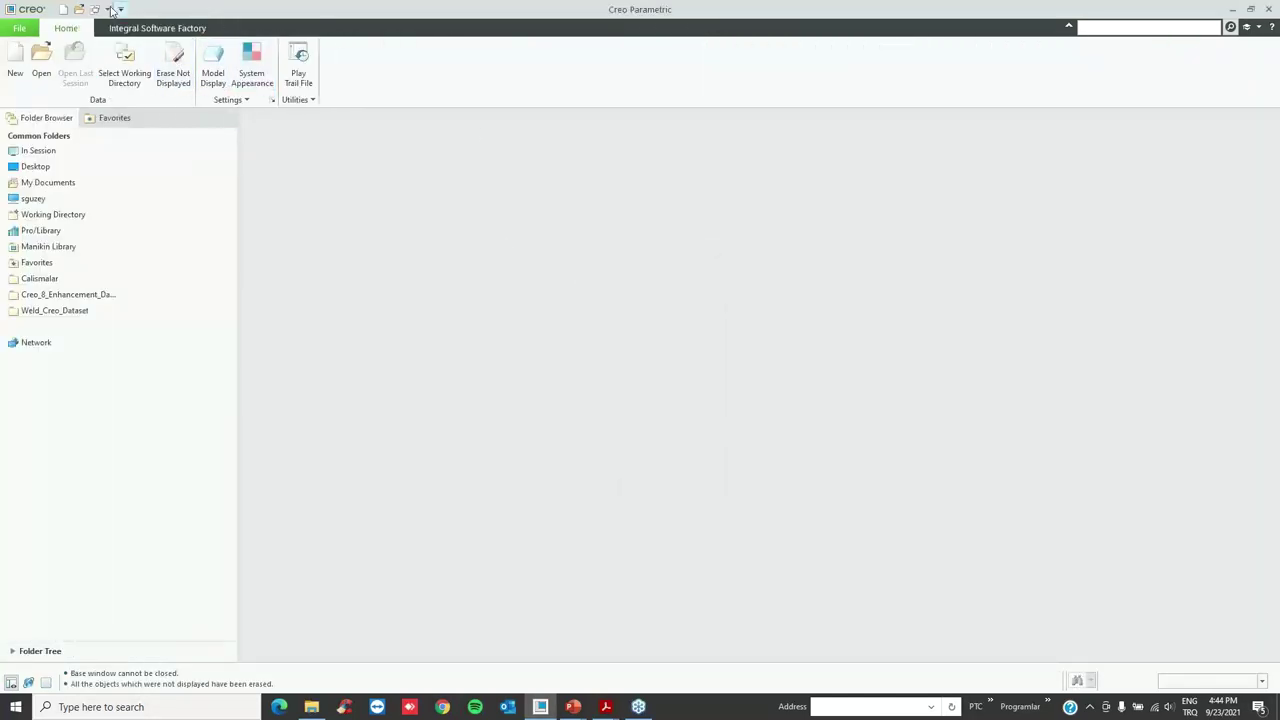
left_click(15, 60)
left_click(556, 311)
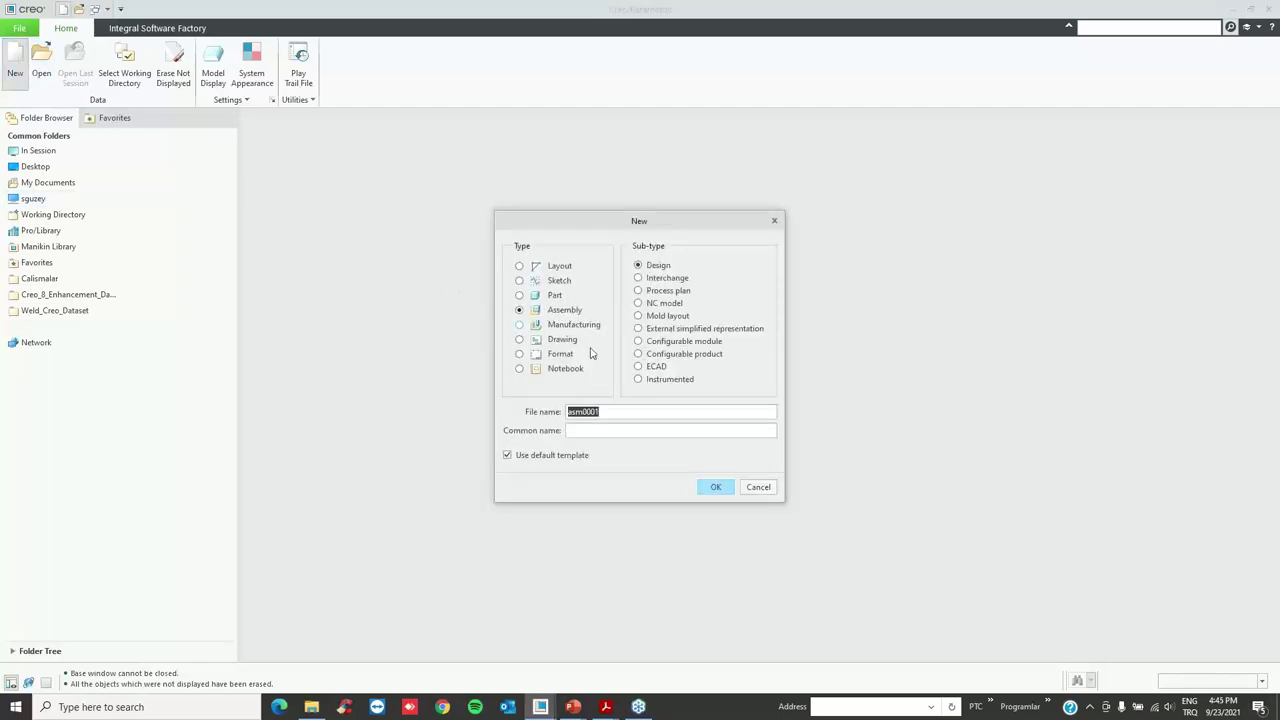
type("example_2")
double_click(611, 414)
left_click(757, 488)
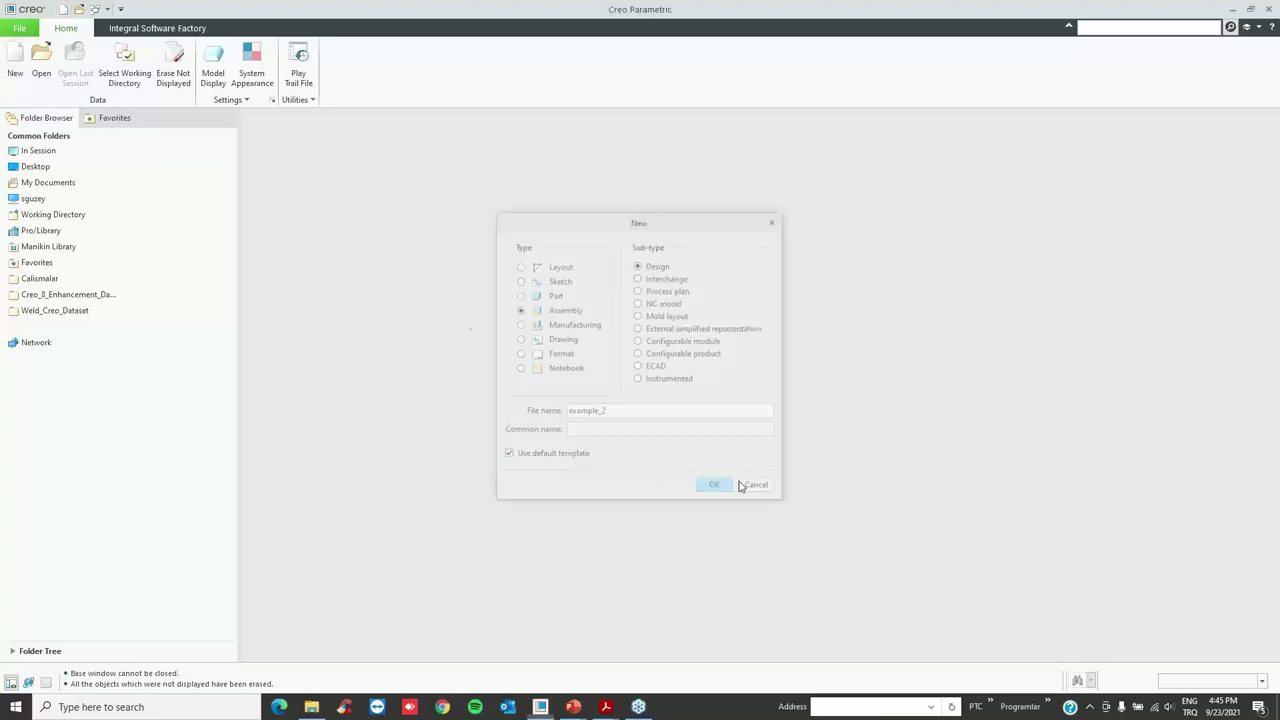
- Set the working directory to the Ornek_3 folder inside Weld_Creo_Dataset
left_click(124, 66)
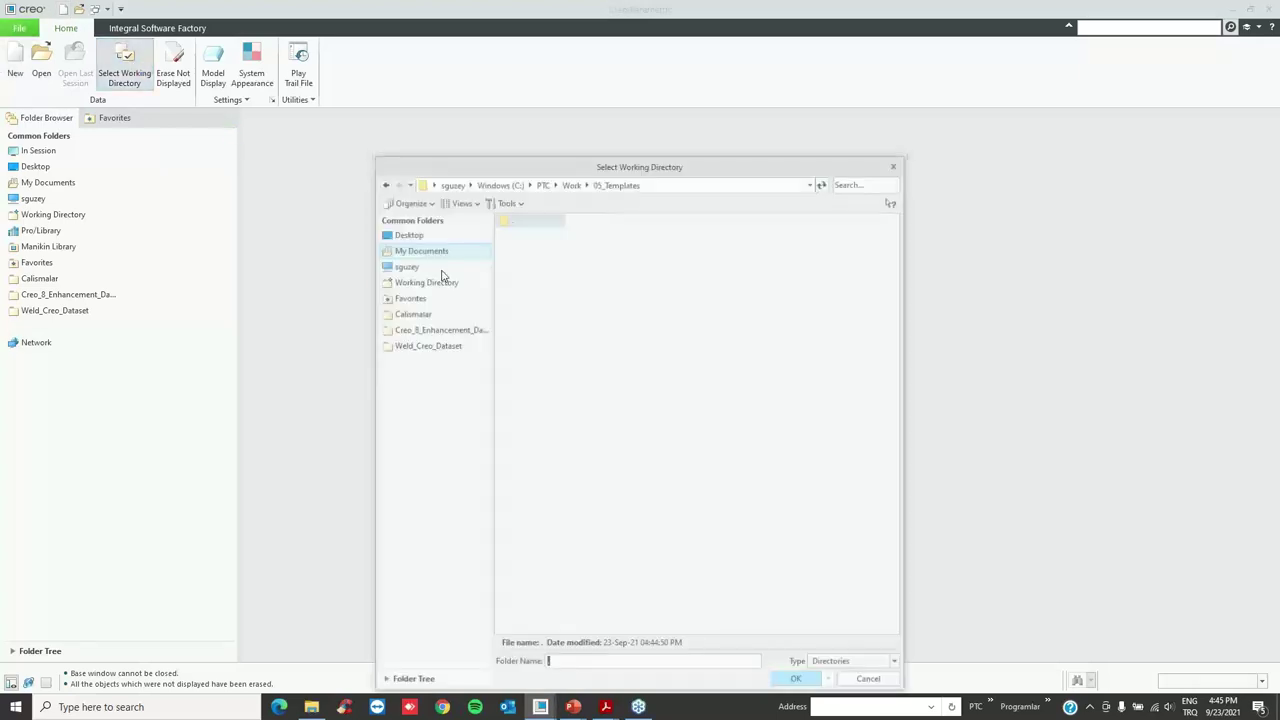
left_click(434, 346)
left_click(525, 258)
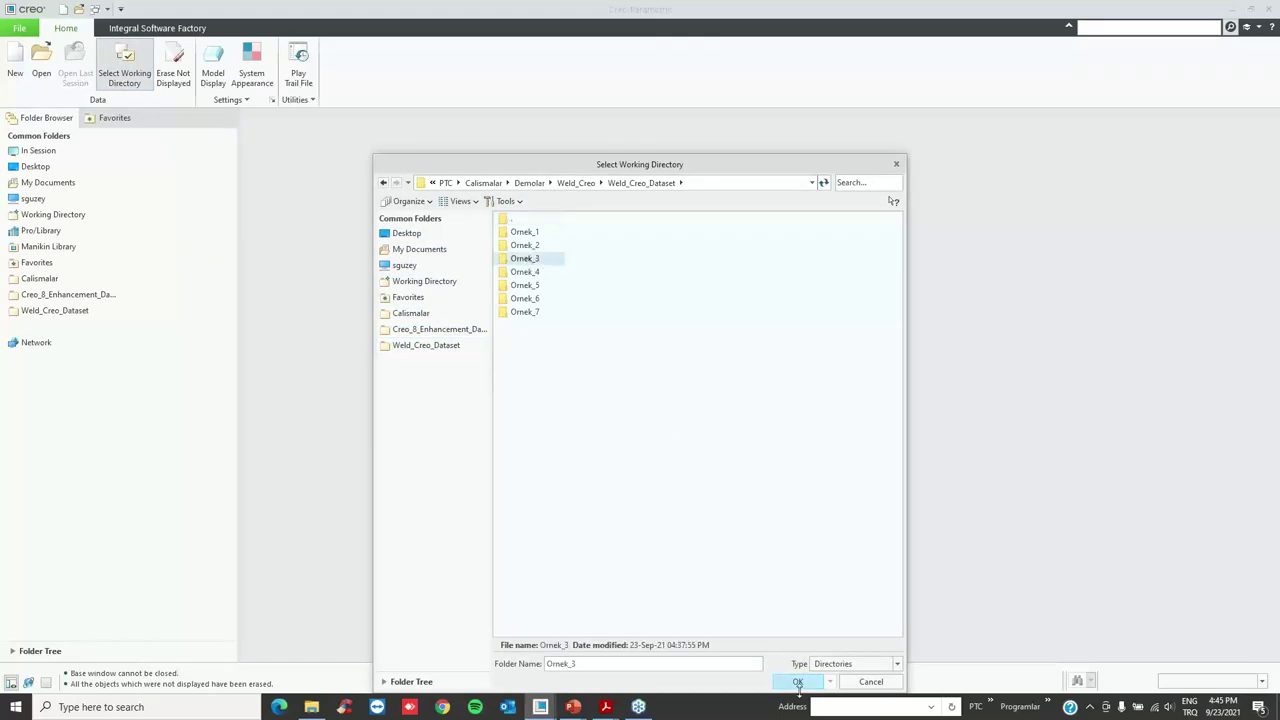
left_click(797, 681)
- Create a new design assembly named example_2 from the creo_8_weld_template template instead of the default one
left_click(16, 48)
left_click(558, 310)
type("example_2")
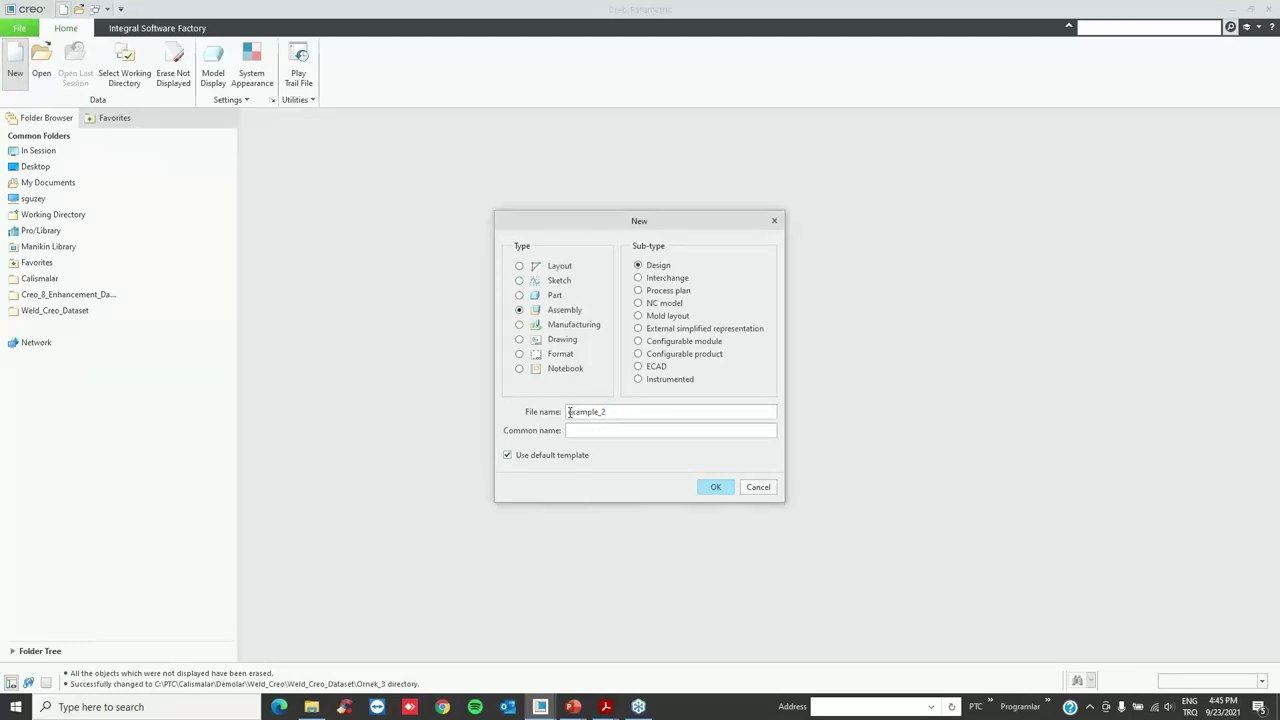
left_click(556, 460)
left_click(716, 487)
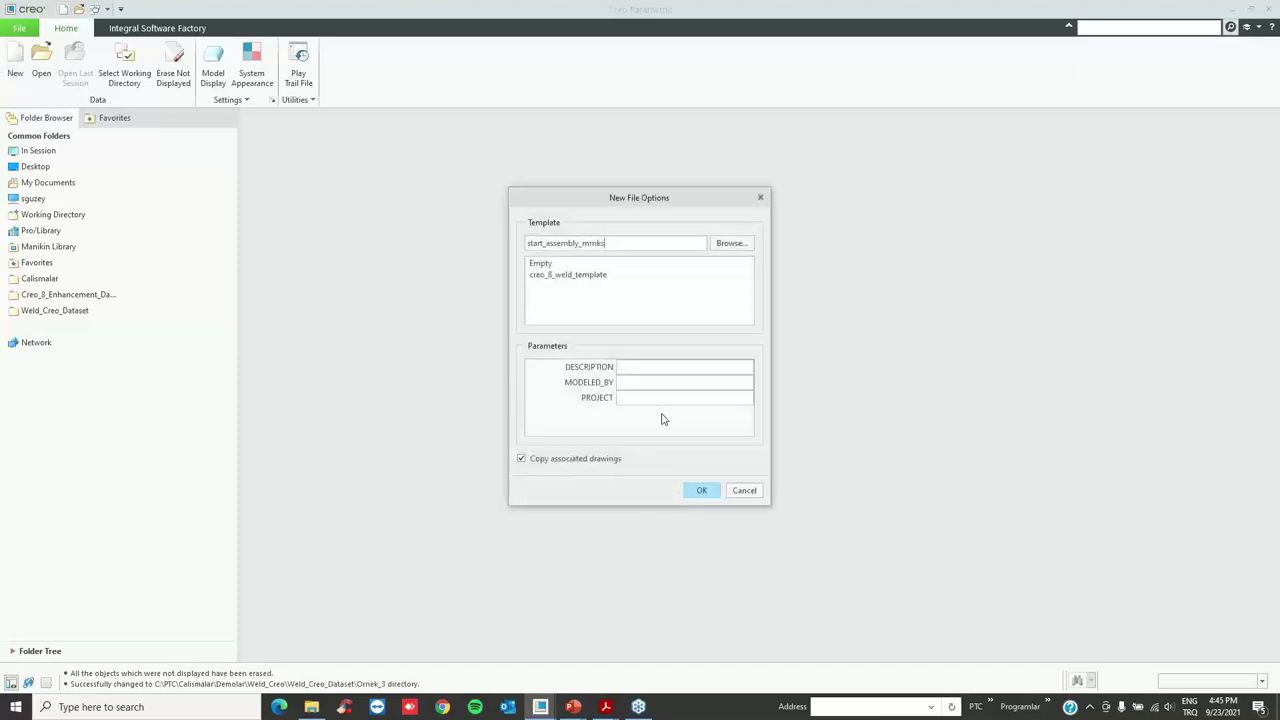
left_click(558, 276)
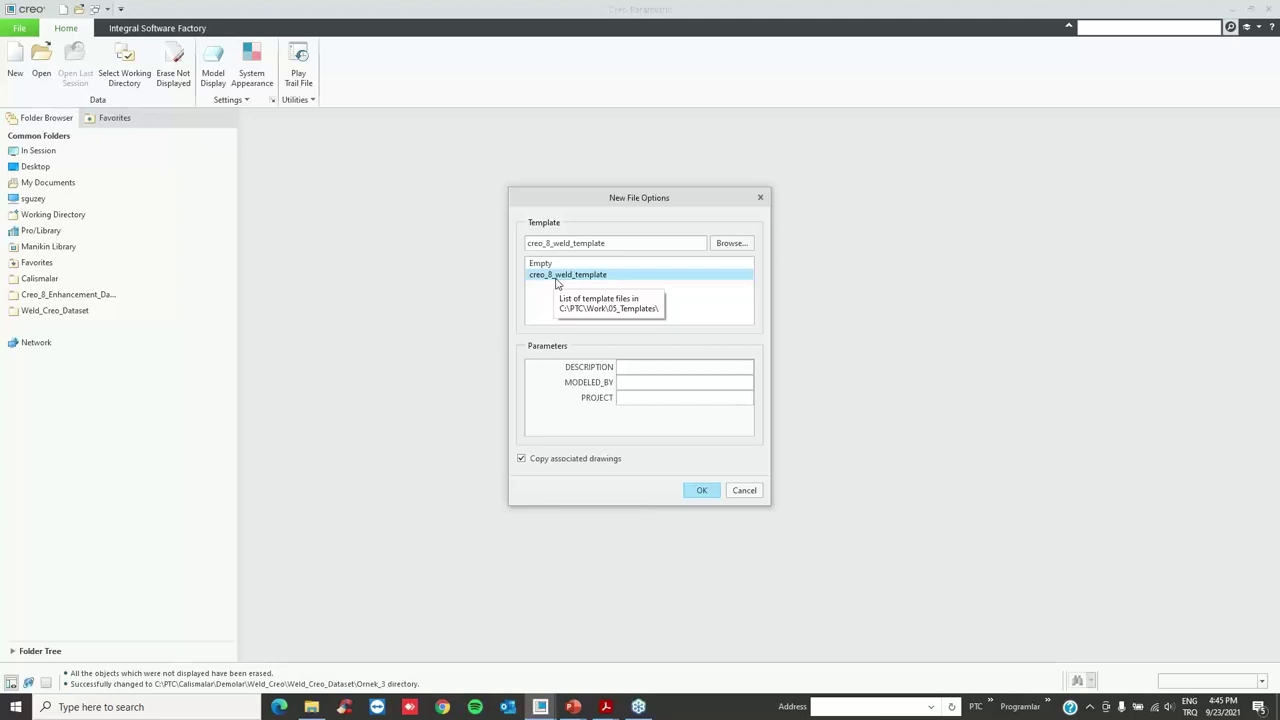
double_click(557, 280)
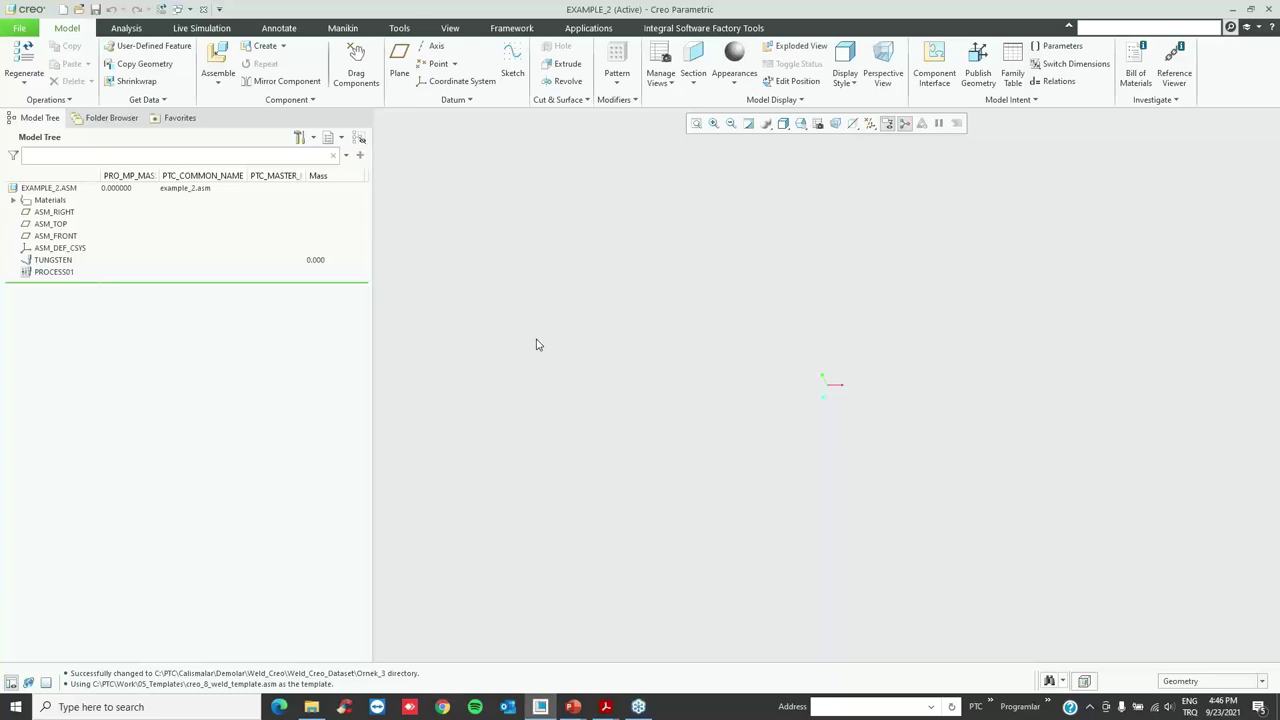
- Bring example3.prt and example4.prt into the assembly together with Assemble Many, using the Automatic assembly type
left_click(700, 29)
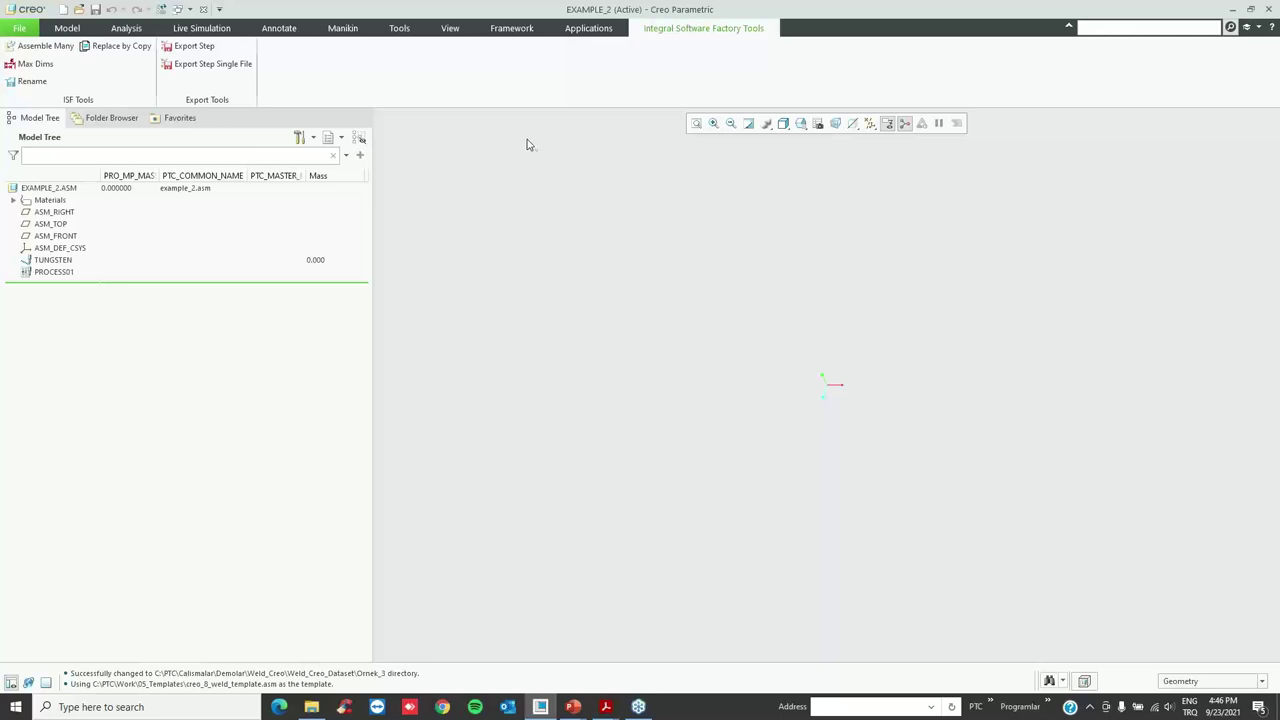
left_click(66, 47)
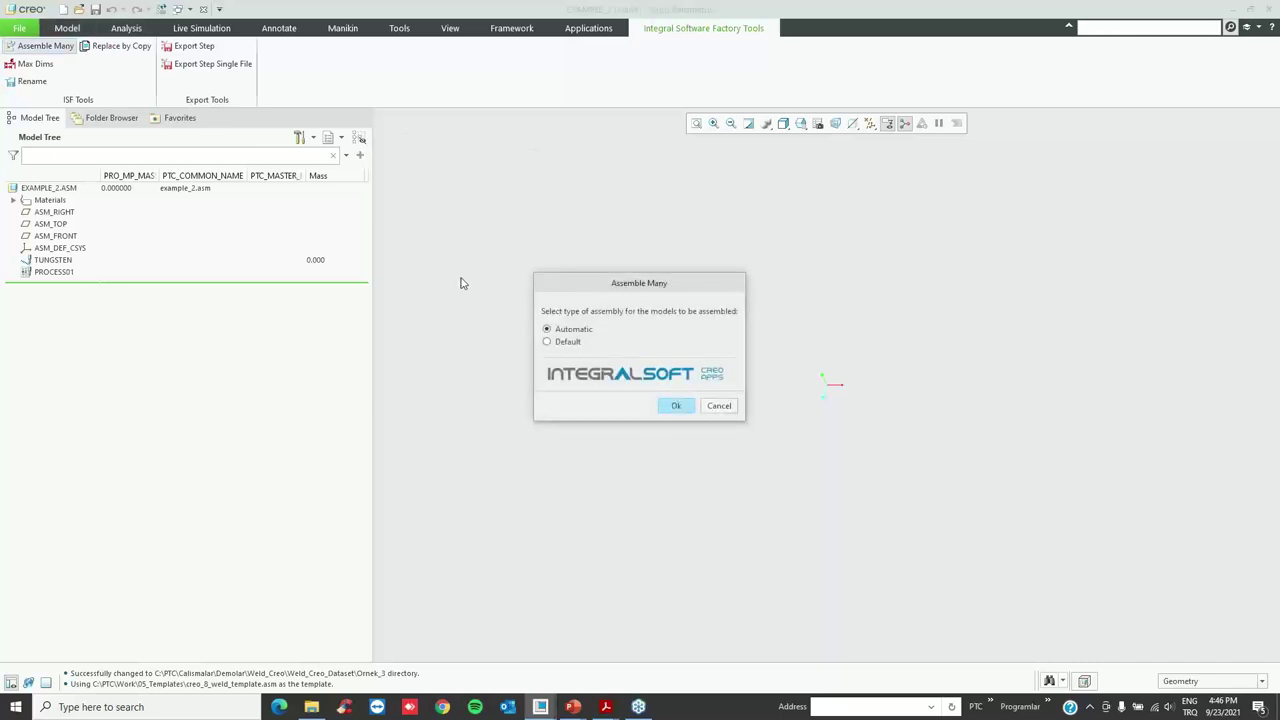
left_click(676, 405)
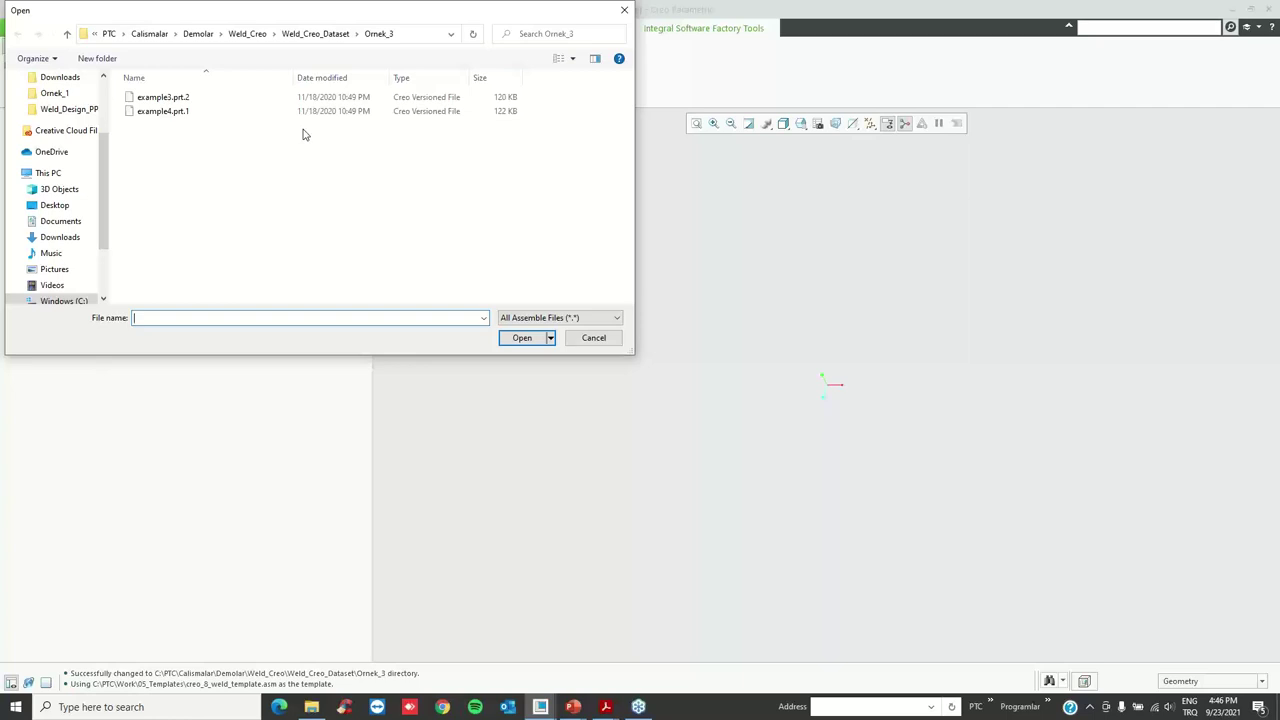
left_click_drag(263, 127, 217, 96)
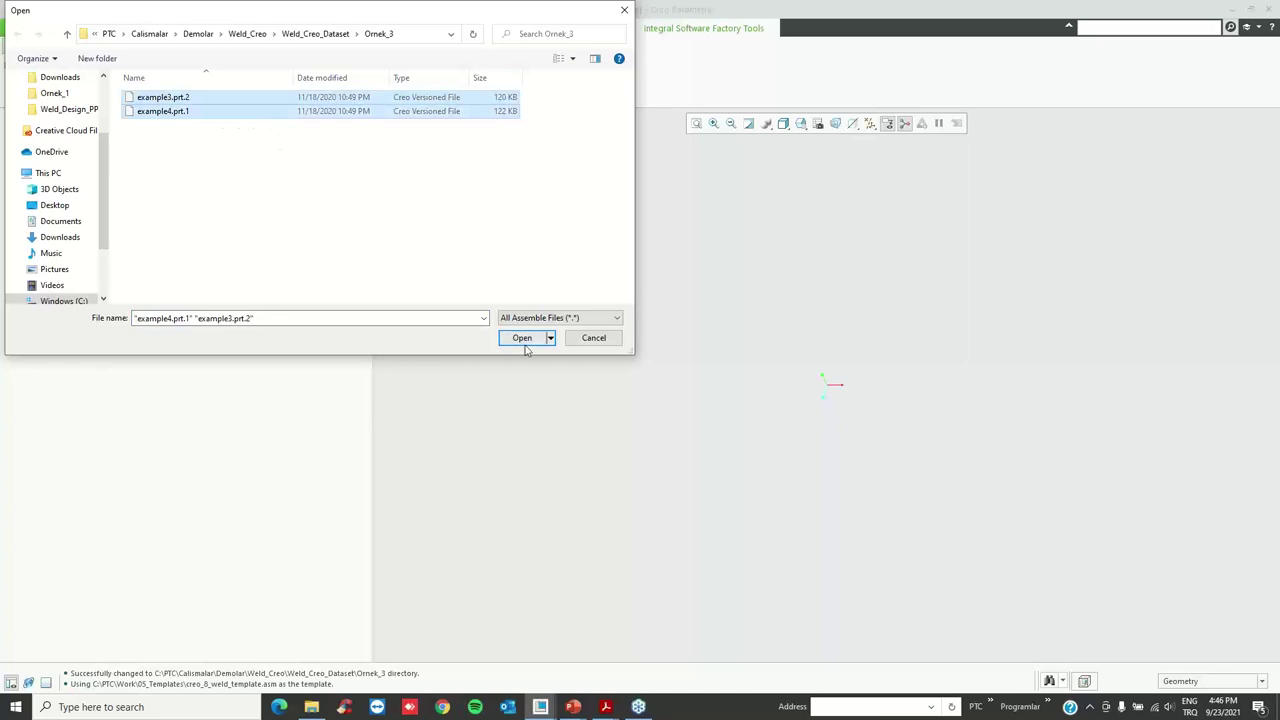
left_click(522, 340)
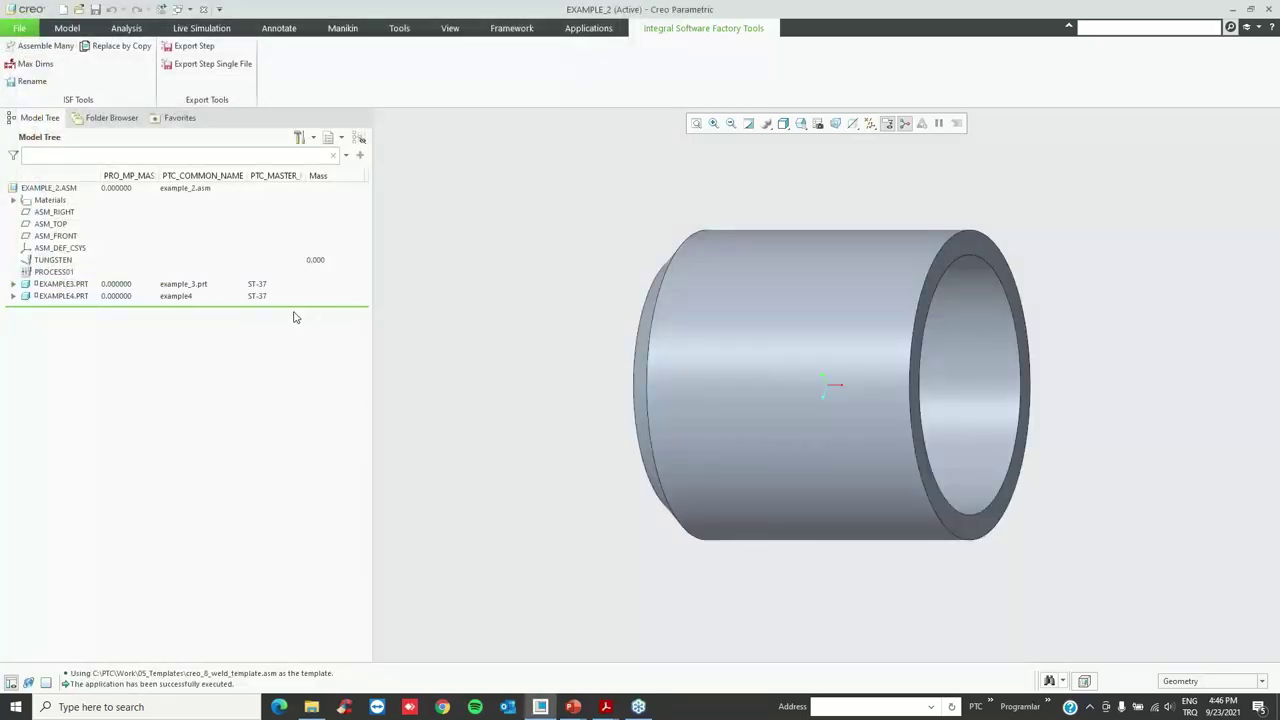
- Redefine the placement of EXAMPLE3.PRT with a Default constraint and accept it
left_click(60, 284)
left_click(93, 219)
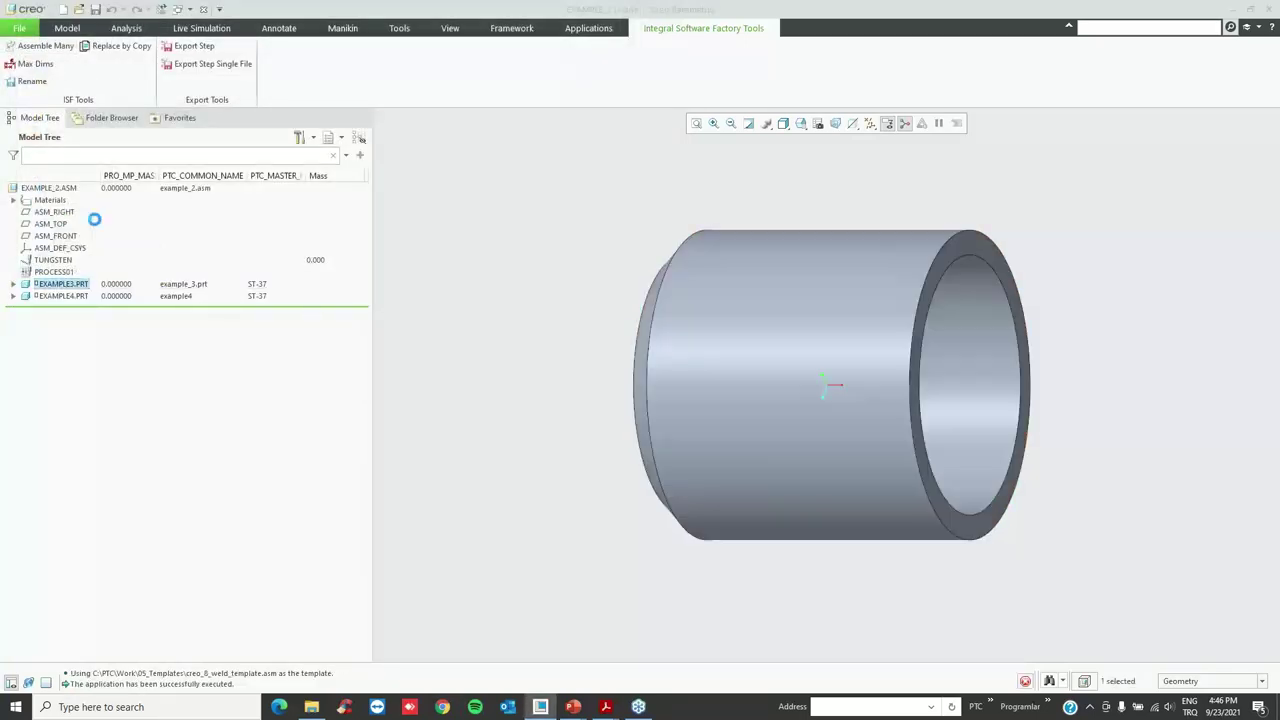
right_click(424, 281)
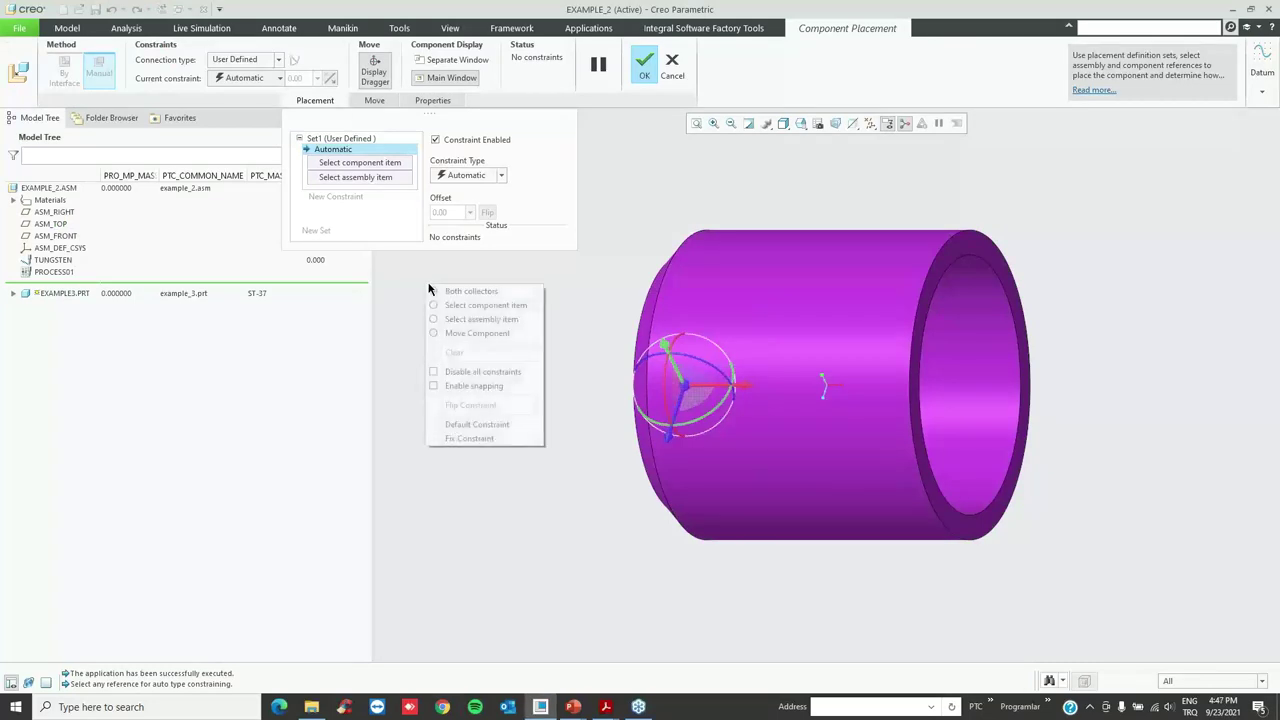
left_click(462, 420)
middle_click(566, 322)
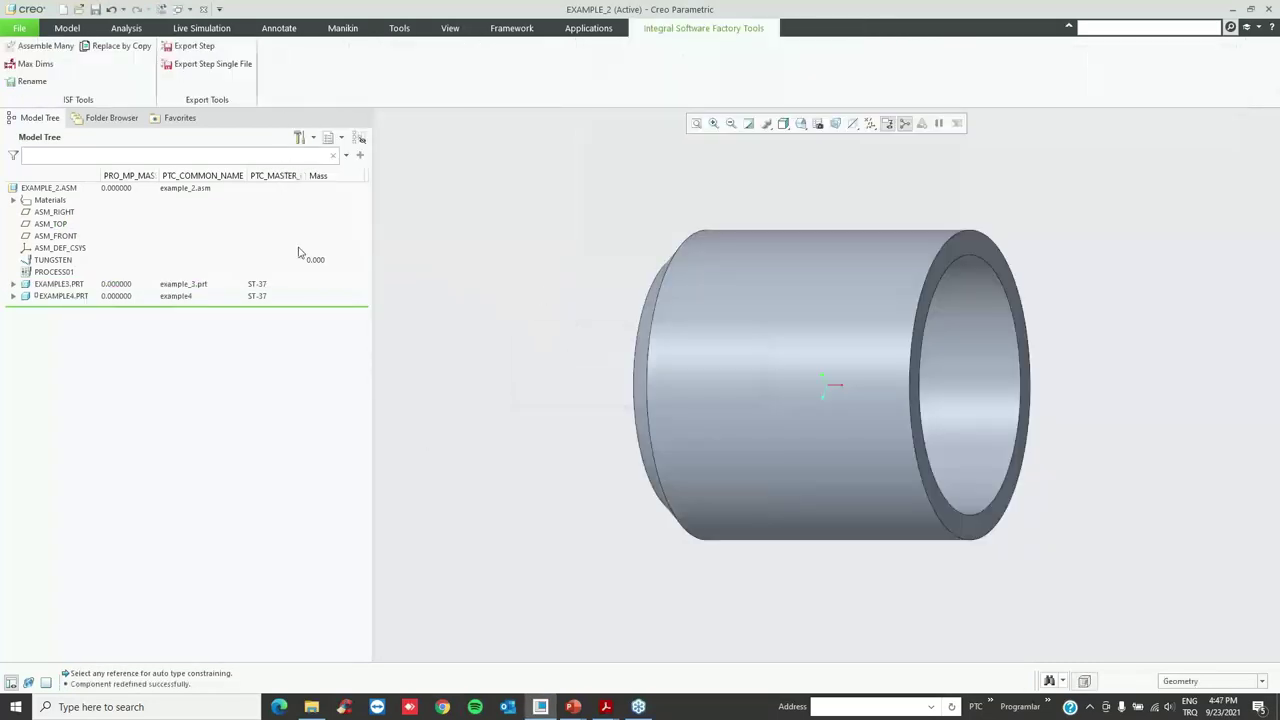
- Start redefining the placement of EXAMPLE4.PRT, moving and turning it so its chamfered end faces EXAMPLE3.PRT with a gap between them
left_click(62, 296)
left_click(117, 237)
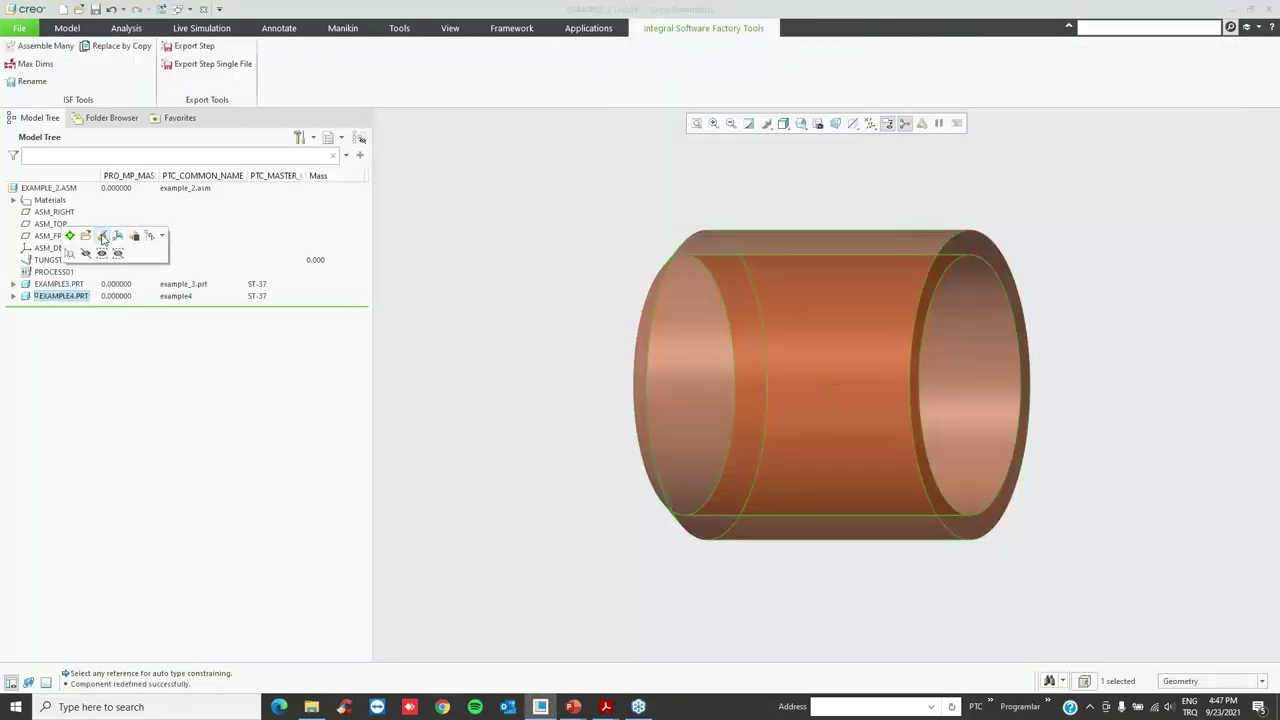
left_click_drag(740, 397, 544, 388)
left_click(544, 390)
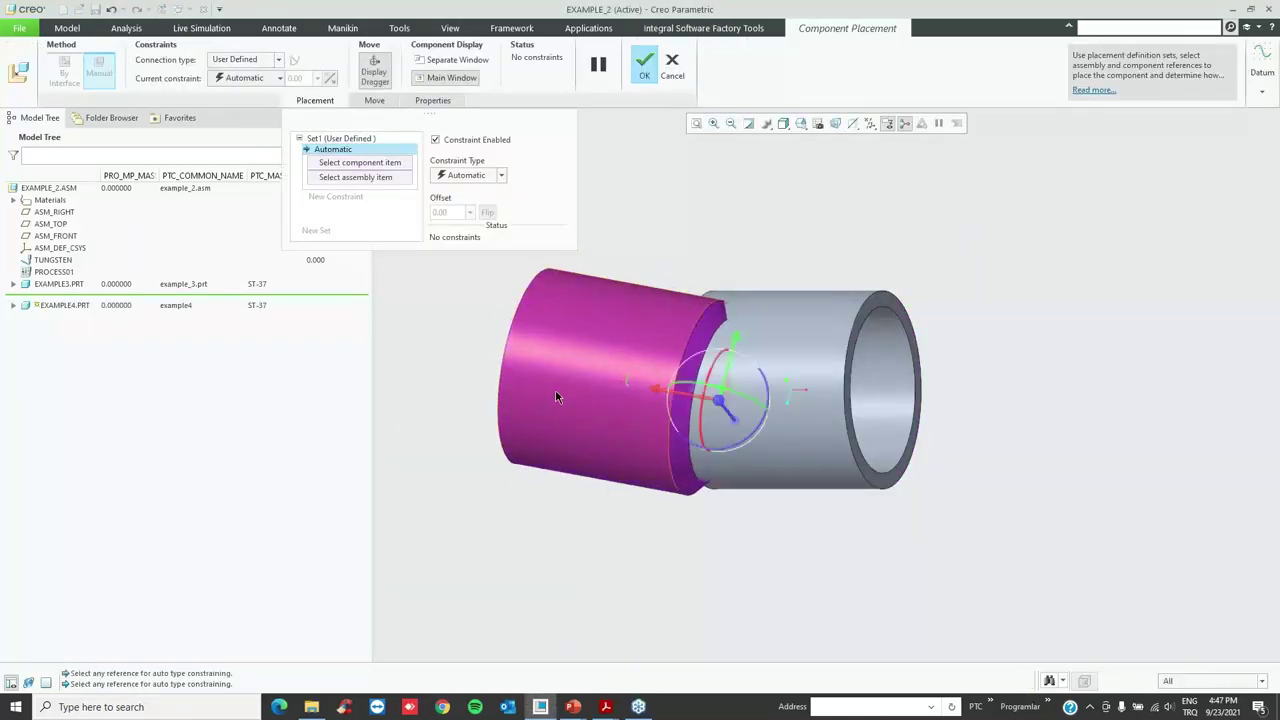
left_click_drag(651, 418, 536, 347)
left_click(537, 354)
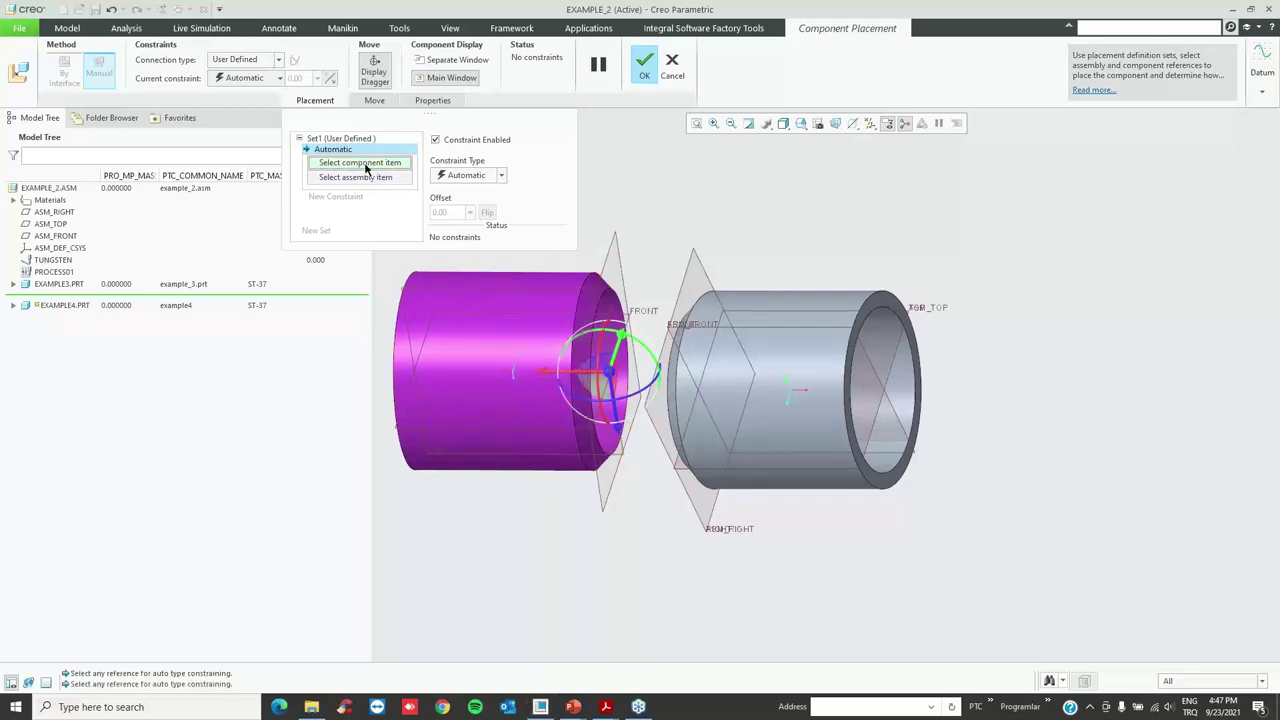
- Constrain EXAMPLE4's outer cylindrical surface coincident with EXAMPLE3's, and its RIGHT plane coincident with ASM_RIGHT
left_click(540, 288)
left_click(545, 288, "ctrl")
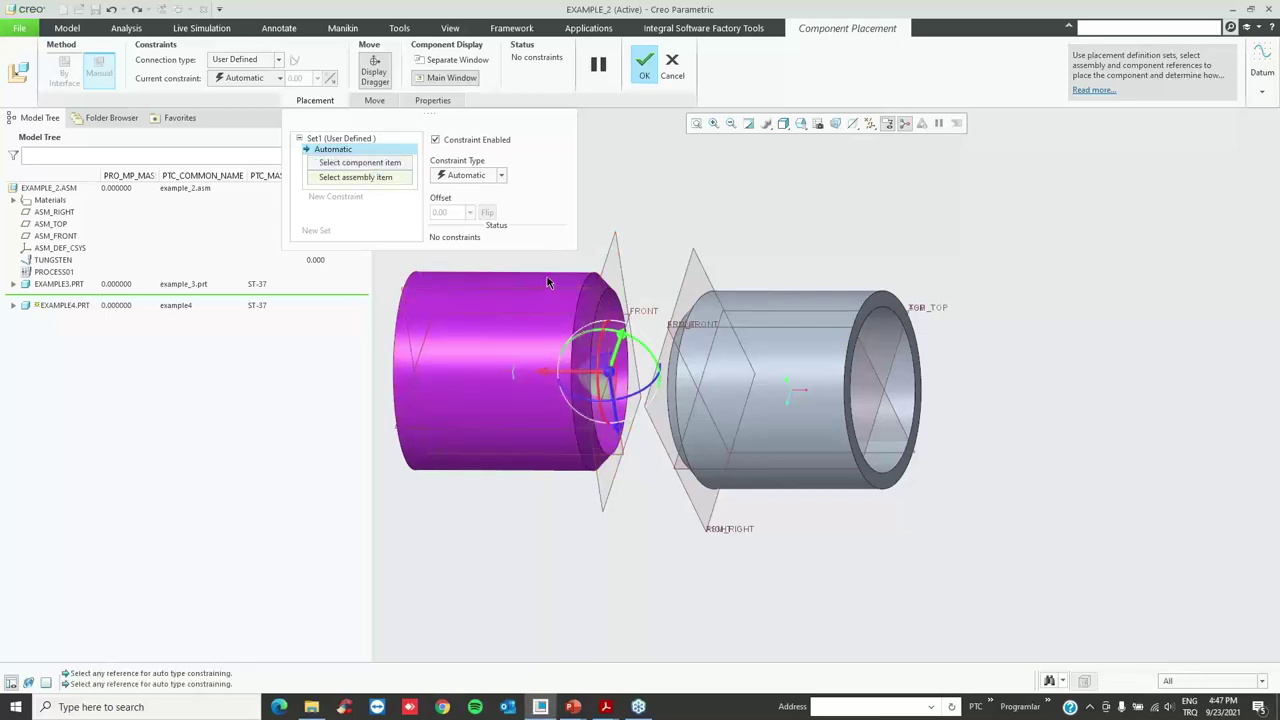
left_click(558, 285)
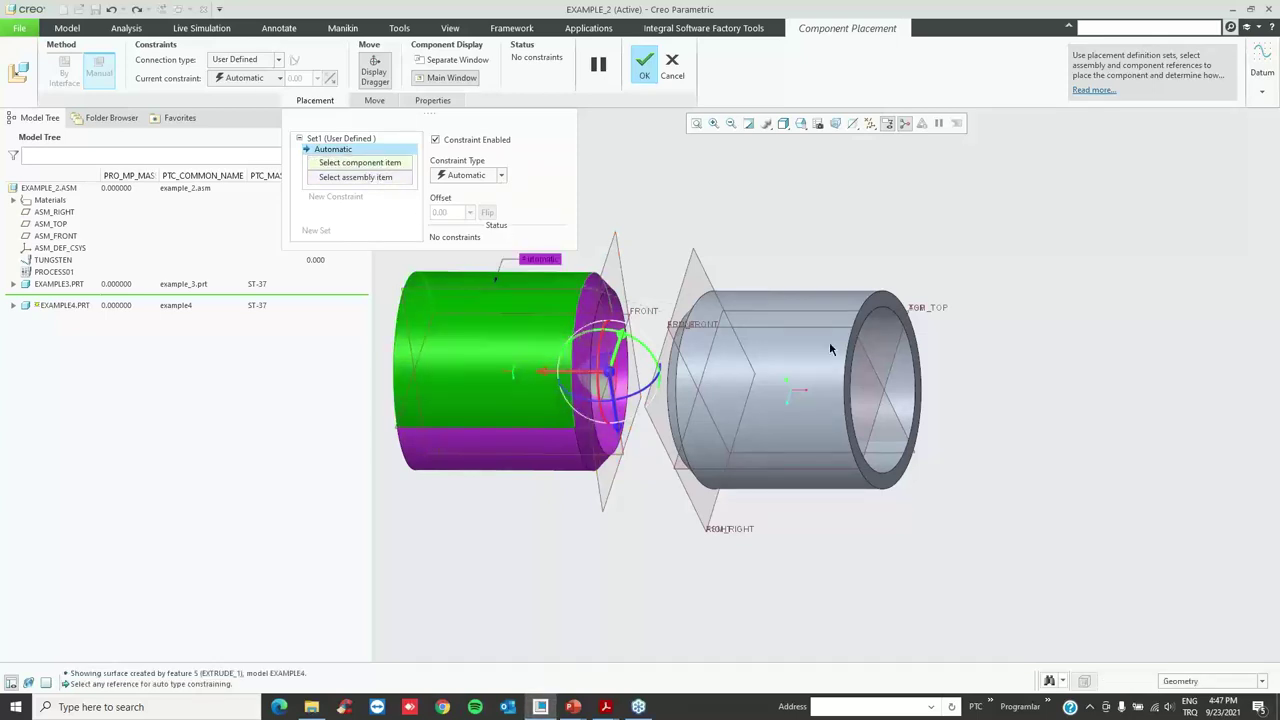
left_click(832, 336)
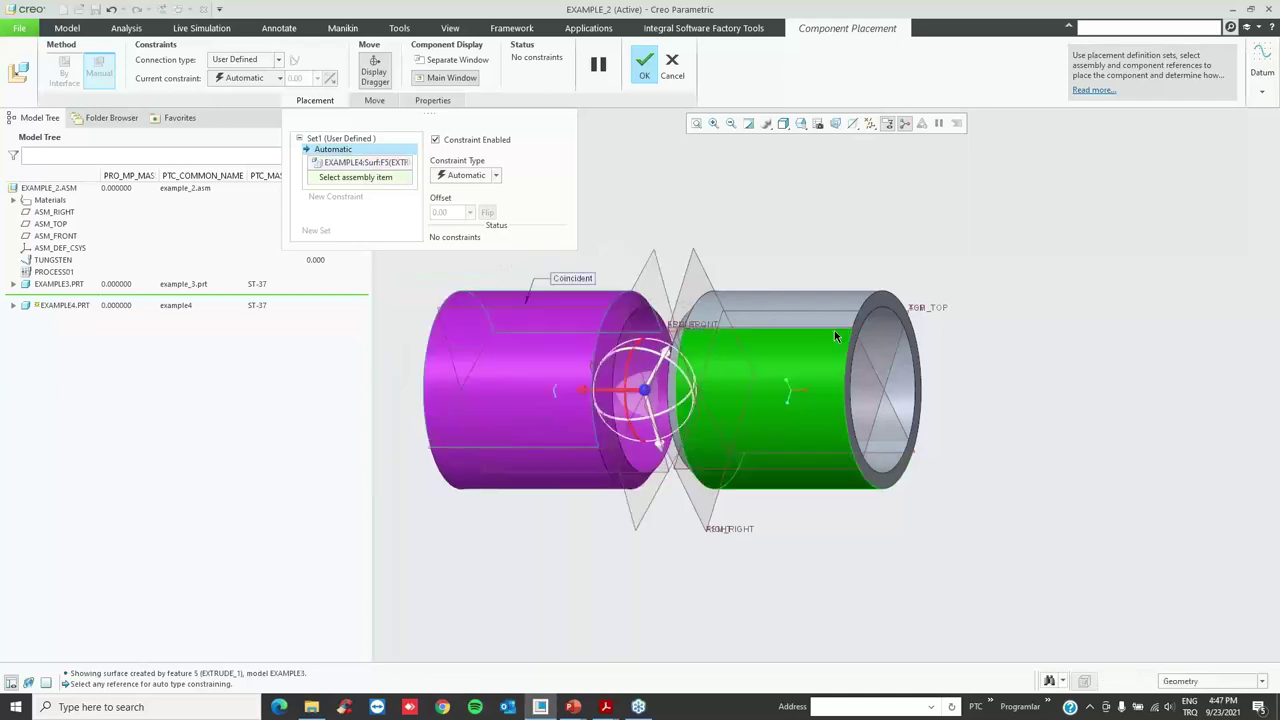
left_click(648, 258)
left_click(697, 262)
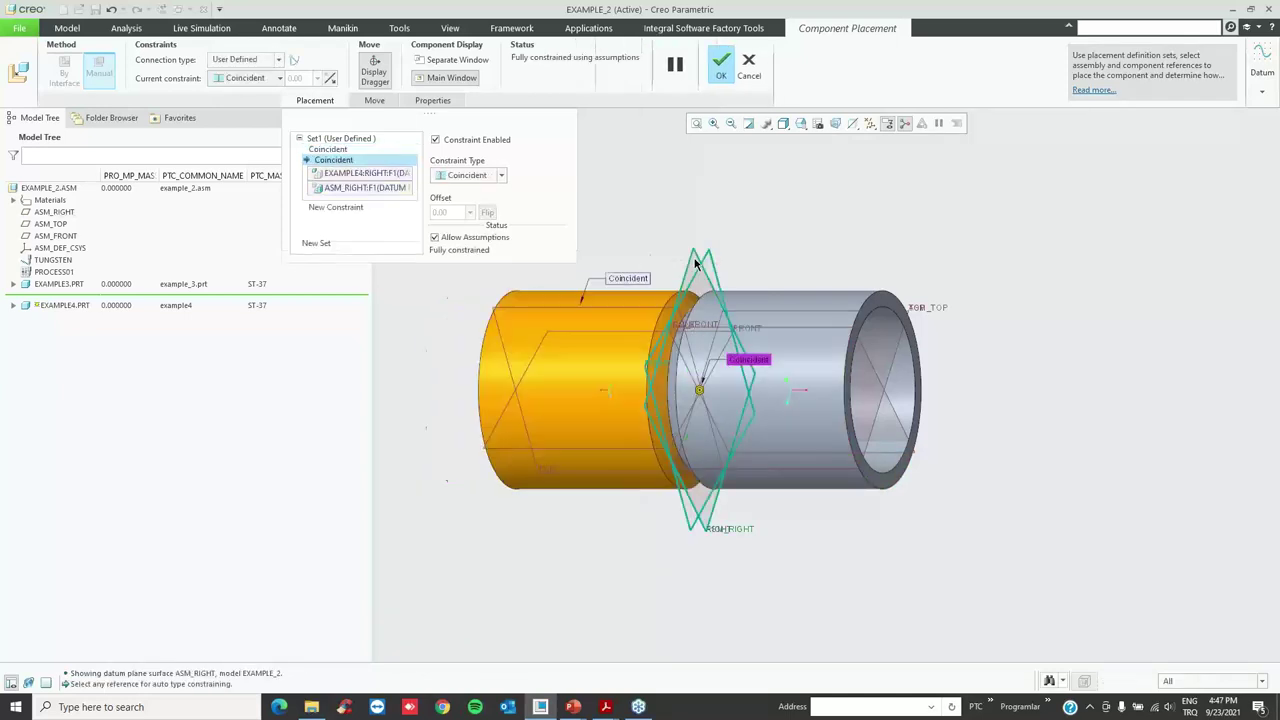
- Add a Parallel constraint that orients EXAMPLE4 against the assembly's ASM_TOP plane
left_click(342, 208)
left_click(468, 178)
left_click(460, 226)
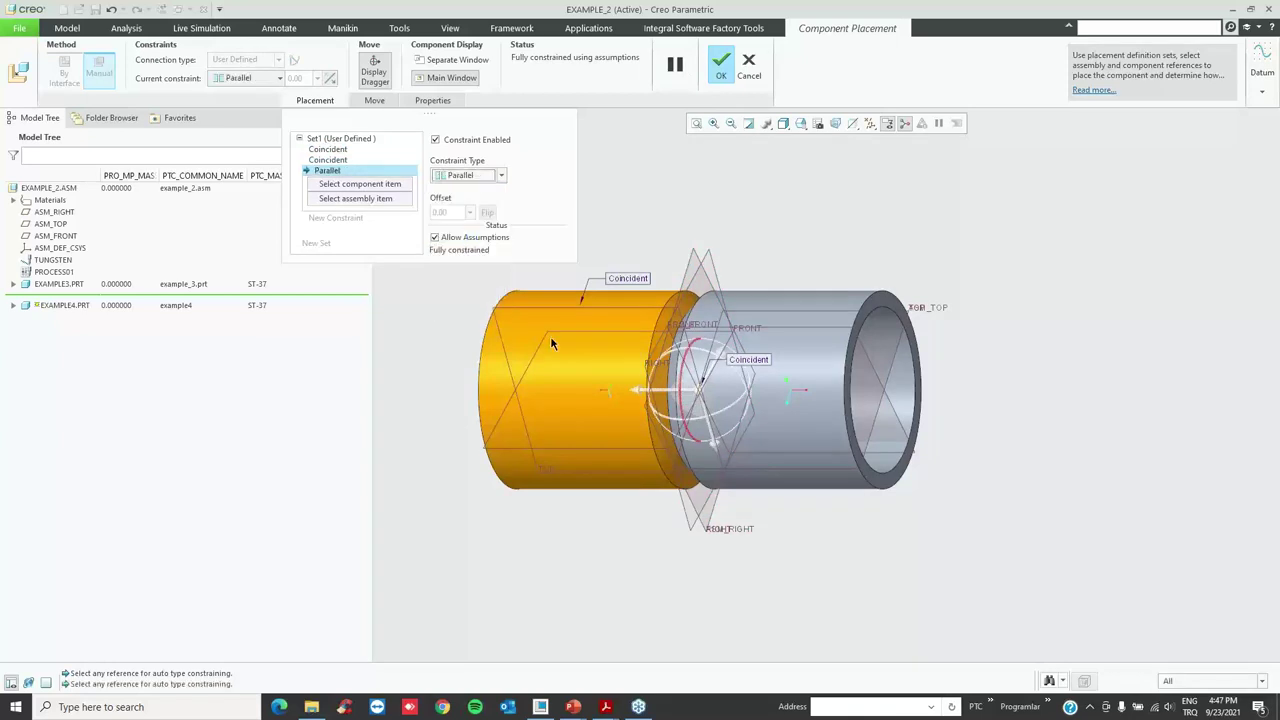
left_click(790, 420)
left_click(50, 223)
- Change the constraint between EXAMPLE4's RIGHT plane and ASM_RIGHT to Distance with an offset of -3, and accept the placement
left_click(328, 160)
left_click(468, 176)
left_click(461, 190)
left_click(470, 177)
left_click(461, 190)
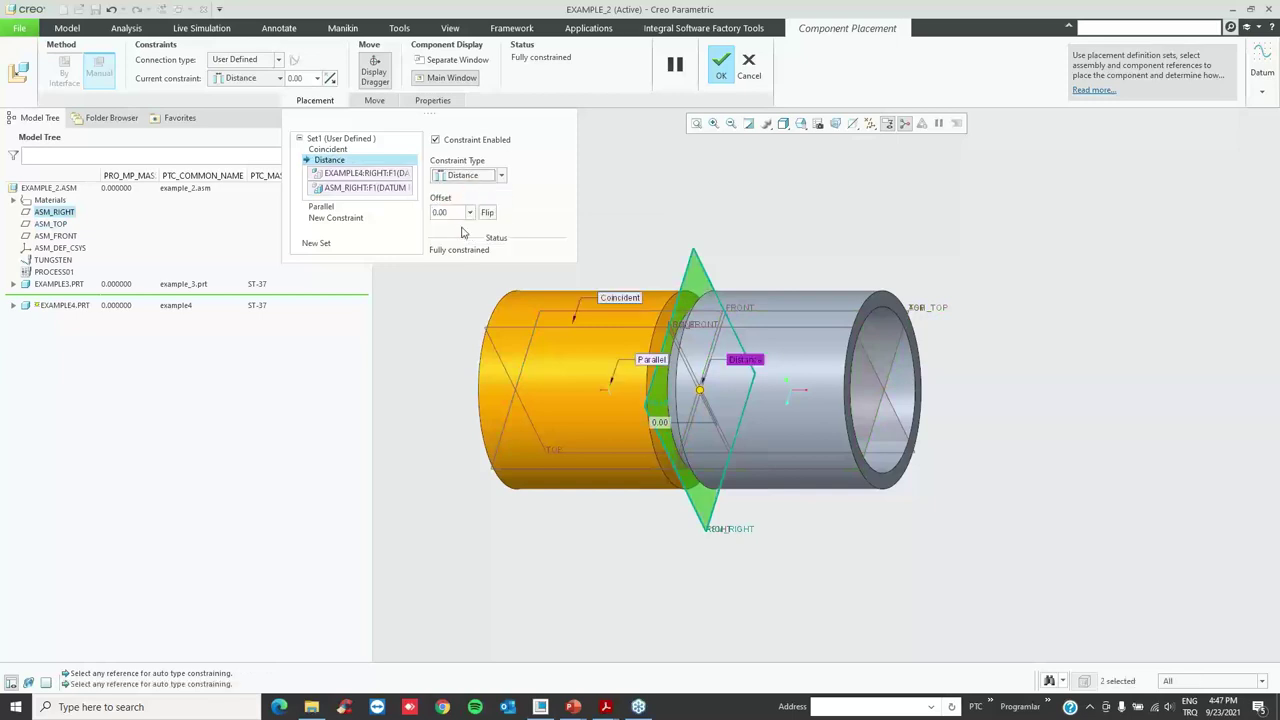
double_click(460, 213)
type("3")
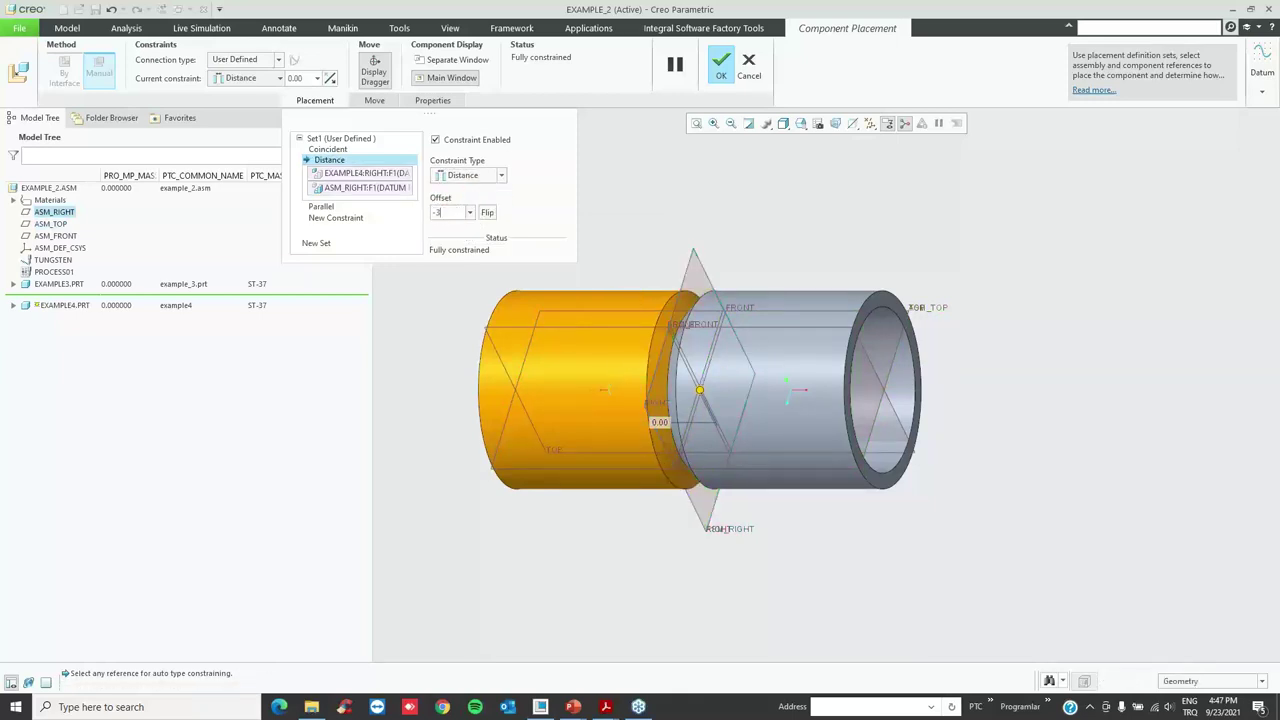
key("Return")
middle_click(622, 270)
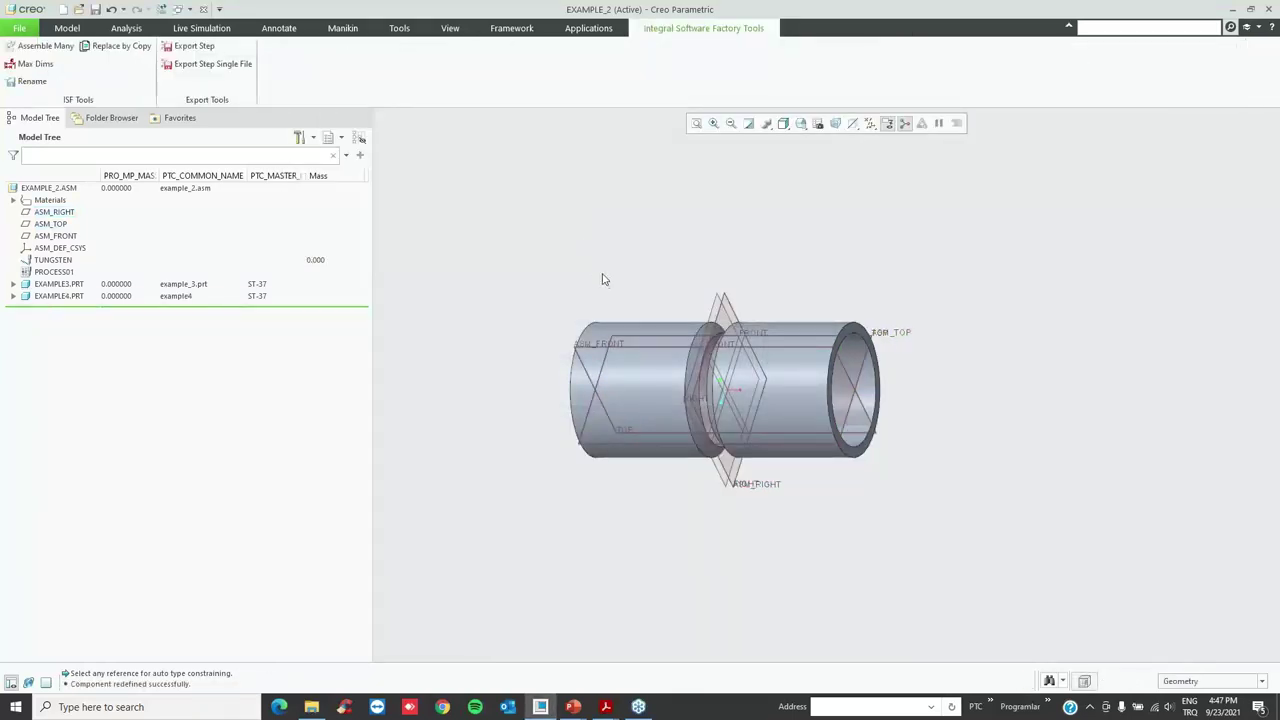
scroll(663, 371, "down", 2)
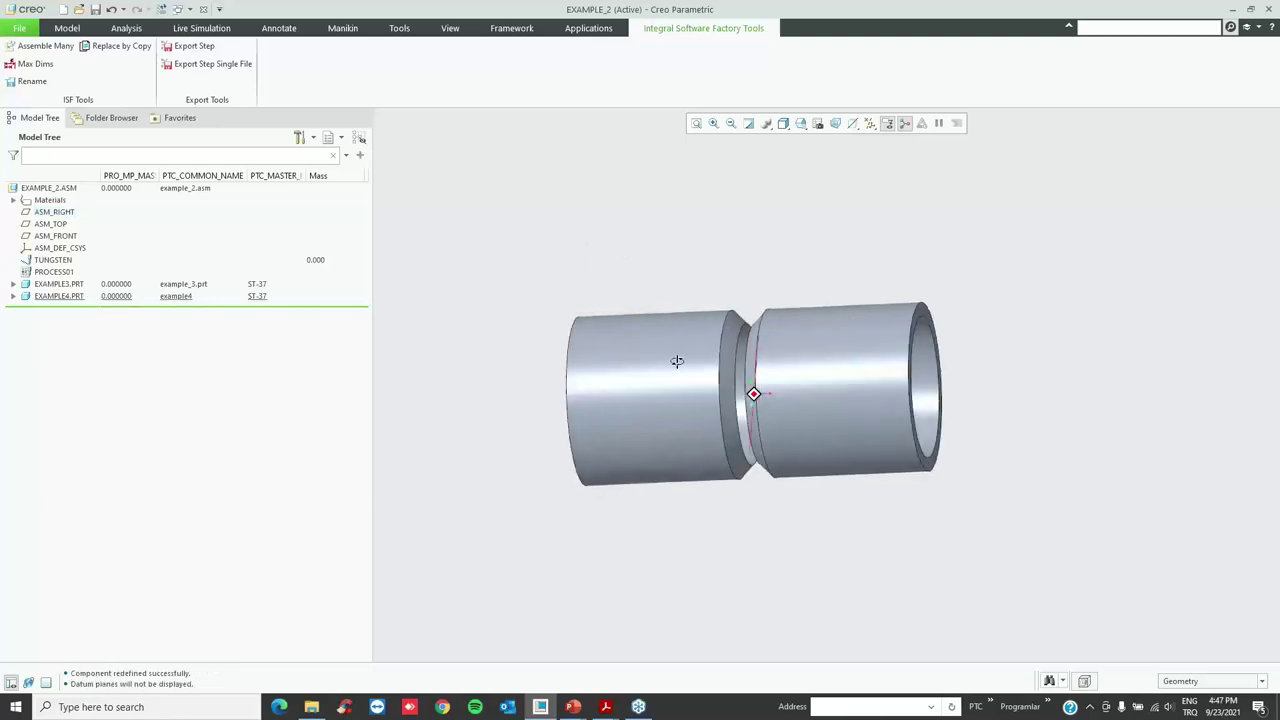
- Delete the Chamfer 1 features from both EXAMPLE3.PRT and EXAMPLE4.PRT
middle_click_drag(677, 371, 728, 365)
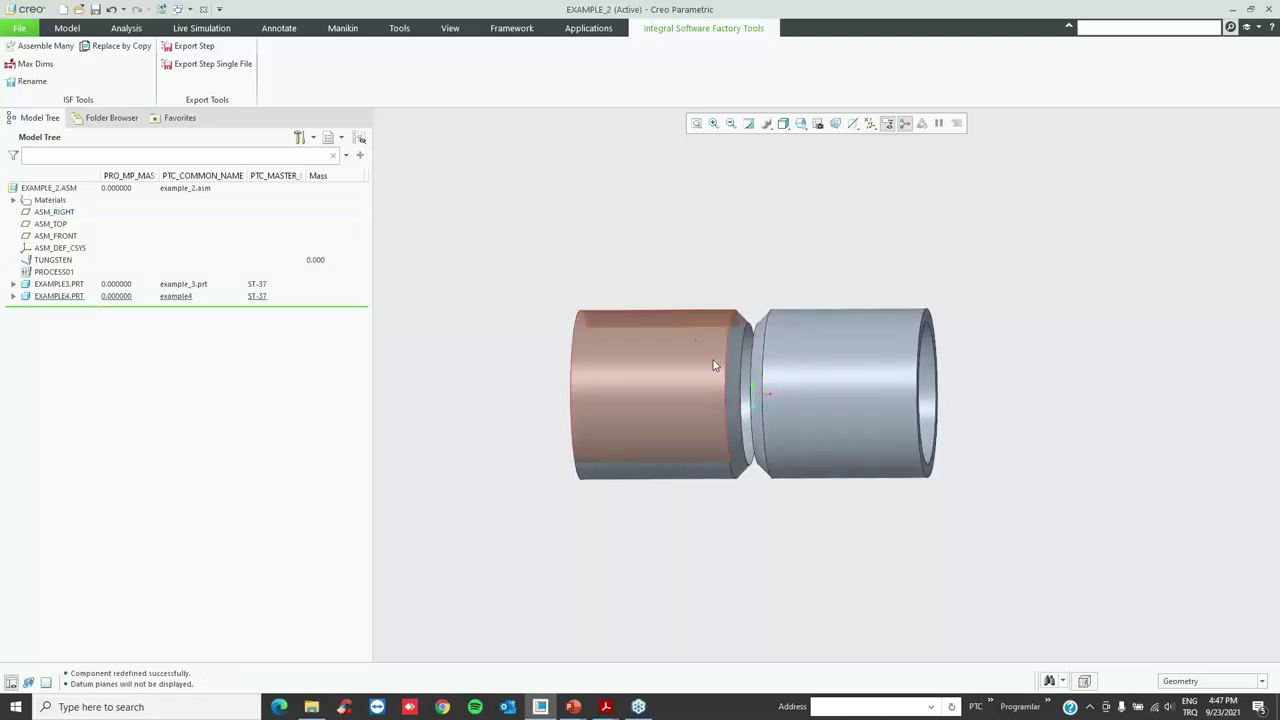
left_click(70, 28)
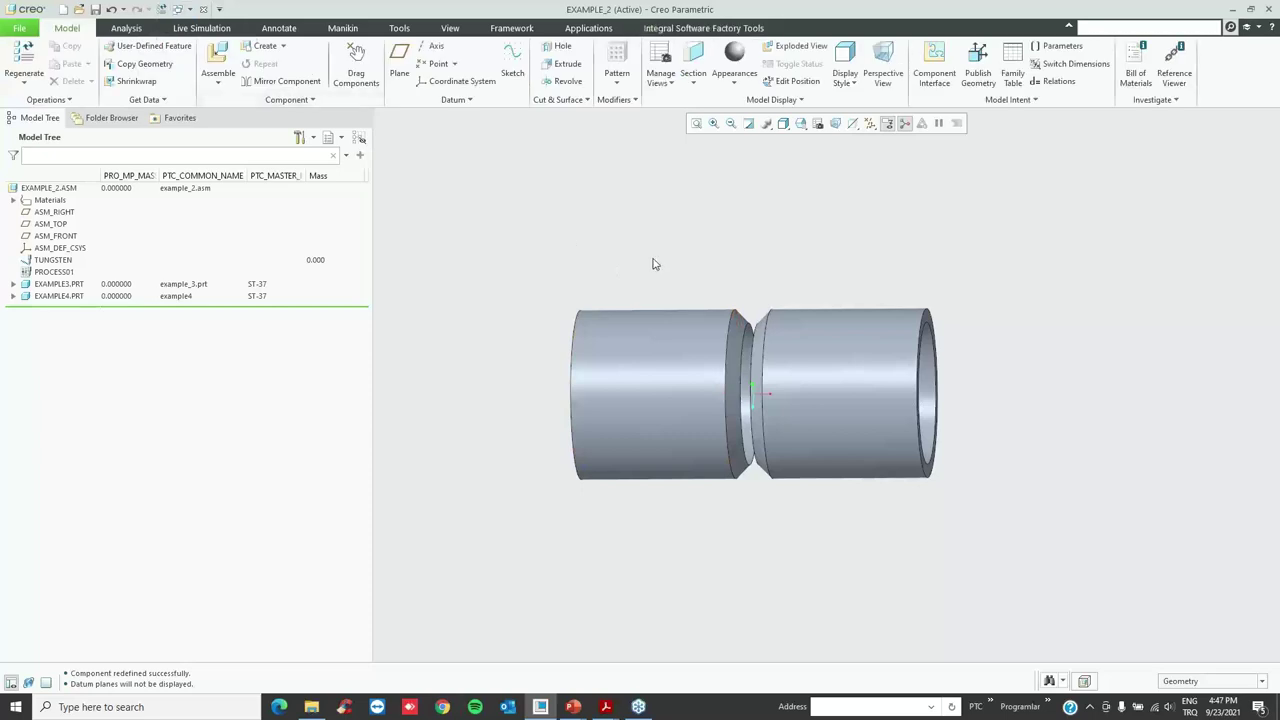
left_click(13, 284)
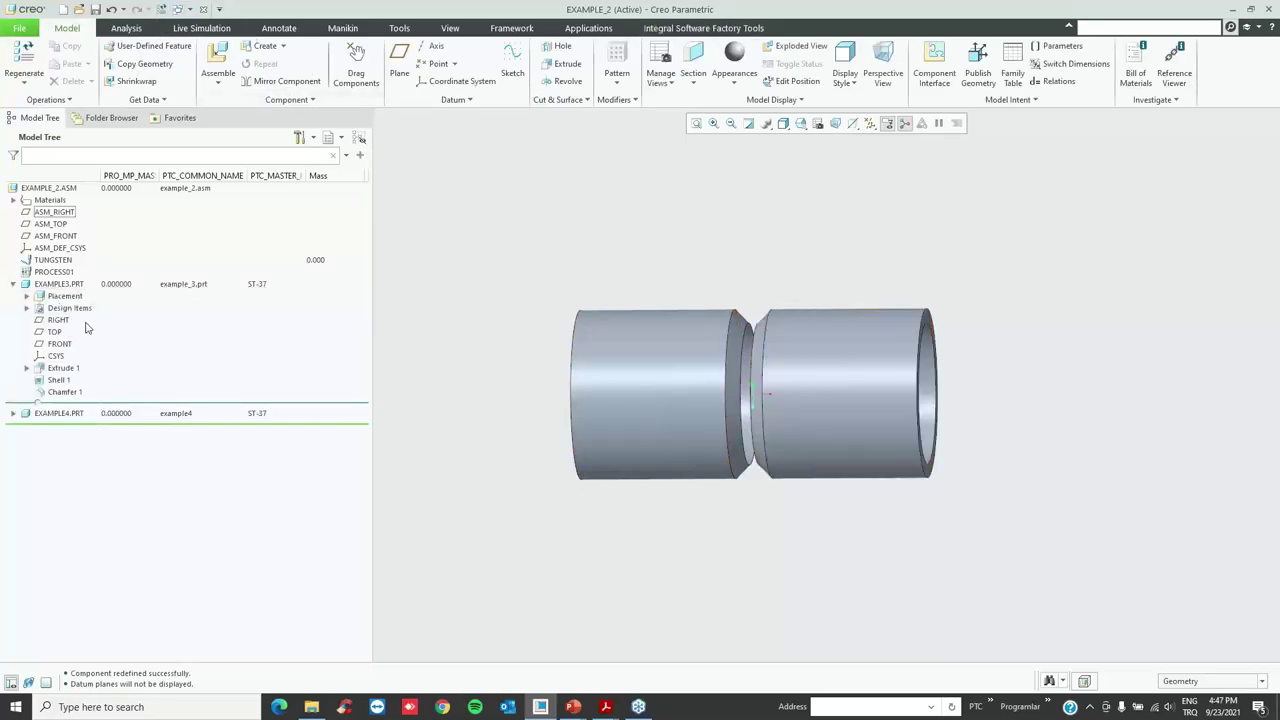
left_click(66, 393)
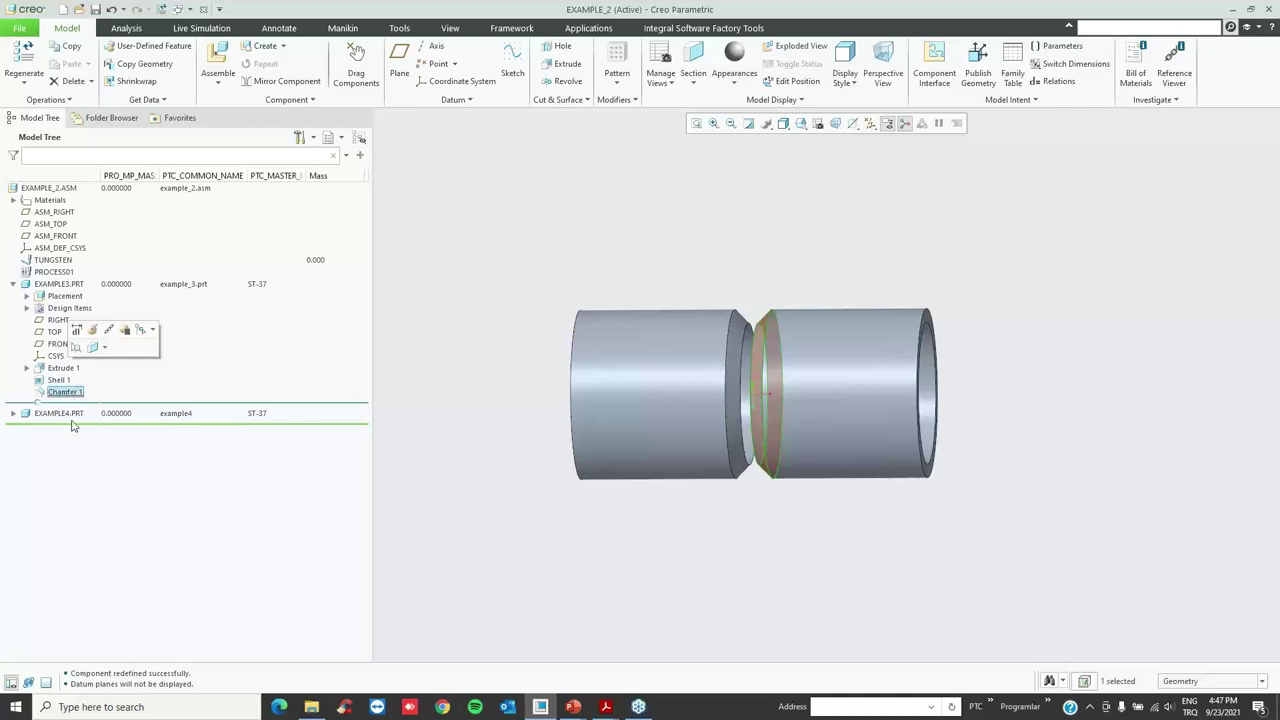
left_click(13, 413)
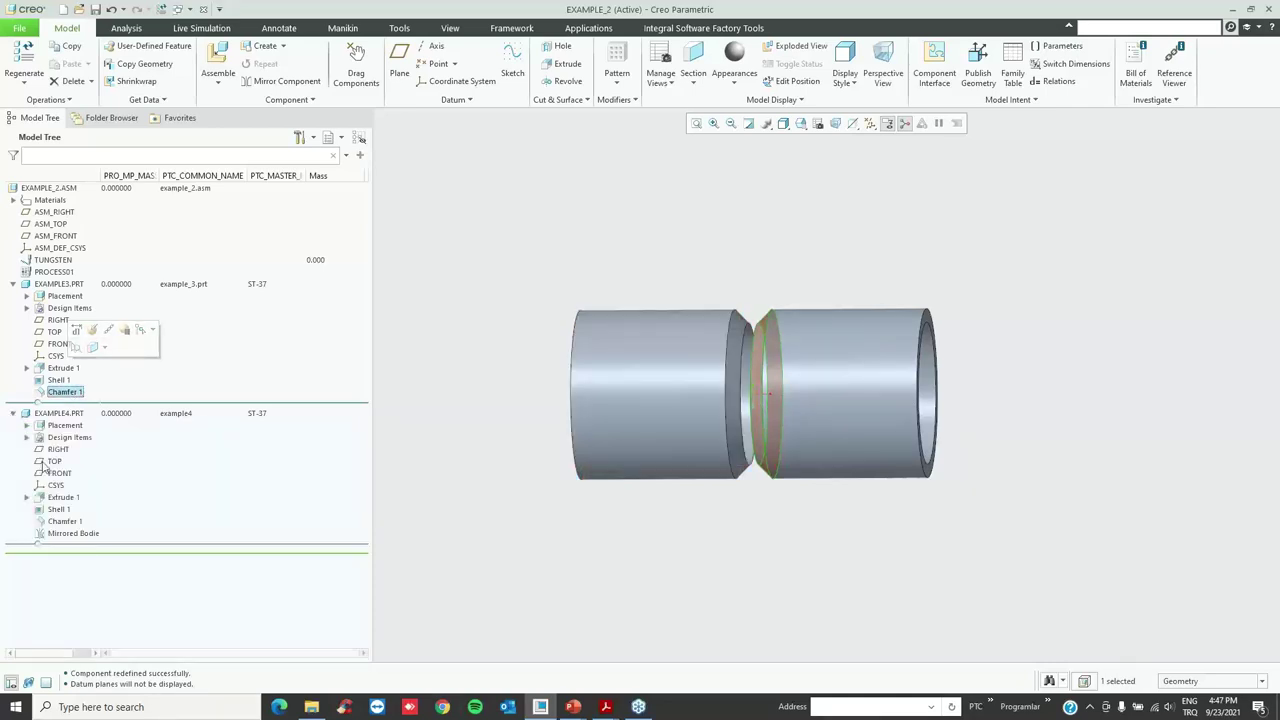
left_click(65, 521)
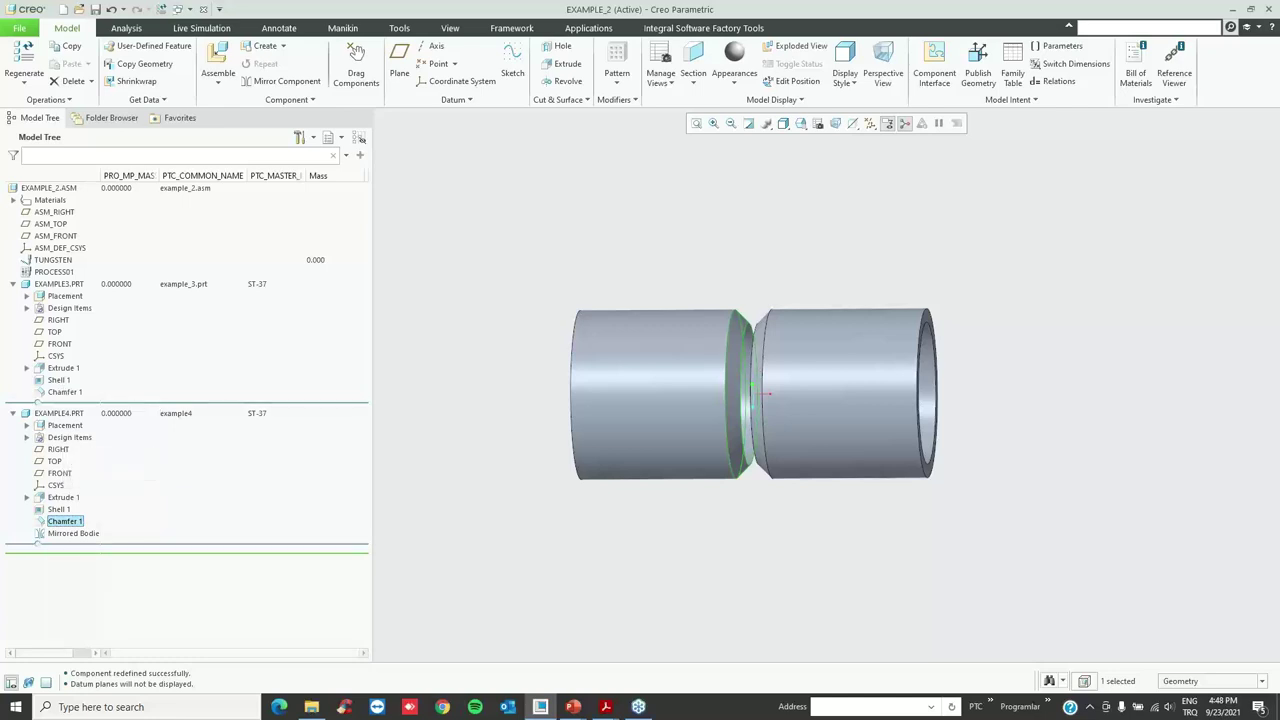
left_click(63, 392)
key("Delete")
left_click(603, 371)
left_click(63, 509)
key("Delete")
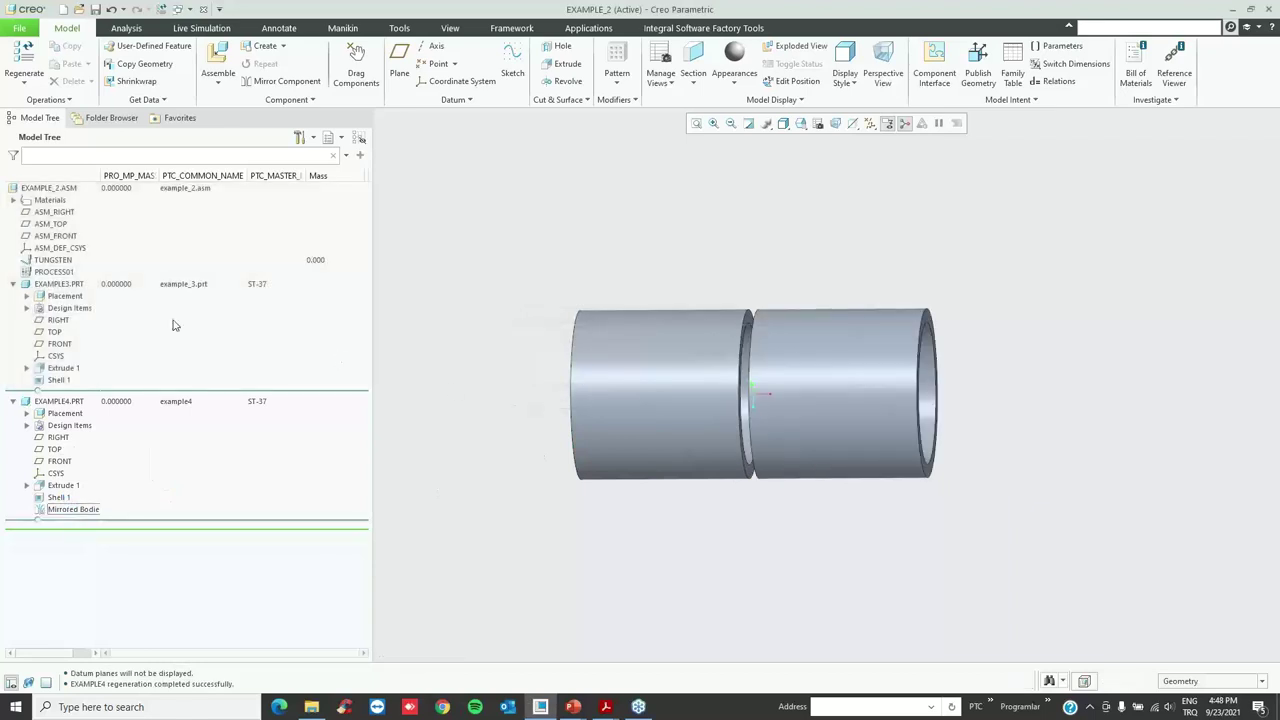
- Redefine EXAMPLE4's placement, changing the Distance constraint to ASM_RIGHT to Coincident so the two pipe ends touch
left_click(58, 401)
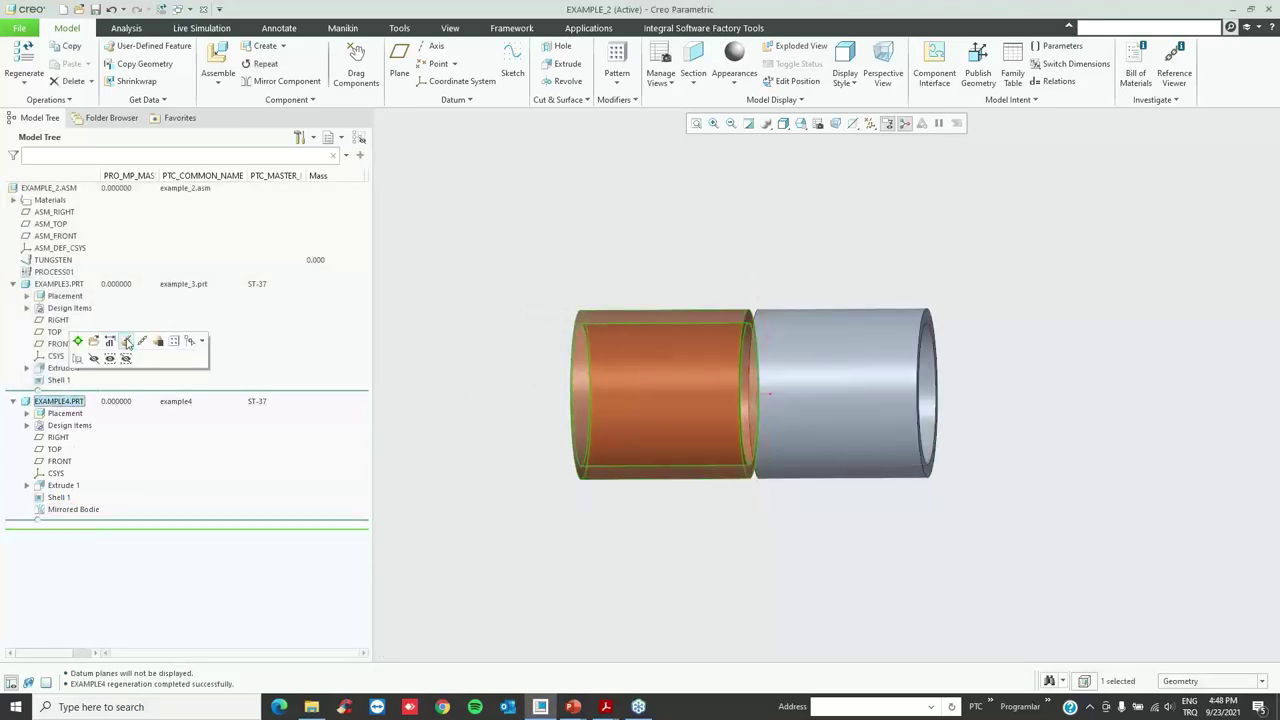
left_click(118, 341)
left_click(334, 195)
left_click(495, 175)
left_click(462, 228)
left_click(653, 65)
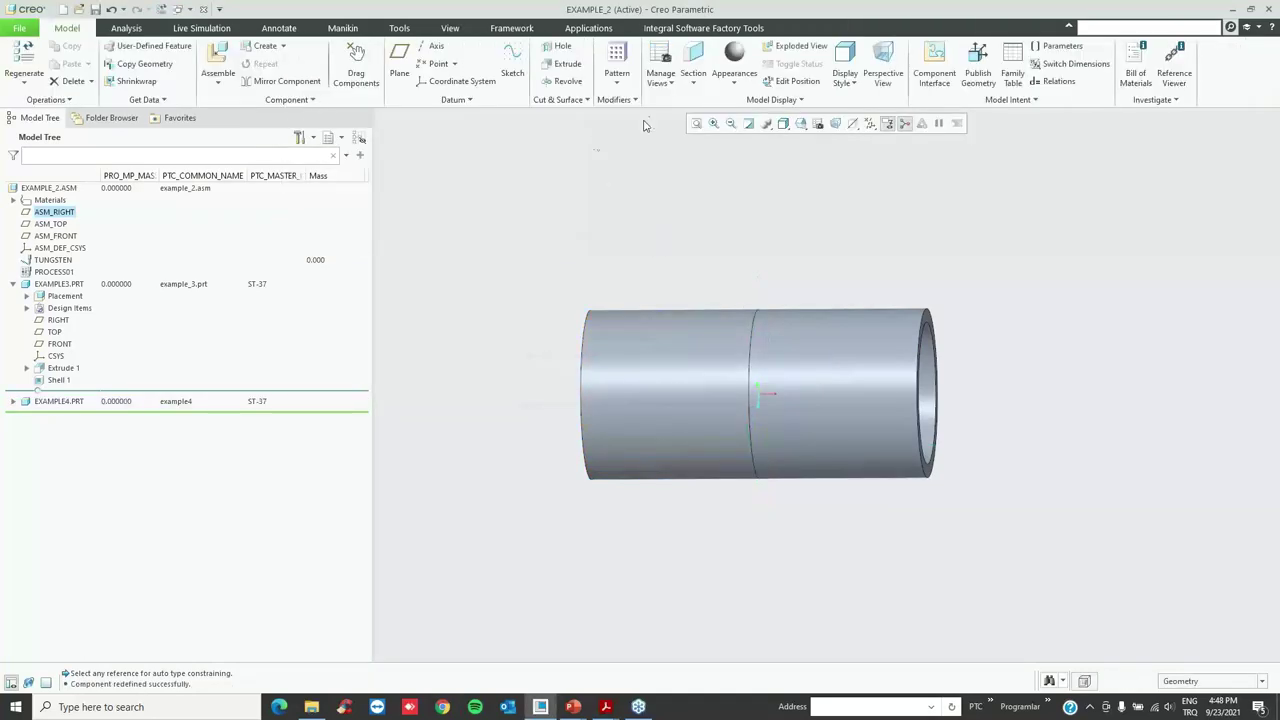
- Enter the Welding application and begin a Weld Wizard definition with only Edge prep enabled, choosing the two-sided V type with preparation depth and root opening
left_click(588, 28)
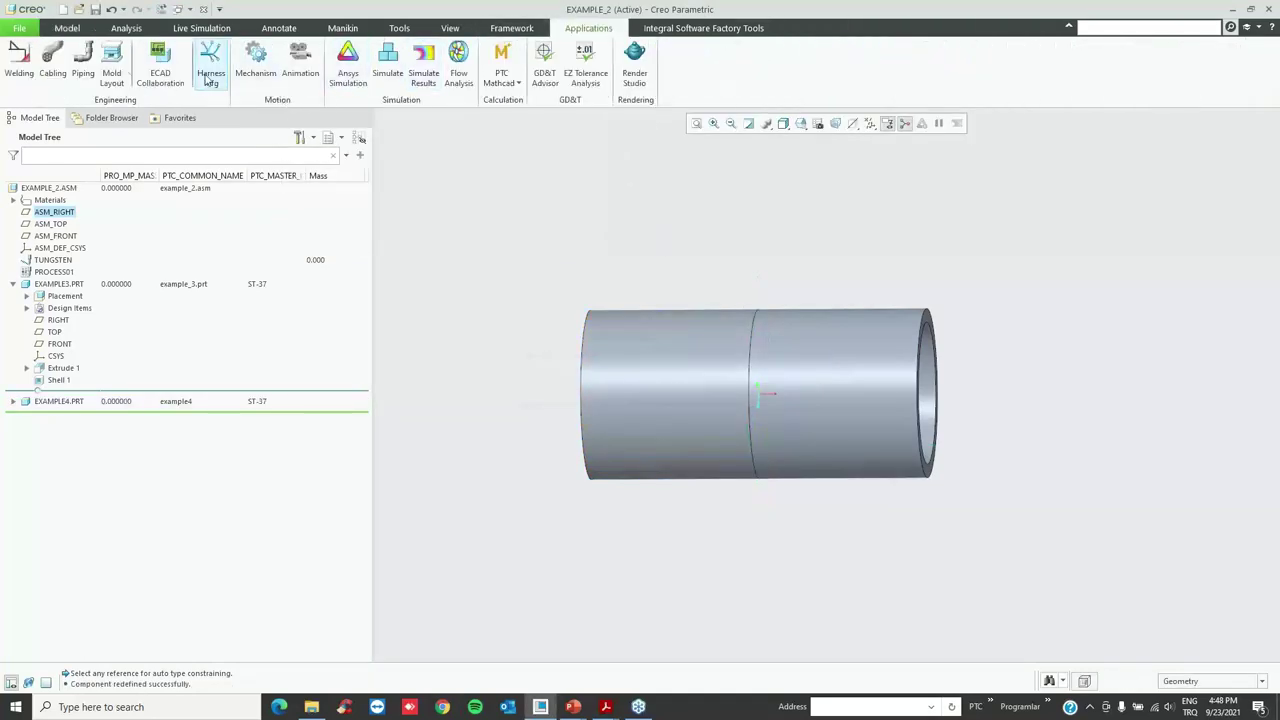
left_click(20, 62)
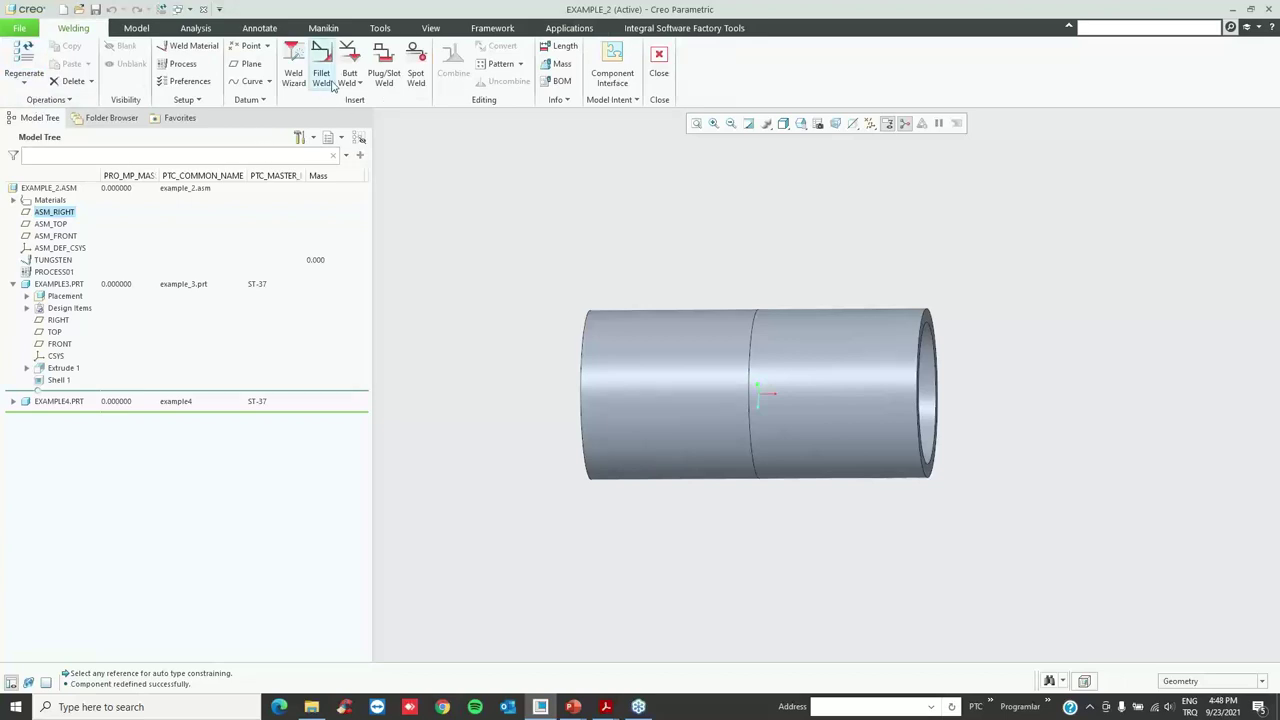
left_click(293, 70)
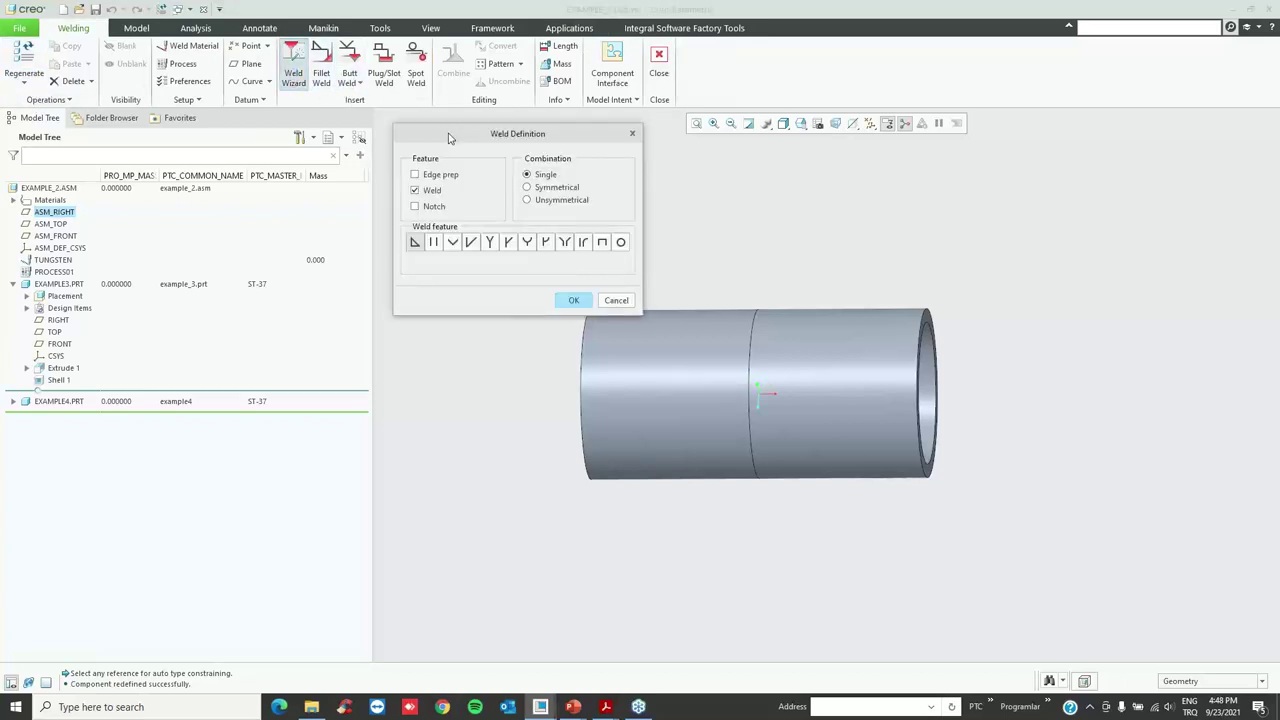
left_click(415, 190)
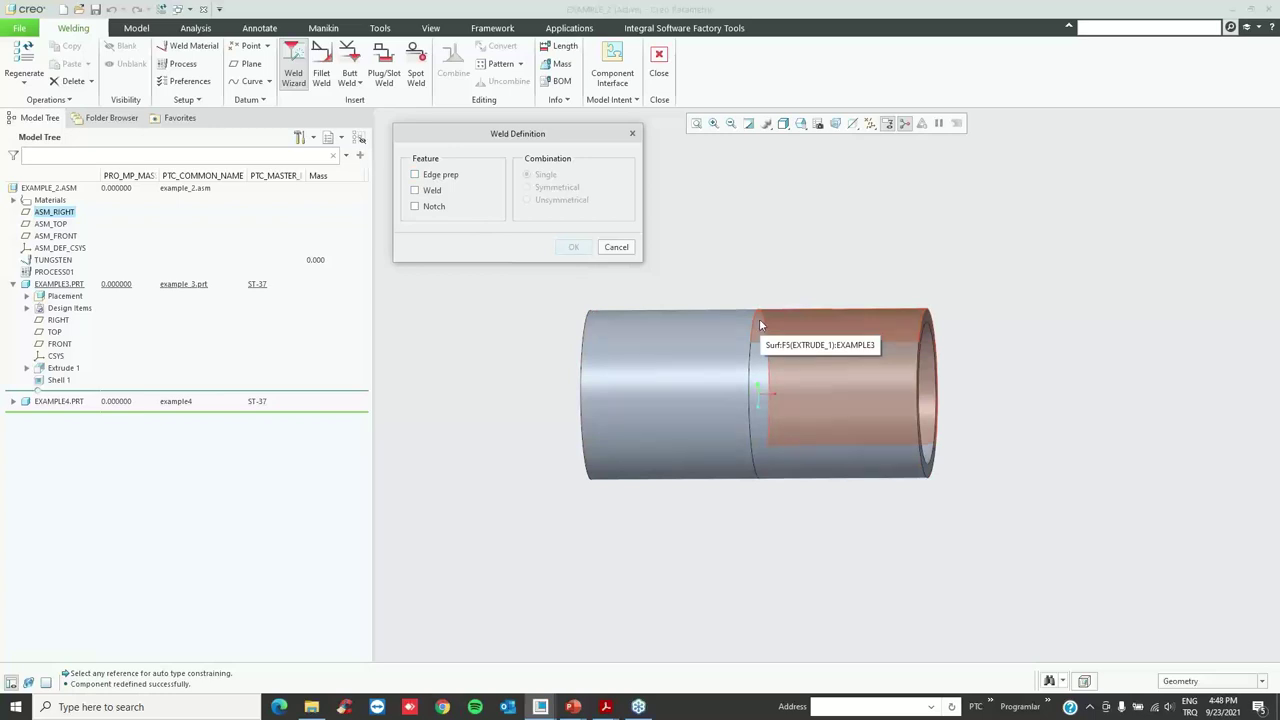
left_click(433, 177)
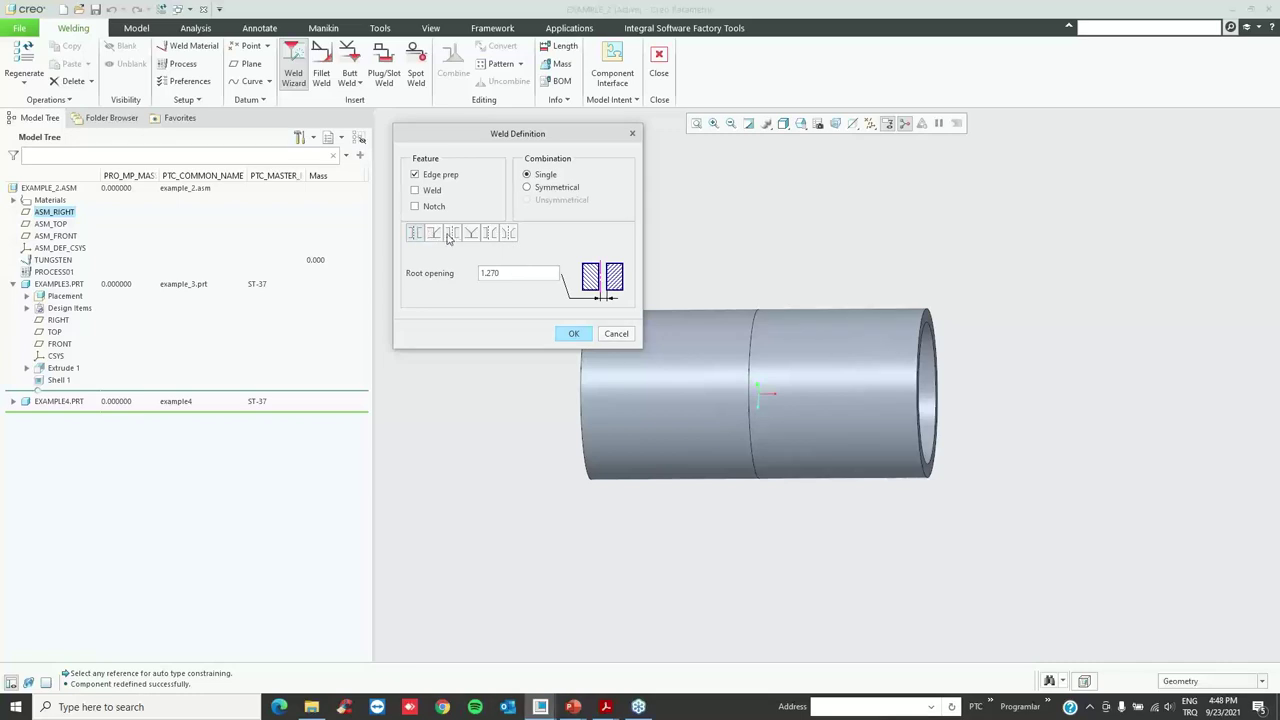
left_click(508, 233)
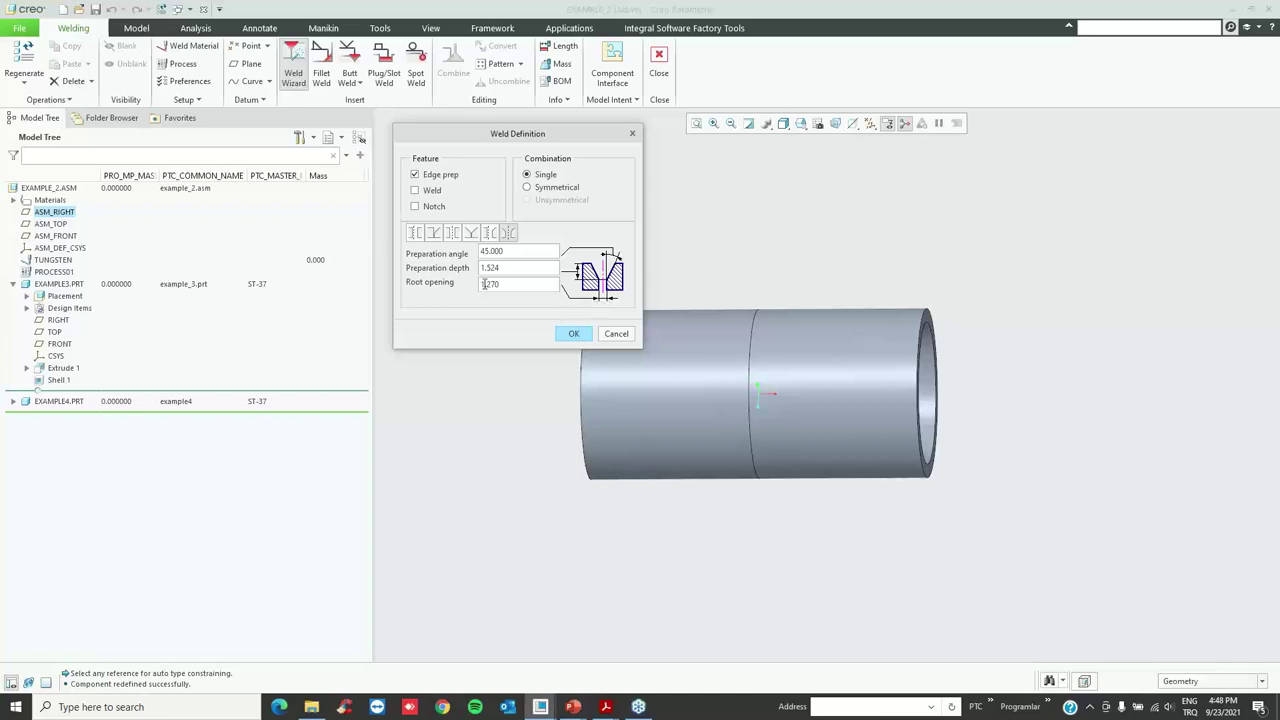
- Set the edge preparation angle to 60, preparation depth to 4 and root opening to 3, and accept the weld definition
double_click(530, 251)
type("60")
key("Tab")
type("3")
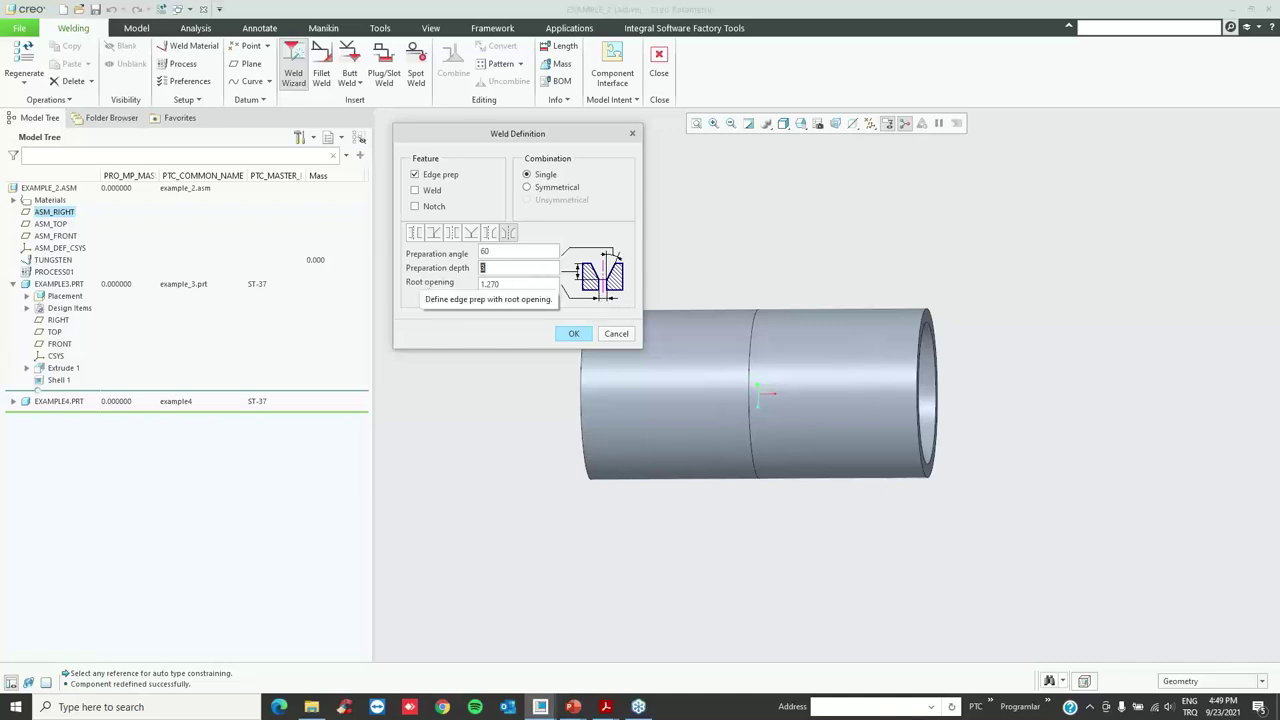
type("4")
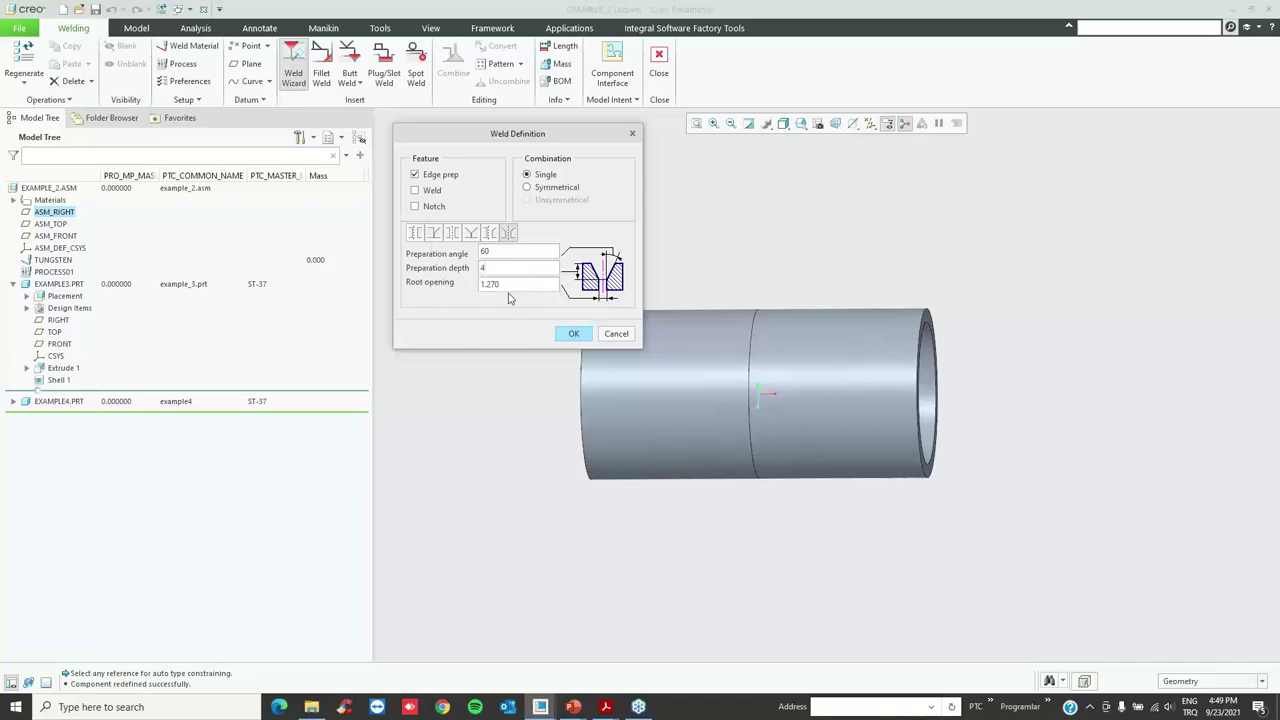
left_click_drag(533, 287, 434, 282)
type("3")
left_click(573, 334)
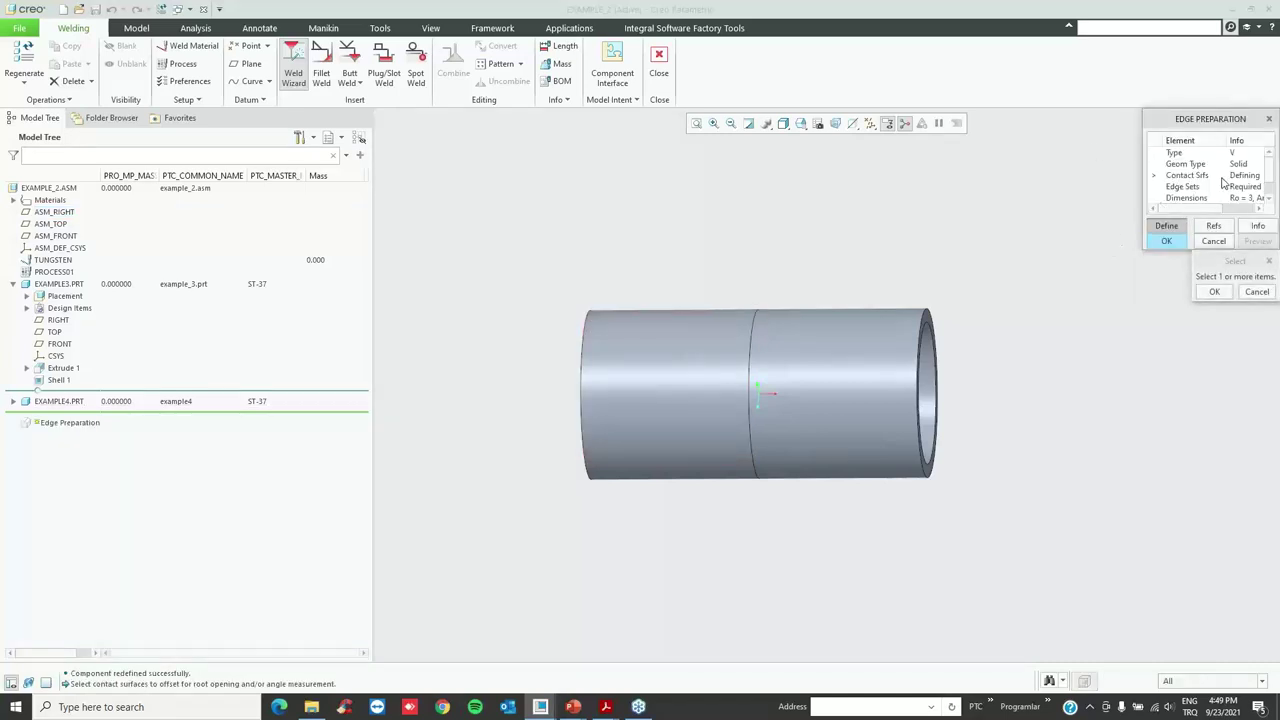
- Select the touching end faces of EXAMPLE3 and EXAMPLE4 as the contact surfaces for the edge preparation
scroll(755, 305, "down", 3)
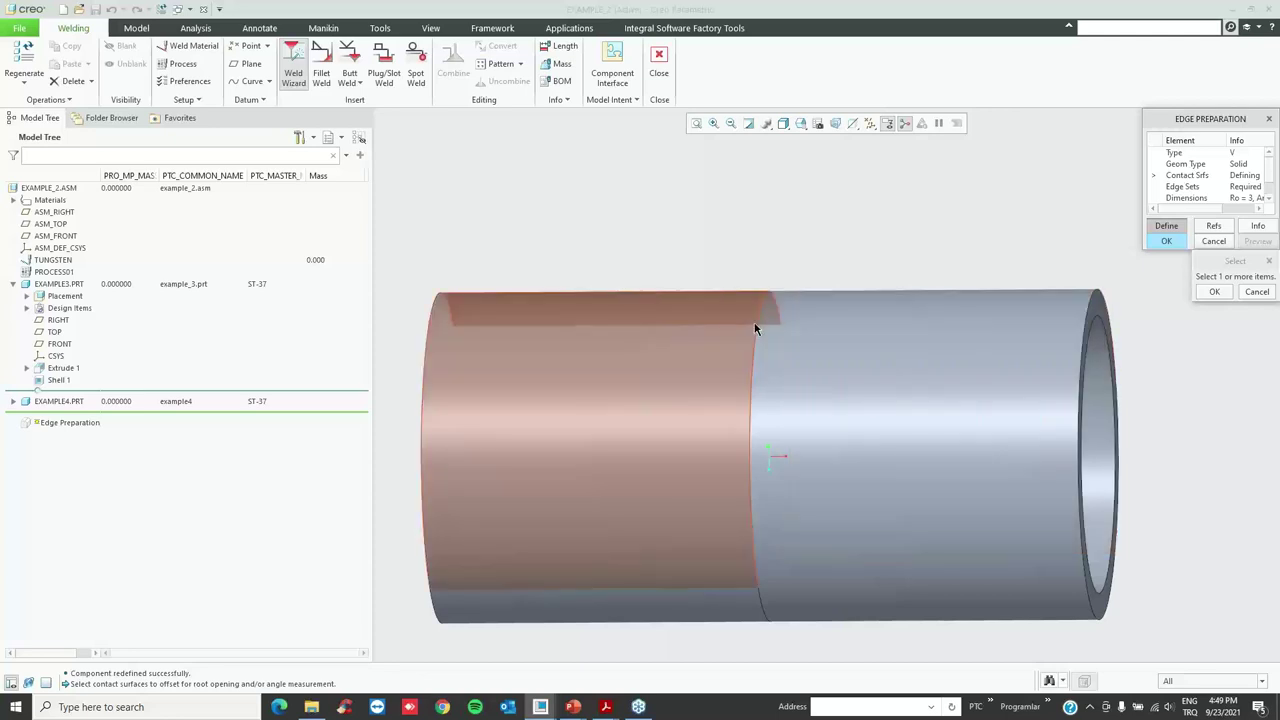
right_click(755, 328)
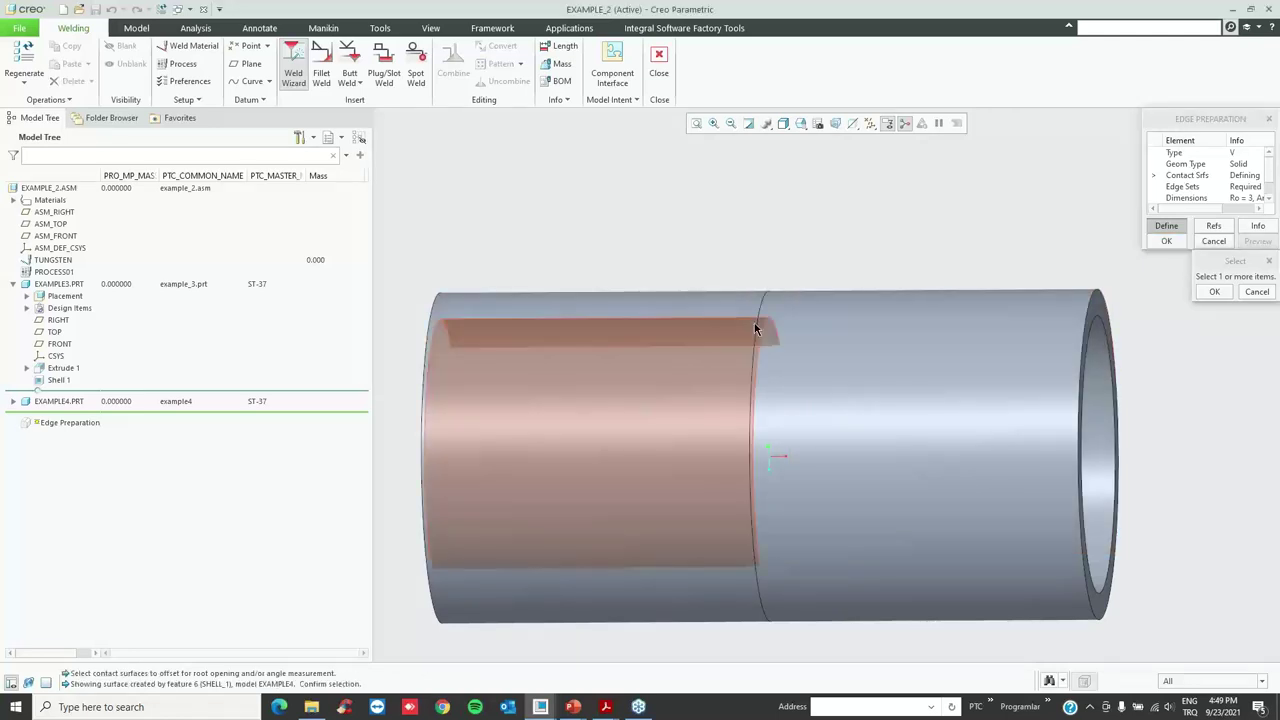
right_click(763, 322)
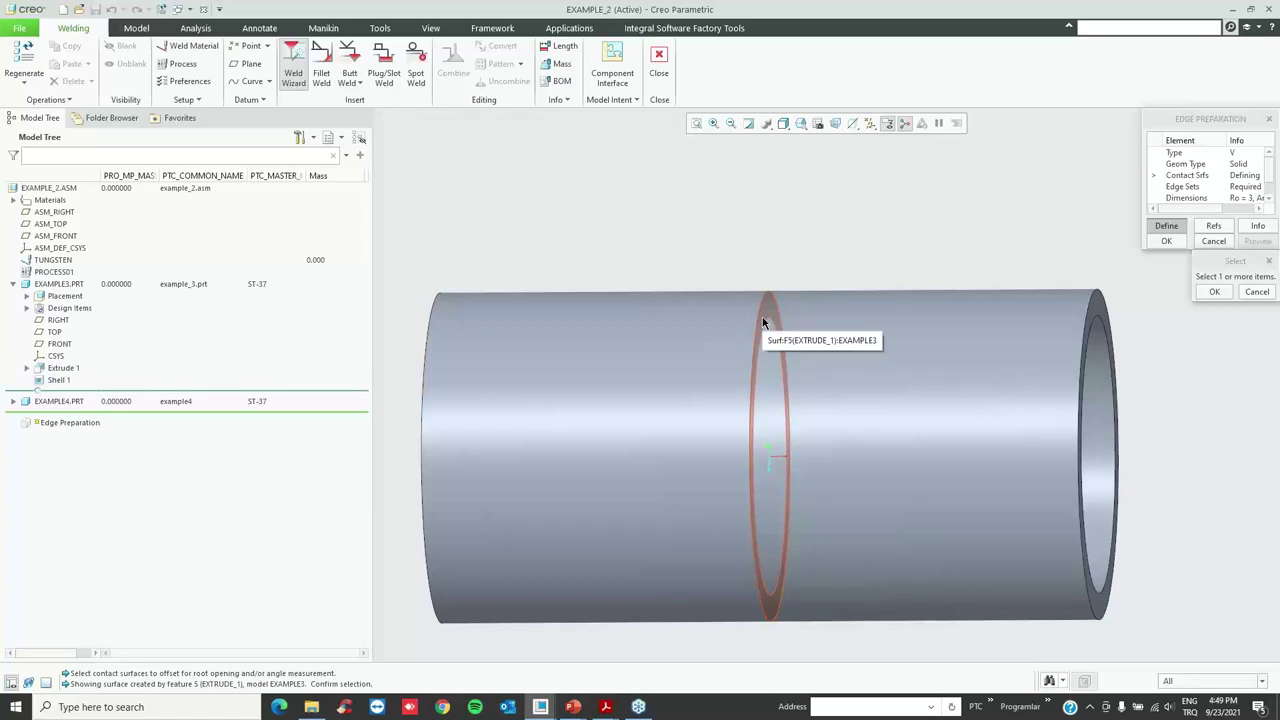
left_click(763, 320)
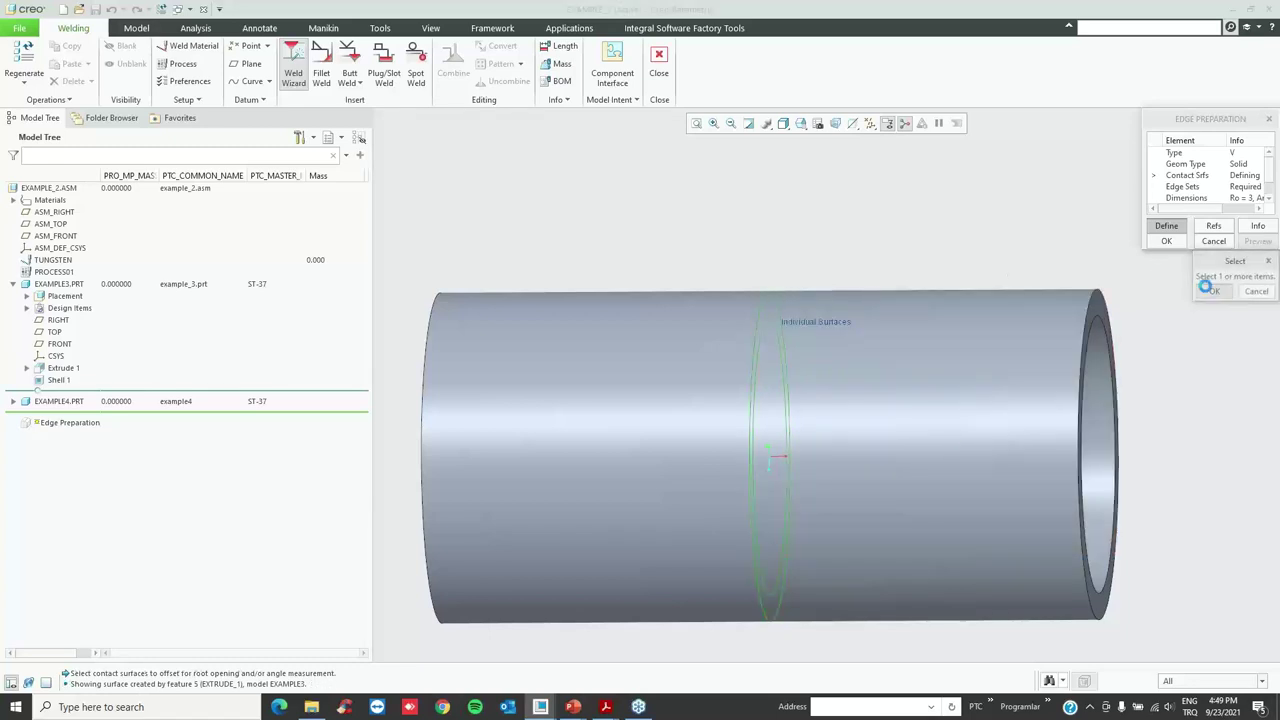
left_click(1210, 291)
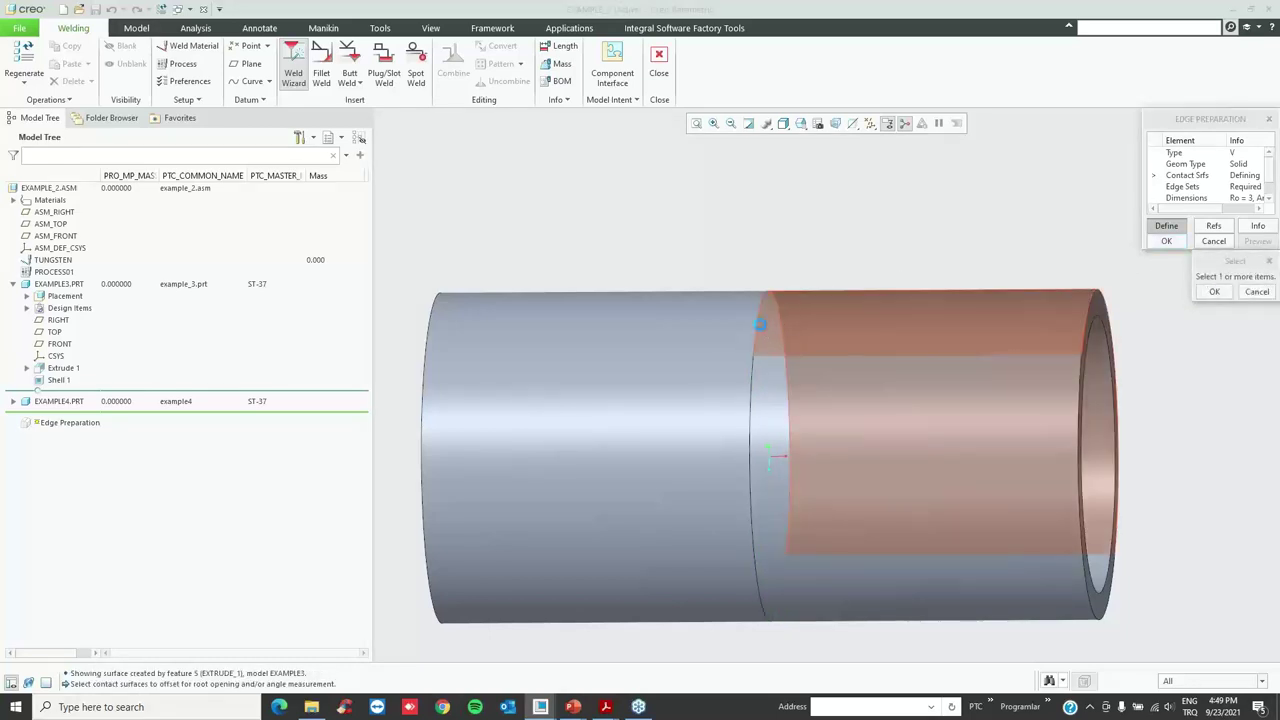
right_click(762, 327)
left_click(761, 330)
left_click(1215, 291)
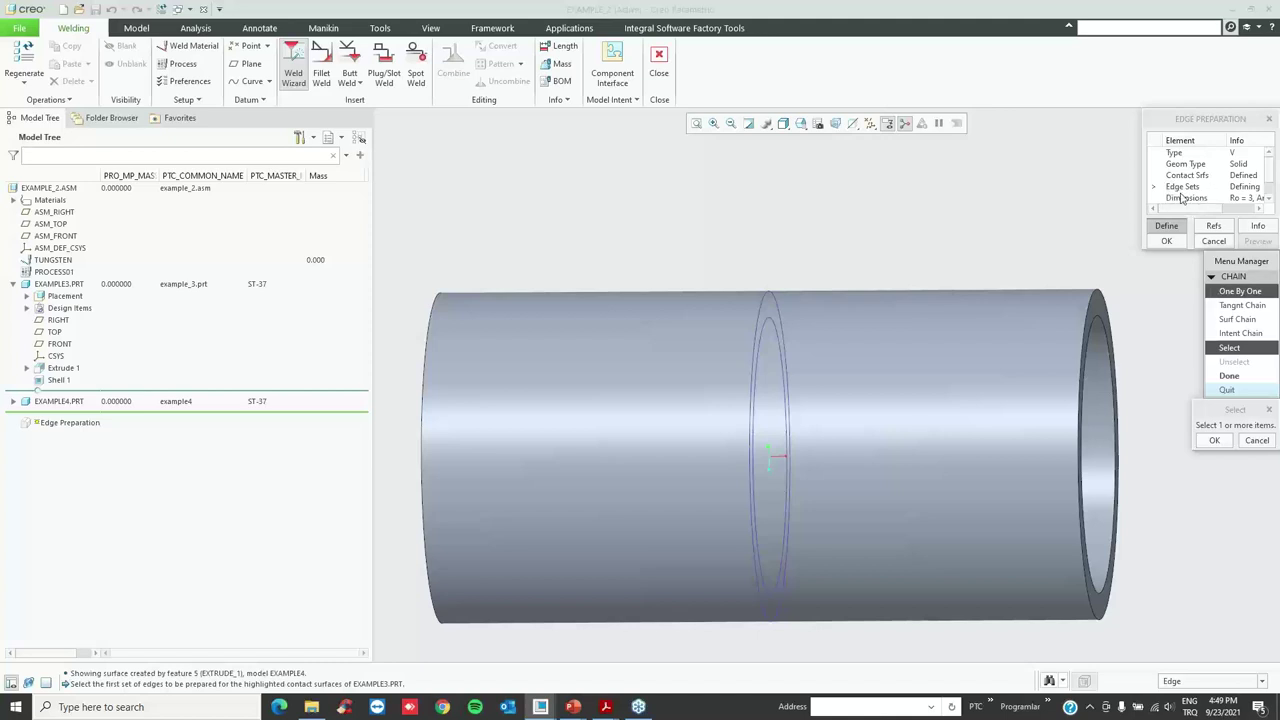
- Select the outer end edges of EXAMPLE3 and EXAMPLE4 as tangent chains for the edge sets, and create the edge preparation
left_click(1250, 306)
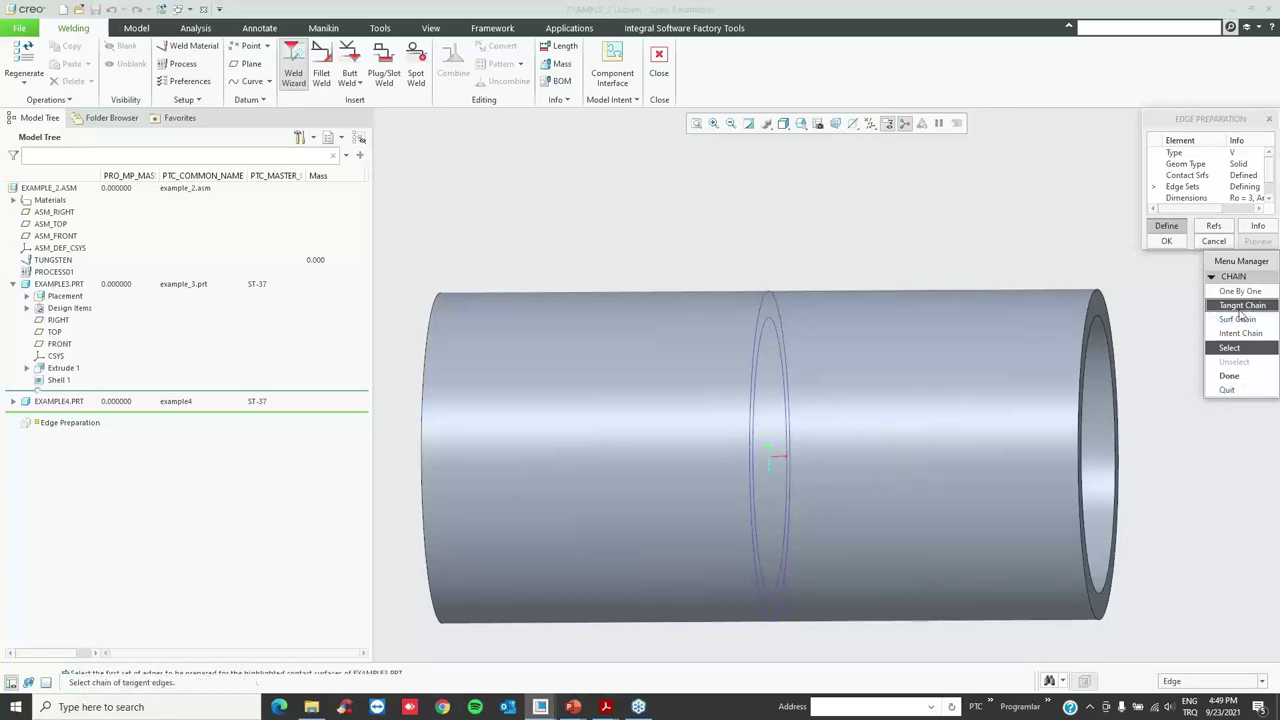
left_click(761, 311)
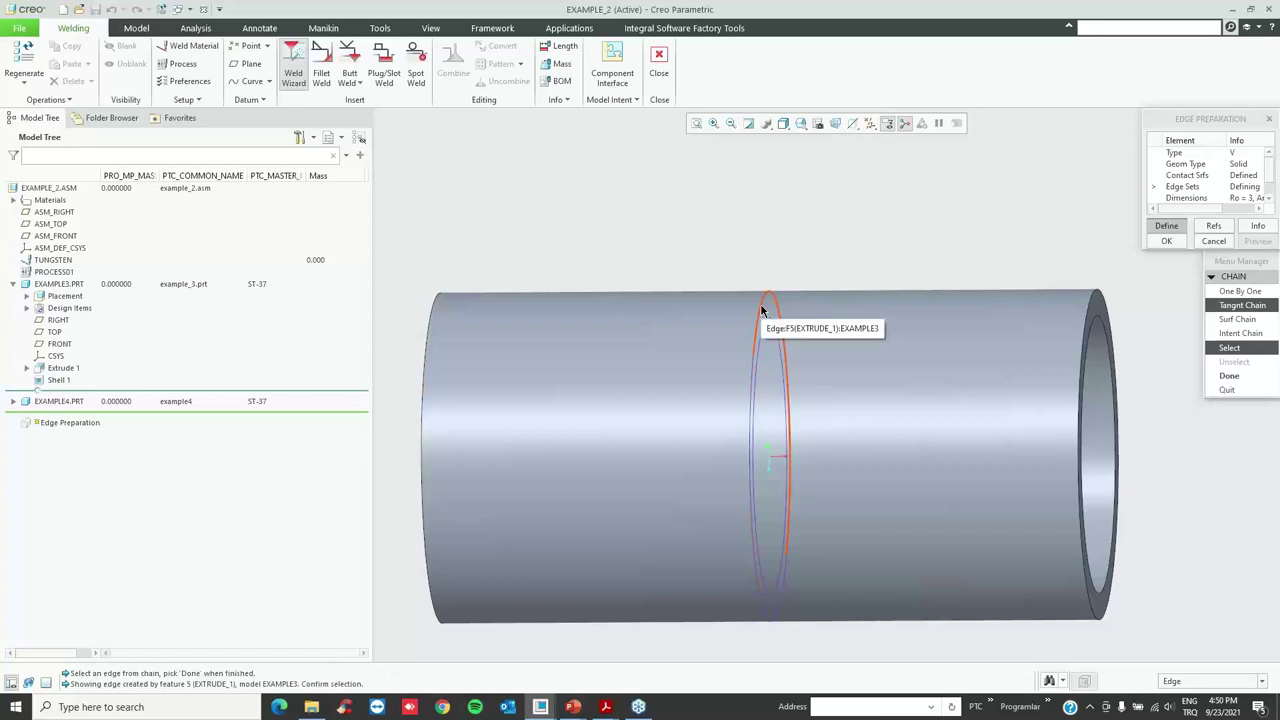
middle_click(761, 311)
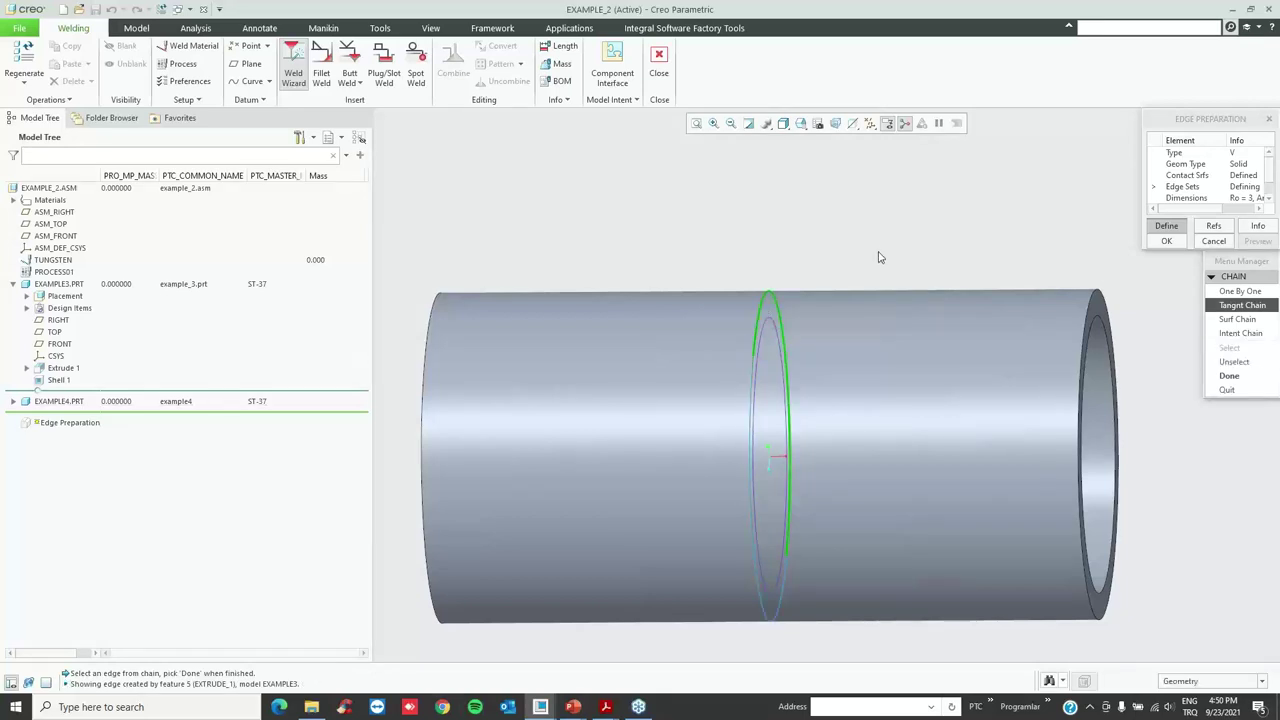
left_click(1252, 311)
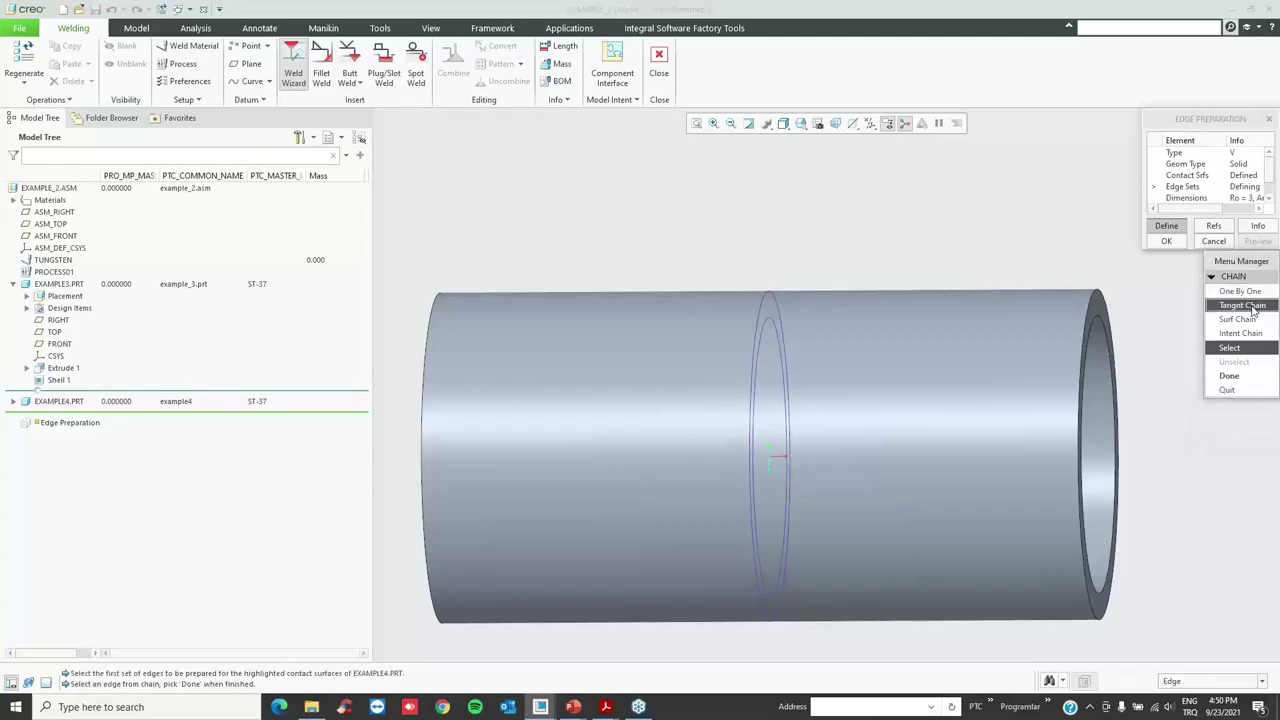
left_click(760, 318)
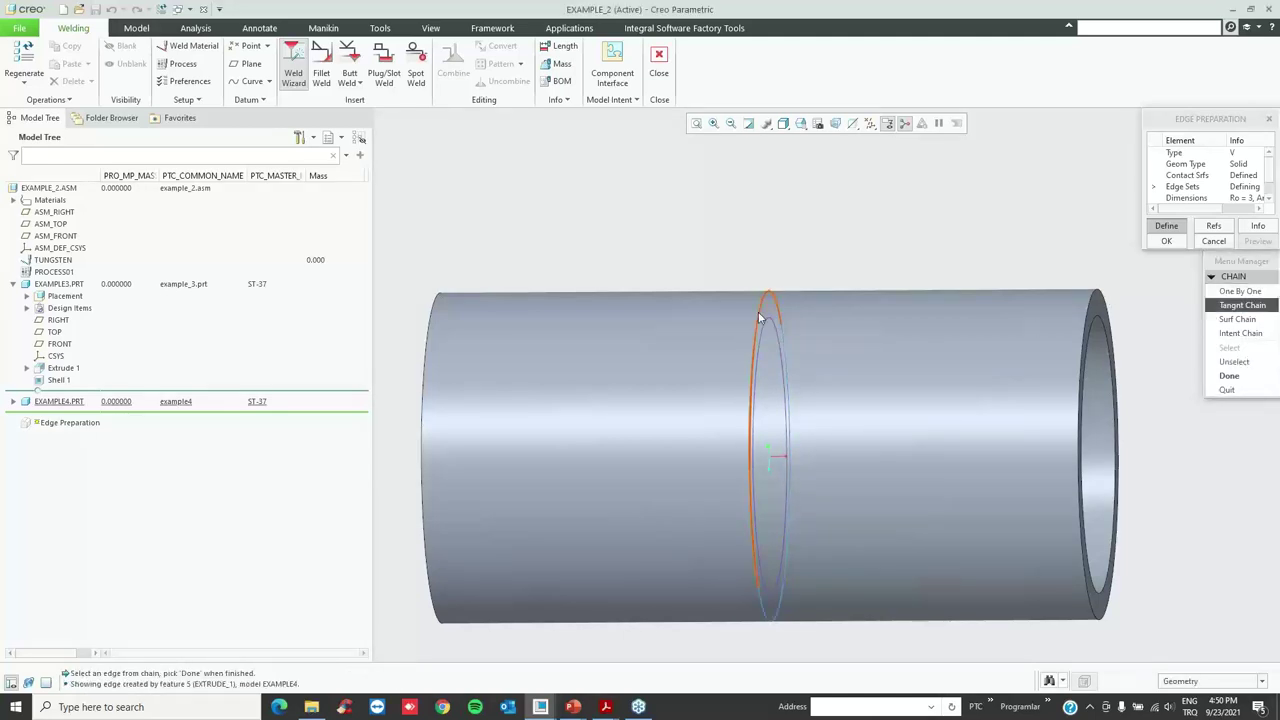
middle_click(866, 258)
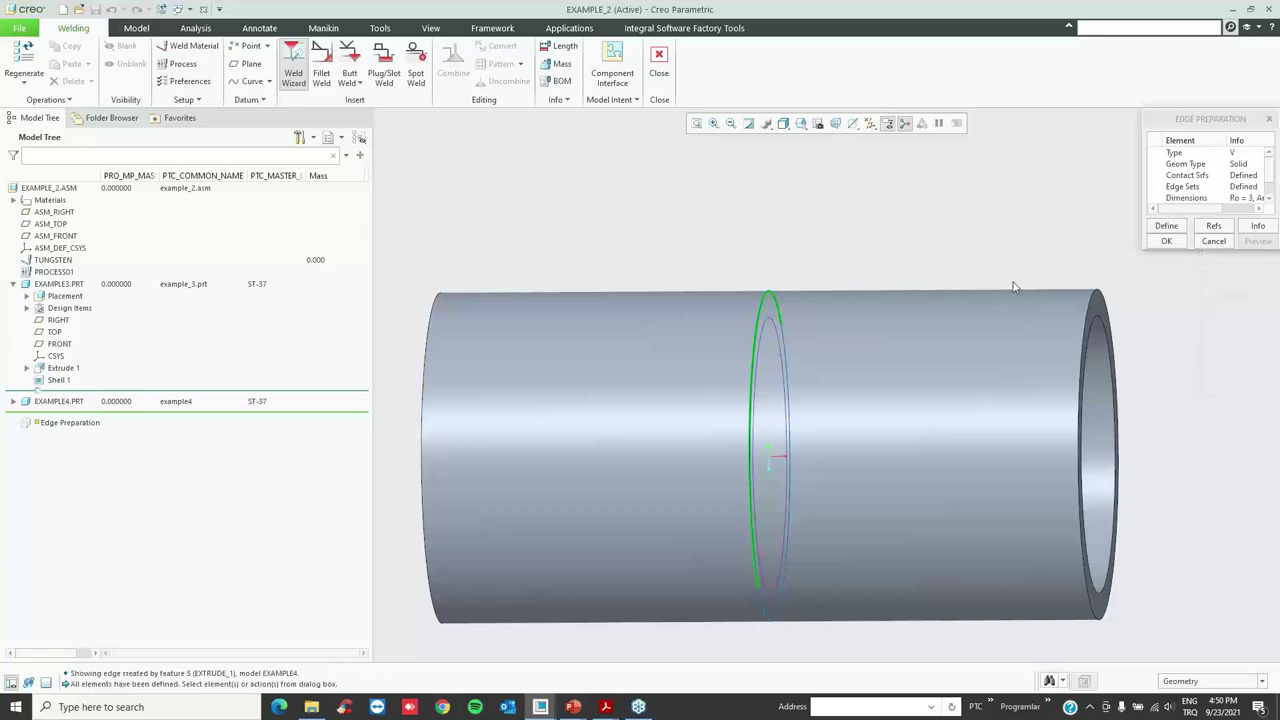
left_click(1165, 242)
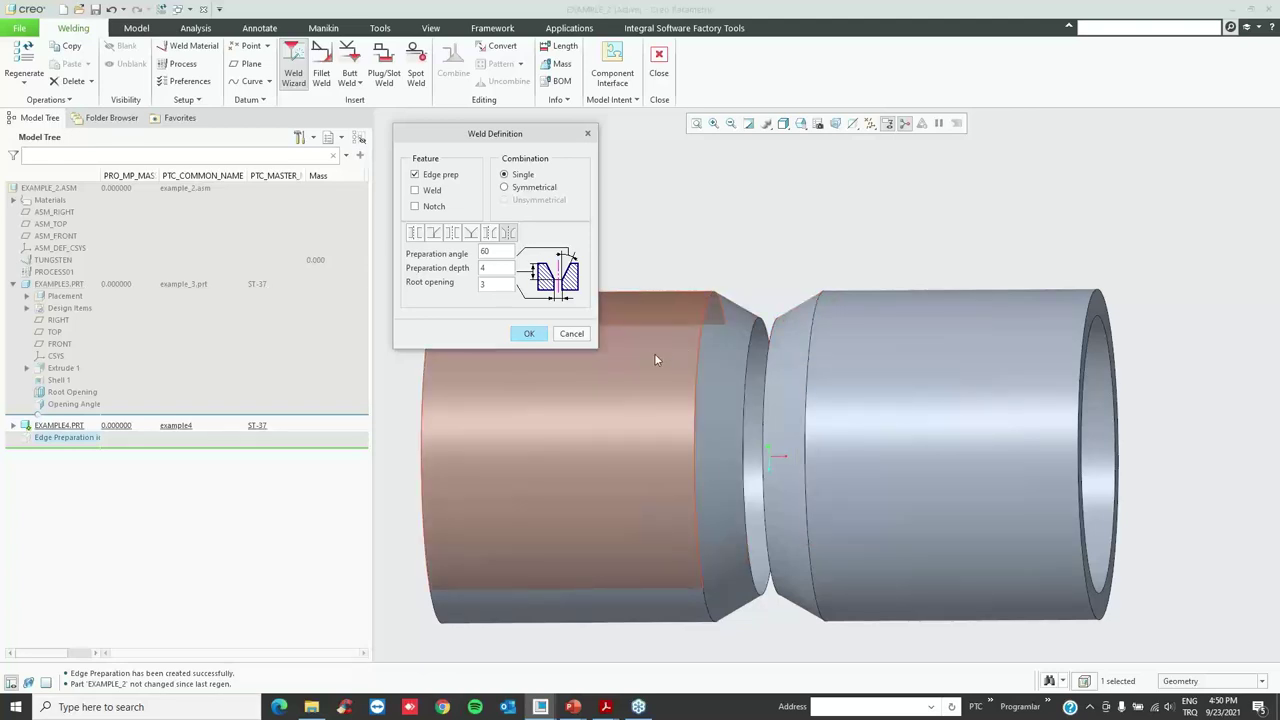
- Discard the repeated edge preparation and define a single V butt weld in the Weld Wizard with only the Weld feature enabled
left_click(571, 334)
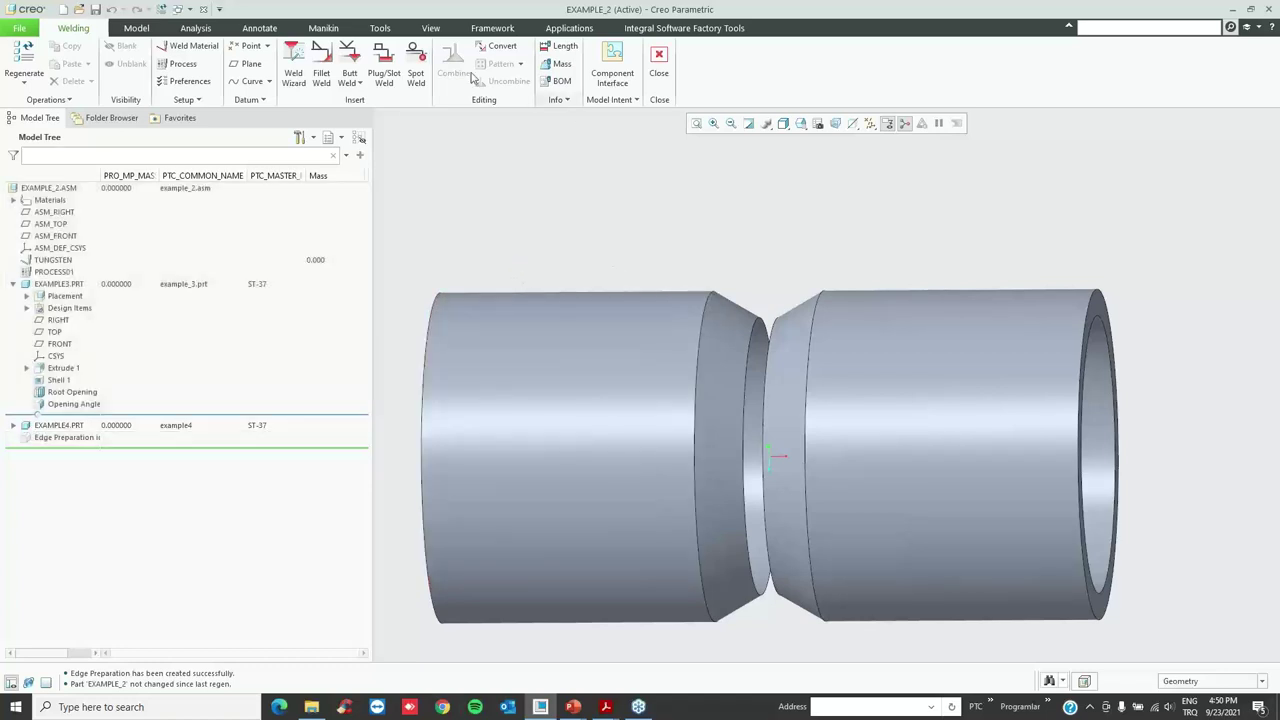
left_click(293, 65)
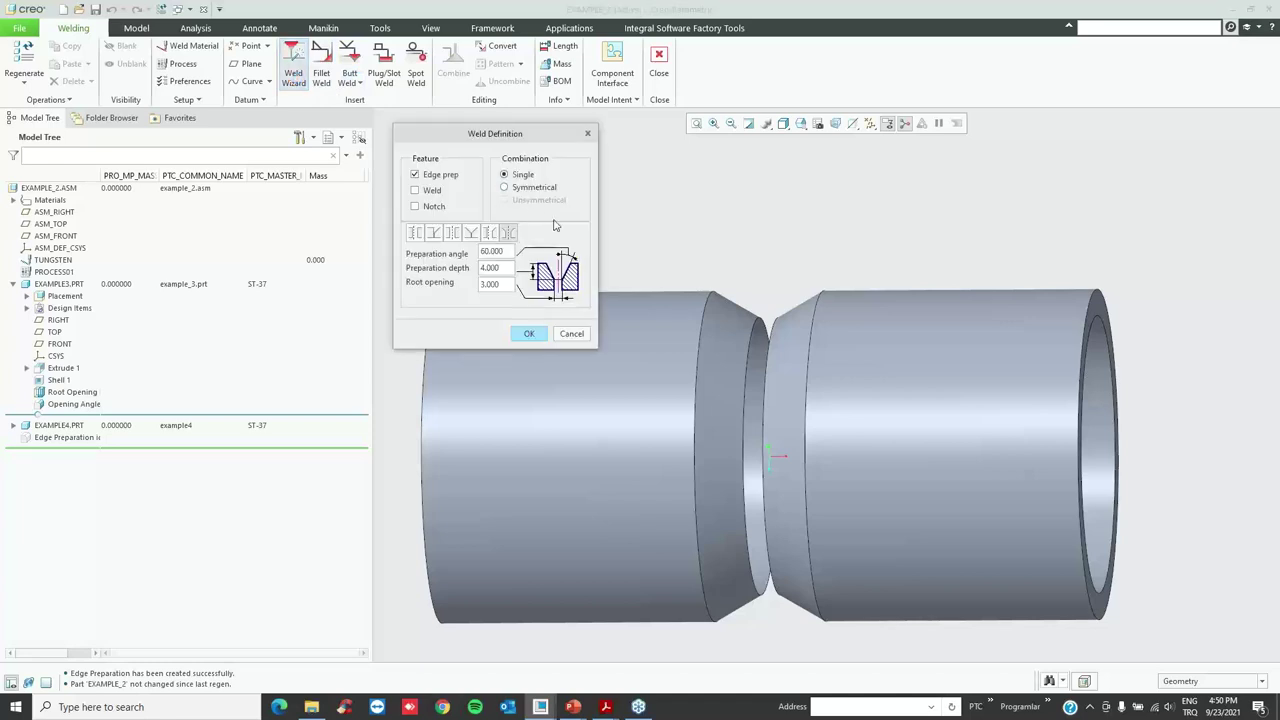
left_click(428, 176)
left_click(430, 191)
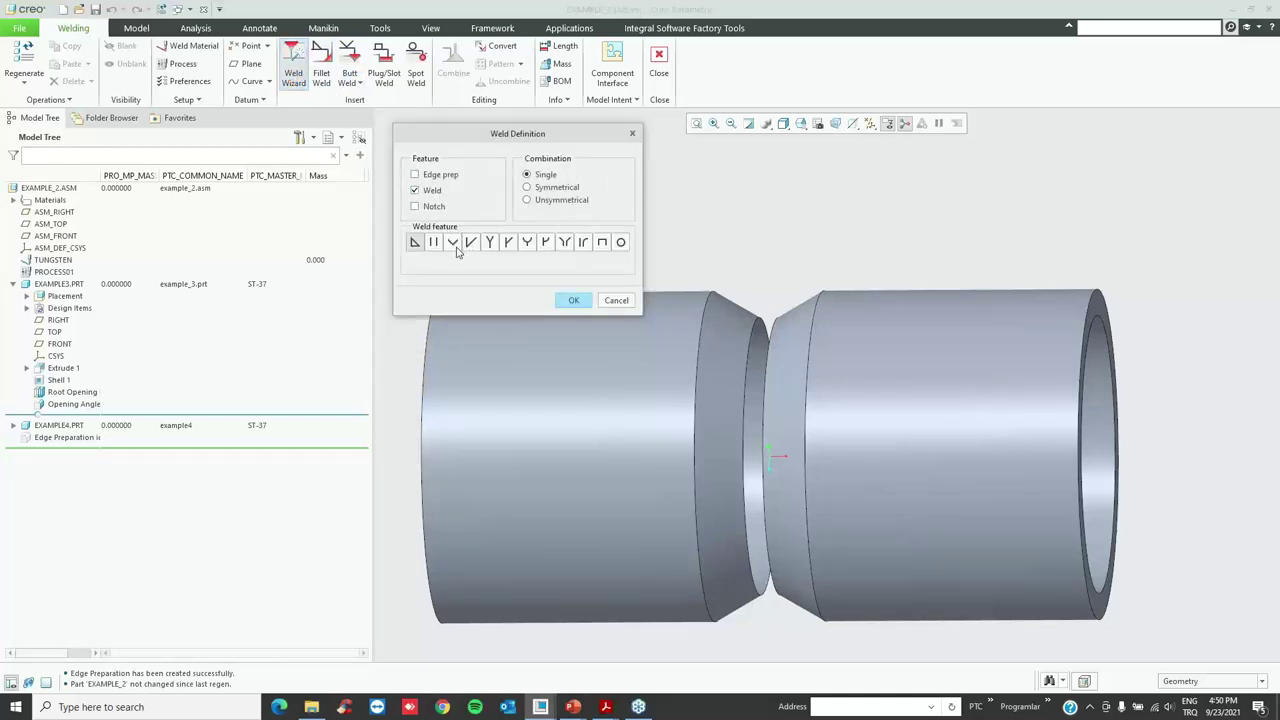
left_click(433, 178)
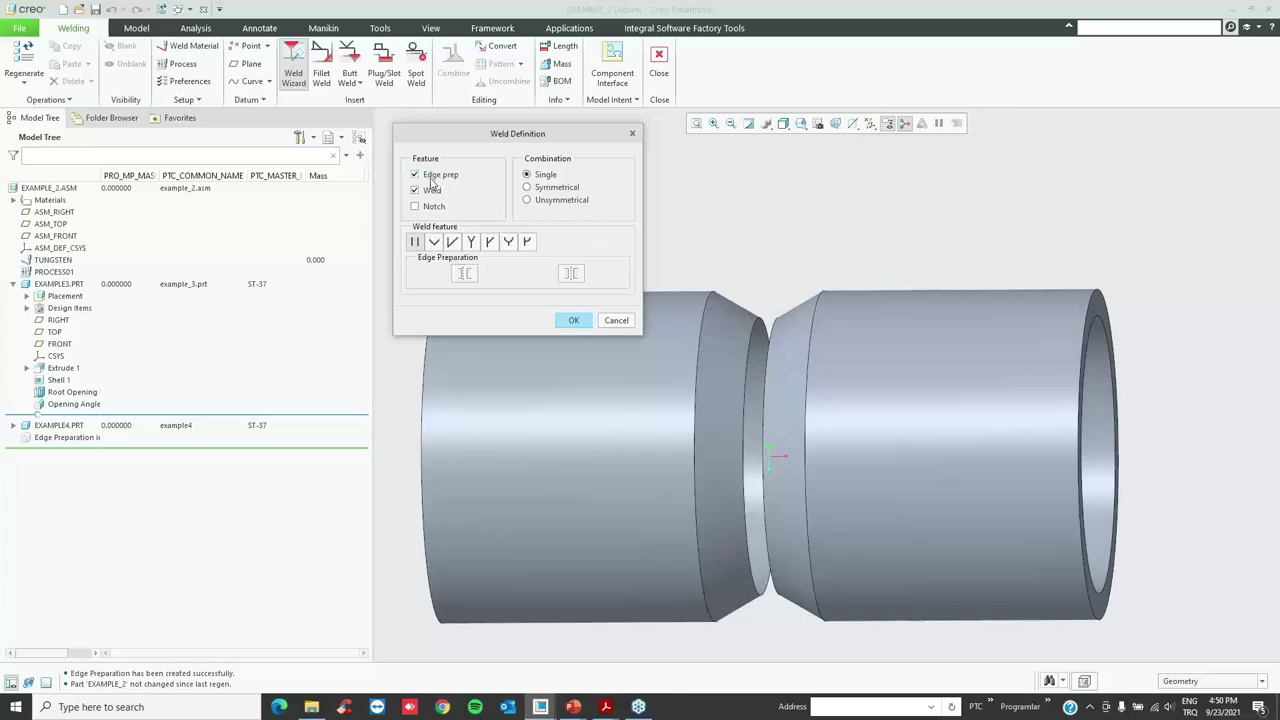
left_click(437, 244)
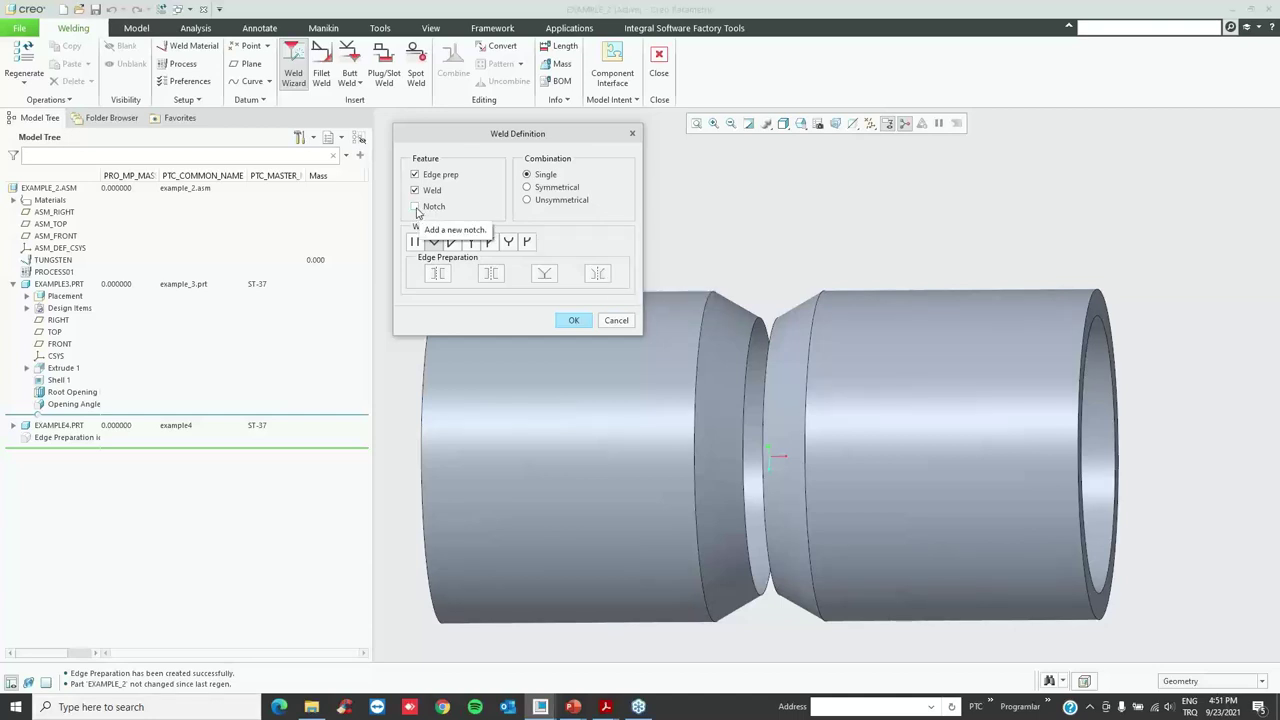
left_click(415, 175)
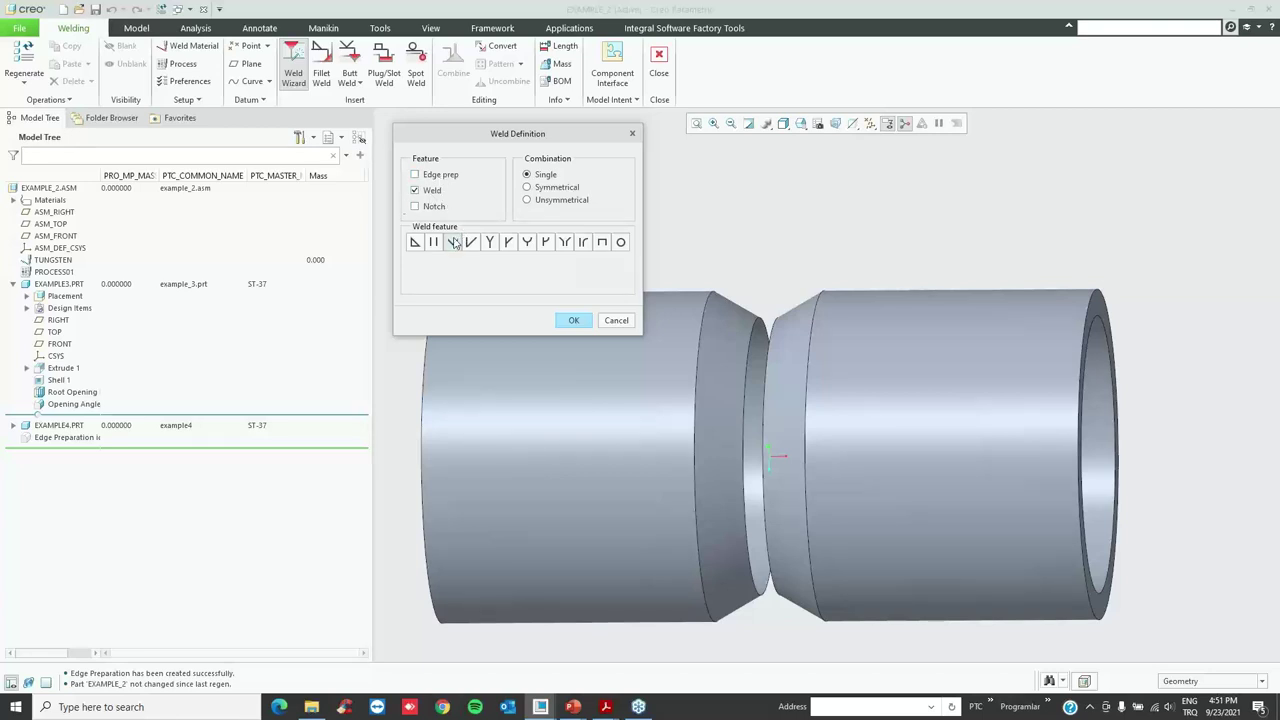
left_click(576, 320)
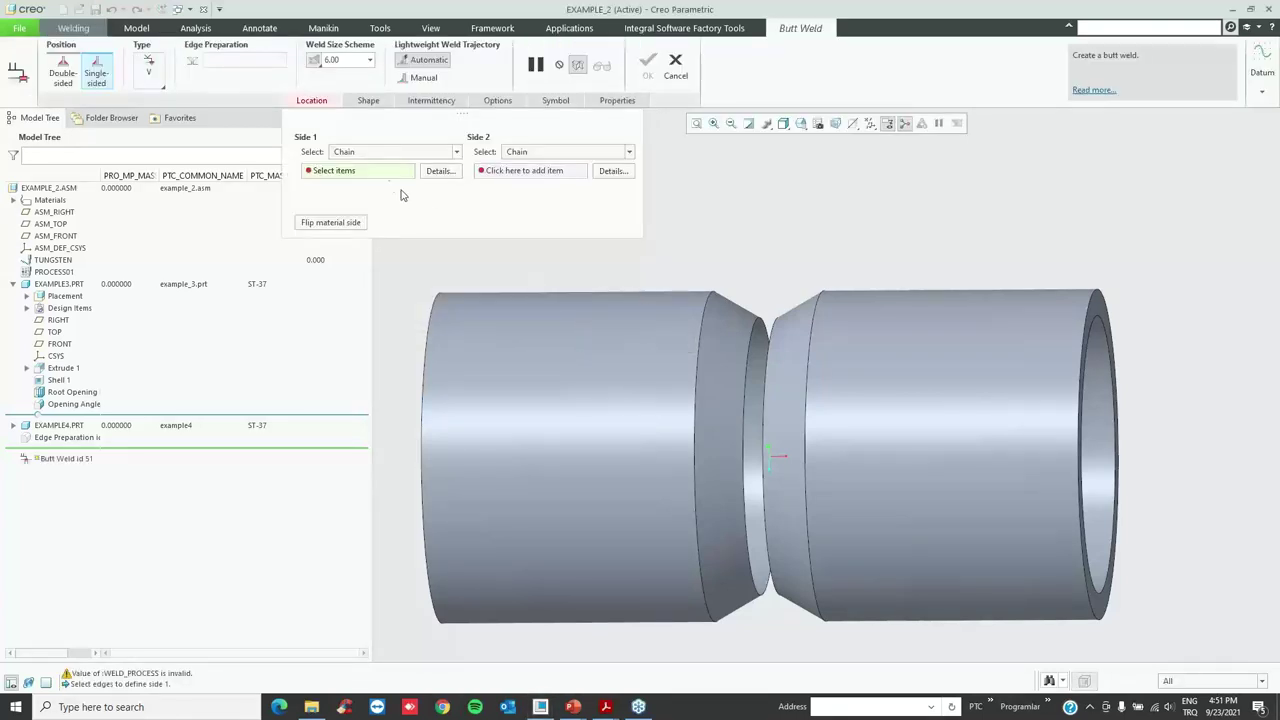
- Select the outer bevel edge of EXAMPLE3 as side 1 and that of EXAMPLE4 as side 2 of the butt weld
left_click(706, 298)
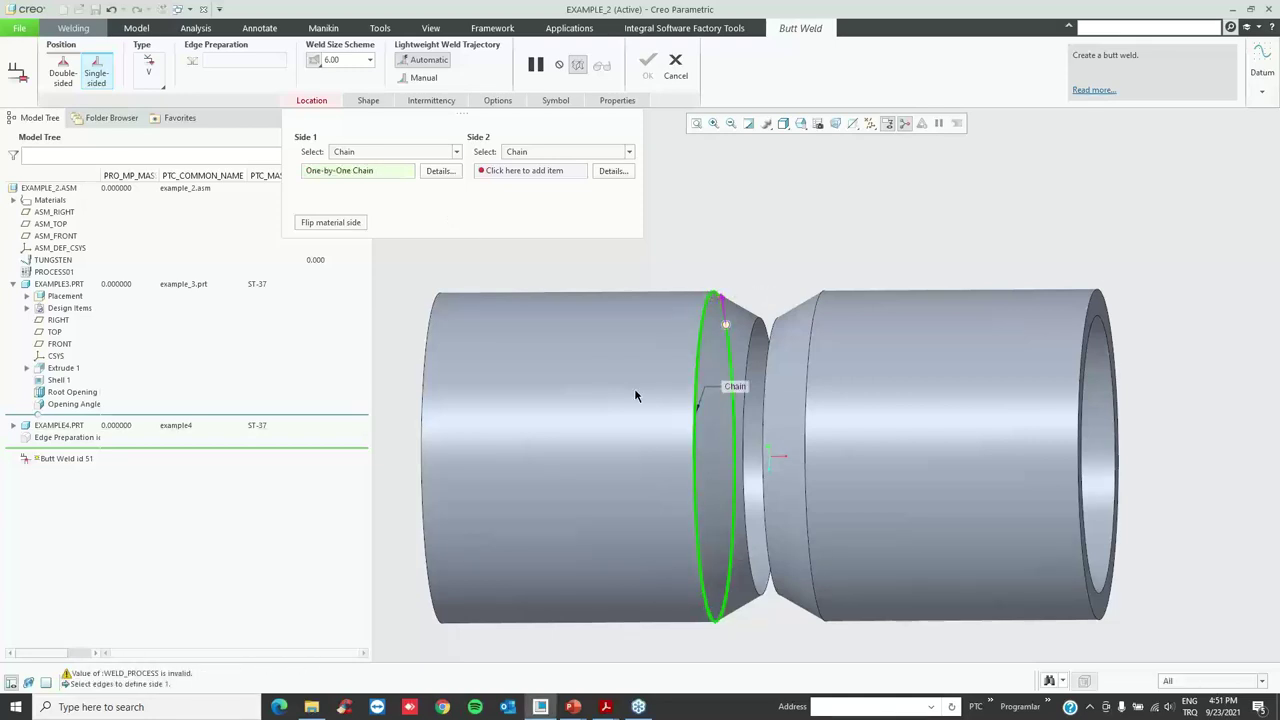
left_click(512, 171)
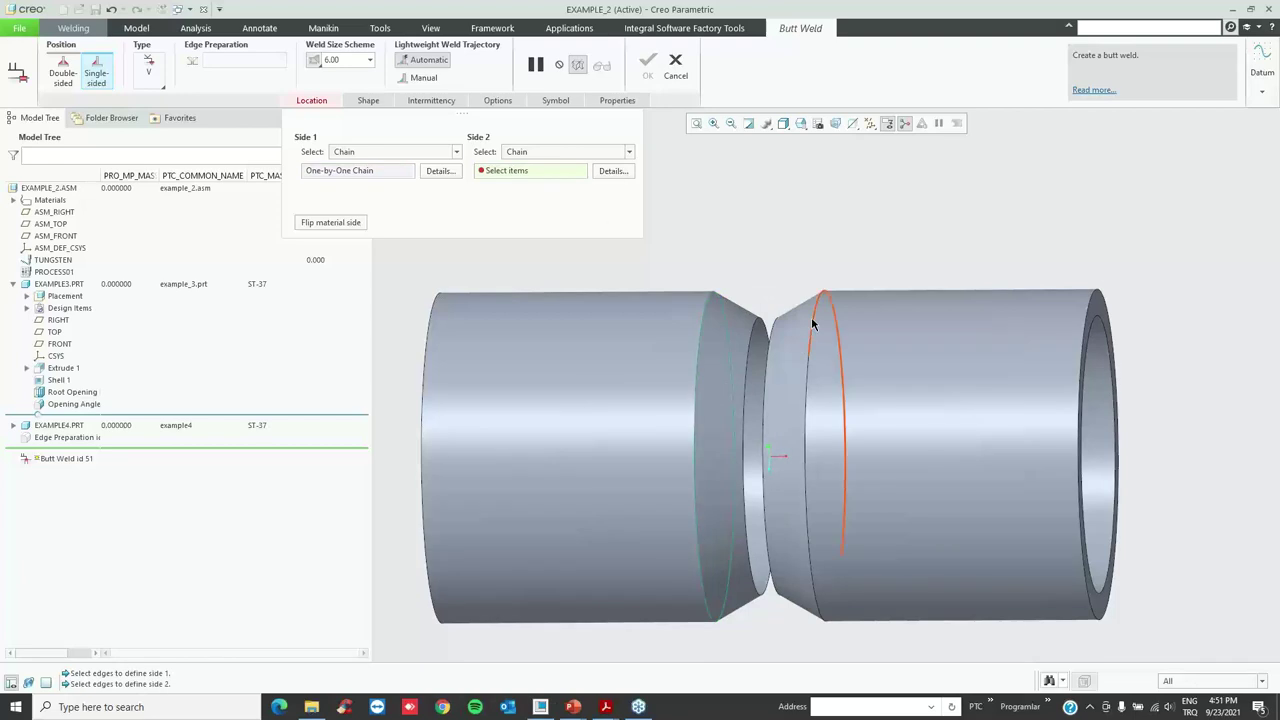
left_click(808, 392)
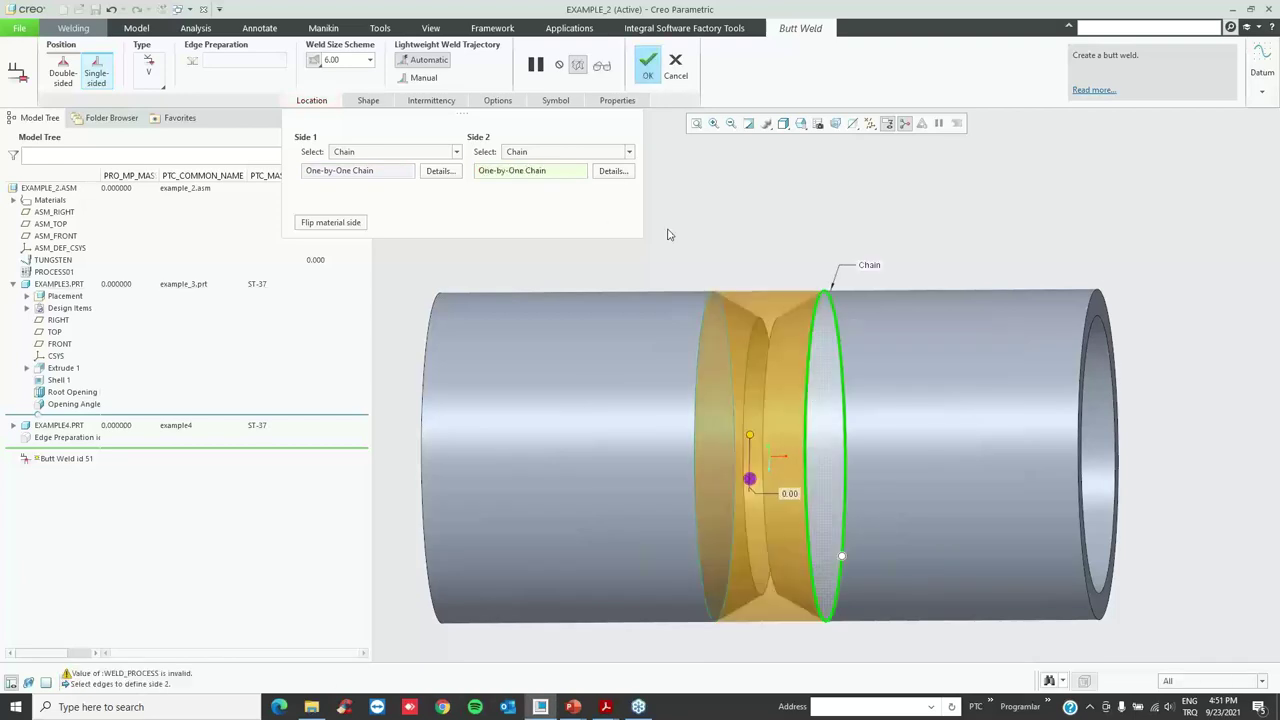
- Set the butt weld's groove angle to 60, root opening to 3 and depth to 4
left_click(368, 101)
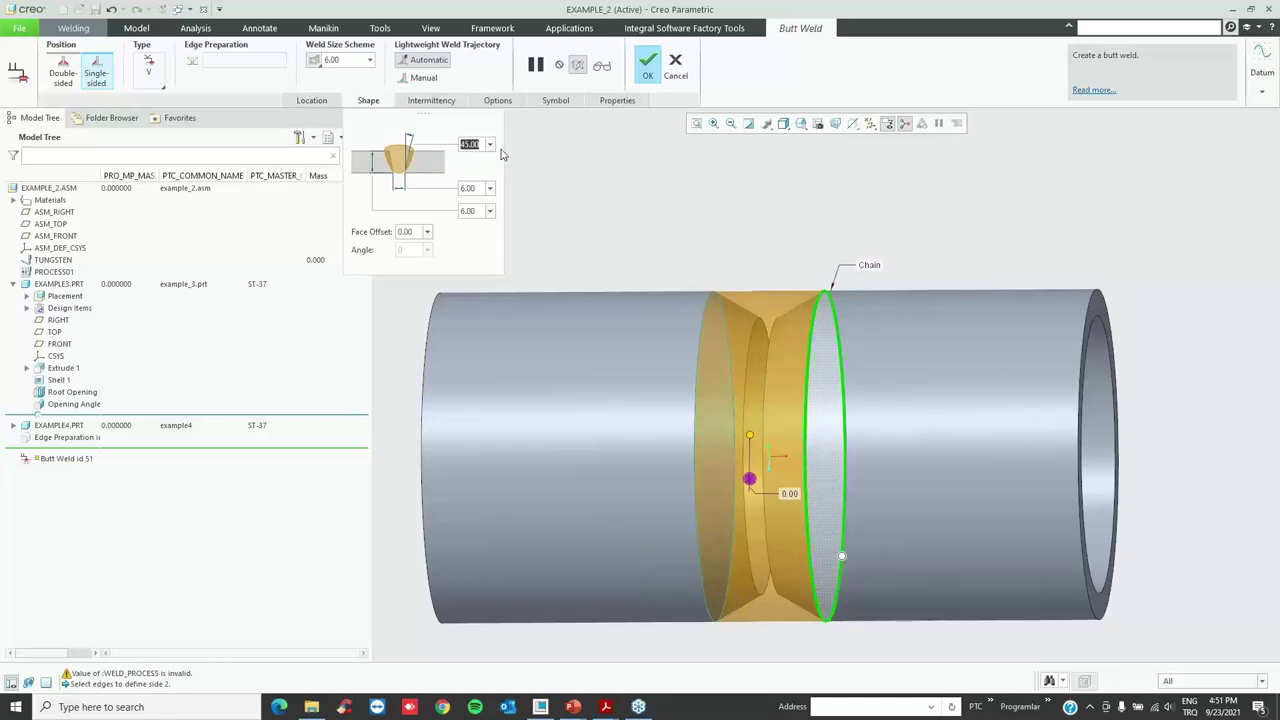
type("60")
key("Return")
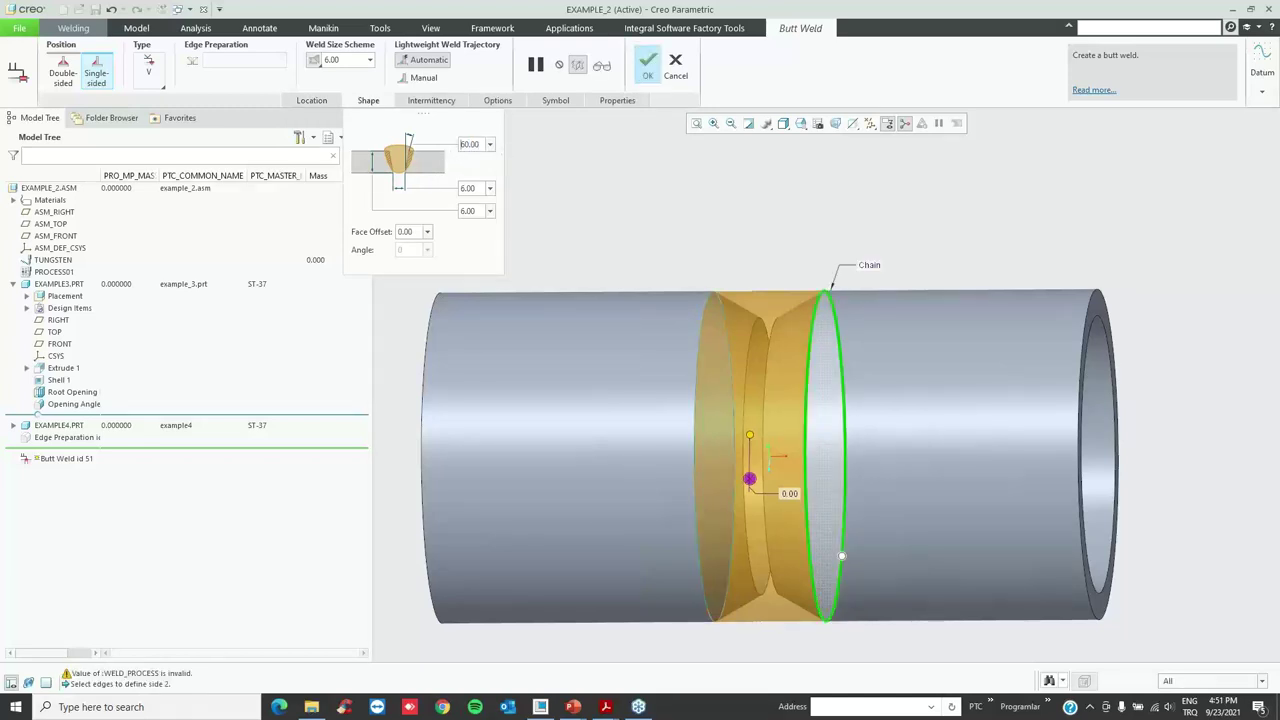
double_click(470, 188)
type("3")
key("Return")
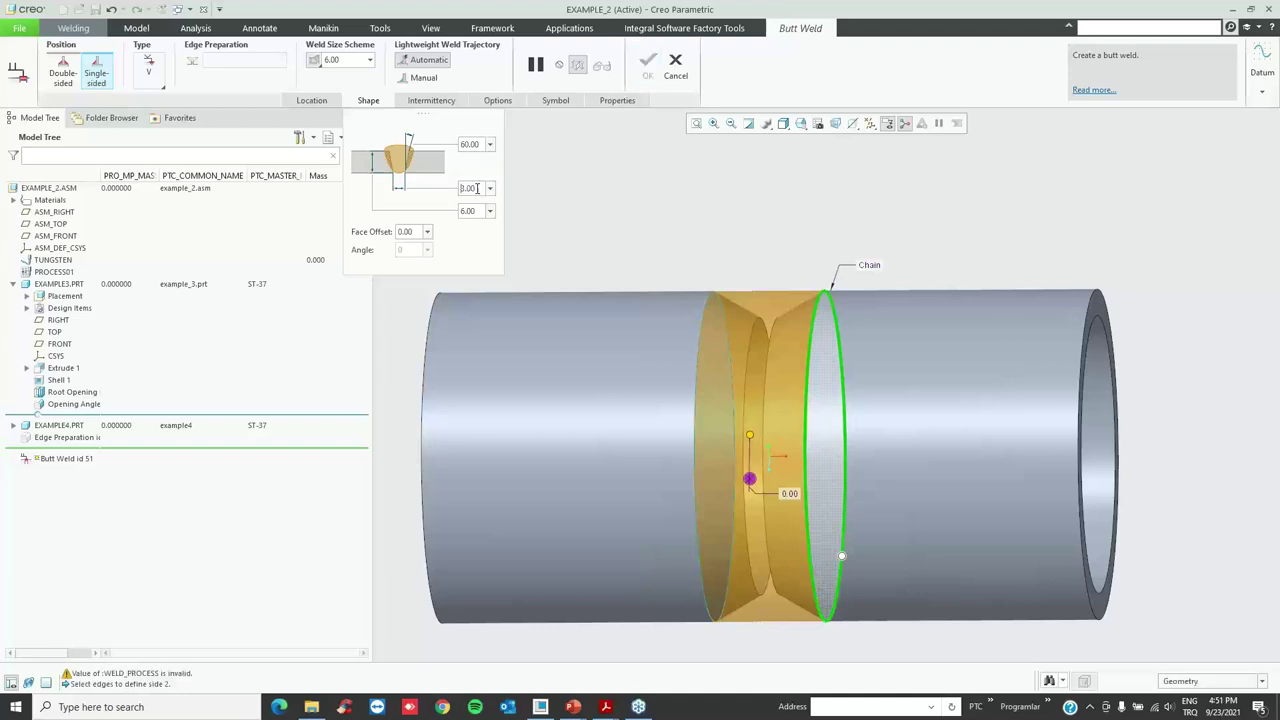
double_click(476, 209)
type("4")
key("Return")
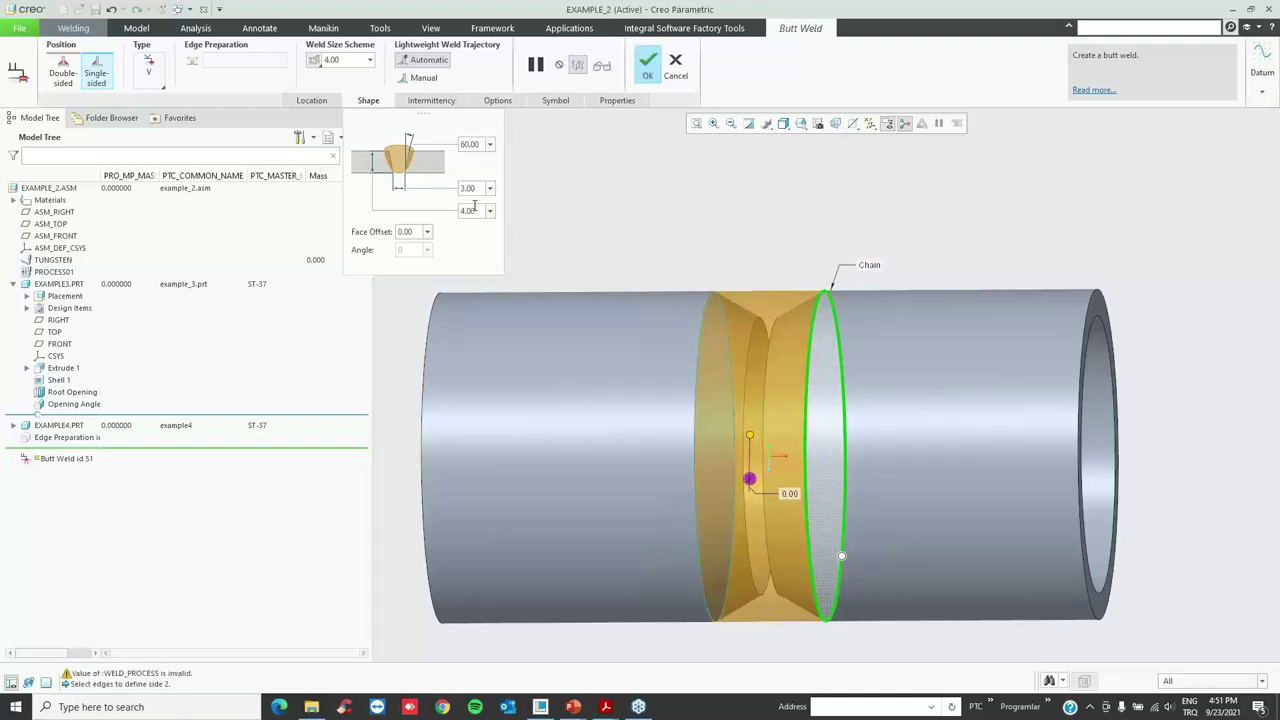
- Try a face offset of 1.00 on the butt weld, and set it back to 0
double_click(410, 231)
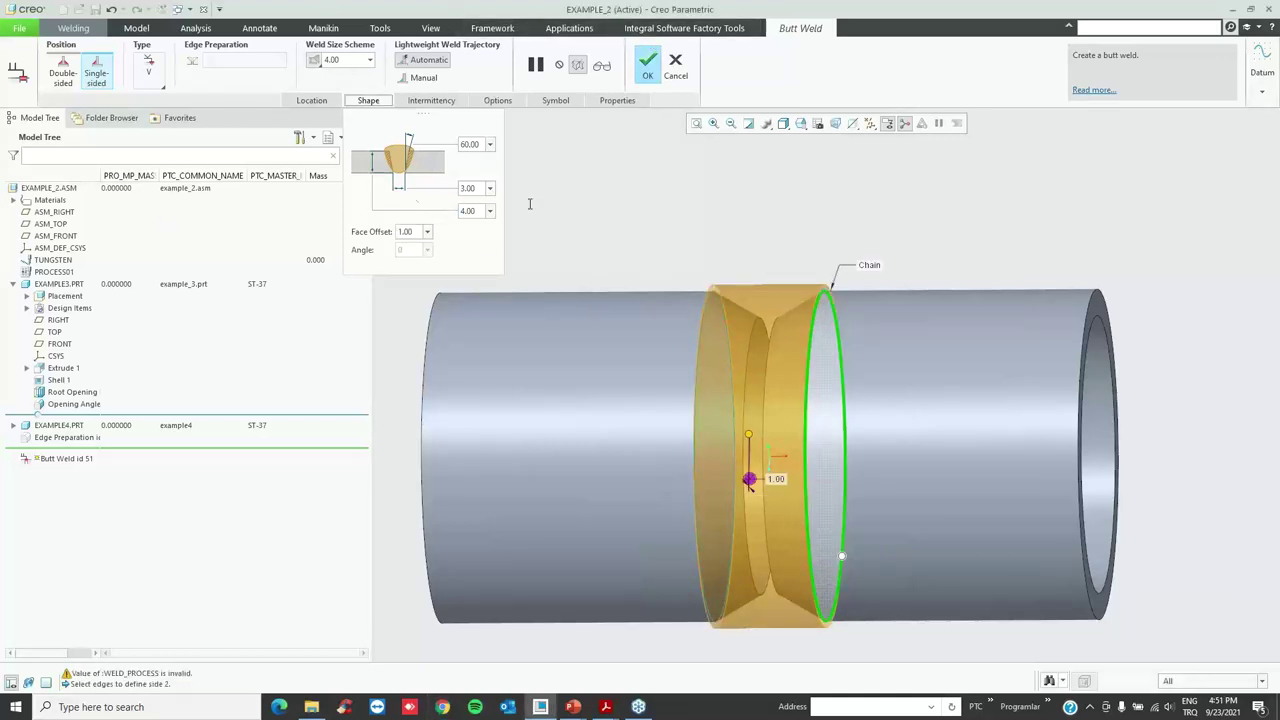
left_click(353, 226)
type("0")
key("Return")
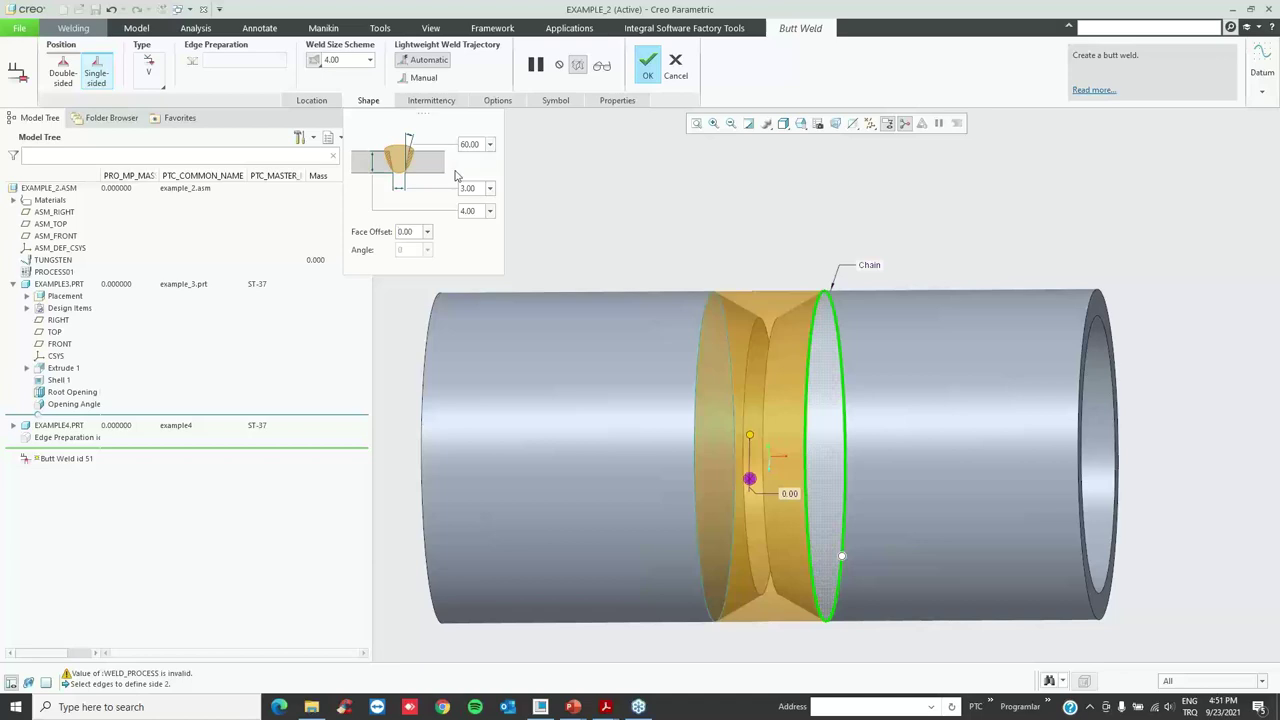
- Make the weld geometry Solid and assign TUNGSTEN as the weld material and PROCESS01 as the weld process
left_click(495, 101)
left_click(560, 163)
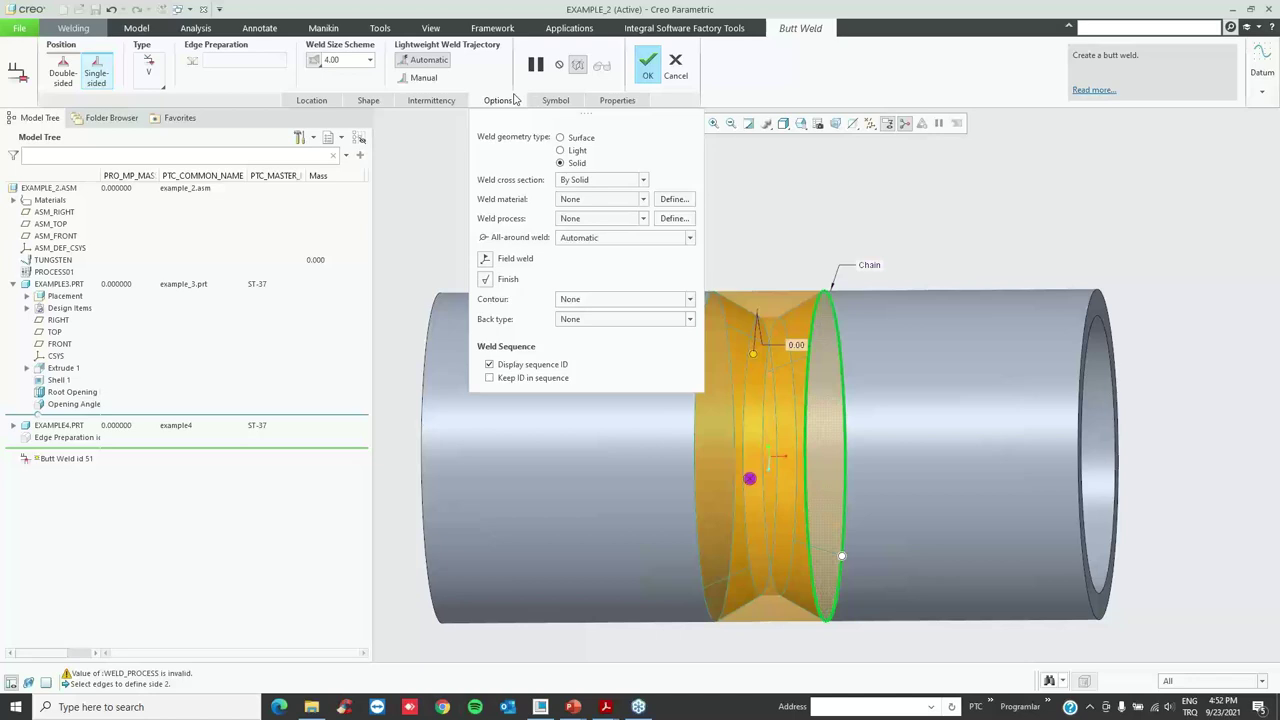
left_click(584, 199)
left_click(585, 225)
left_click(592, 220)
left_click(593, 250)
- Preview the weld symbol with its identification line above the reference line, and return the line below it
left_click(555, 100)
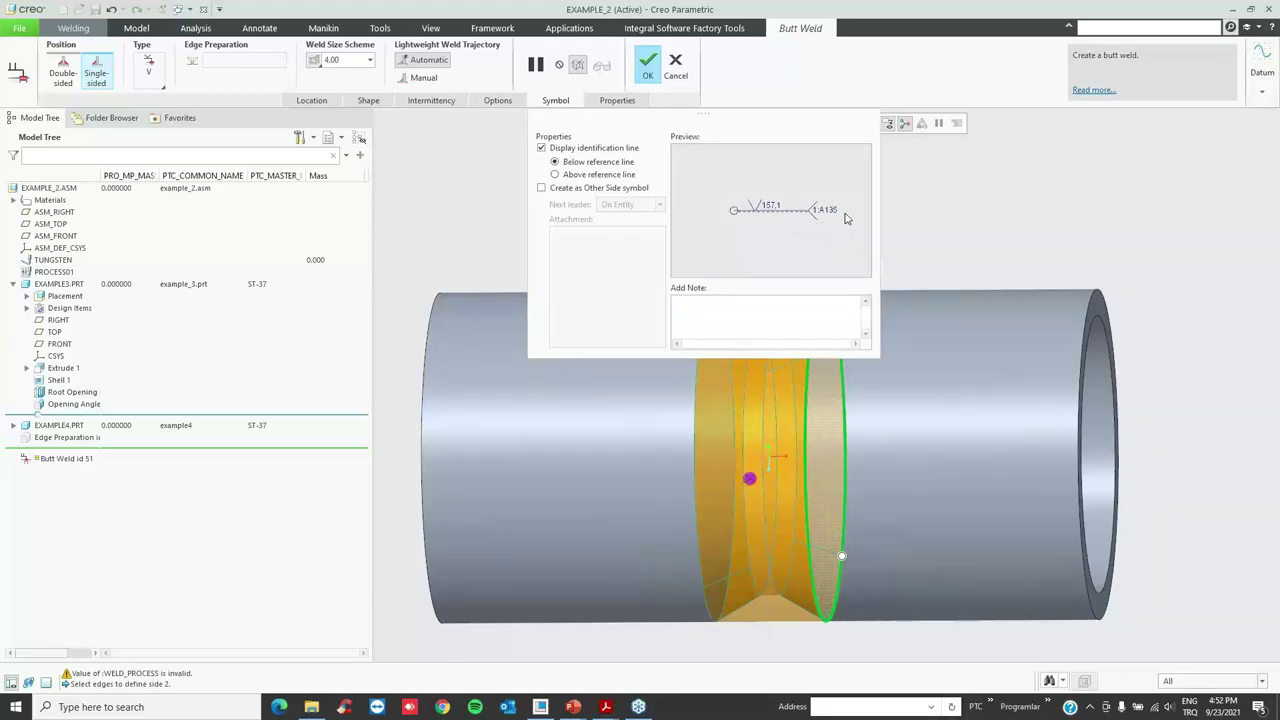
left_click(610, 175)
left_click(605, 163)
left_click(727, 310)
- Try the Flared V groove type to compare its weld symbol, and switch the type back to V
left_click(150, 72)
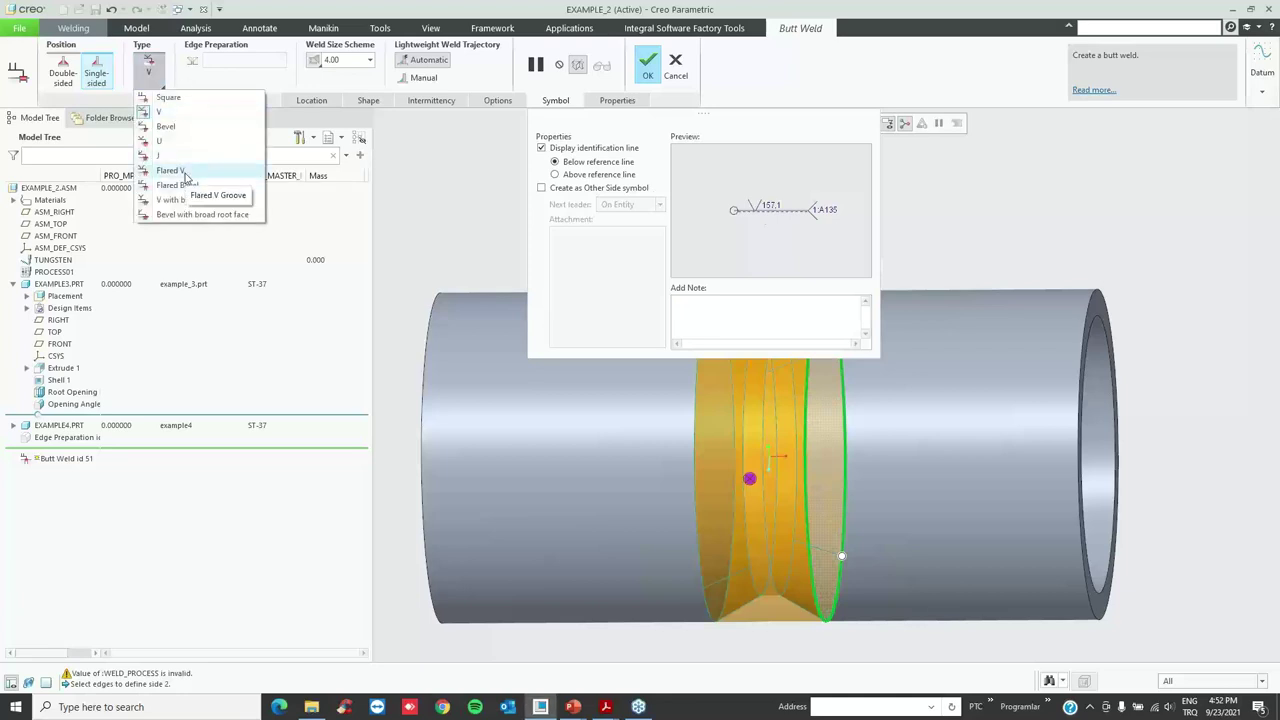
left_click(184, 172)
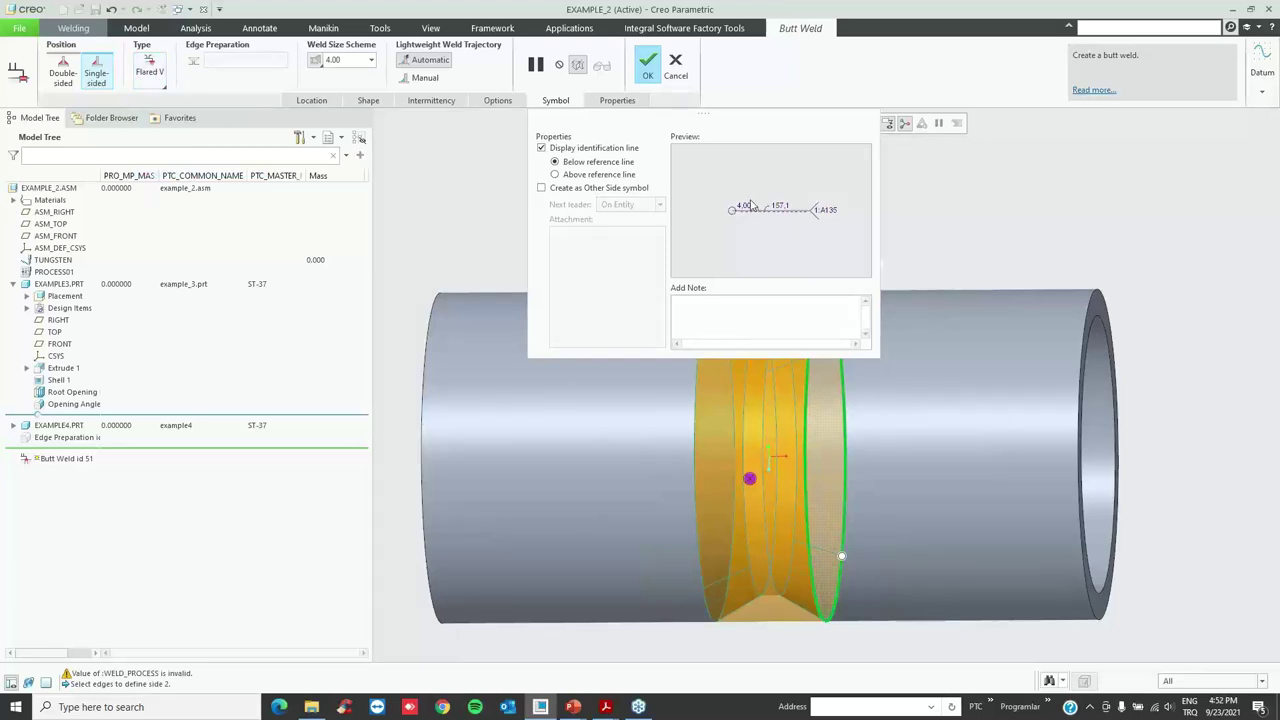
left_click(163, 76)
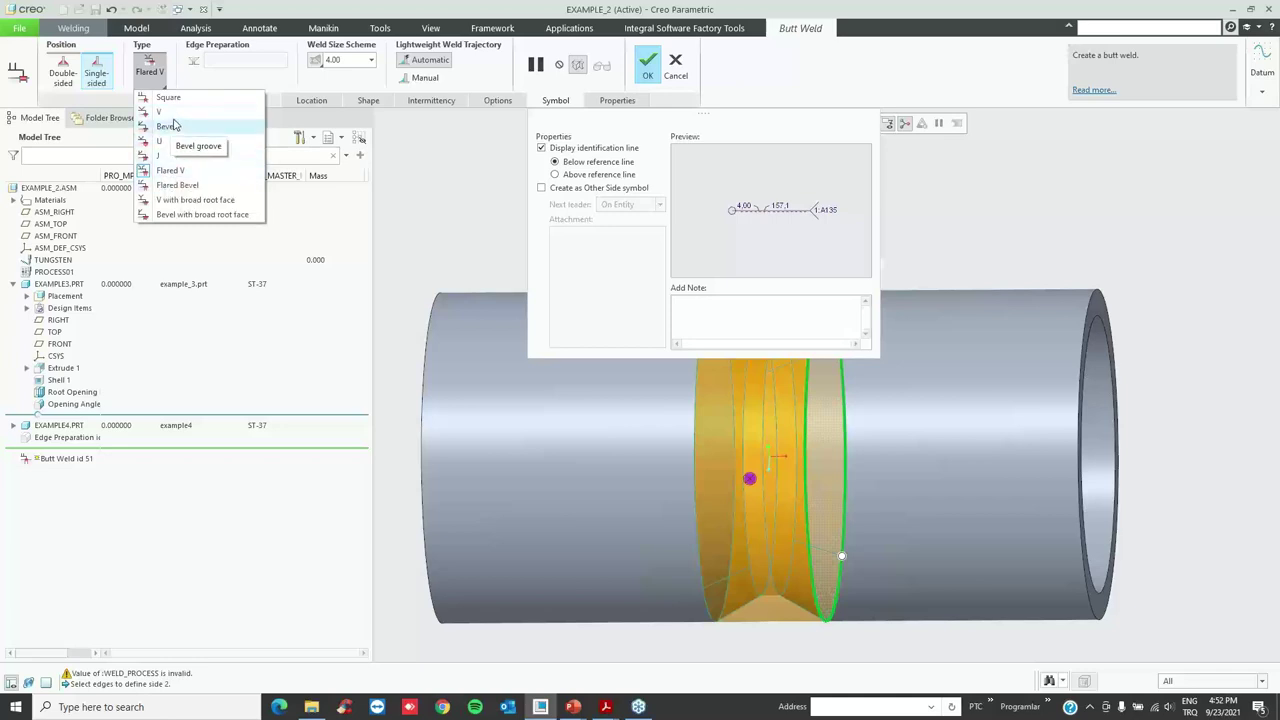
left_click(163, 111)
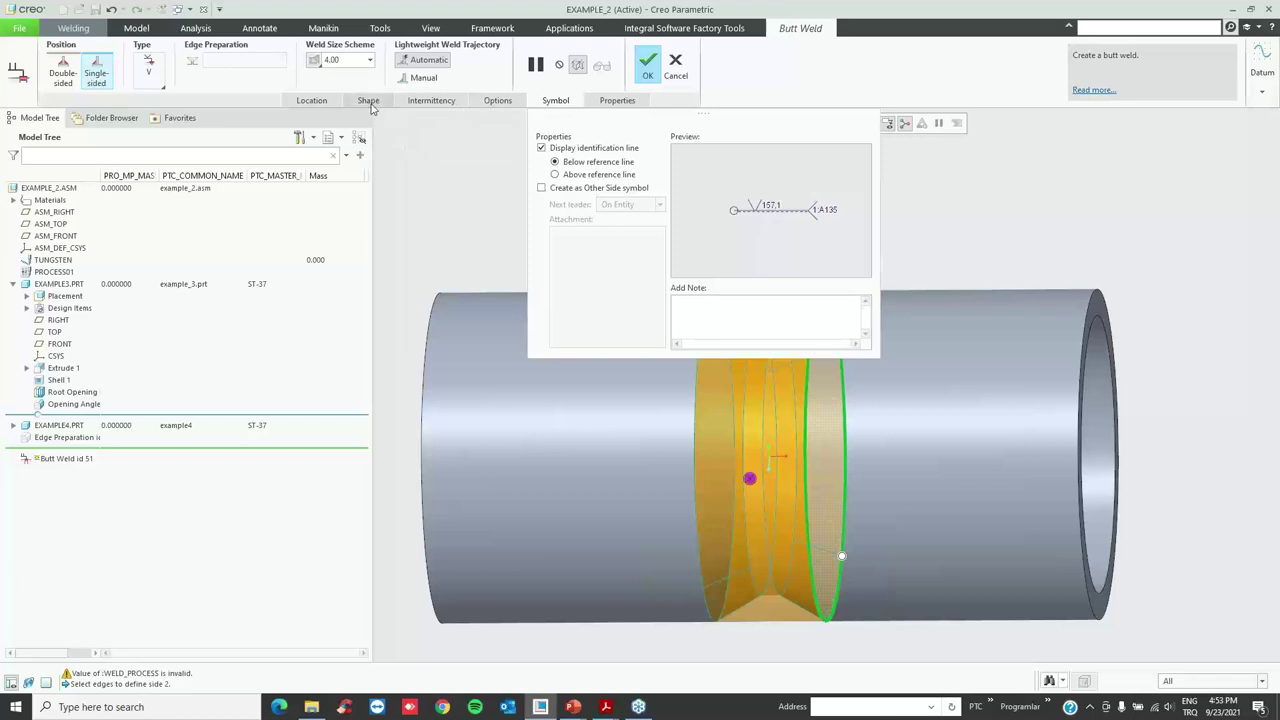
- Review the weld's shape and intermittency settings, and set All-around weld to Yes
left_click(367, 100)
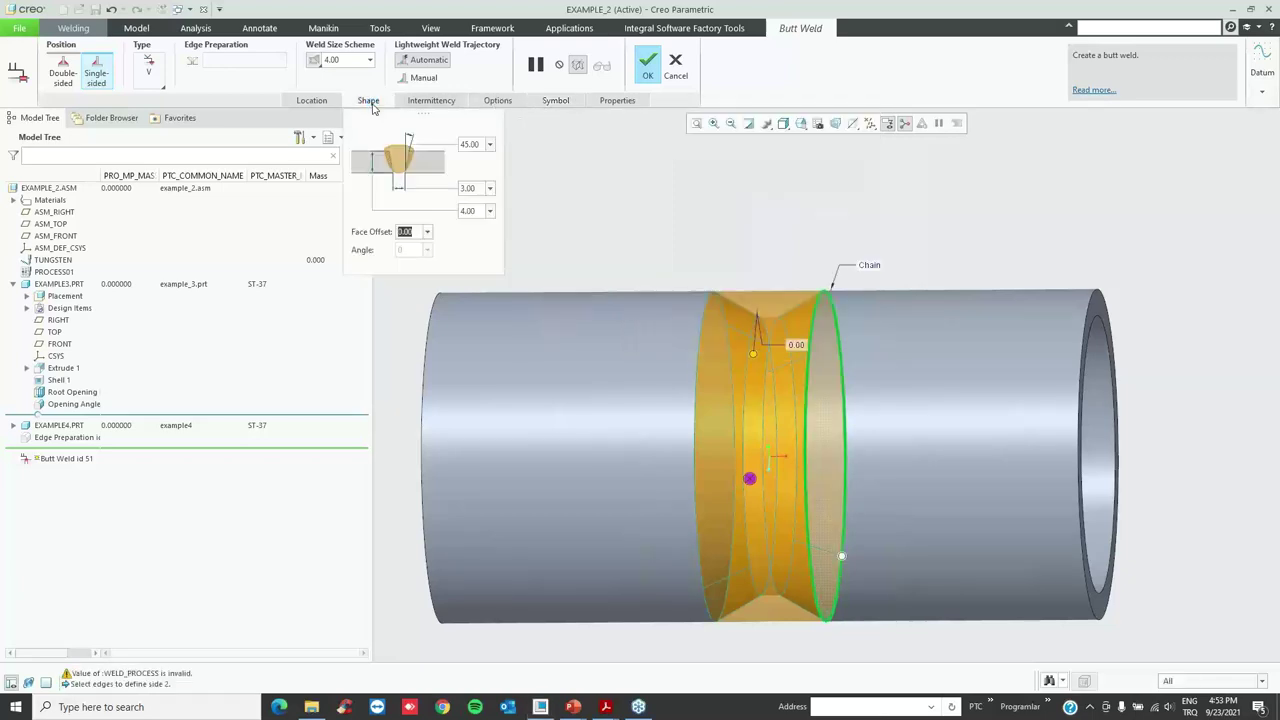
left_click(431, 101)
left_click(496, 105)
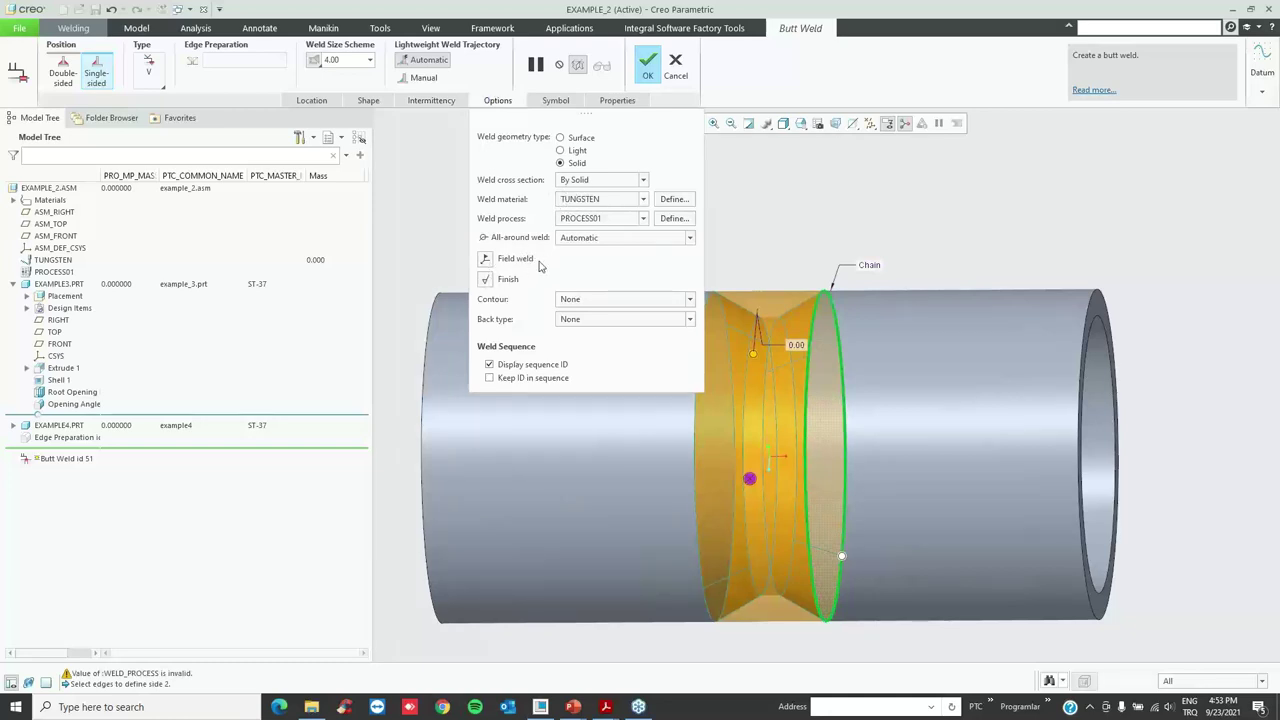
left_click(610, 244)
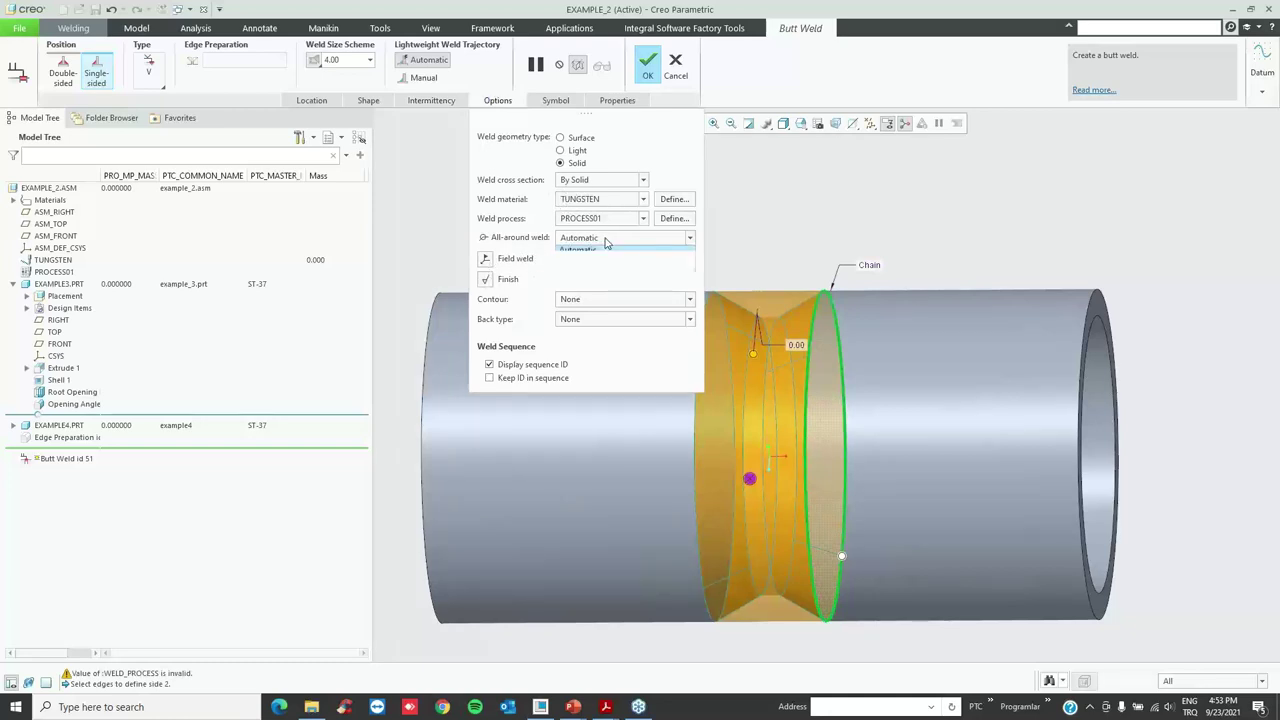
left_click(591, 264)
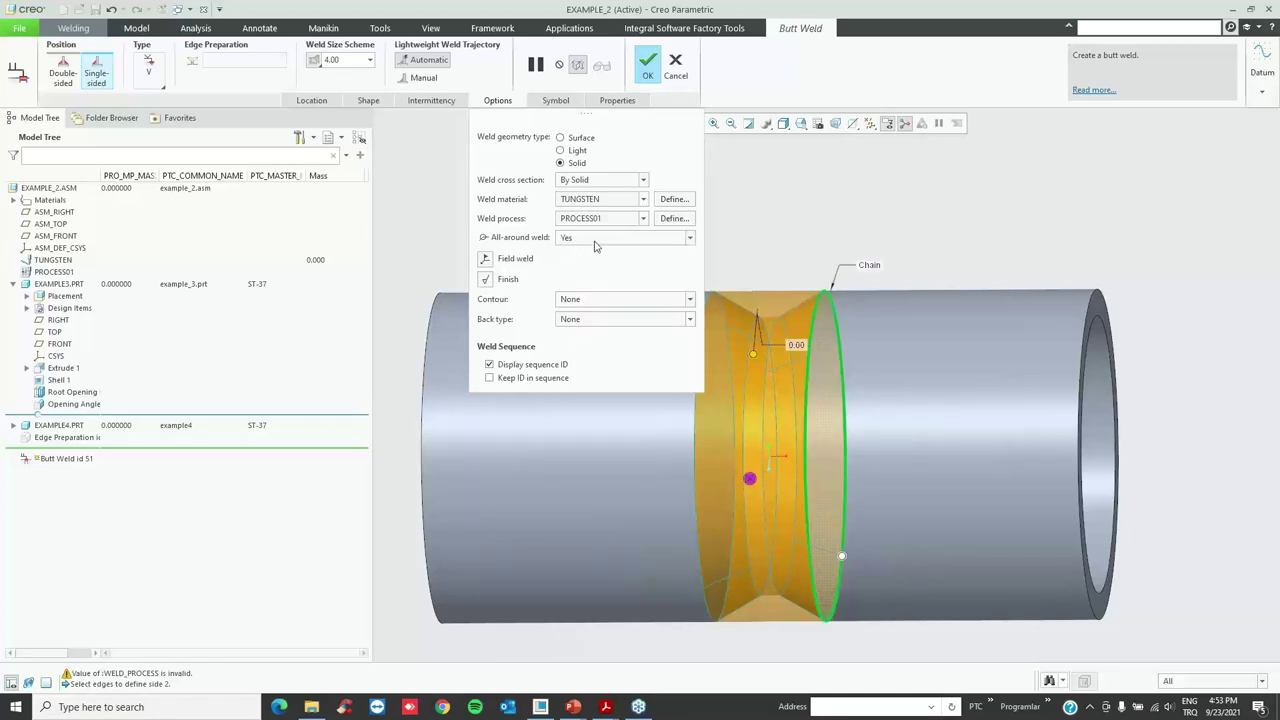
- Try the Backing back type with a removable strip and check how it appears in the weld symbol
left_click(576, 322)
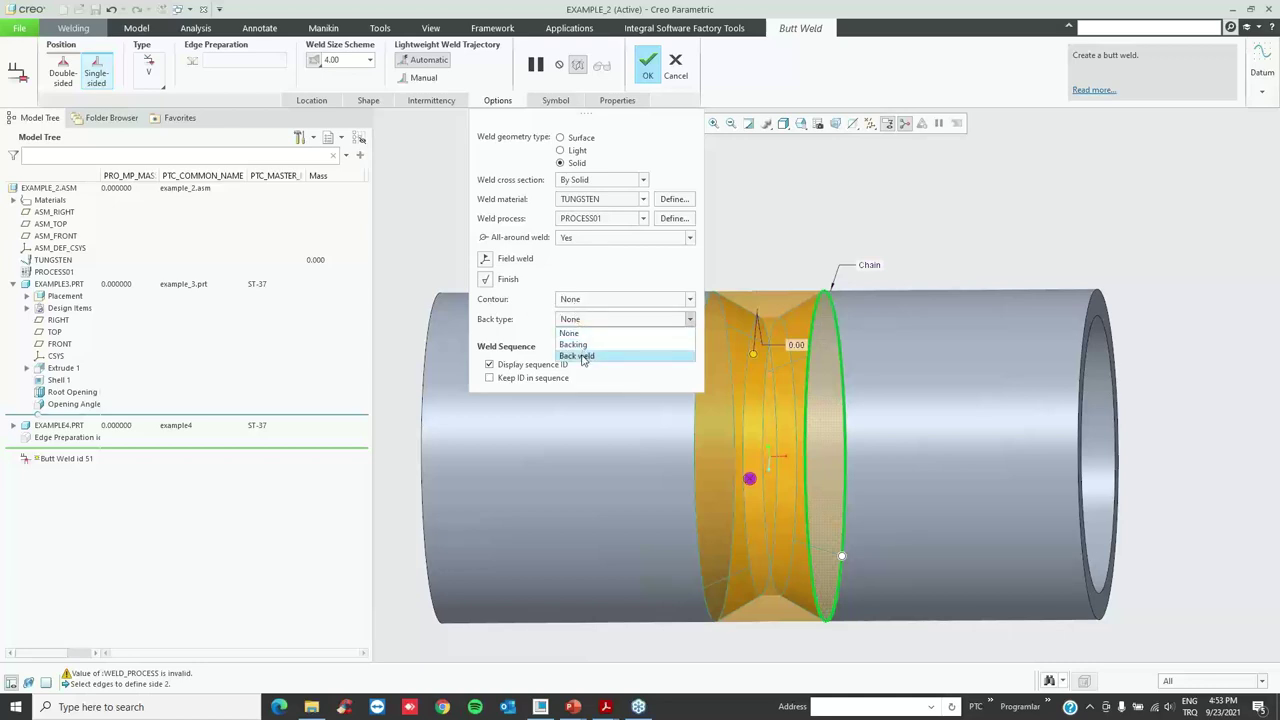
left_click(585, 346)
left_click(583, 340)
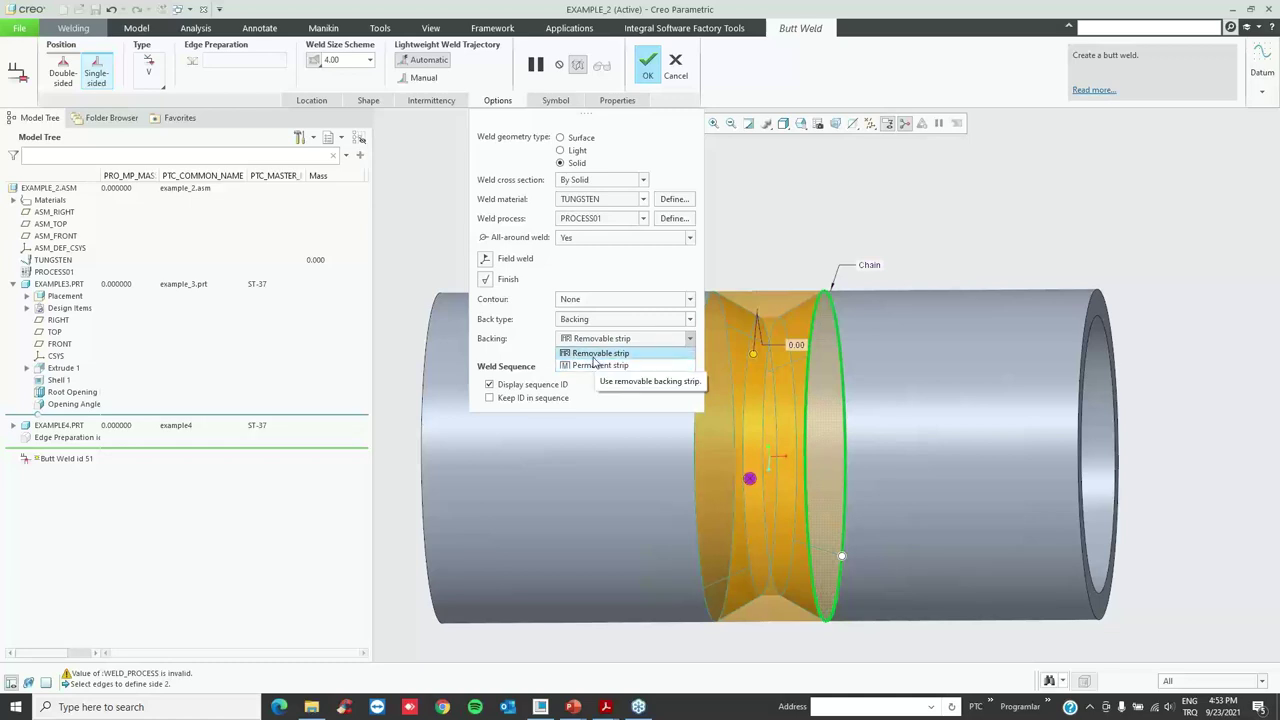
left_click(593, 354)
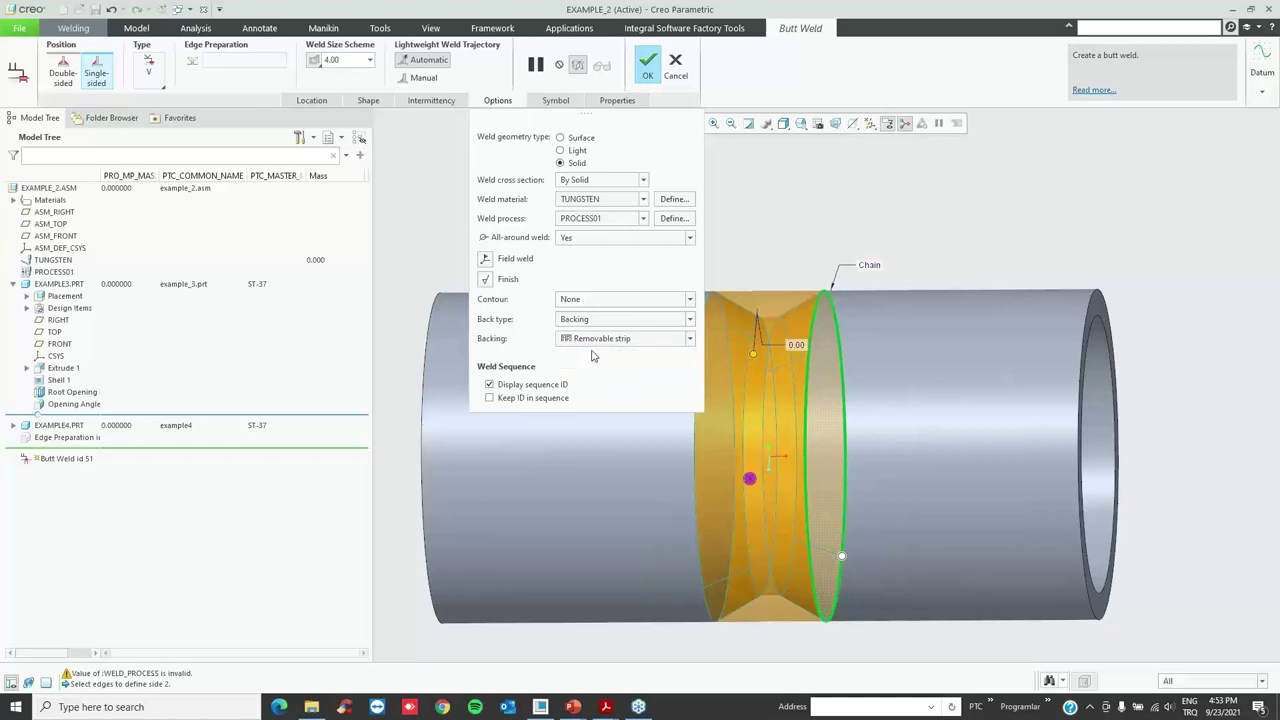
left_click(556, 104)
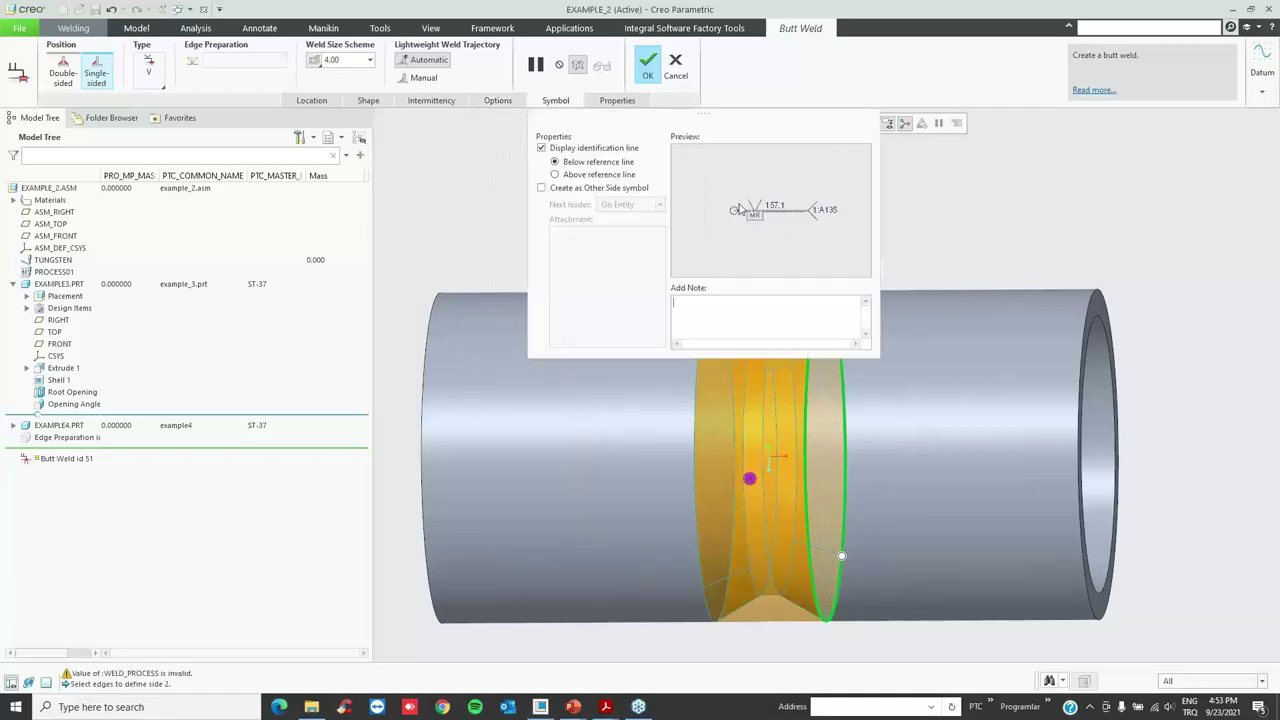
left_click(498, 101)
left_click(580, 338)
left_click(603, 339)
- Change the back type to Back weld, check its symbol with the back size enabled, and toggle the back size option
left_click(601, 321)
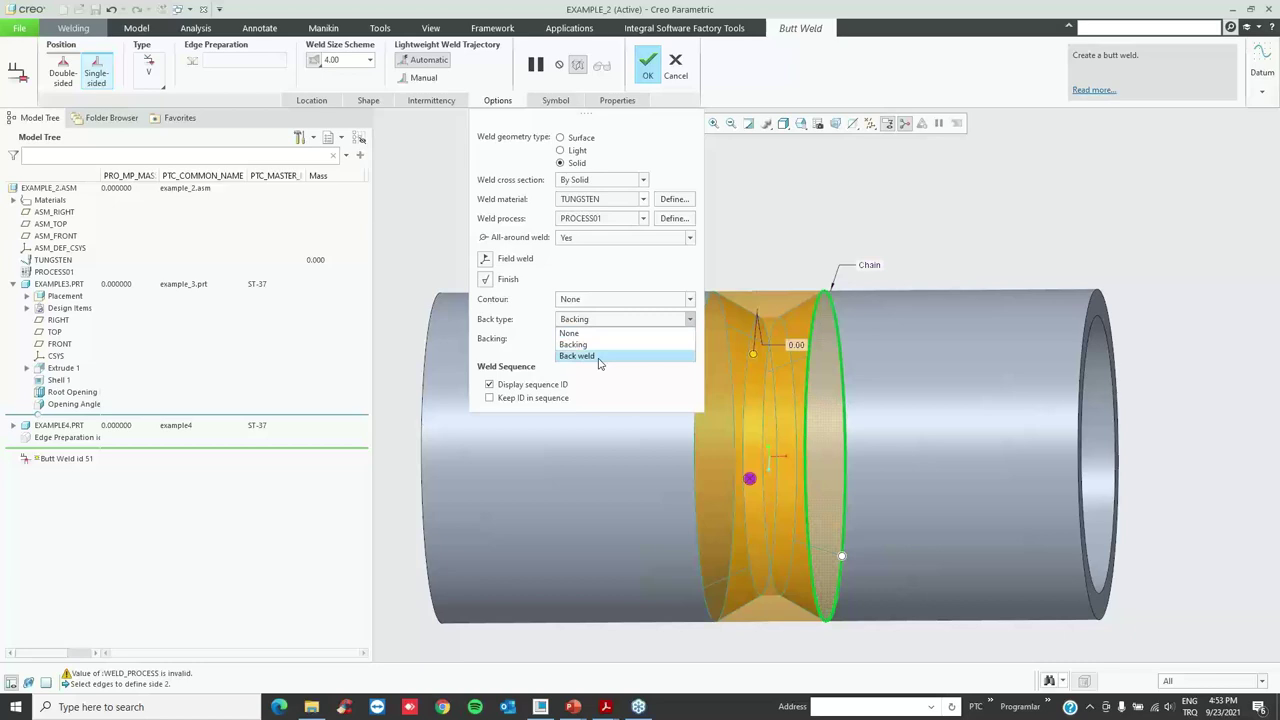
left_click(580, 356)
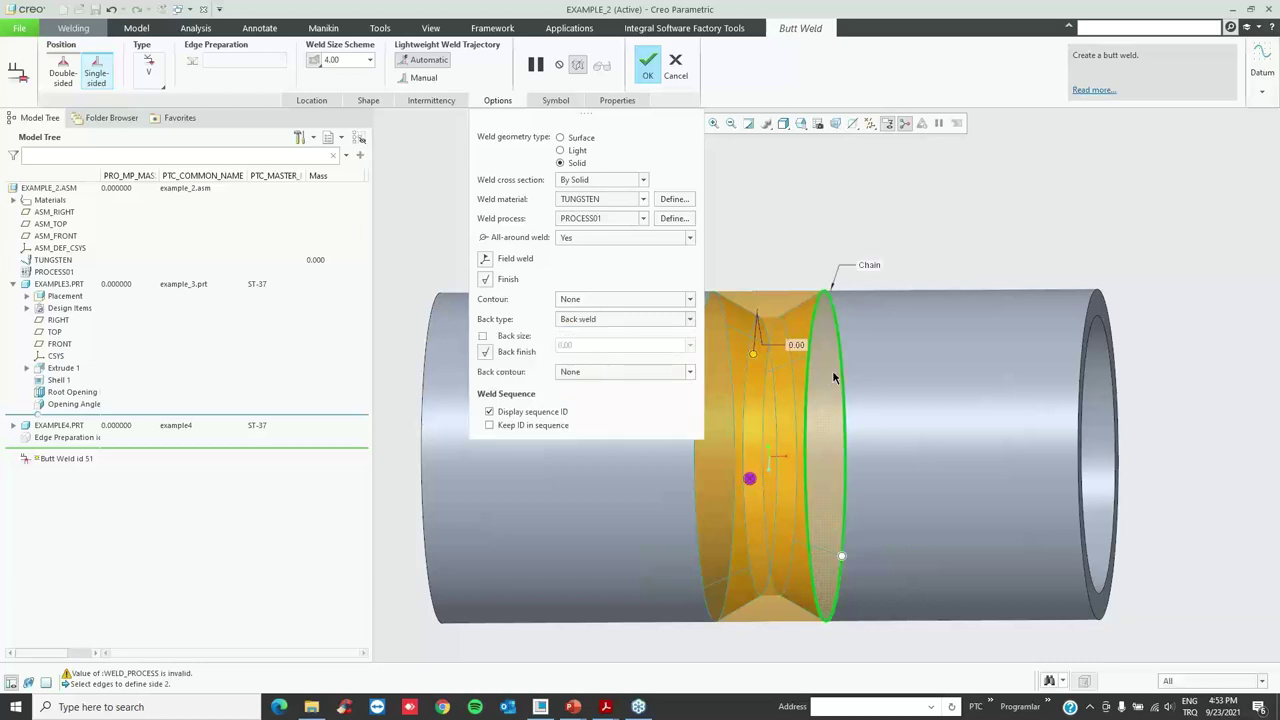
left_click(483, 336)
left_click(556, 100)
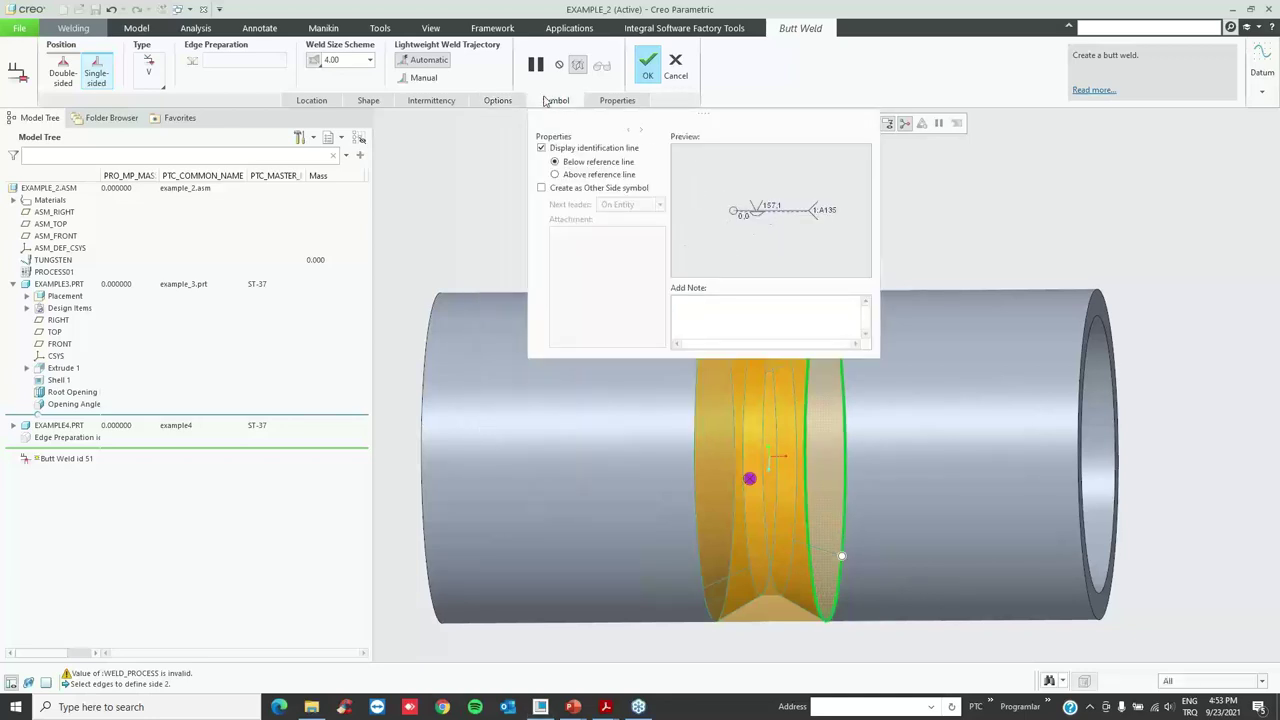
left_click(498, 100)
left_click(560, 371)
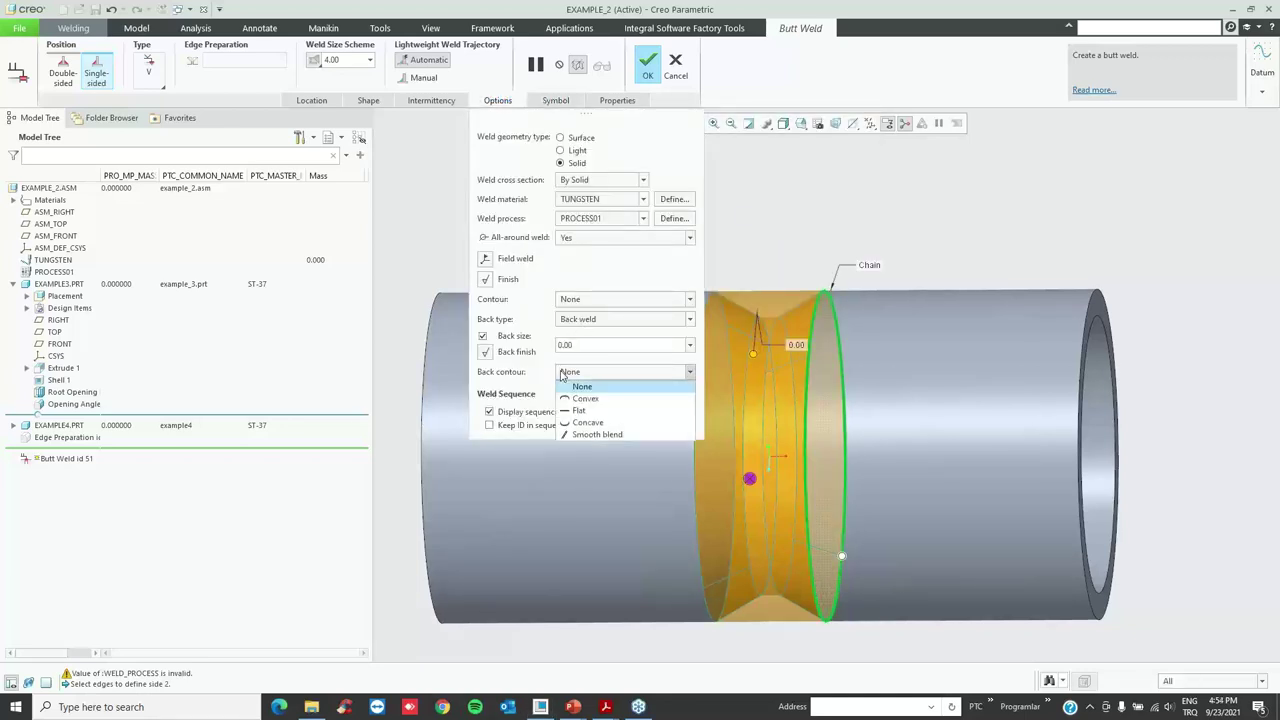
left_click(484, 337)
left_click(484, 337)
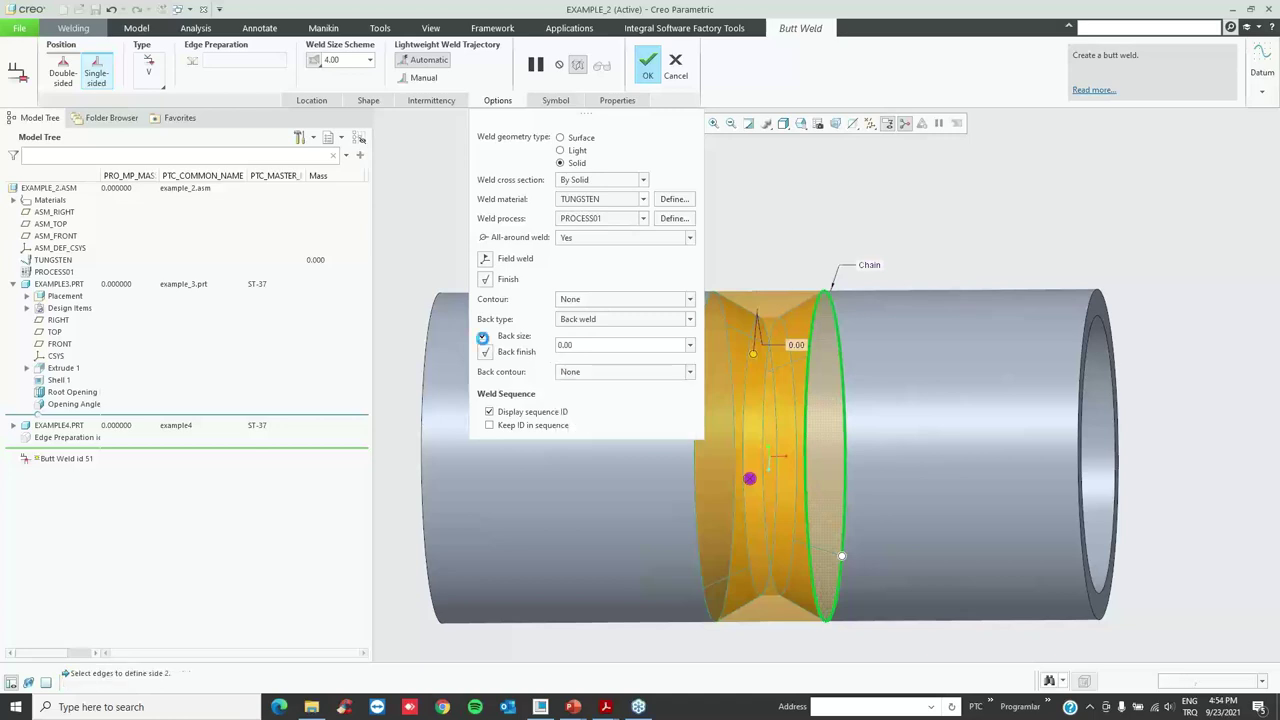
- Set the butt weld's back type to None, complete the weld and leave the Weld Wizard without defining another
left_click(588, 320)
left_click(590, 334)
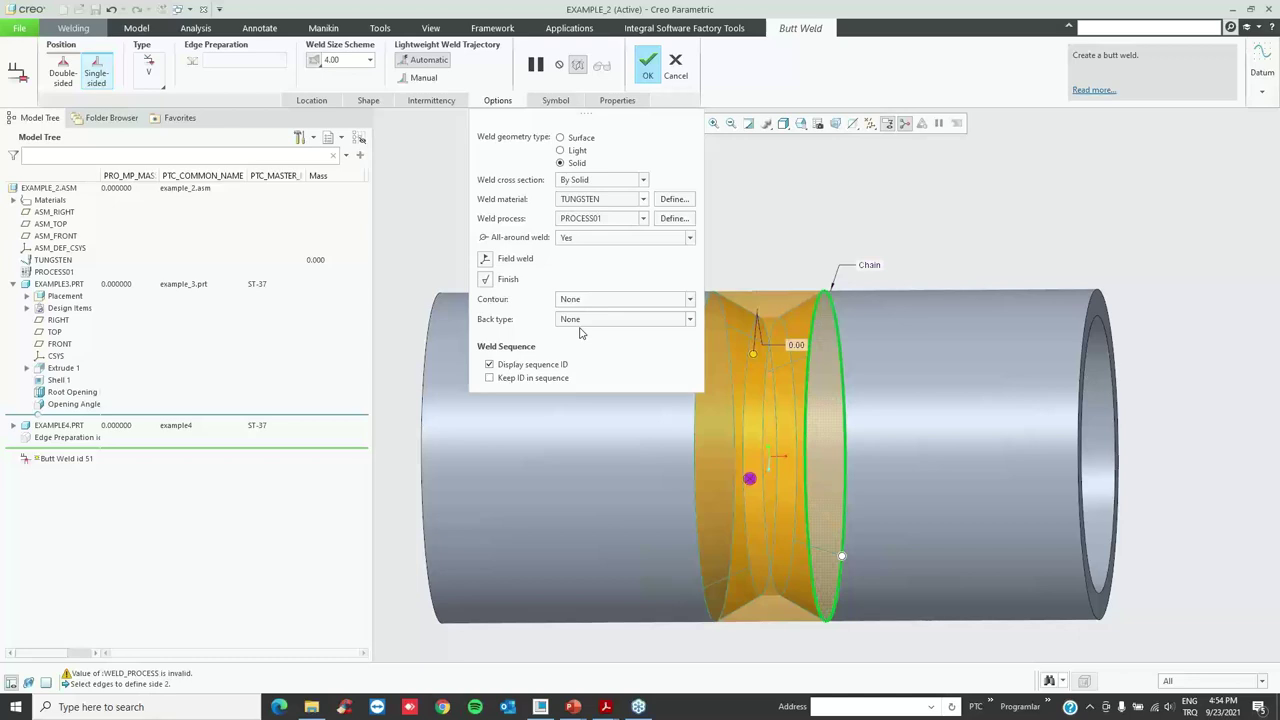
middle_click(737, 200)
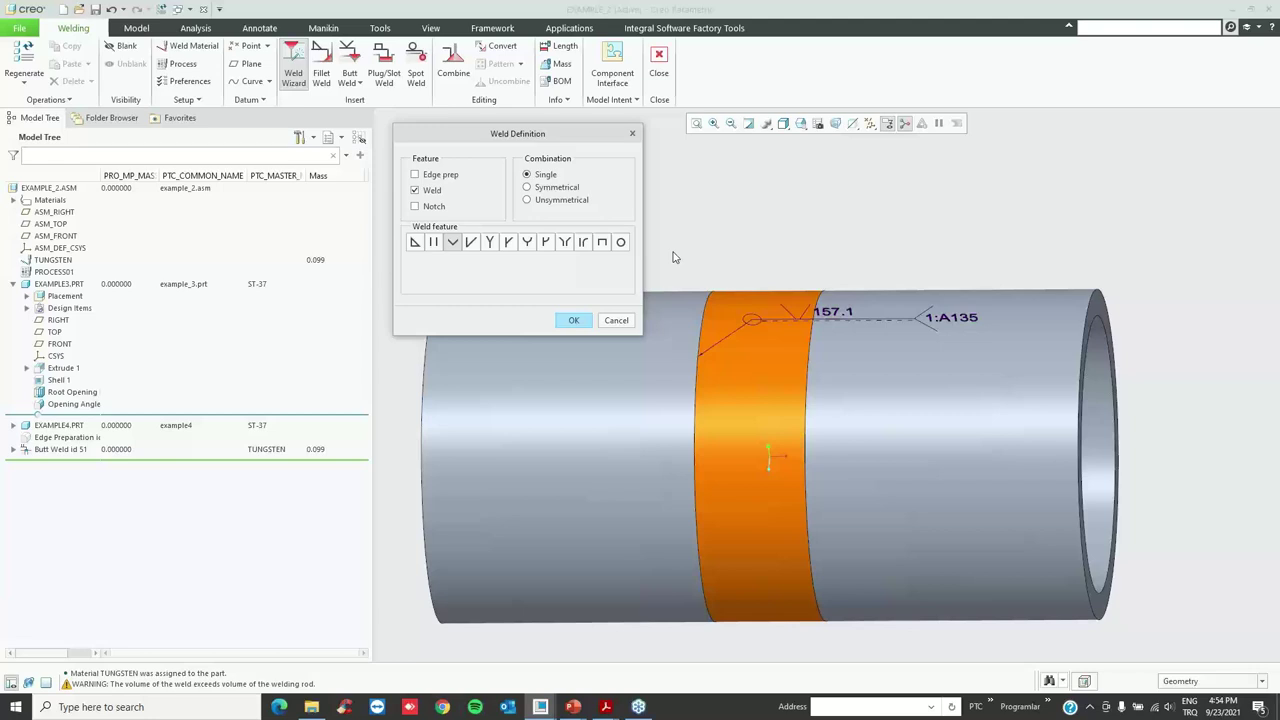
left_click(620, 320)
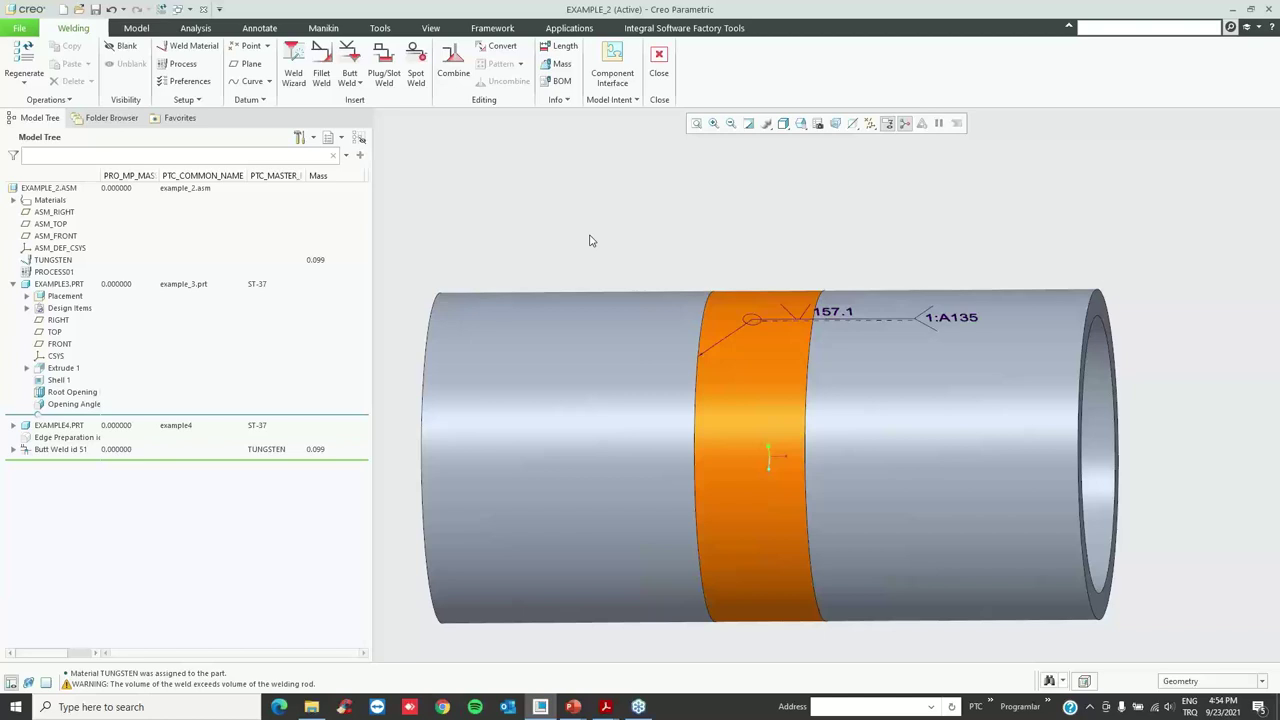
- Exit welding, close the example_2 assembly and erase all models not displayed from the session
left_click(659, 78)
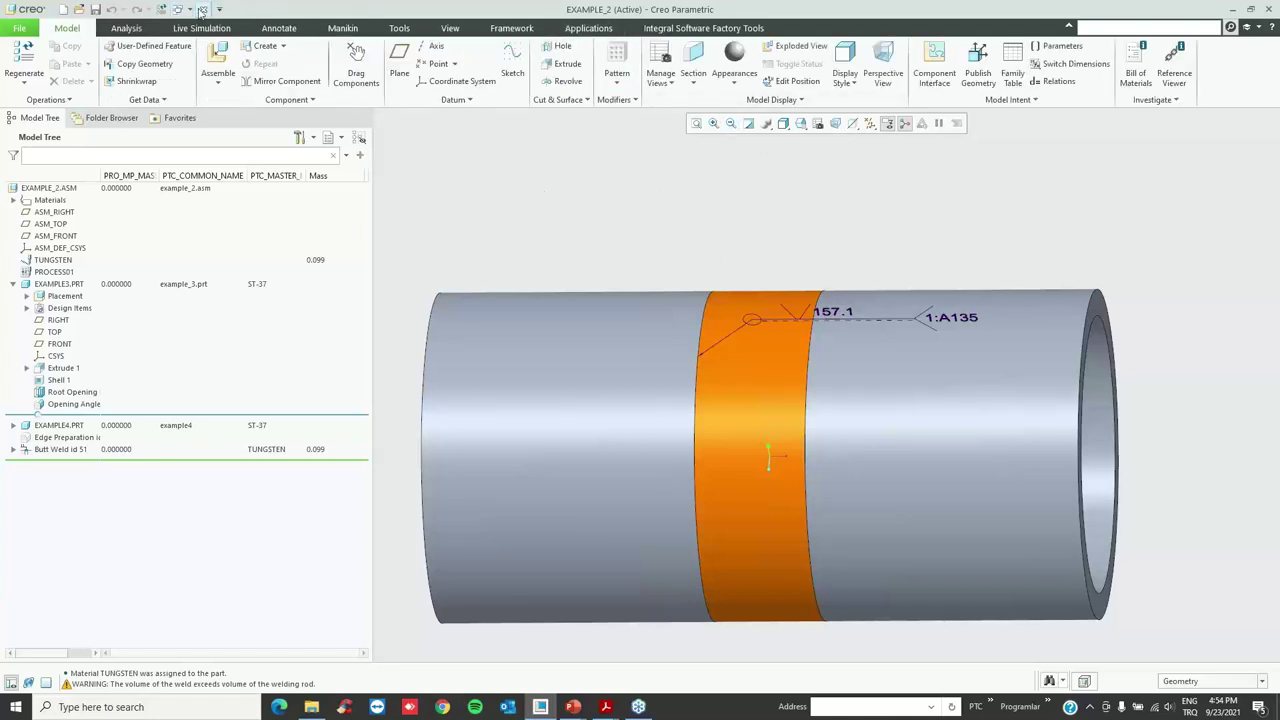
left_click(202, 10)
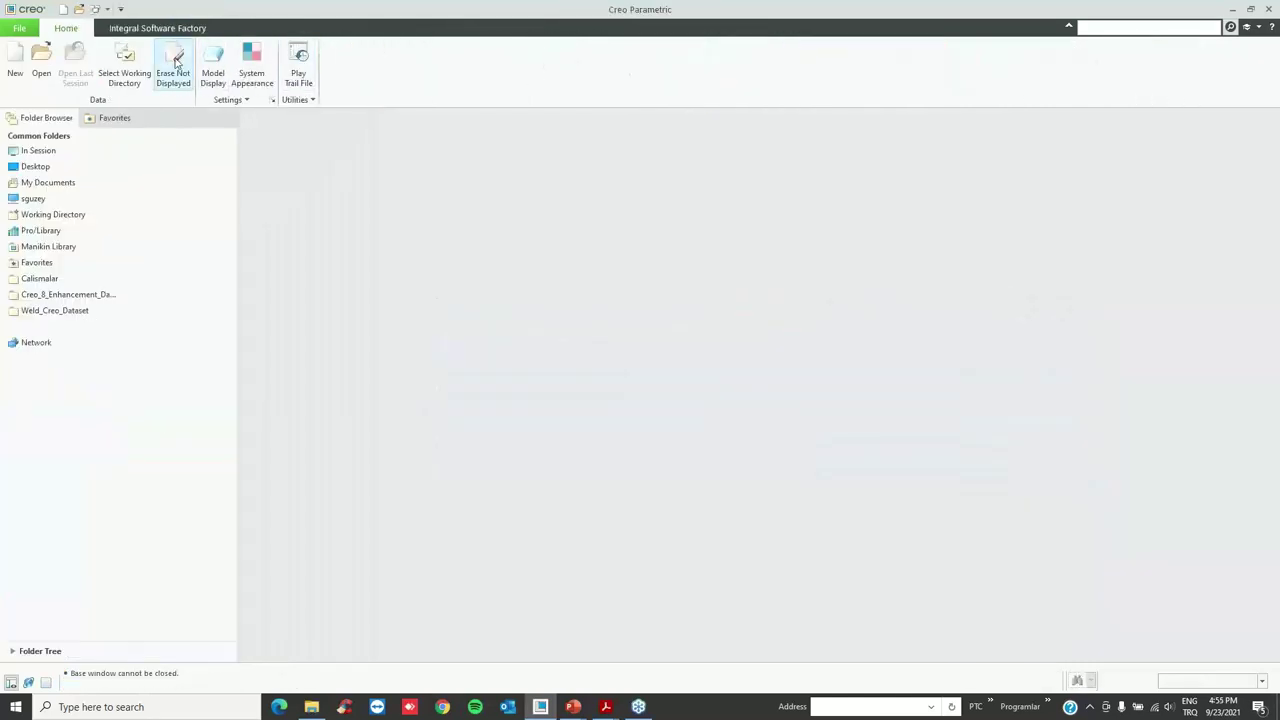
left_click(175, 60)
key("Return")
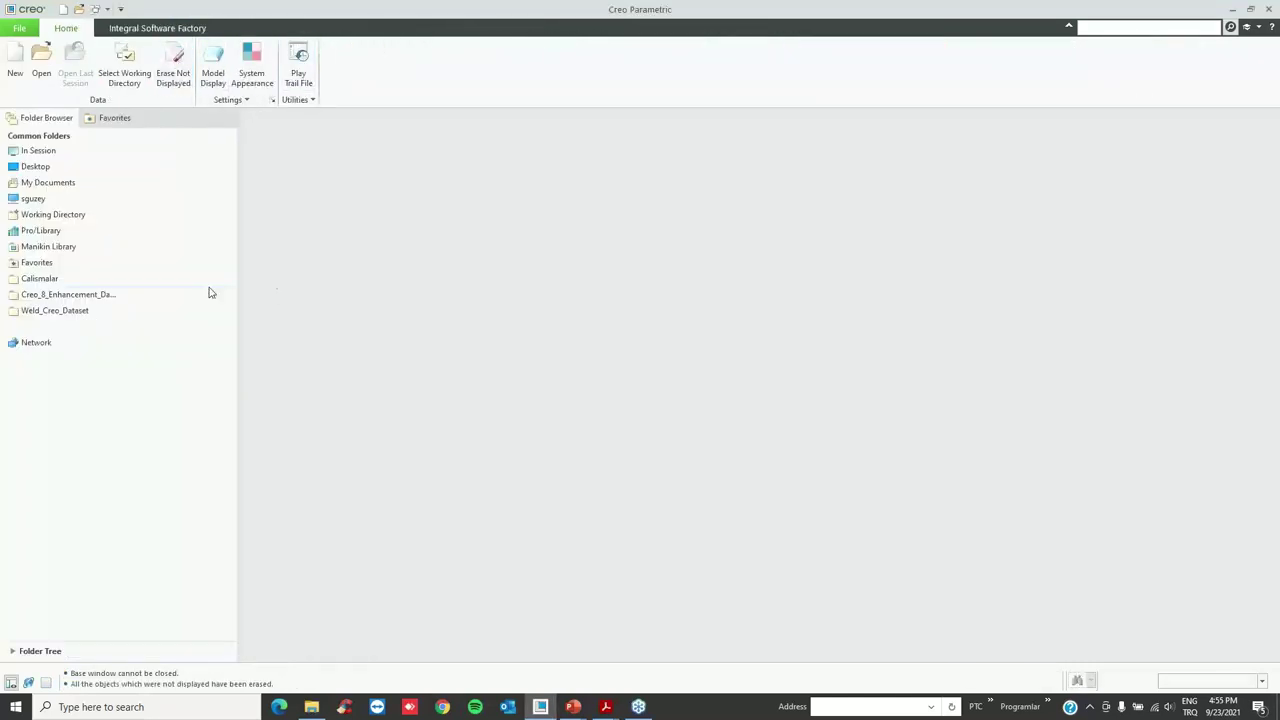
- Set the Ornek_4 folder in Weld_Creo_Dataset as the working directory and open example3.asm from it
left_click(74, 310)
left_click(272, 215)
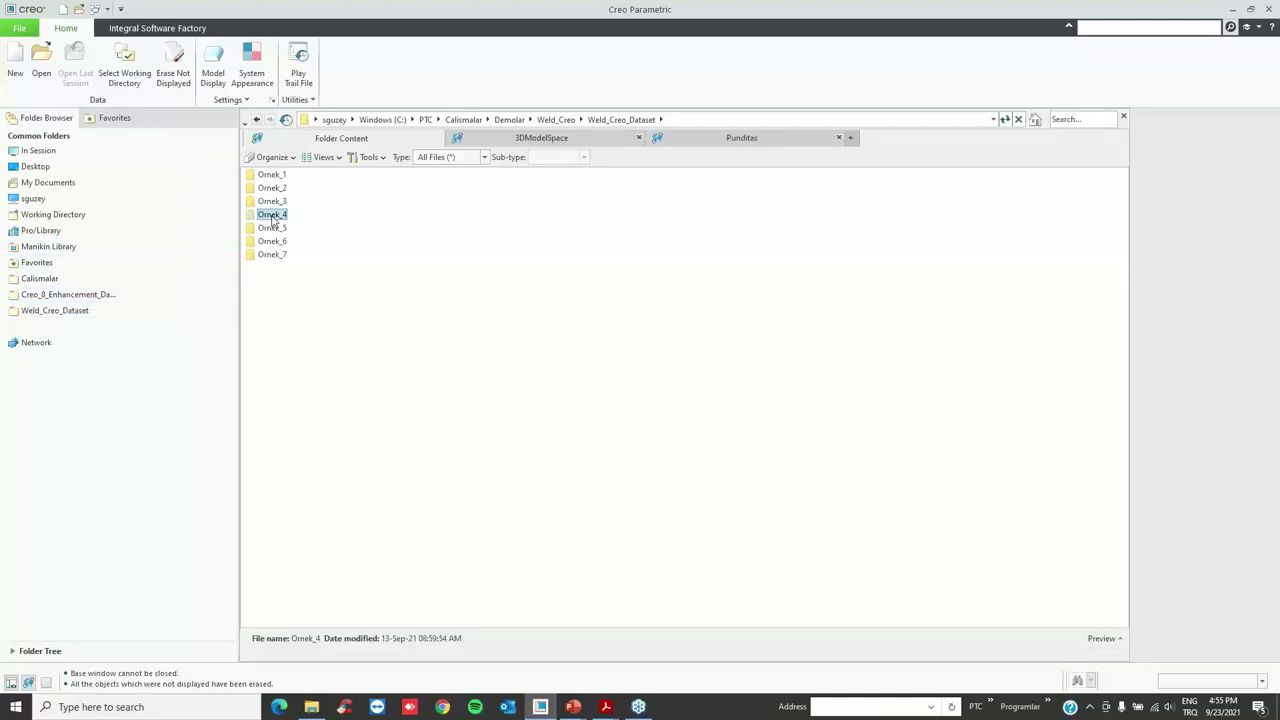
double_click(272, 216)
left_click(621, 119)
right_click(269, 214)
left_click(326, 400)
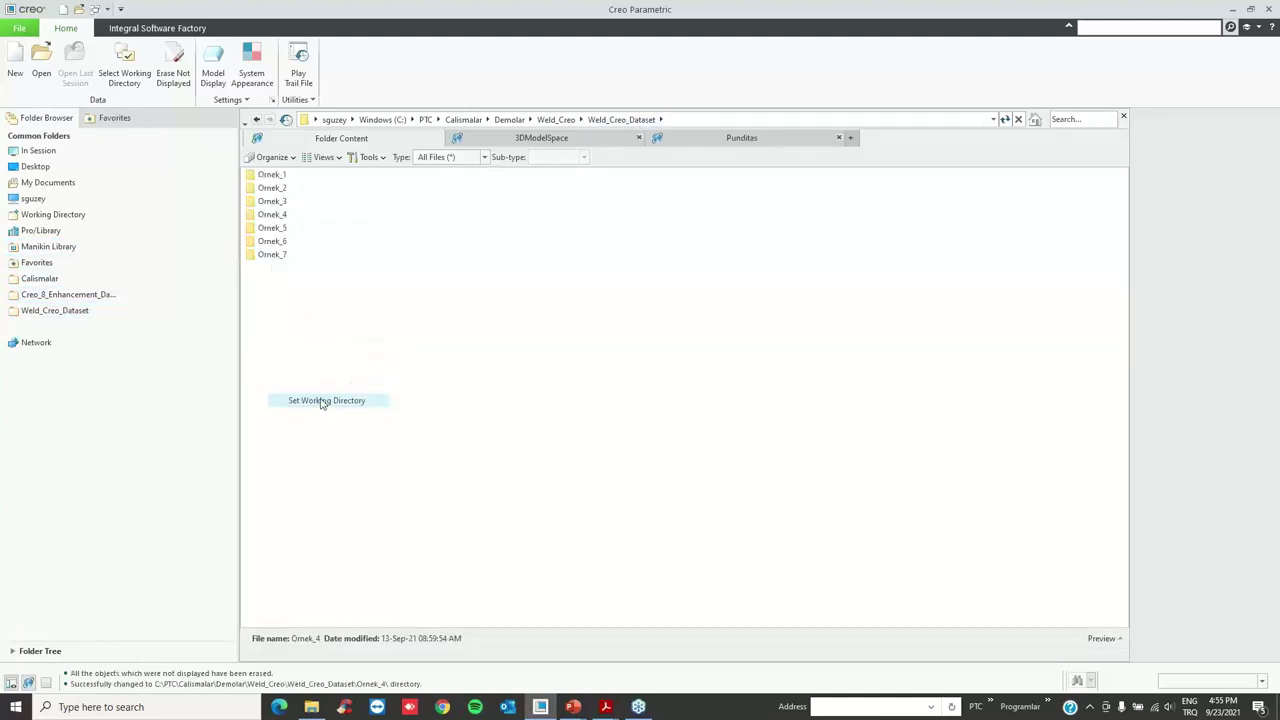
left_click(114, 214)
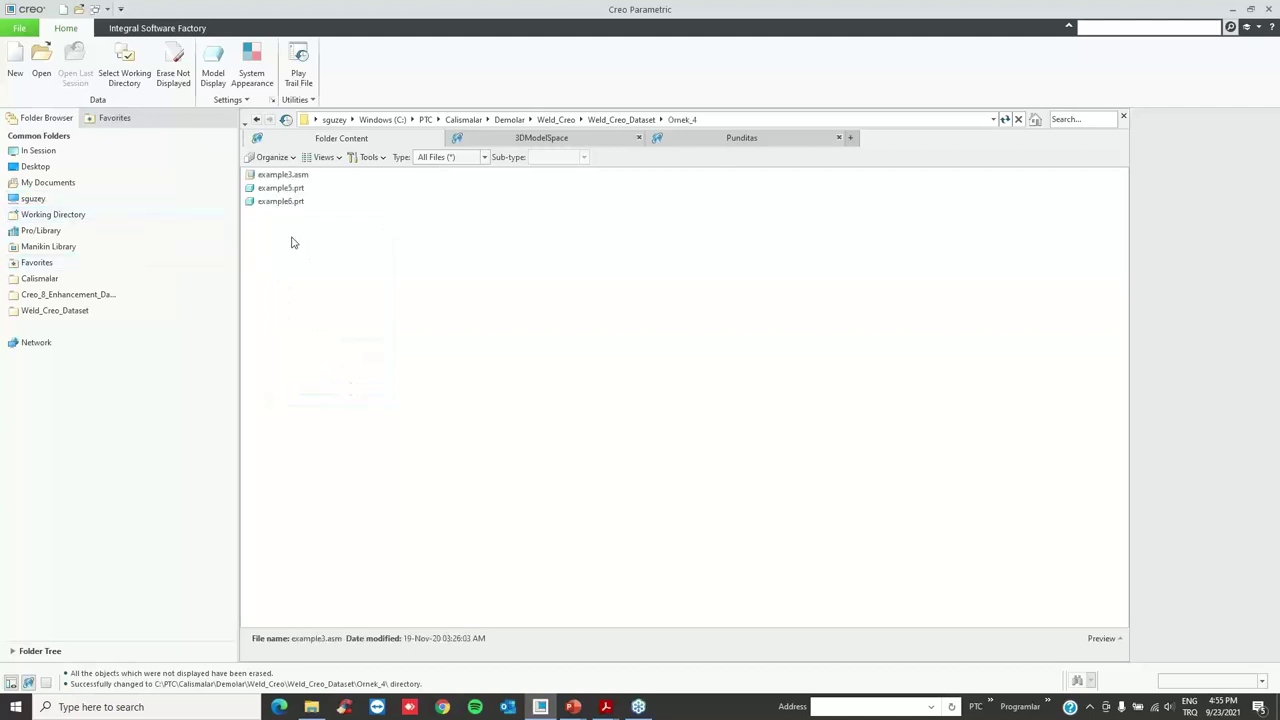
double_click(290, 176)
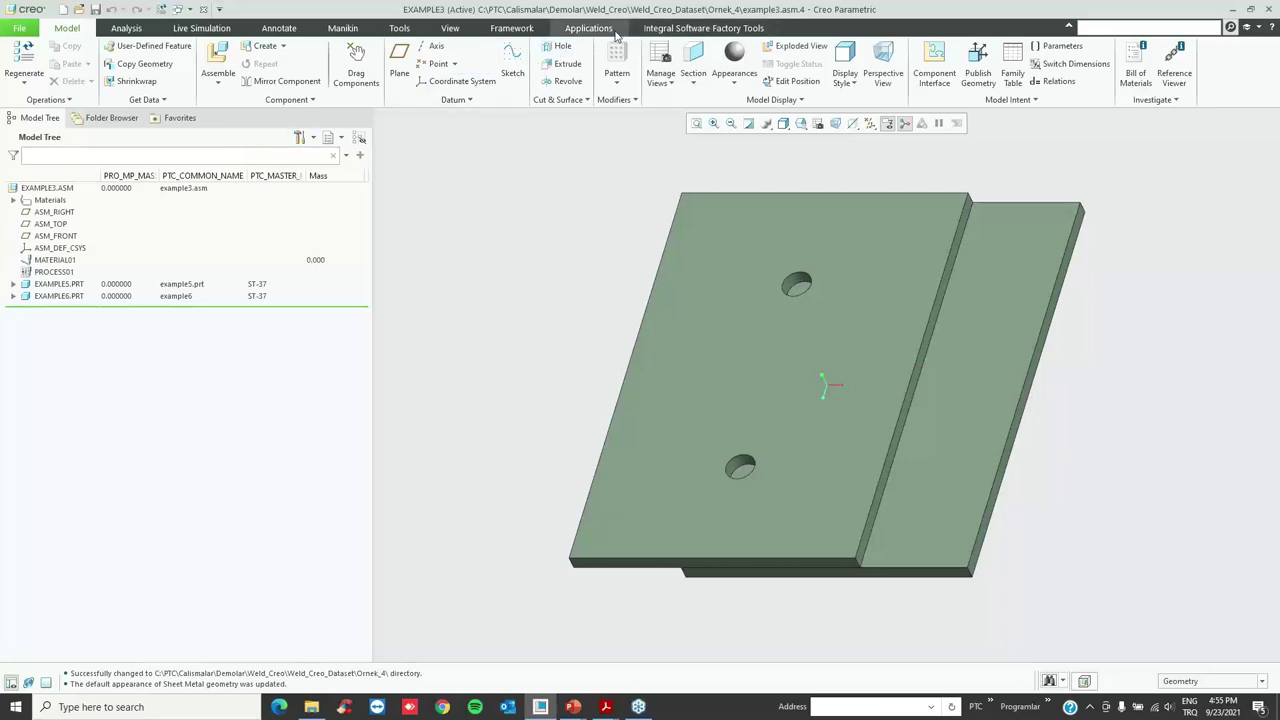
- Enter the Welding application and start a single Plug/Slot weld with the Weld Wizard
left_click(612, 30)
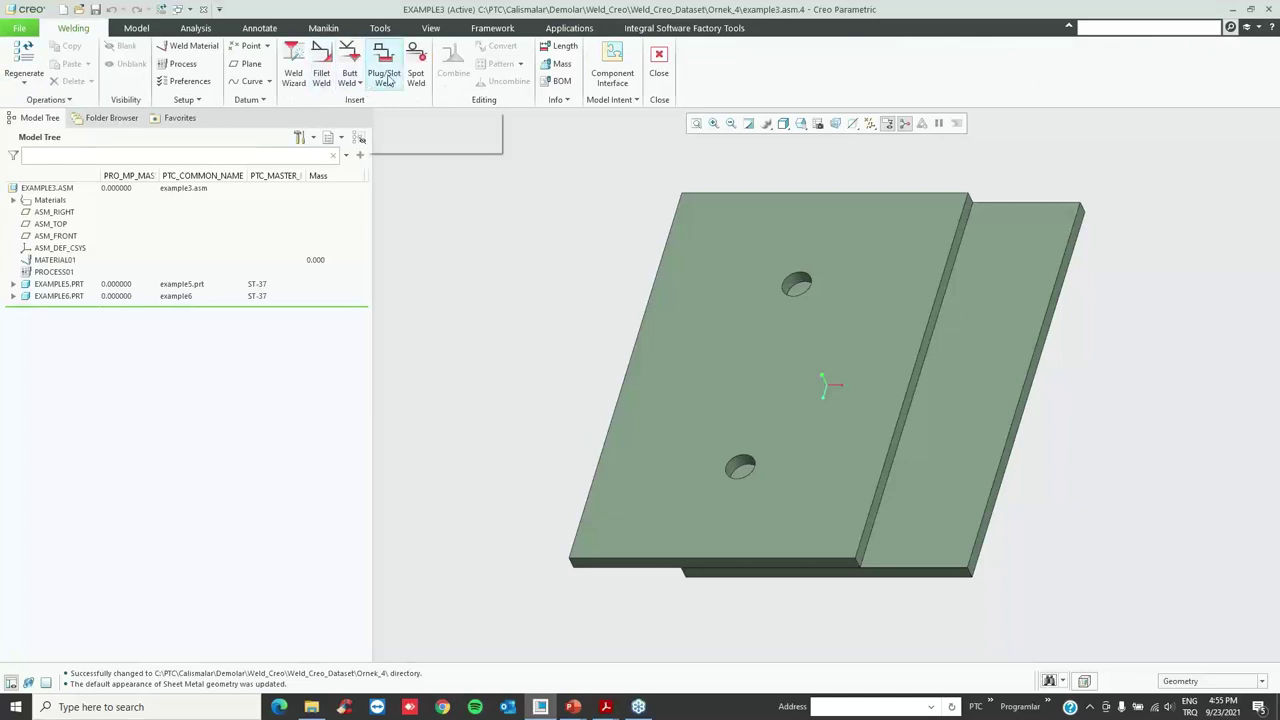
left_click(295, 80)
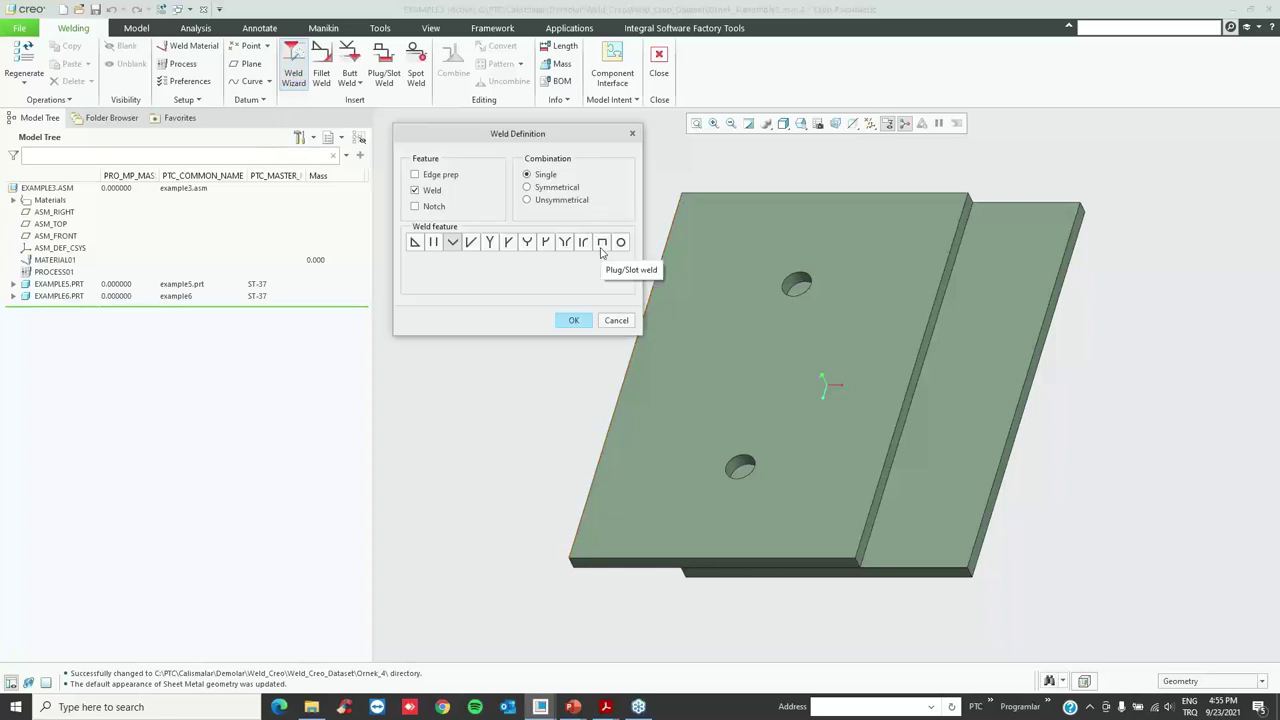
left_click(602, 243)
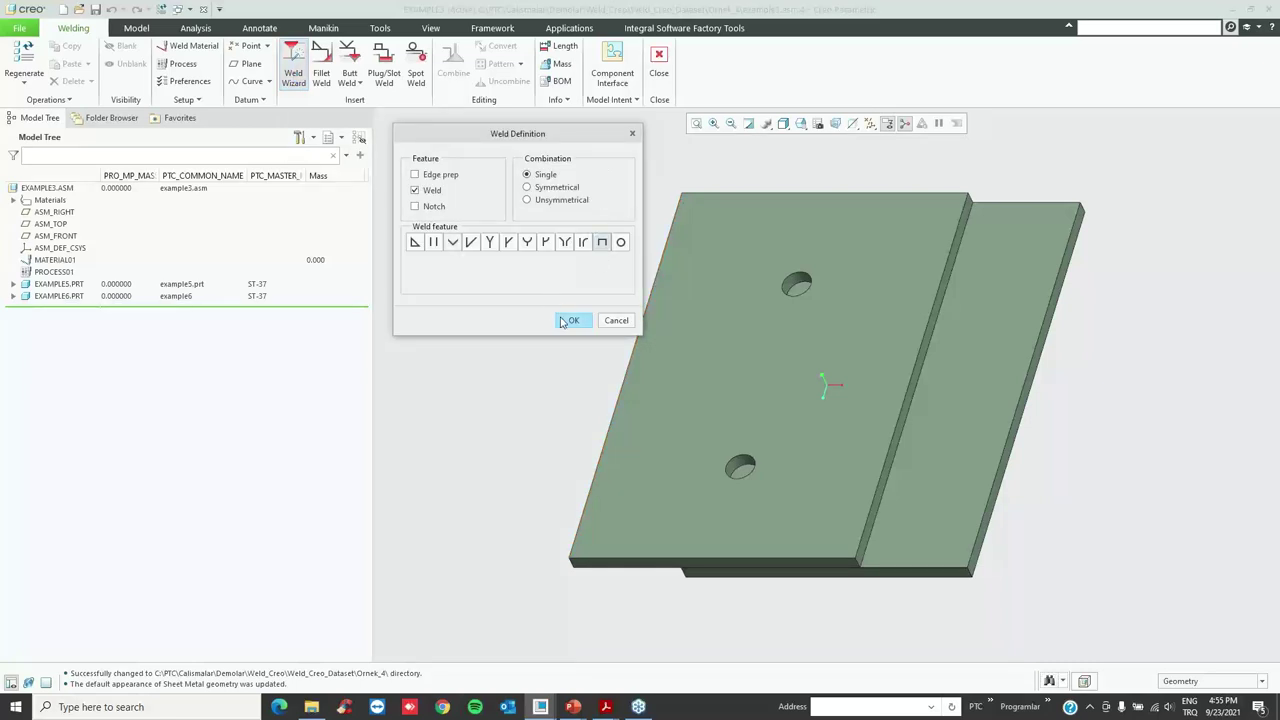
left_click(568, 320)
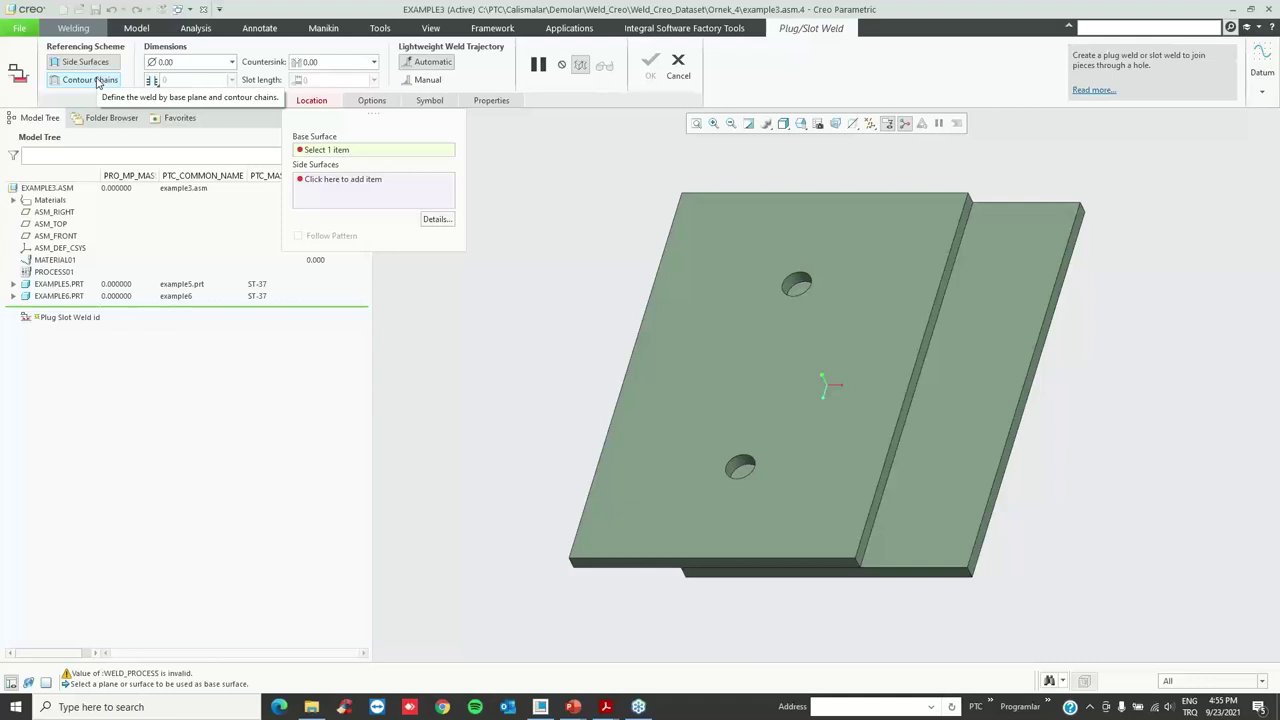
- Define the plug weld with the upper plate's large planar face as base surface and the upper hole's wall as side surface
left_click(704, 272)
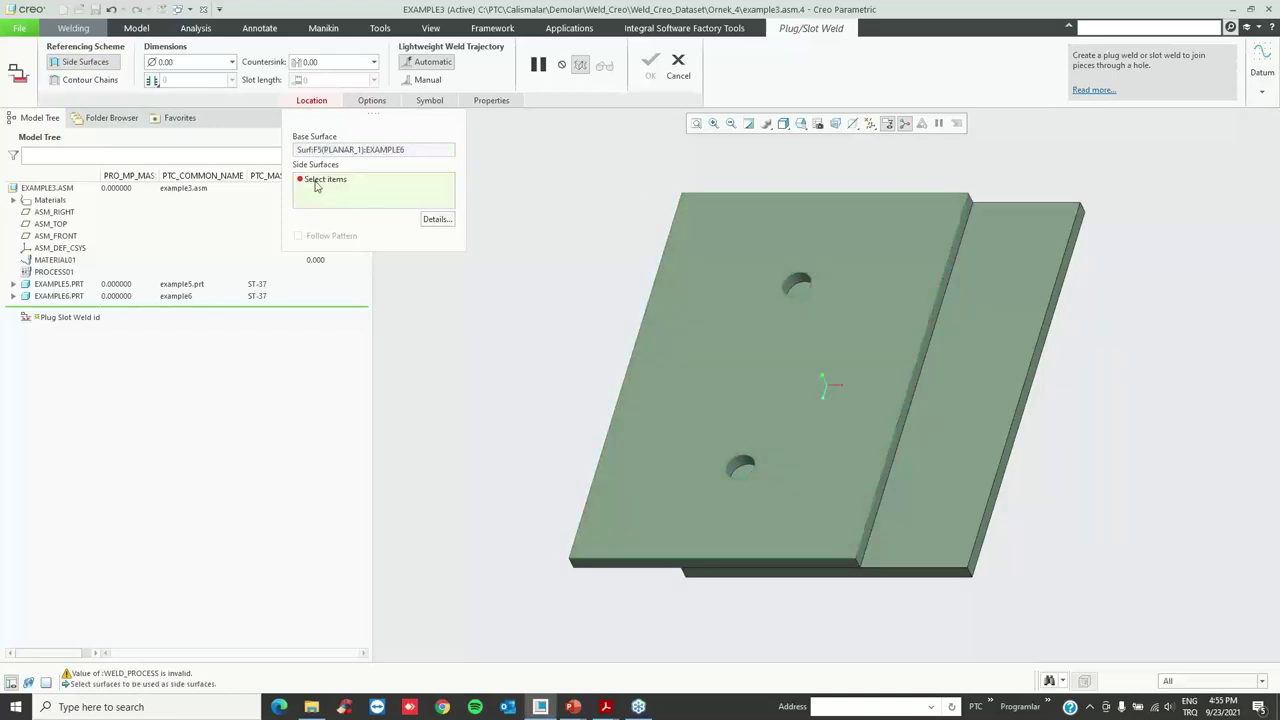
scroll(860, 290, "up", 5)
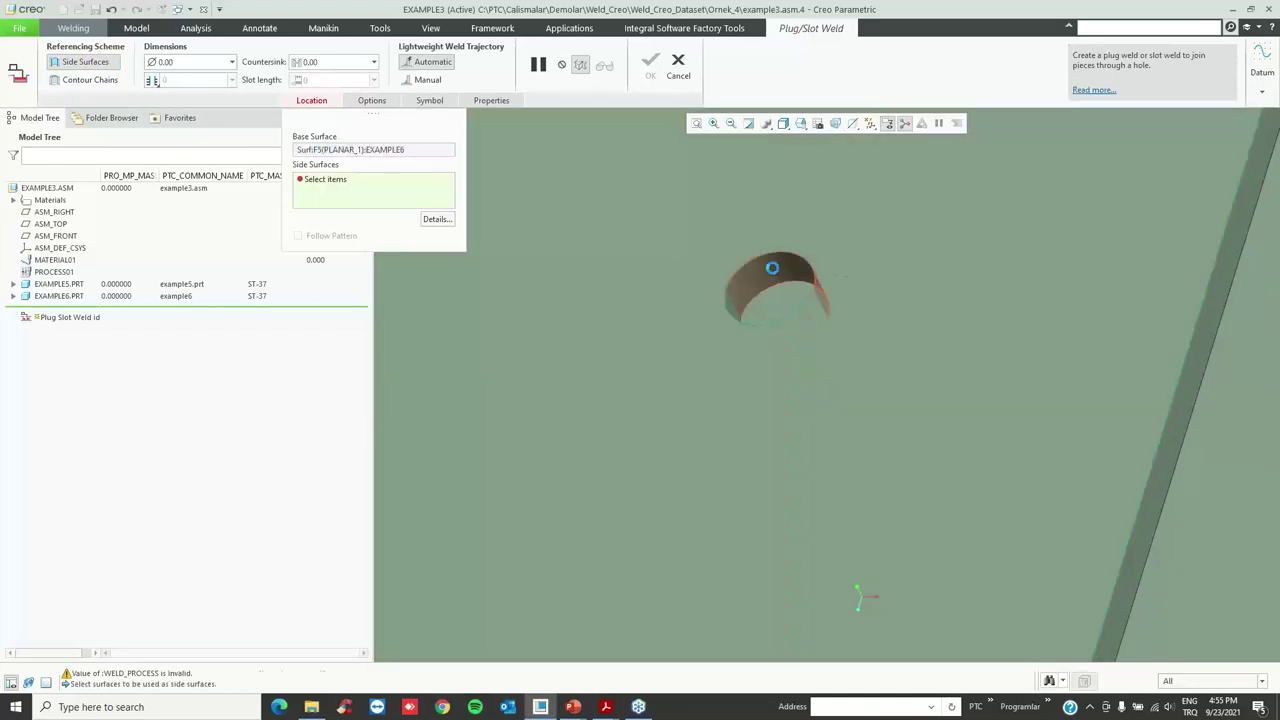
left_click(772, 272)
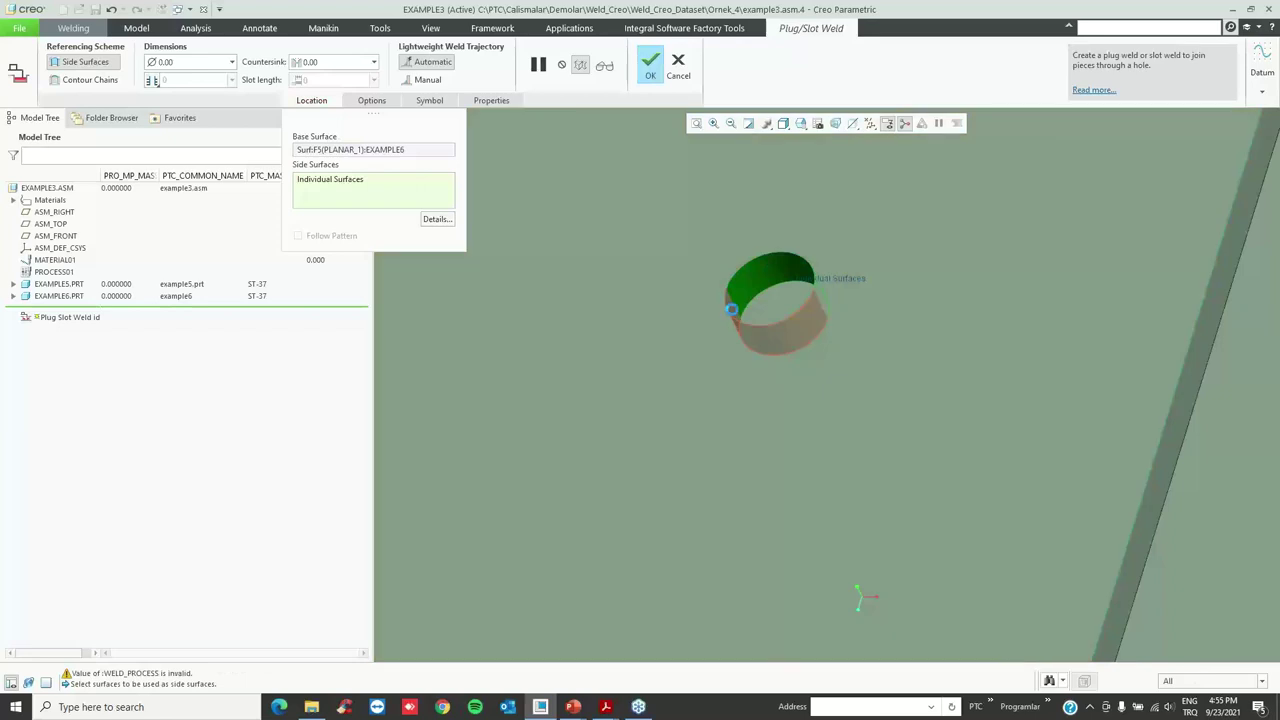
scroll(749, 300, "down", 3)
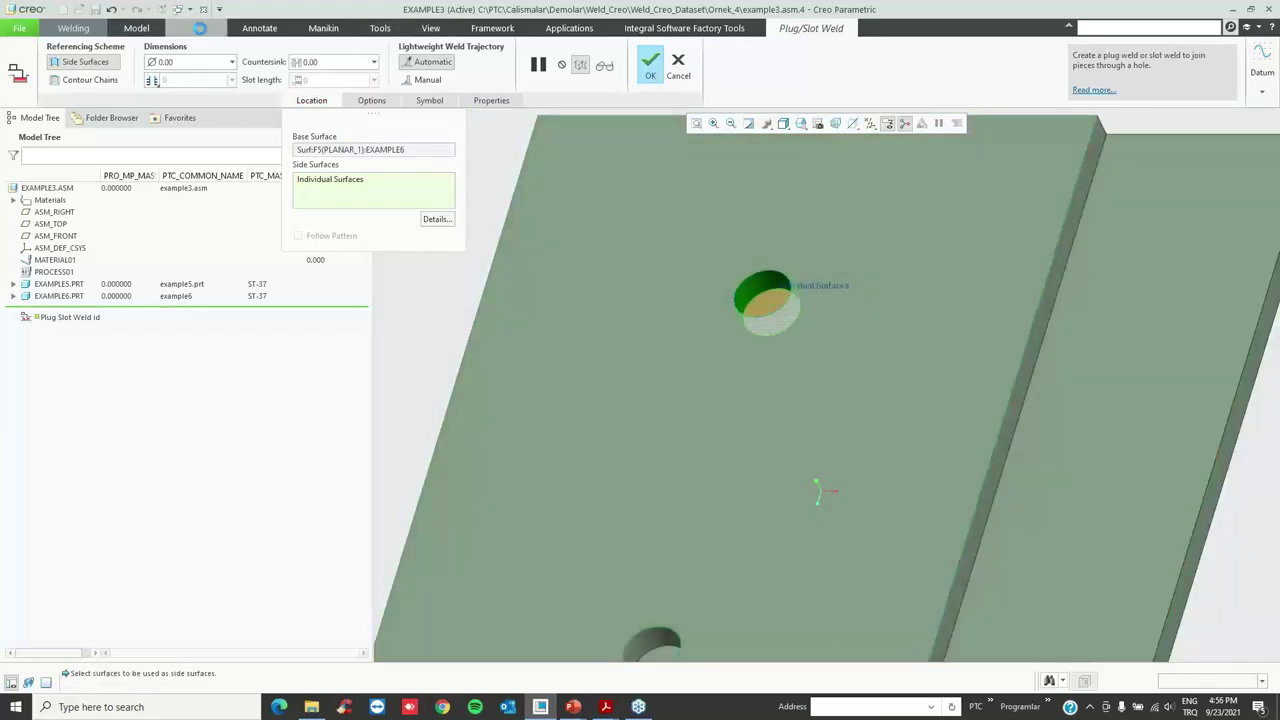
- Measure the upper hole's diameter while the weld definition is paused
left_click(200, 28)
left_click(387, 82)
left_click(410, 157)
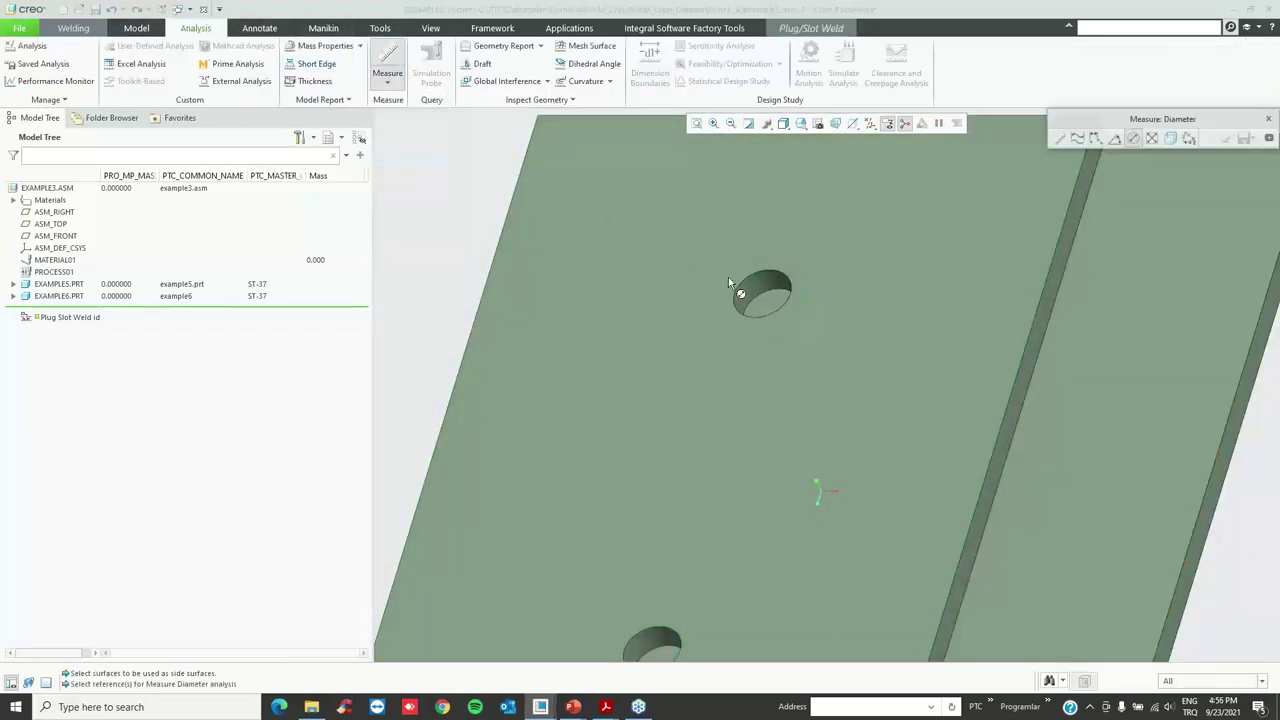
left_click(760, 282)
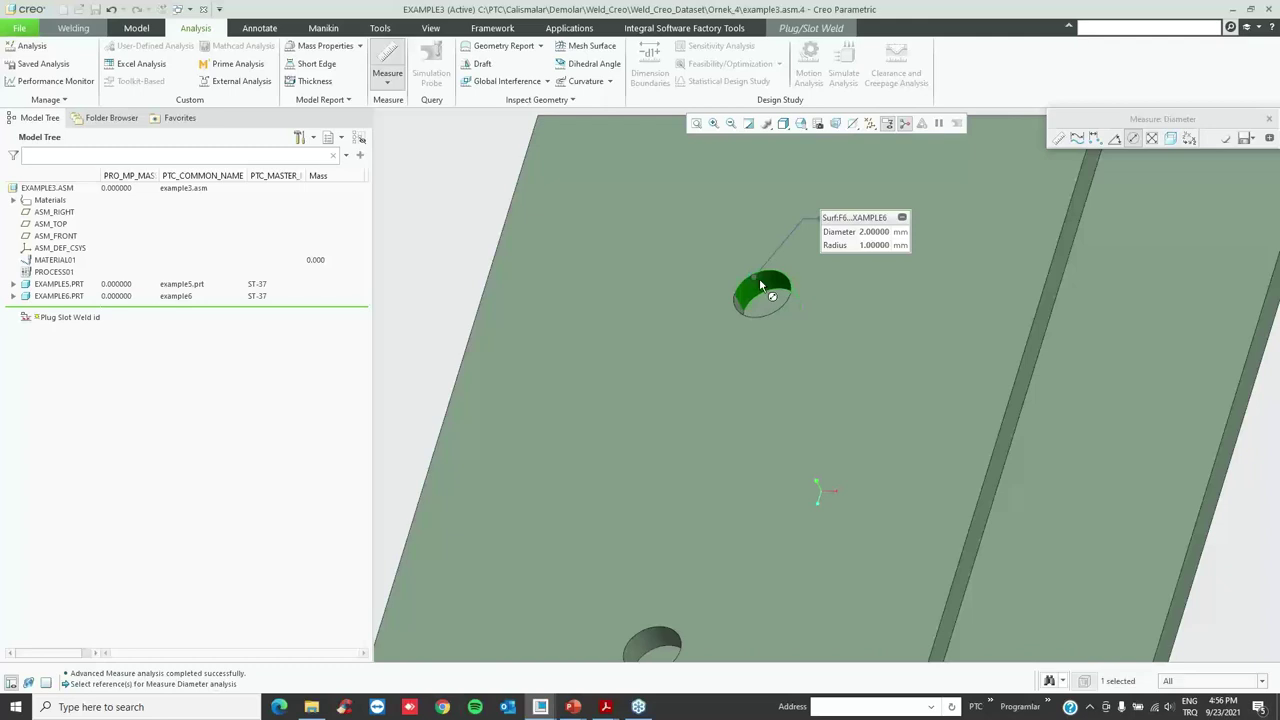
left_click(904, 217)
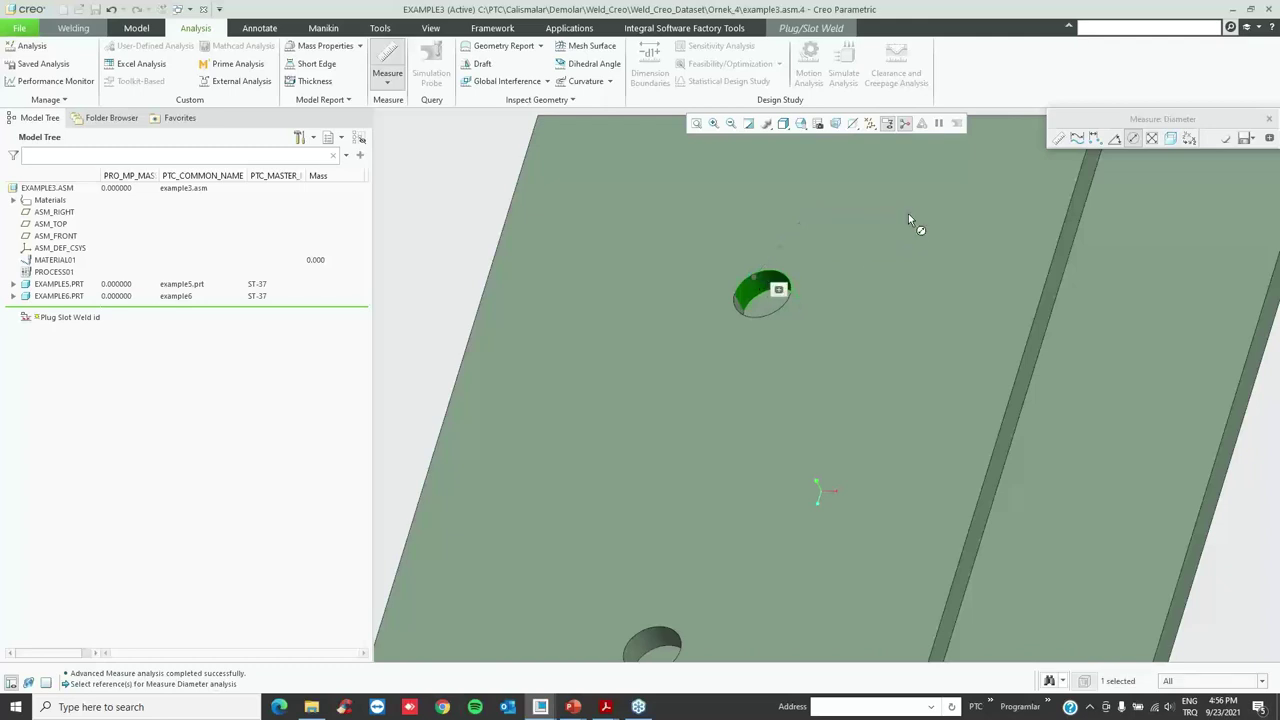
left_click(838, 30)
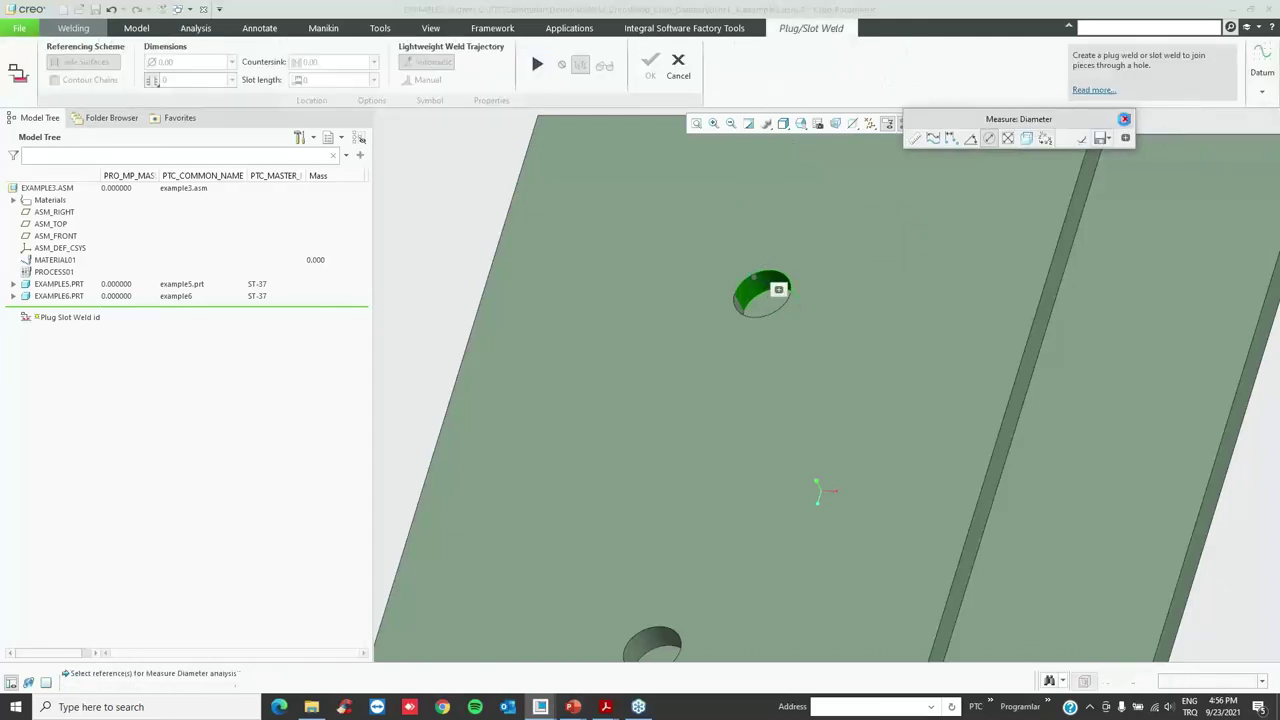
left_click(1125, 120)
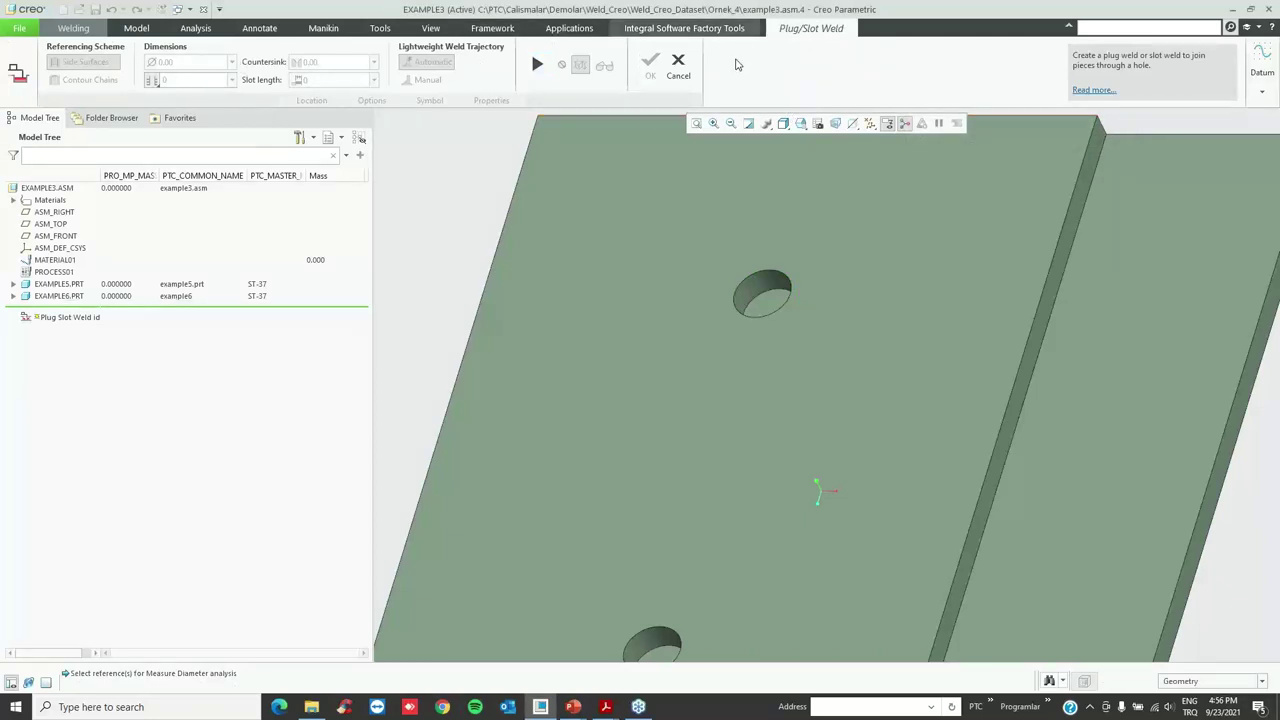
- Resume the weld definition, set the plug weld's diameter to 2.00 and its geometry type to Solid, and create the weld
left_click(545, 65)
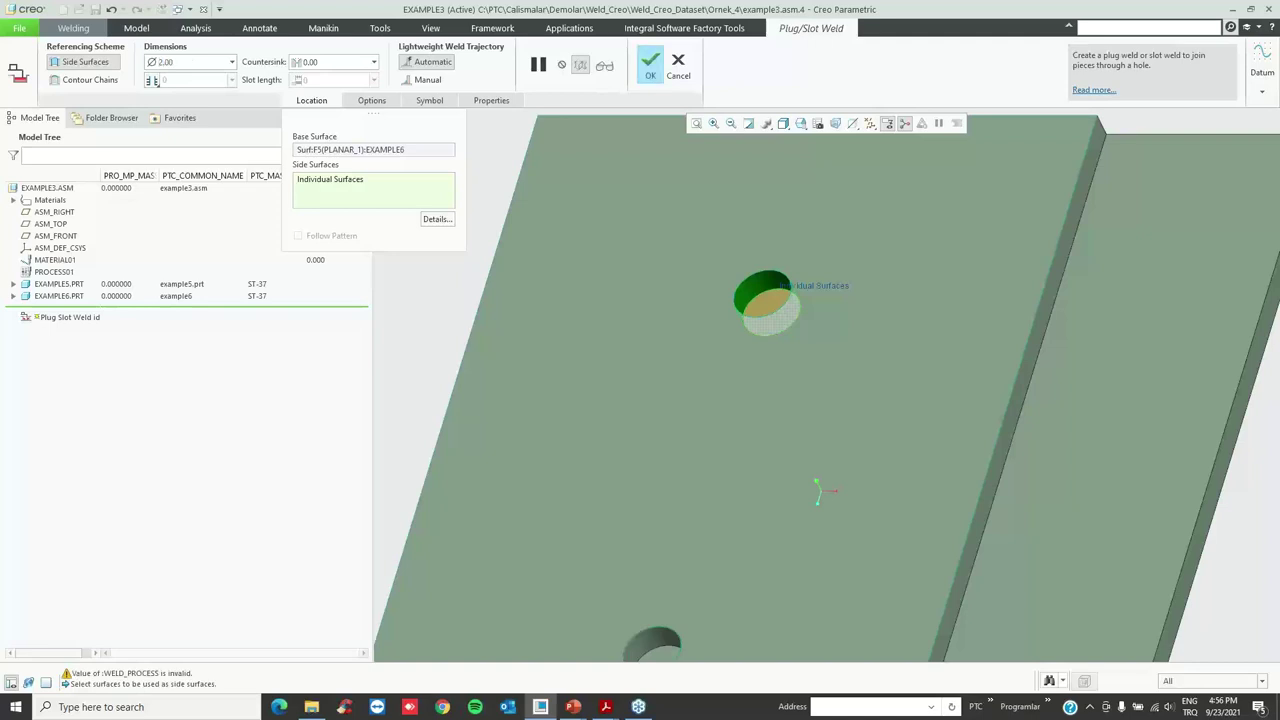
scroll(738, 290, "up", 2)
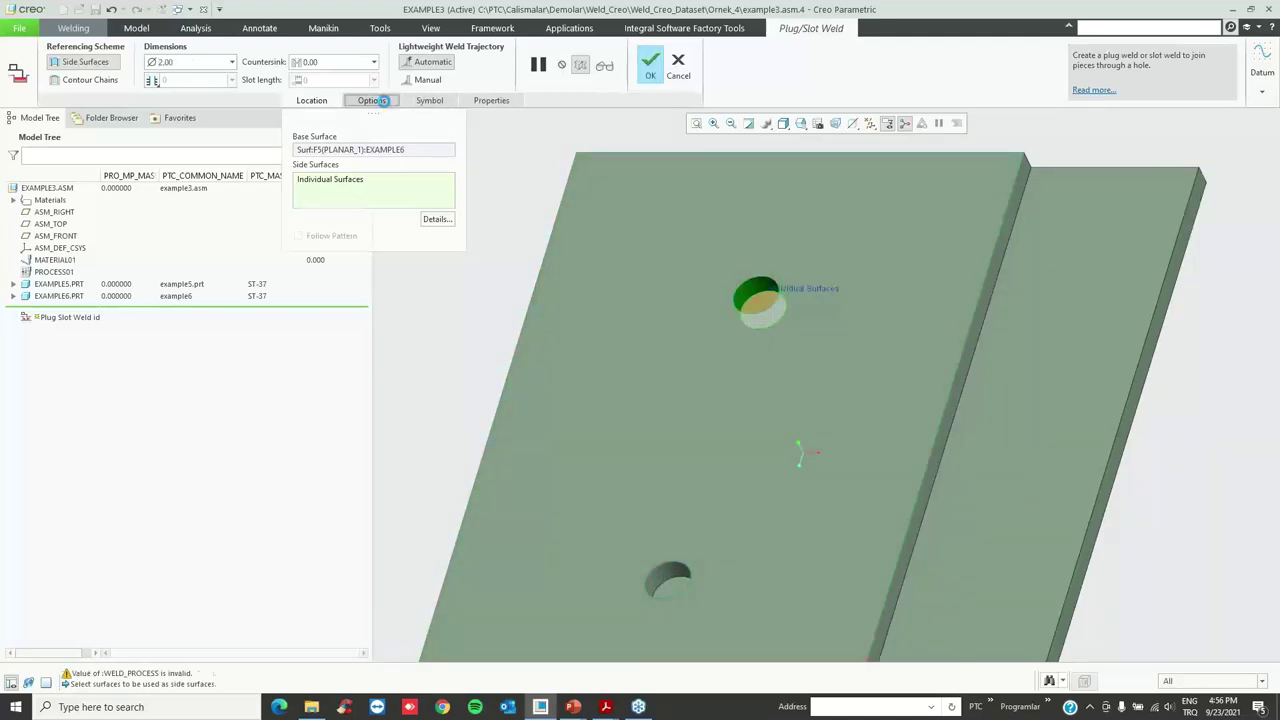
left_click(381, 100)
left_click(436, 163)
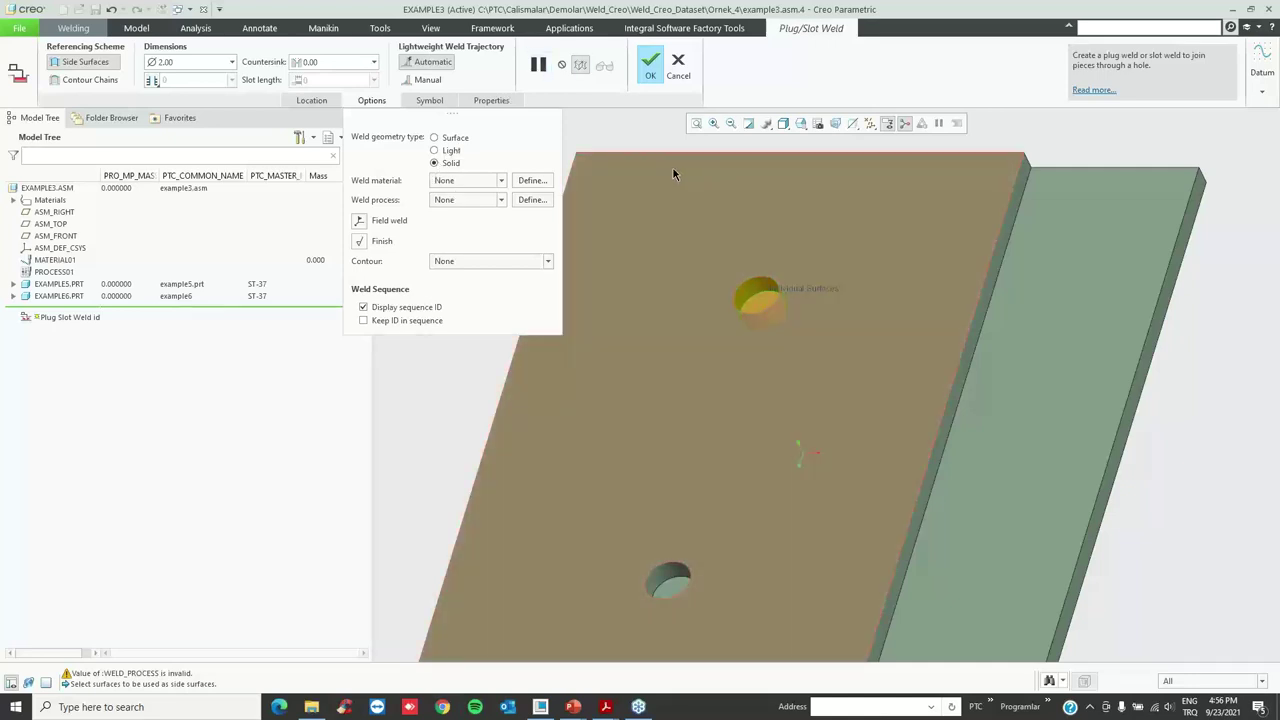
left_click(649, 68)
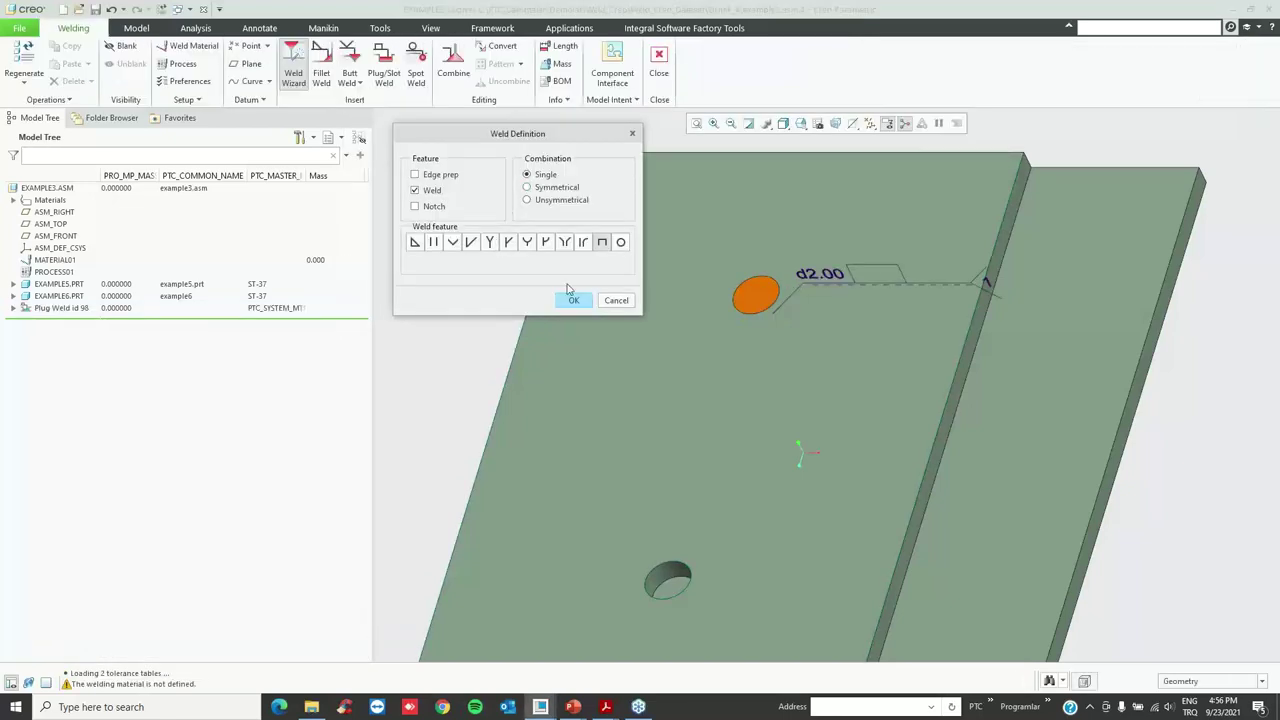
- Start a second plug weld using Contour Chains, with the upper plate's large face as base surface and the lower hole's edge chain as contour
left_click(573, 300)
scroll(590, 215, "down", 3)
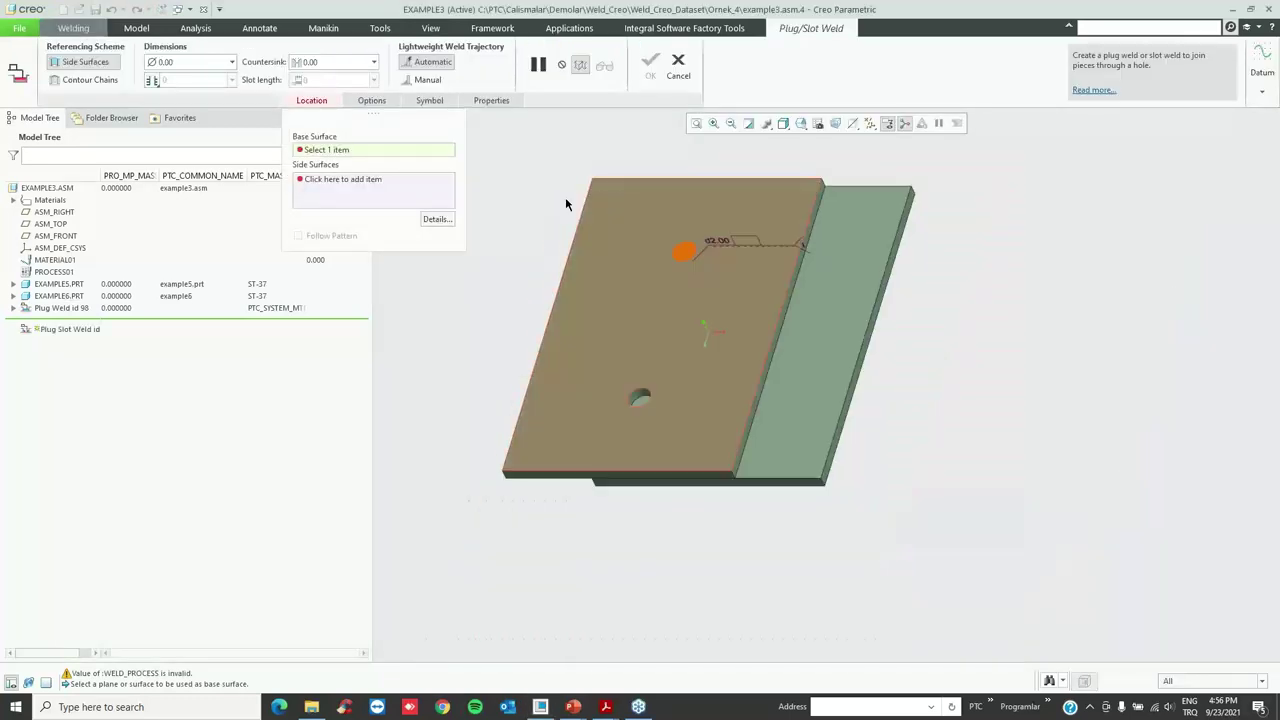
left_click(110, 80)
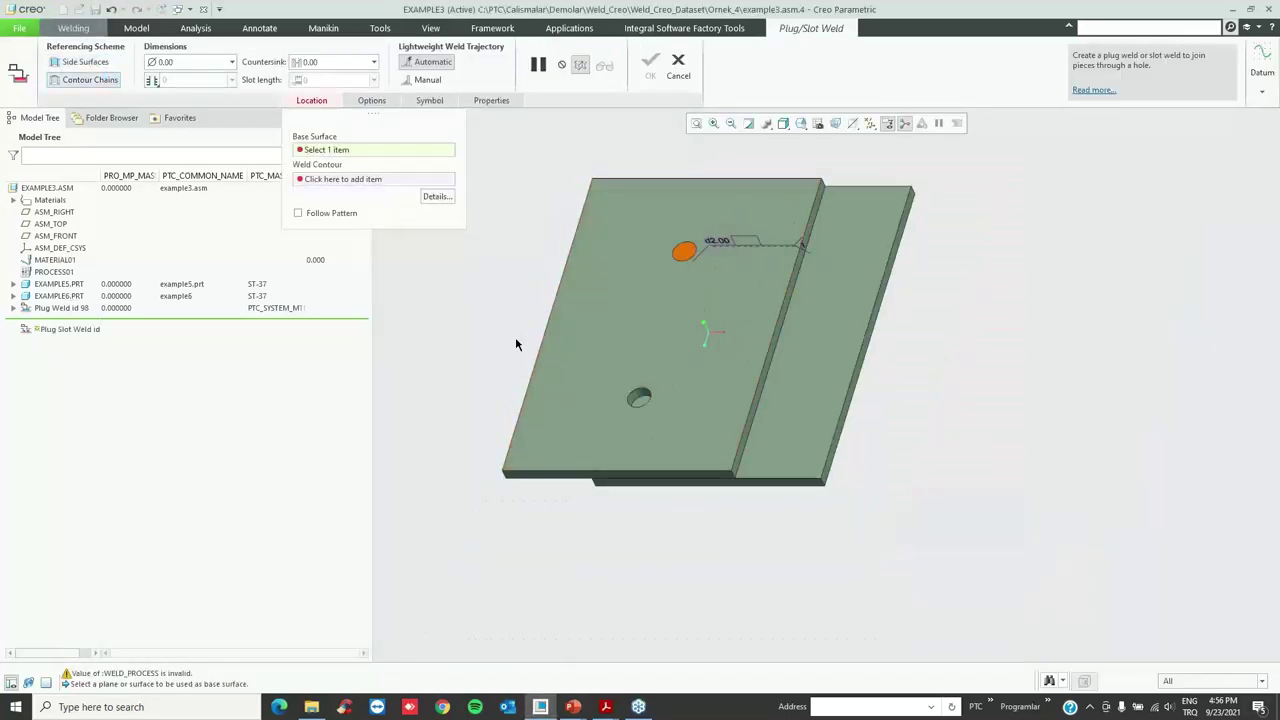
scroll(669, 400, "up", 3)
left_click(611, 368)
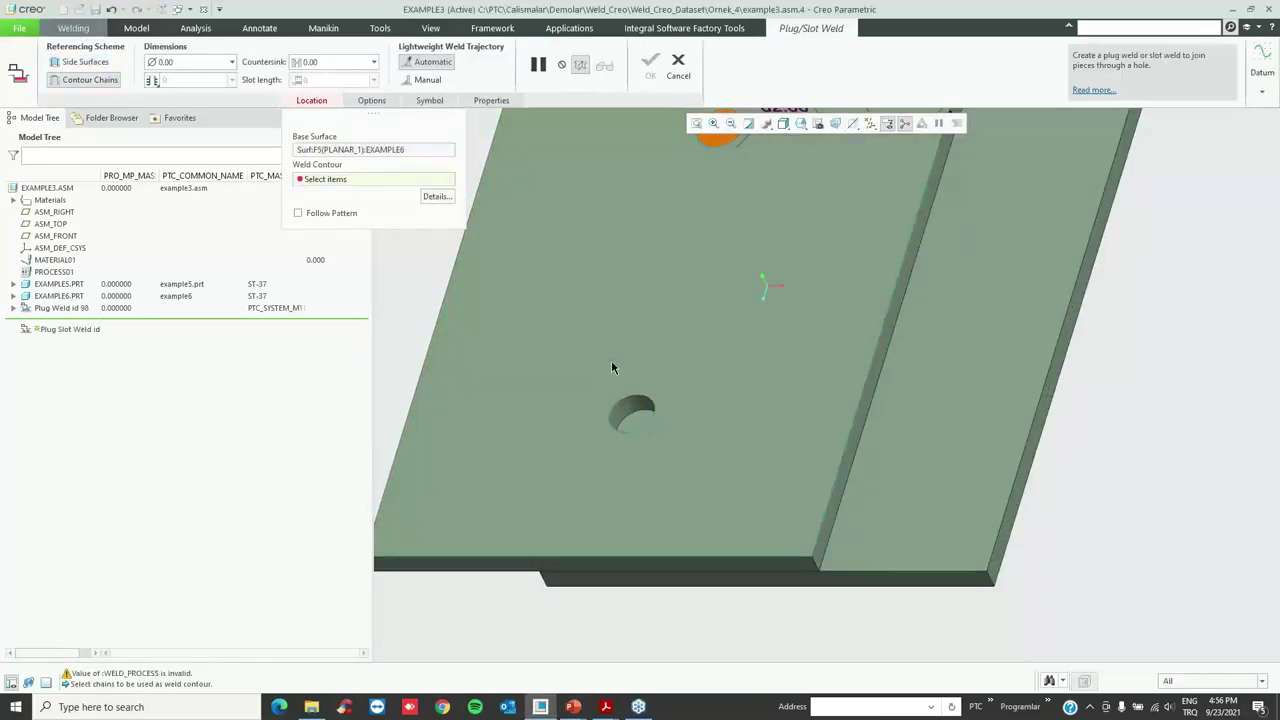
left_click(632, 406)
middle_click_drag(632, 420, 618, 458)
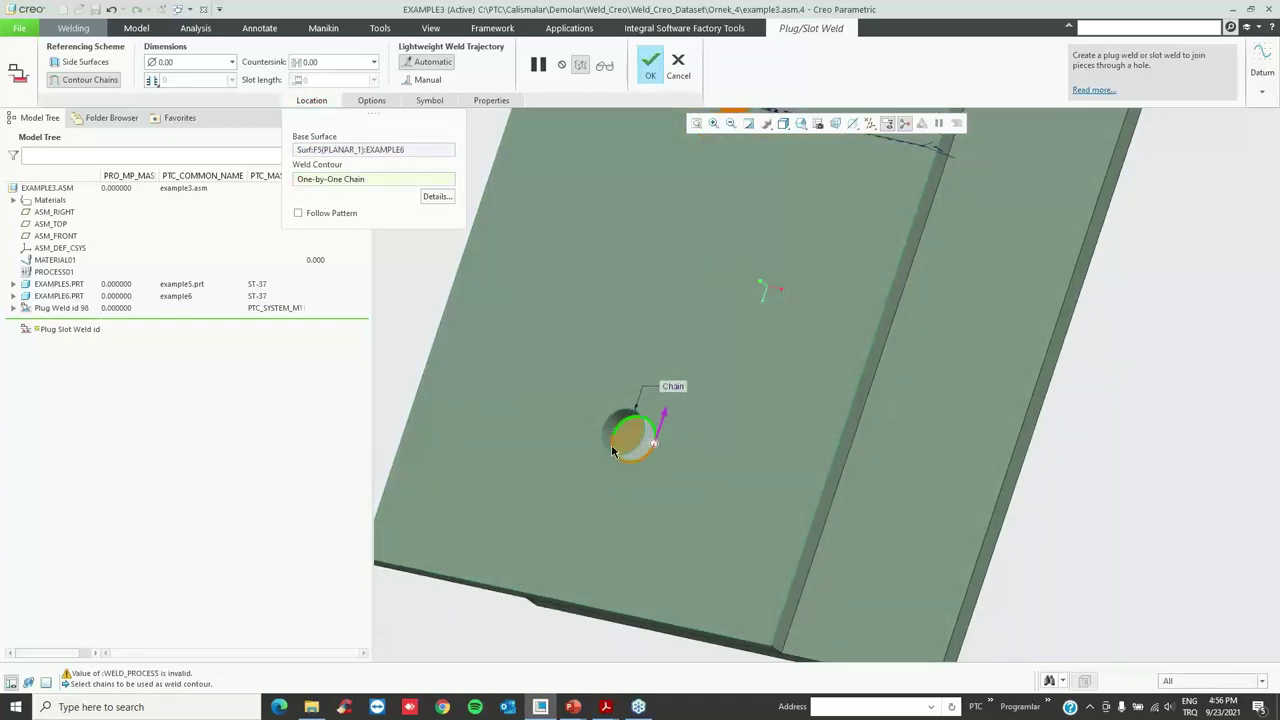
- Set the lower hole's plug weld to diameter 2 and Solid geometry, and create the weld
double_click(206, 62)
type("2")
key("Return")
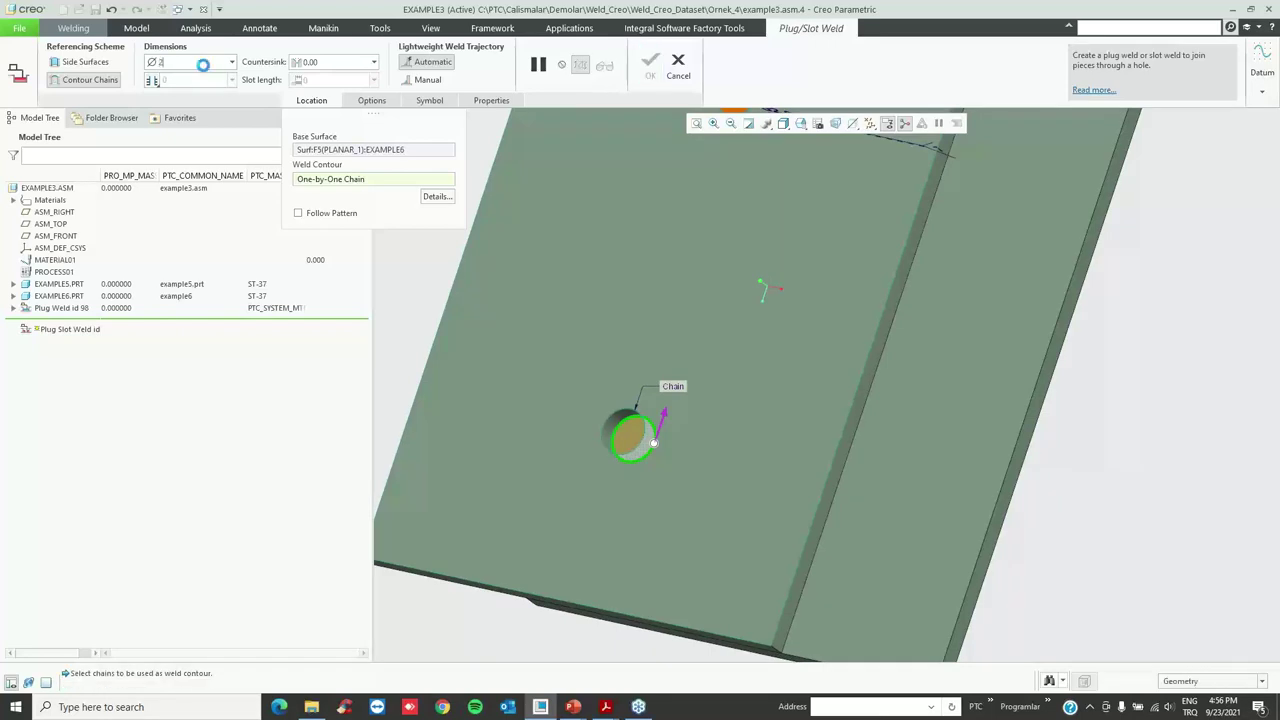
left_click(430, 100)
left_click(372, 100)
left_click(434, 163)
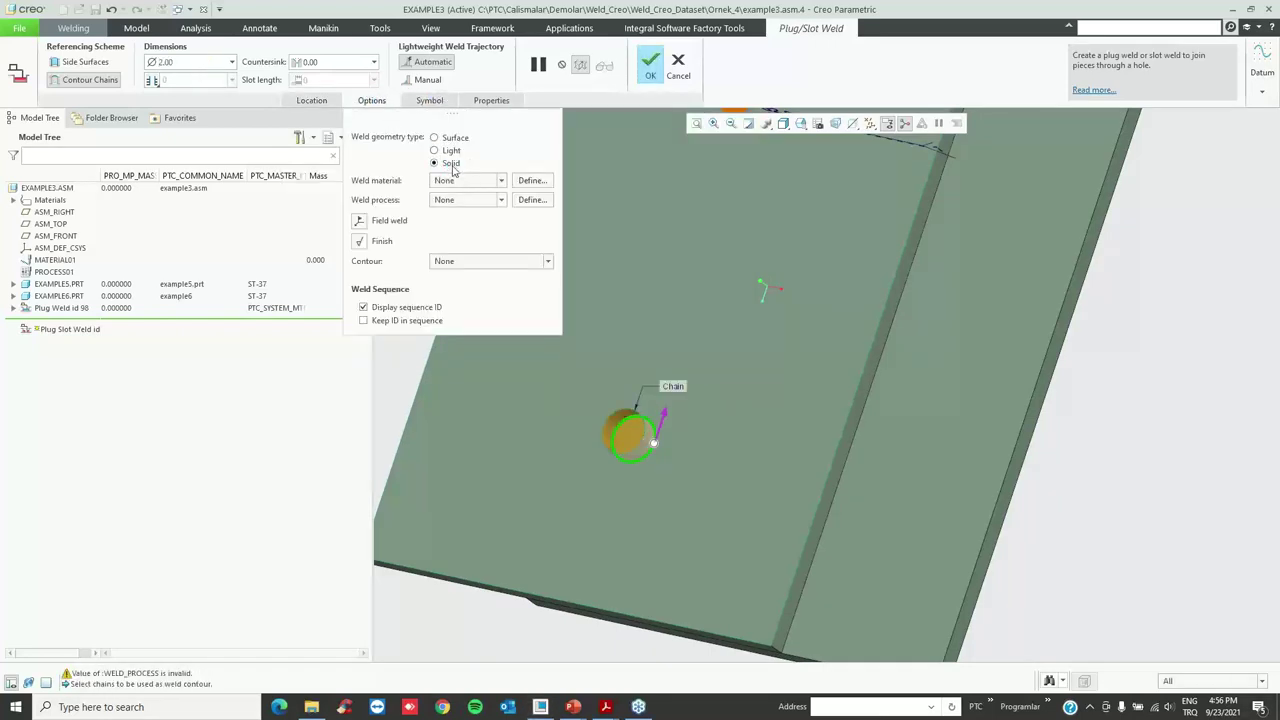
scroll(700, 450, "up", 3)
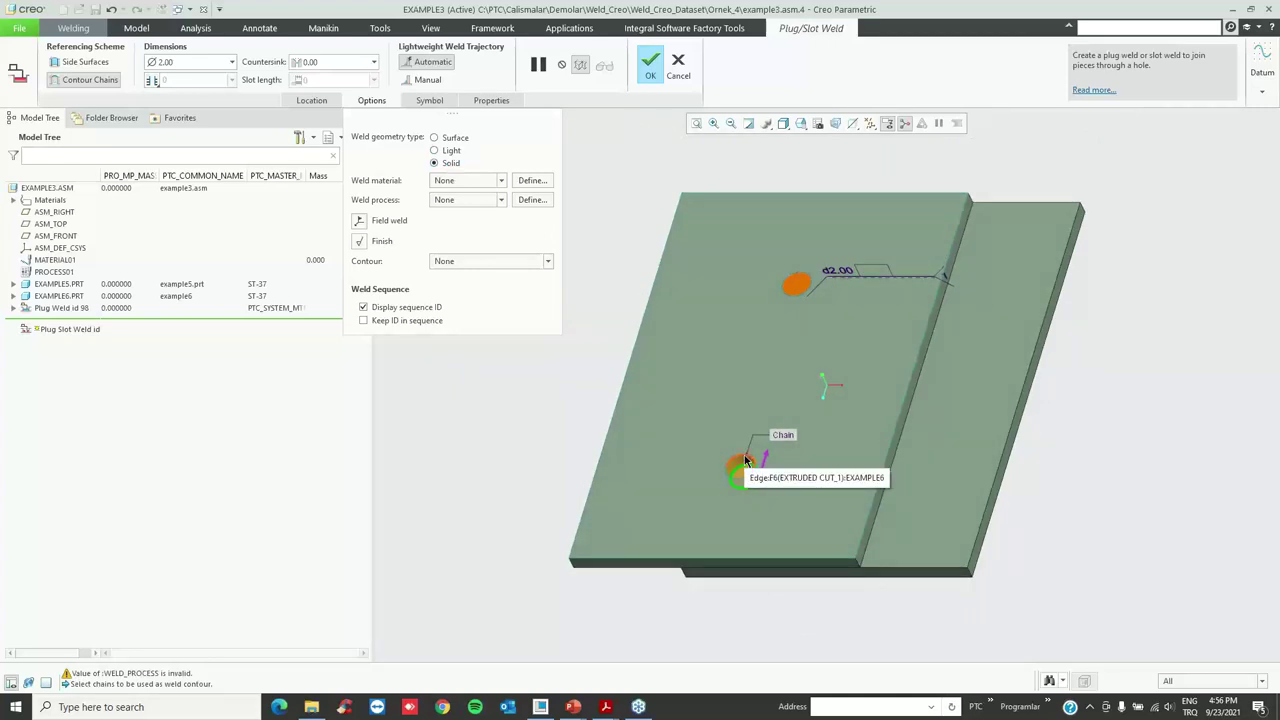
middle_click(719, 400)
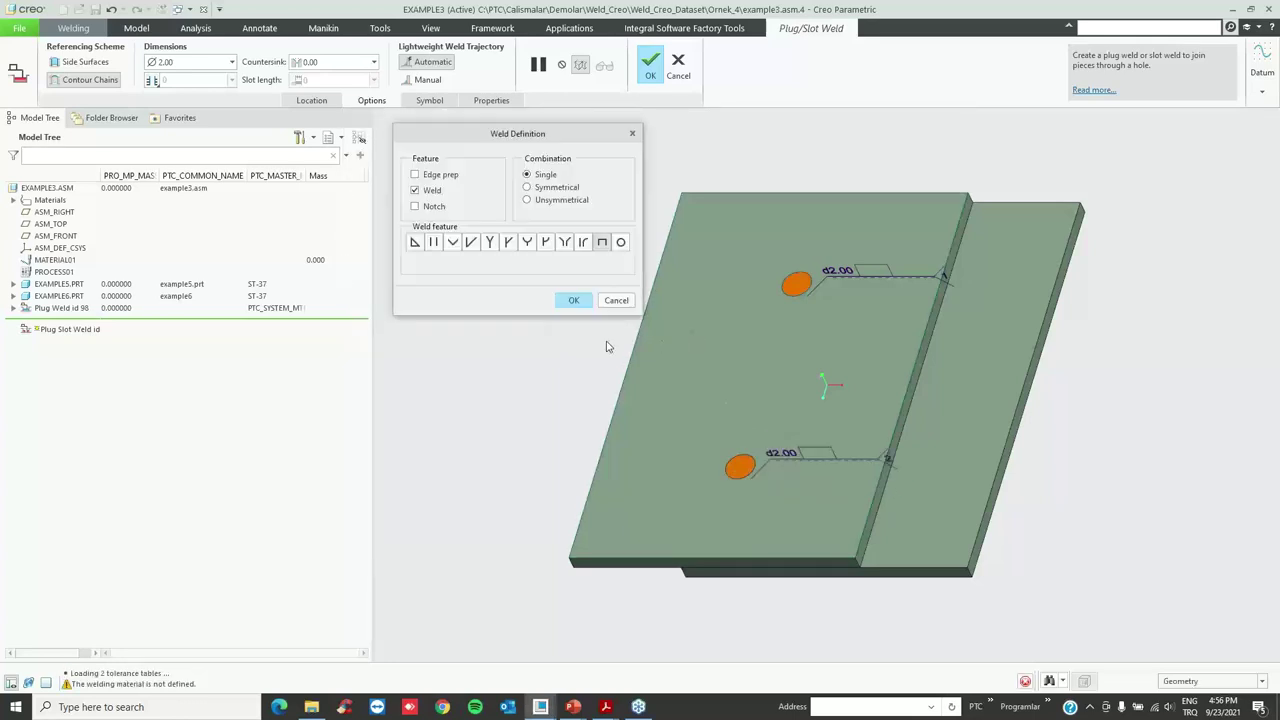
- Exit the welding environment, close the example3 assembly, and erase all not-displayed models from the session
left_click(627, 305)
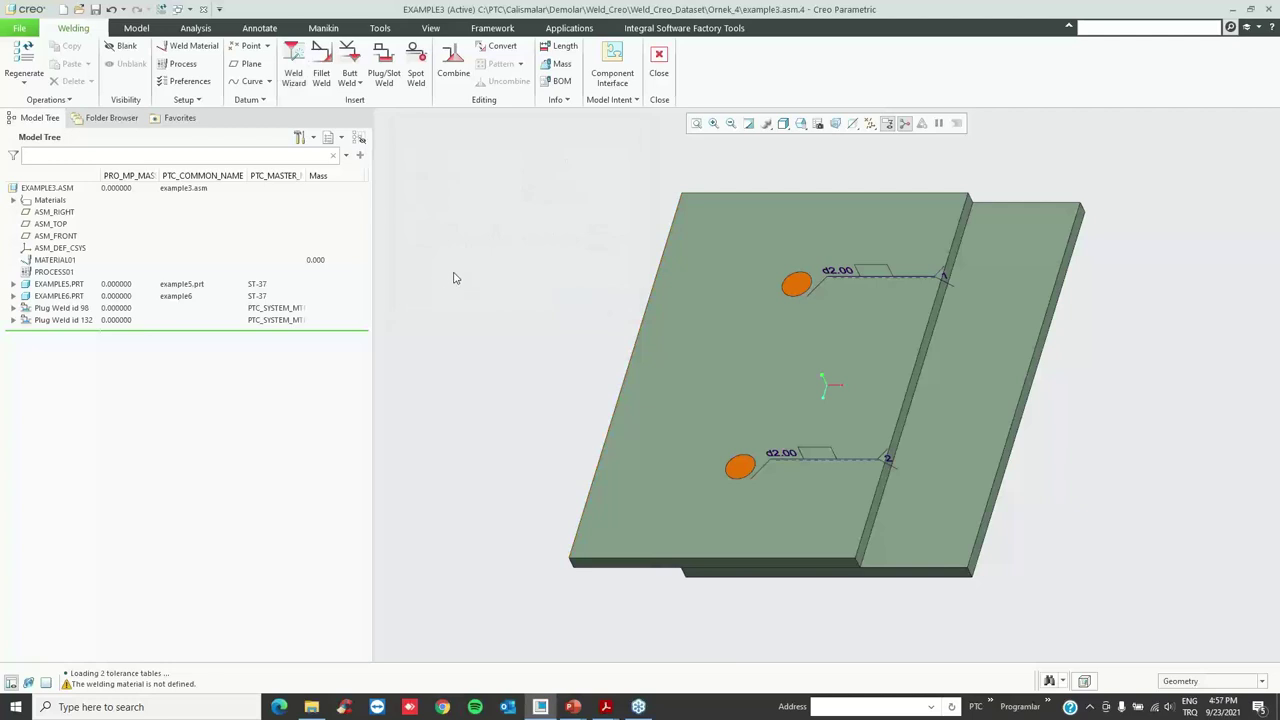
left_click(658, 66)
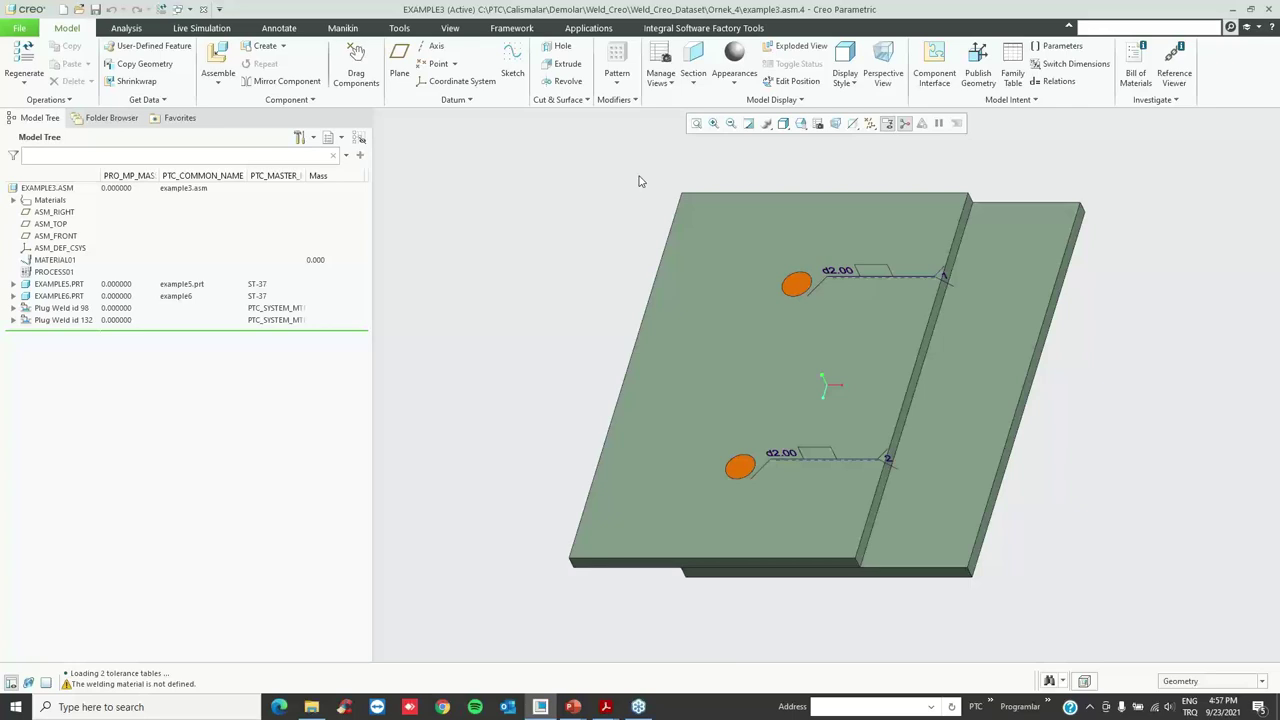
left_click(203, 9)
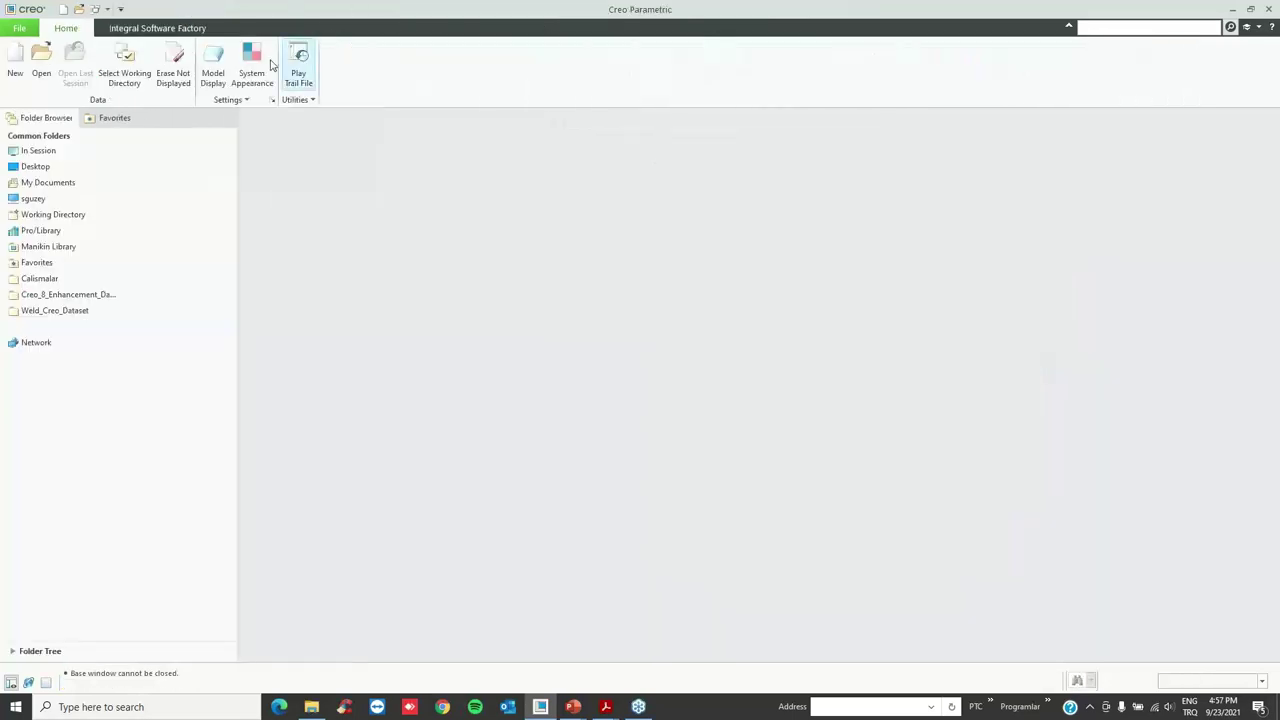
left_click(173, 65)
key("Return")
- Set the Ornek_5 folder in Weld_Creo_Dataset as the working directory and open the example4 assembly
left_click(80, 310)
left_click(271, 229)
right_click(271, 230)
left_click(332, 418)
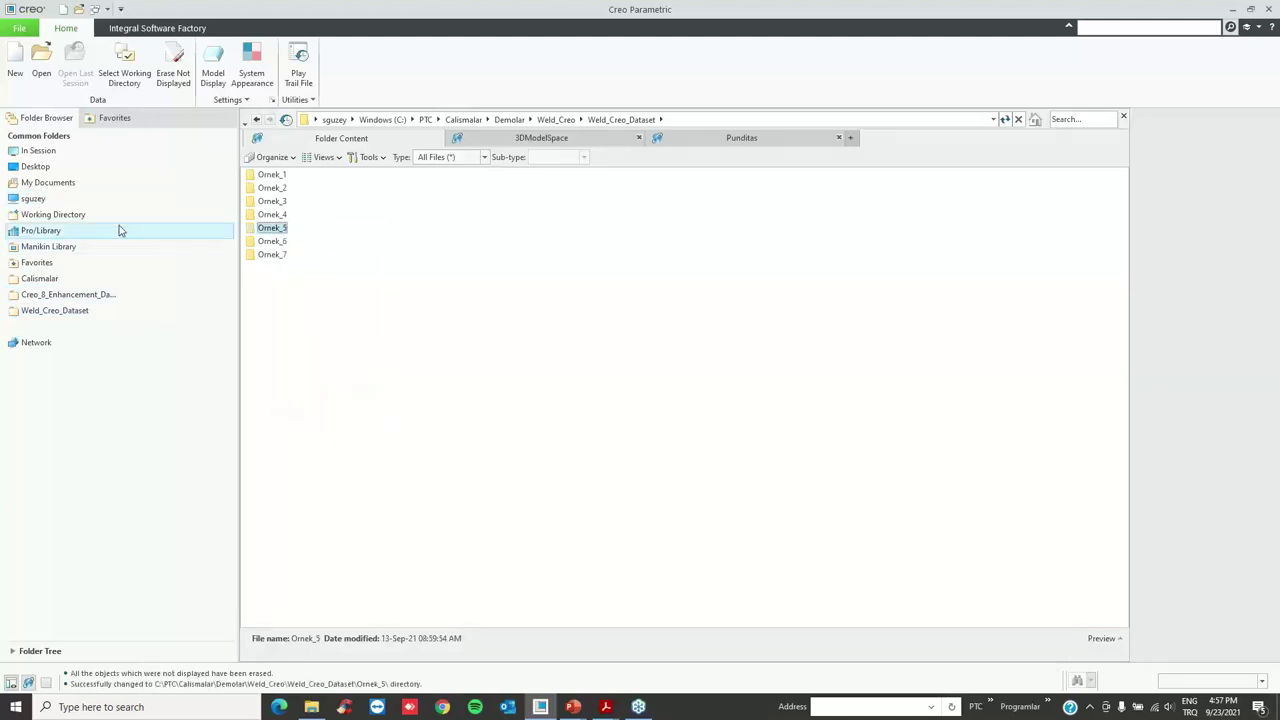
left_click(178, 213)
double_click(296, 176)
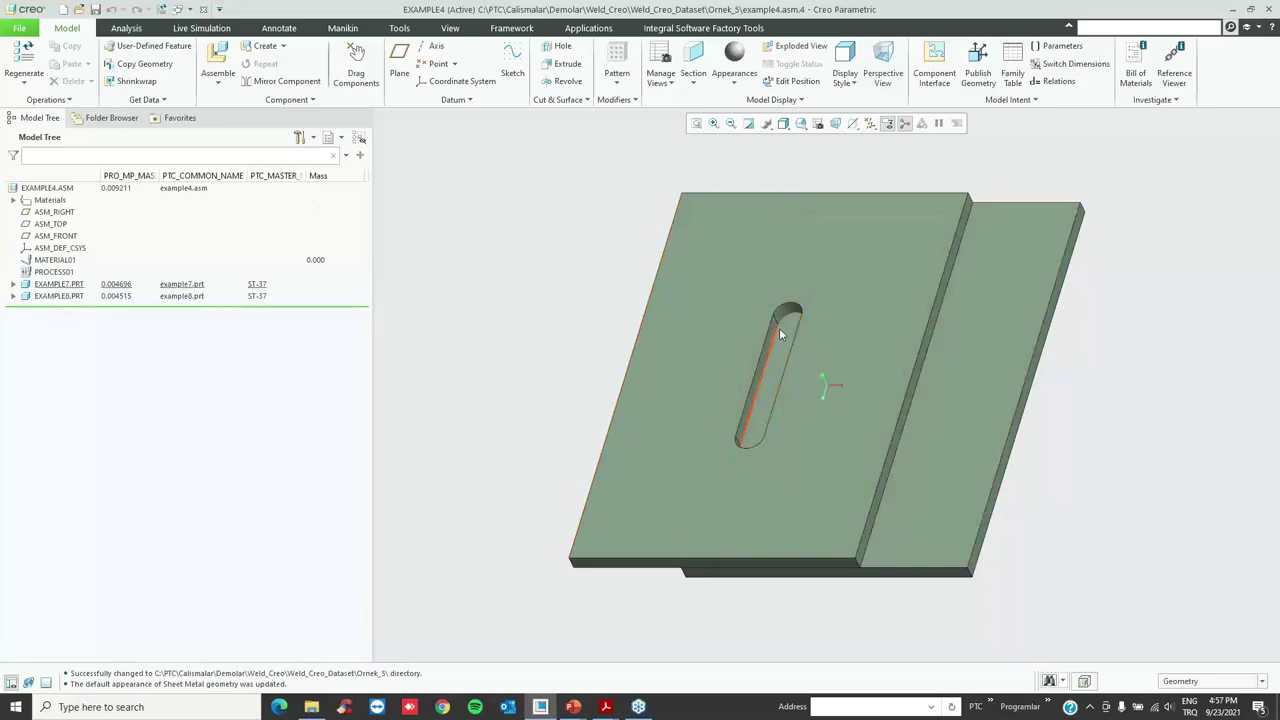
- Start a plug/slot weld in the welding environment using Side Surfaces, with the upper plate's large face as base surface
scroll(779, 328, "up", 3)
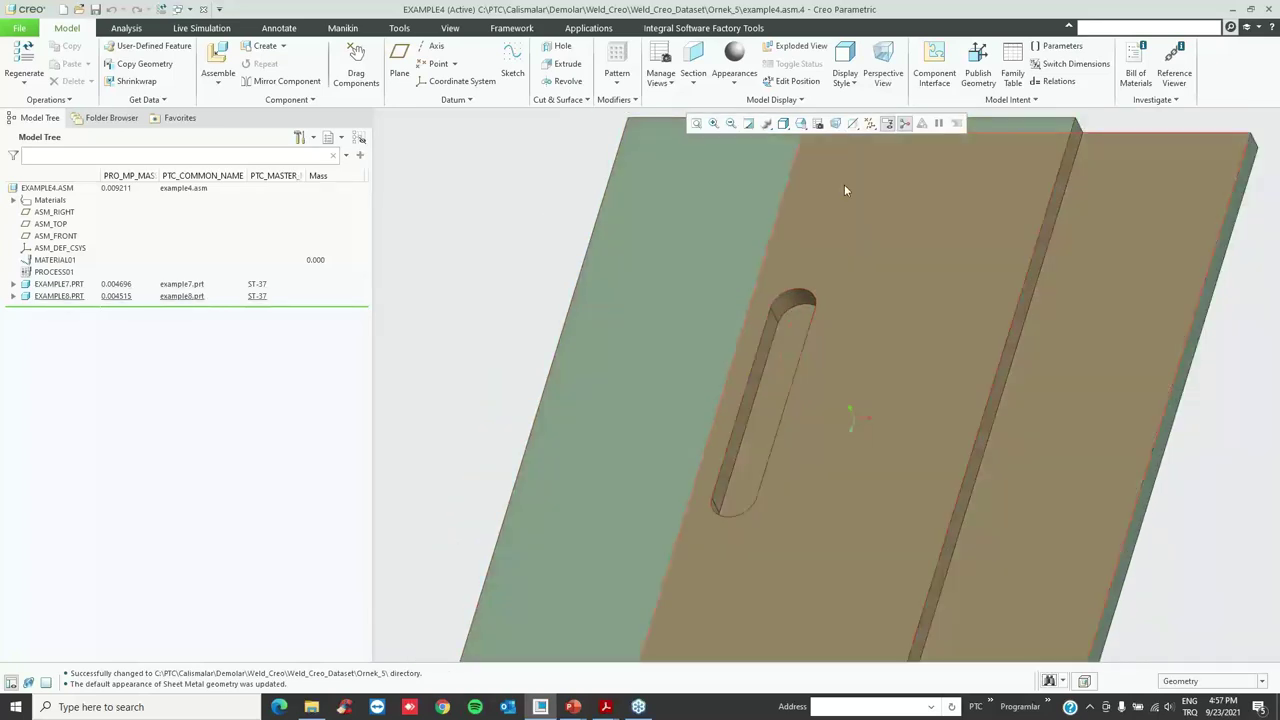
left_click(590, 28)
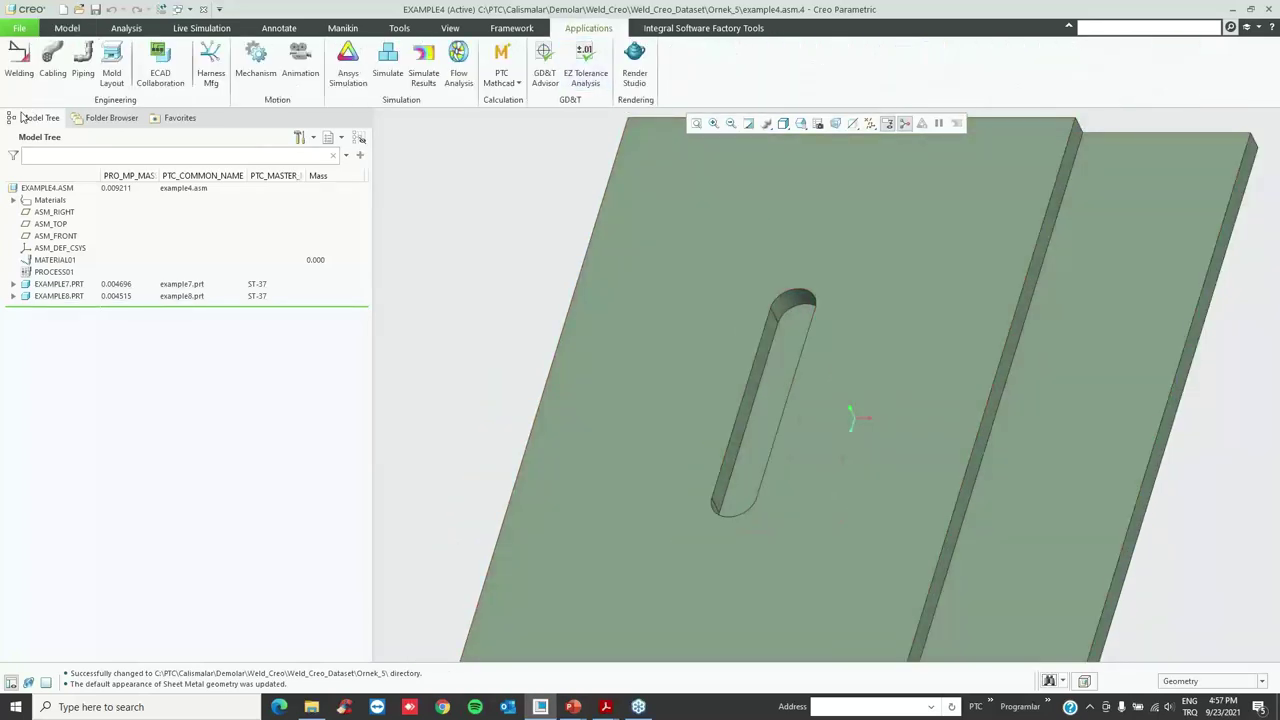
left_click(28, 74)
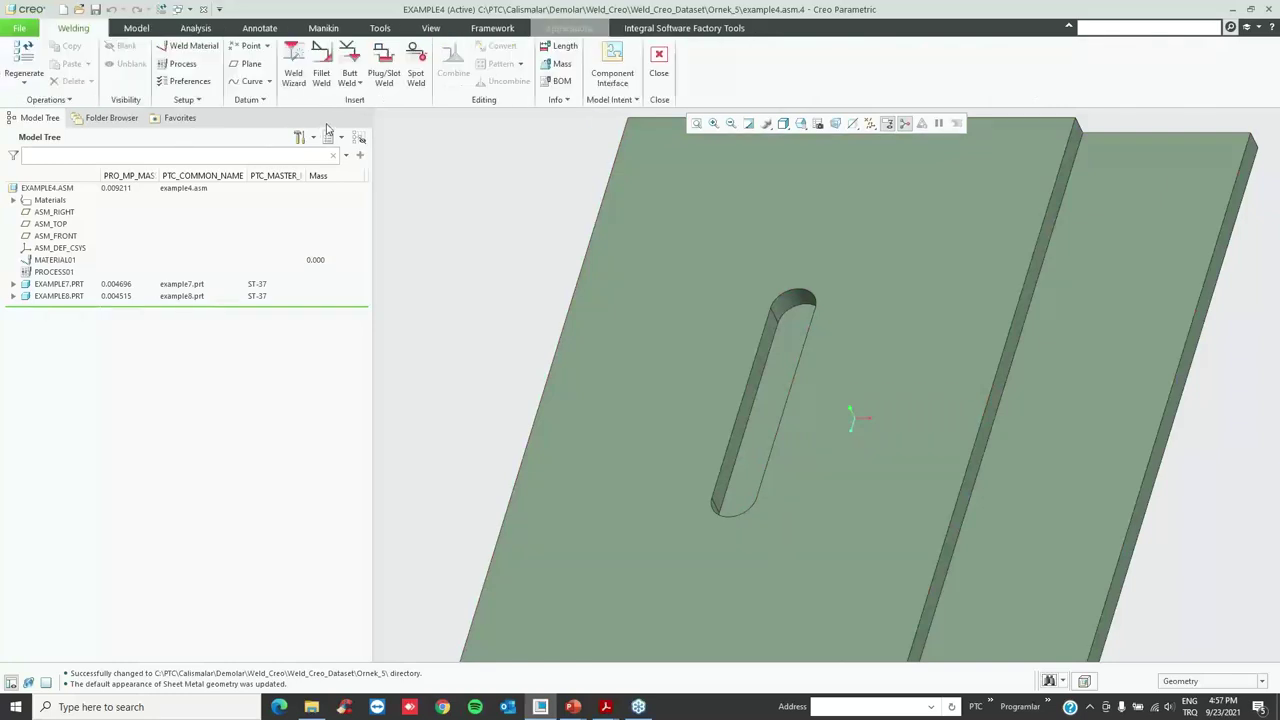
left_click(390, 80)
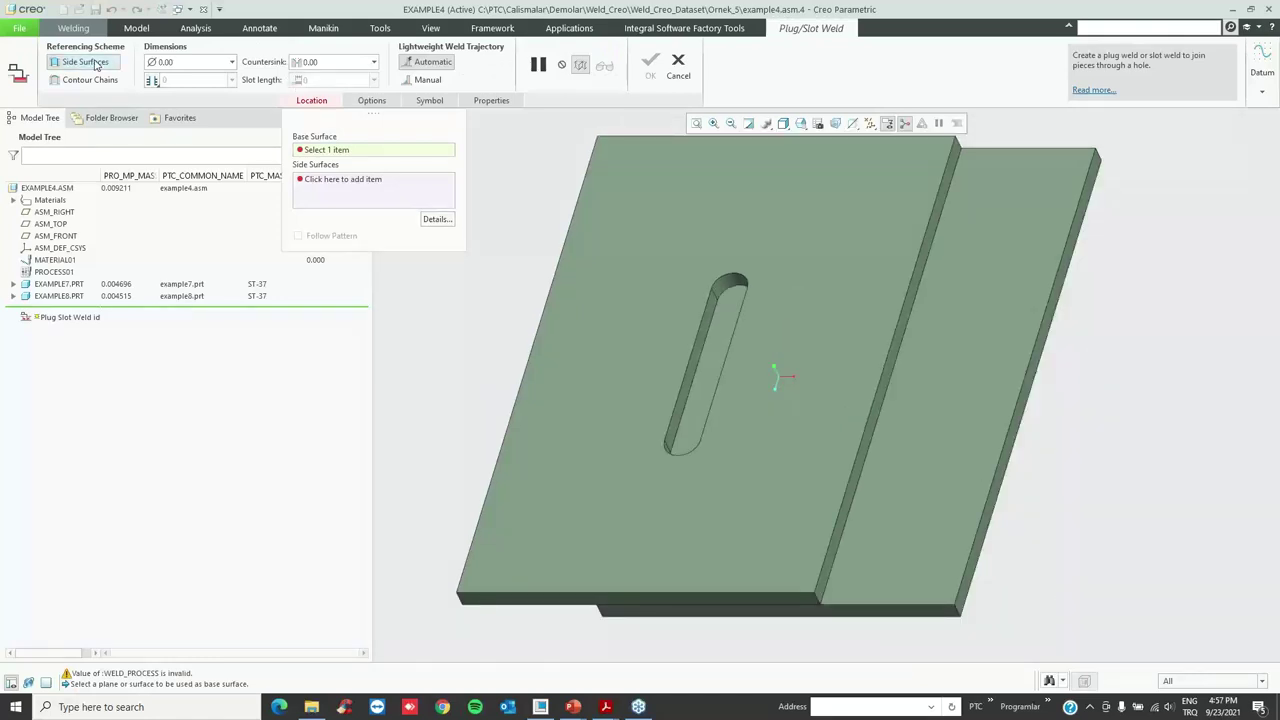
left_click(709, 232)
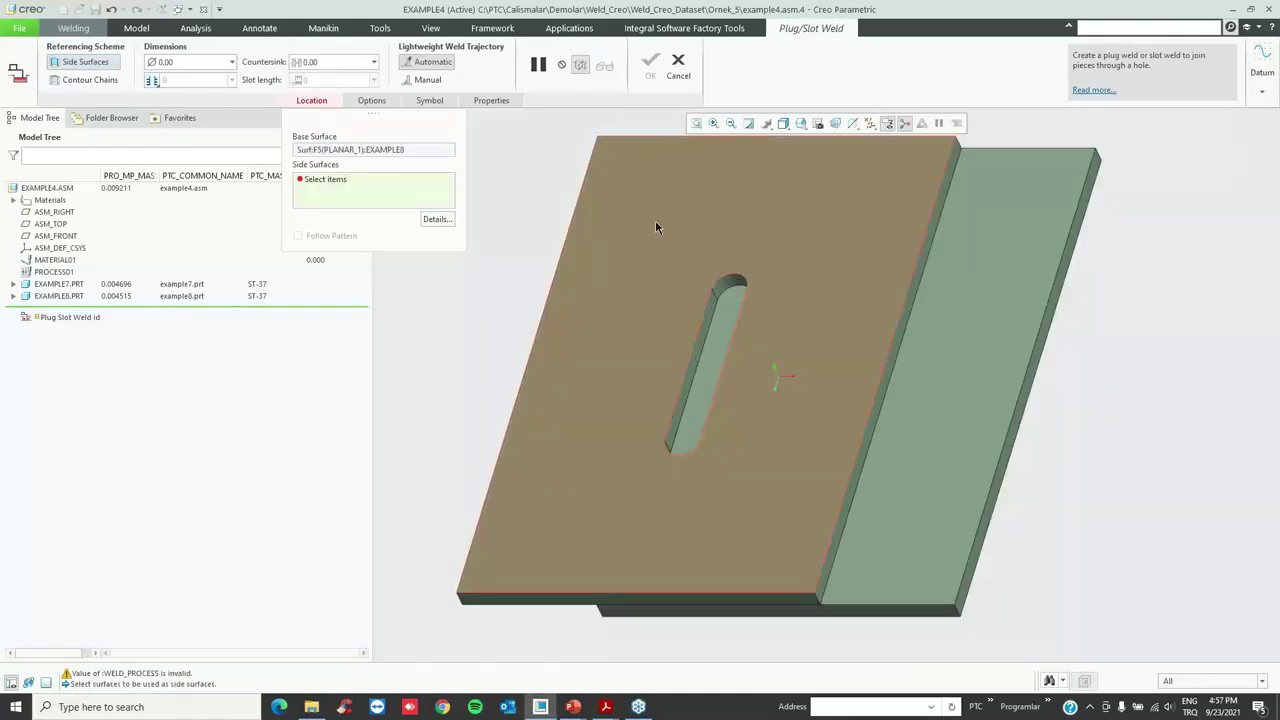
- Measure the diameter of the slot's rounded end while the weld definition is paused
left_click(136, 28)
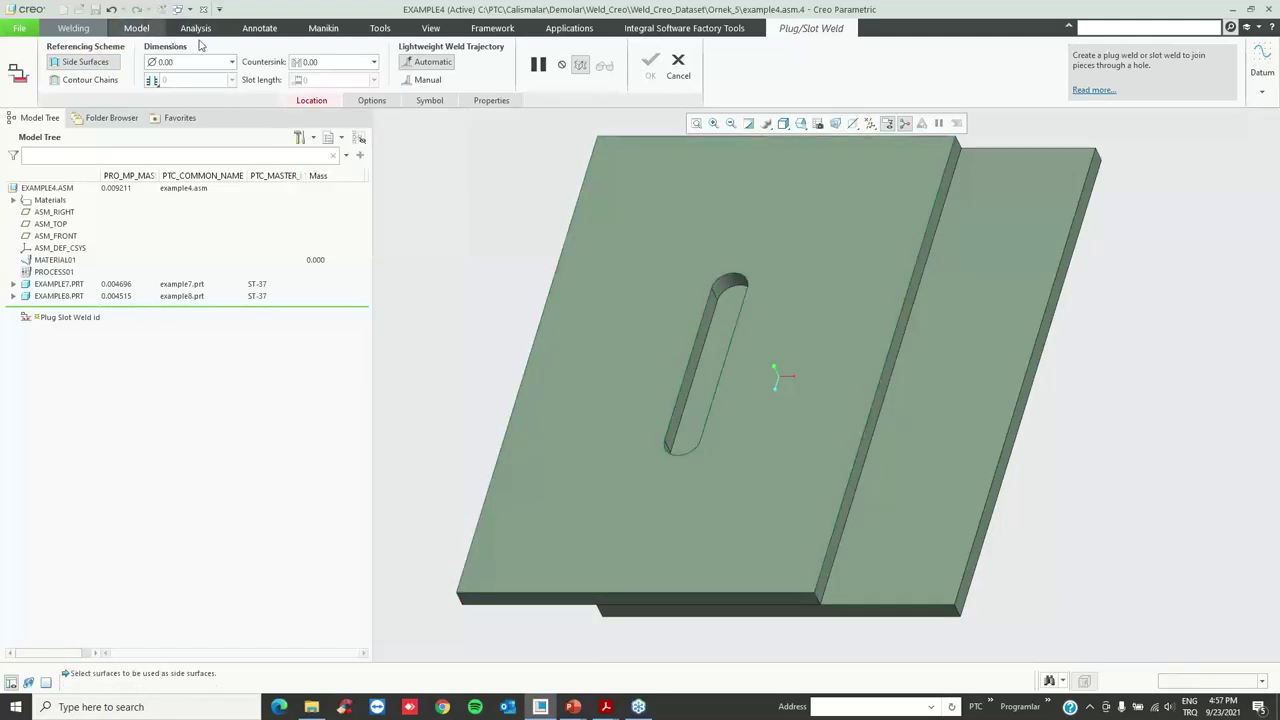
left_click(195, 28)
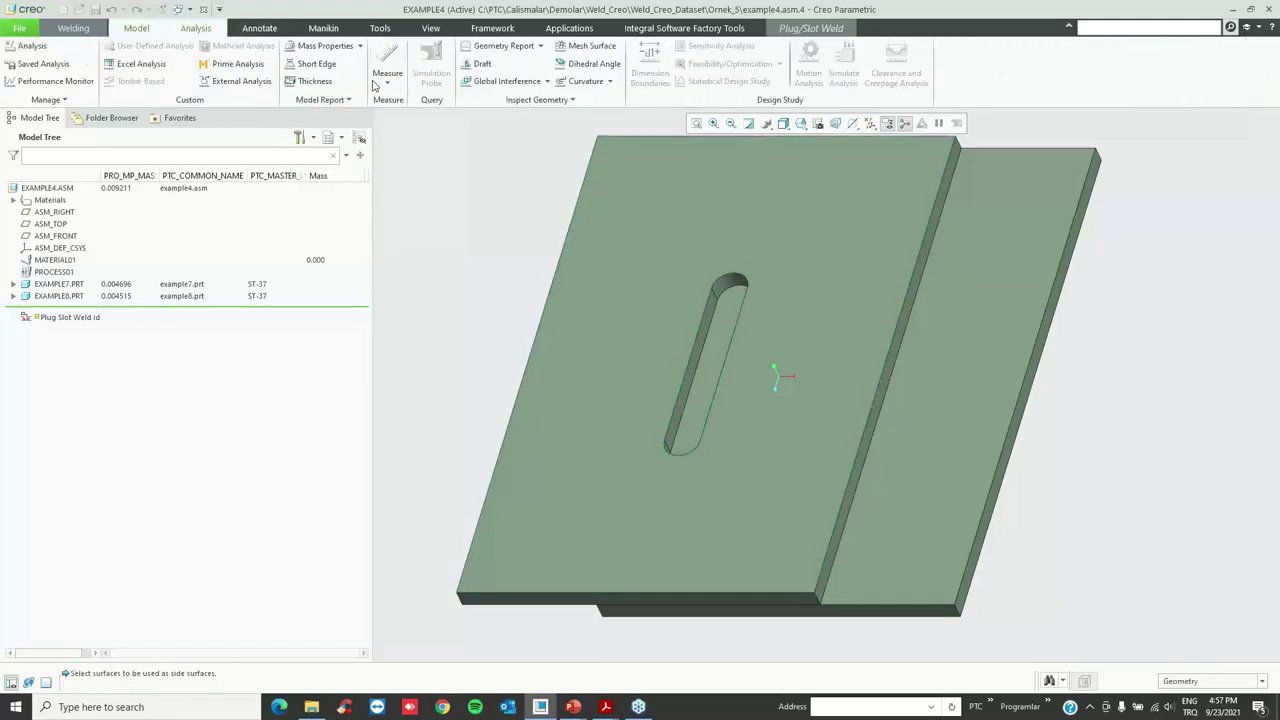
left_click(388, 88)
left_click(402, 158)
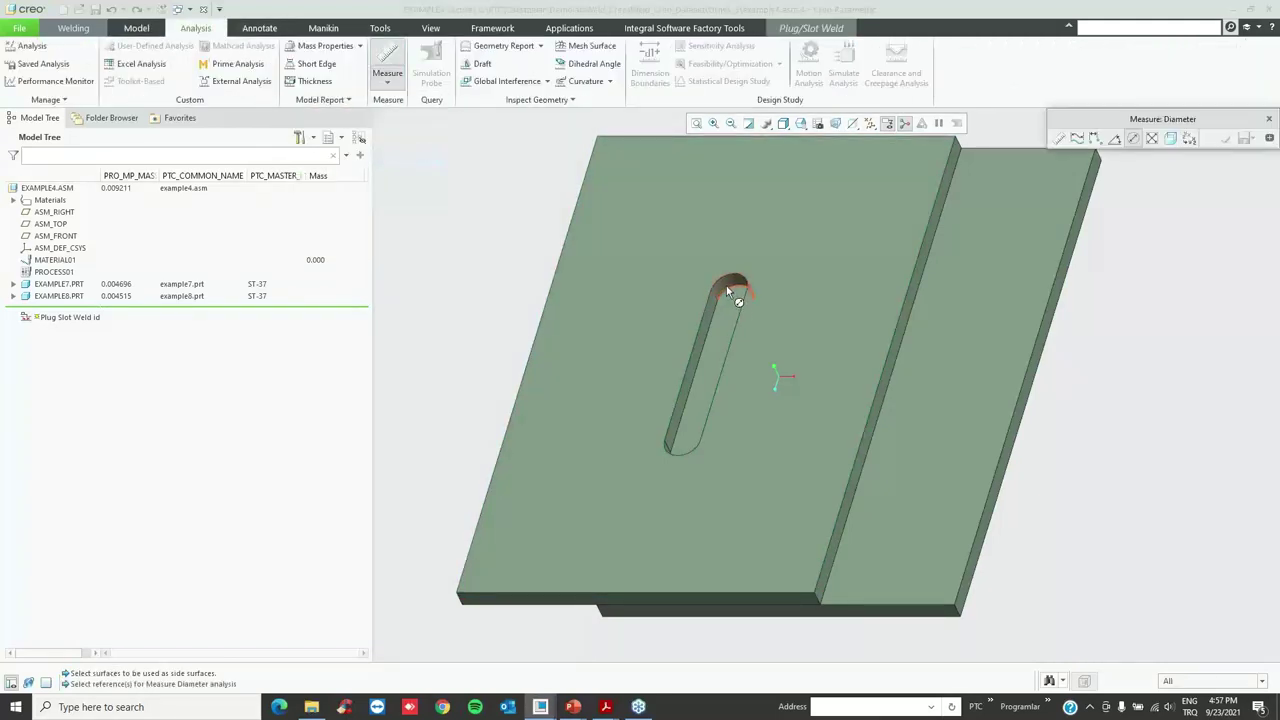
left_click(725, 285)
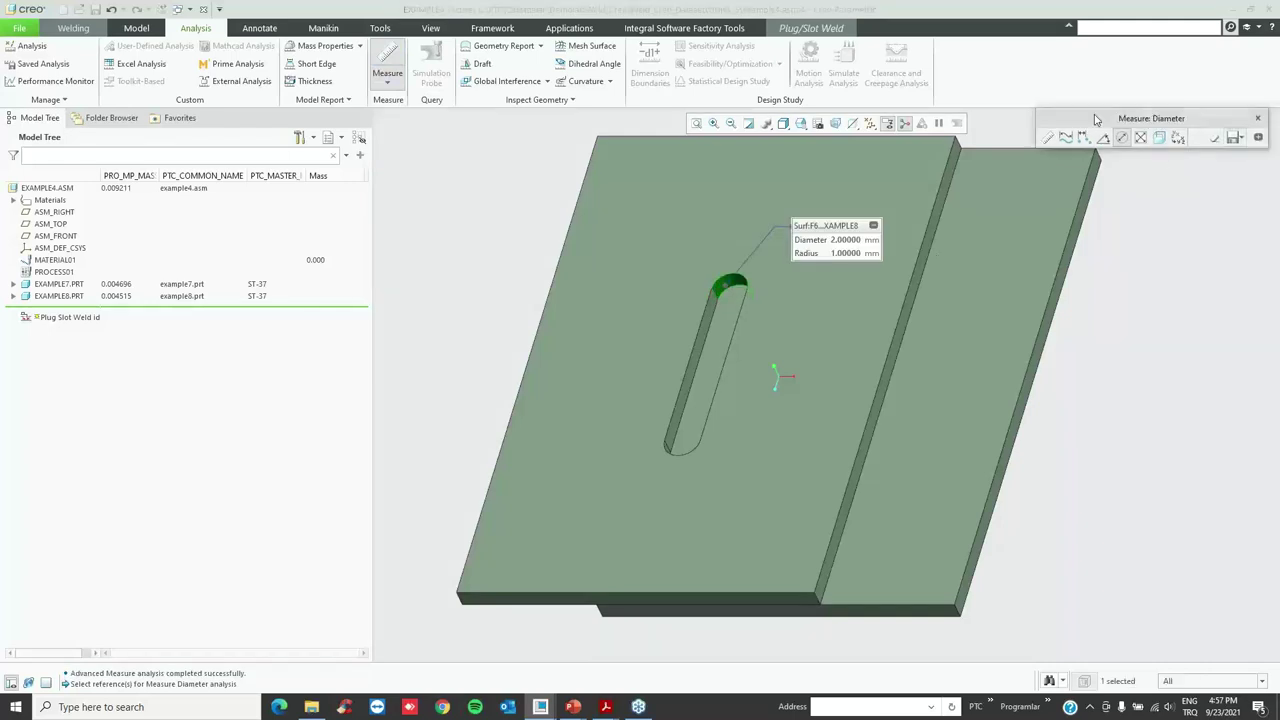
left_click_drag(1160, 120, 936, 123)
left_click(1044, 123)
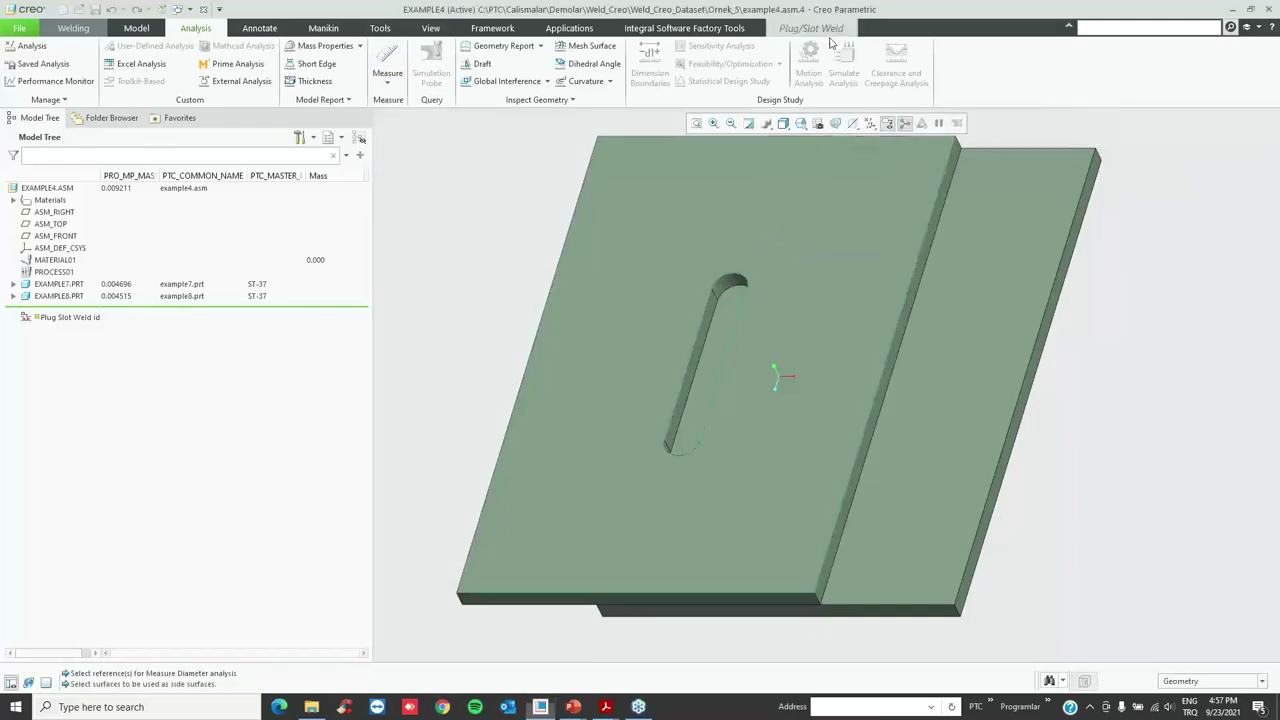
- Resume the weld definition, set the diameter to 2, and select the slot's inner walls as side surfaces
left_click(205, 62)
type("2")
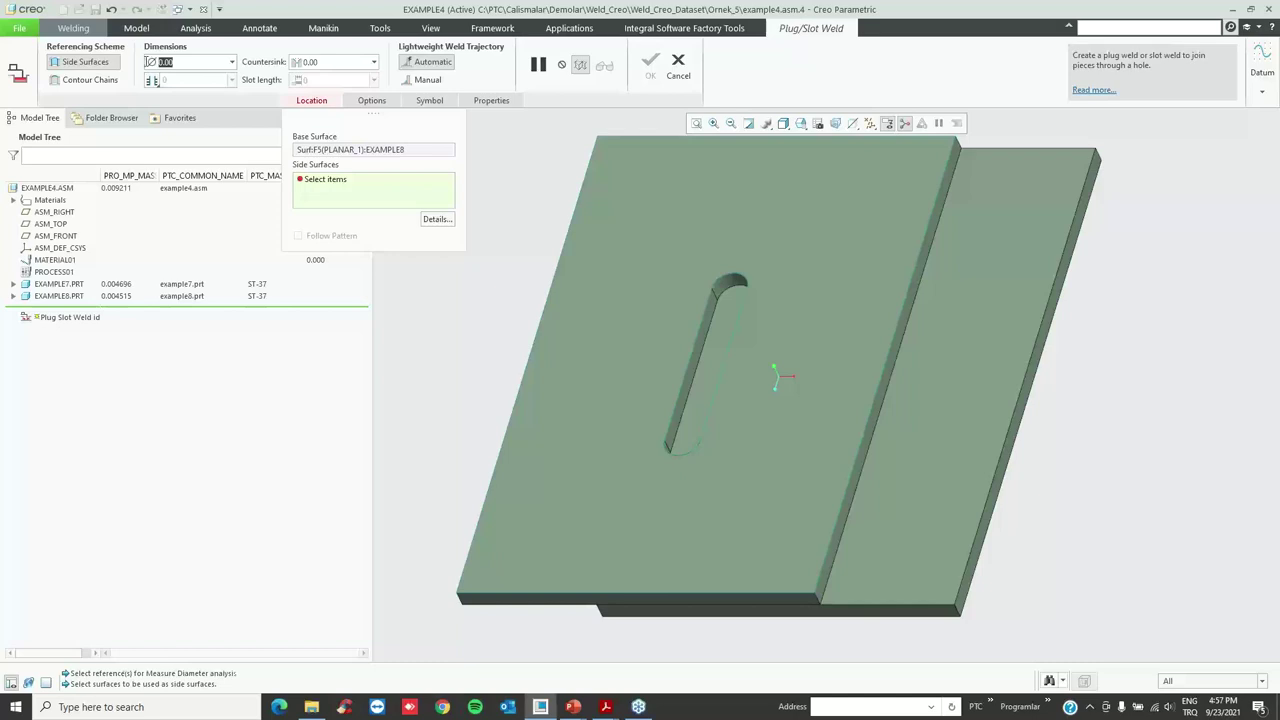
key("Return")
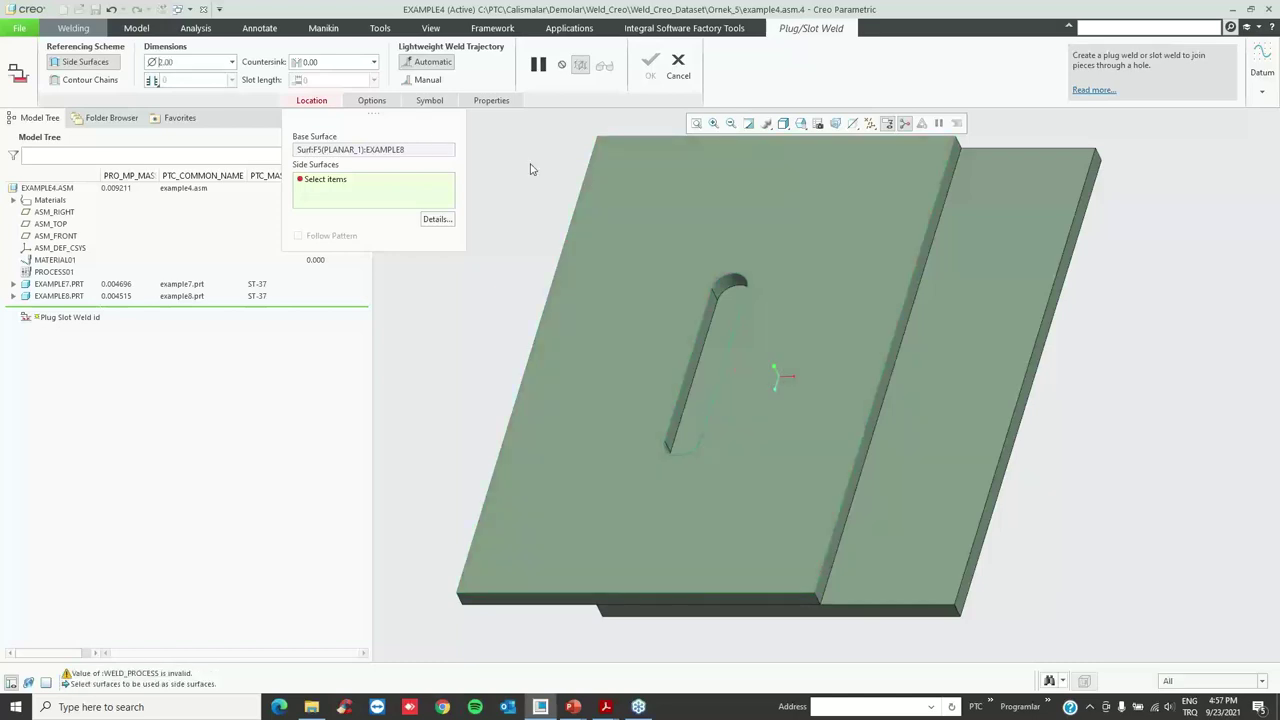
scroll(715, 287, "up", 3)
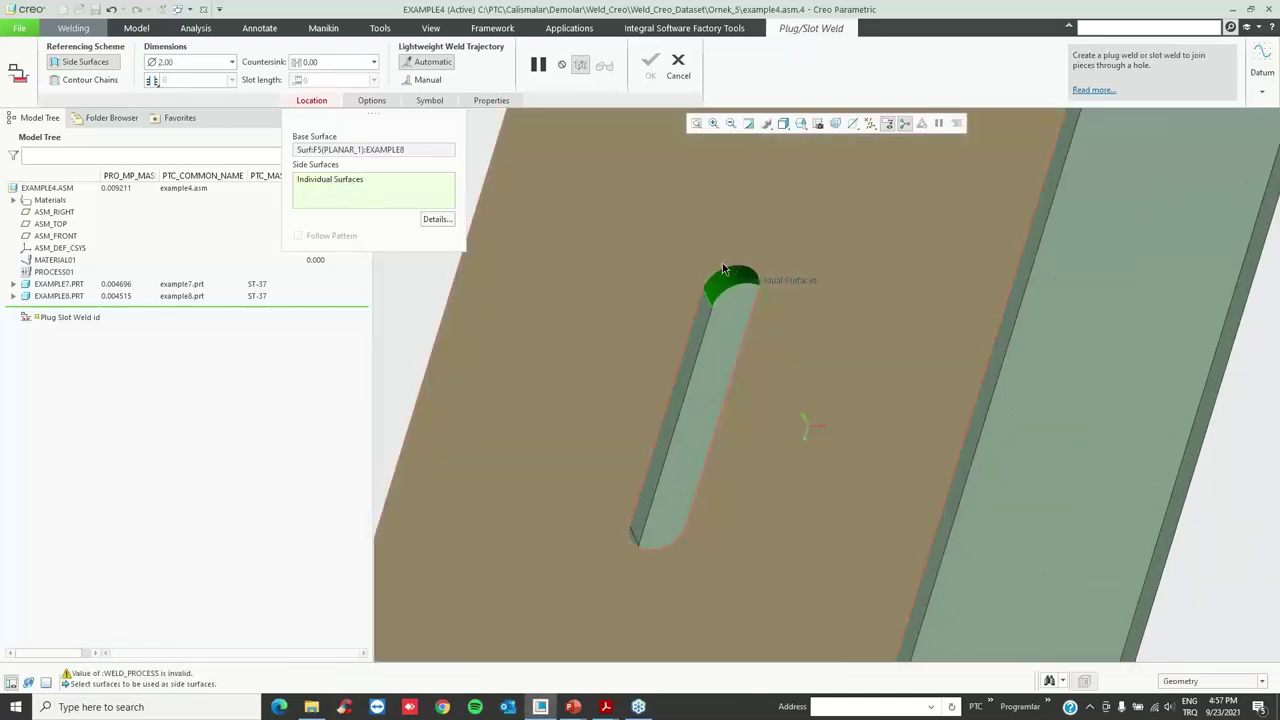
left_click(686, 315)
middle_click_drag(681, 320, 692, 447)
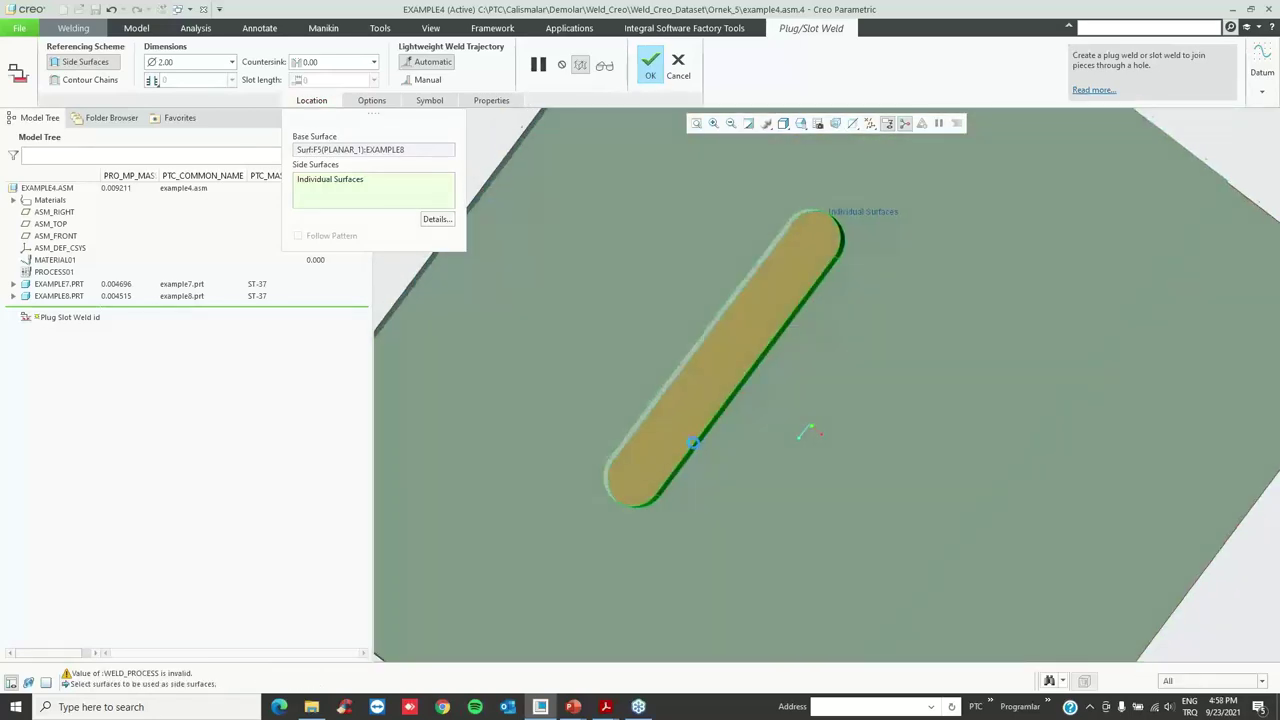
key("ctrl+d")
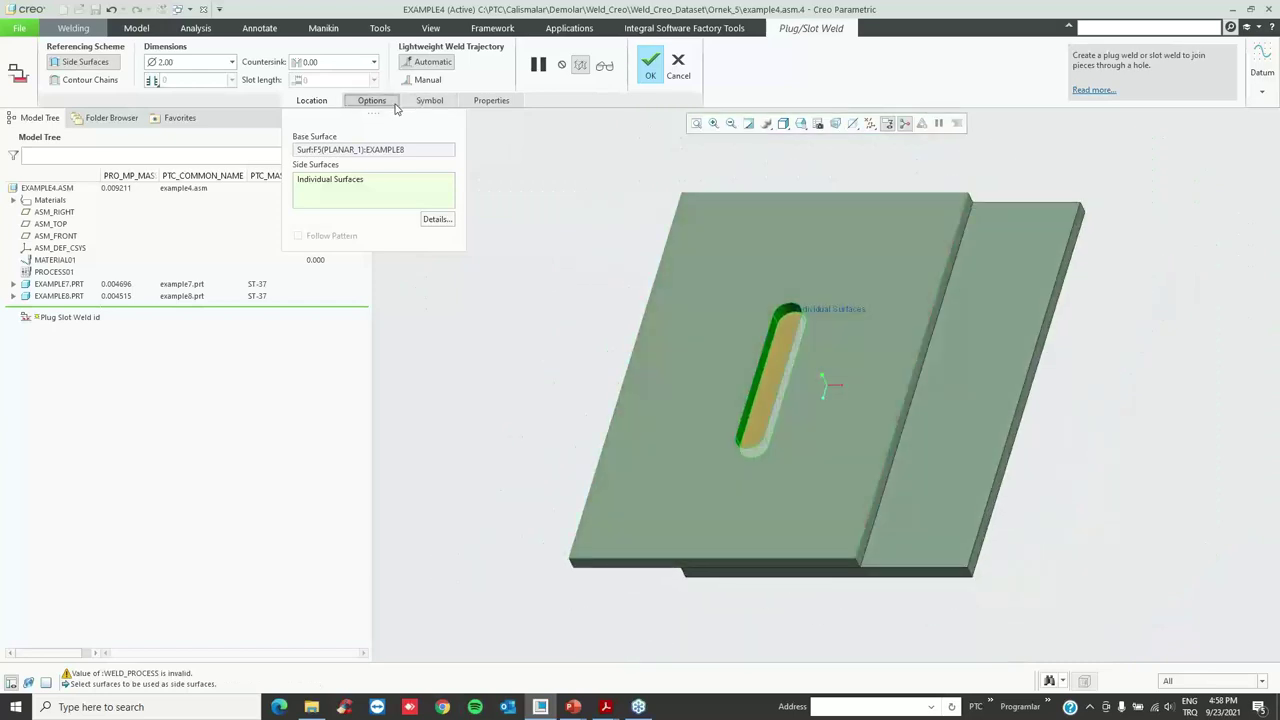
- Set the weld geometry type to Solid and create the weld in the slot
left_click(373, 100)
left_click(434, 163)
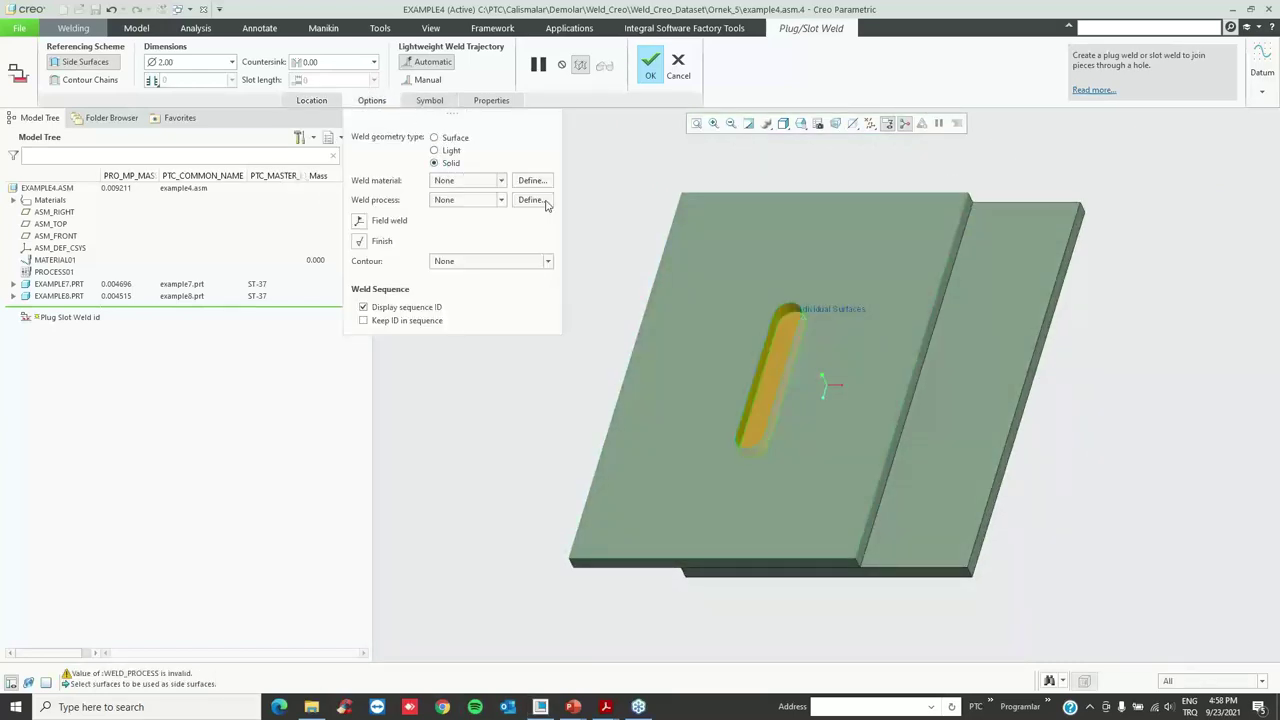
middle_click(598, 187)
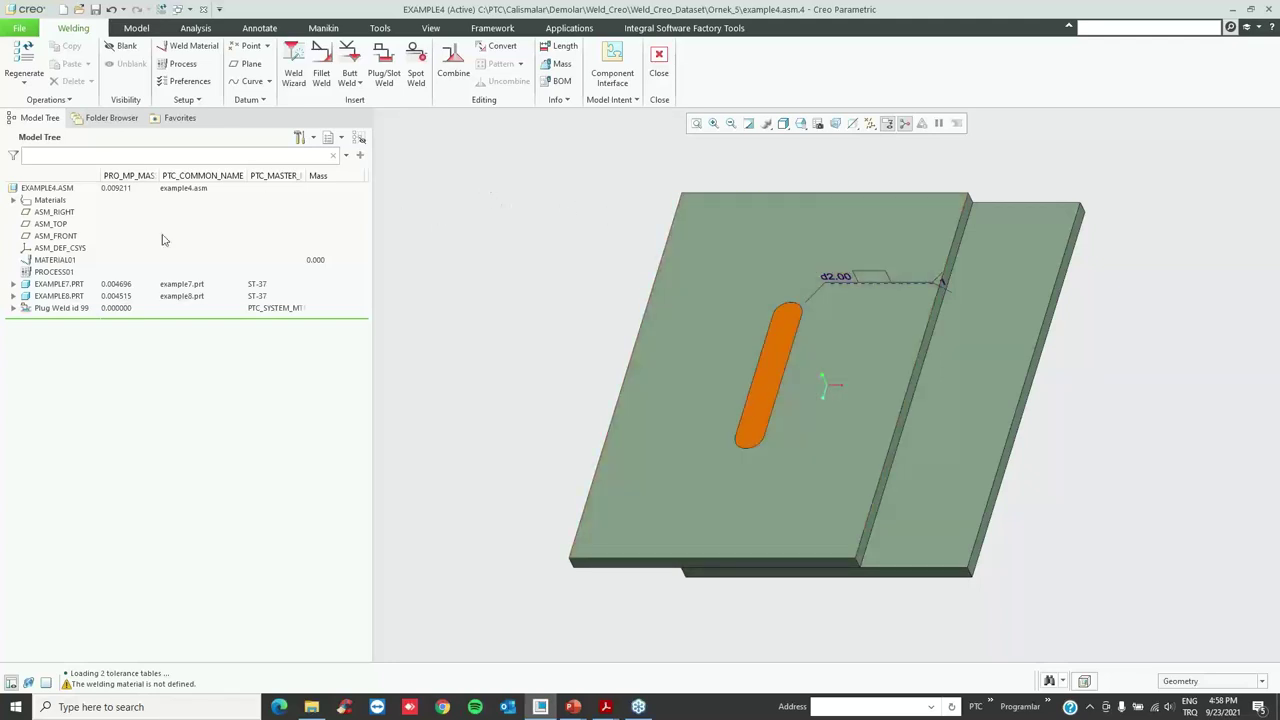
- Edit the definition of the weld in the slot and change its symbol's weld type to Slot
left_click(63, 311)
left_click(88, 226)
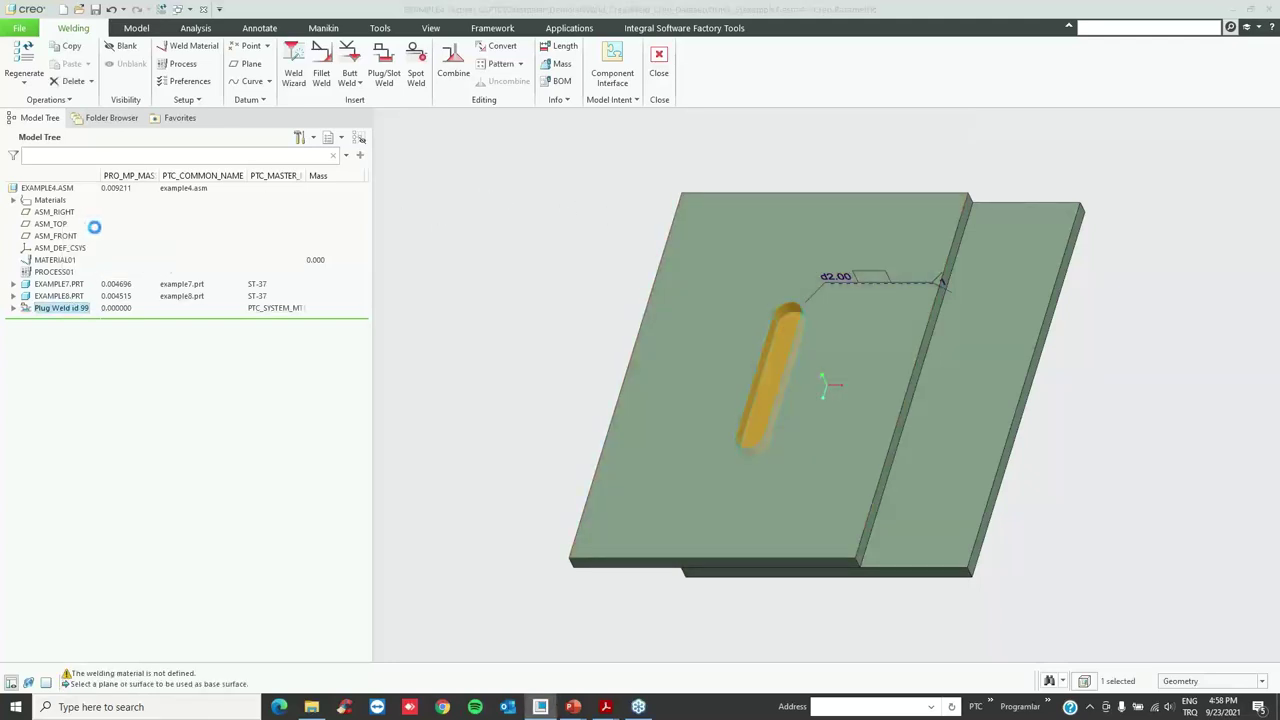
left_click(428, 103)
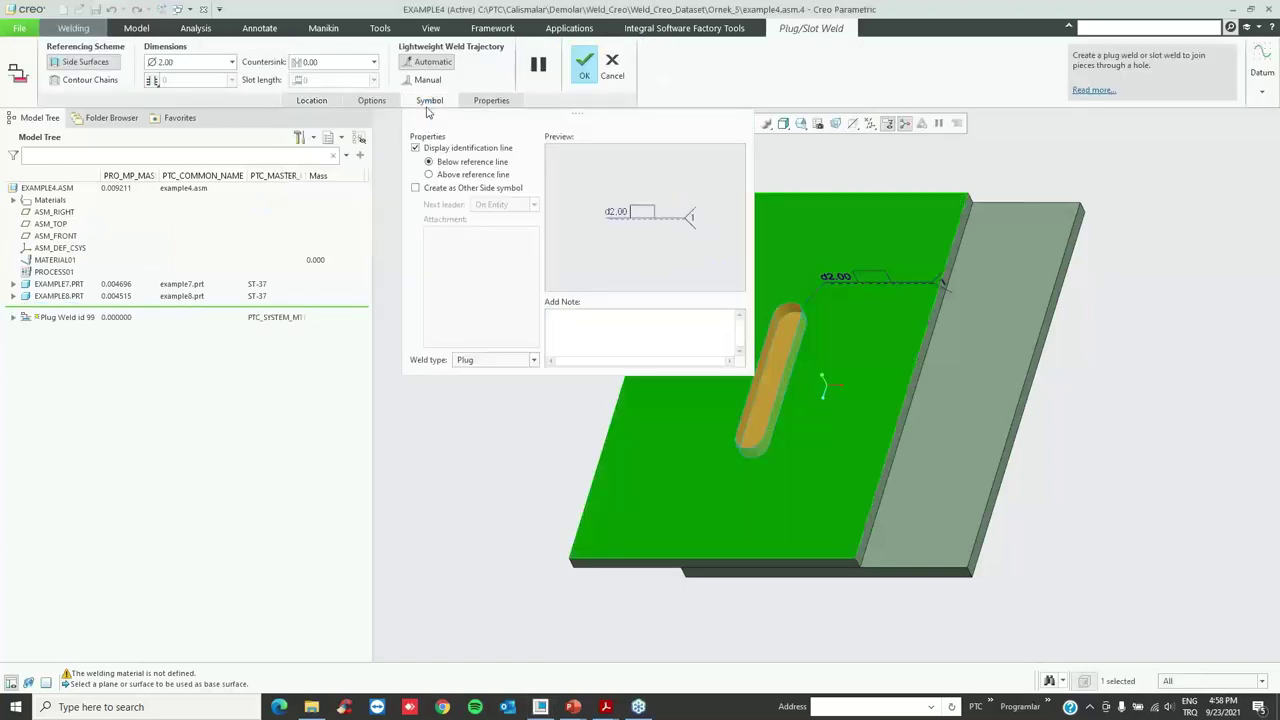
left_click(474, 360)
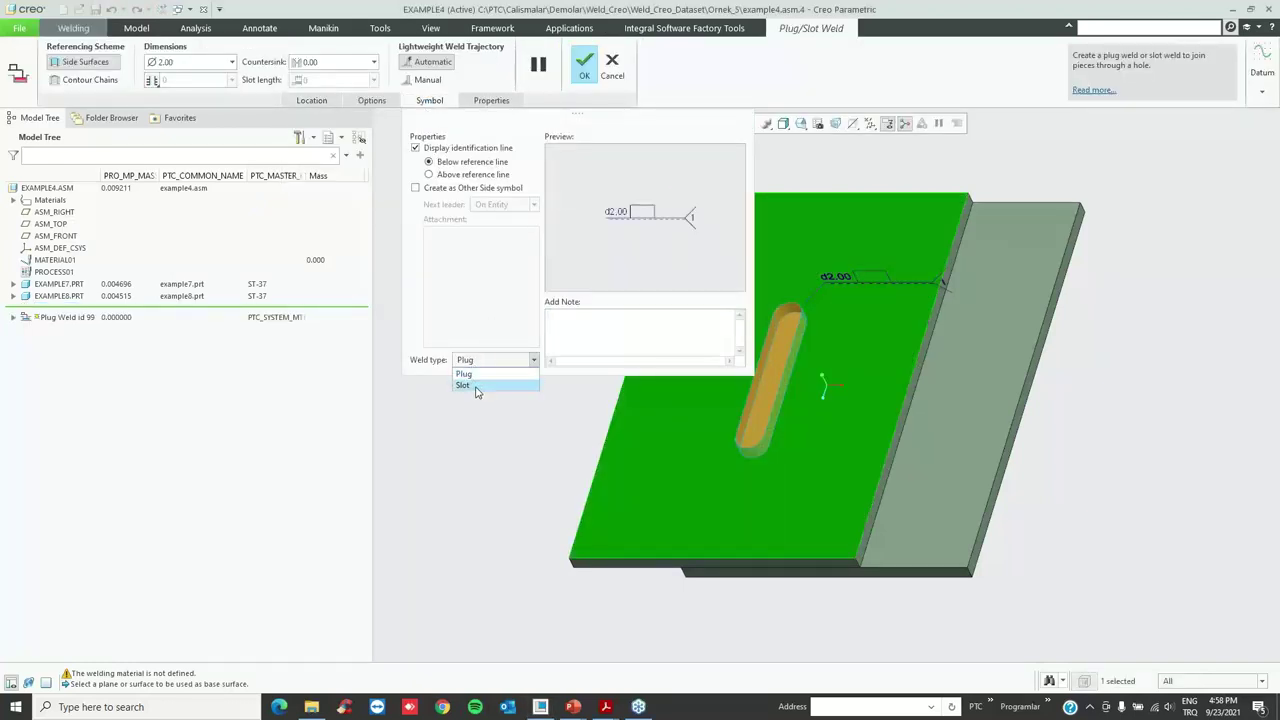
left_click(476, 386)
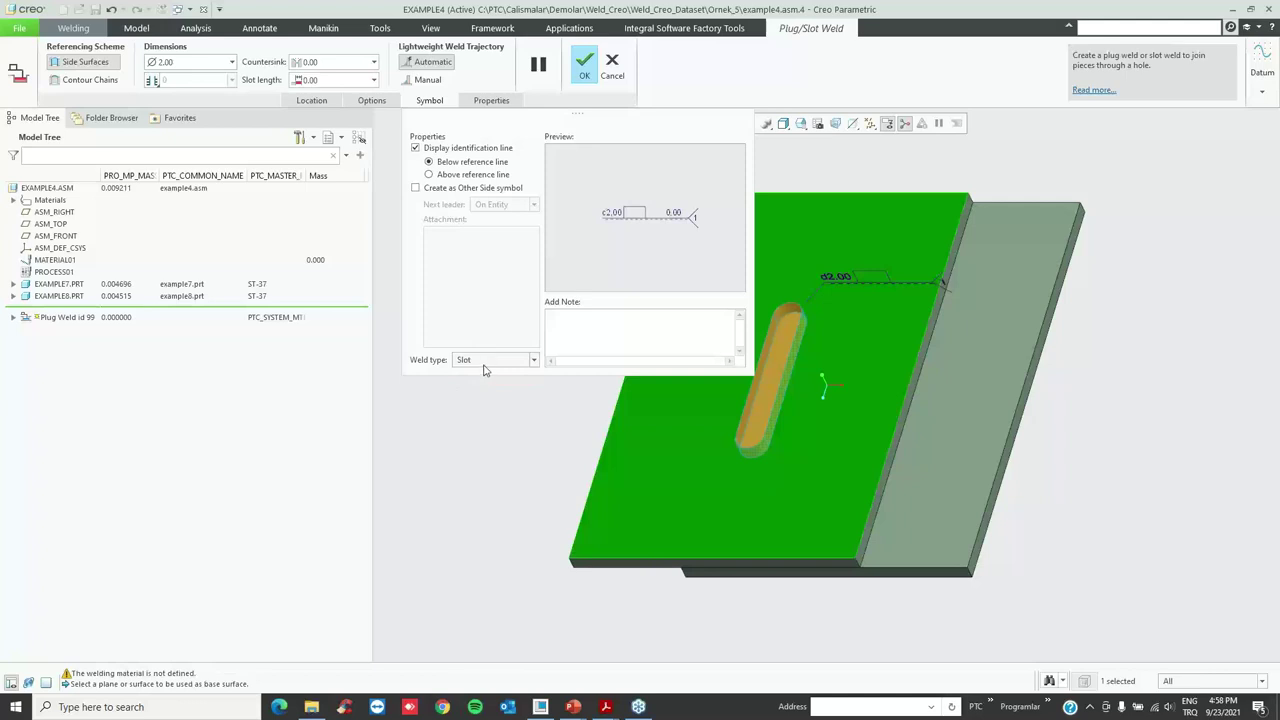
left_click(484, 362)
left_click(476, 387)
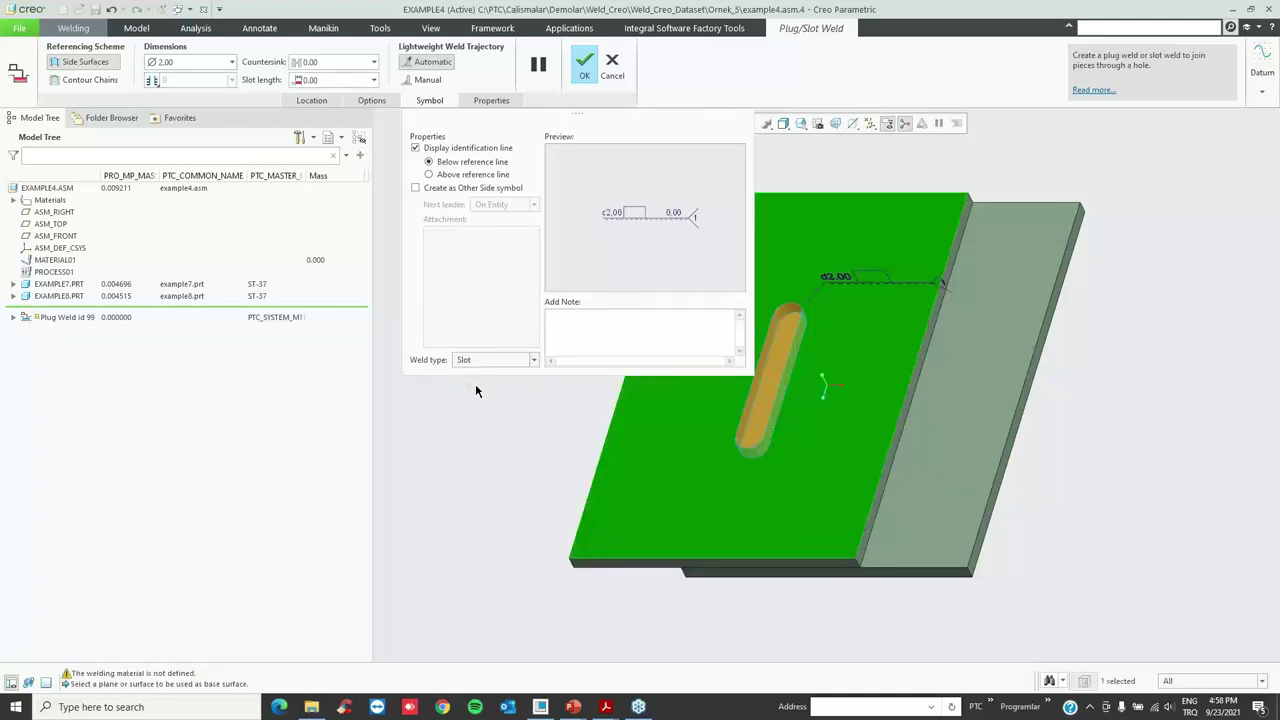